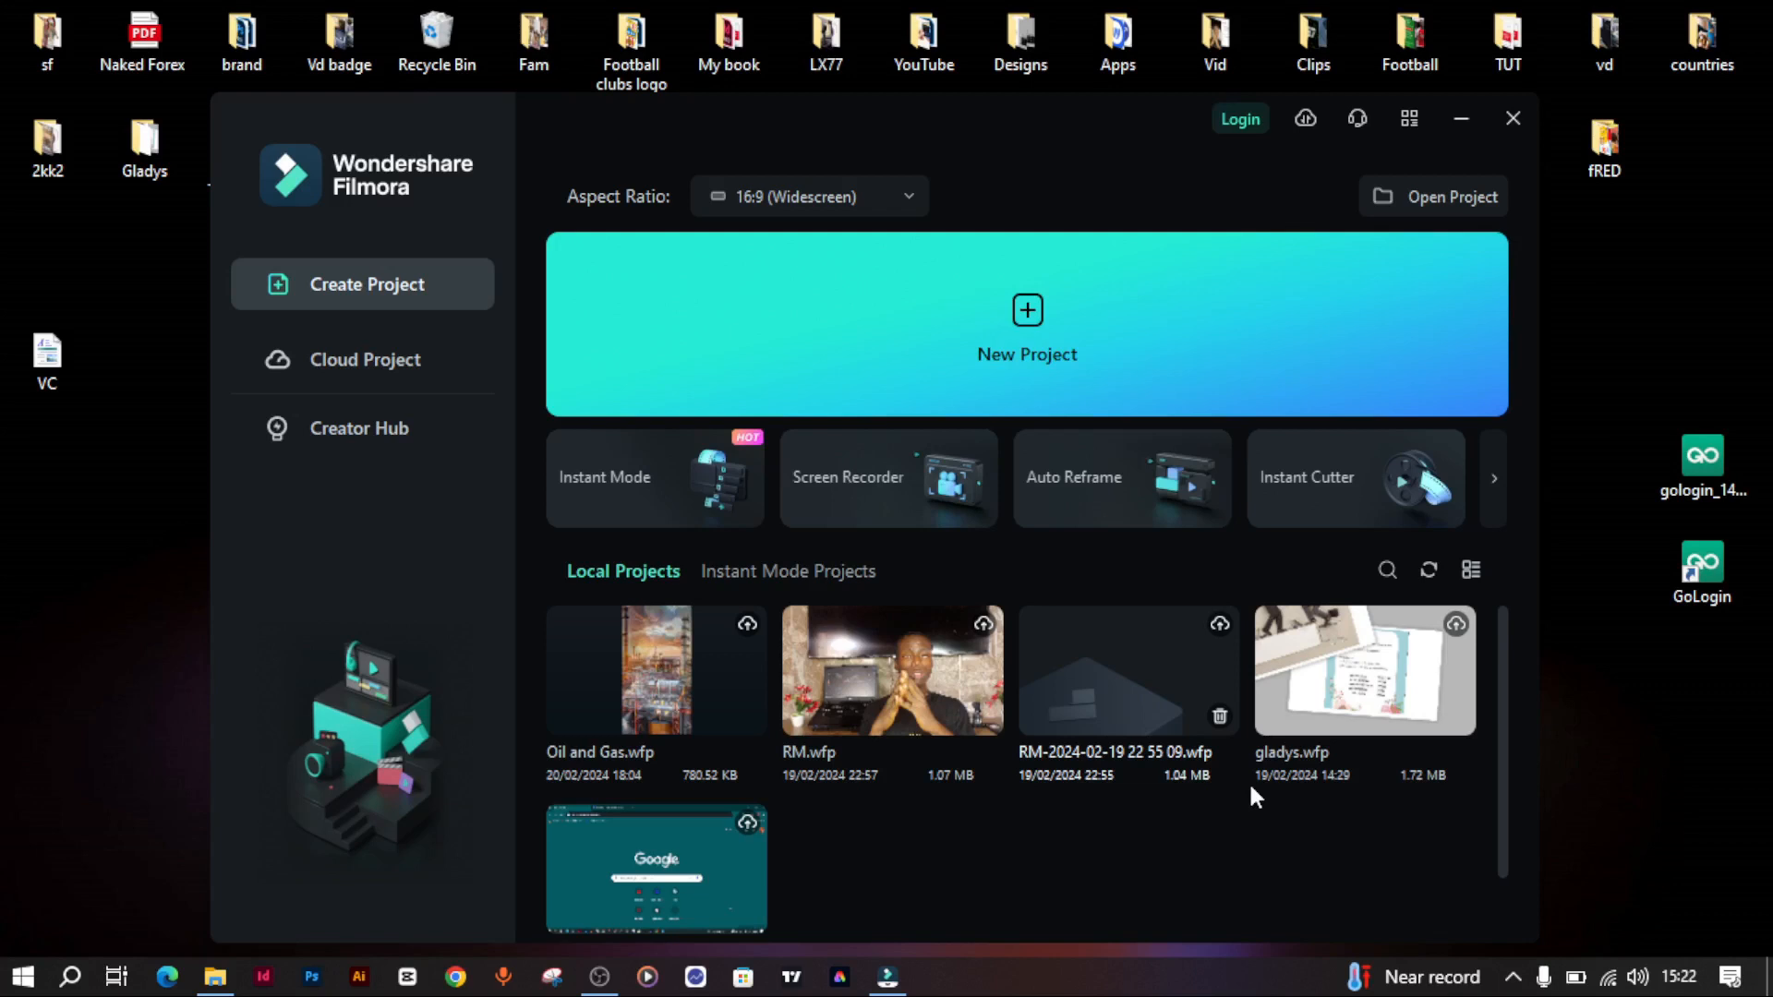
Create a new project in the 16:9 (Widescreen) aspect ratio and place the playhead at 00:00:05:15
{"action": "left_click", "coordinate": [828, 189]}
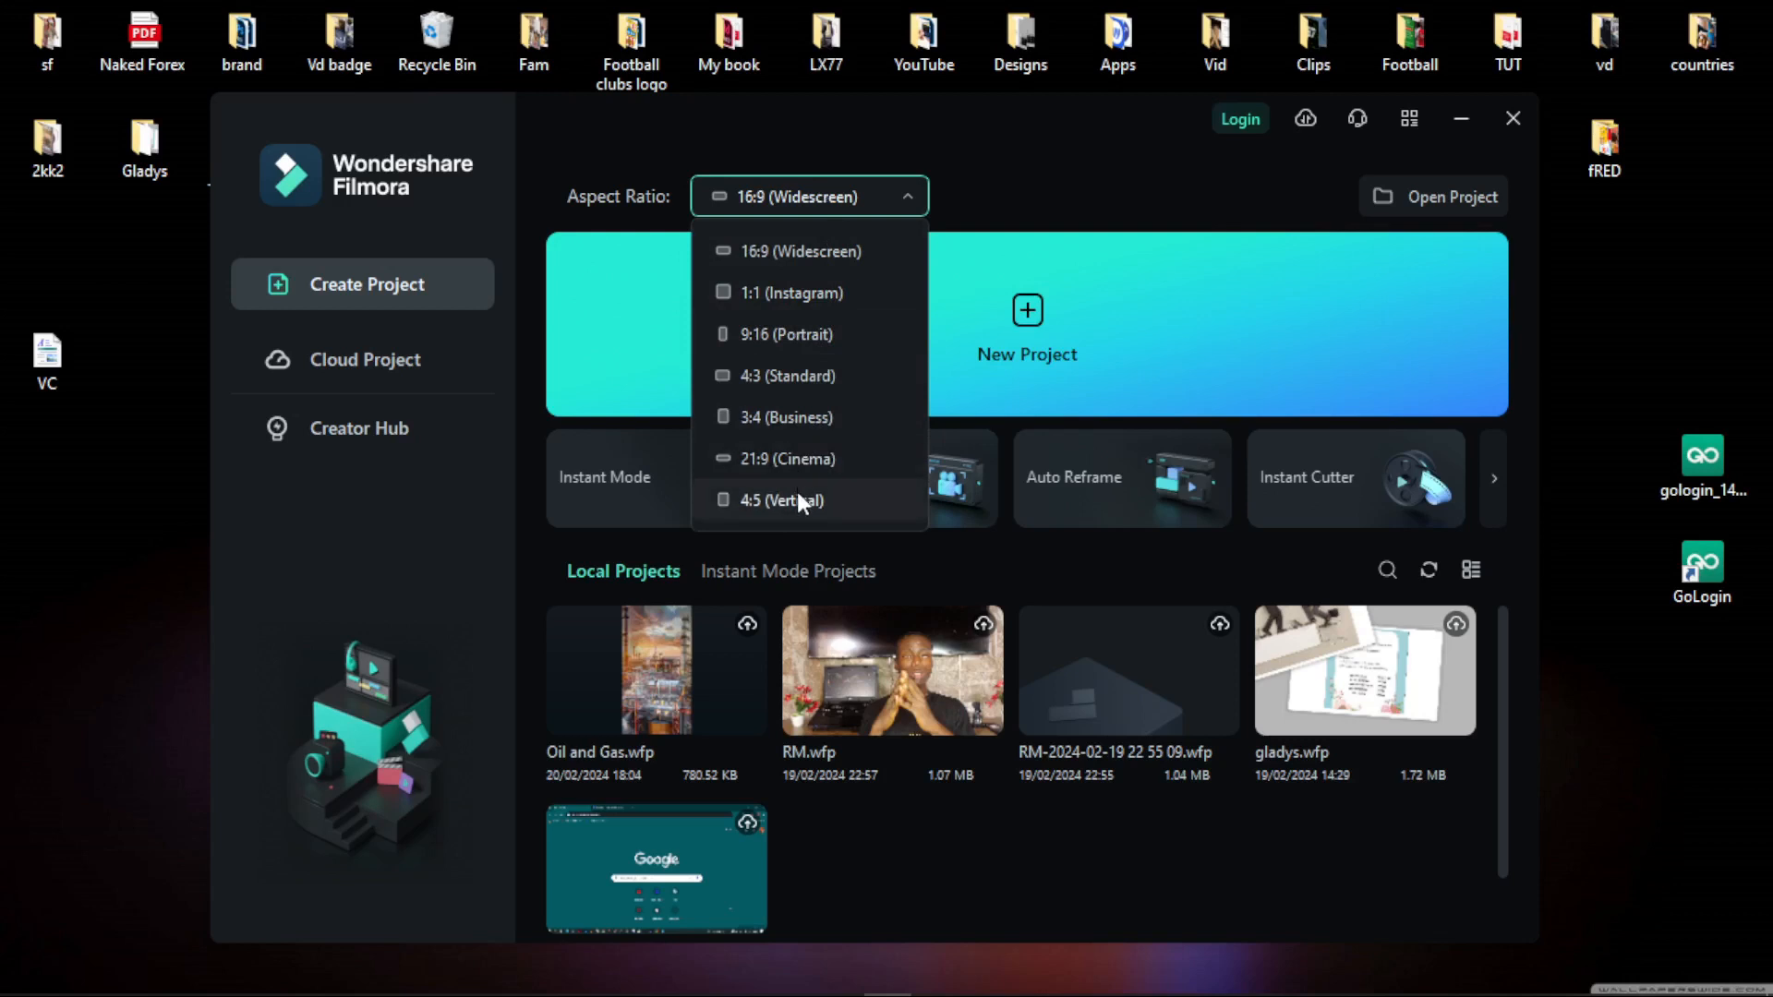
{"action": "left_click", "coordinate": [1013, 152]}
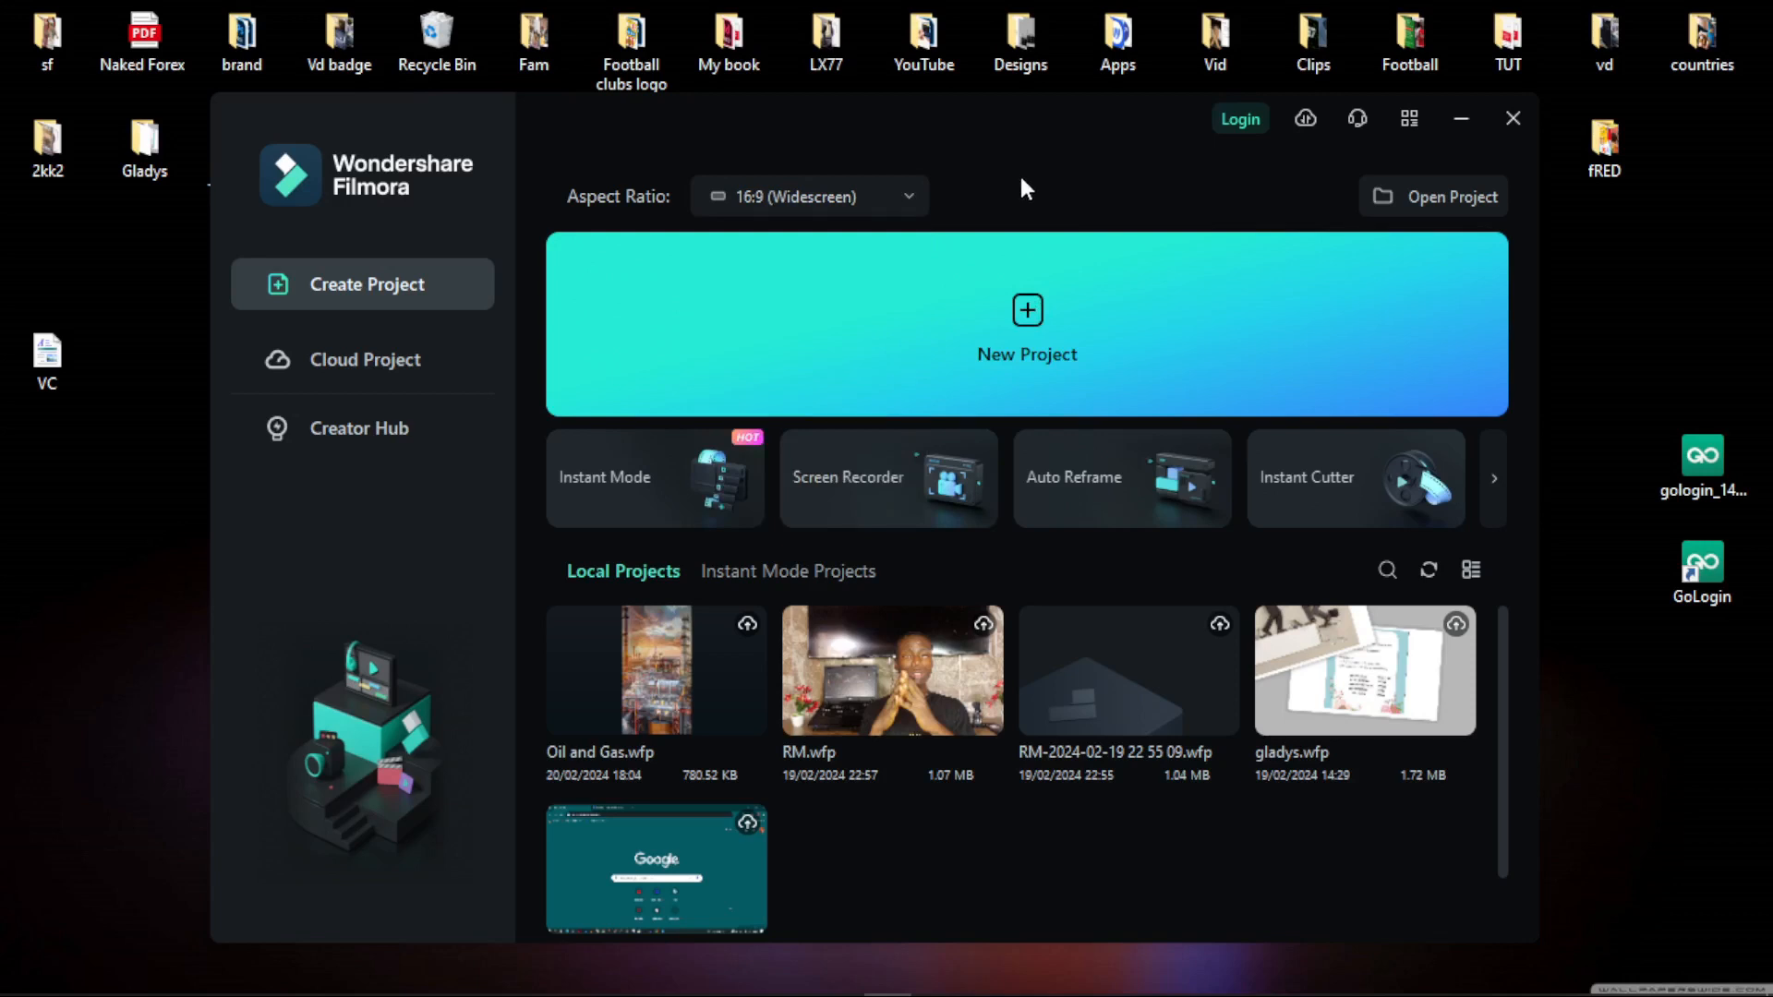
{"action": "left_click", "coordinate": [1038, 333]}
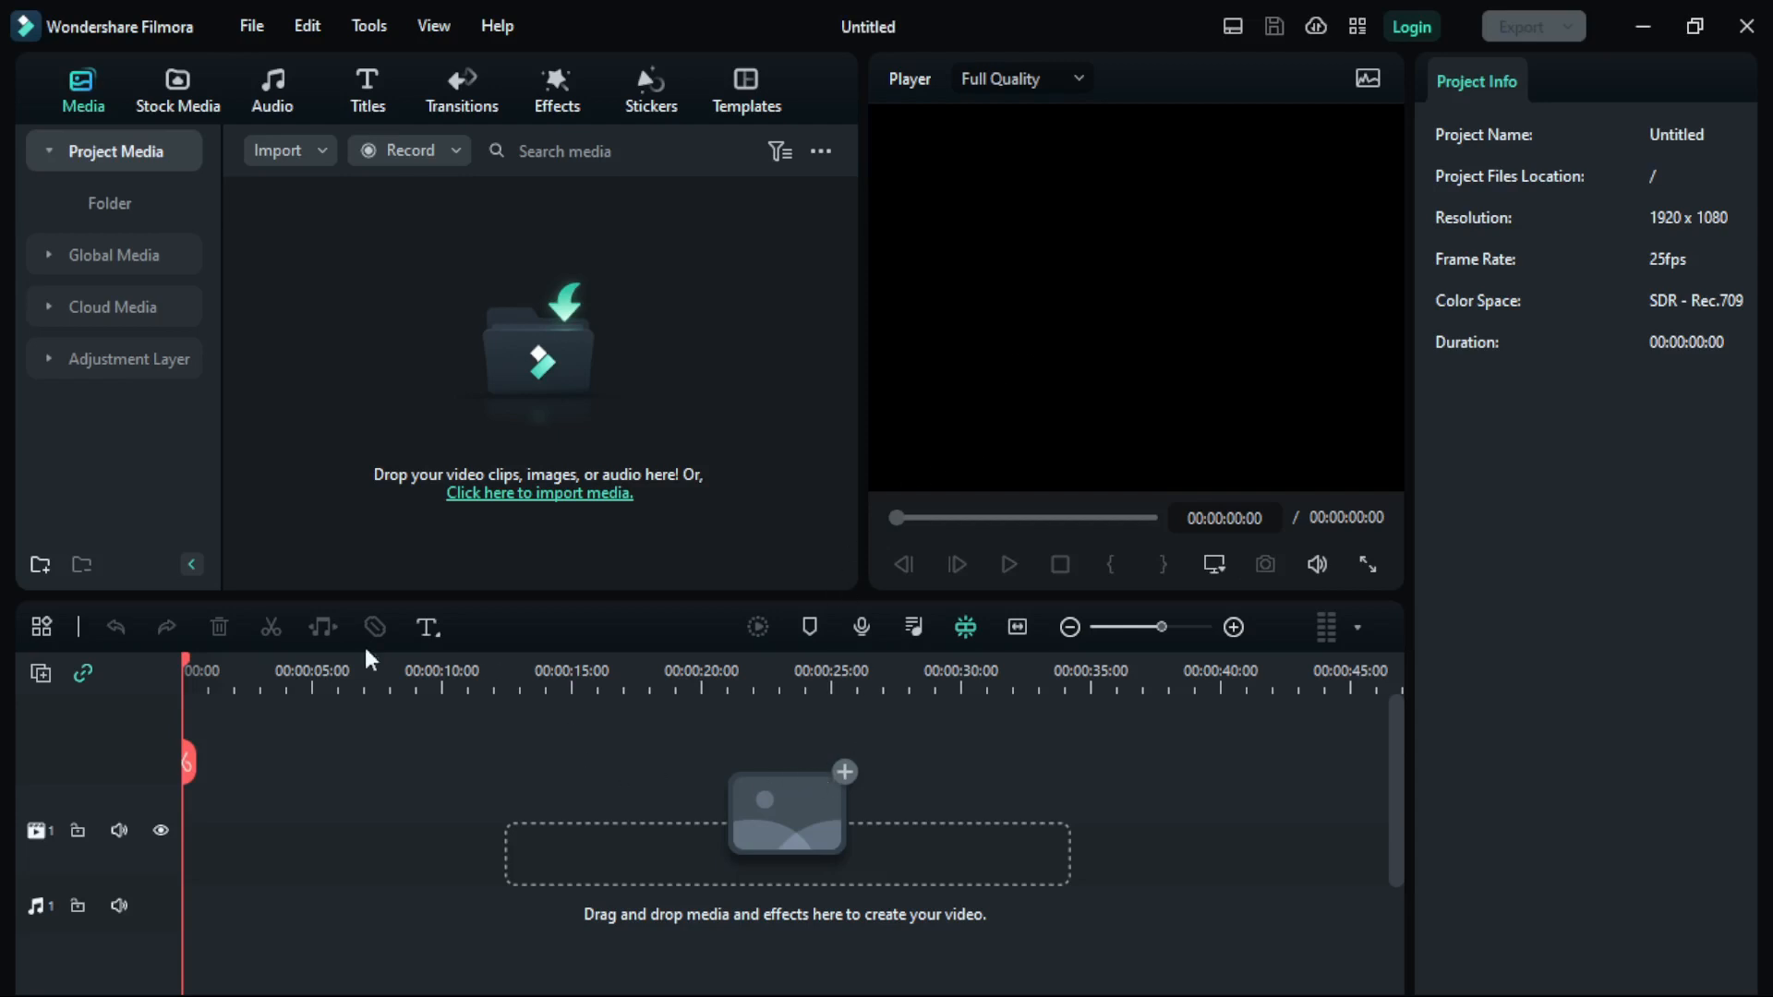
{"action": "left_click", "coordinate": [328, 683]}
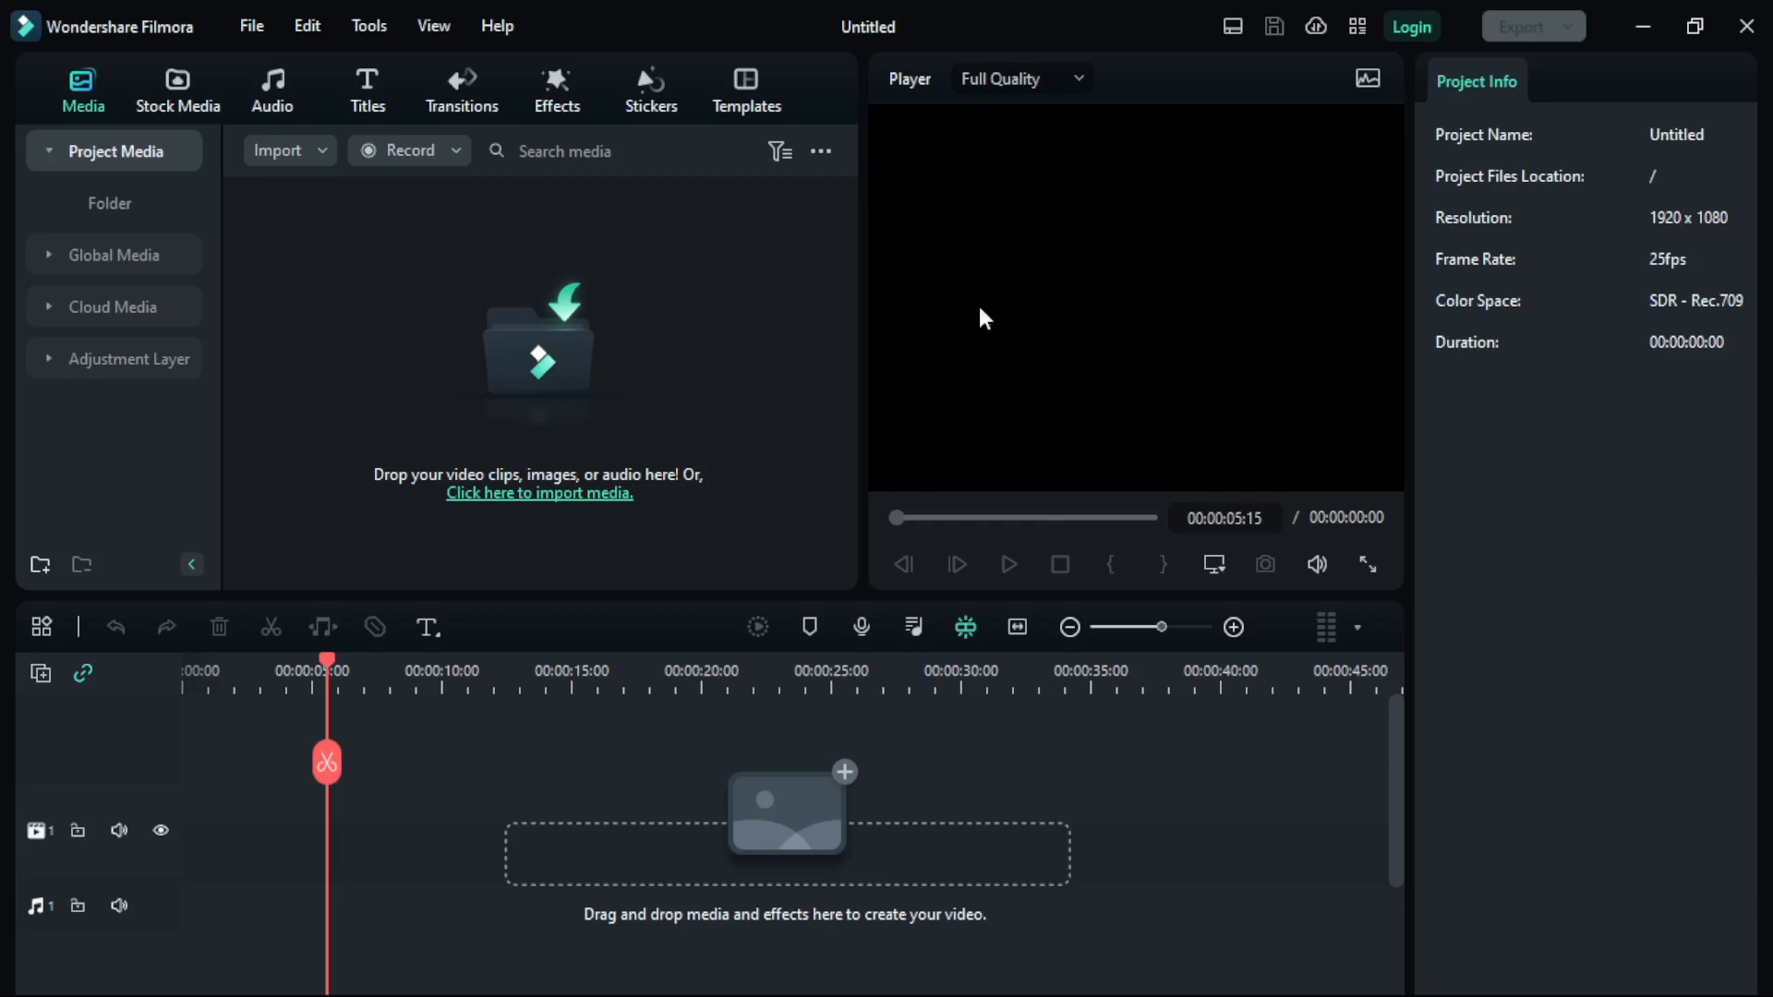
Browse the stock media, looking at the Pexels videos and photos and the Library's categories
{"action": "left_click", "coordinate": [216, 114]}
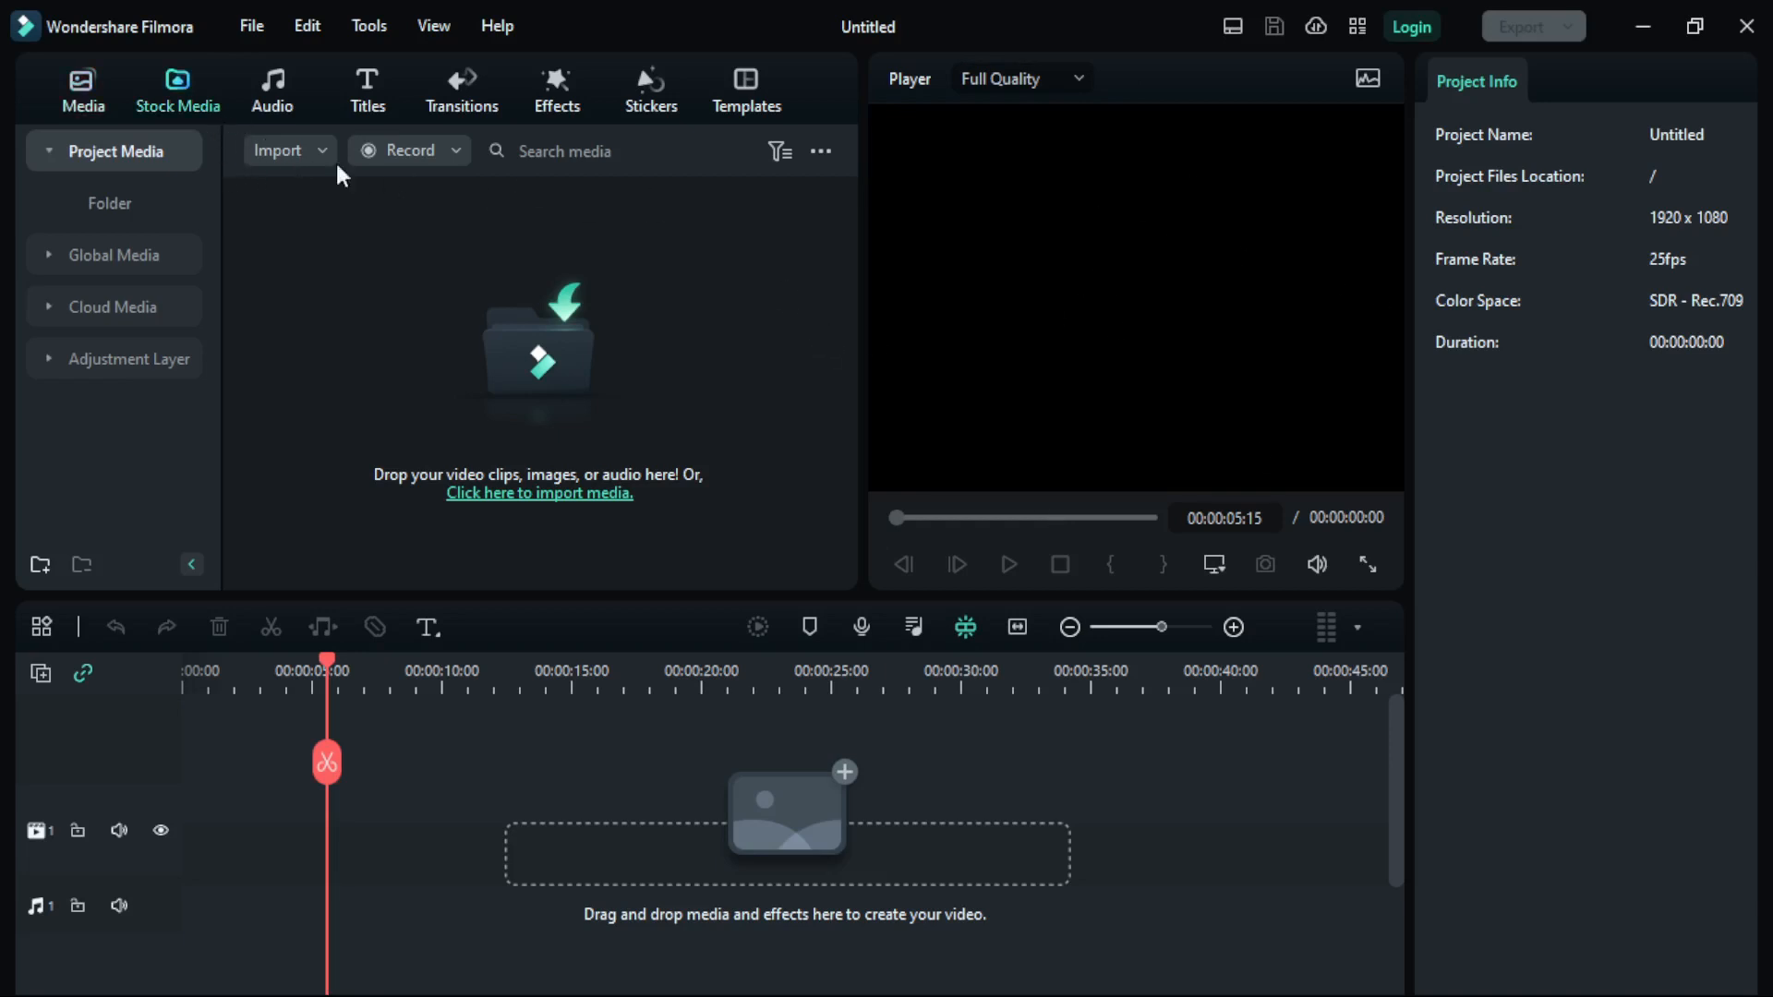
{"action": "left_click", "coordinate": [83, 91]}
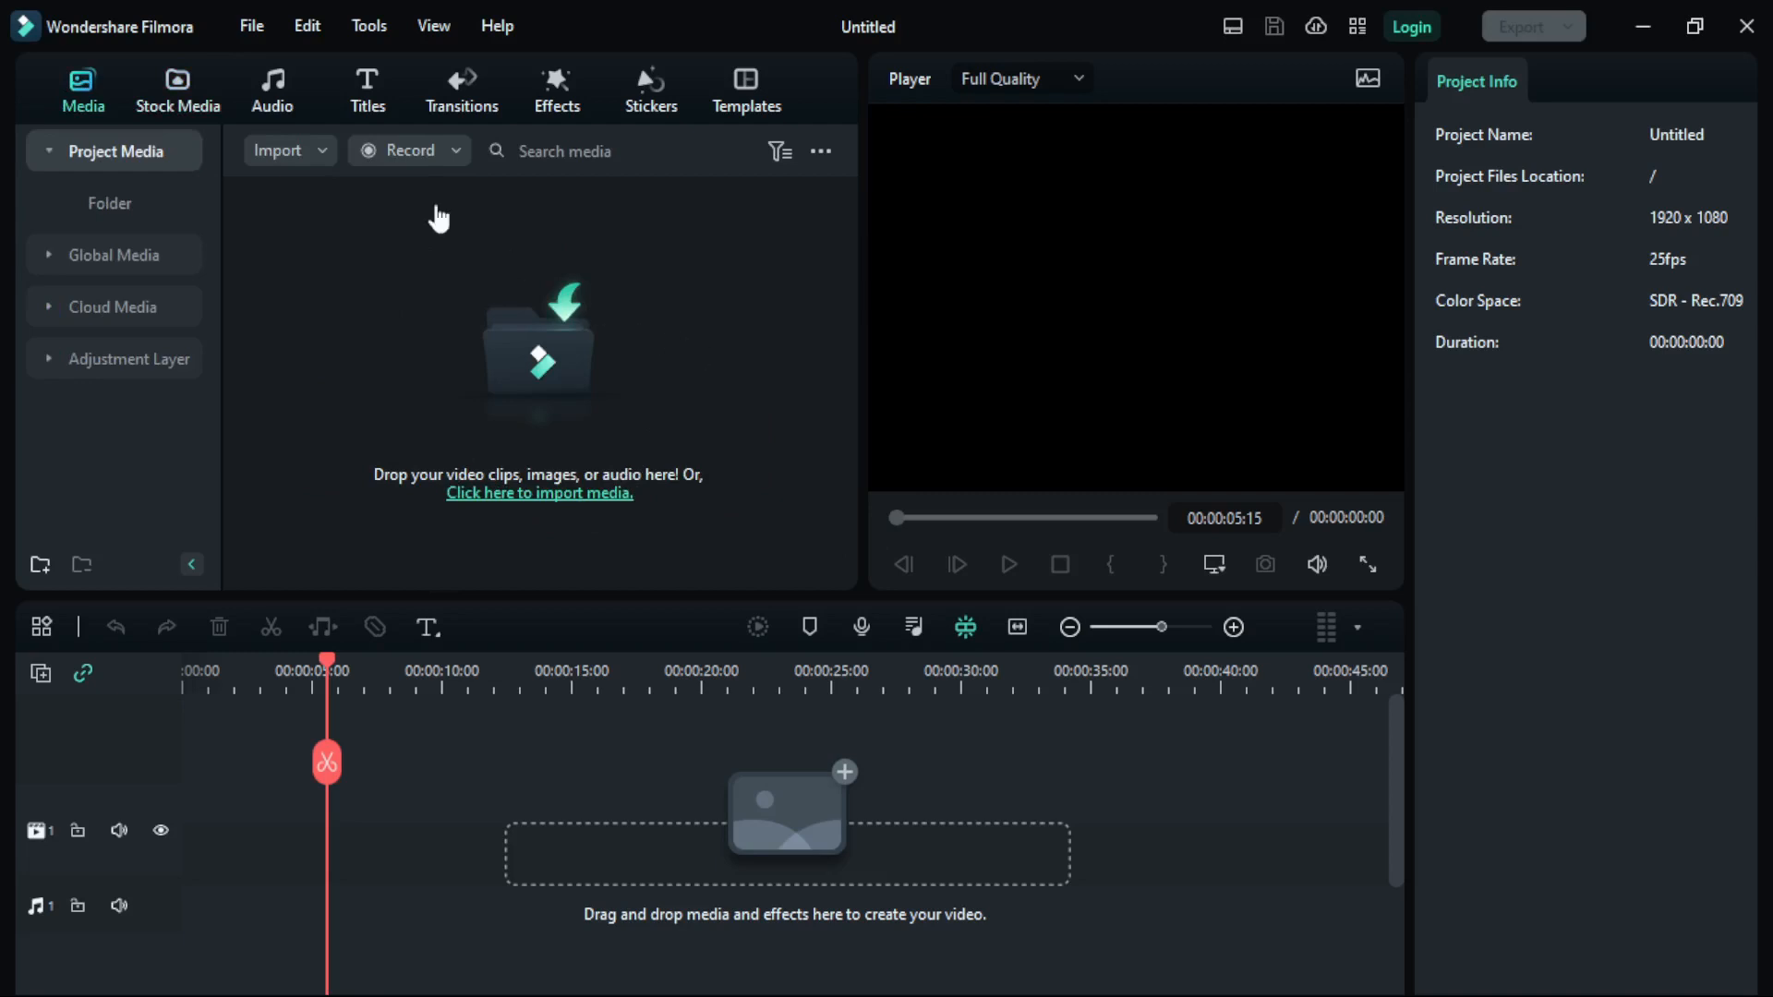
{"action": "left_click", "coordinate": [177, 91]}
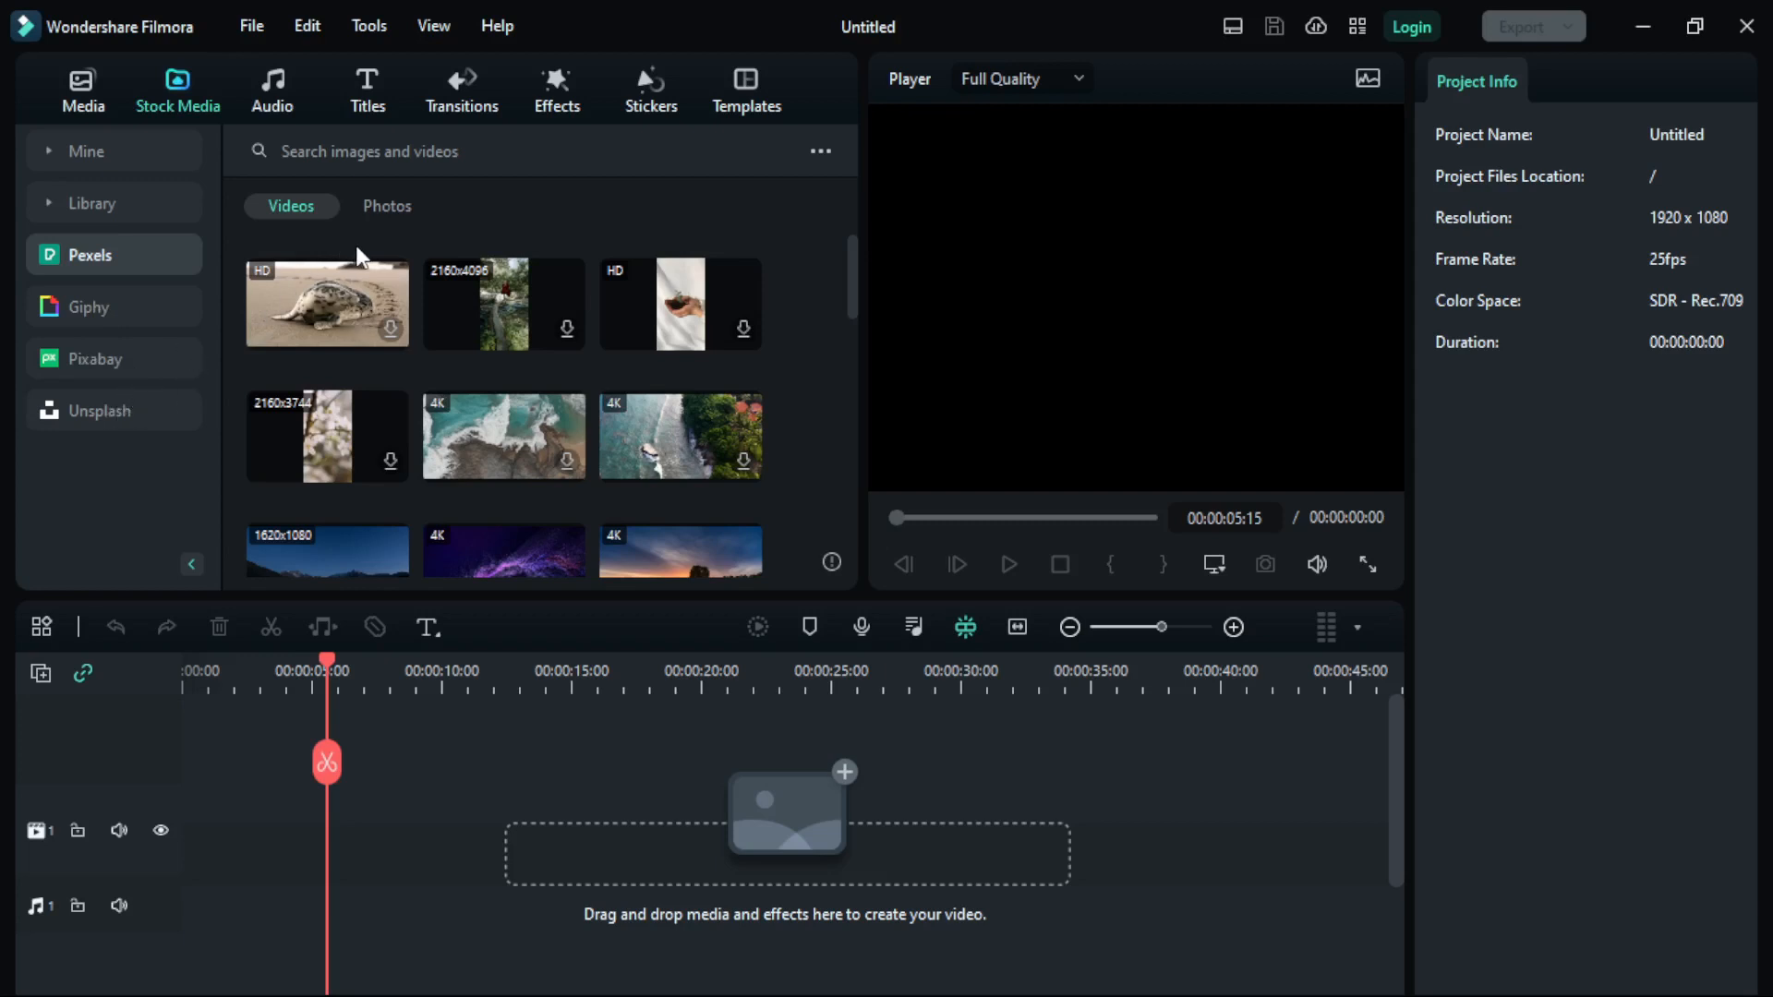
{"action": "left_click", "coordinate": [378, 207]}
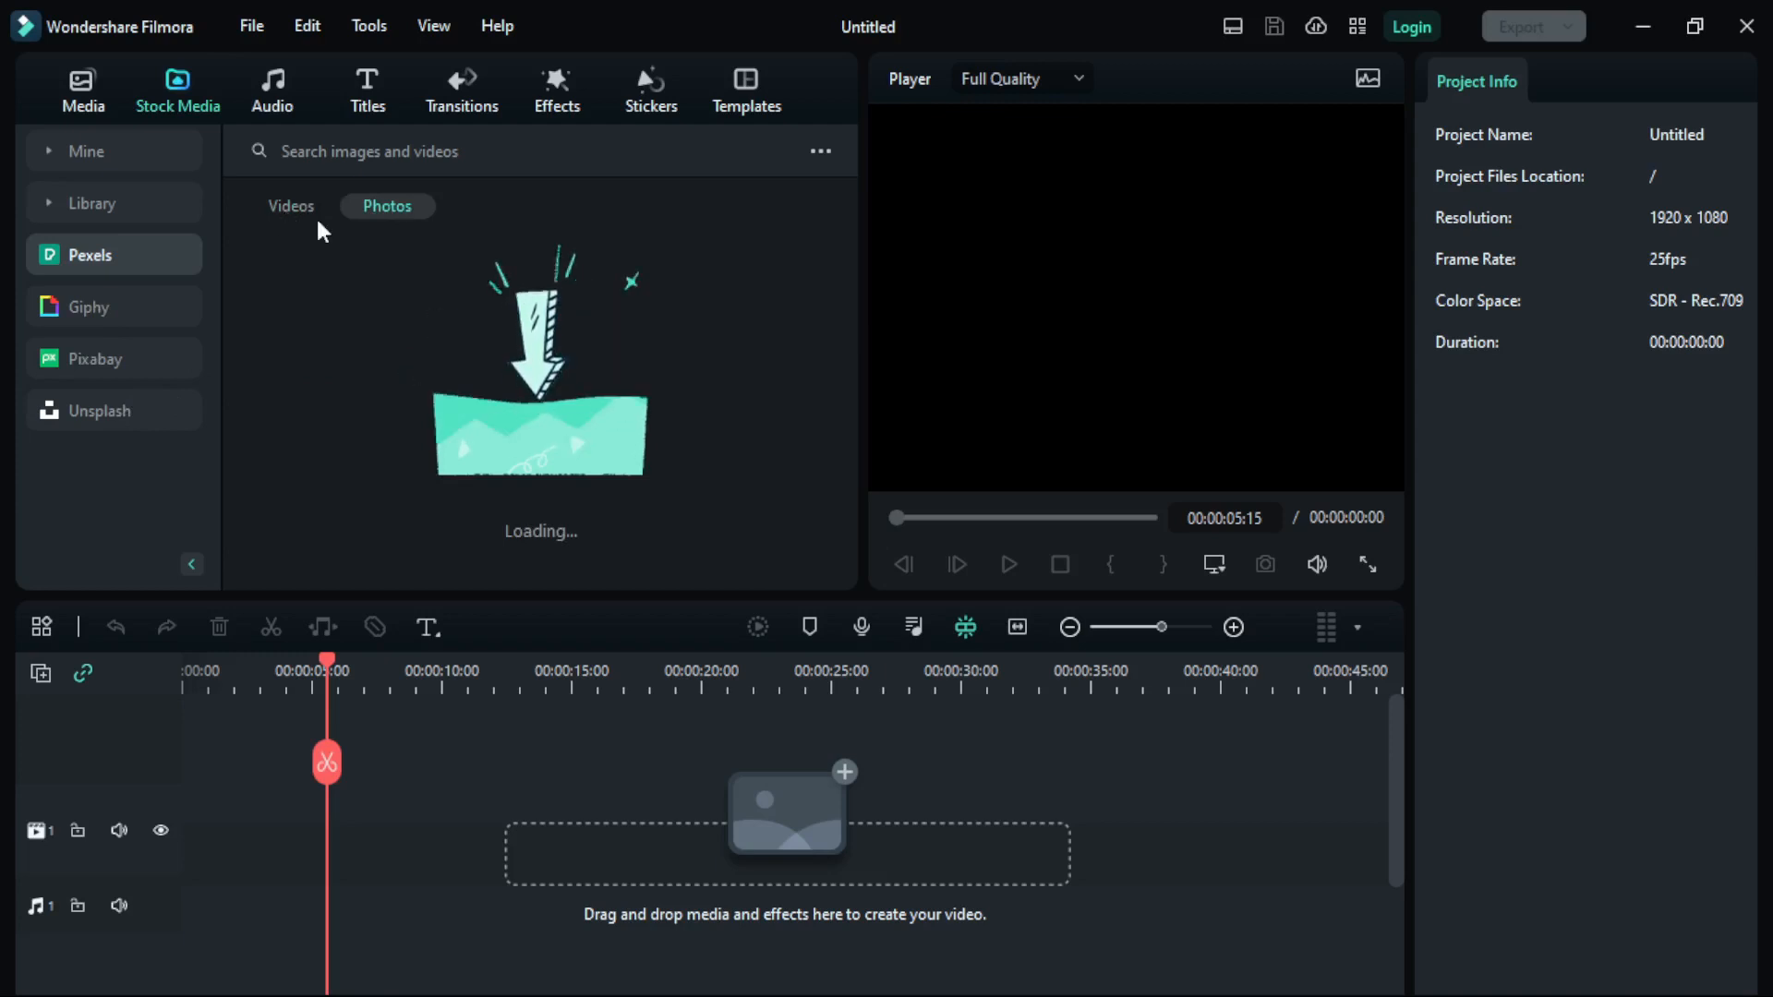
{"action": "left_click", "coordinate": [90, 201]}
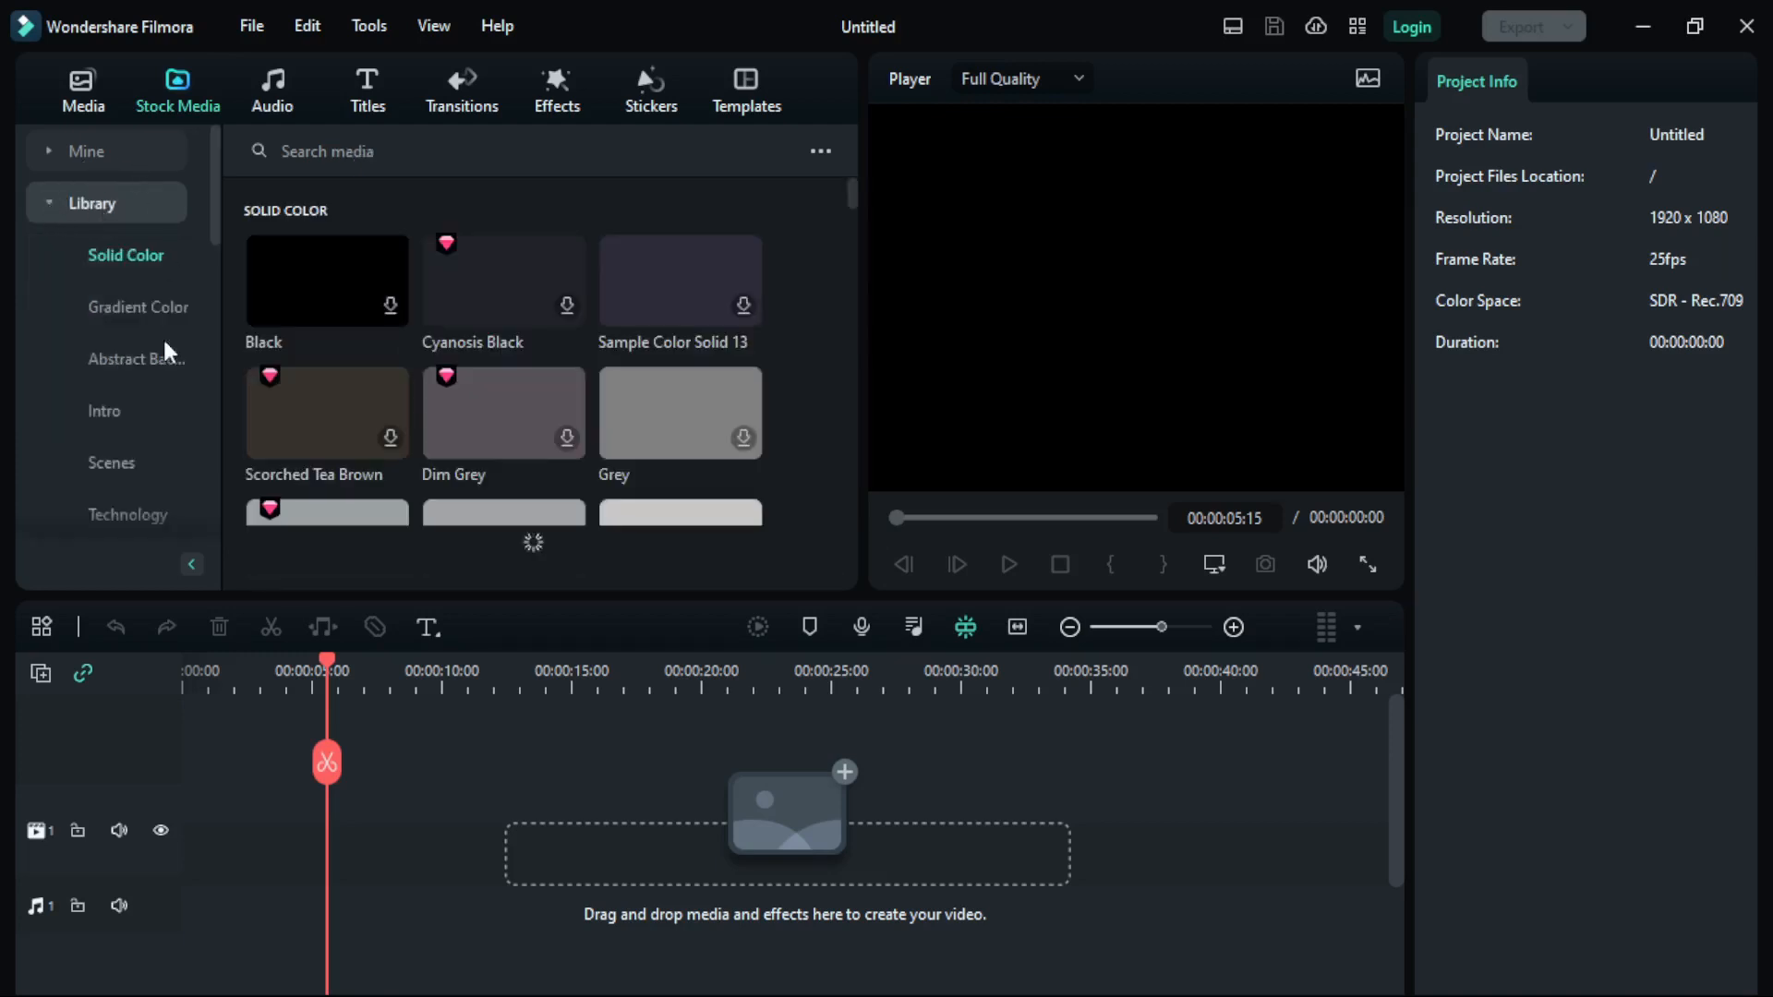
{"action": "scroll", "coordinate": [109, 259], "scroll_direction": "down", "scroll_amount": 5}
{"action": "scroll", "coordinate": [137, 246], "scroll_direction": "up", "scroll_amount": 5}
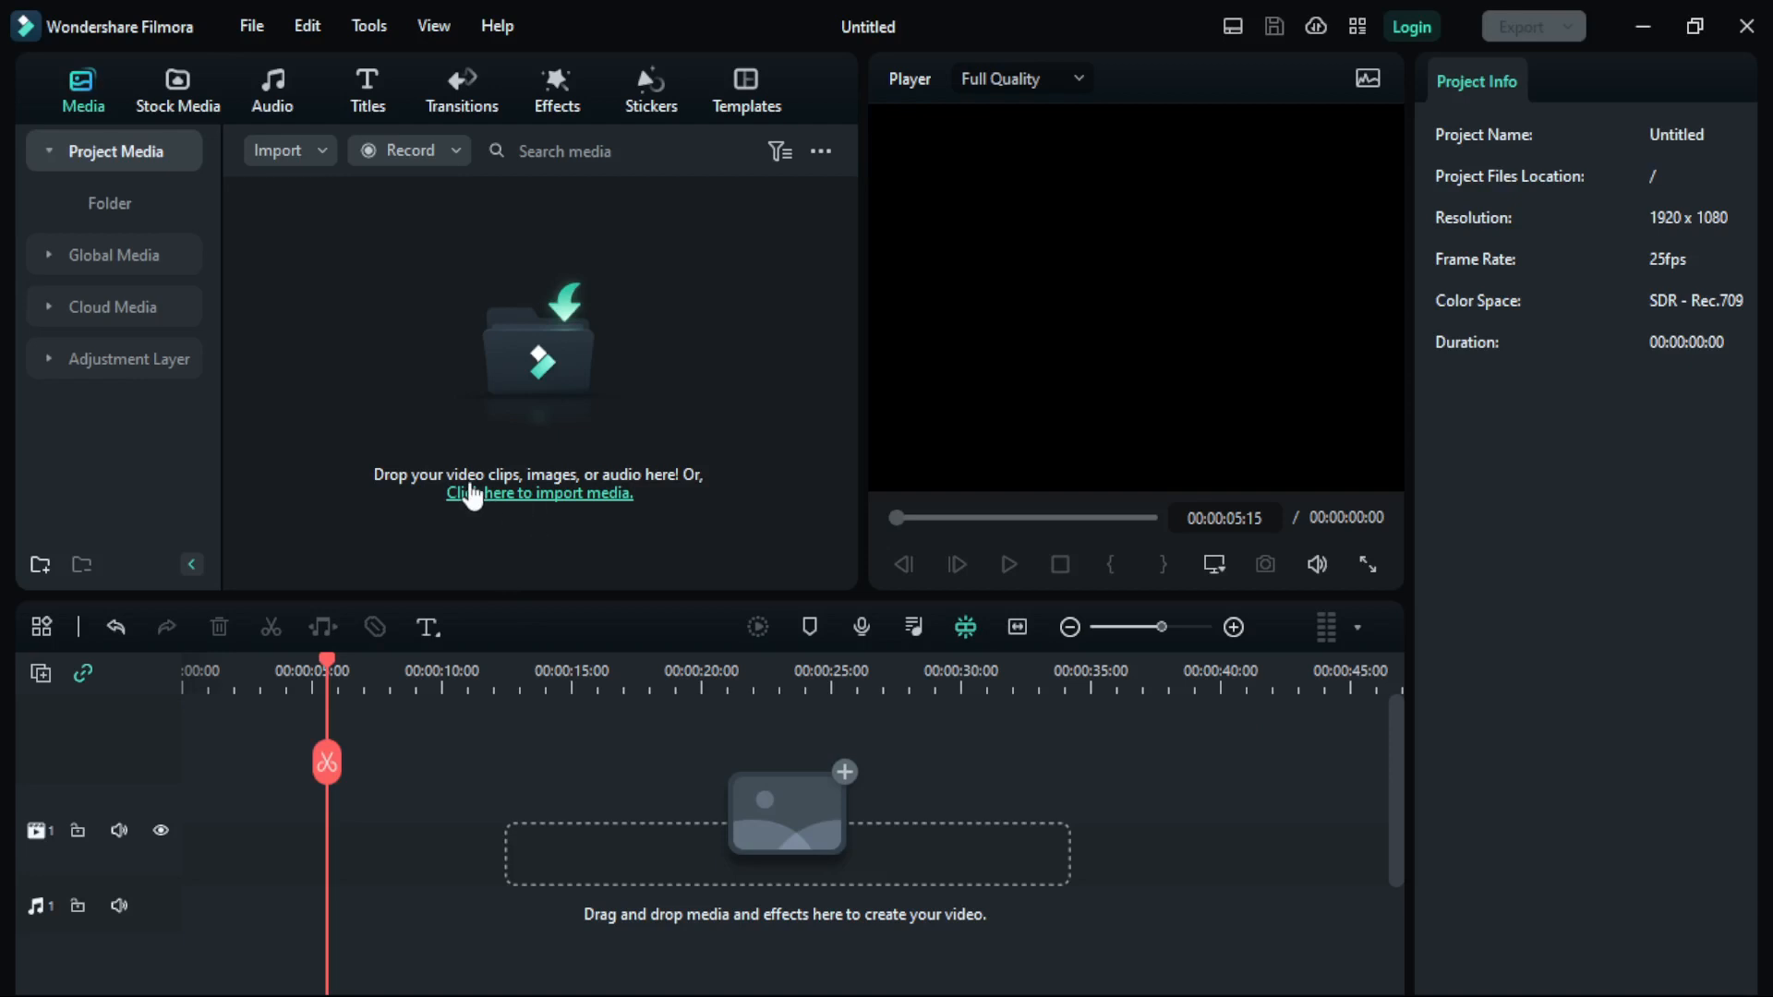
Import the video files 20240219_153708 and FM`1 from the Vid folder on the desktop into the project media
{"action": "left_click", "coordinate": [313, 143]}
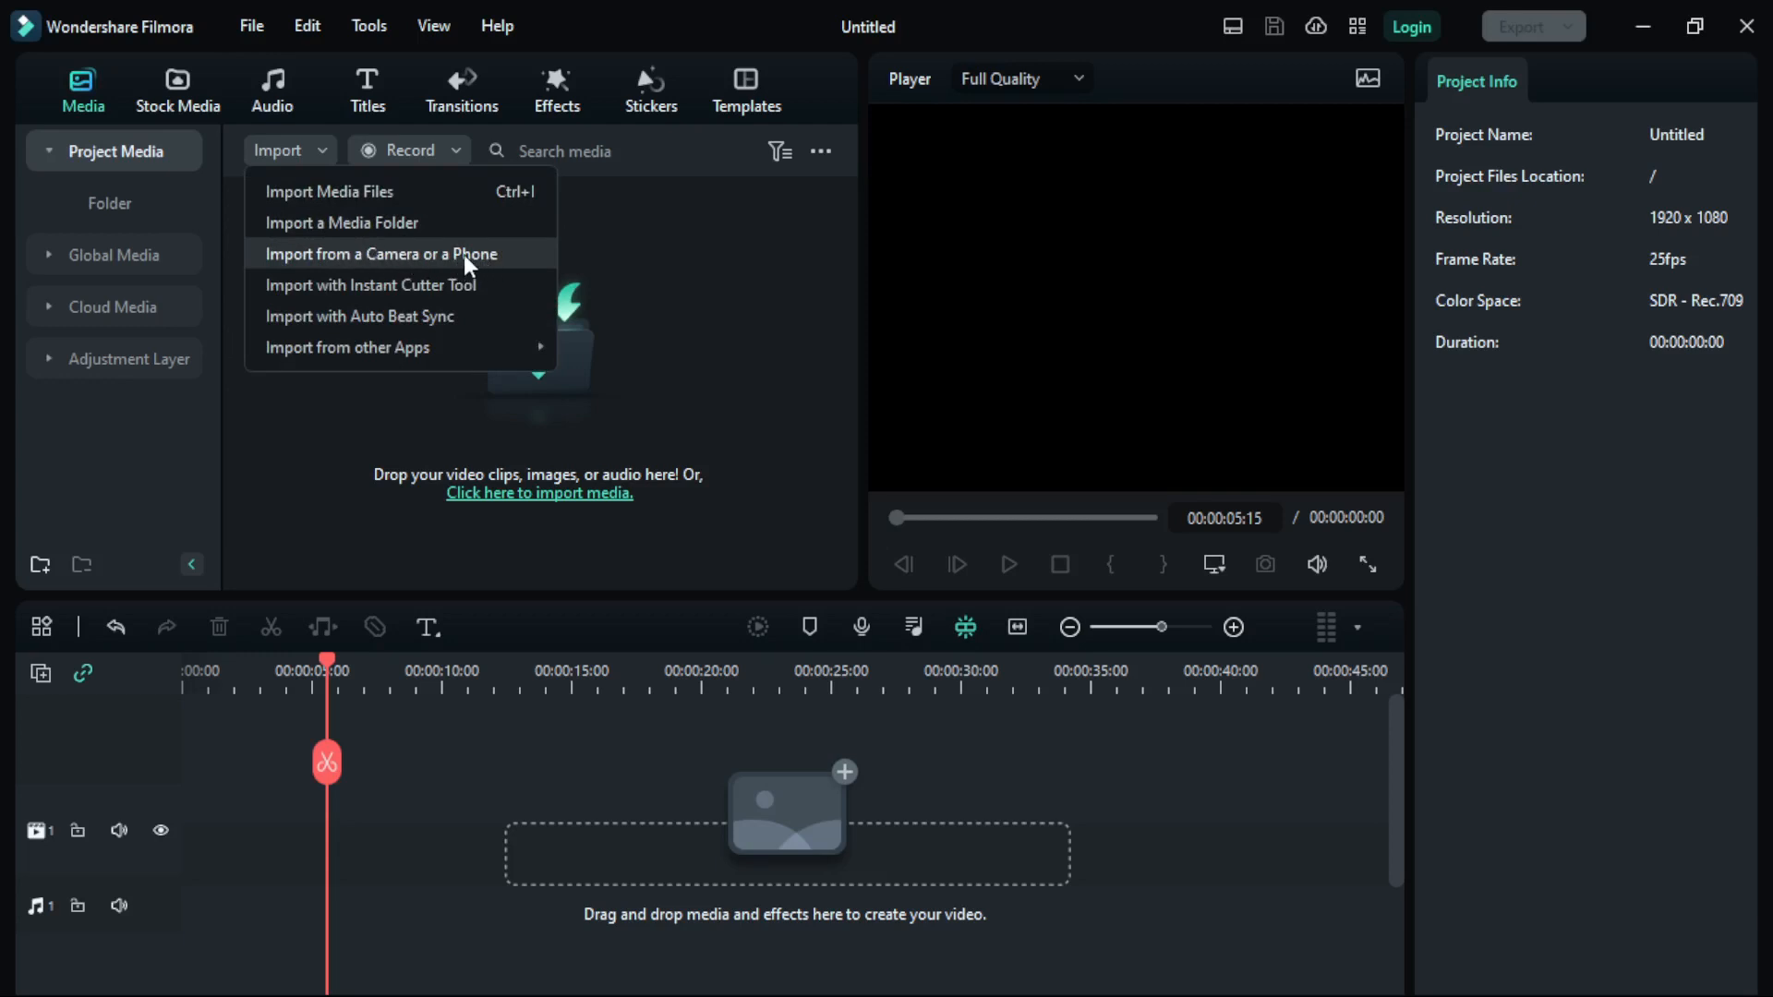
{"action": "mouse_move", "coordinate": [439, 356]}
{"action": "left_click", "coordinate": [358, 196]}
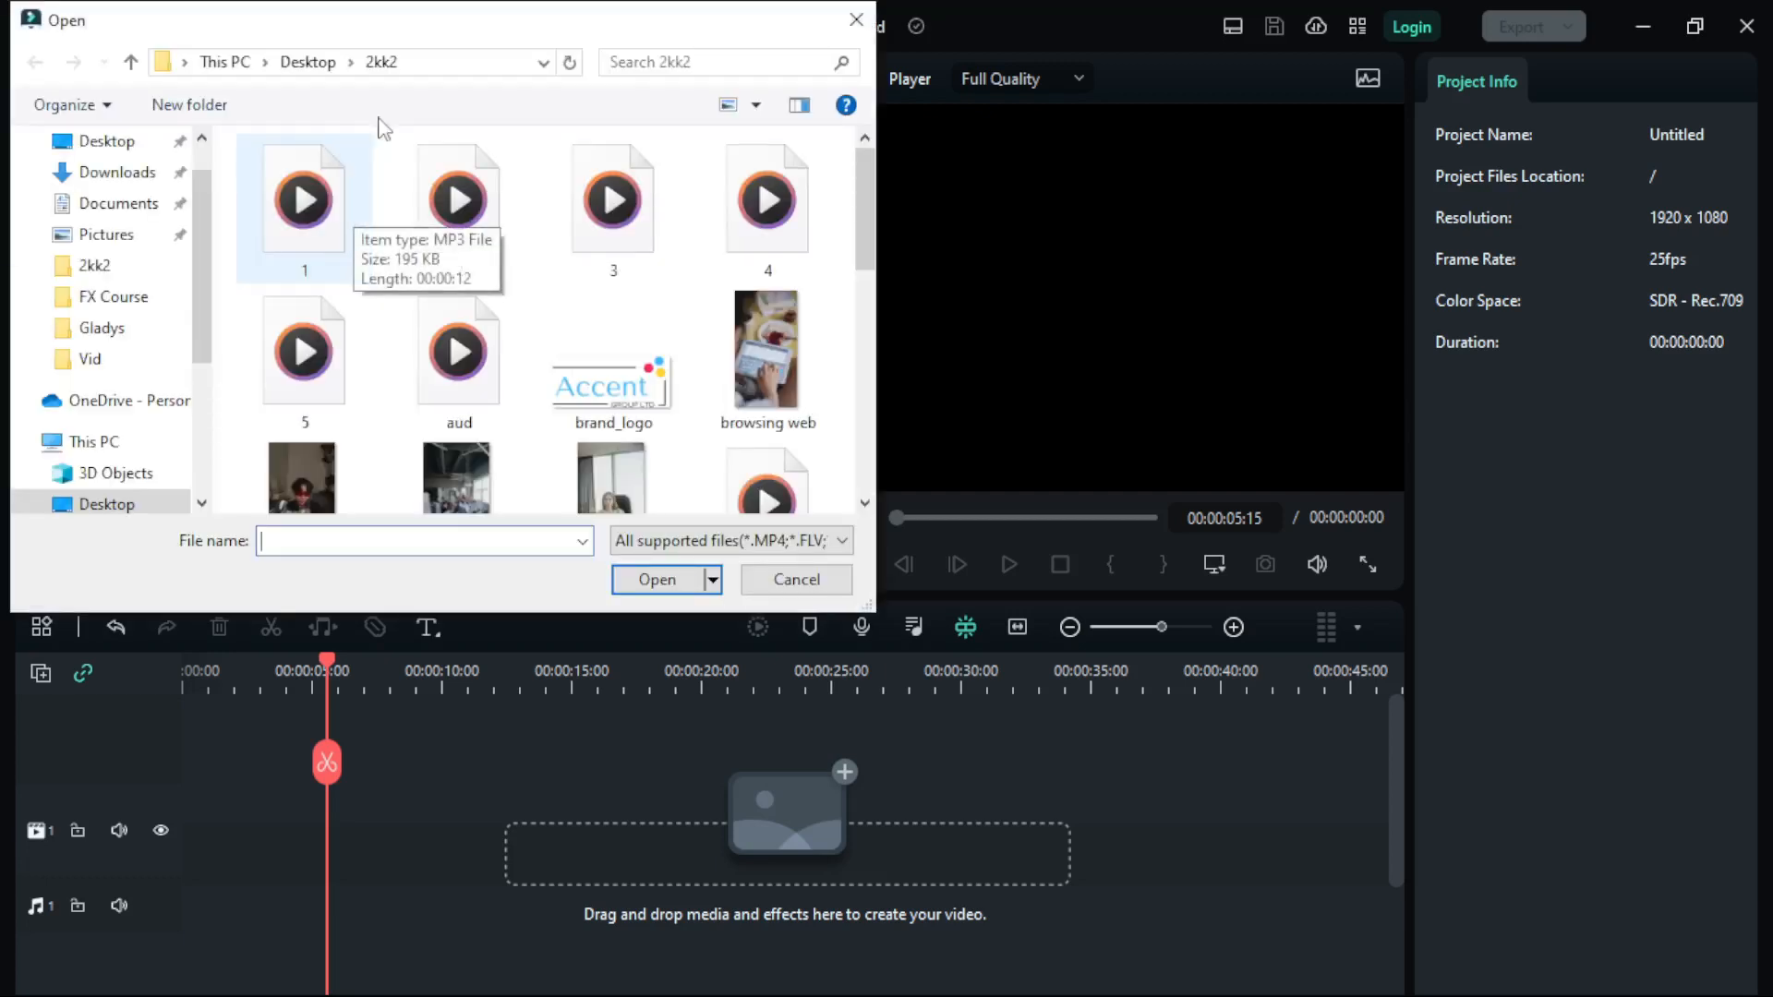
{"action": "left_click_drag", "start_coordinate": [406, 33], "coordinate": [709, 100]}
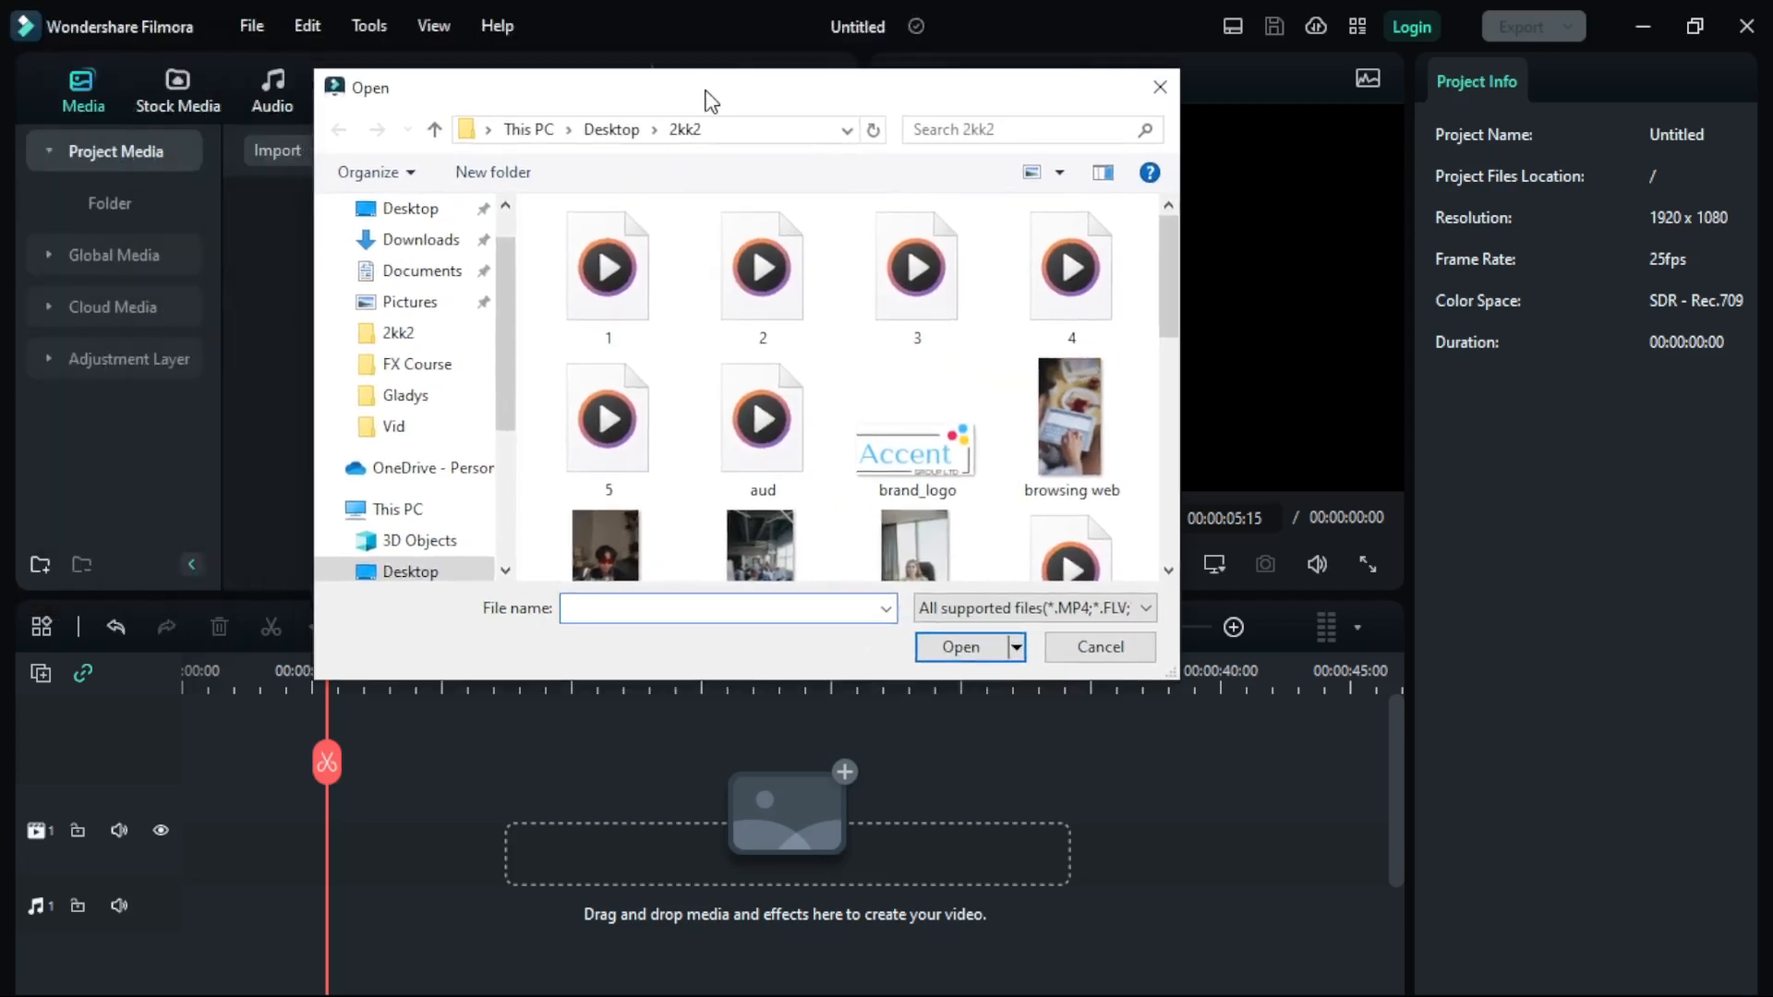
{"action": "left_click", "coordinate": [602, 132]}
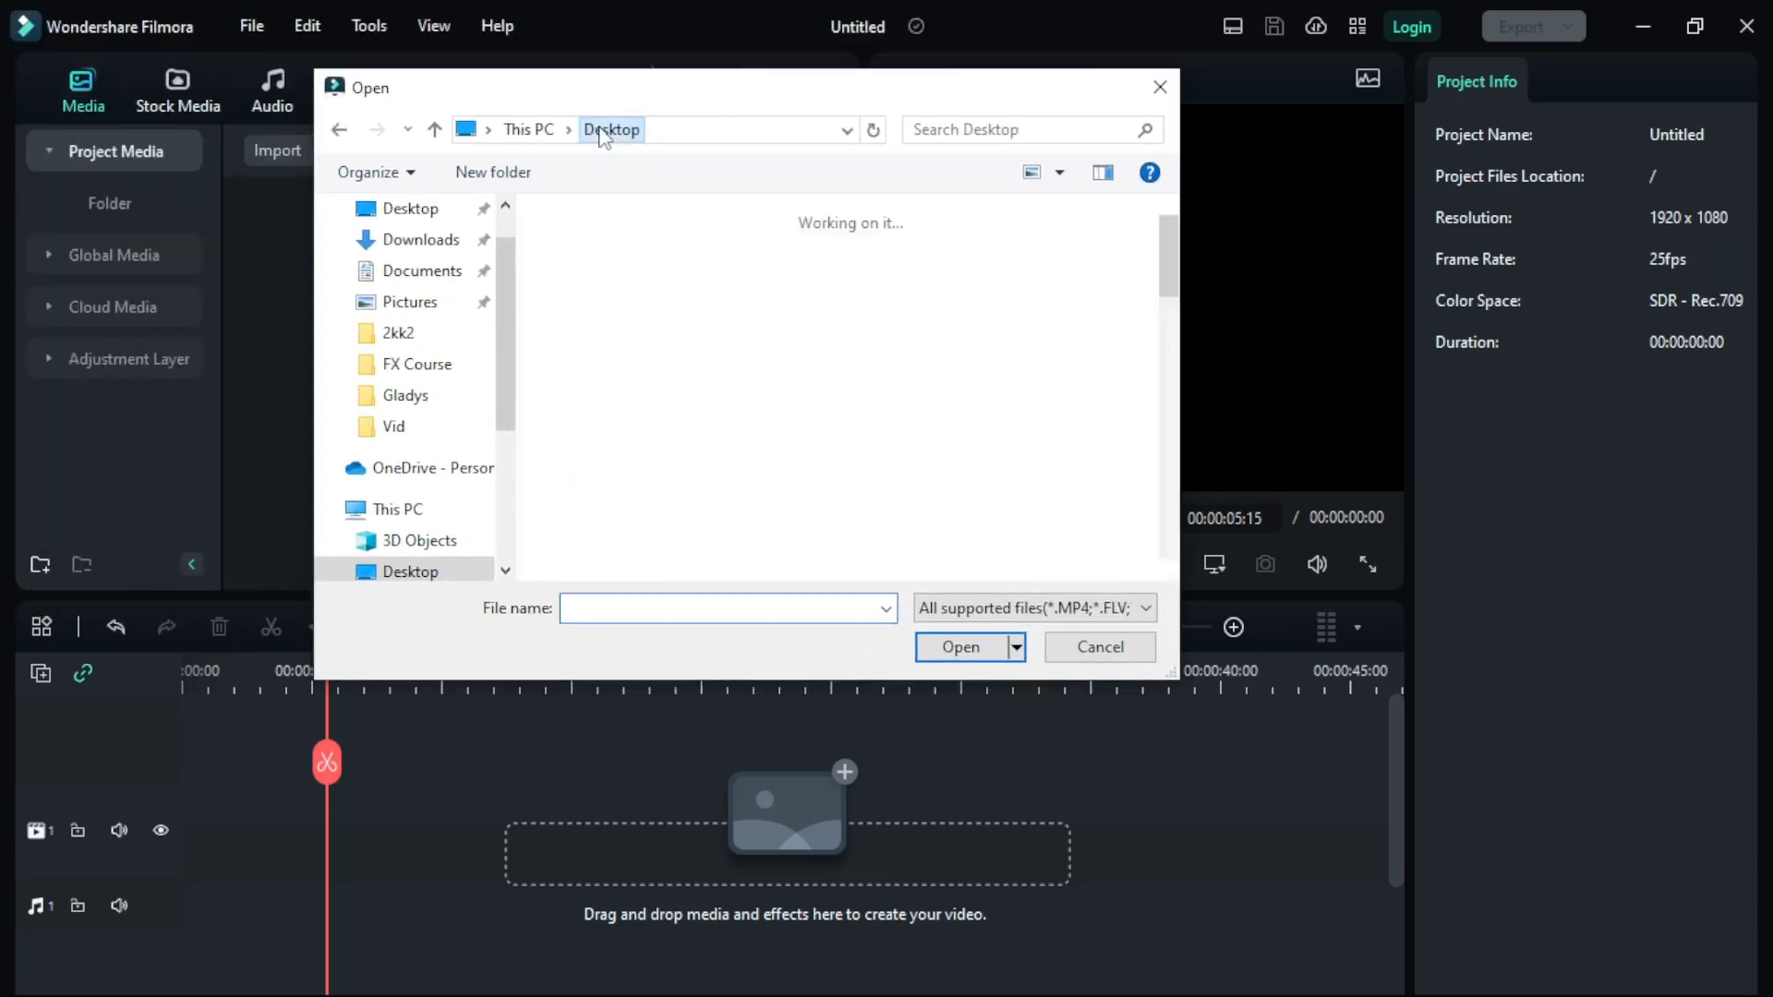
{"action": "left_click", "coordinate": [404, 426]}
{"action": "scroll", "coordinate": [768, 424], "scroll_direction": "down", "scroll_amount": 2}
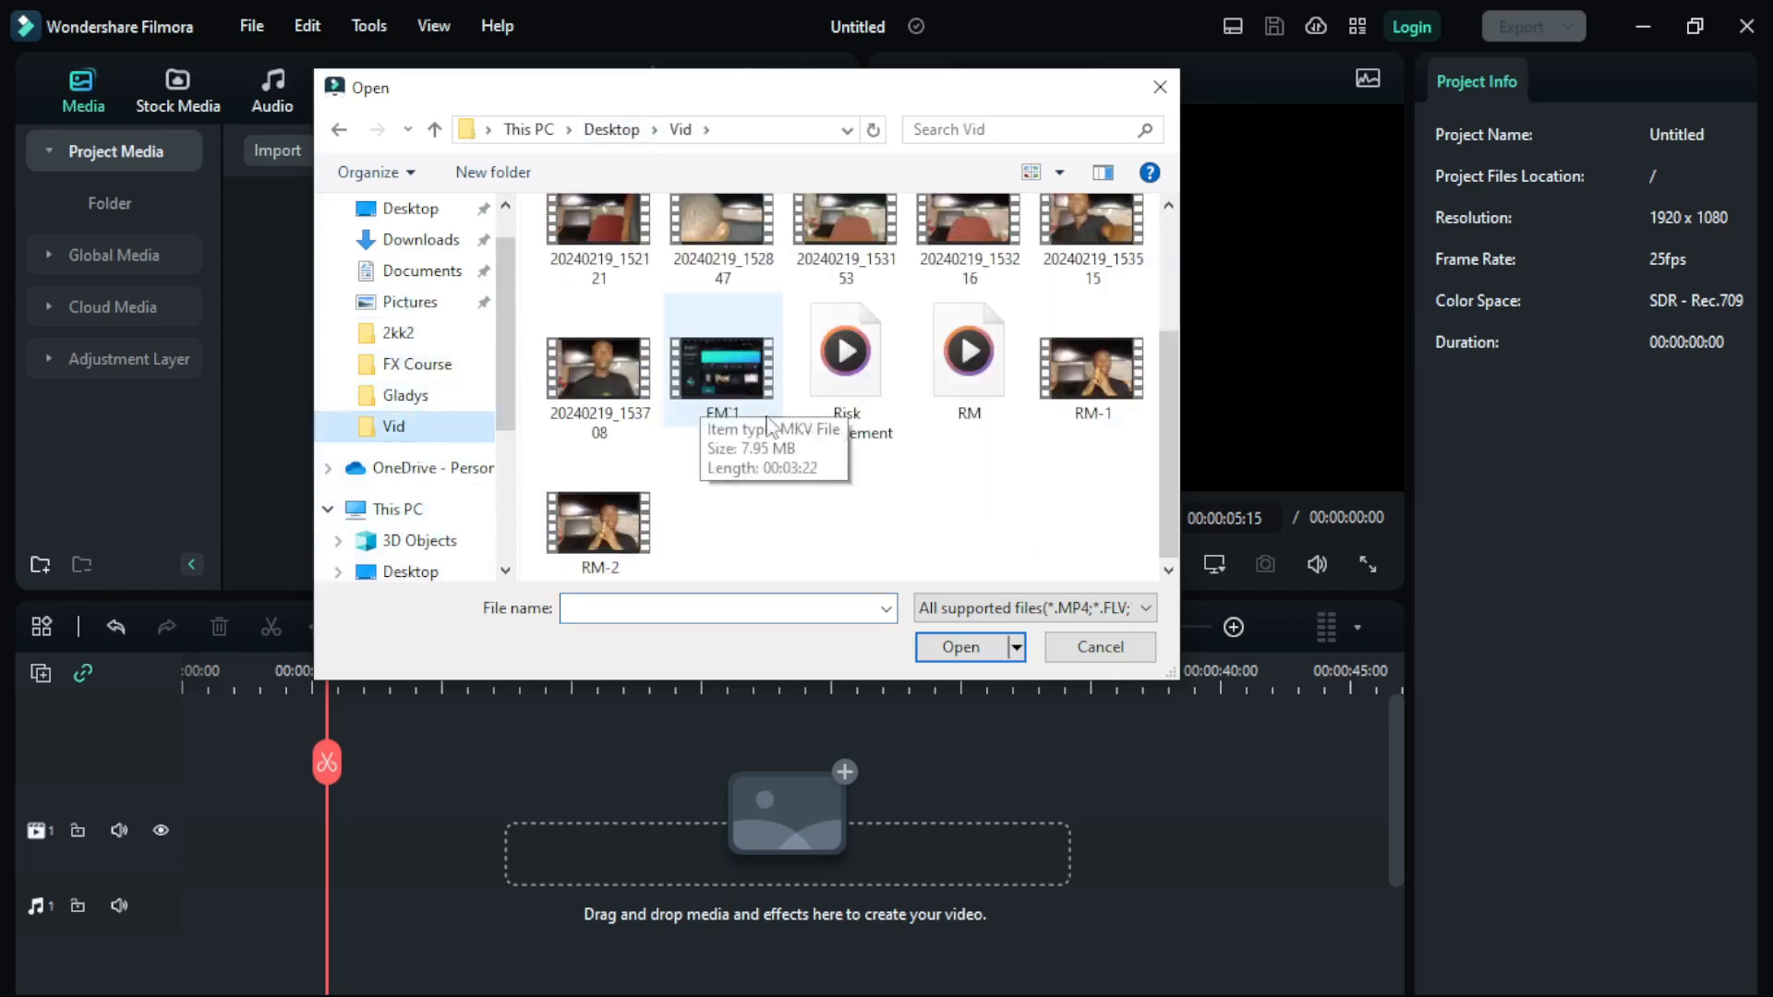
{"action": "left_click", "coordinate": [734, 374]}
{"action": "left_click", "coordinate": [649, 423], "text": "ctrl"}
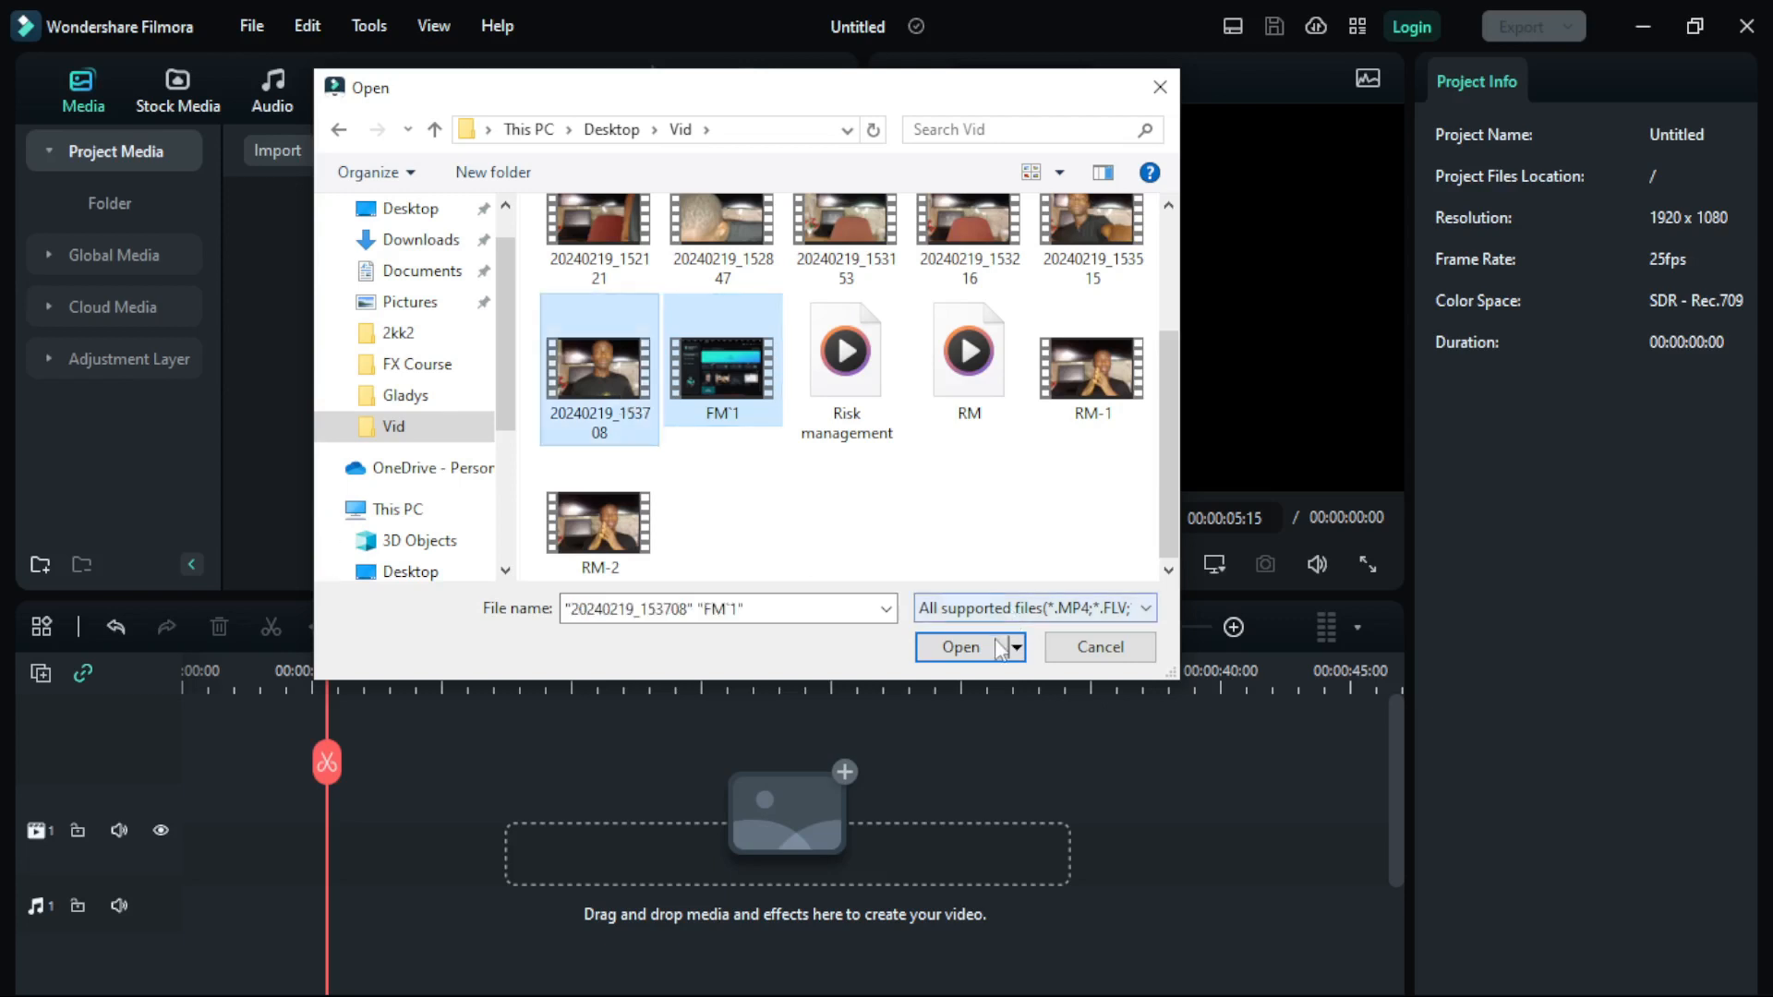
{"action": "left_click", "coordinate": [962, 647]}
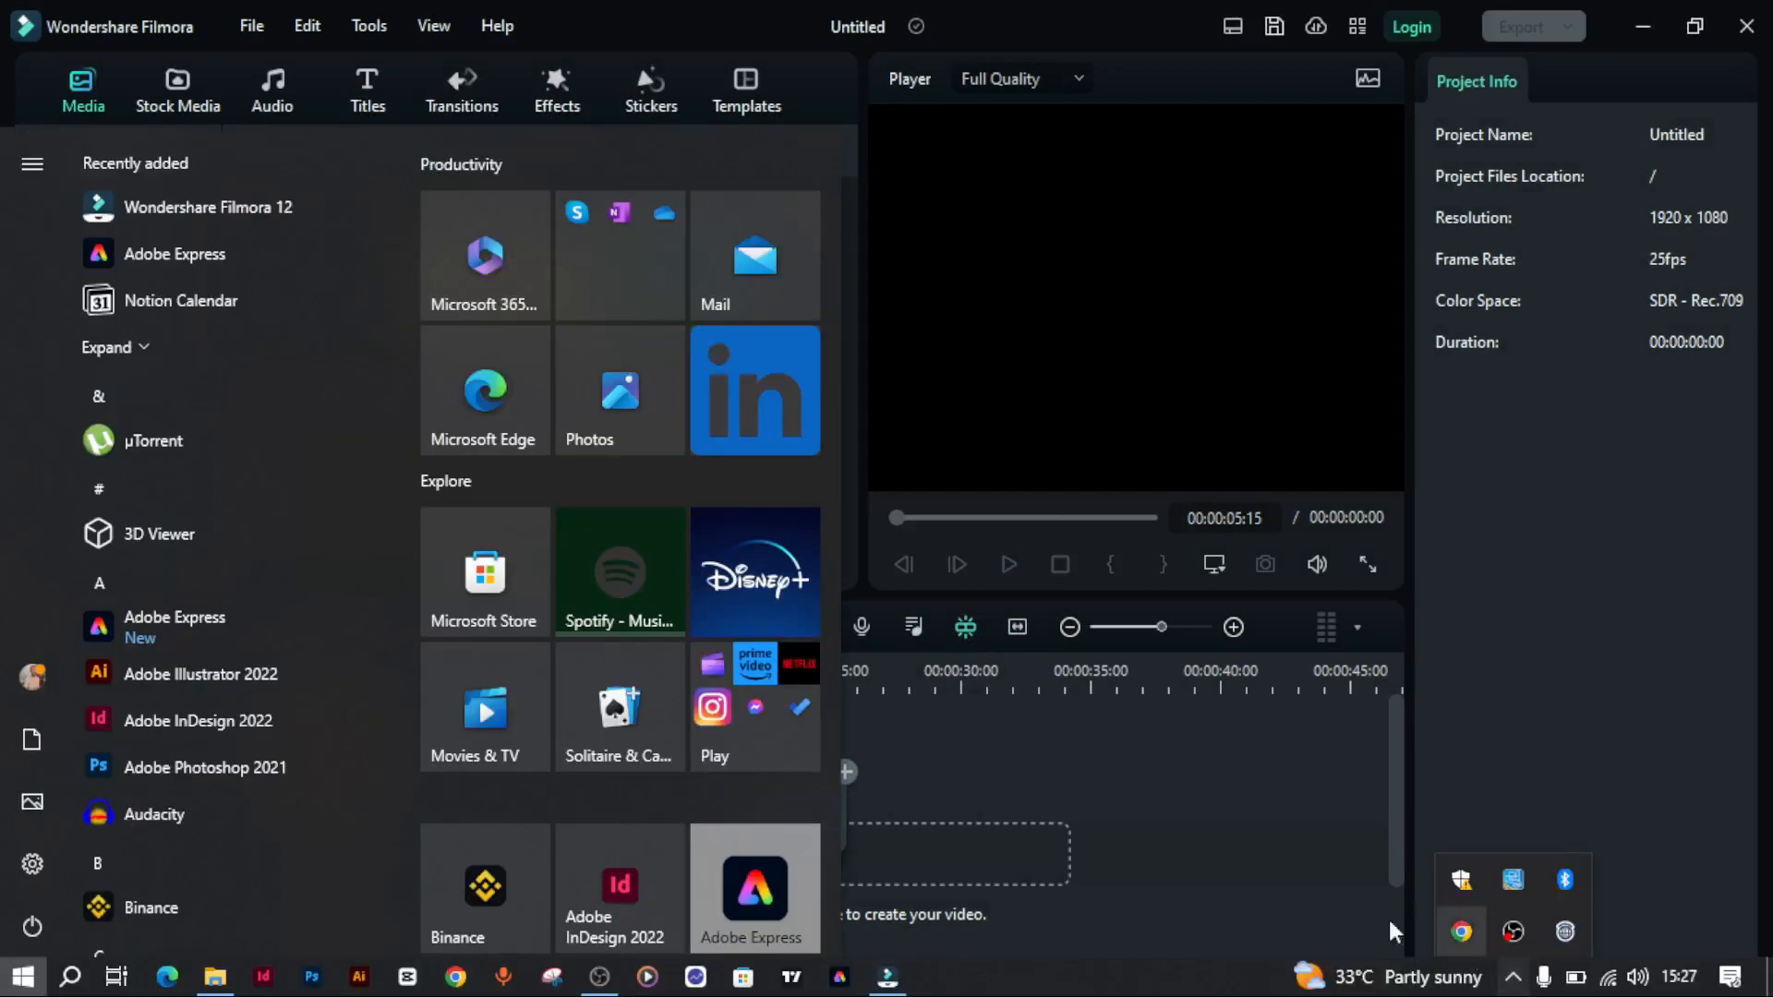
{"action": "left_click", "coordinate": [1271, 819]}
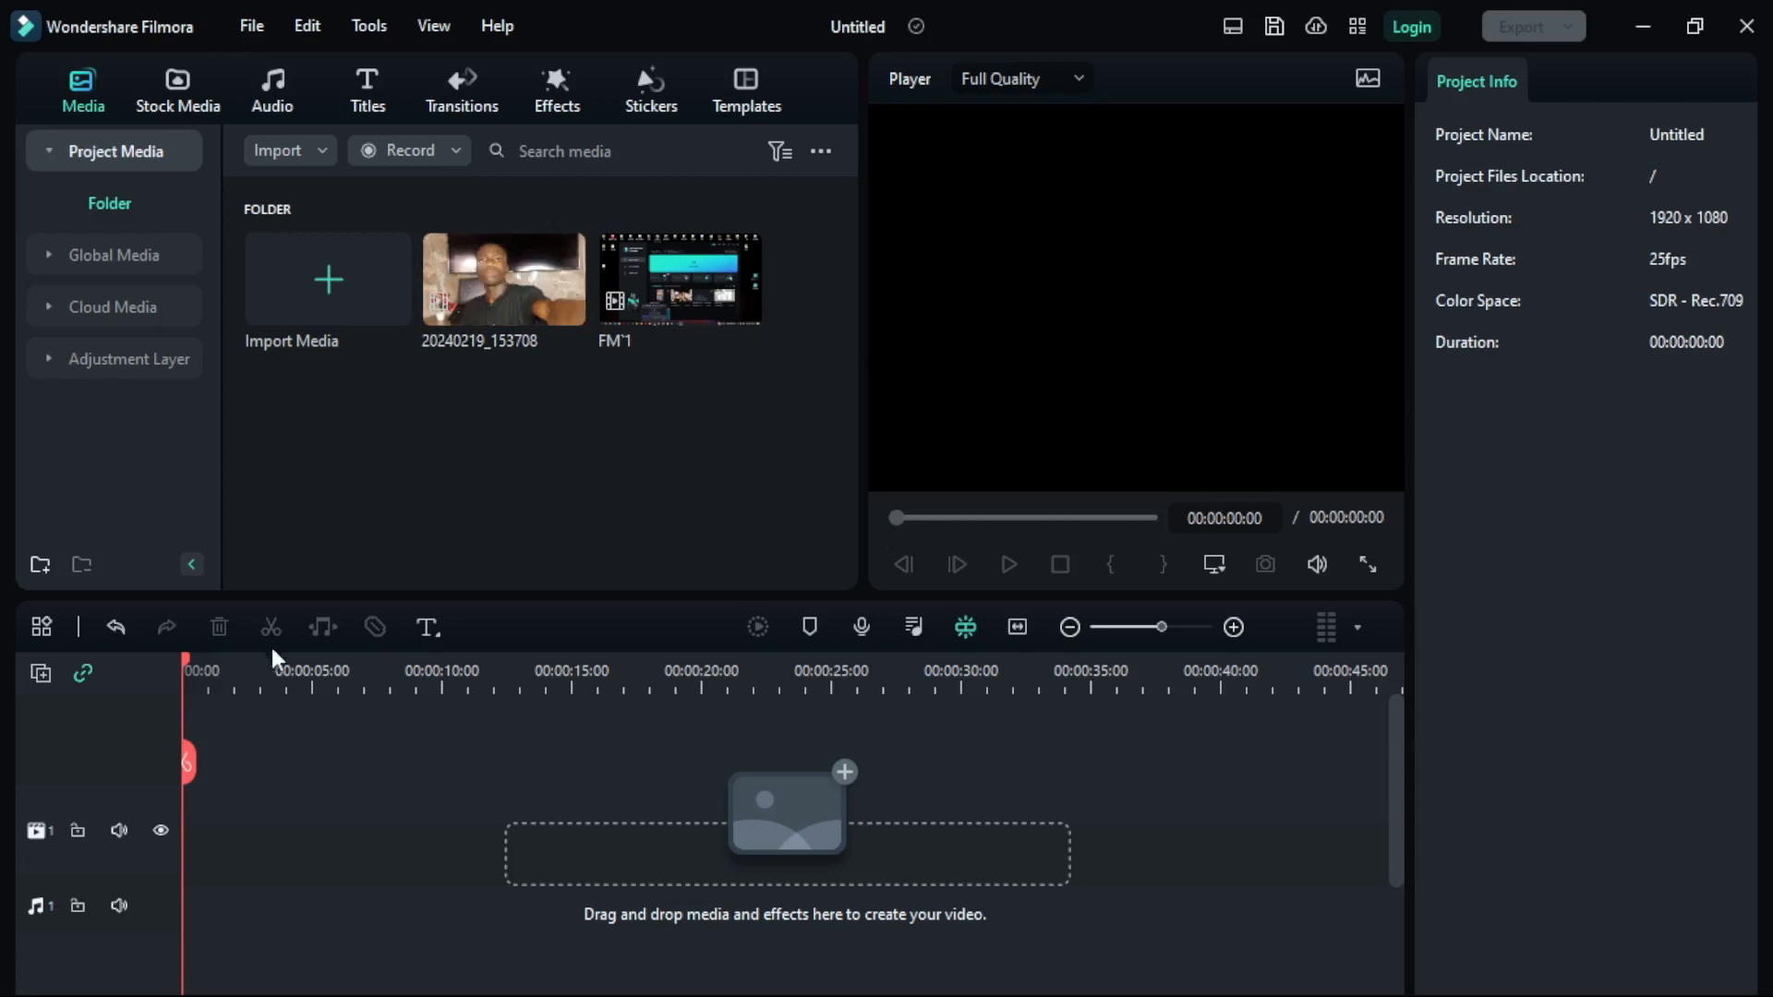
Place the 20240219_153708 clip at the start of video track 1, keeping the project settings of 1920 x 1080 25fps
{"action": "left_click_drag", "start_coordinate": [499, 255], "coordinate": [206, 870]}
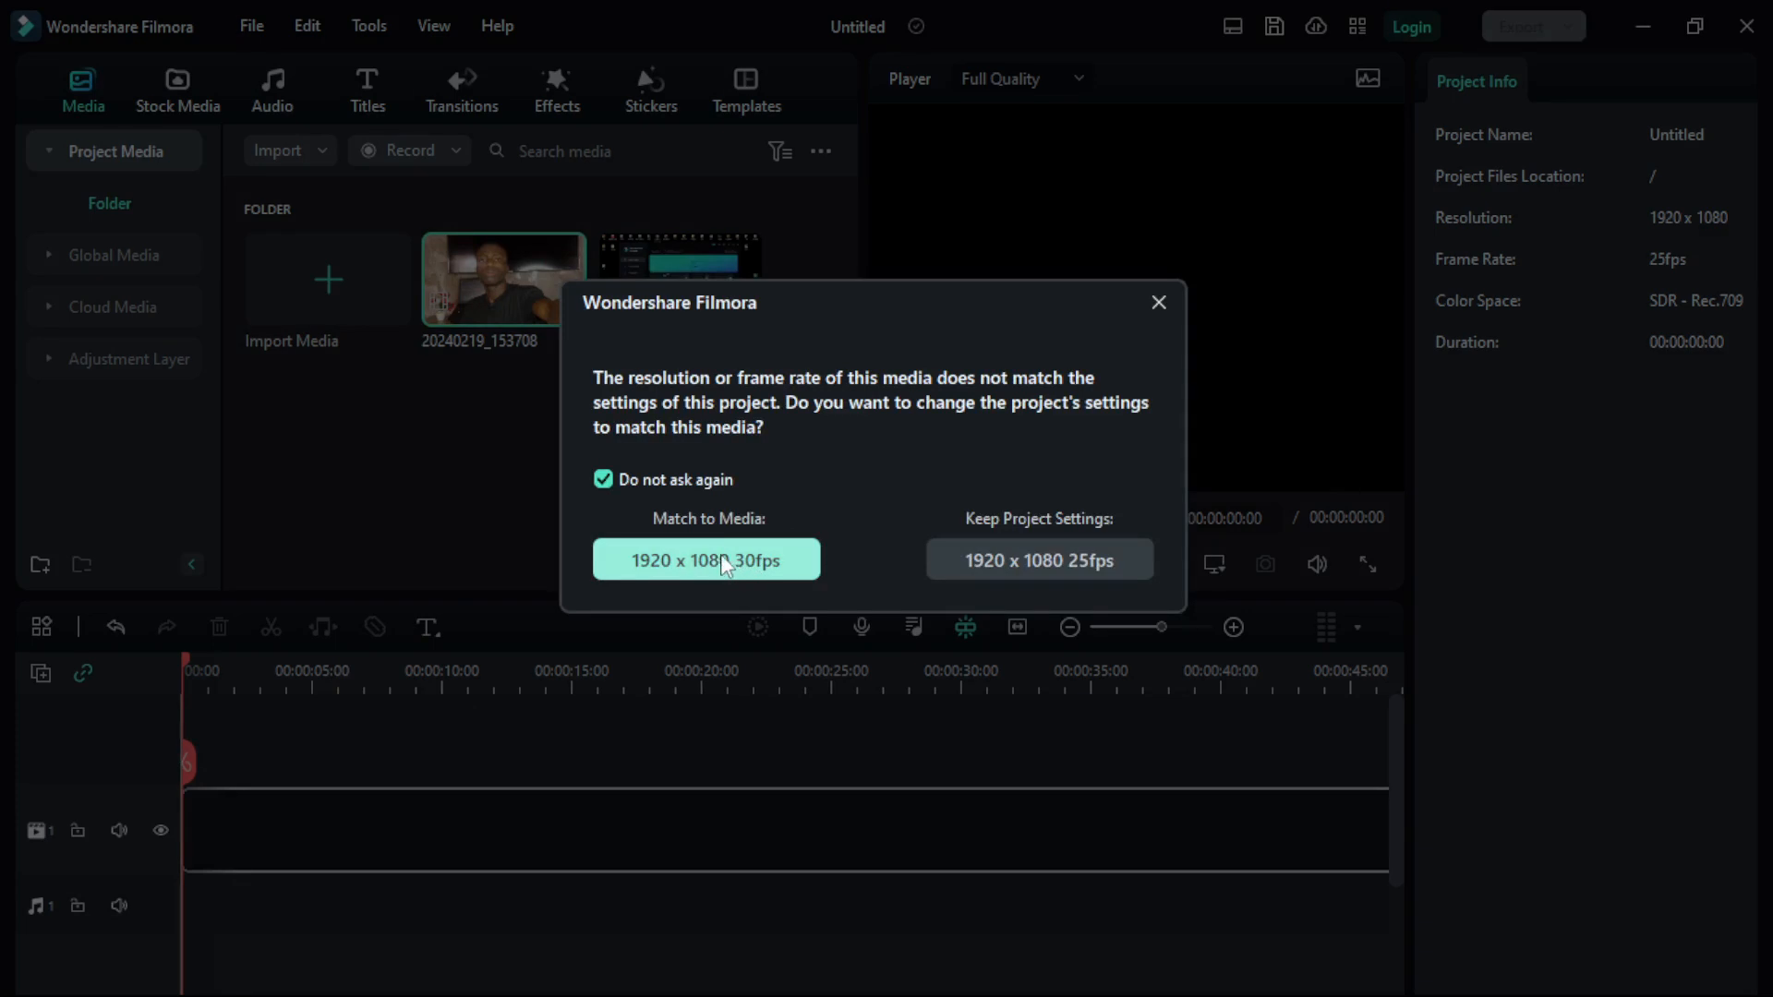
{"action": "left_click", "coordinate": [1092, 556]}
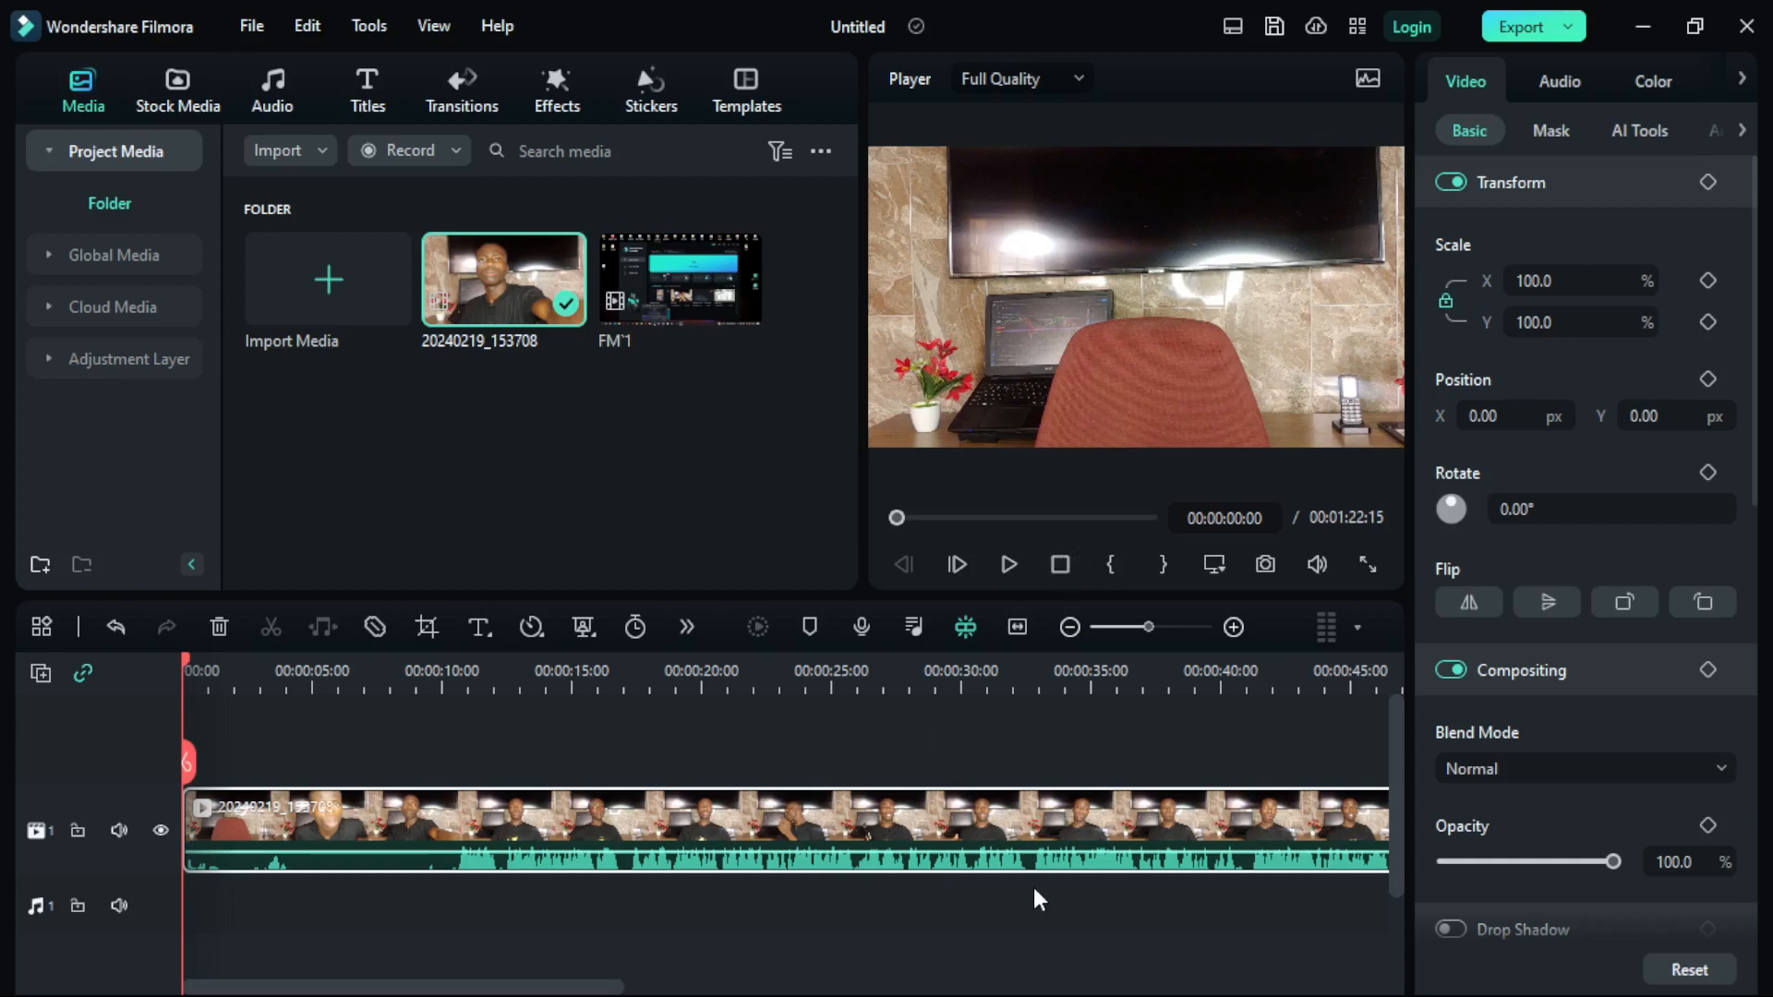
{"action": "left_click", "coordinate": [1069, 627]}
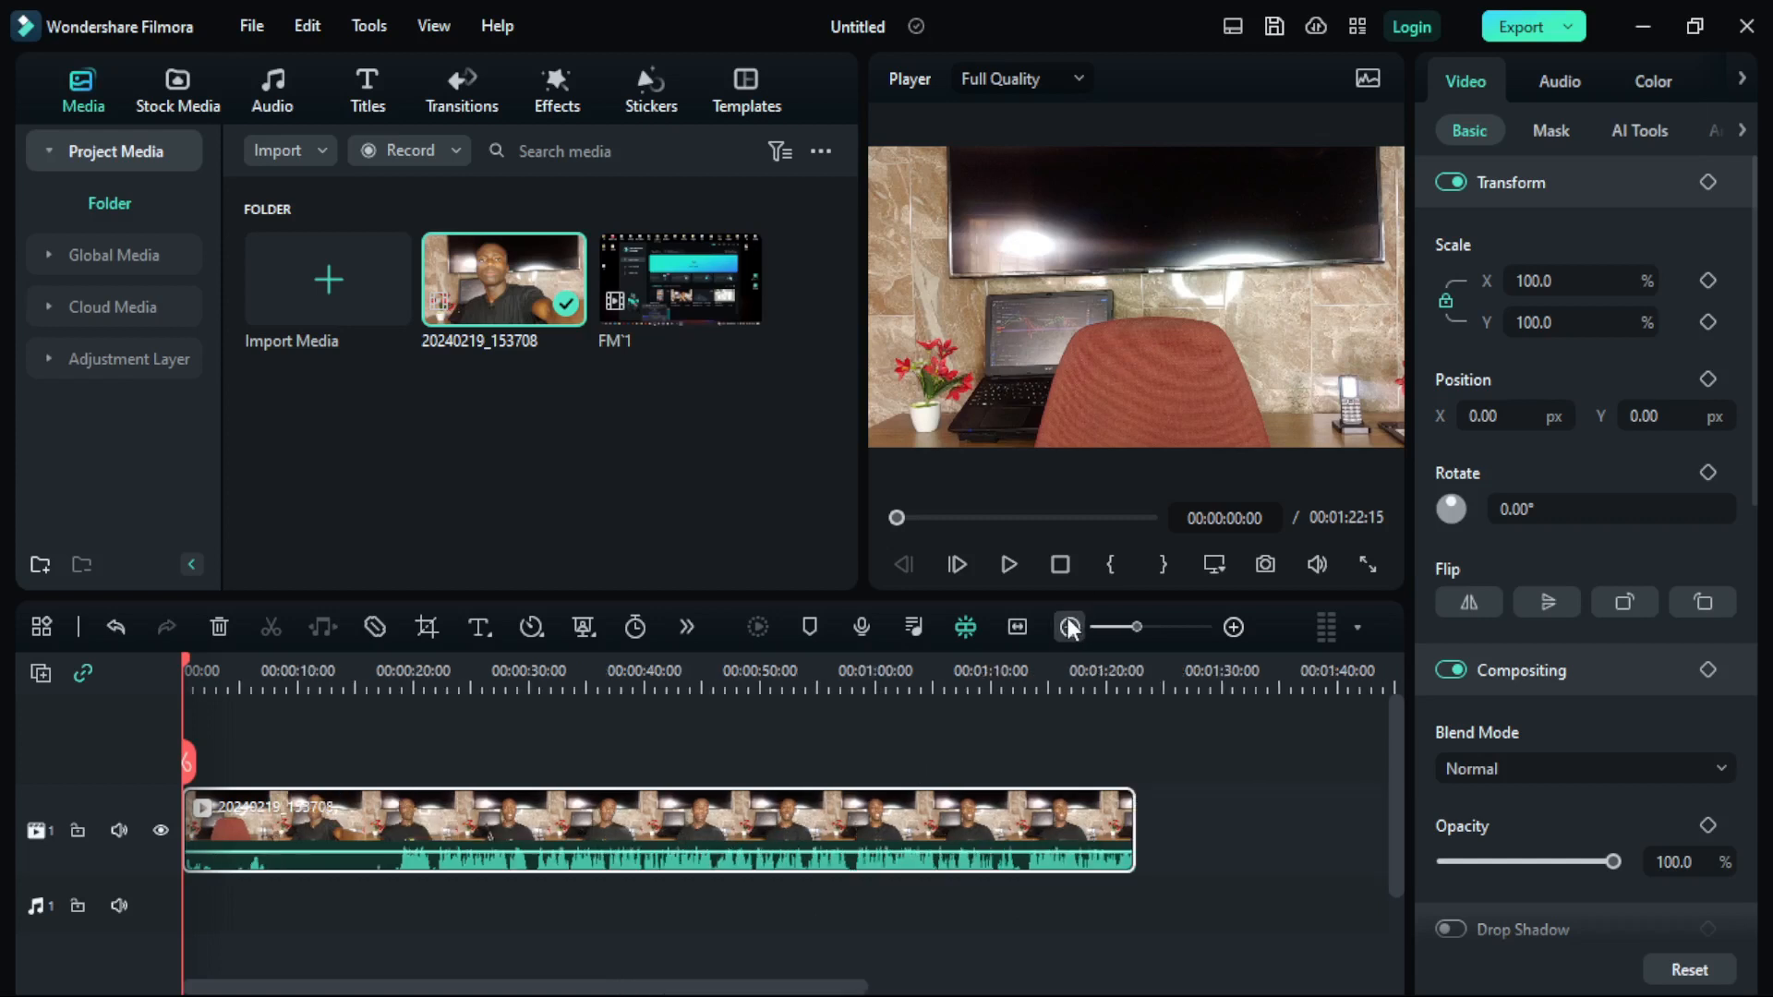
{"action": "left_click", "coordinate": [1069, 627]}
Try inserting the FM`1 clip on video track 1 ahead of the 20240219_153708 clip, and remove it from the timeline
{"action": "left_click", "coordinate": [705, 242]}
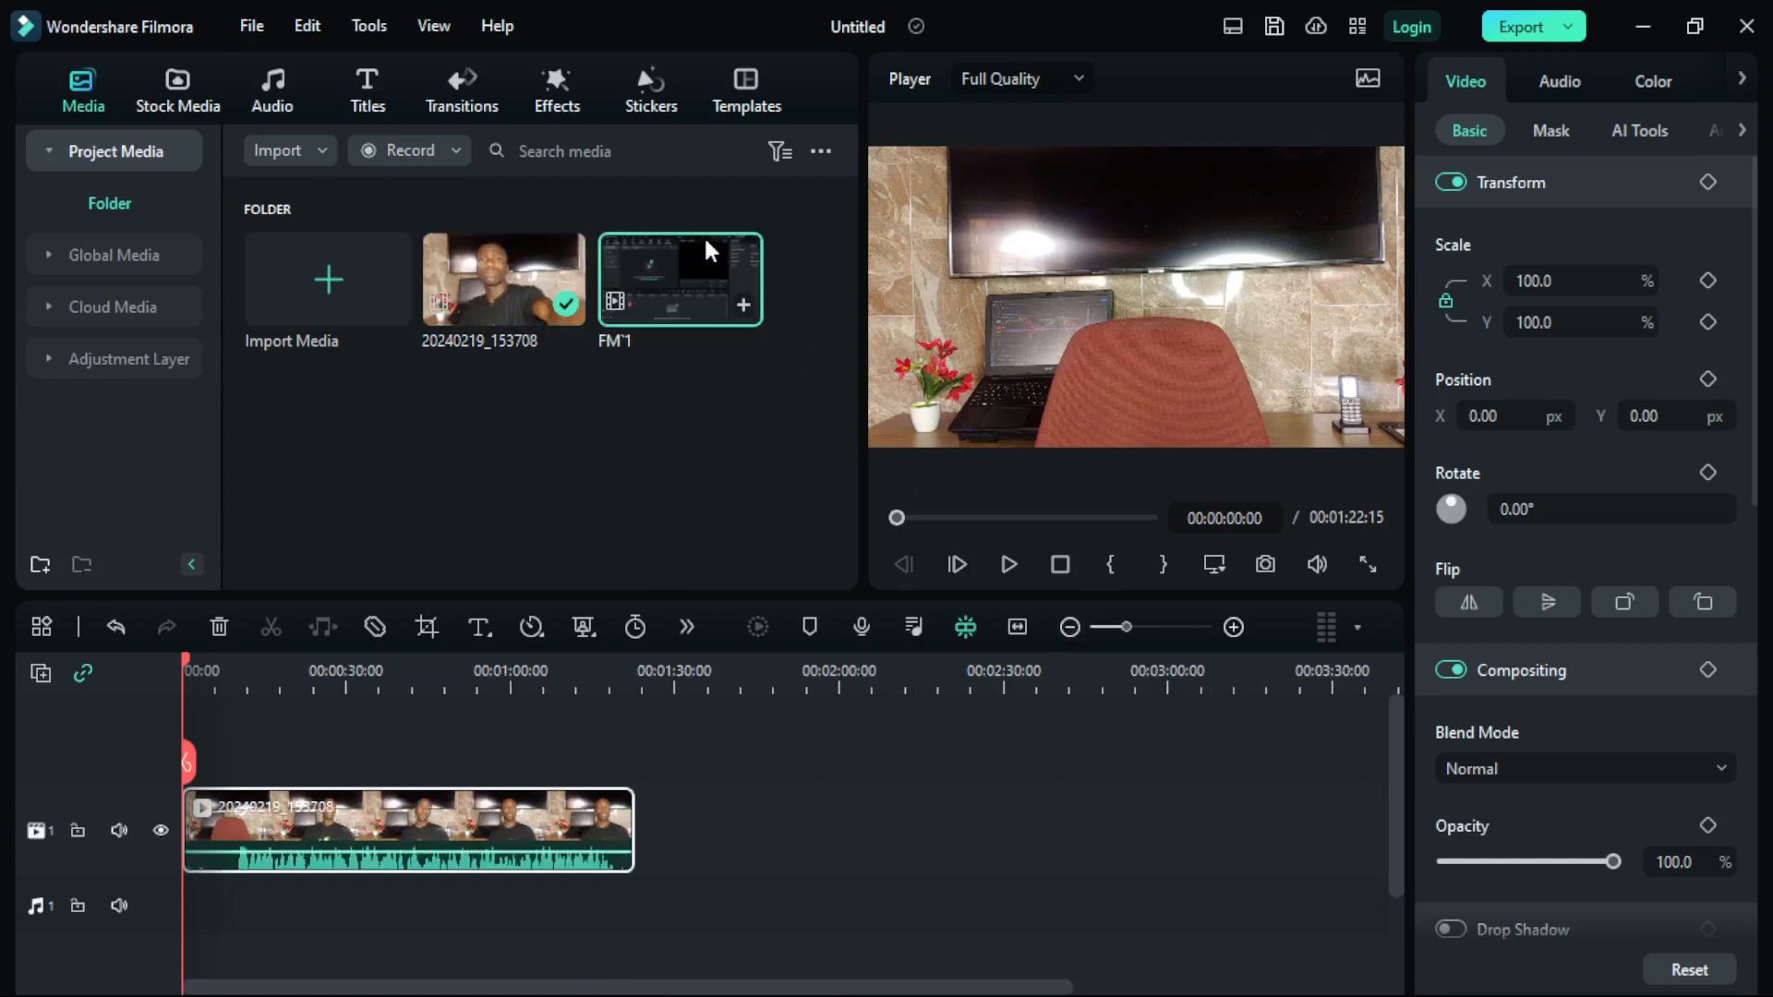
{"action": "left_click_drag", "start_coordinate": [1018, 711], "coordinate": [837, 798]}
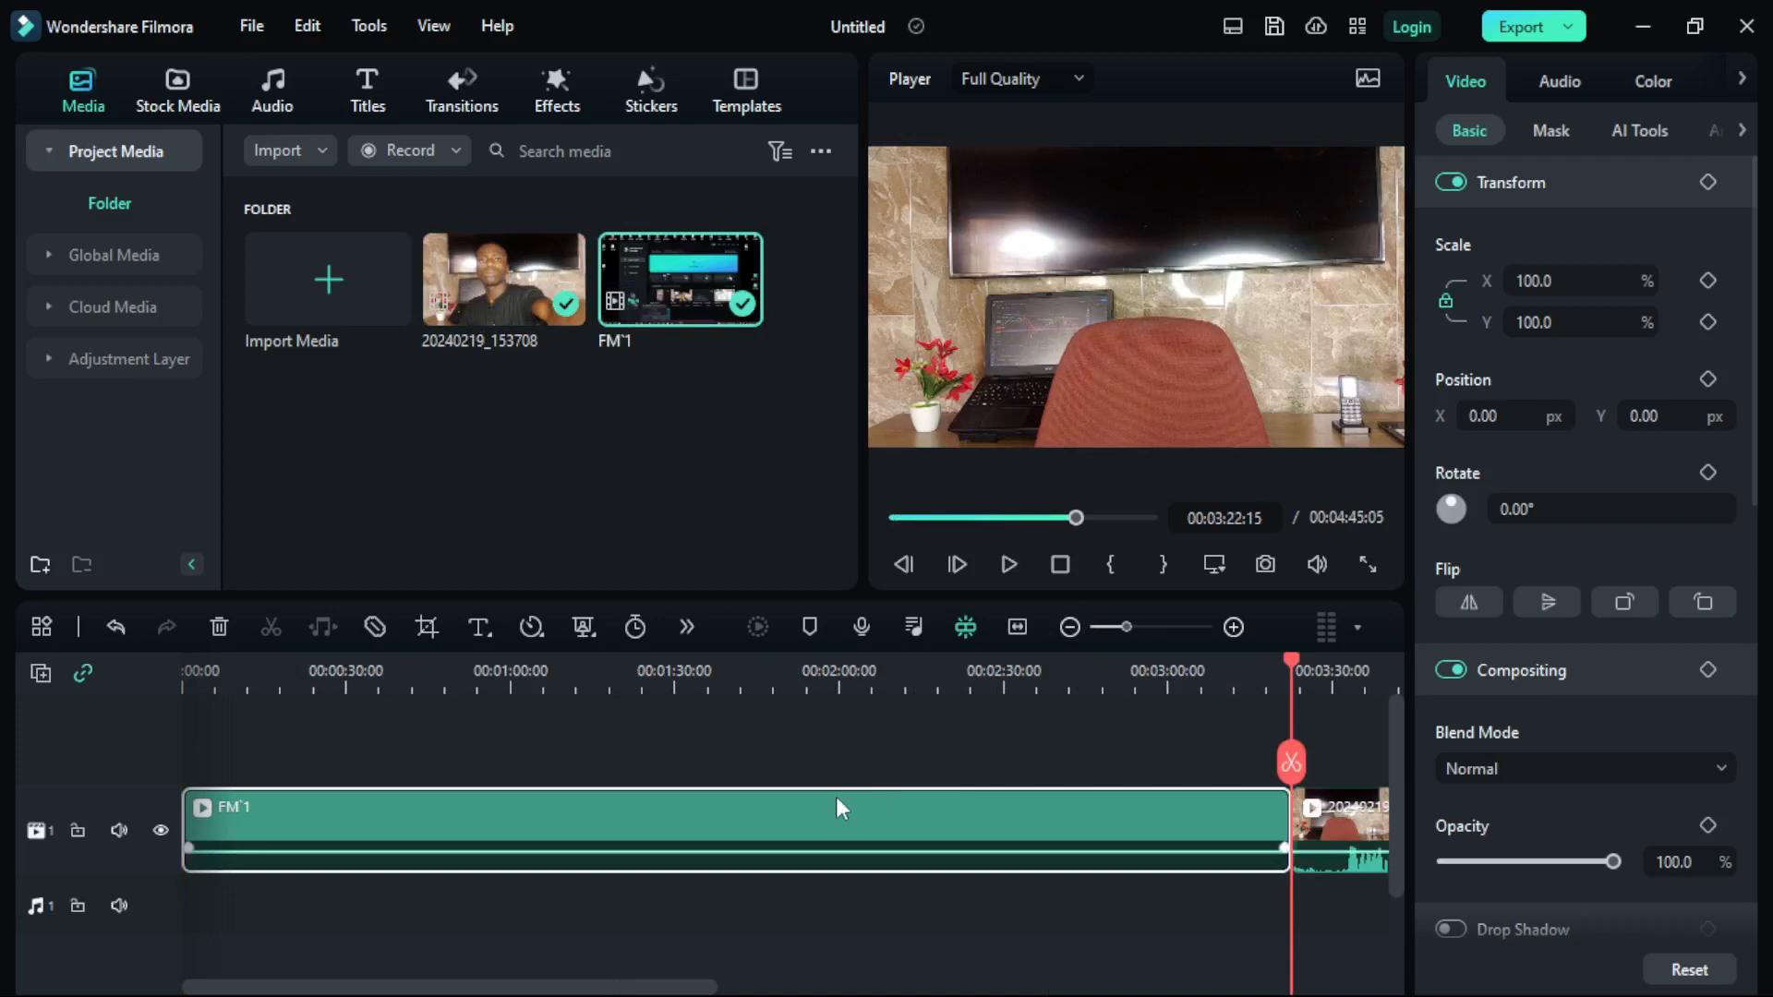
{"action": "left_click", "coordinate": [1058, 630]}
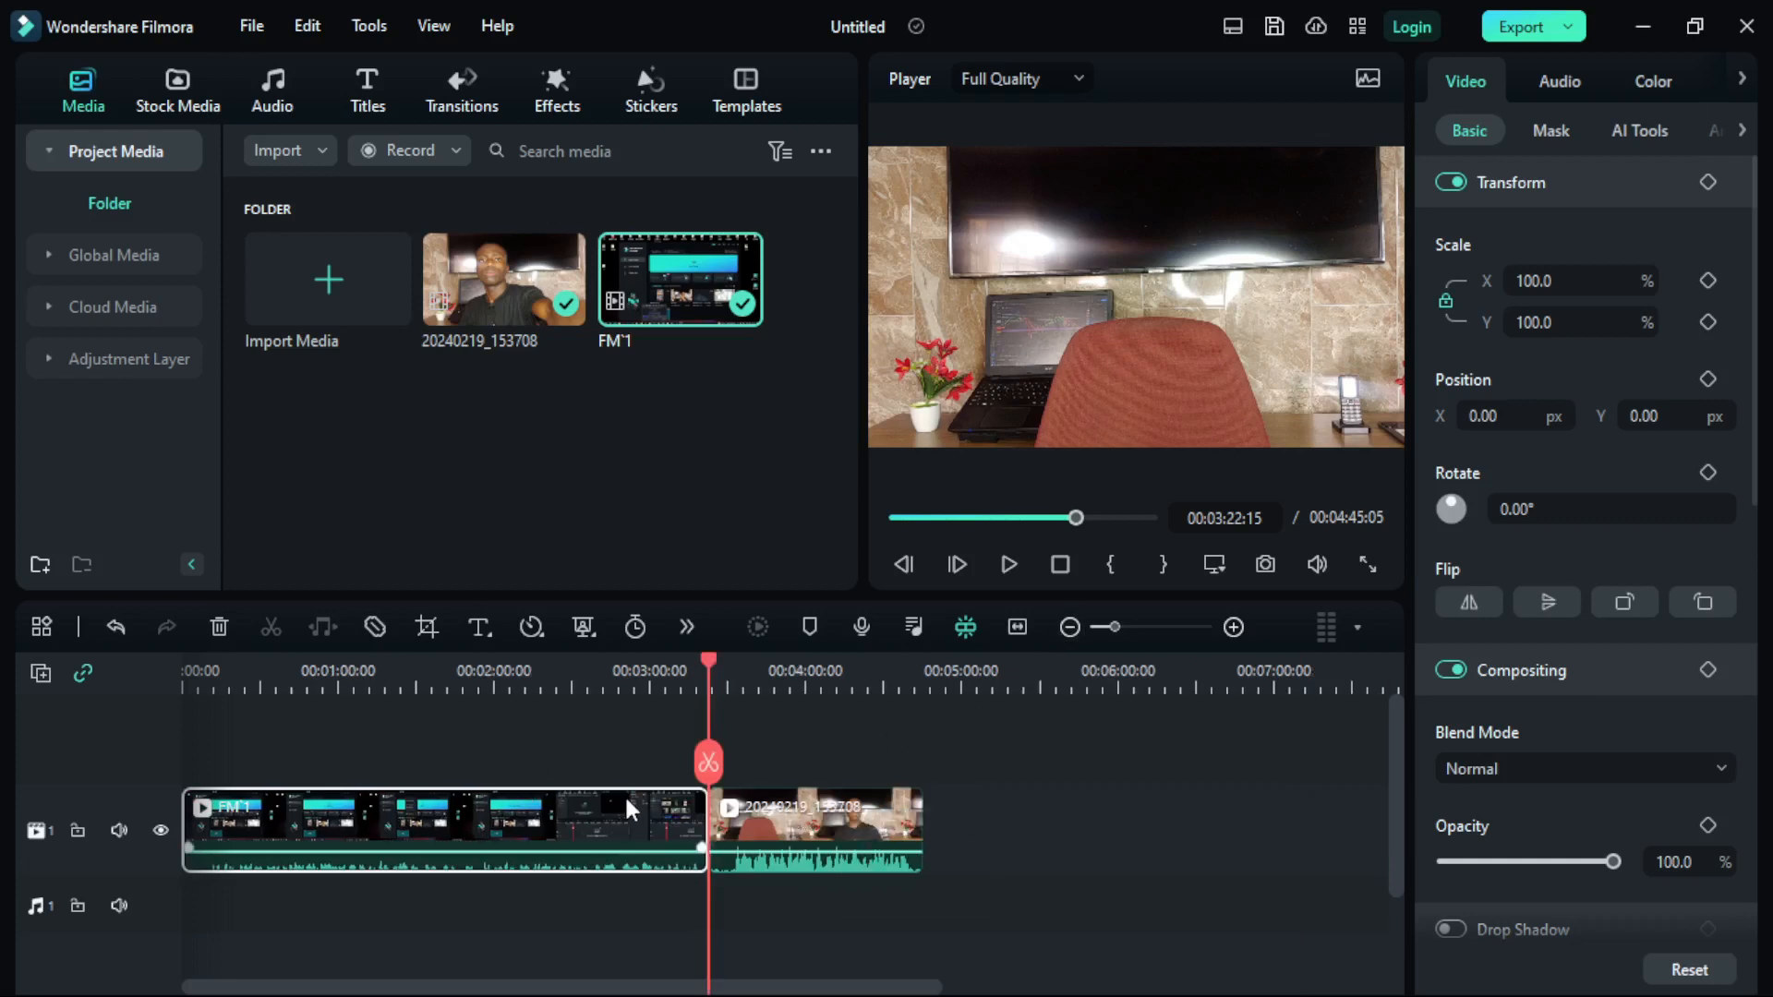
{"action": "key", "text": "Delete"}
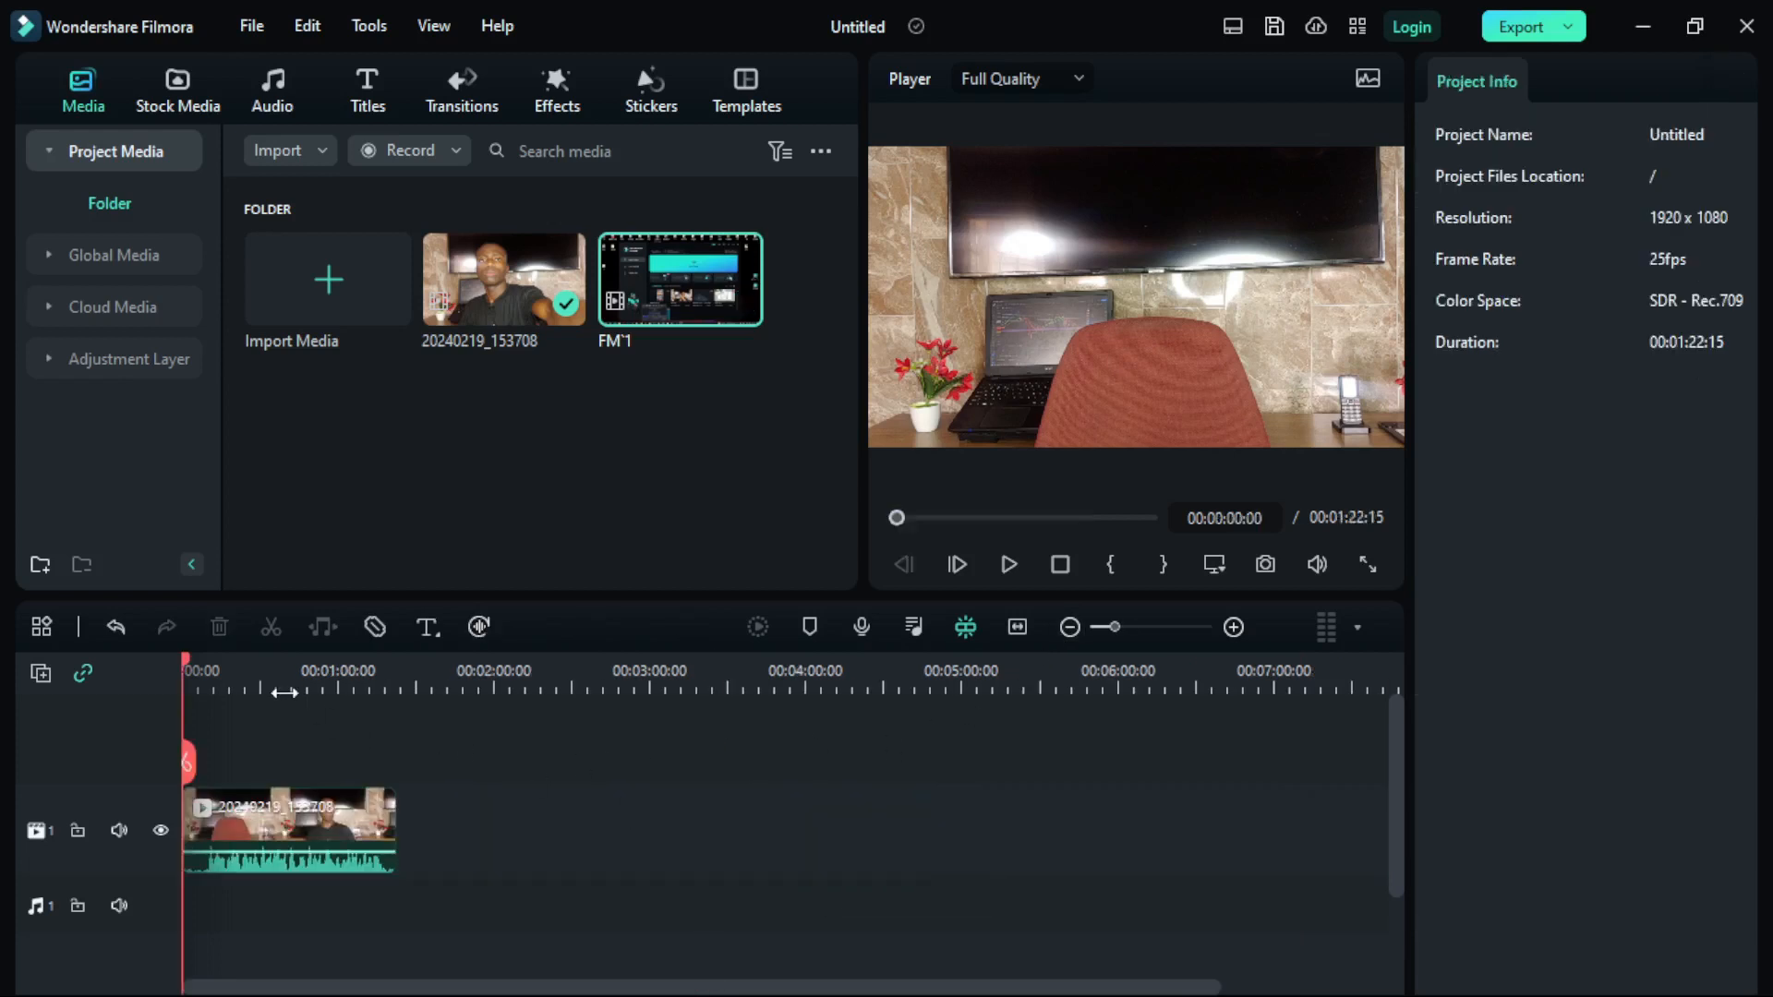
Add the FM`1 clip to video track 1 at the end of the 20240219_153708 clip
{"action": "left_click_drag", "start_coordinate": [186, 663], "coordinate": [393, 698]}
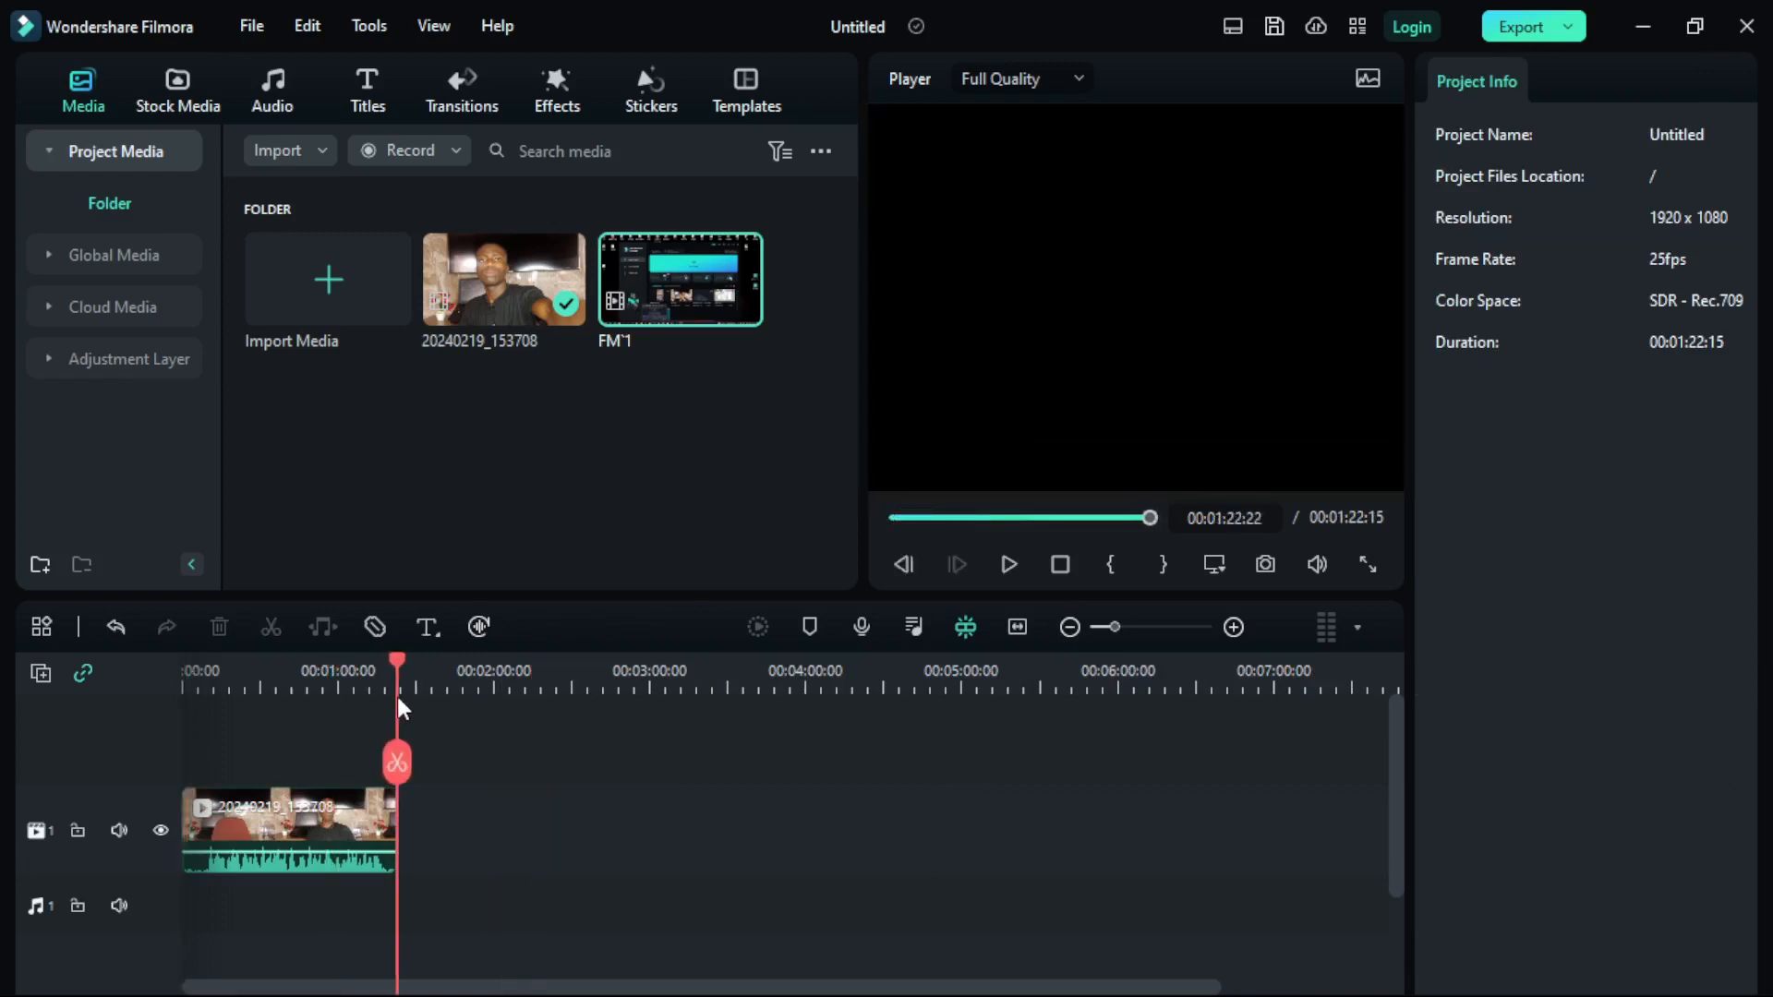
{"action": "left_click", "coordinate": [740, 299]}
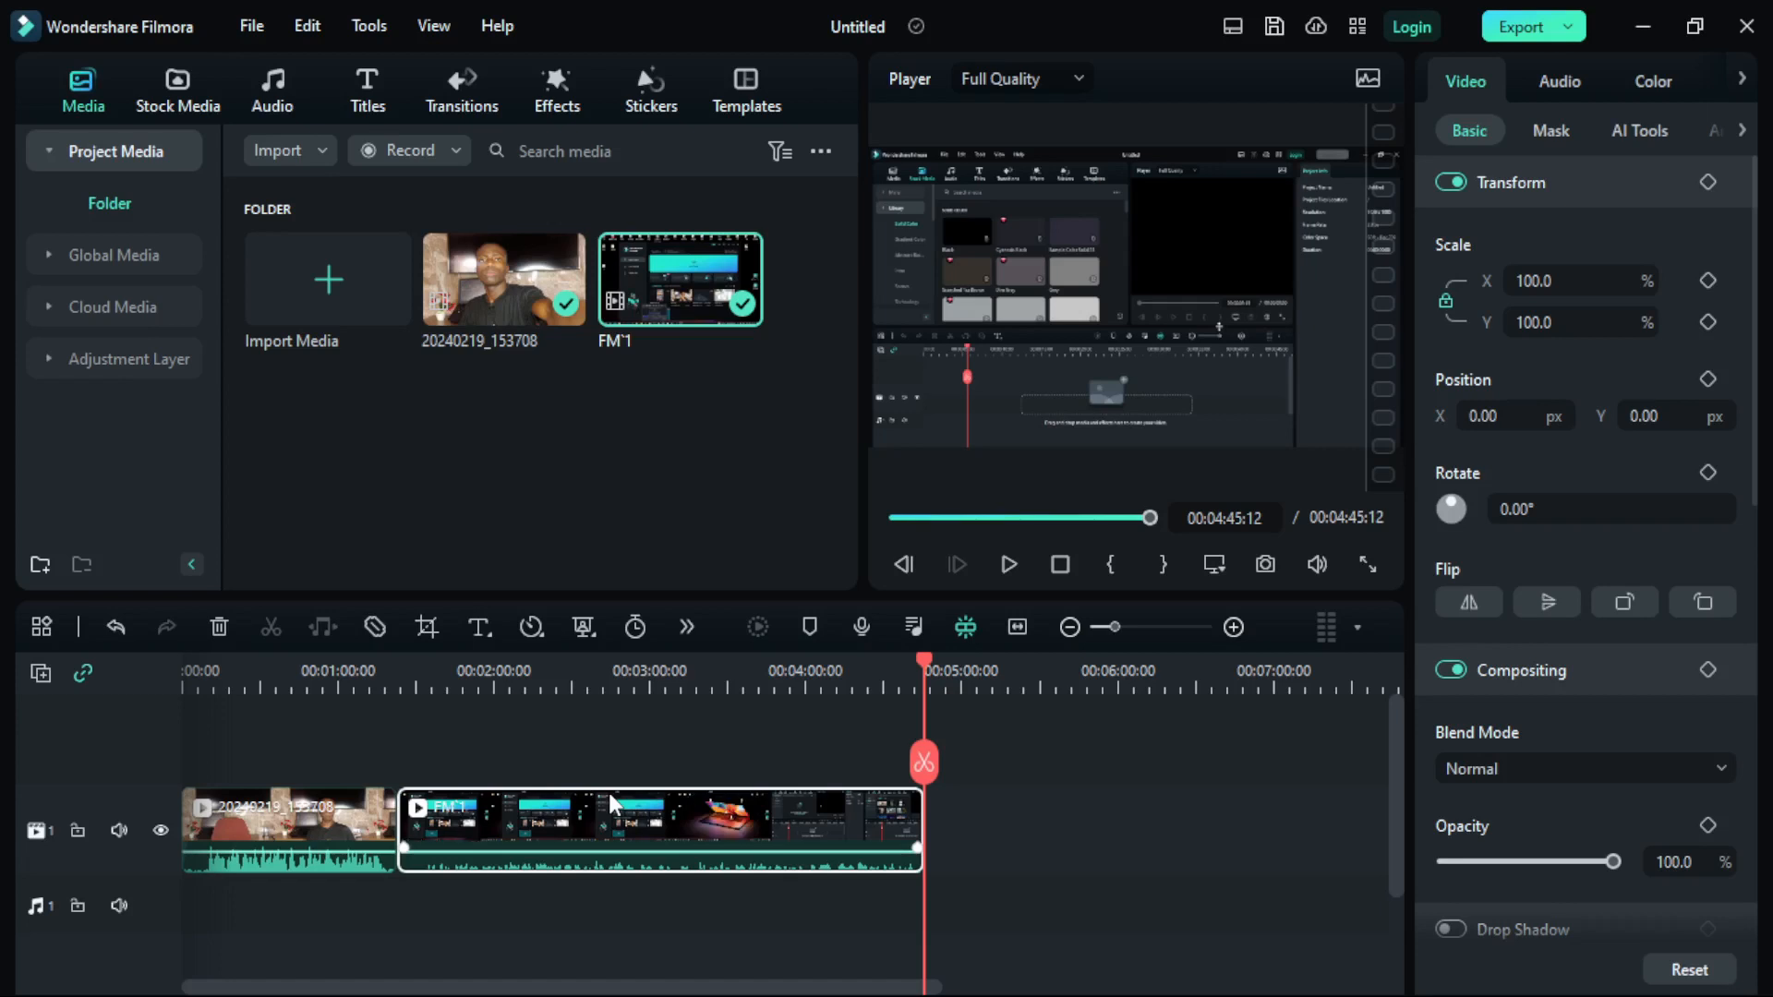
Import the audio file 2 from the 2kk2 folder into the project media
{"action": "left_click", "coordinate": [346, 245]}
{"action": "scroll", "coordinate": [923, 370], "scroll_direction": "down", "scroll_amount": 2}
{"action": "left_click", "coordinate": [967, 387]}
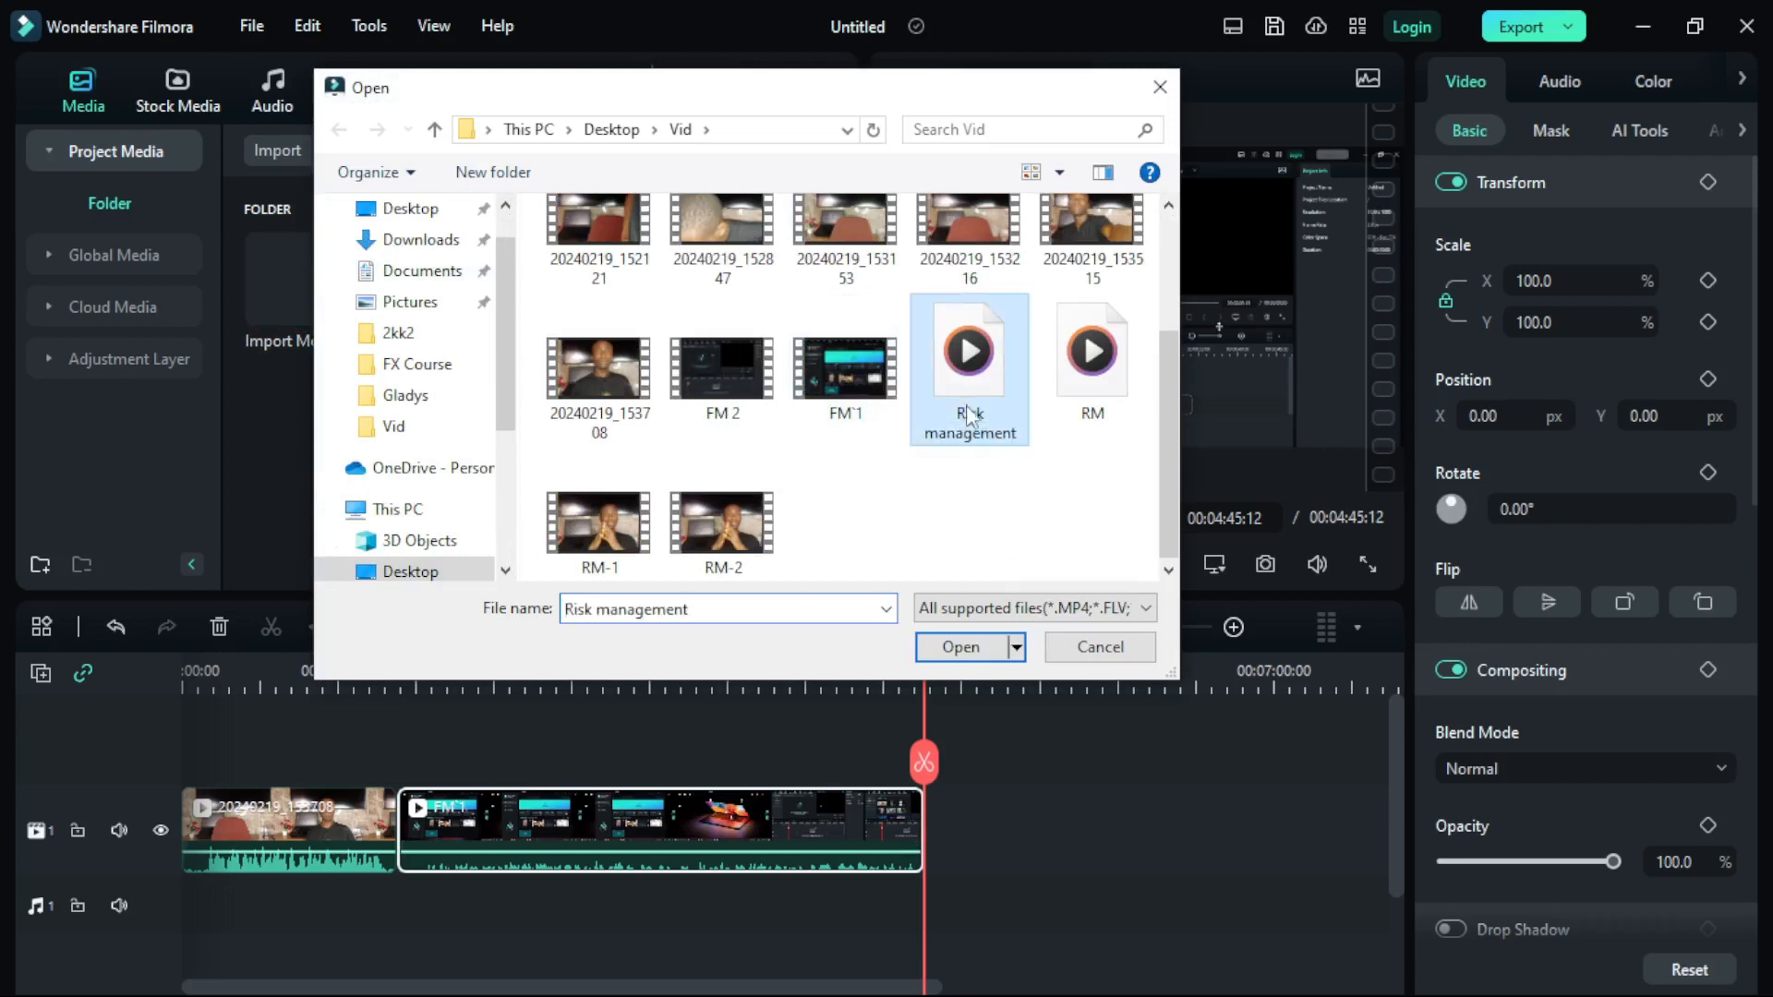
{"action": "left_click", "coordinate": [1108, 368]}
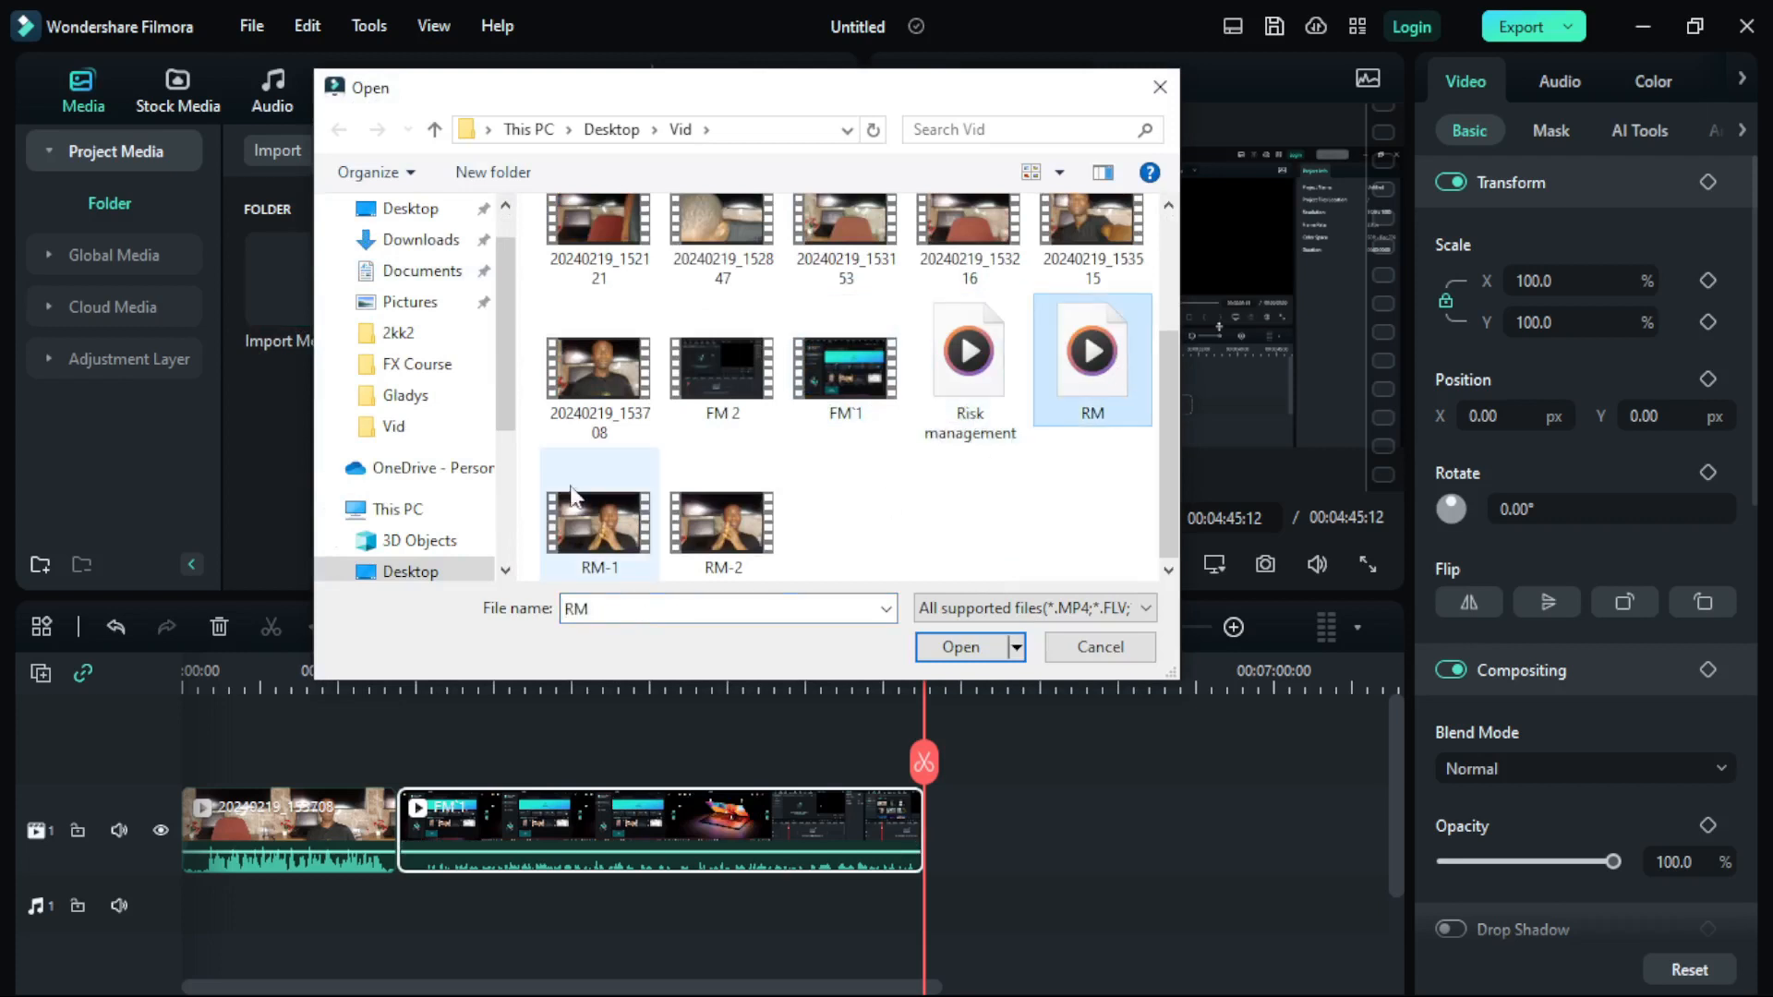
{"action": "left_click", "coordinate": [403, 396]}
{"action": "left_click", "coordinate": [413, 337]}
{"action": "left_click", "coordinate": [763, 272]}
{"action": "left_click", "coordinate": [958, 644]}
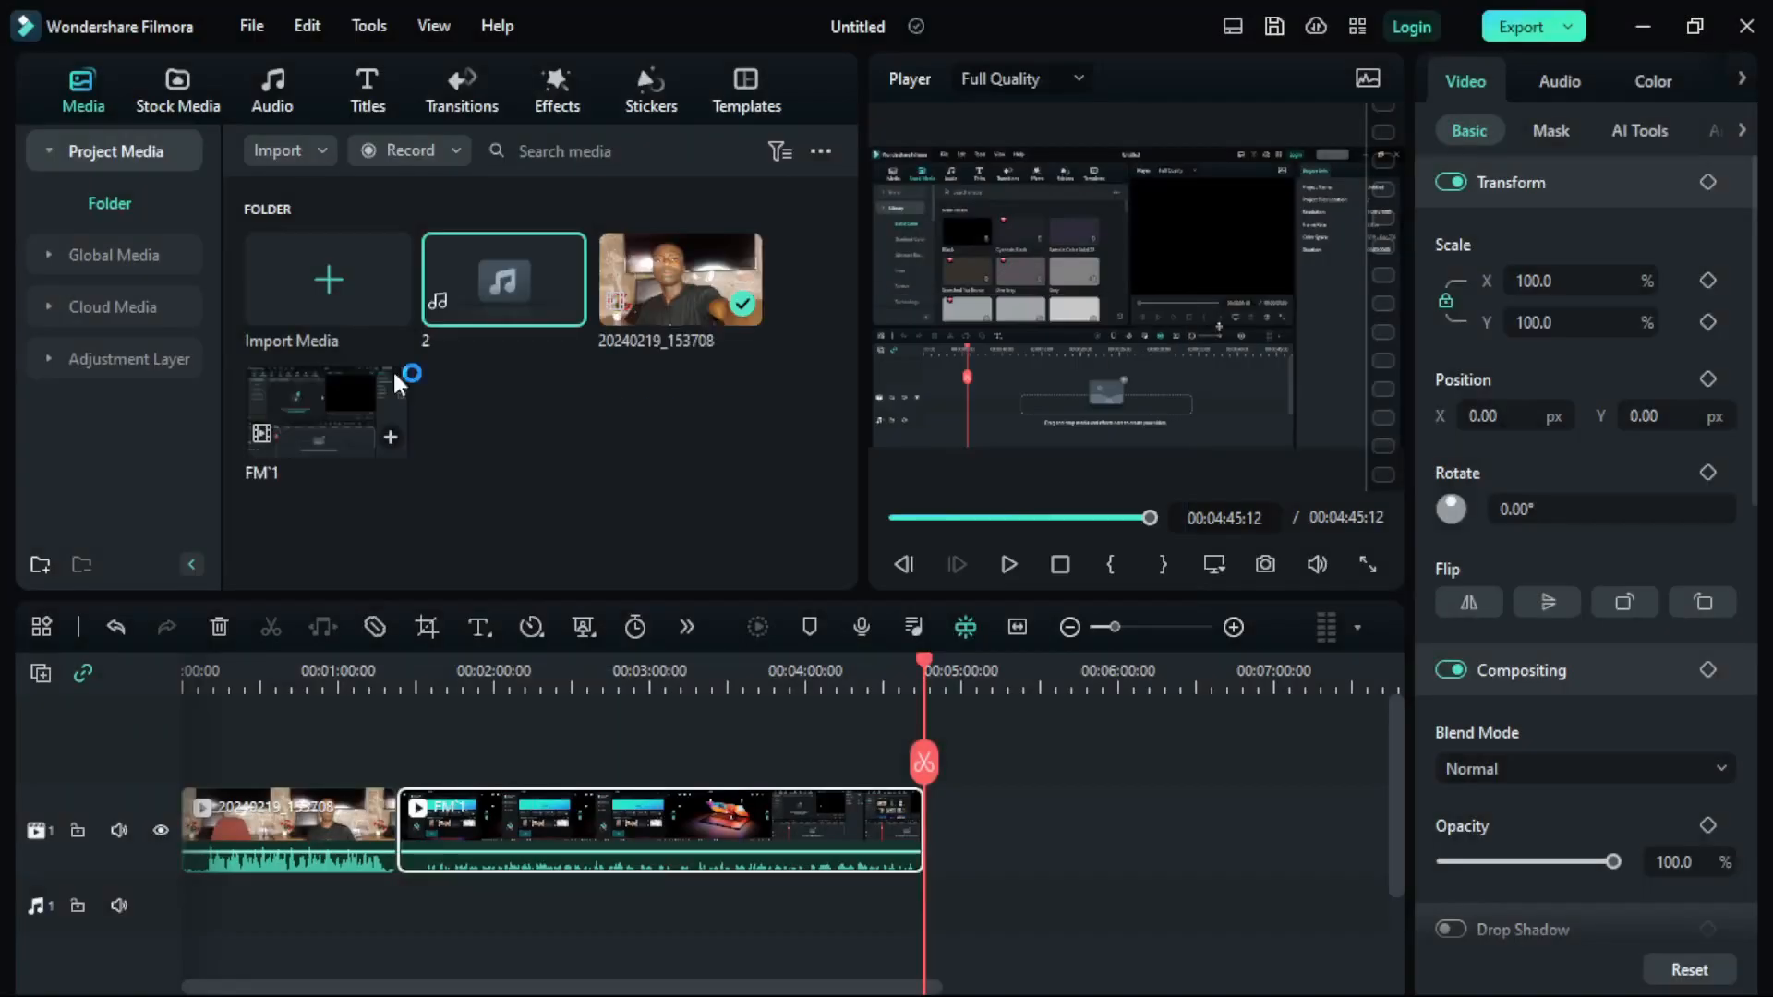
Try placing the imported audio file 2 at the start of audio track 1
{"action": "left_click_drag", "start_coordinate": [479, 269], "coordinate": [188, 897]}
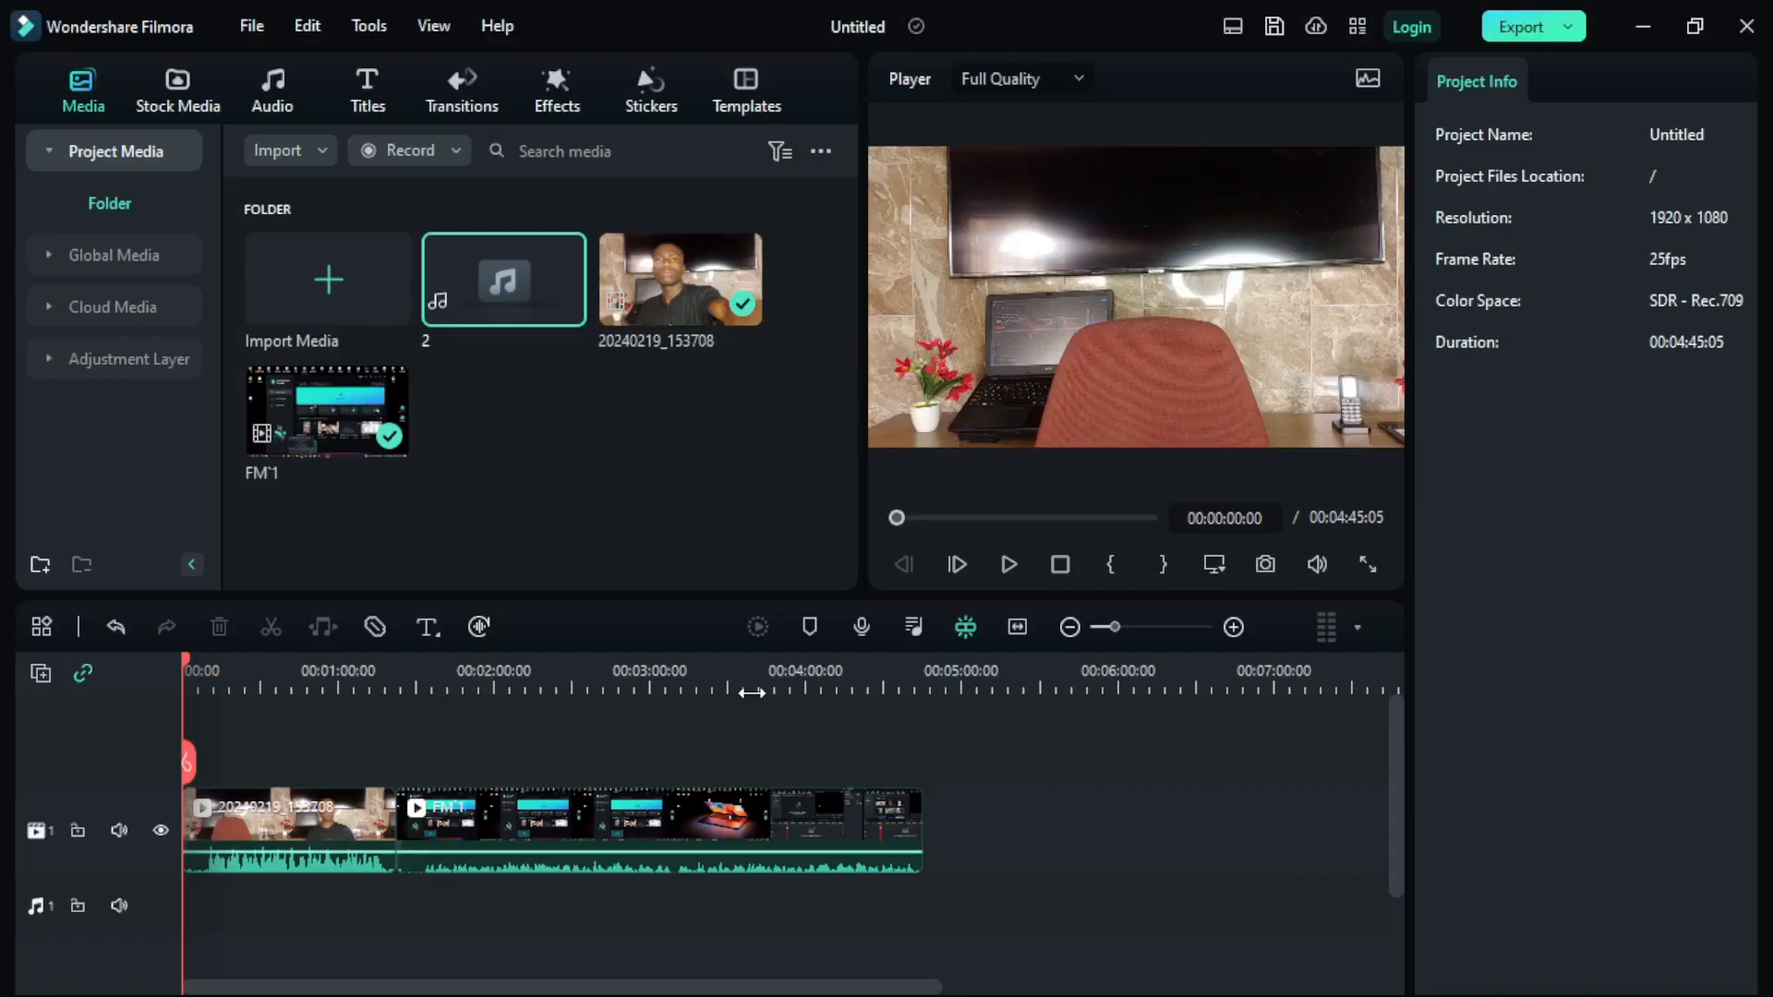
{"action": "key", "text": "super"}
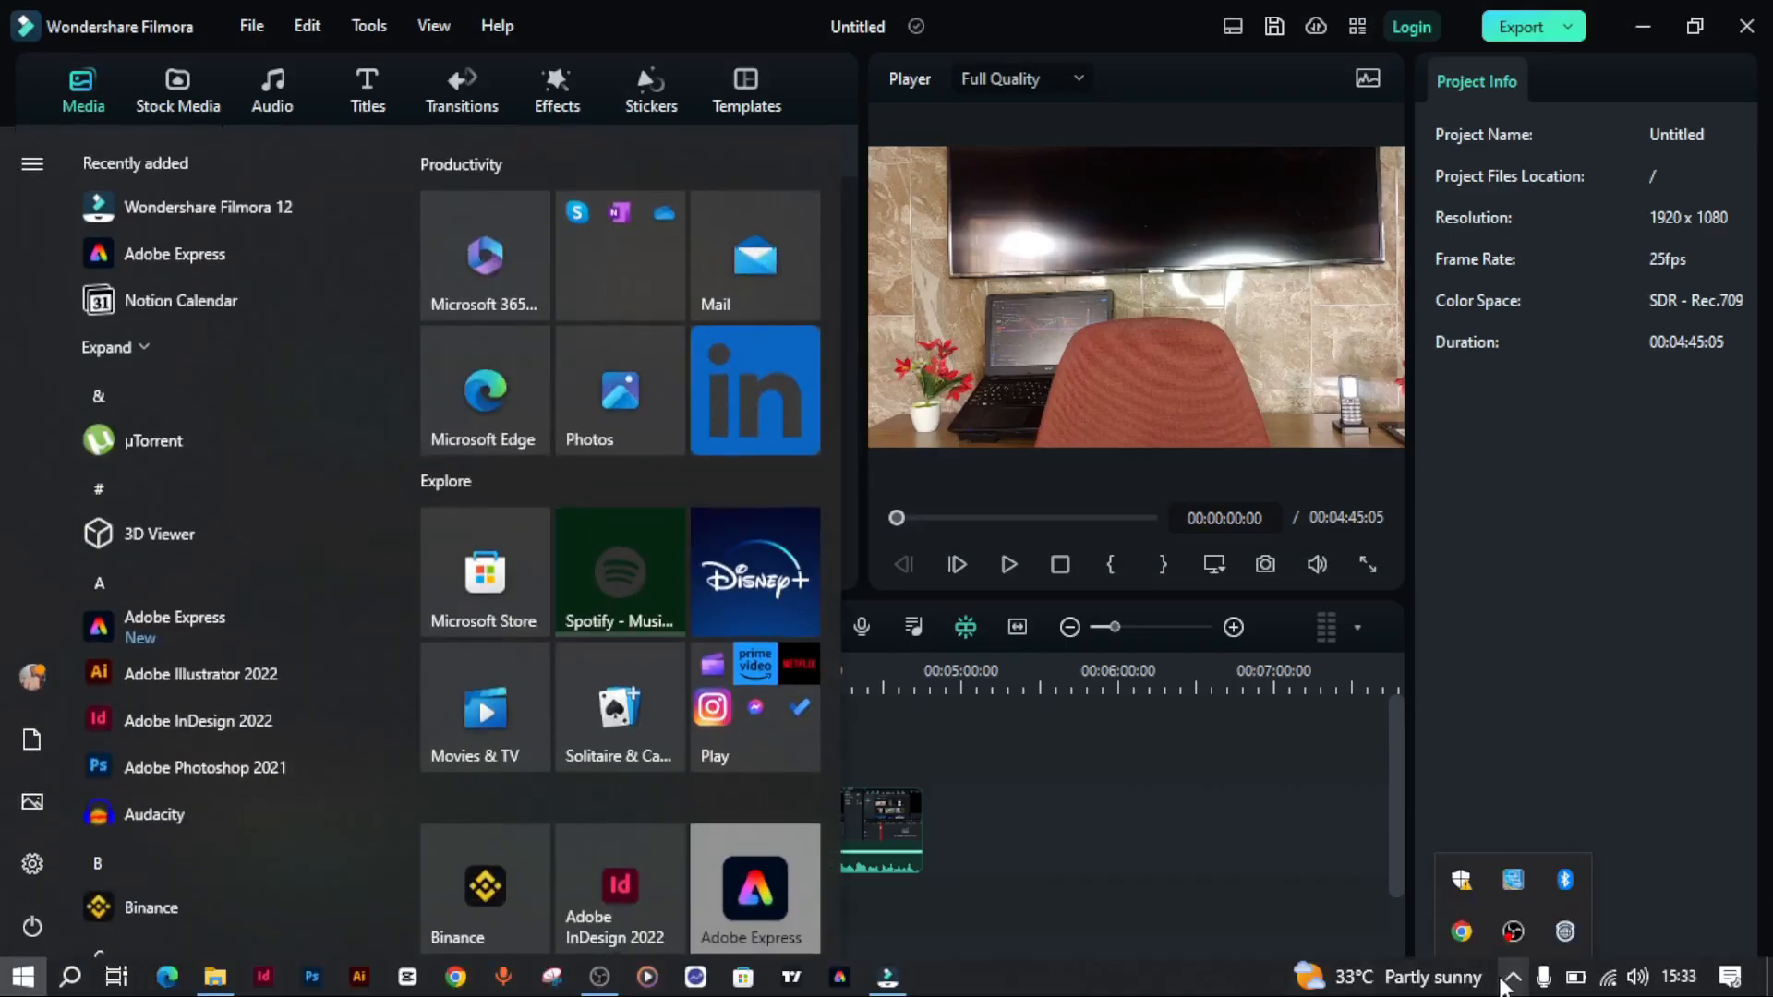
{"action": "left_click", "coordinate": [1181, 864]}
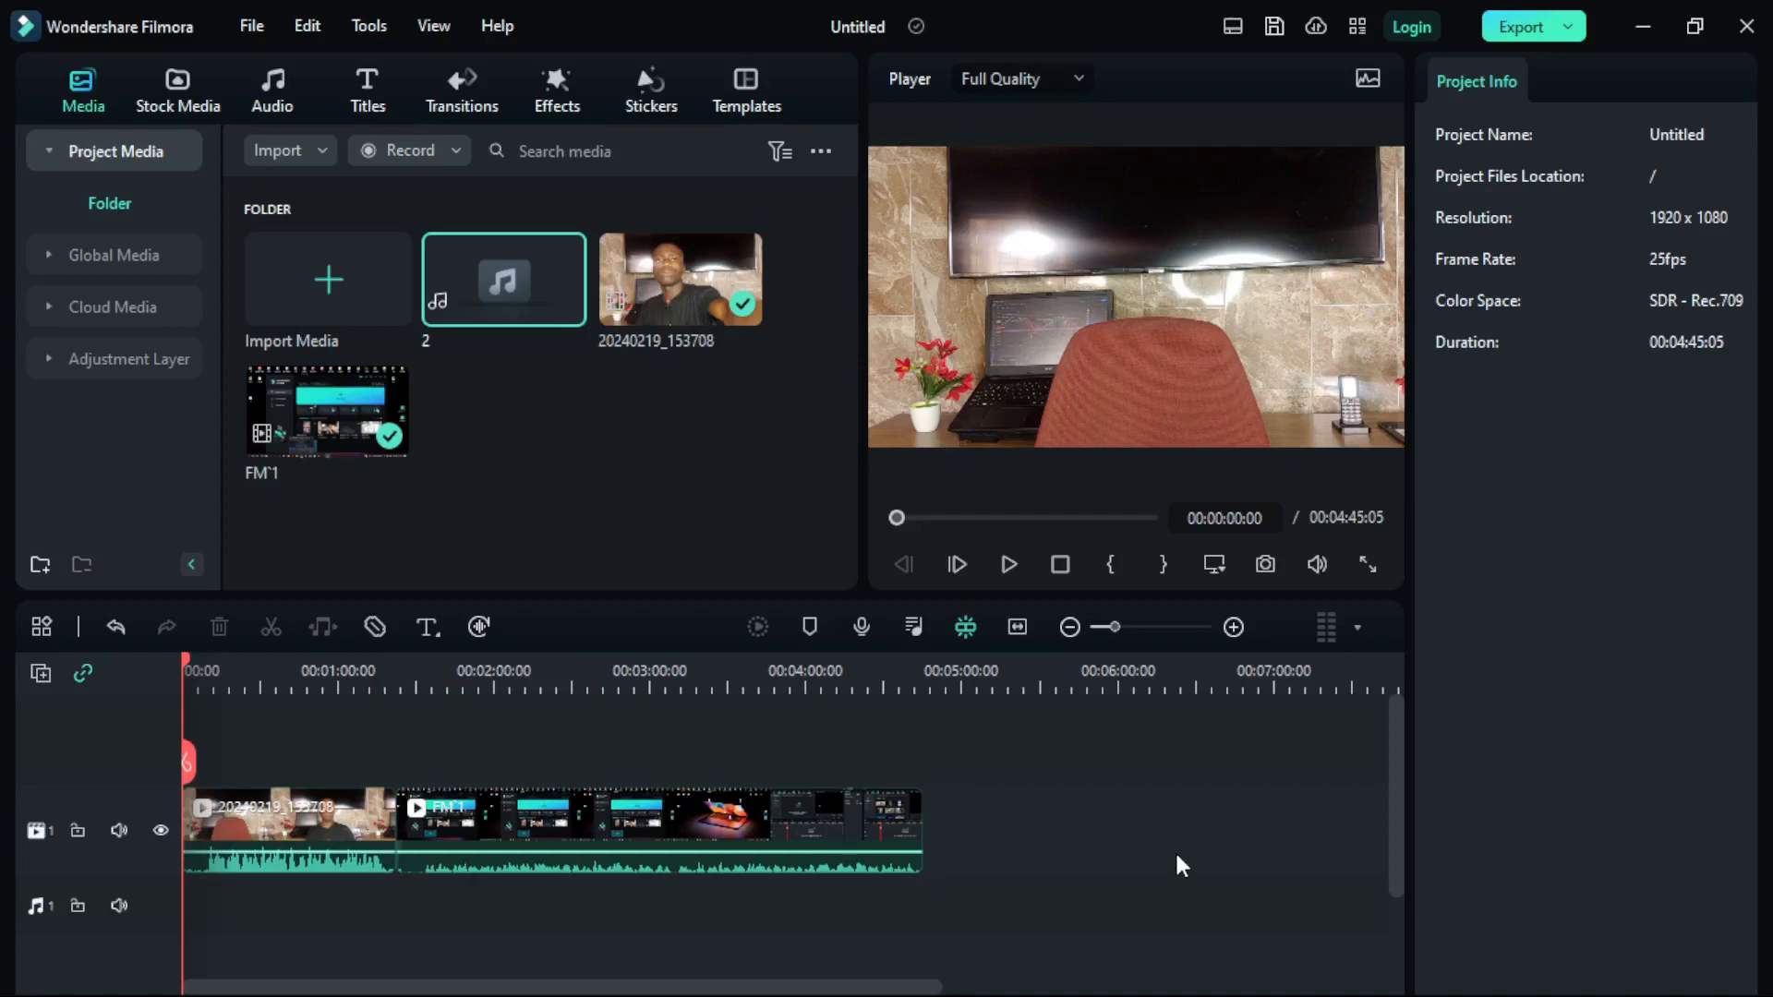
Delete the FM`1 clip from video track 1 and return the playhead to the start of the timeline
{"action": "left_click", "coordinate": [647, 842]}
{"action": "key", "text": "Delete"}
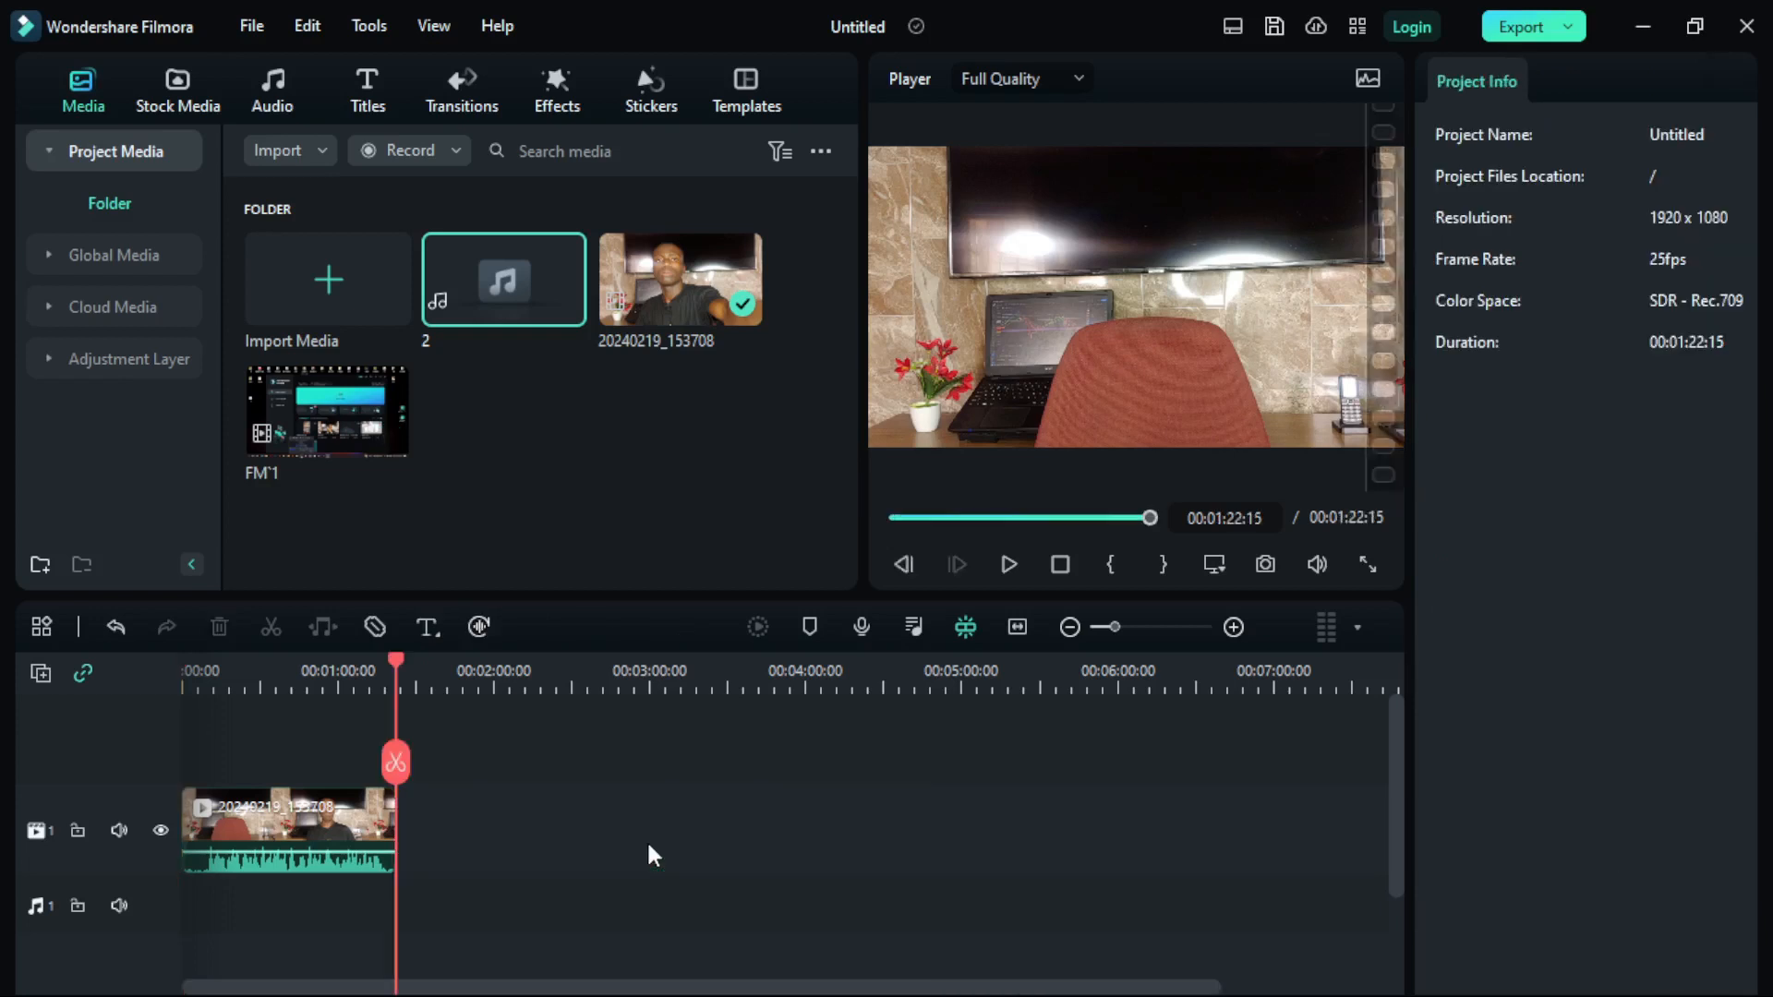
{"action": "left_click", "coordinate": [1016, 628]}
{"action": "left_click_drag", "start_coordinate": [1346, 658], "coordinate": [146, 639]}
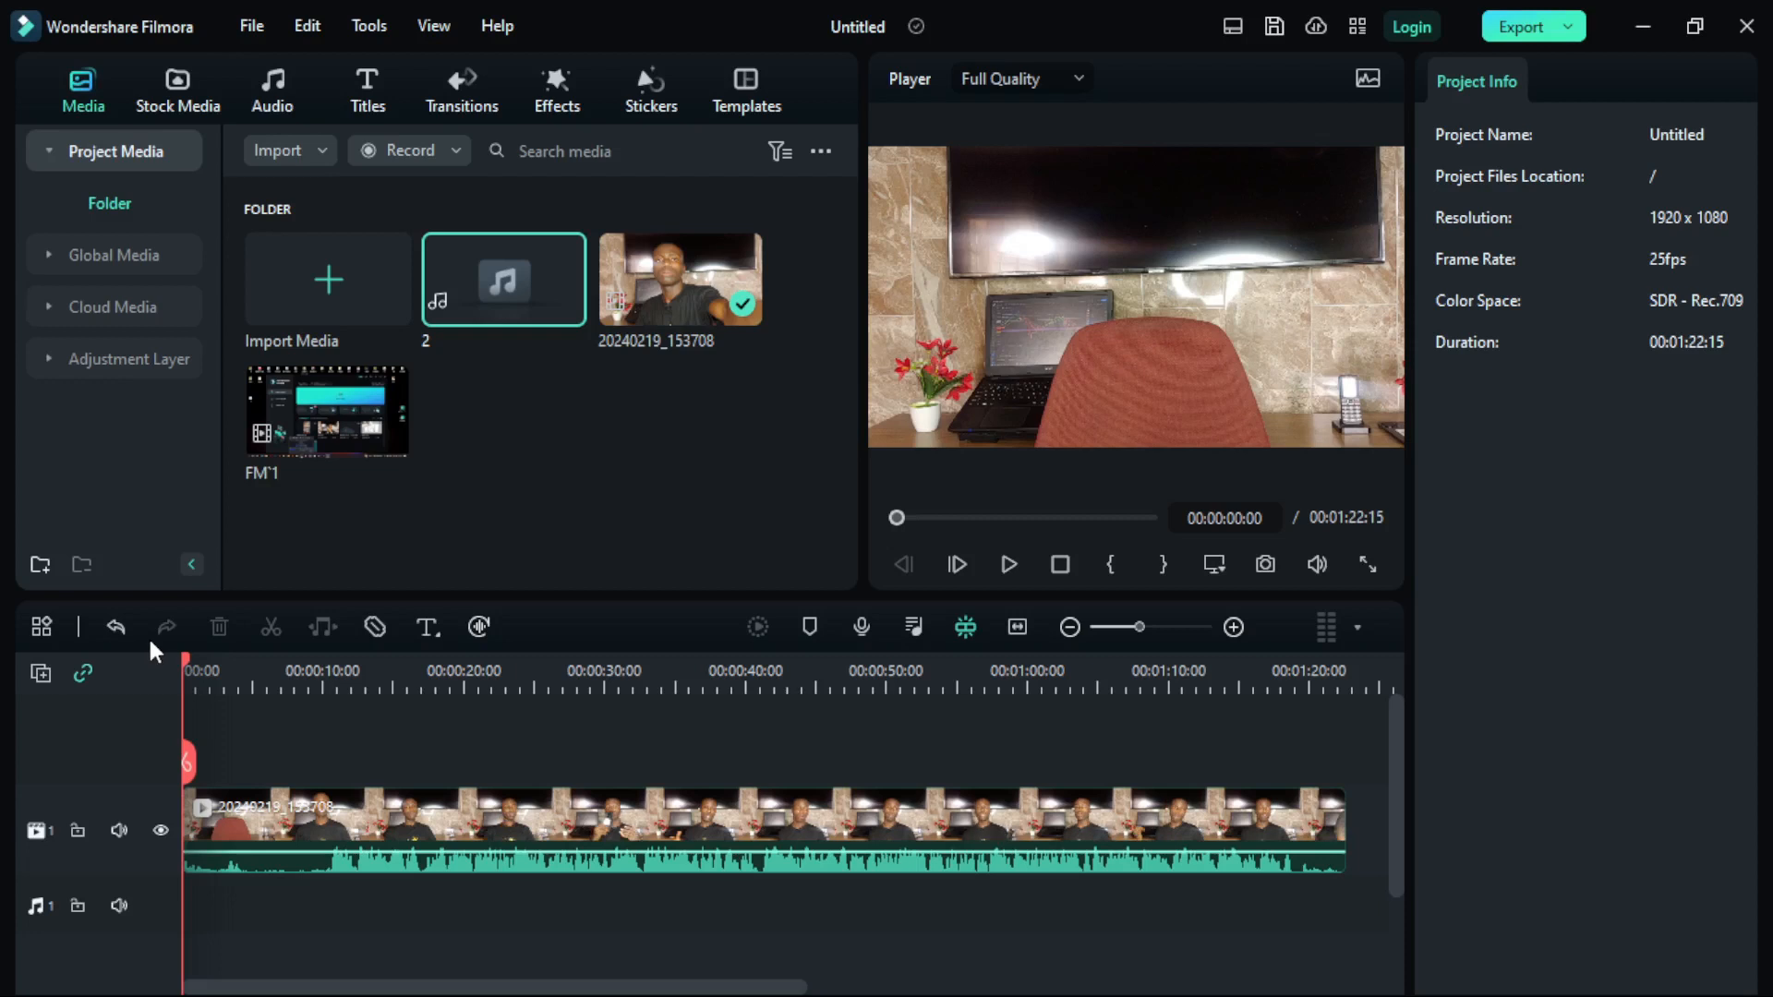
Try splitting the 20240219_153708 clip around 00:00:10:08 with the playhead split, the Split command and the Quick Split tool, undoing each cut
{"action": "left_click_drag", "start_coordinate": [181, 651], "coordinate": [262, 658]}
{"action": "left_click_drag", "start_coordinate": [270, 662], "coordinate": [327, 658]}
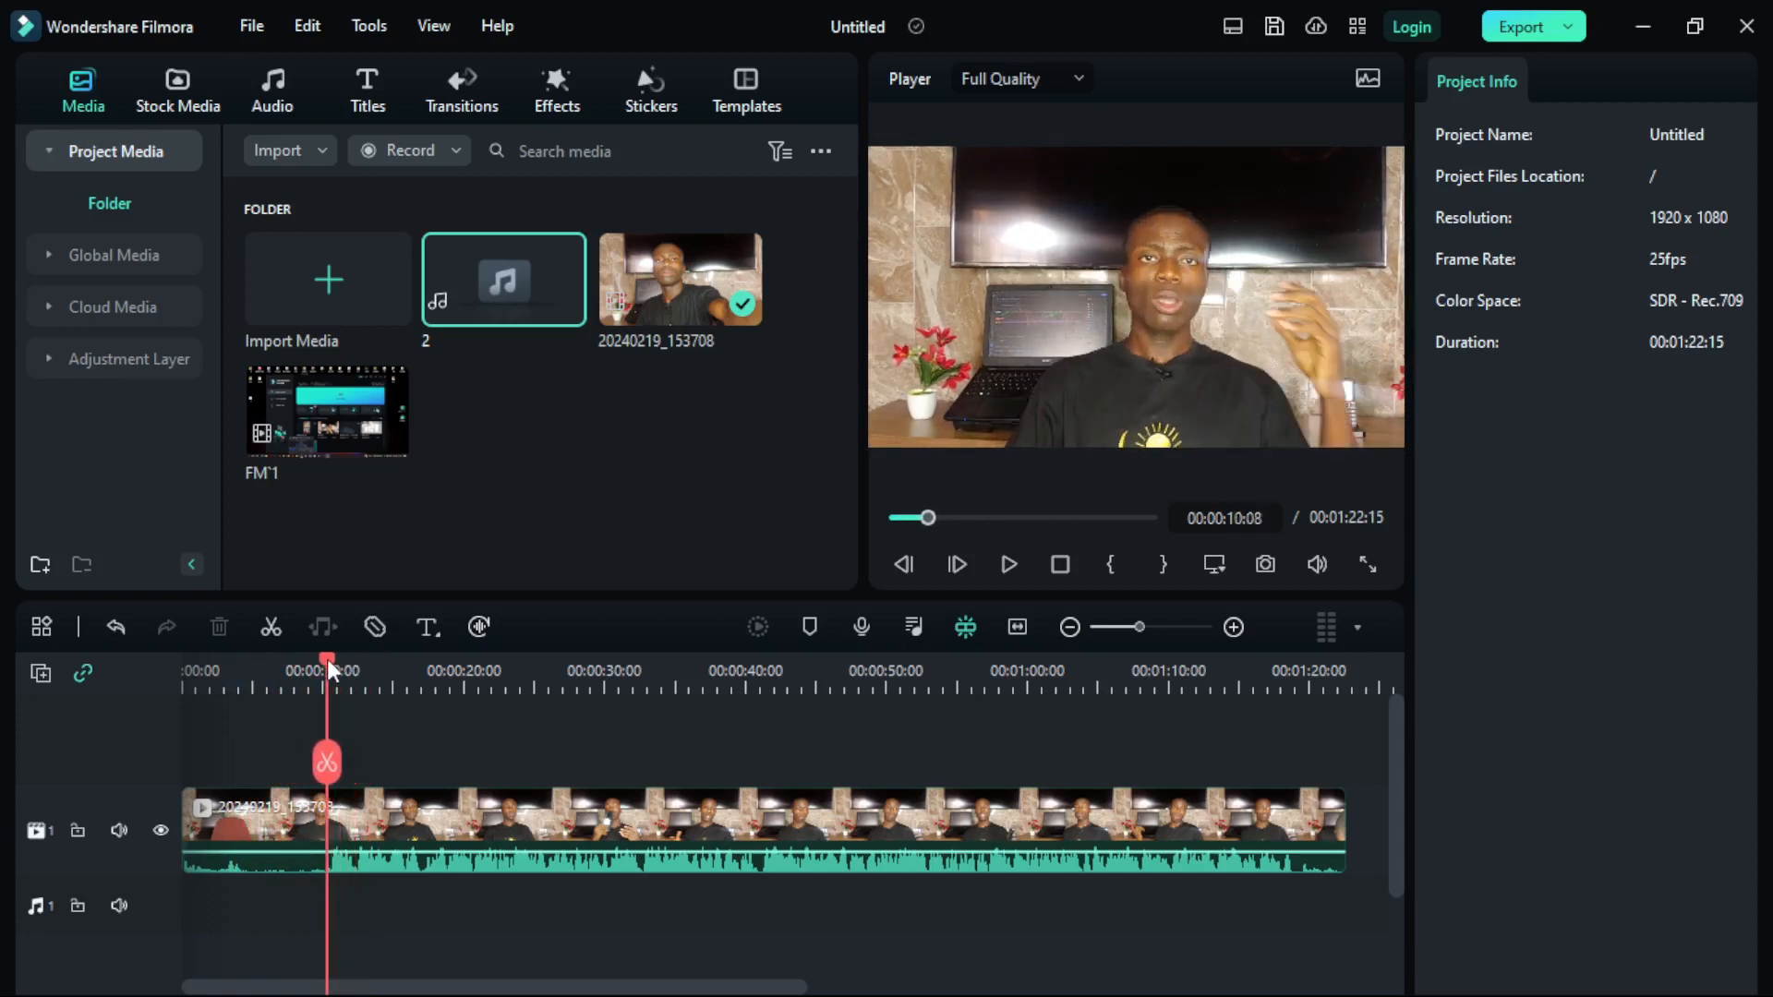
{"action": "left_click", "coordinate": [325, 763]}
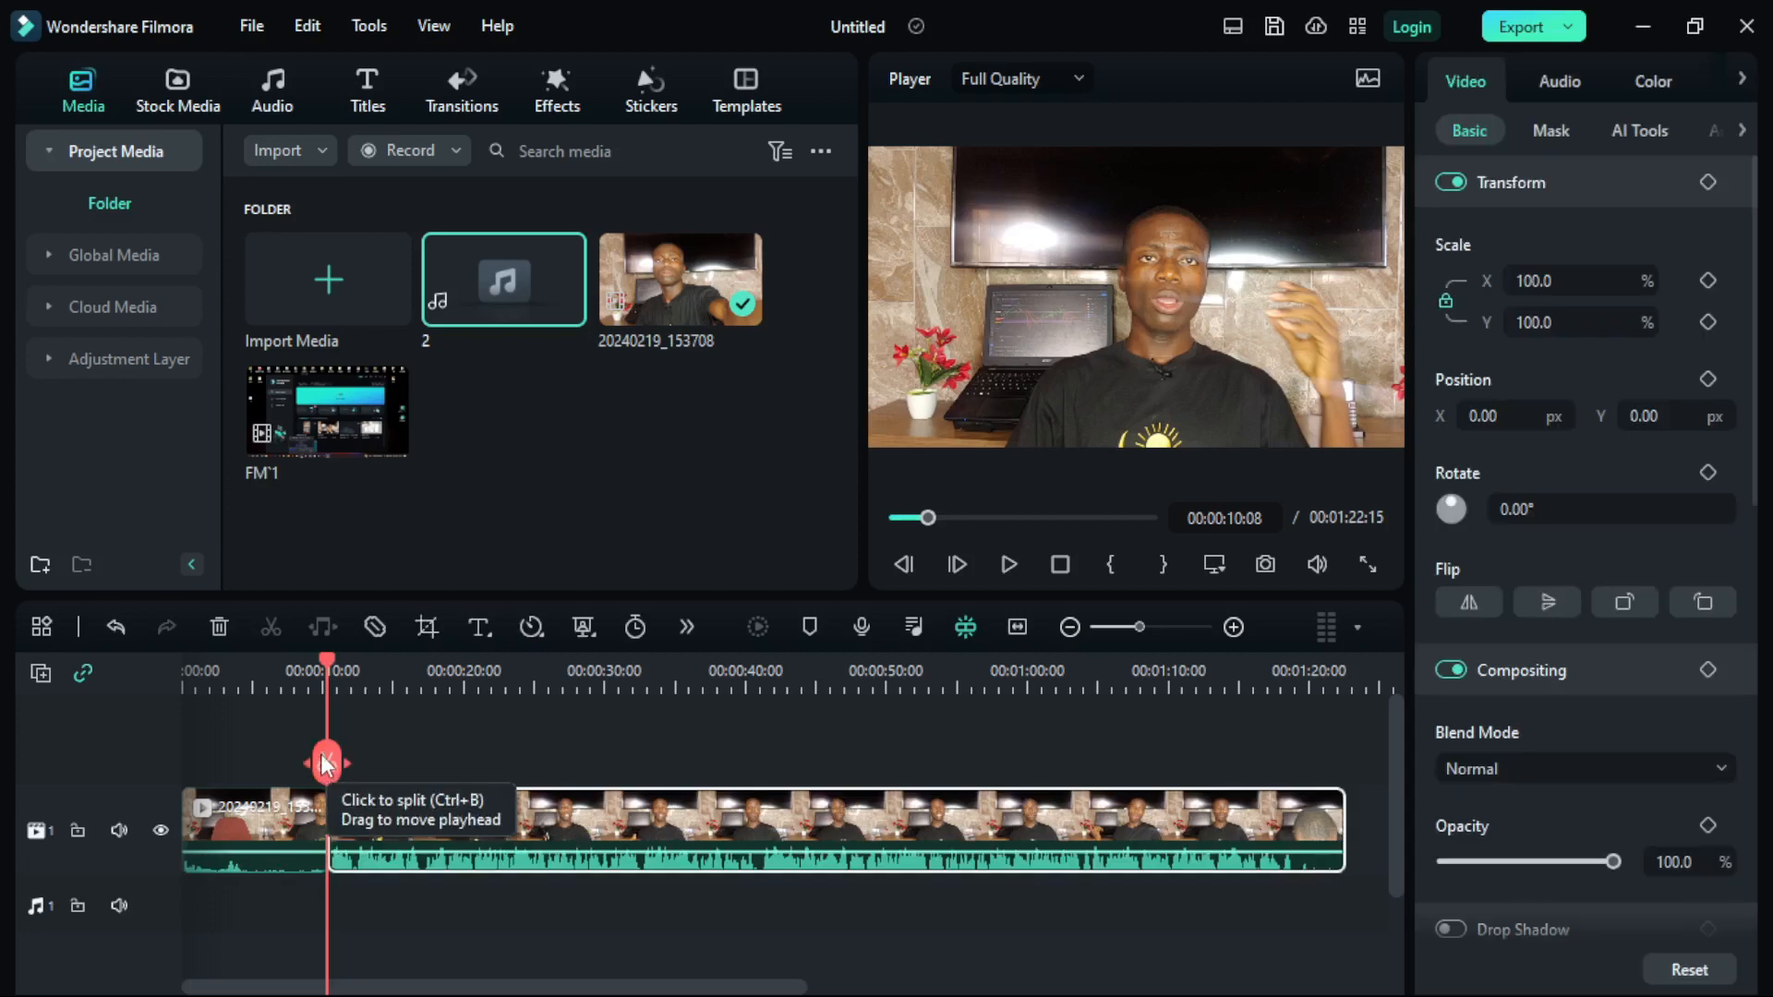
{"action": "key", "text": "ctrl+z"}
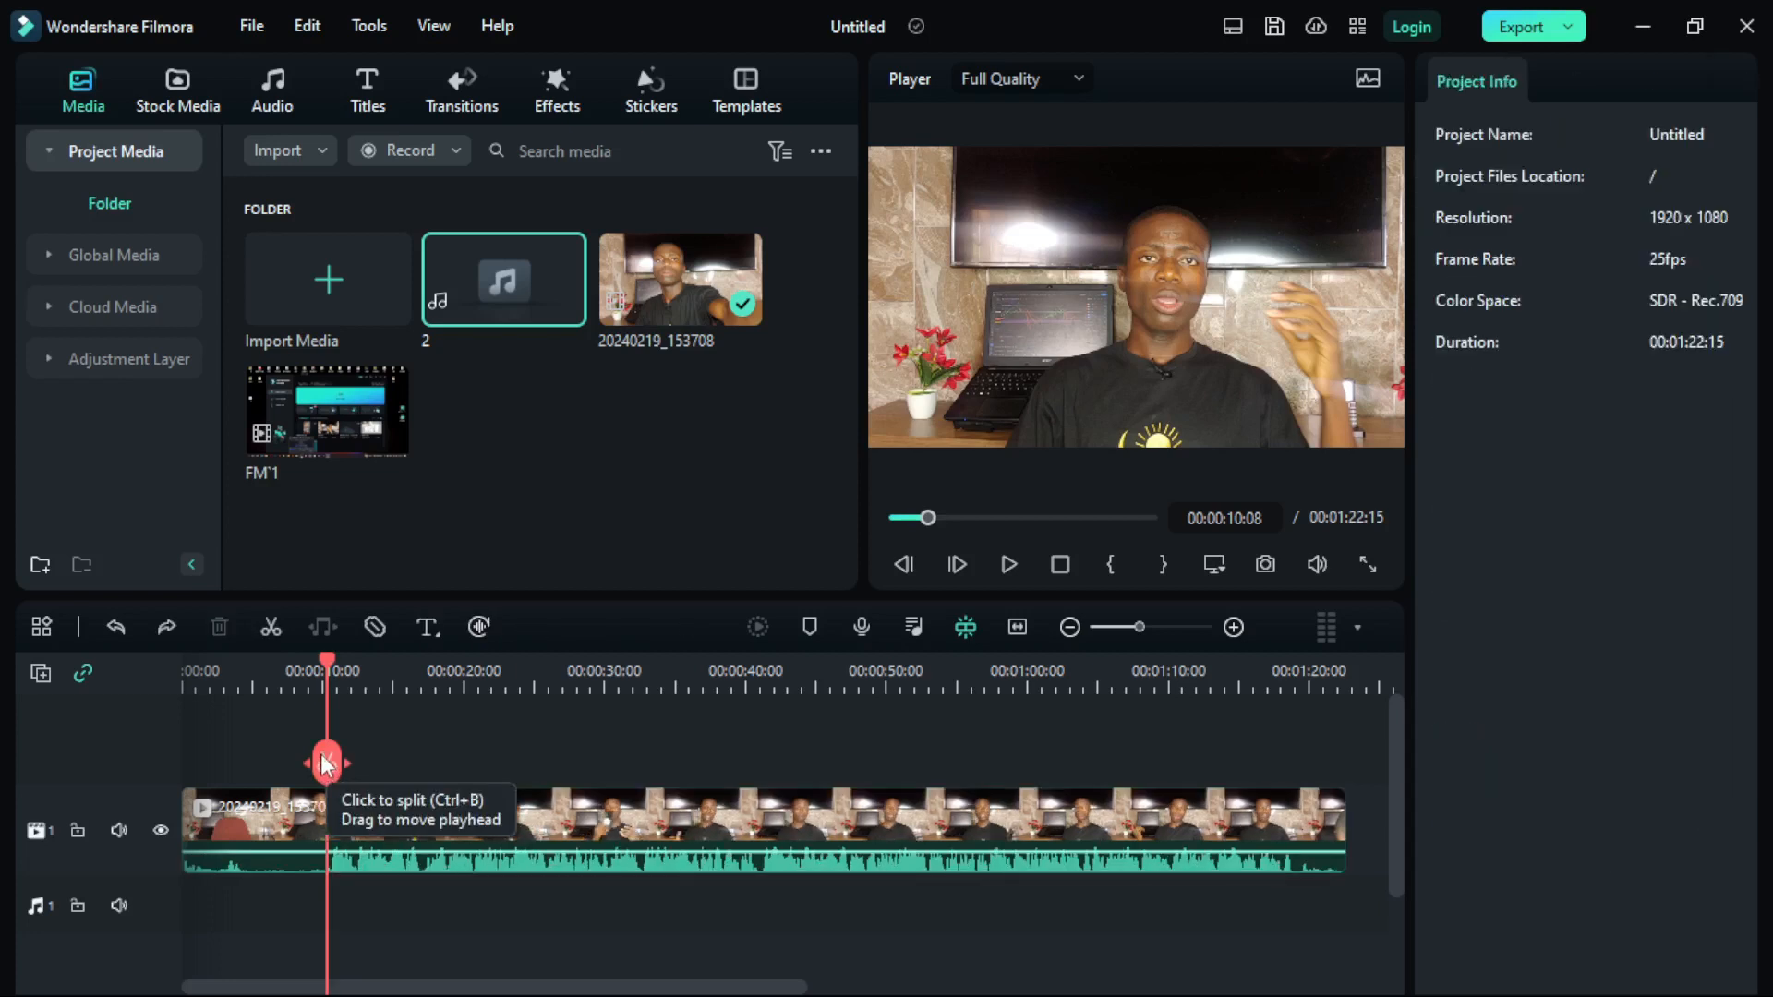
{"action": "left_click", "coordinate": [267, 628]}
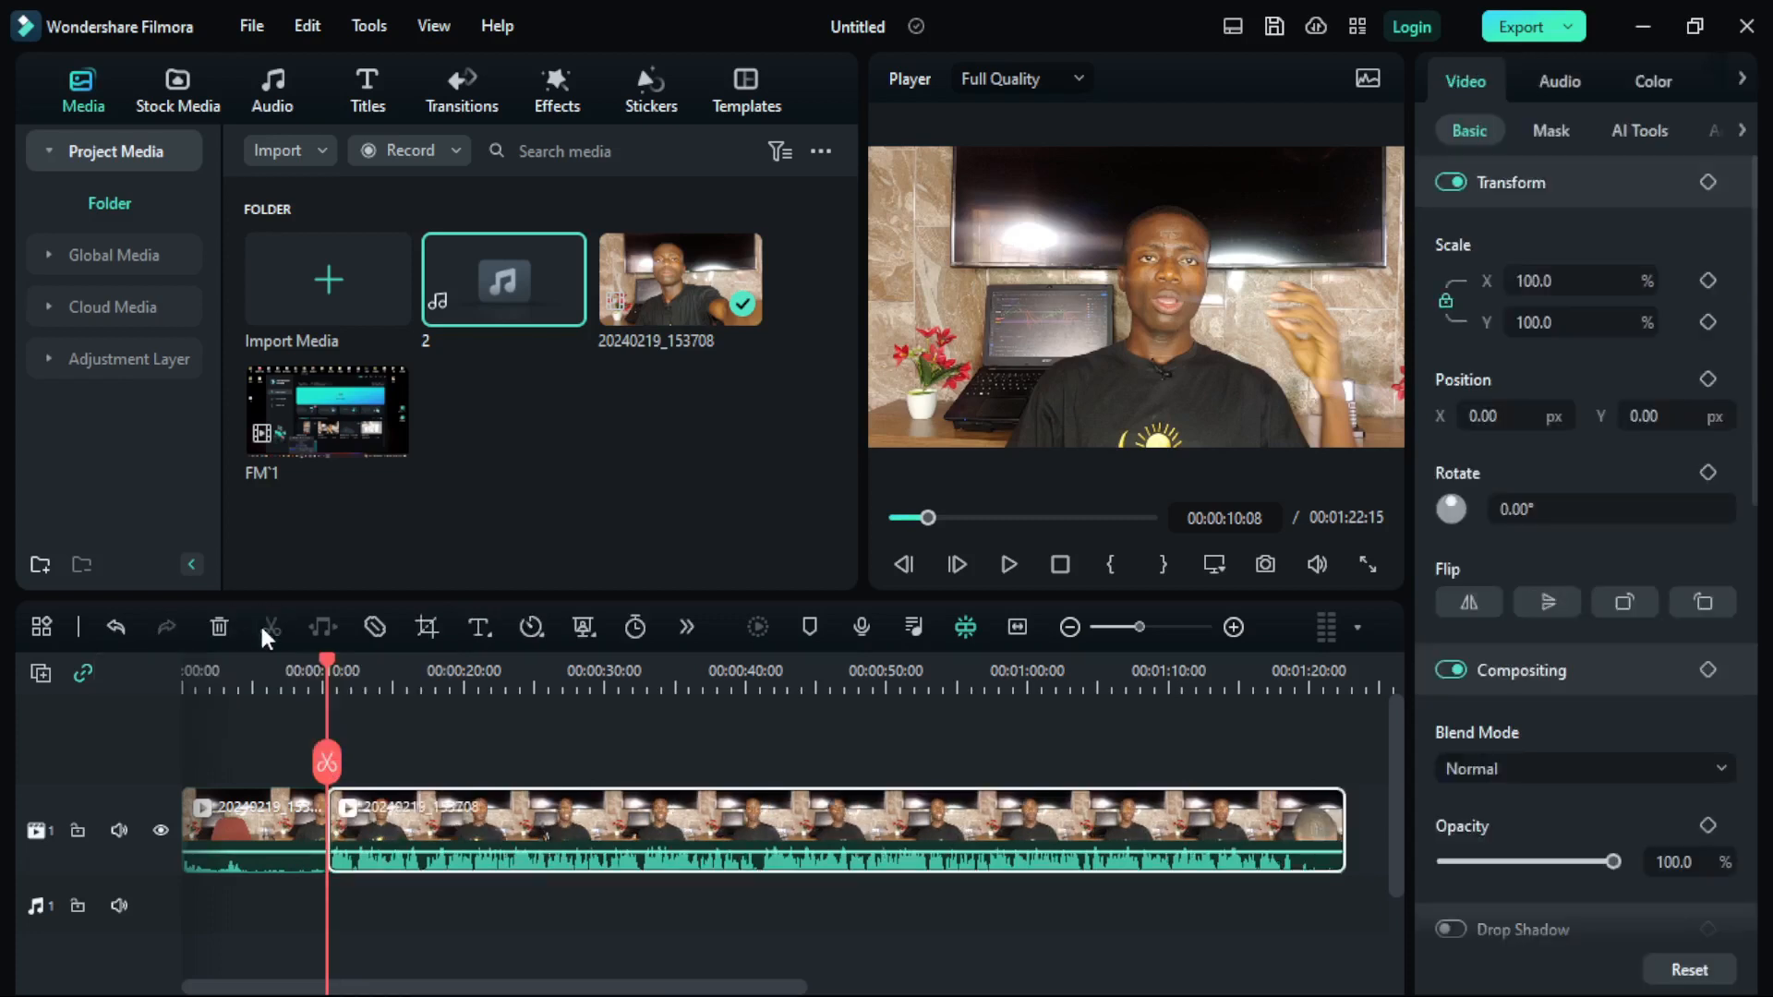
{"action": "key", "text": "ctrl+z"}
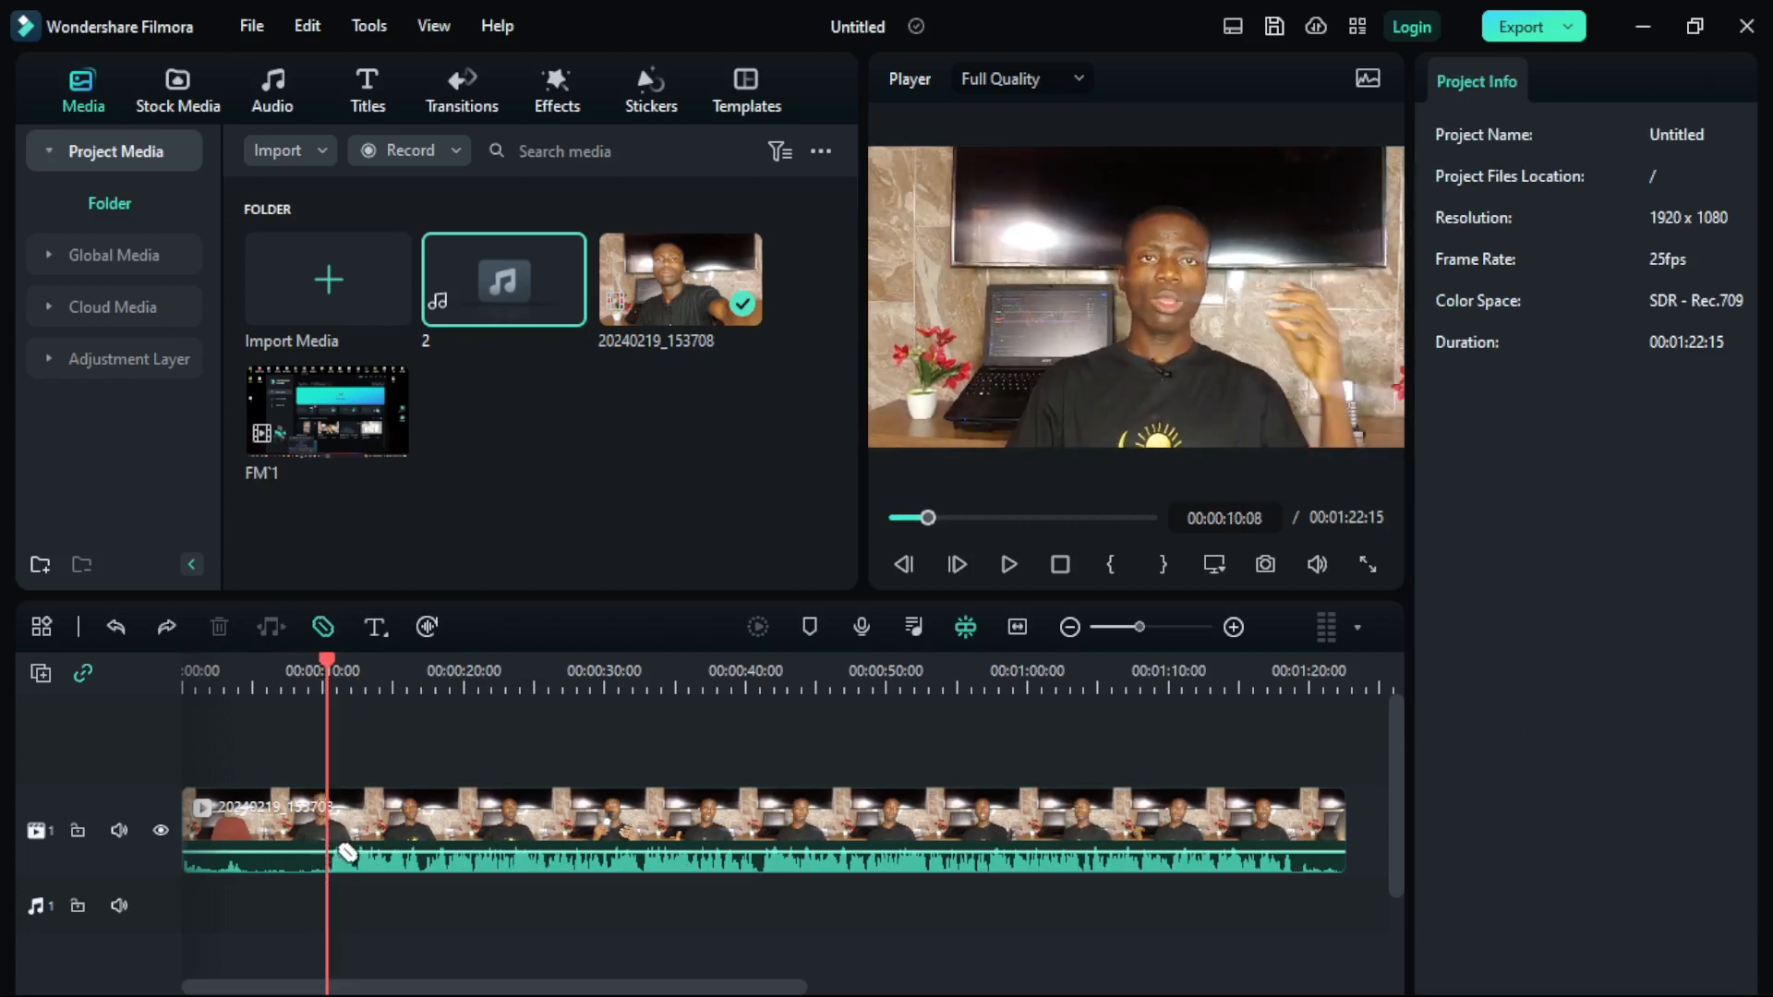
{"action": "left_click", "coordinate": [344, 851]}
{"action": "key", "text": "ctrl+z"}
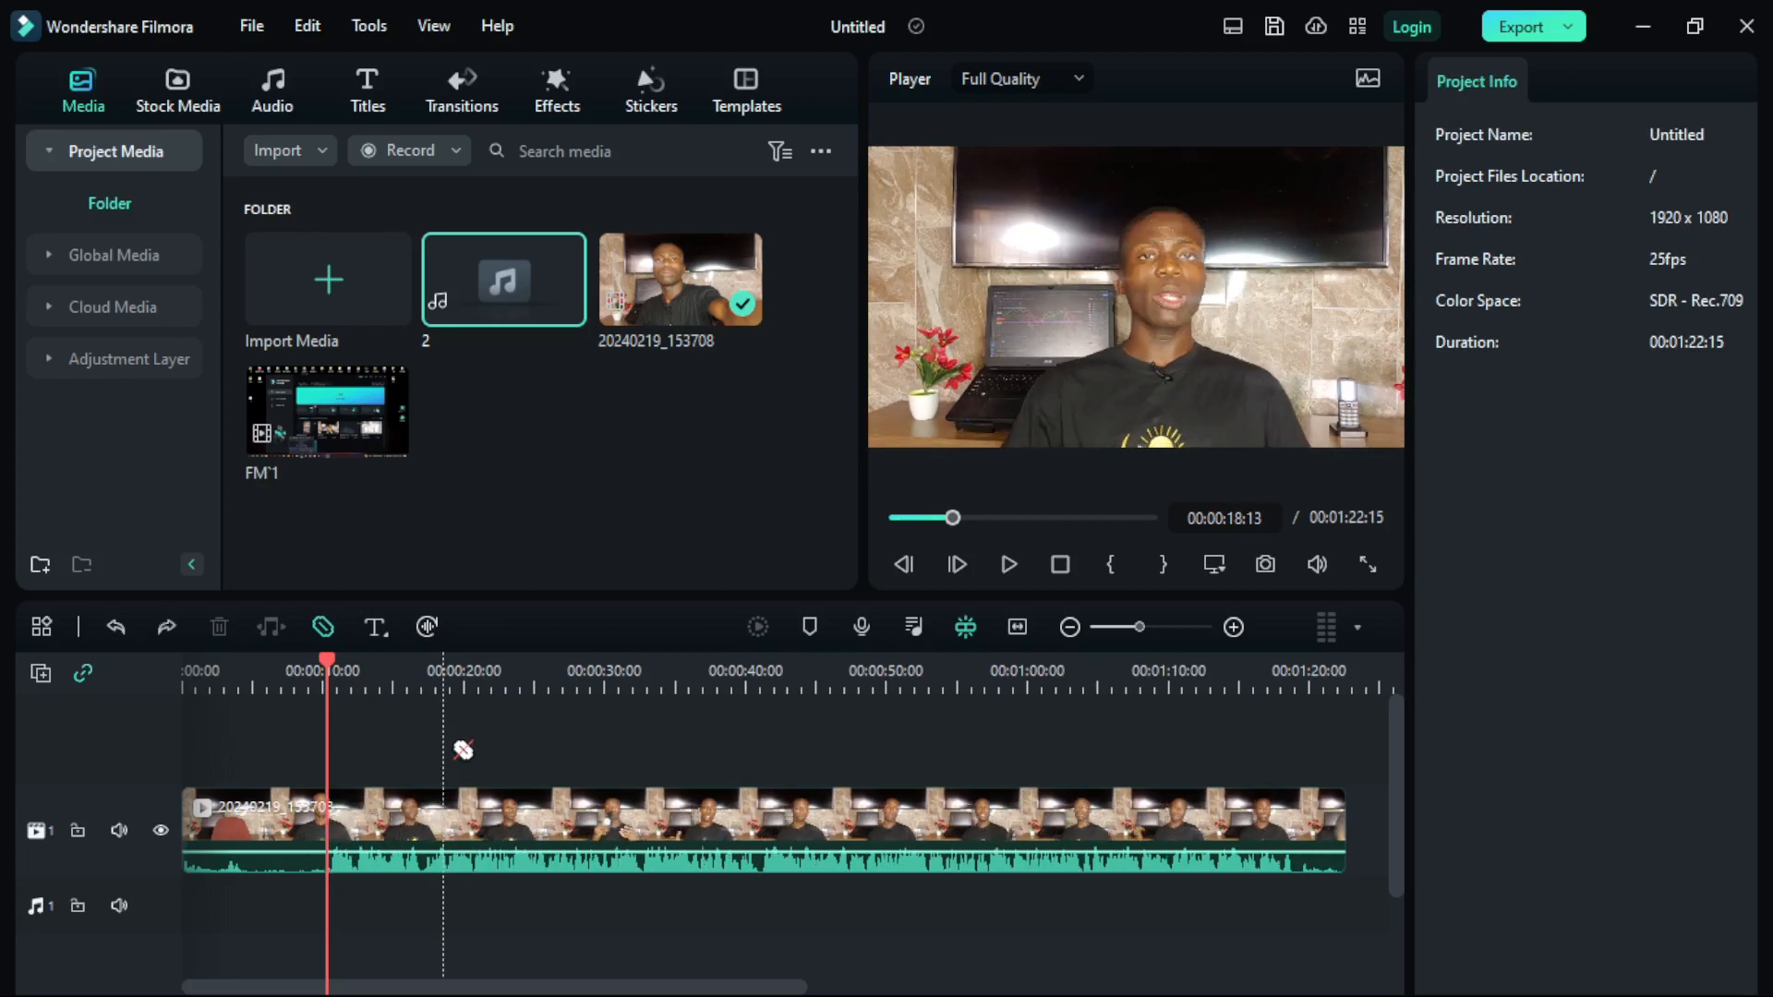
Split the 20240219_153708 clip on video track 1 at 00:00:10:06
{"action": "left_click", "coordinate": [338, 822]}
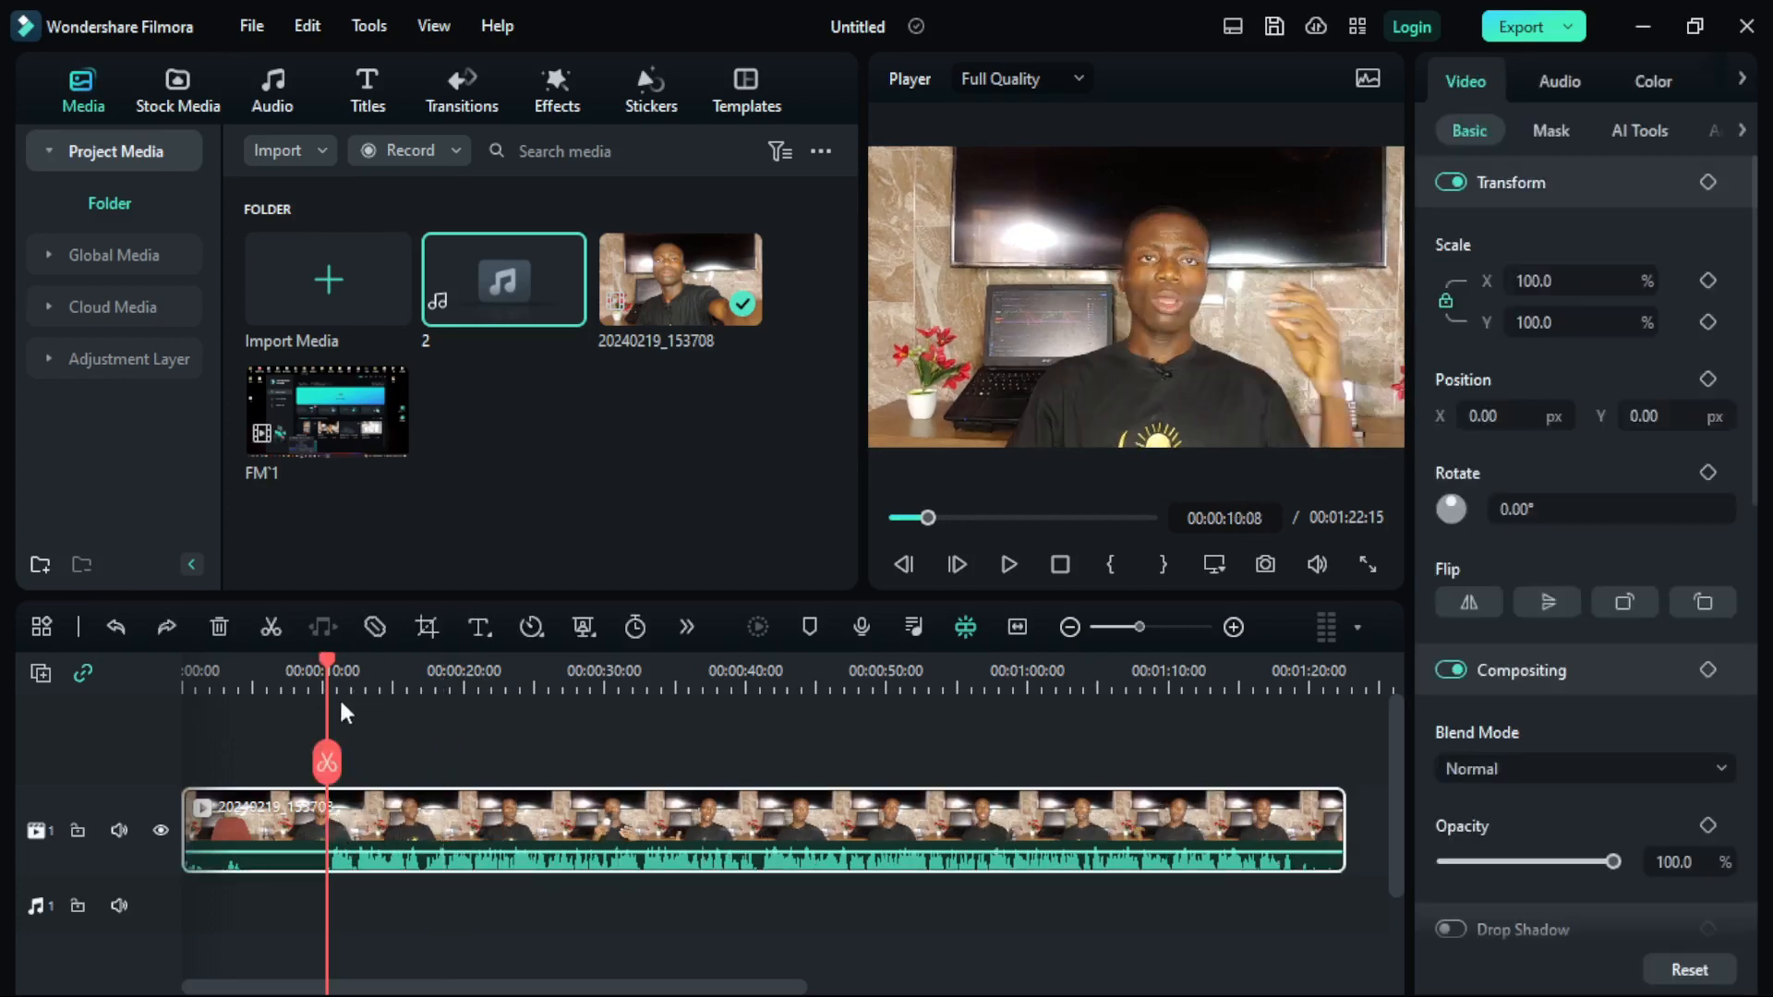
{"action": "mouse_move", "coordinate": [333, 679]}
{"action": "left_mouse_down"}
{"action": "mouse_move", "coordinate": [352, 666]}
{"action": "mouse_move", "coordinate": [325, 661]}
{"action": "left_mouse_up"}
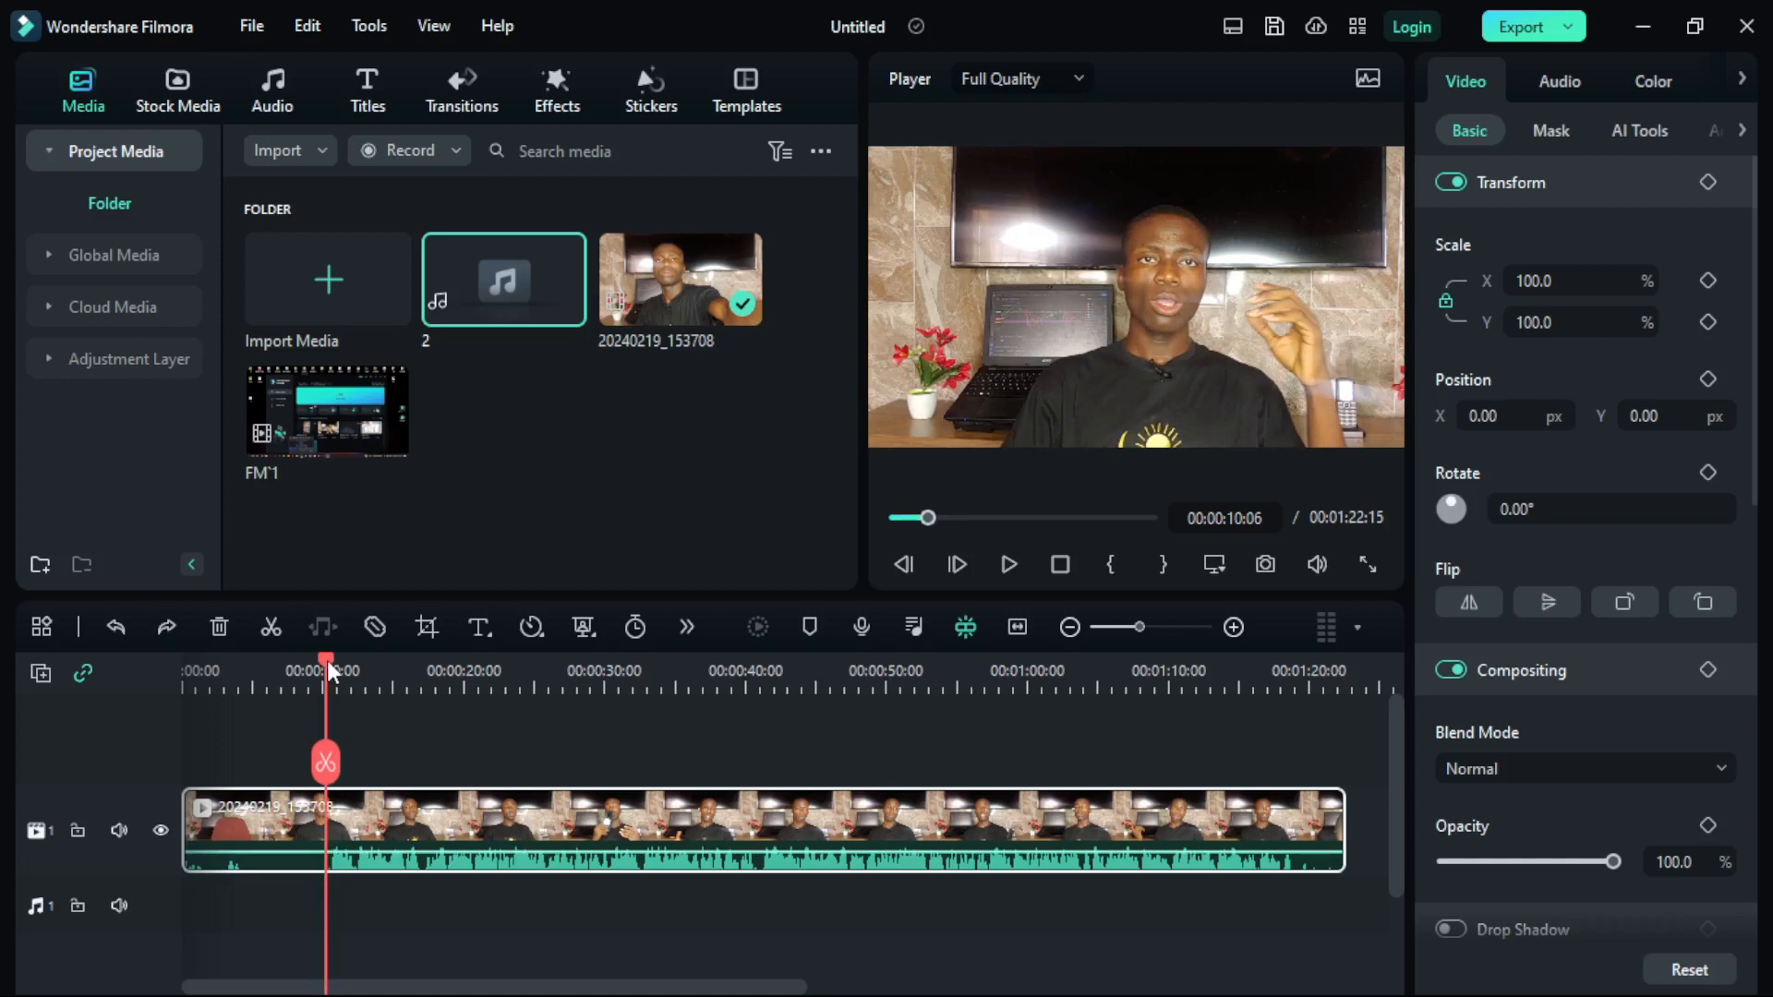
{"action": "key", "text": "ctrl+b"}
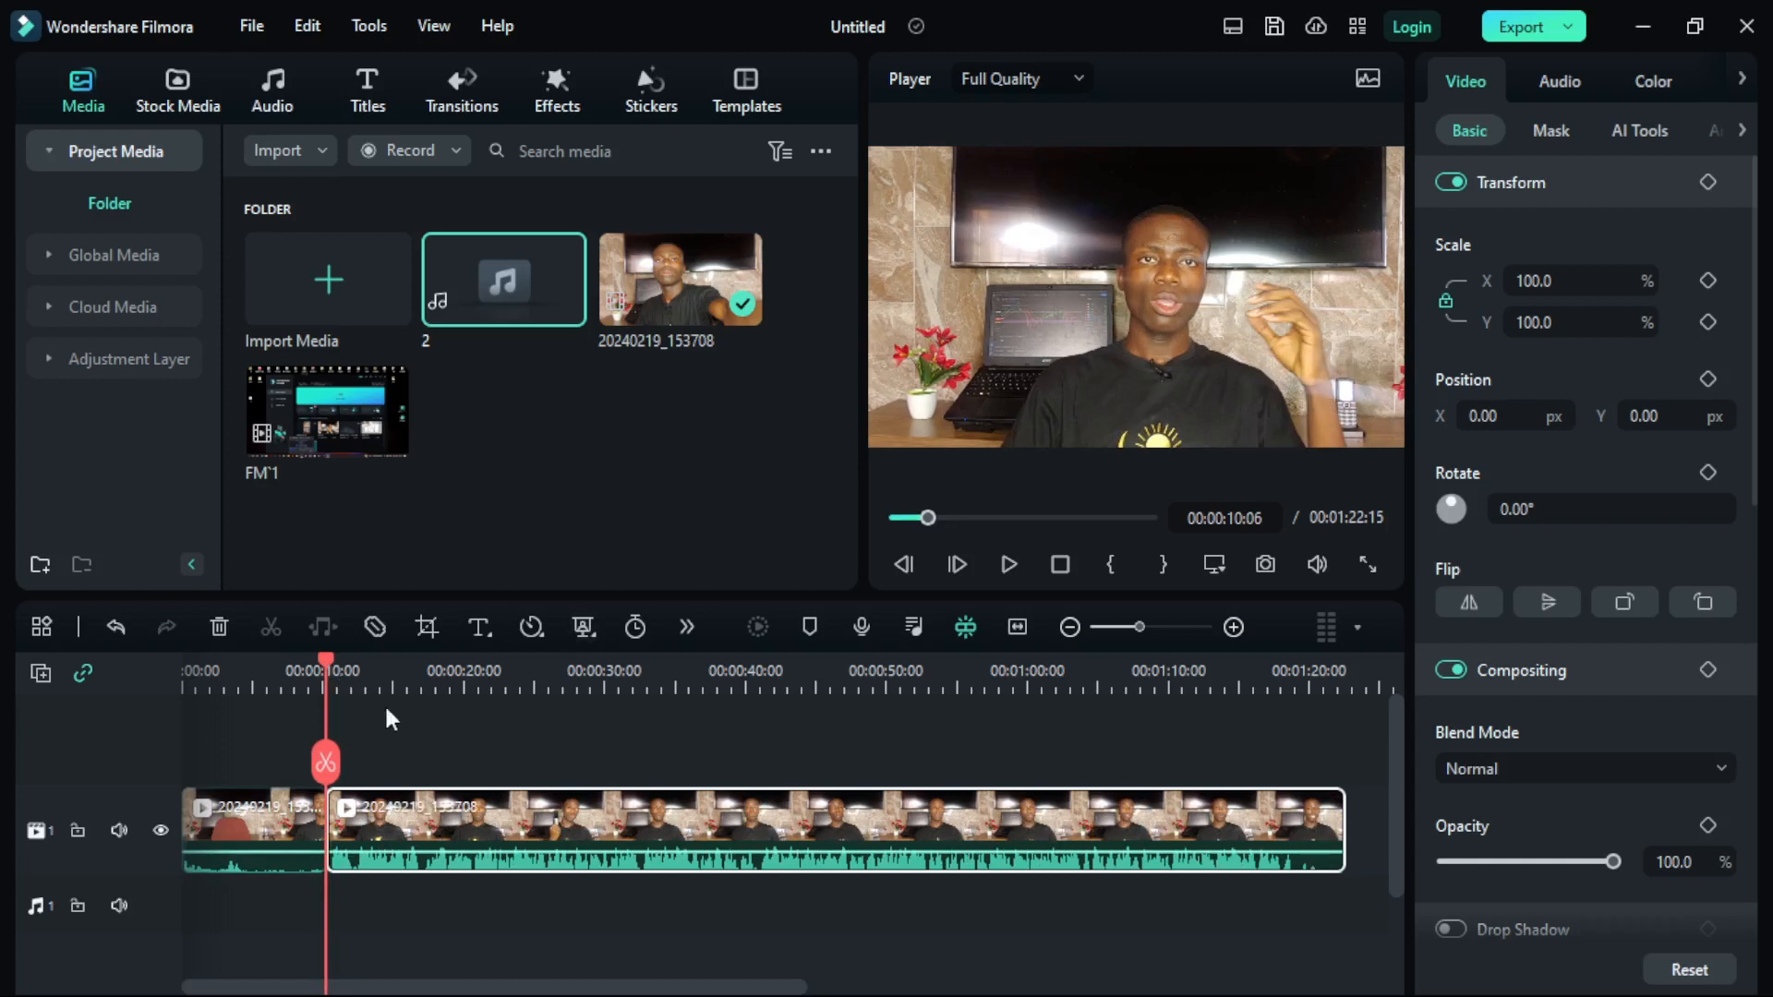
Try further splits of the 20240219_153708 clip at 00:00:31:10 and 00:00:50:05, and undo both
{"action": "left_click_drag", "start_coordinate": [378, 658], "coordinate": [624, 728]}
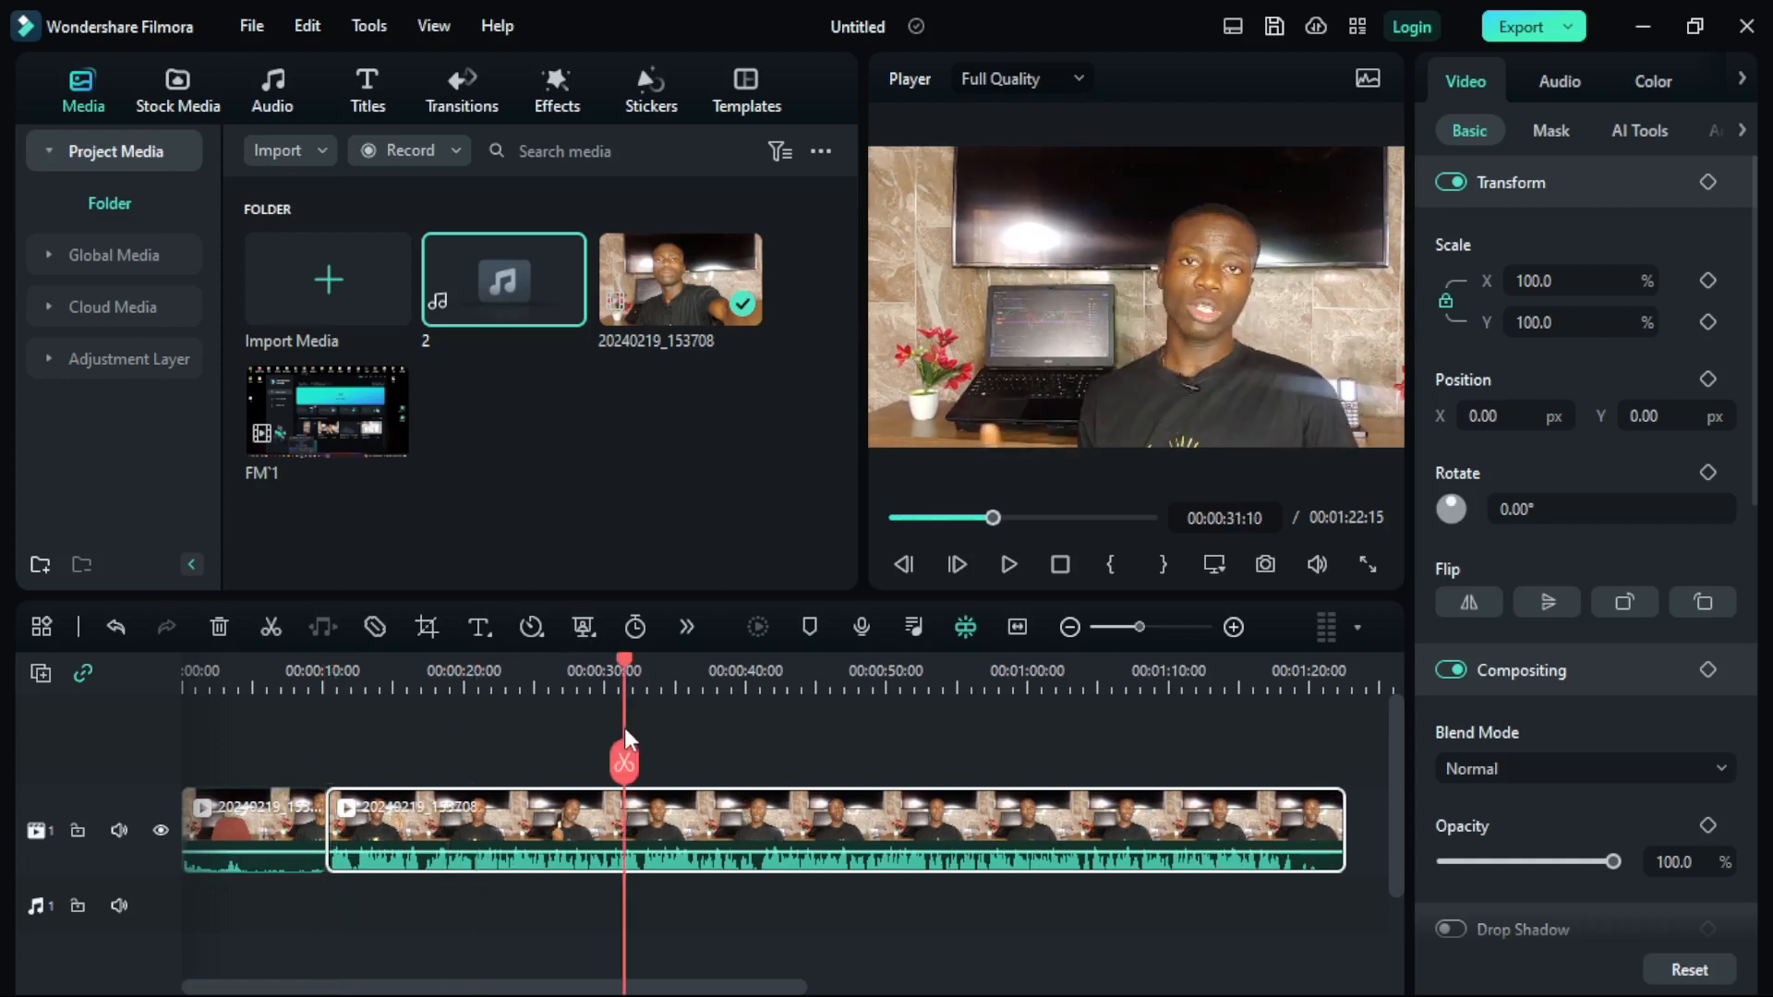
{"action": "left_click", "coordinate": [624, 730]}
{"action": "left_click_drag", "start_coordinate": [624, 665], "coordinate": [887, 702]}
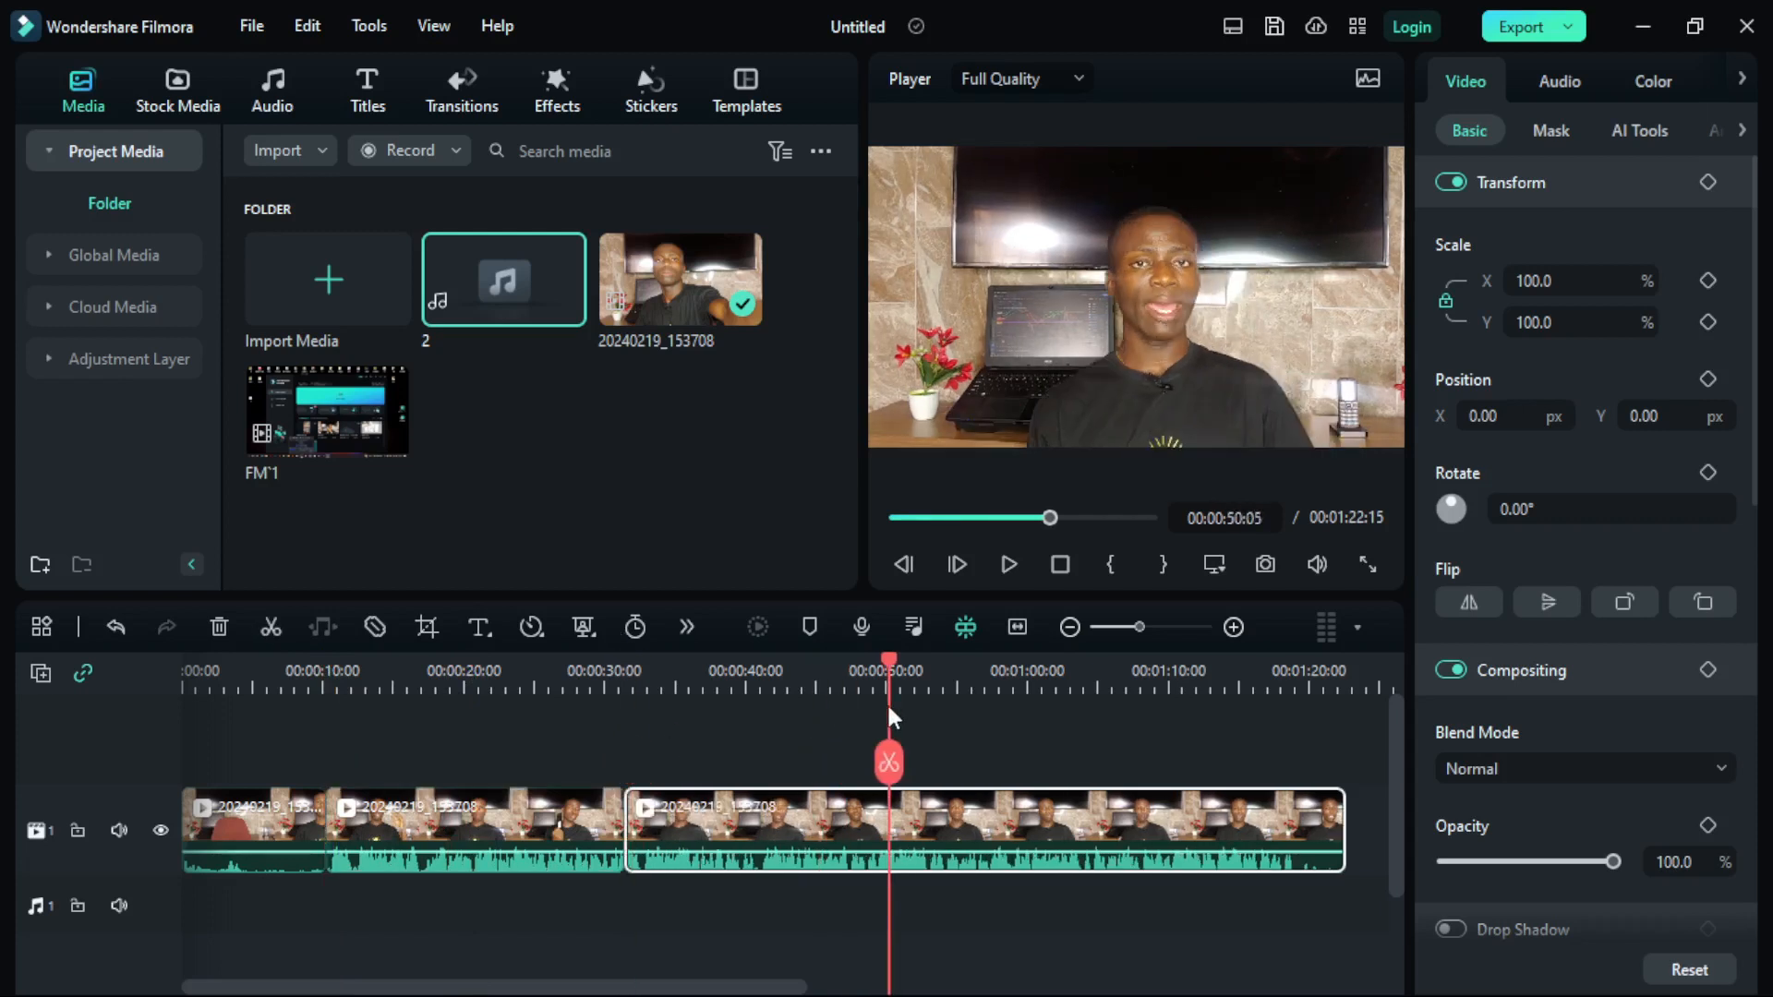
{"action": "left_click", "coordinate": [902, 767]}
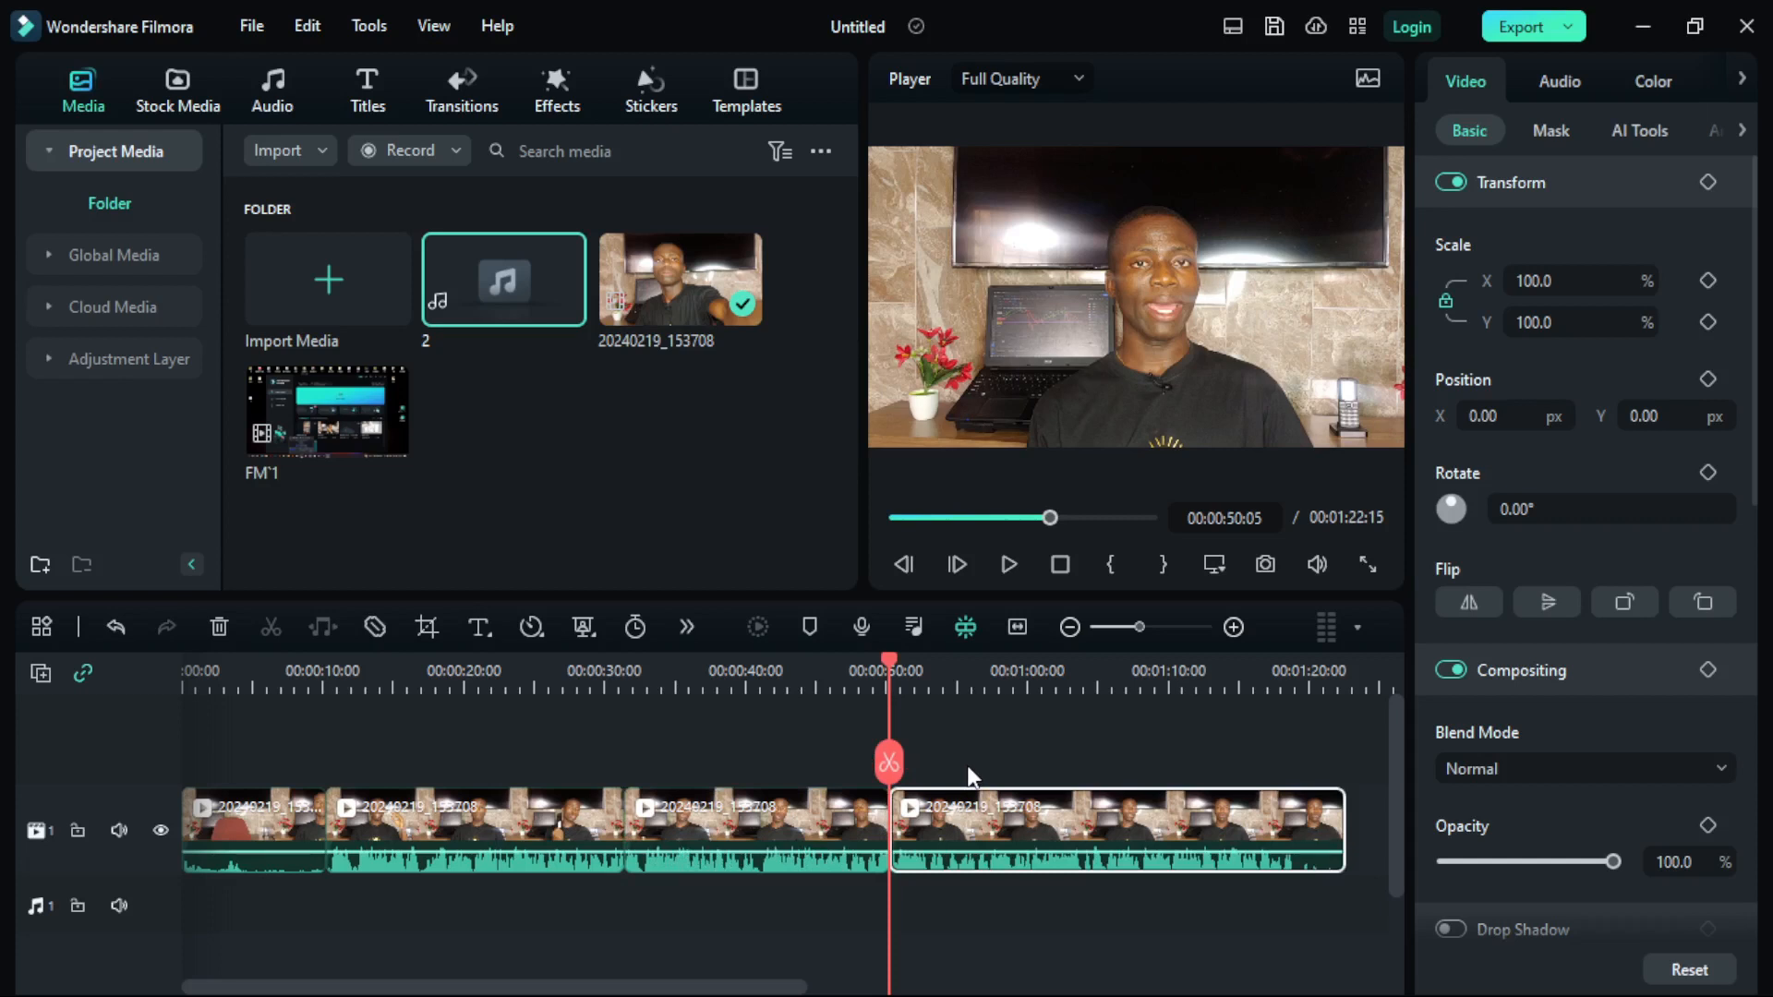
{"action": "key", "text": "ctrl+z"}
{"action": "key", "text": "ctrl+z"}
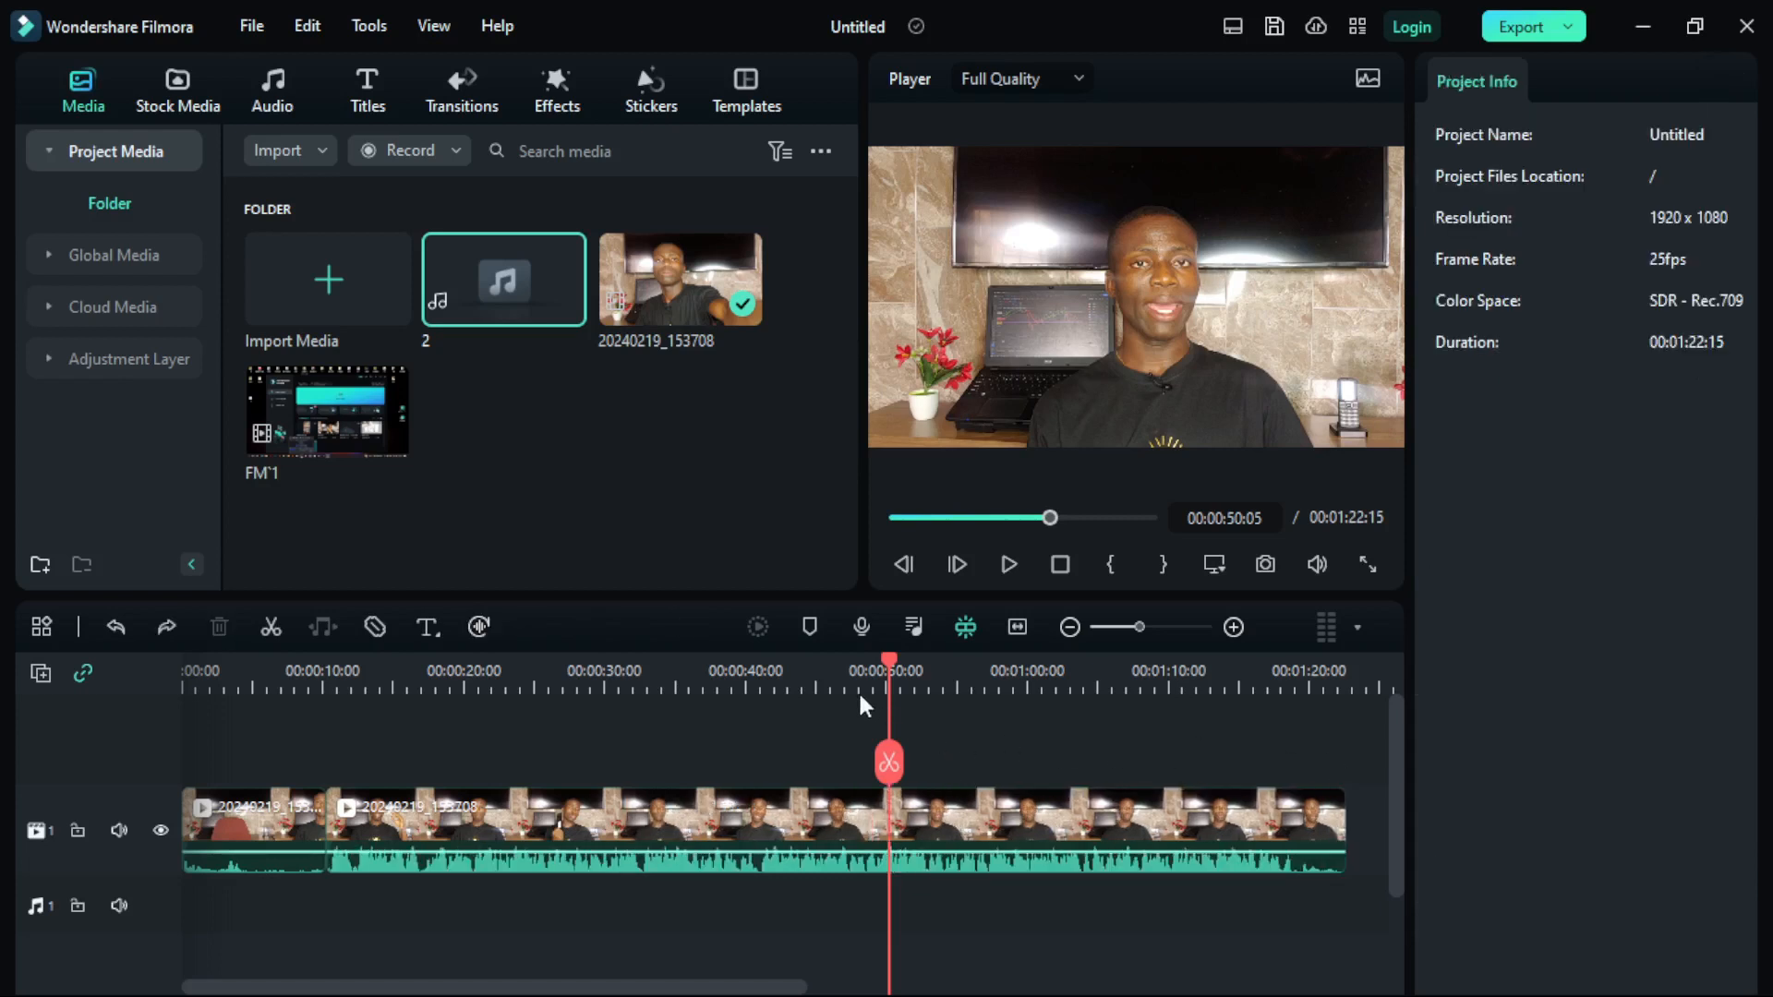
Split the clip at 00:01:18:19 and delete both the ending after that cut and the opening segment before the first cut
{"action": "left_click_drag", "start_coordinate": [892, 661], "coordinate": [1293, 729]}
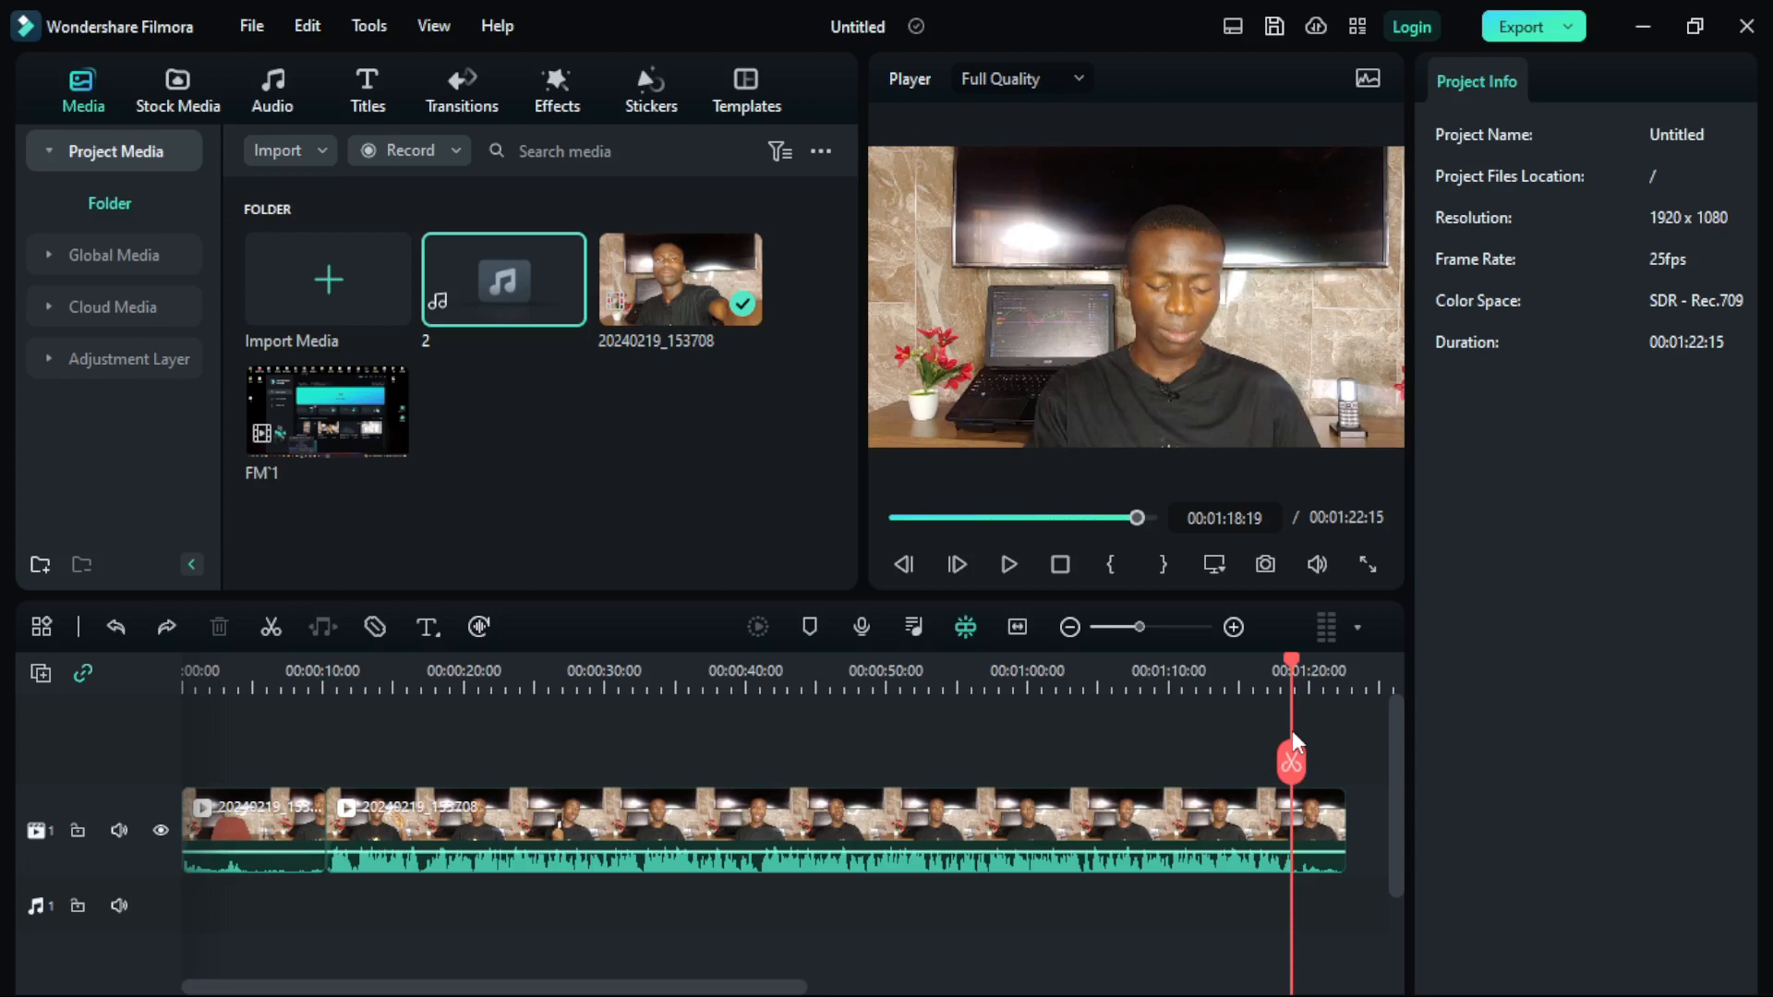
{"action": "left_click", "coordinate": [1319, 817]}
{"action": "key", "text": "ctrl+b"}
{"action": "key", "text": "Delete"}
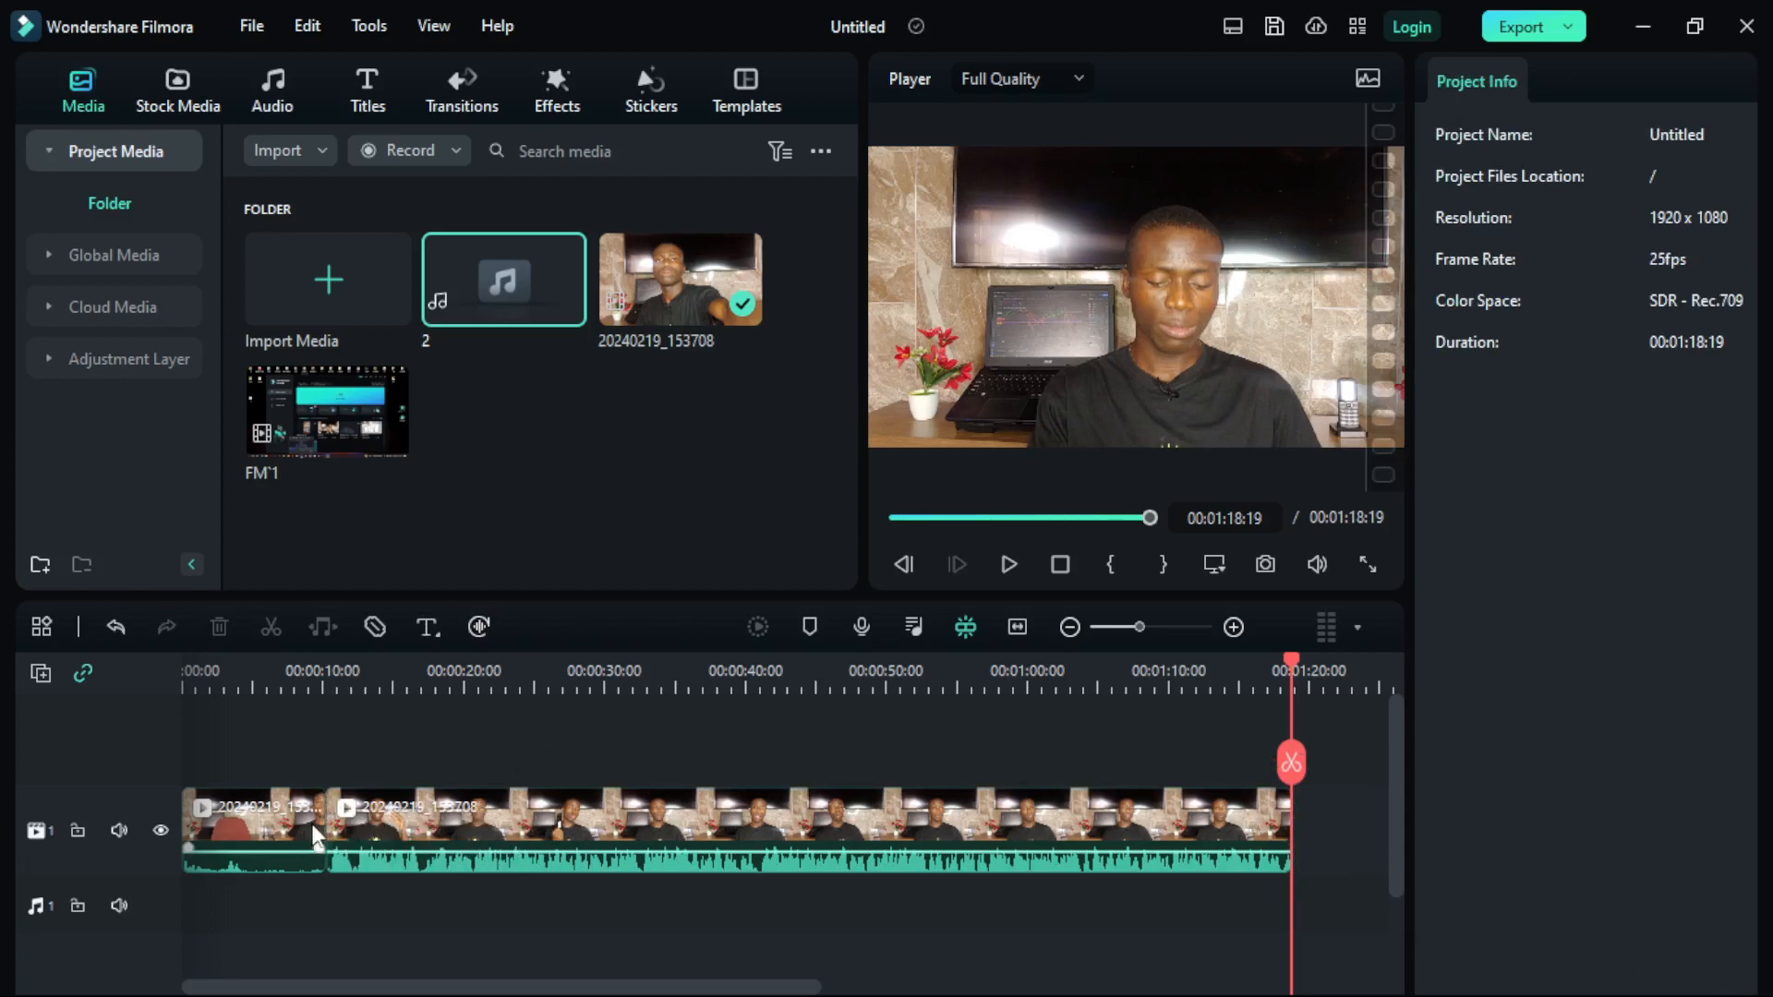
{"action": "left_click", "coordinate": [279, 829]}
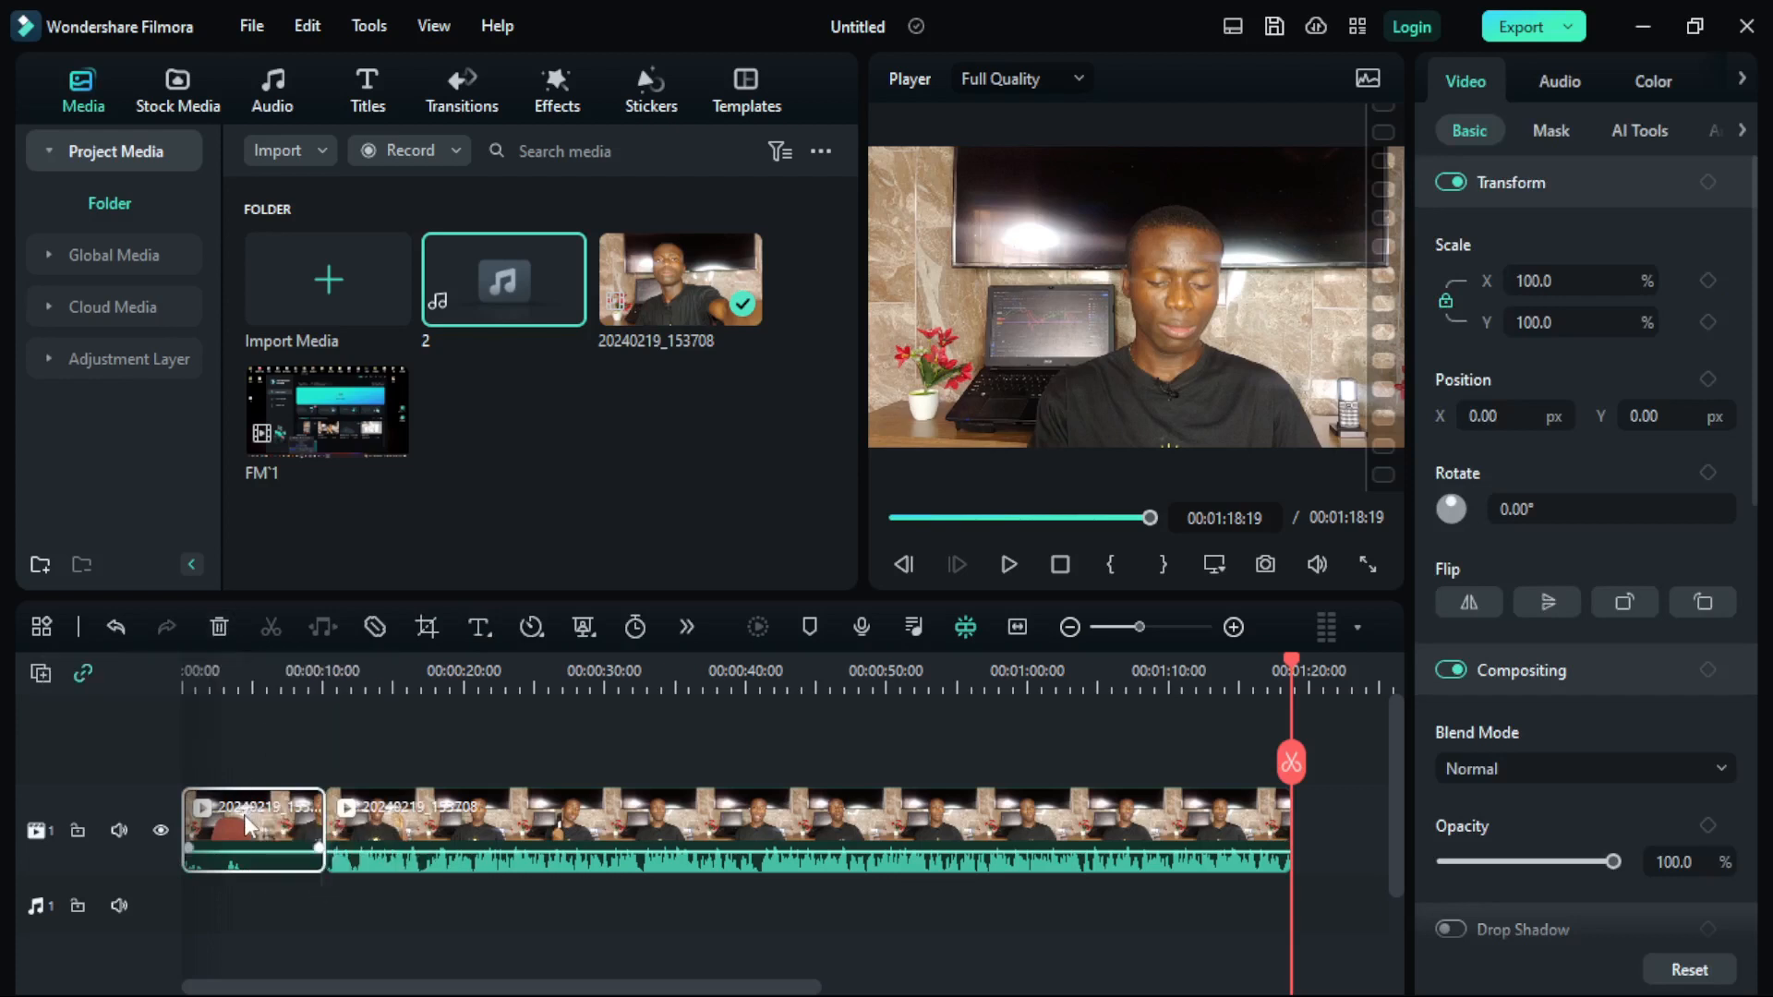
{"action": "key", "text": "Delete"}
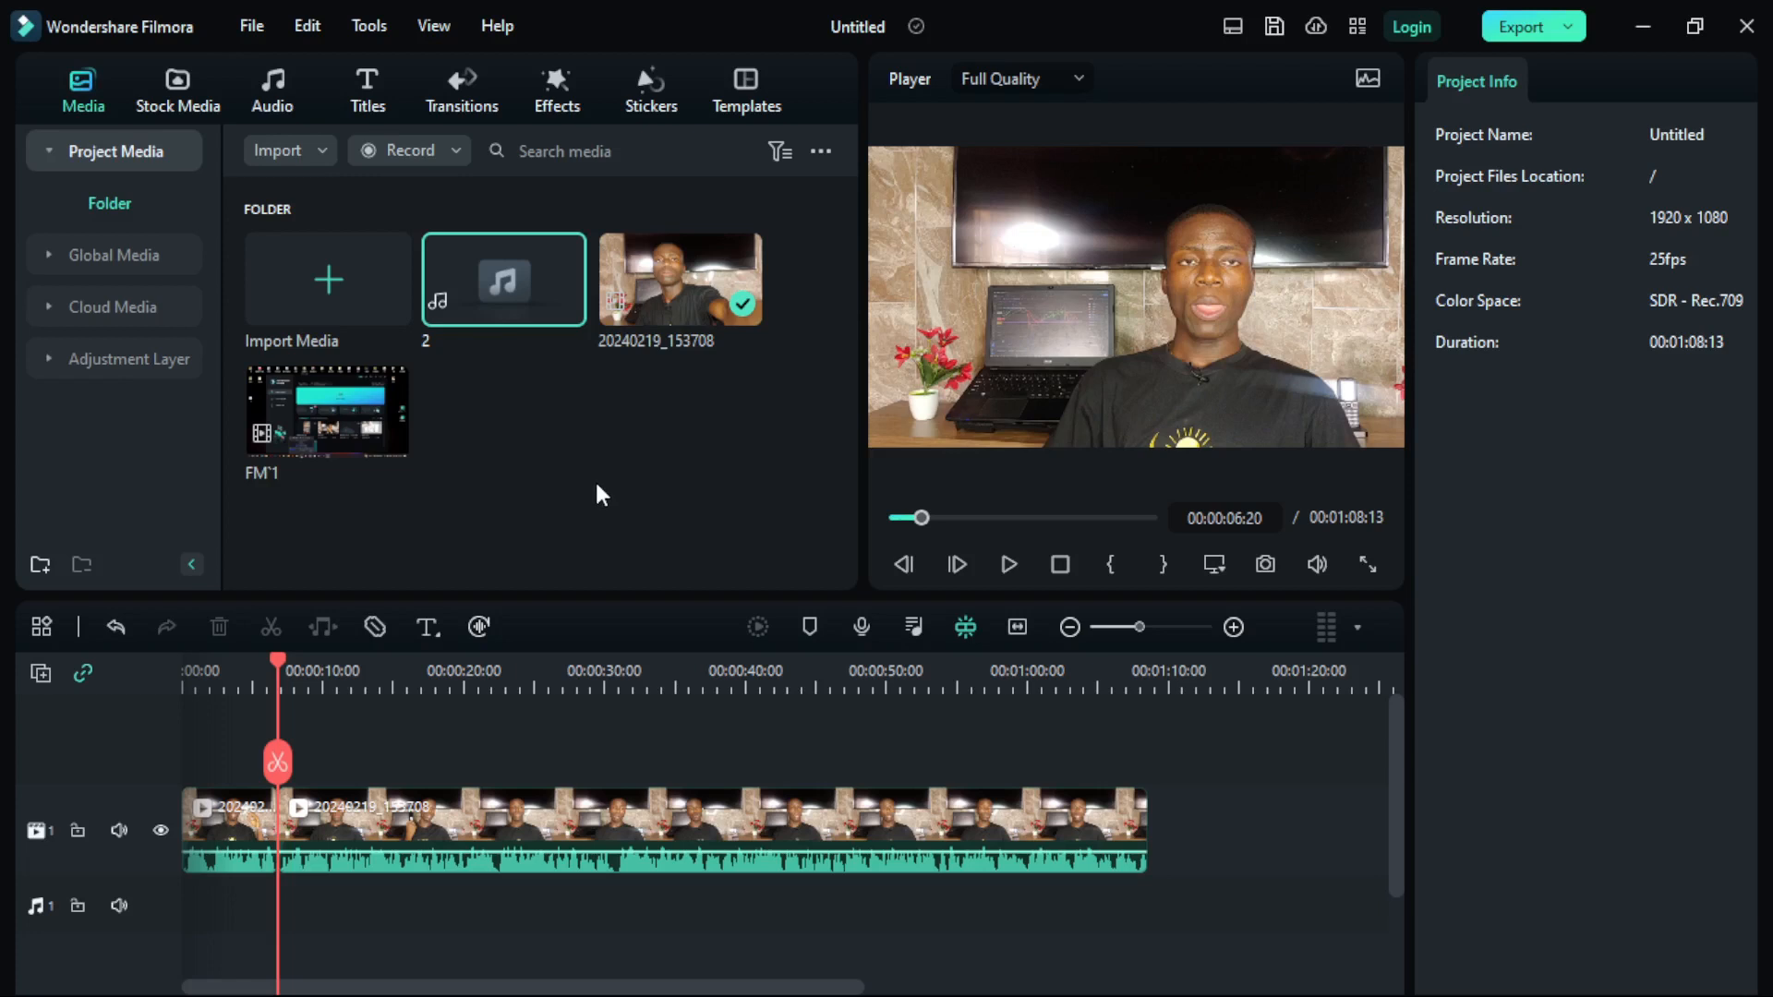
Browse the trending transitions, the Basic, Zoom, Popular and Speed Blur categories, and the Filmstock section
{"action": "left_click", "coordinate": [469, 105]}
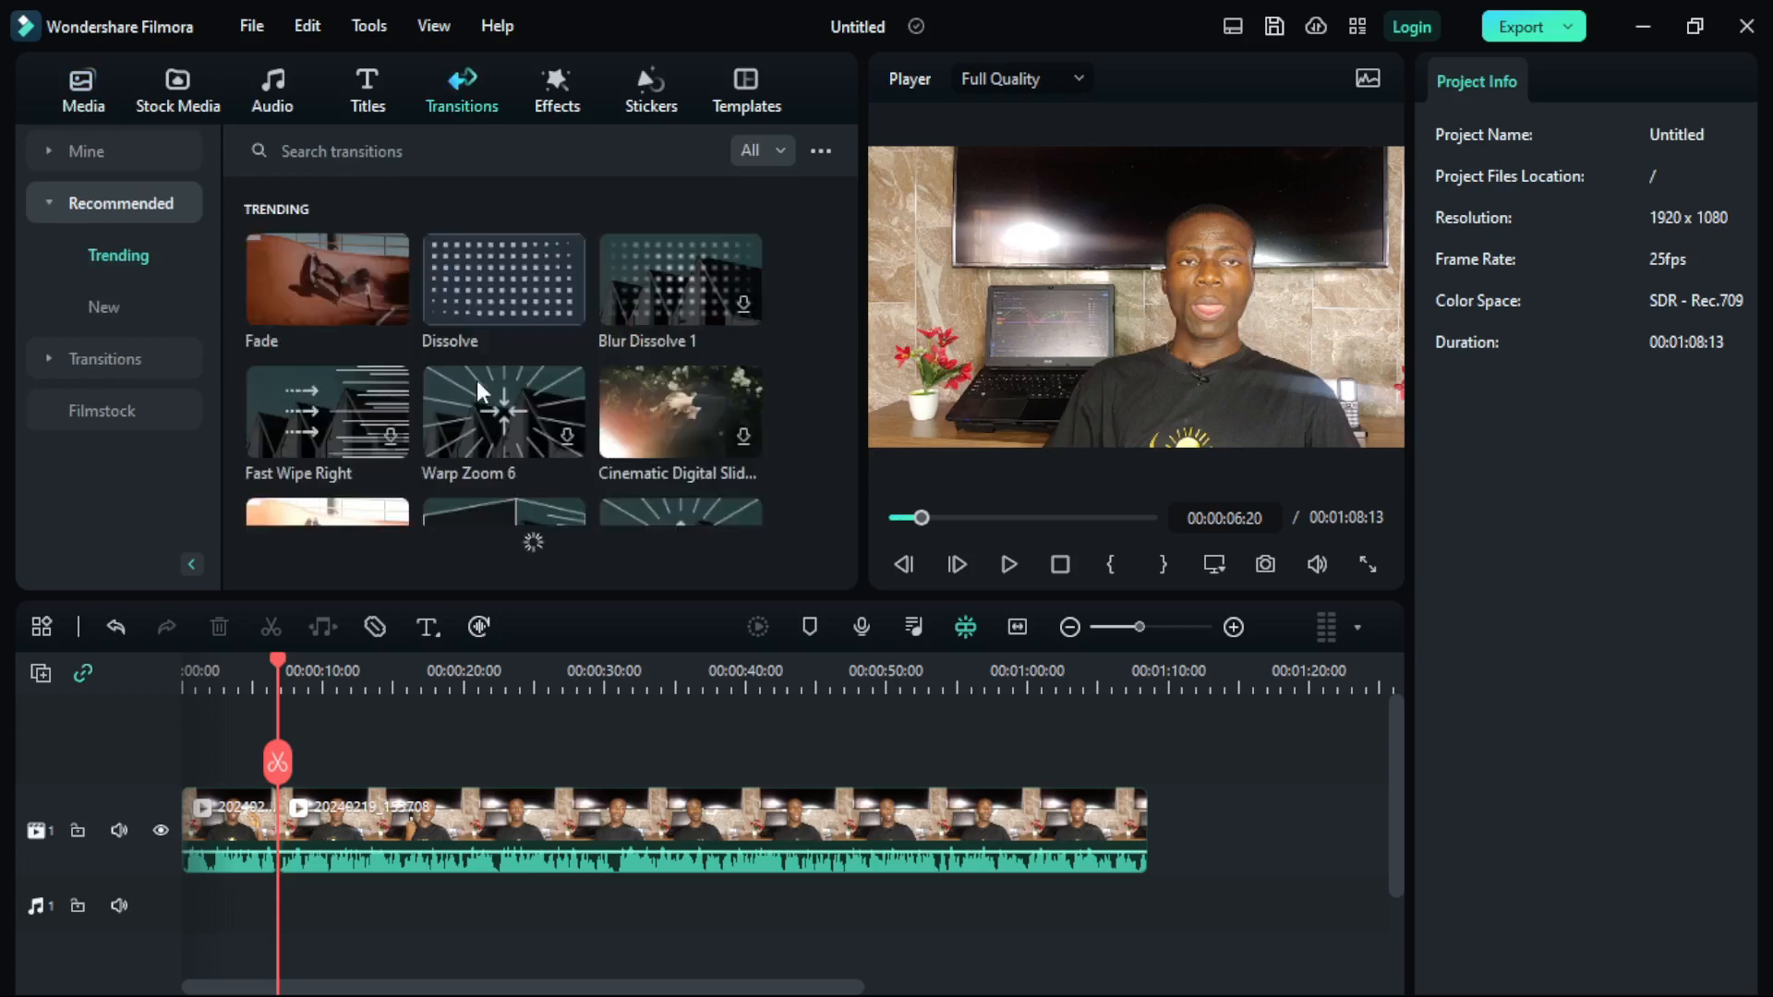
{"action": "mouse_move", "coordinate": [368, 273]}
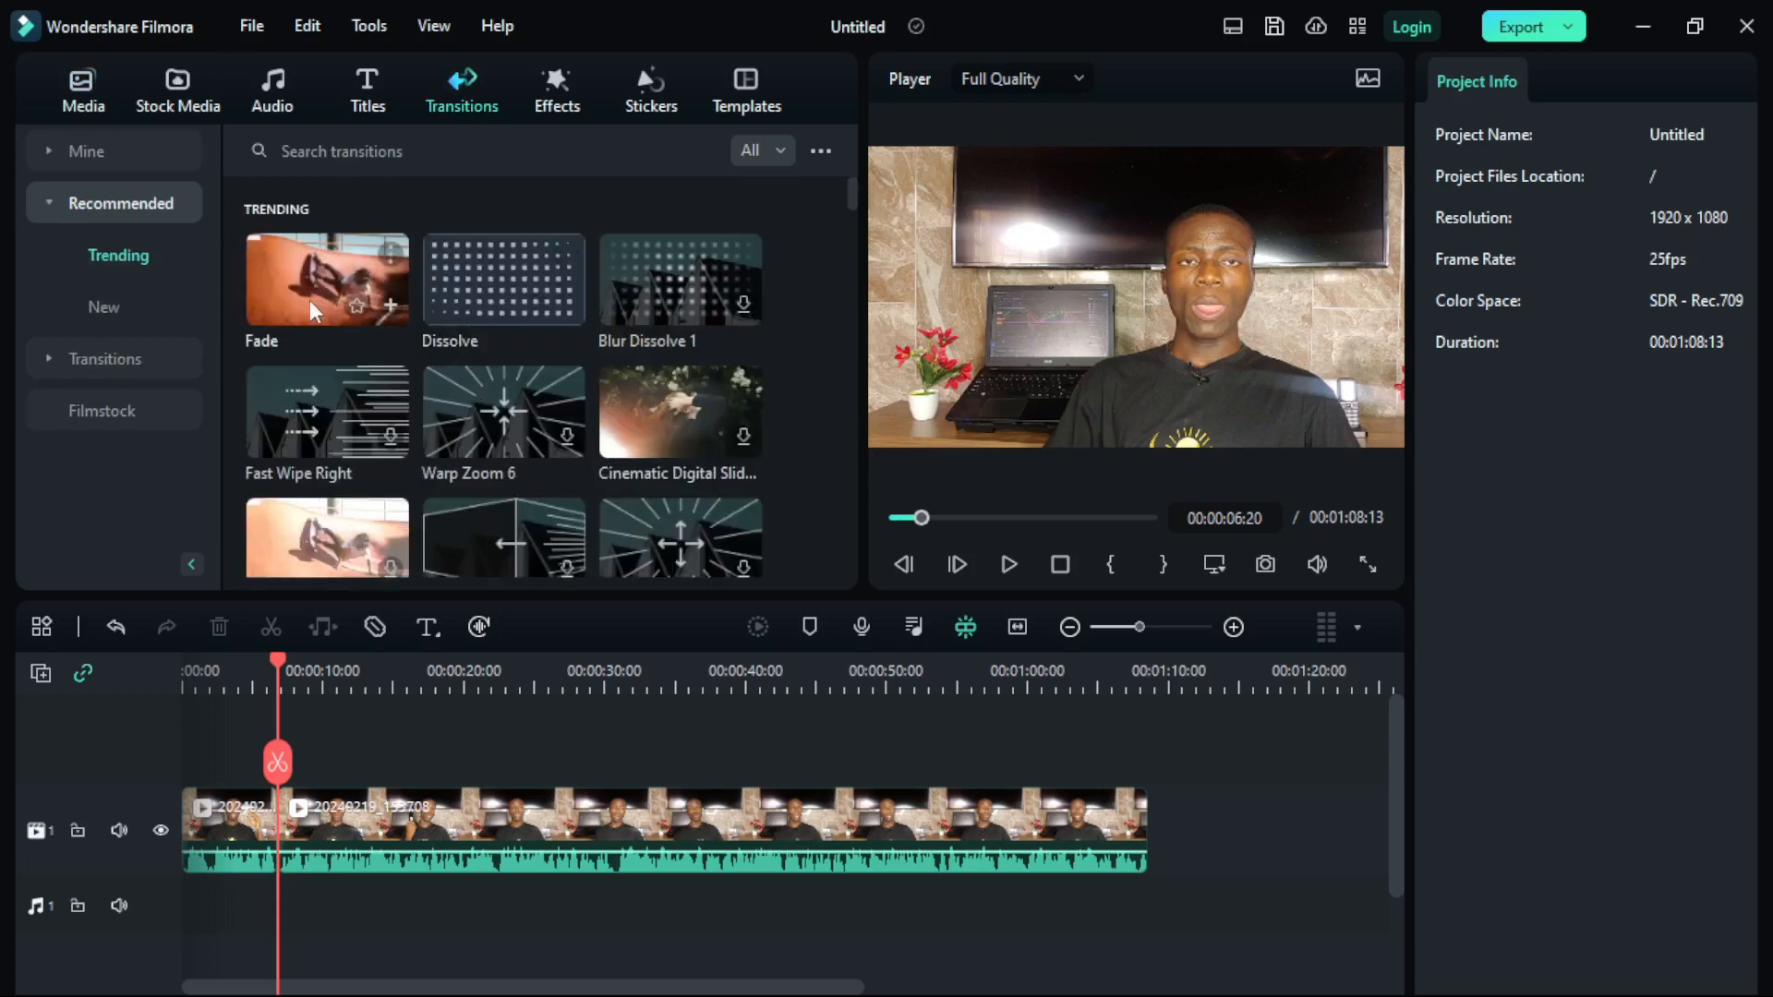
{"action": "scroll", "coordinate": [498, 307], "scroll_direction": "down", "scroll_amount": 5}
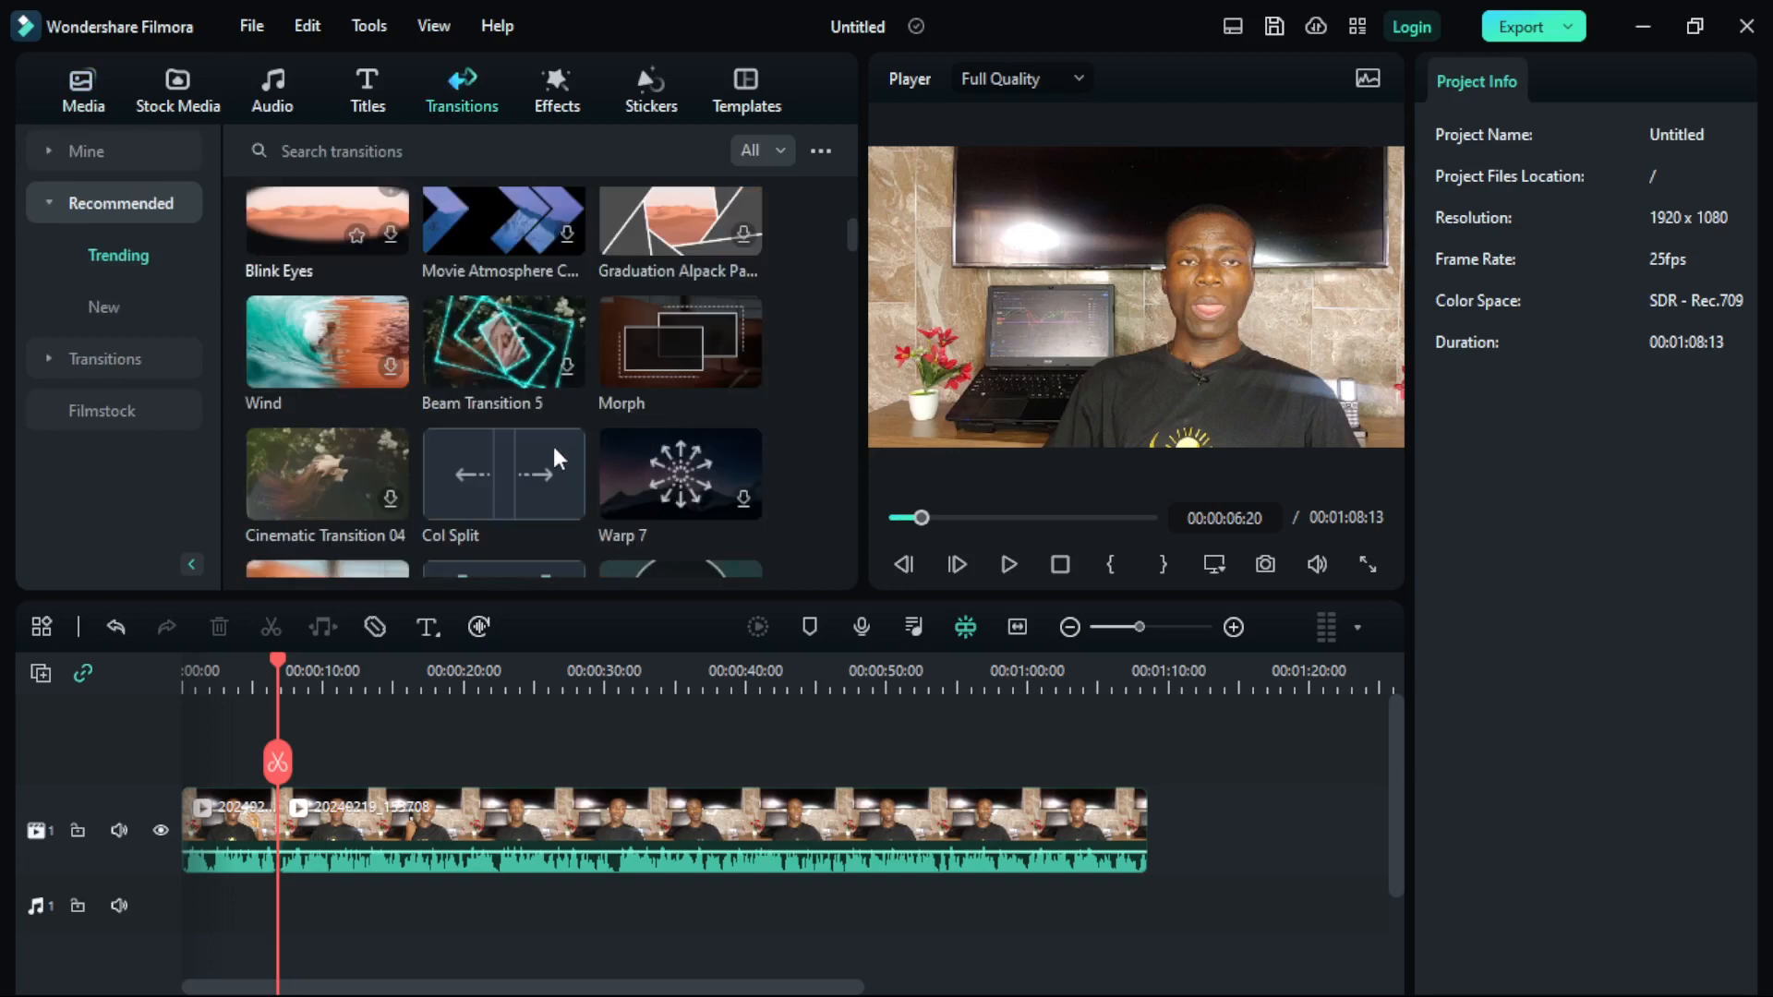
{"action": "scroll", "coordinate": [533, 426], "scroll_direction": "down", "scroll_amount": 5}
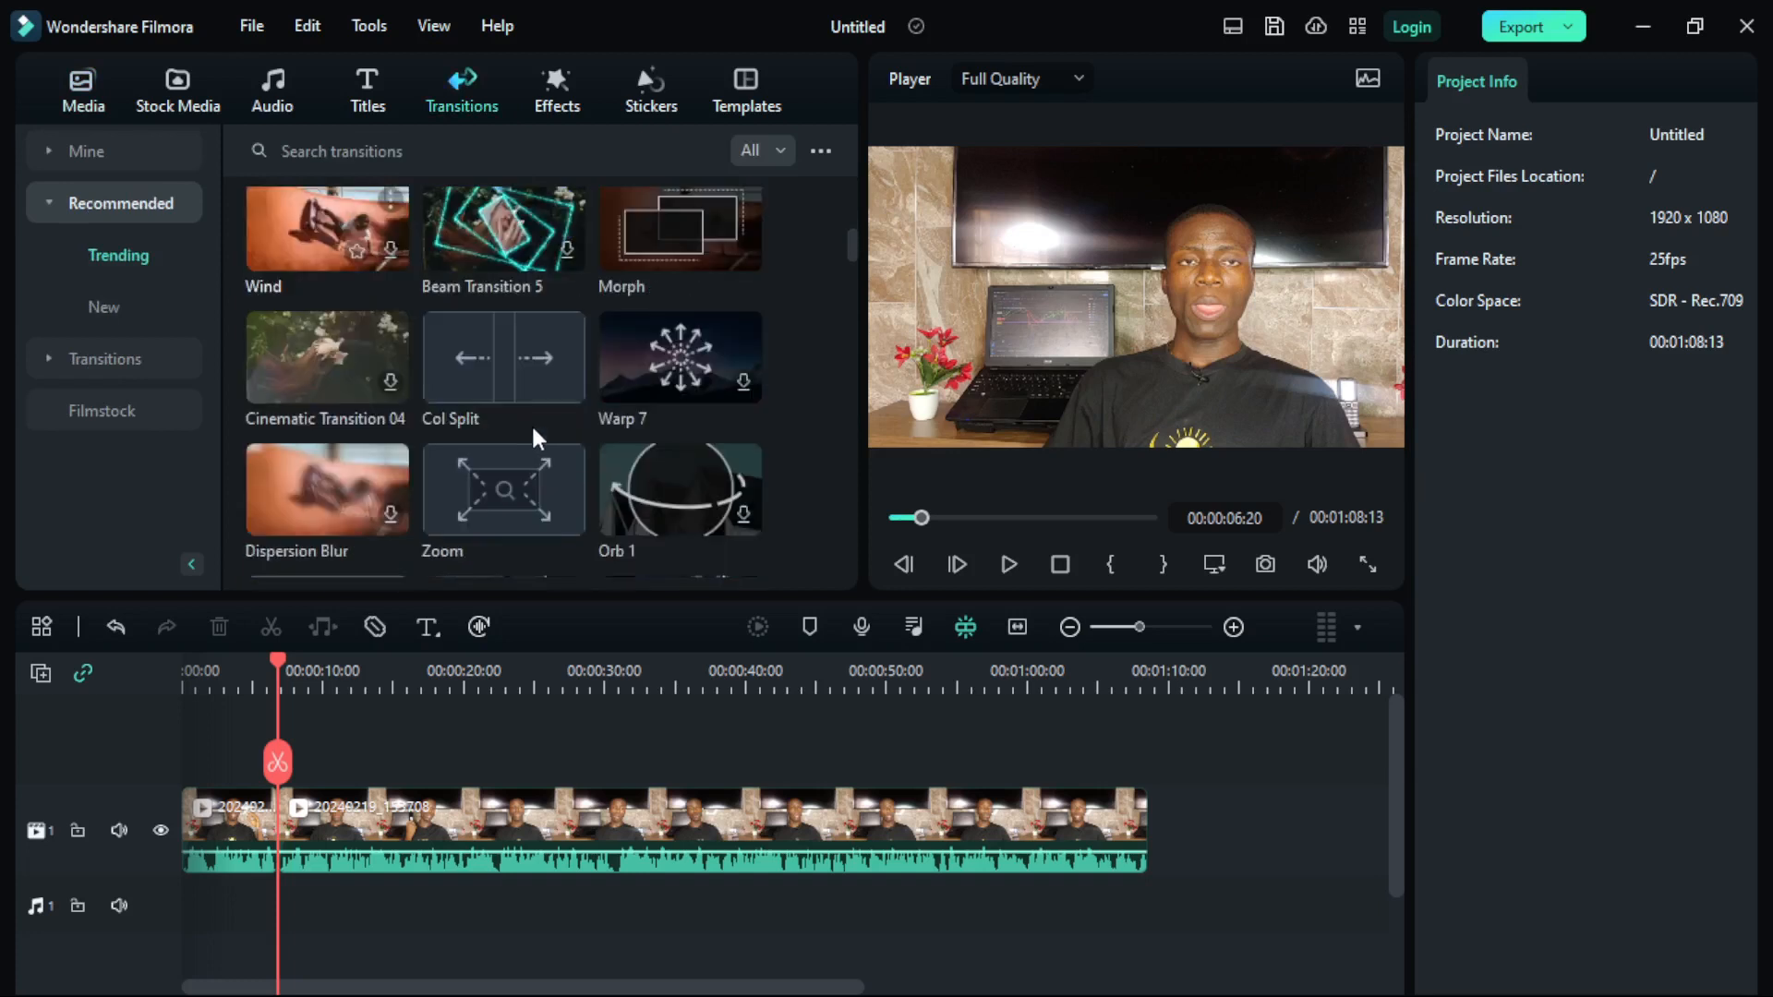
{"action": "left_click", "coordinate": [37, 200]}
{"action": "left_click", "coordinate": [41, 255]}
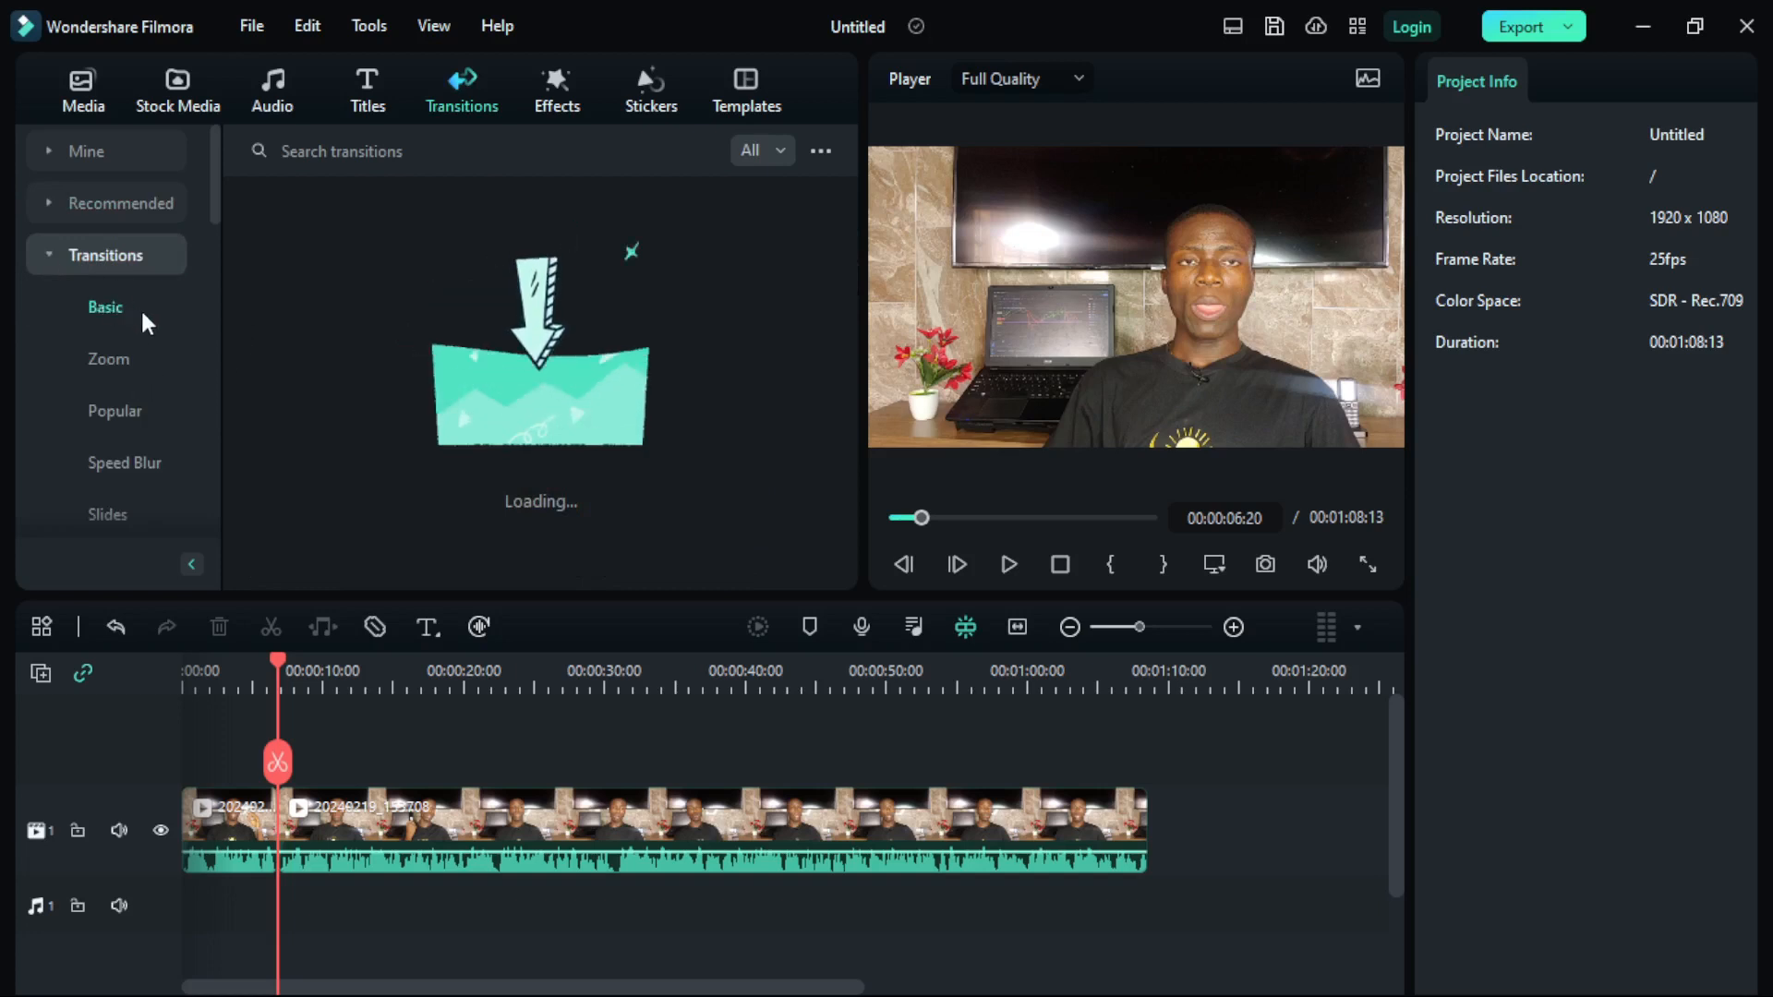
{"action": "left_click", "coordinate": [107, 357]}
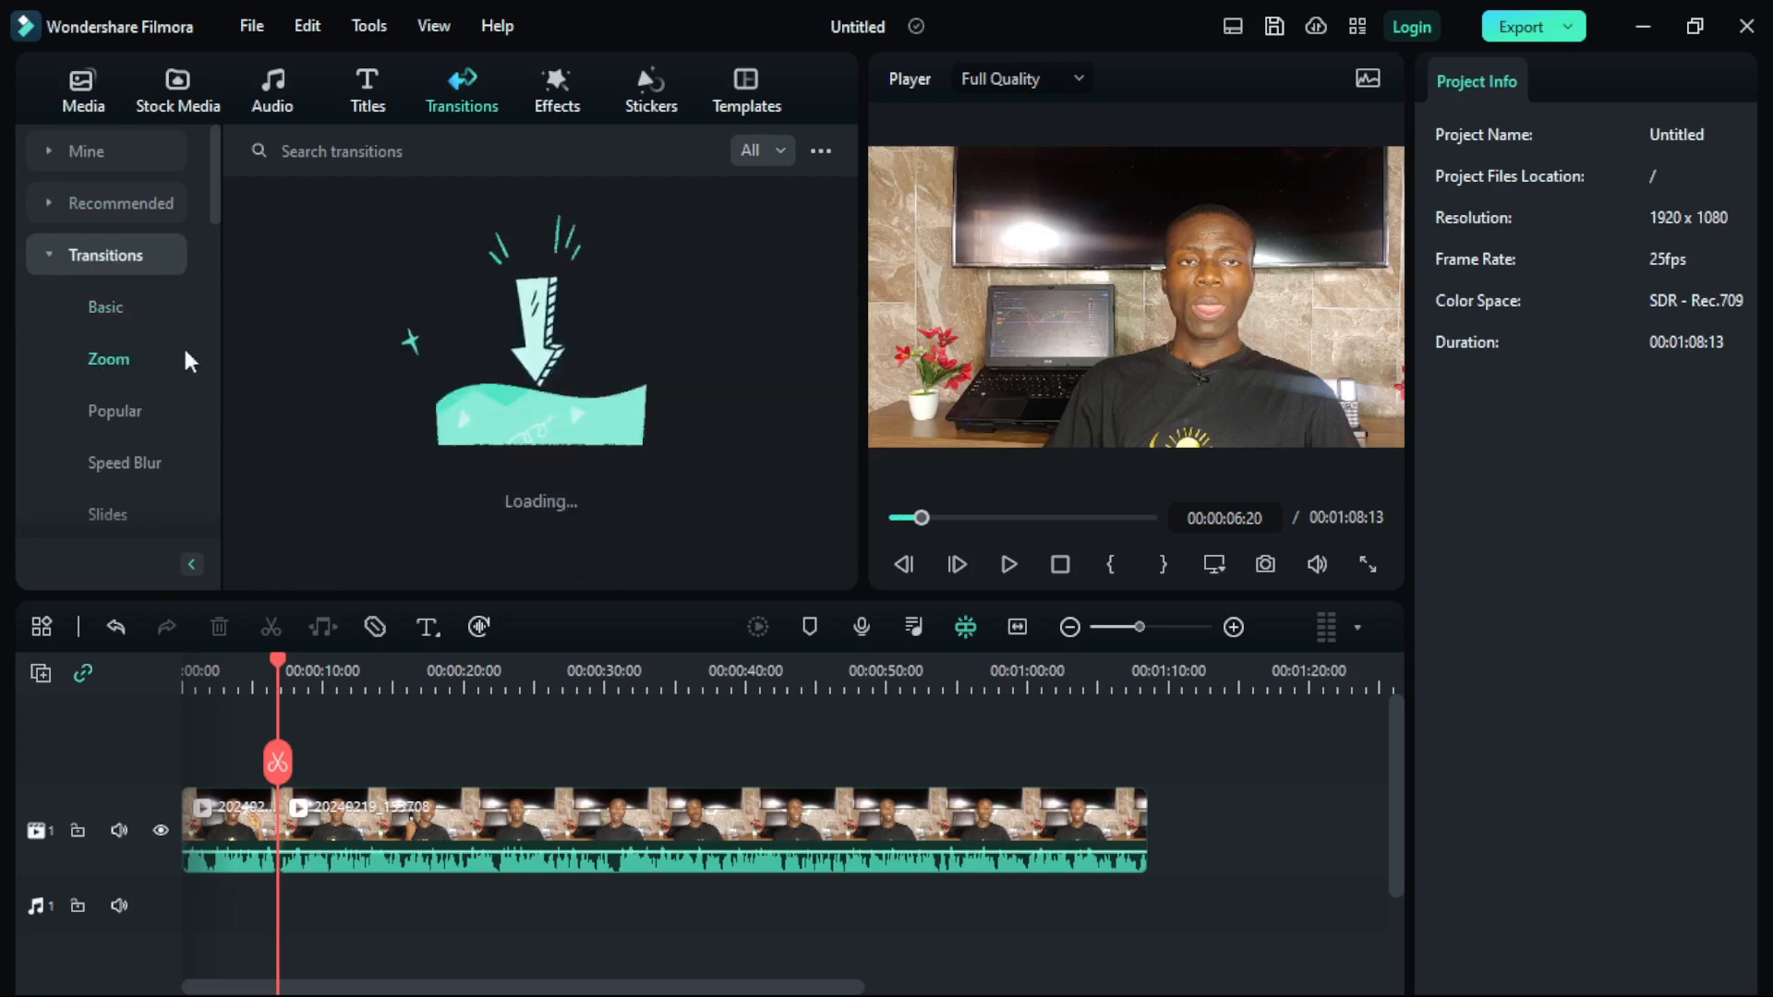
{"action": "left_click", "coordinate": [101, 406]}
{"action": "left_click", "coordinate": [113, 462]}
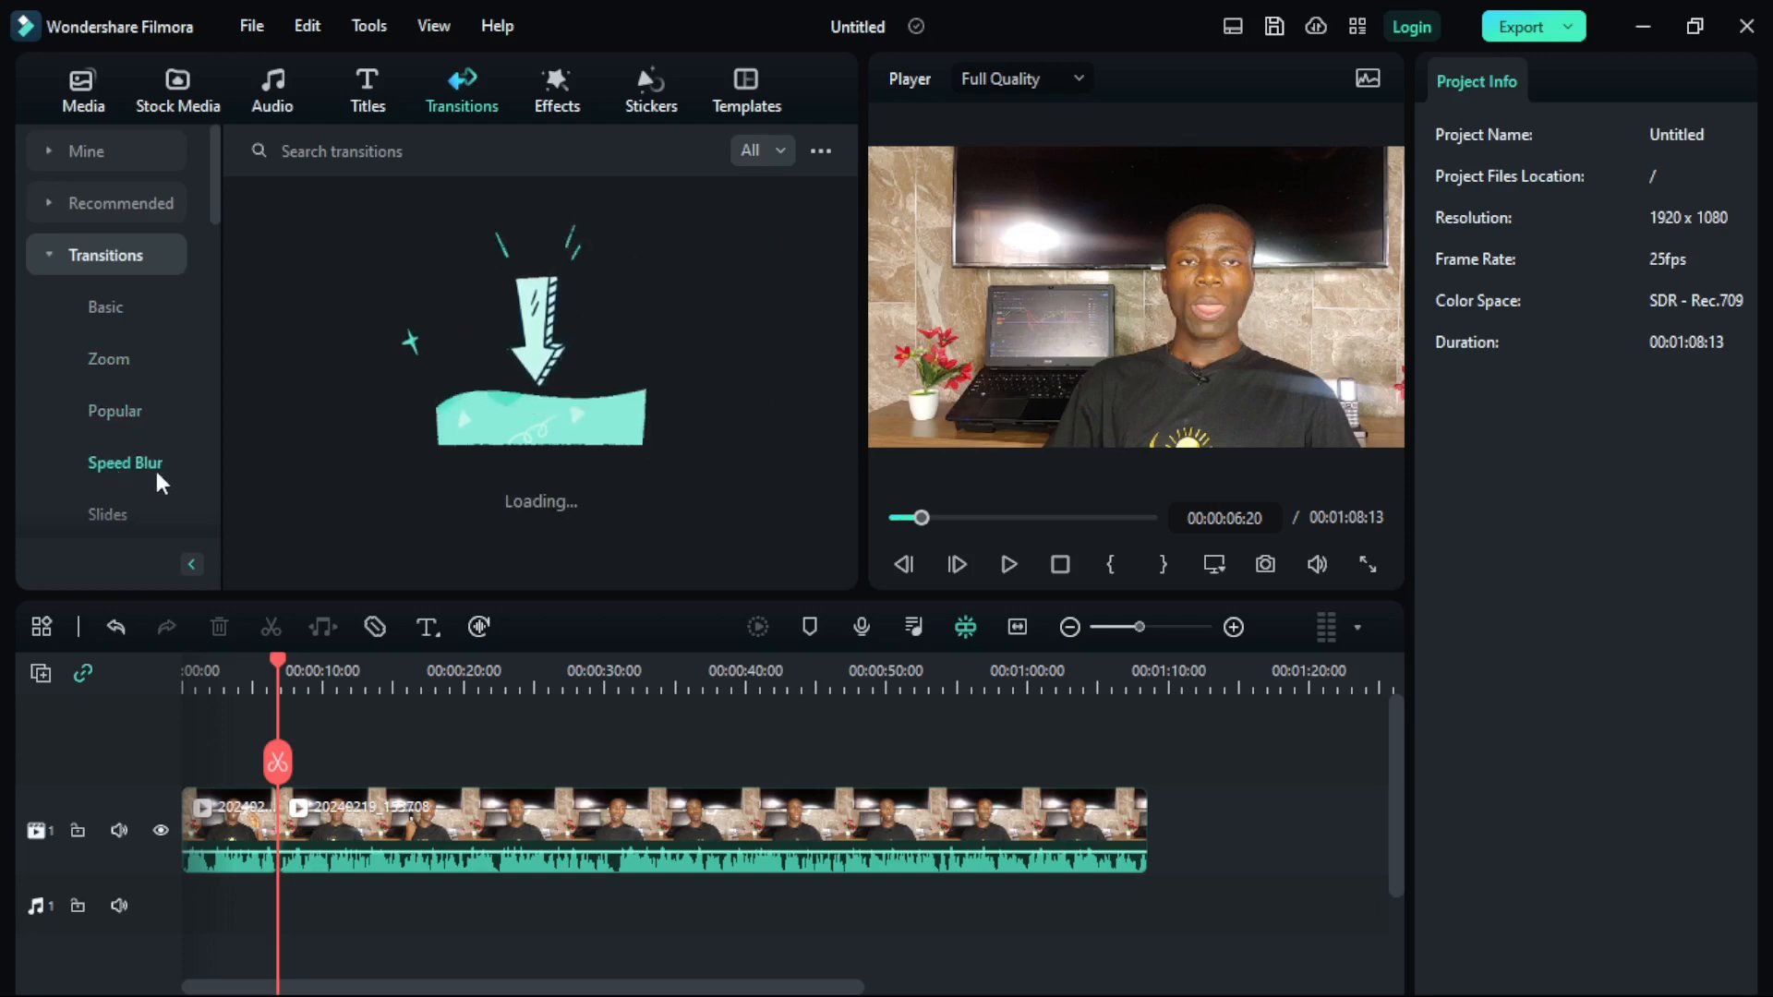
{"action": "scroll", "coordinate": [138, 466], "scroll_direction": "down", "scroll_amount": 10}
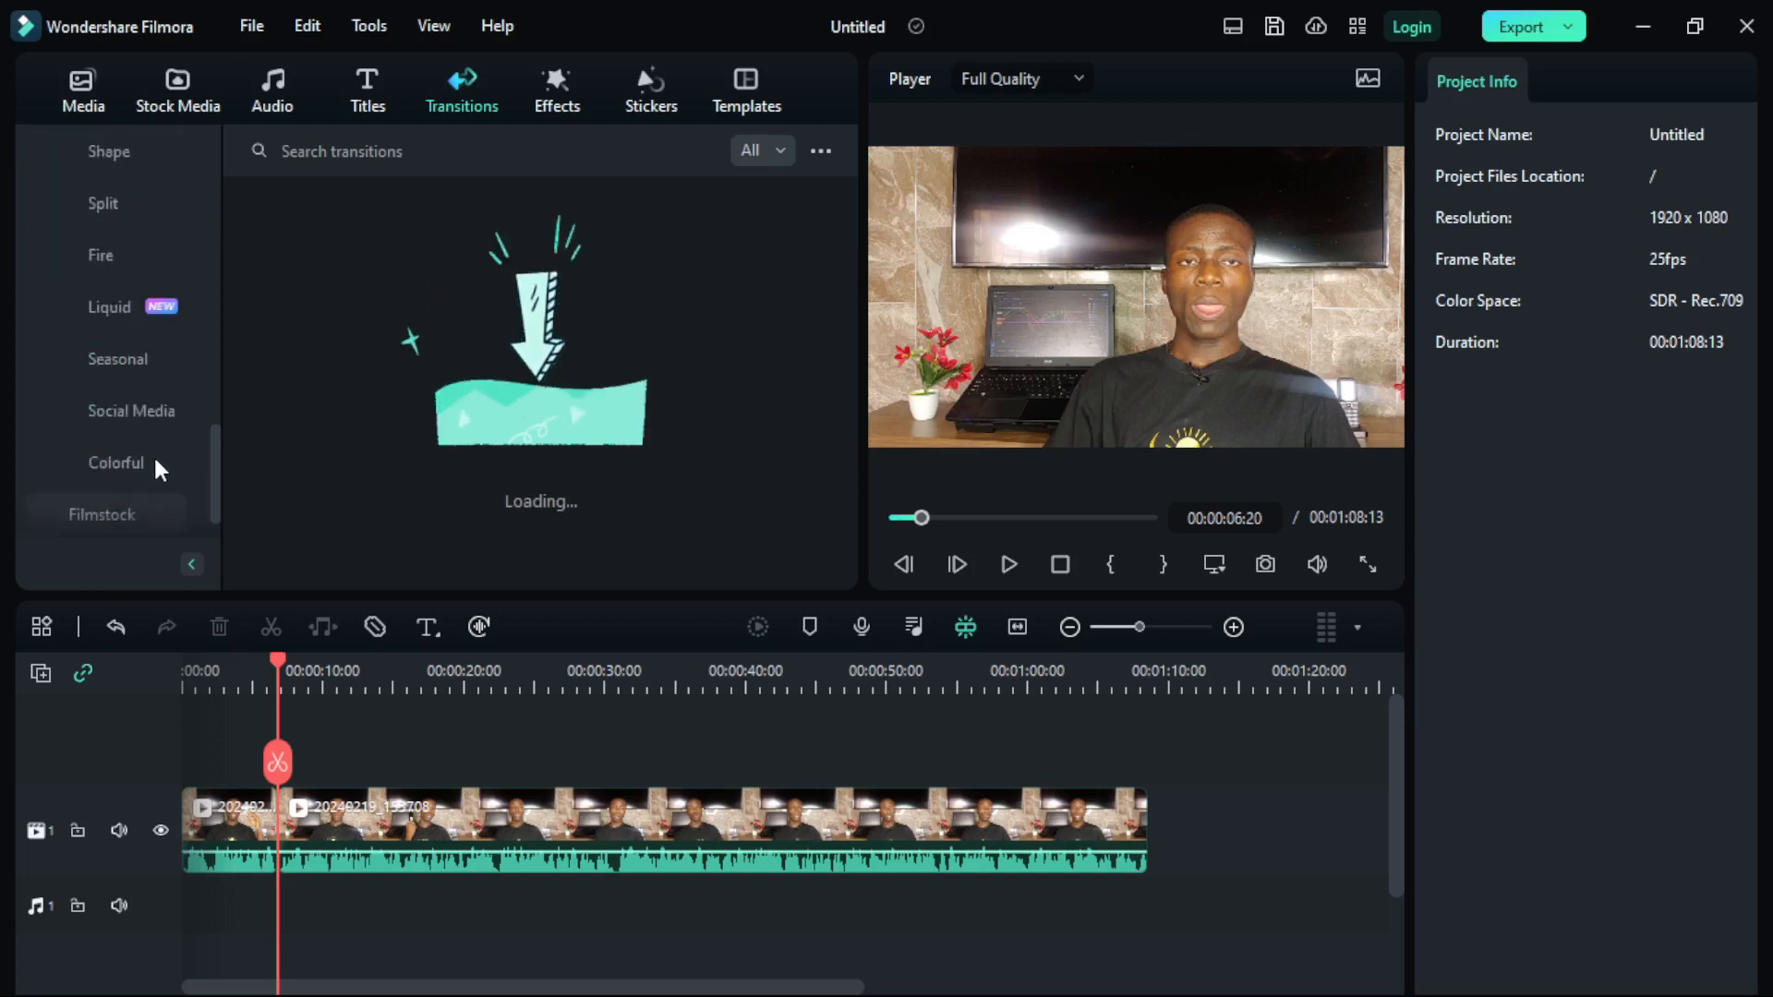
{"action": "scroll", "coordinate": [155, 456], "scroll_direction": "down", "scroll_amount": 1}
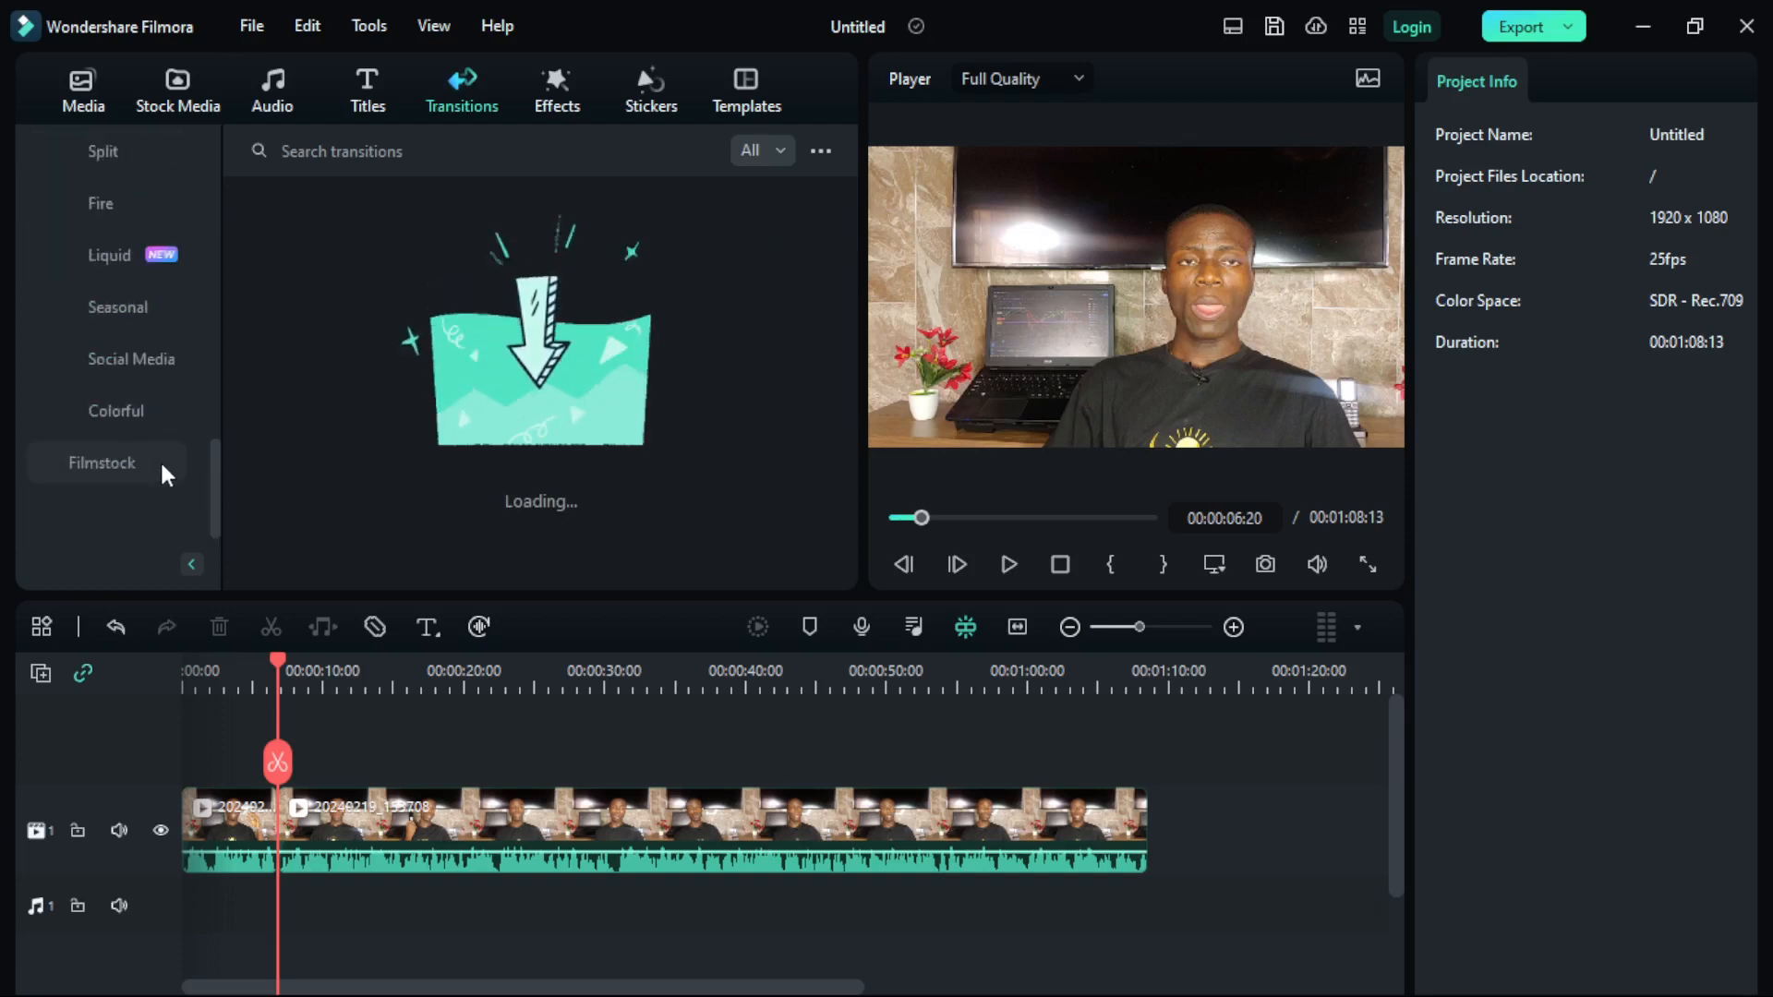
{"action": "left_click", "coordinate": [104, 464]}
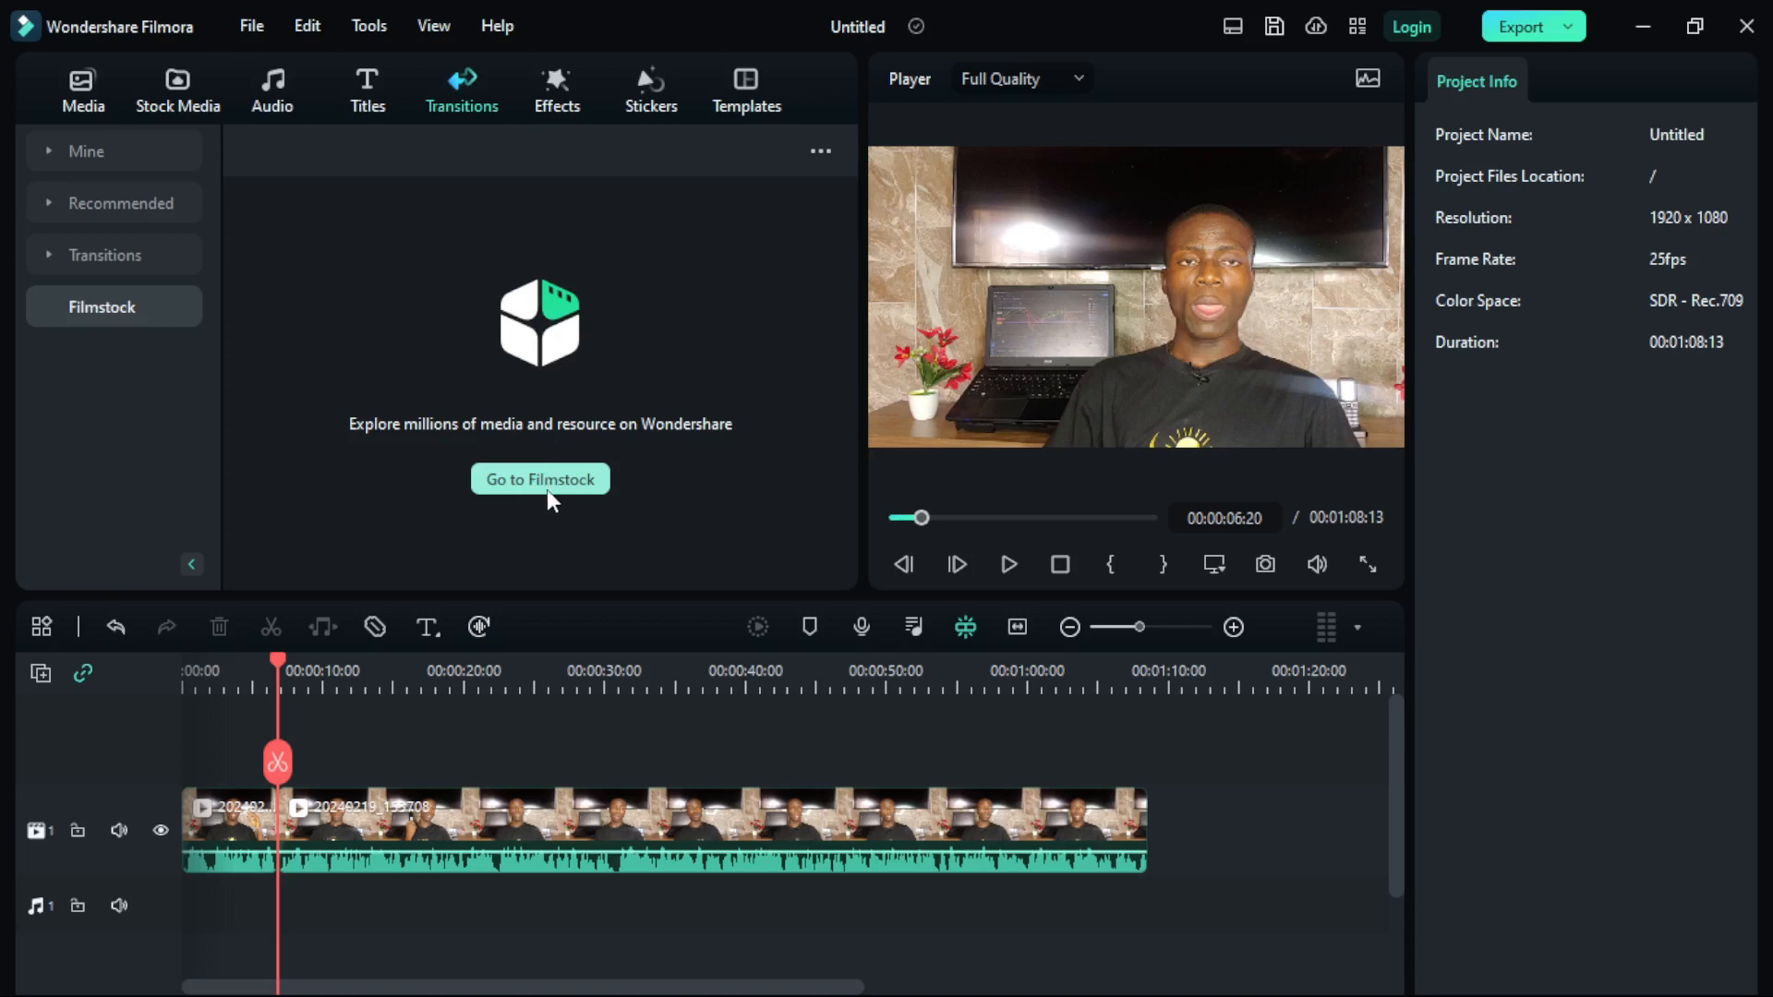
Add the downloaded Dissolve transition at the cut at 00:00:06:20 between the two clips and set its transition mode to Overlap
{"action": "left_click", "coordinate": [124, 166]}
{"action": "left_click", "coordinate": [140, 258]}
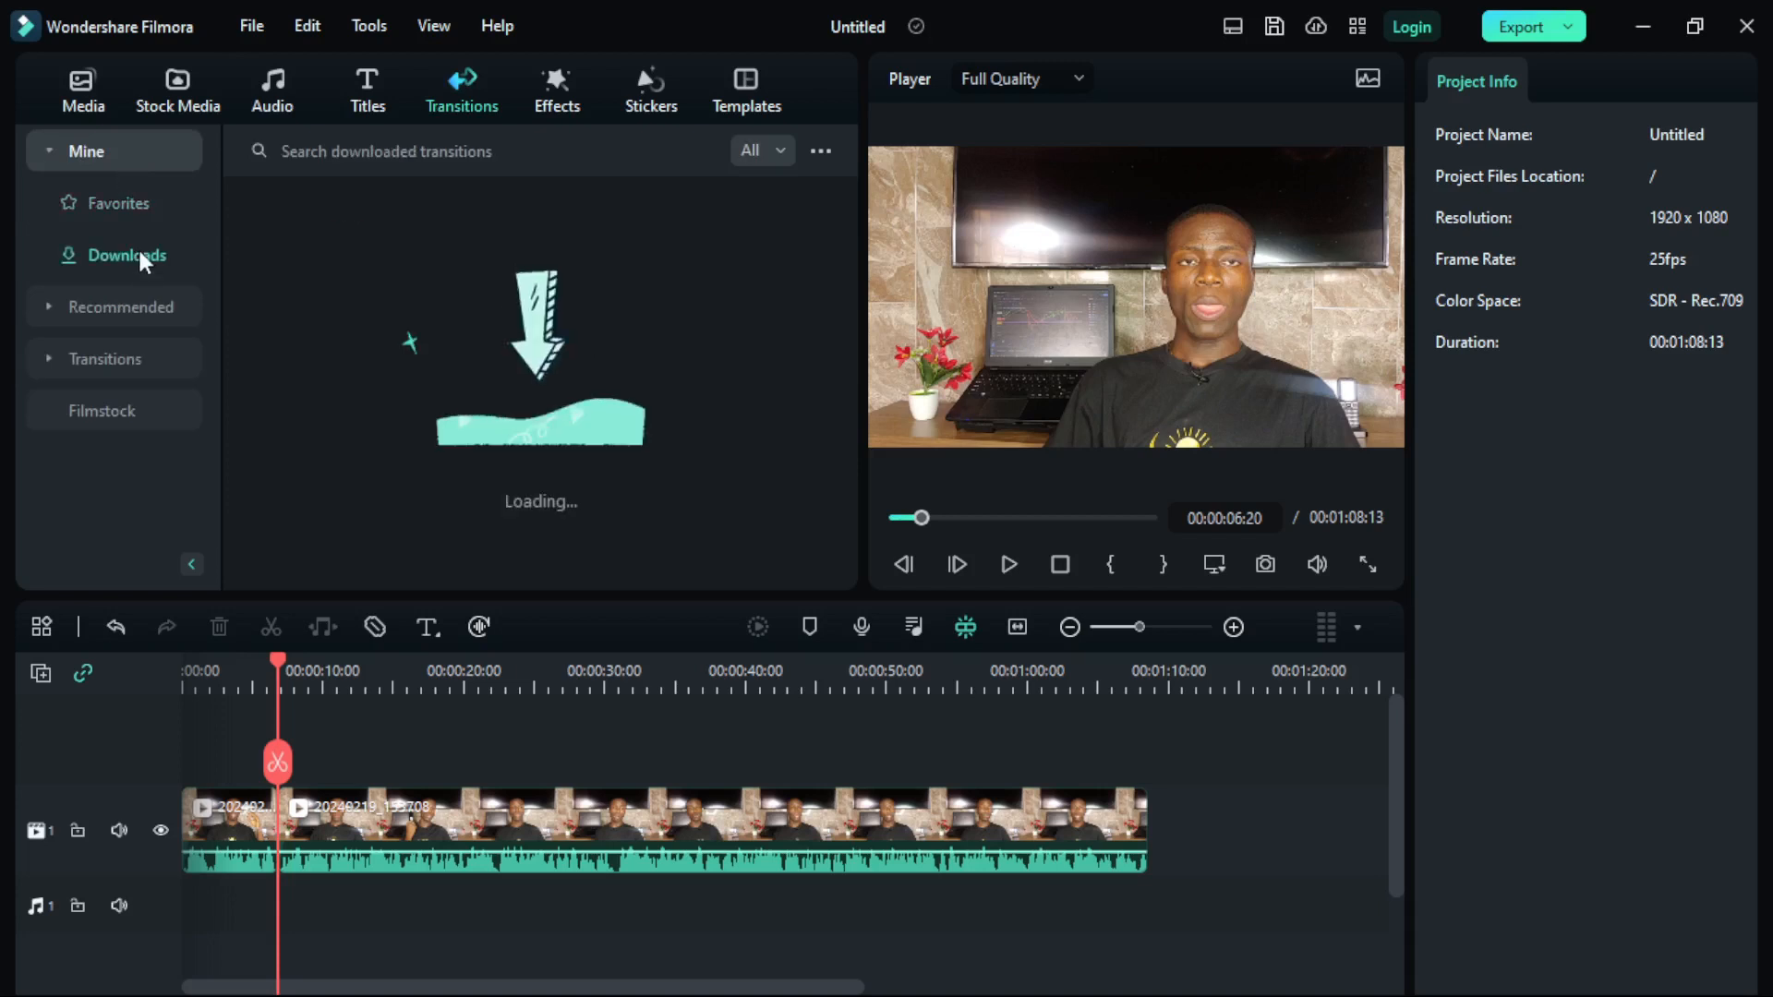
{"action": "mouse_move", "coordinate": [268, 286]}
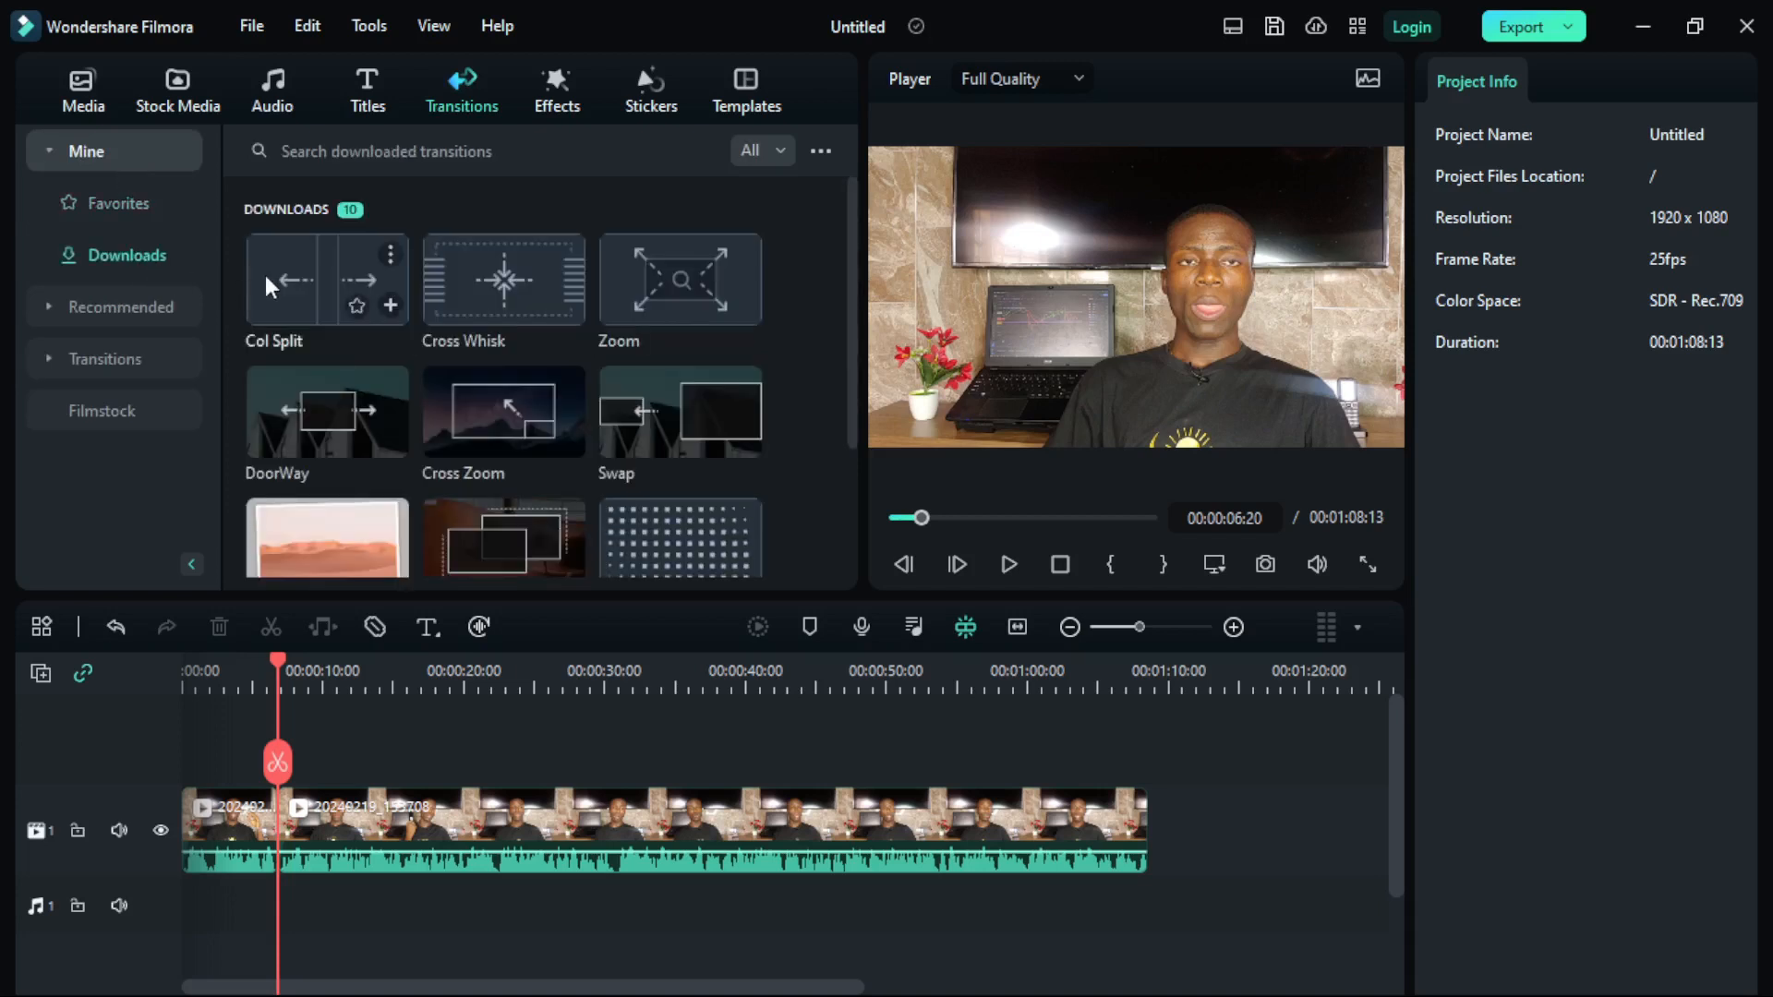
{"action": "scroll", "coordinate": [264, 275], "scroll_direction": "down", "scroll_amount": 2}
{"action": "mouse_move", "coordinate": [390, 456]}
{"action": "scroll", "coordinate": [389, 456], "scroll_direction": "down", "scroll_amount": 1}
{"action": "left_click_drag", "start_coordinate": [651, 353], "coordinate": [280, 839]}
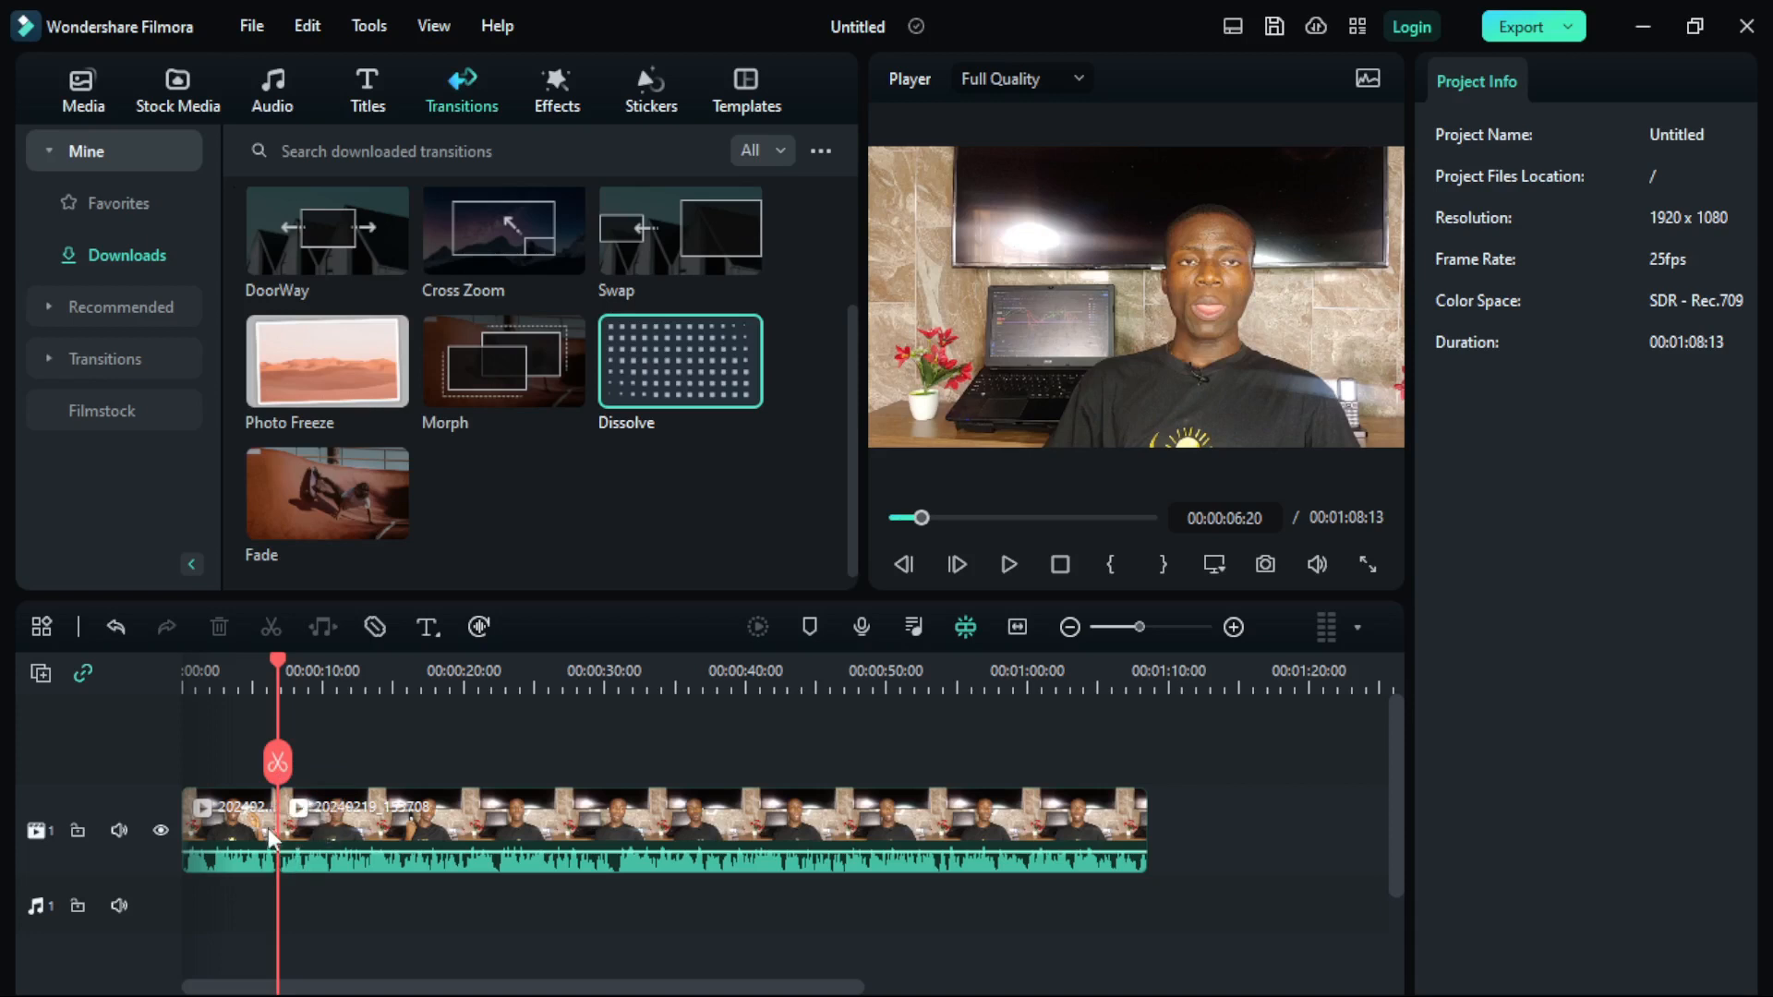
{"action": "left_click", "coordinate": [267, 827]}
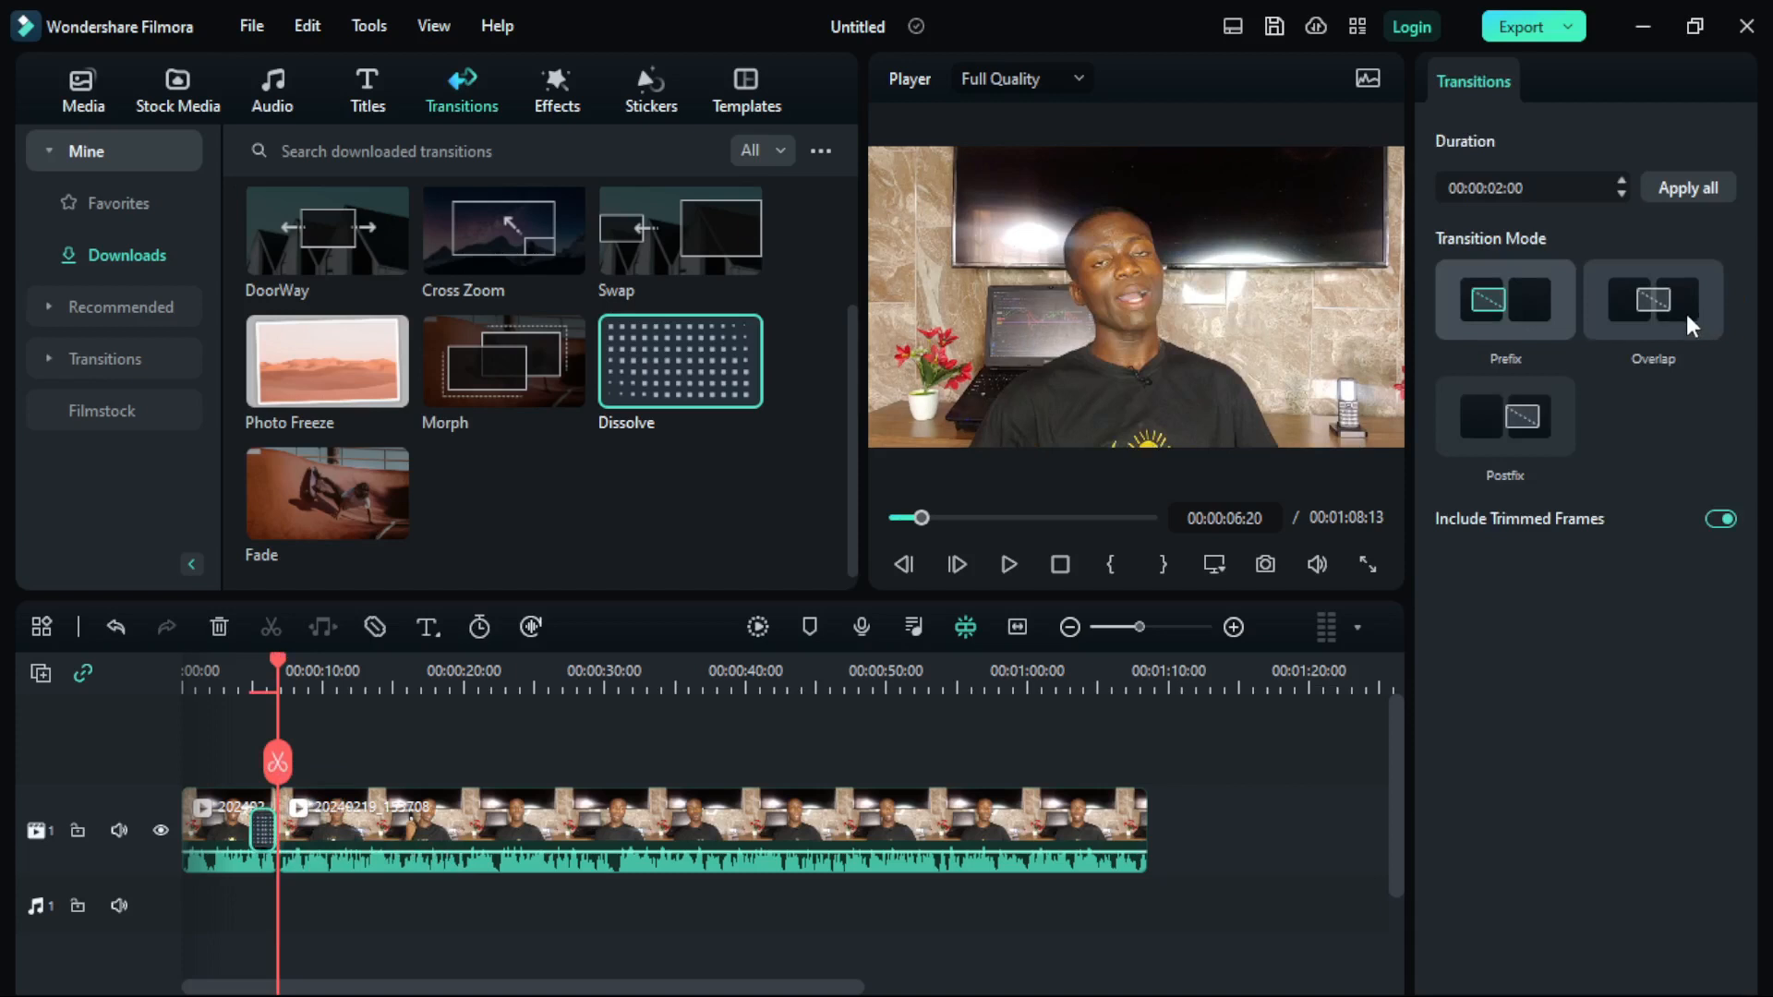
{"action": "left_click", "coordinate": [1673, 340]}
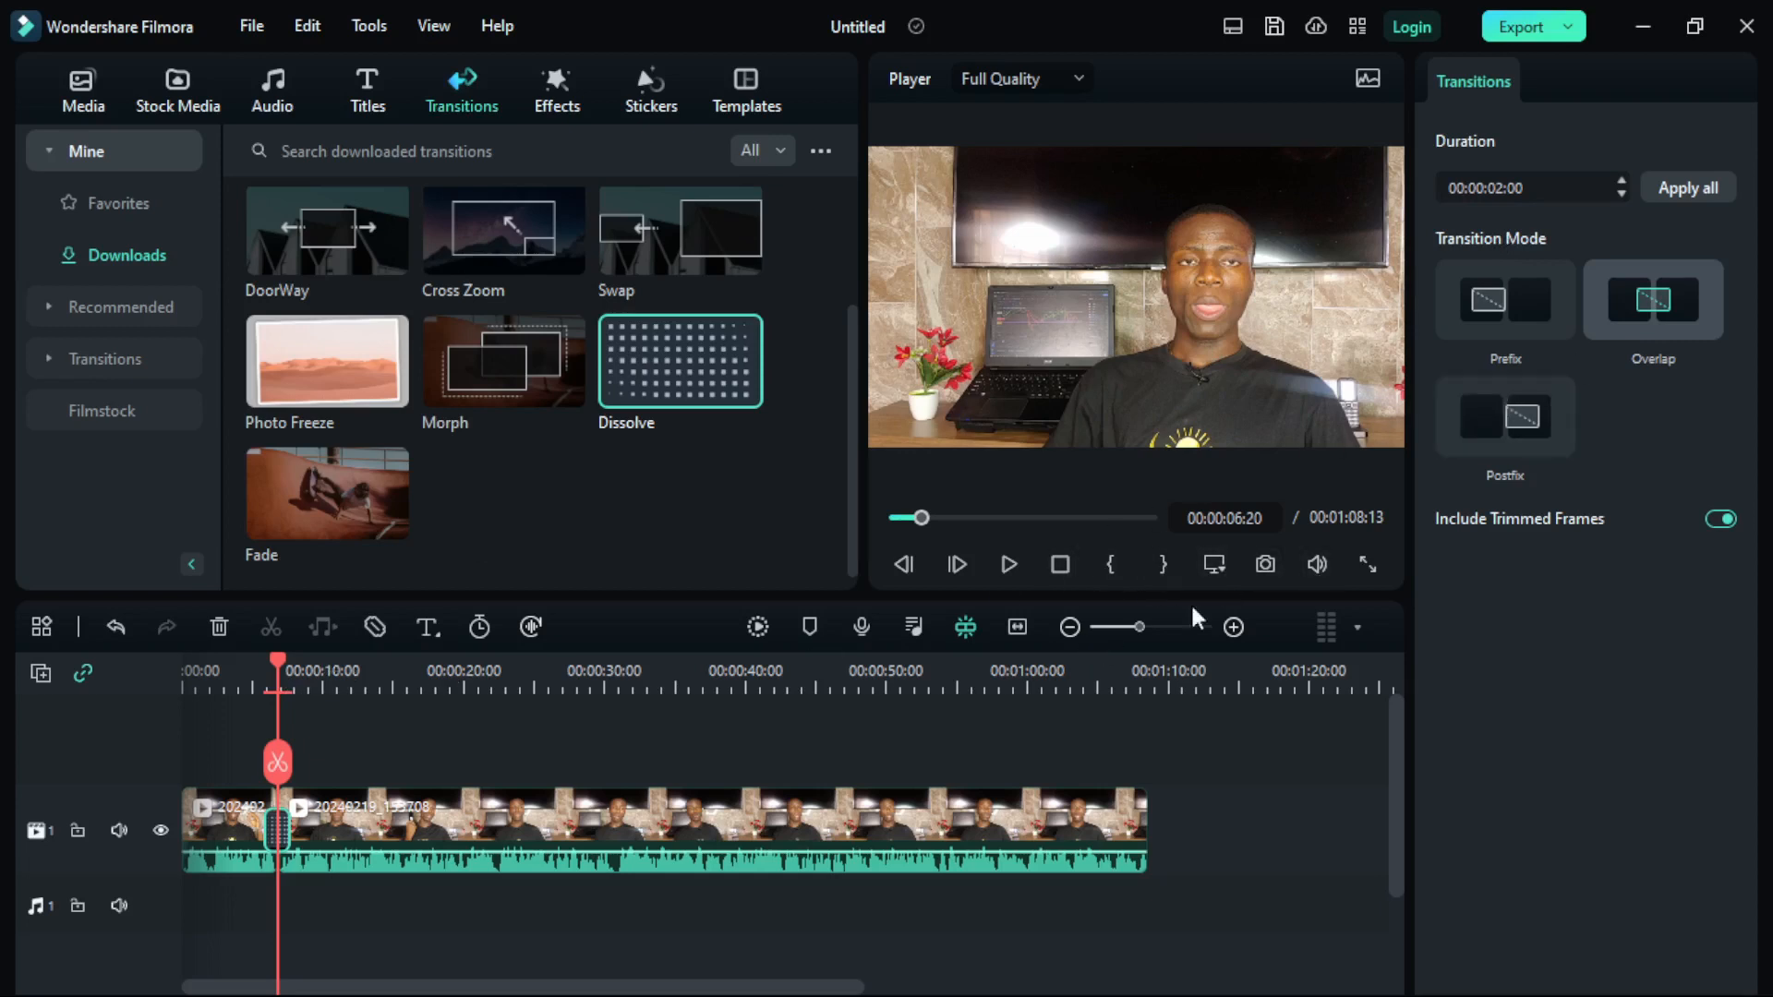
Lower the player volume and play the video from near the timeline's start to preview the Dissolve transition
{"action": "mouse_move", "coordinate": [1317, 562]}
{"action": "left_click_drag", "start_coordinate": [1316, 467], "coordinate": [1320, 590]}
{"action": "left_click", "coordinate": [1011, 565]}
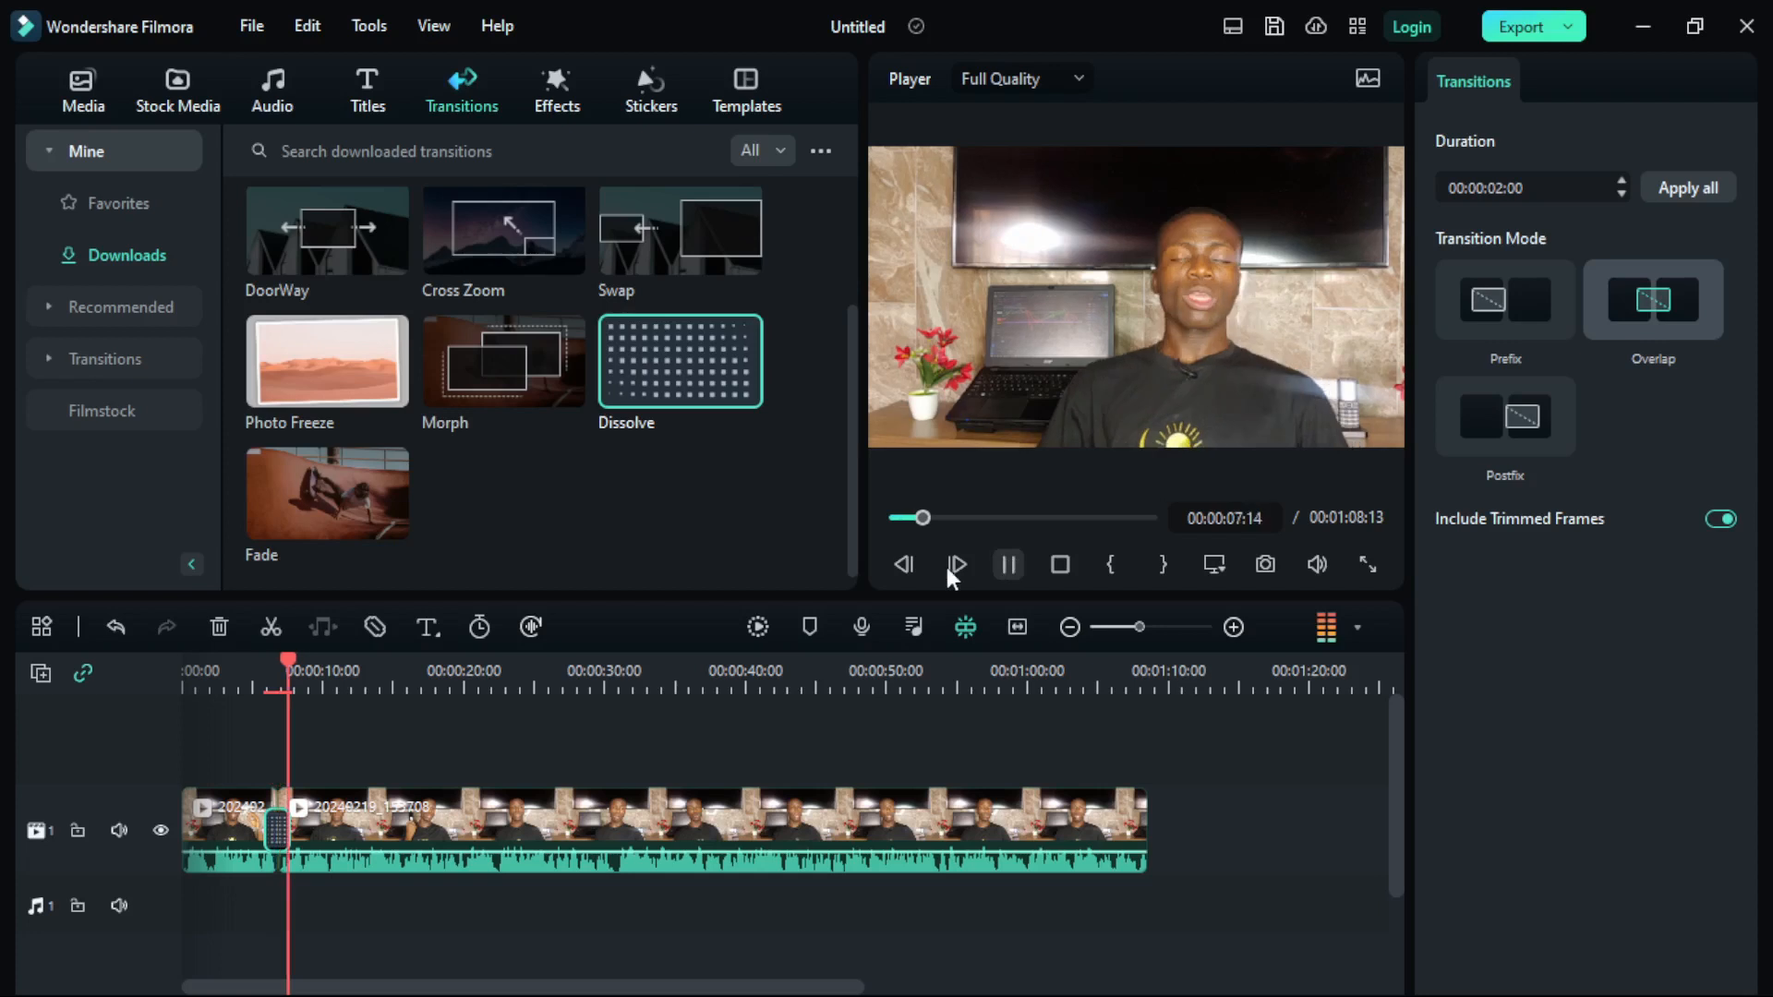
{"action": "left_click", "coordinate": [187, 672]}
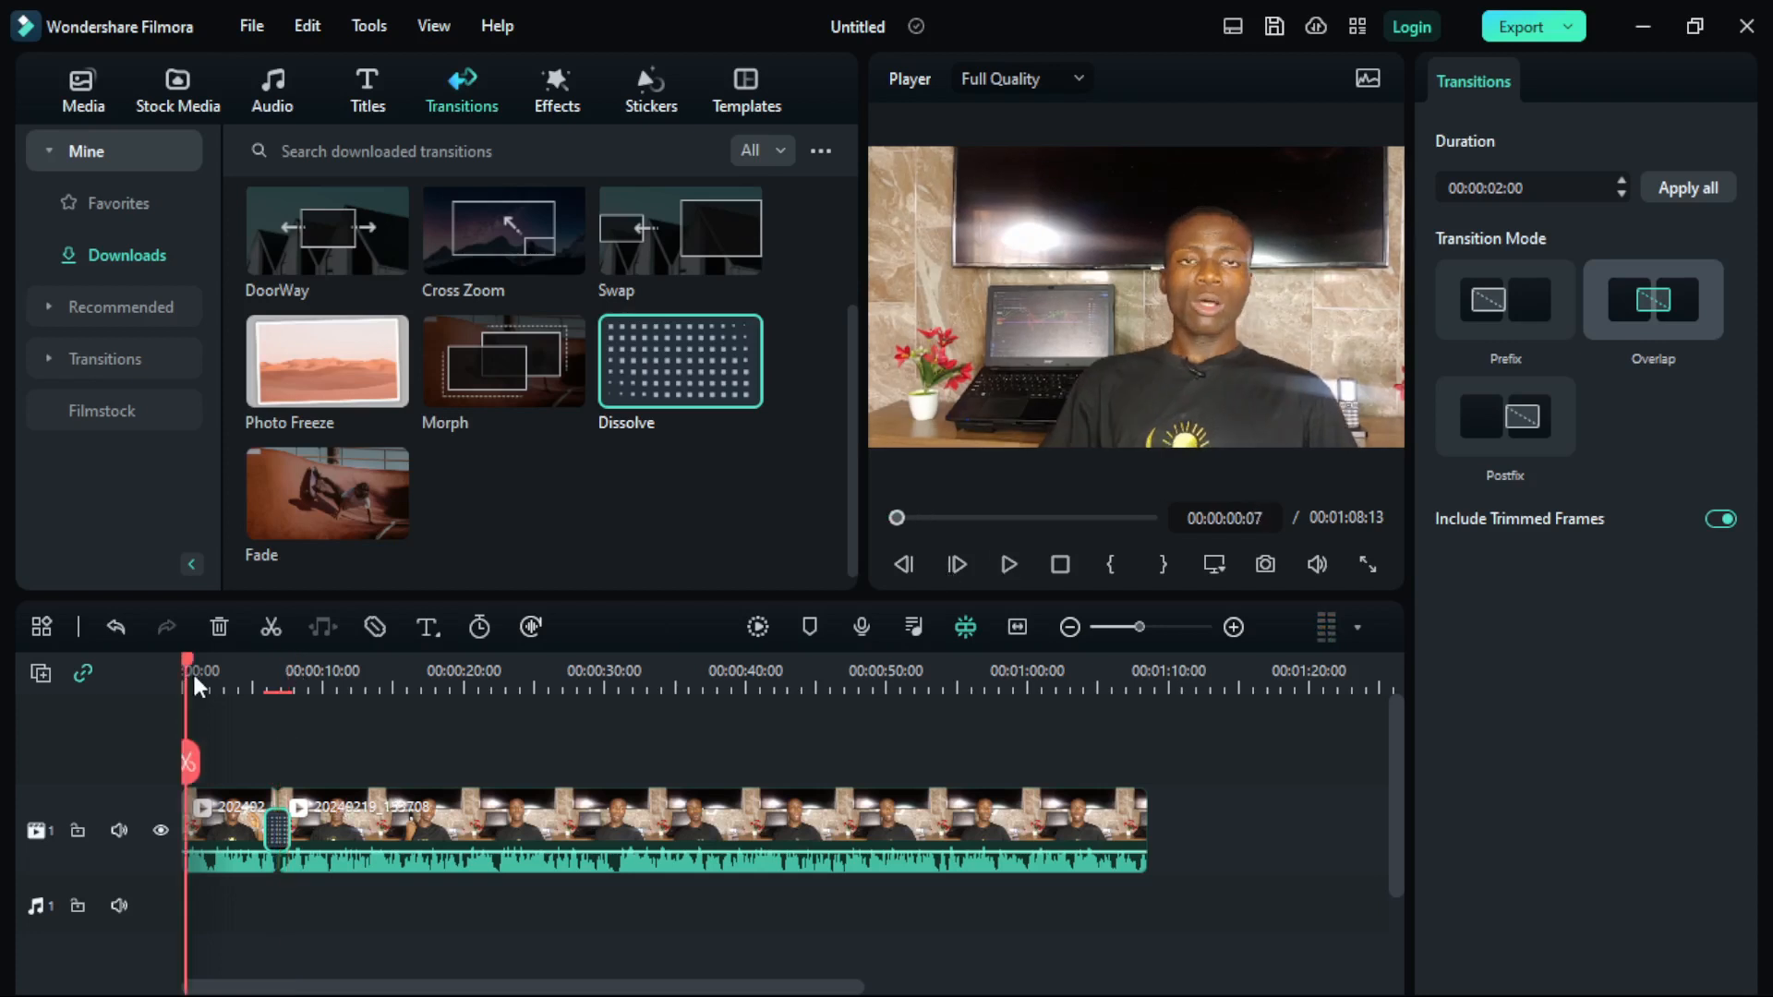
{"action": "left_click", "coordinate": [1008, 565]}
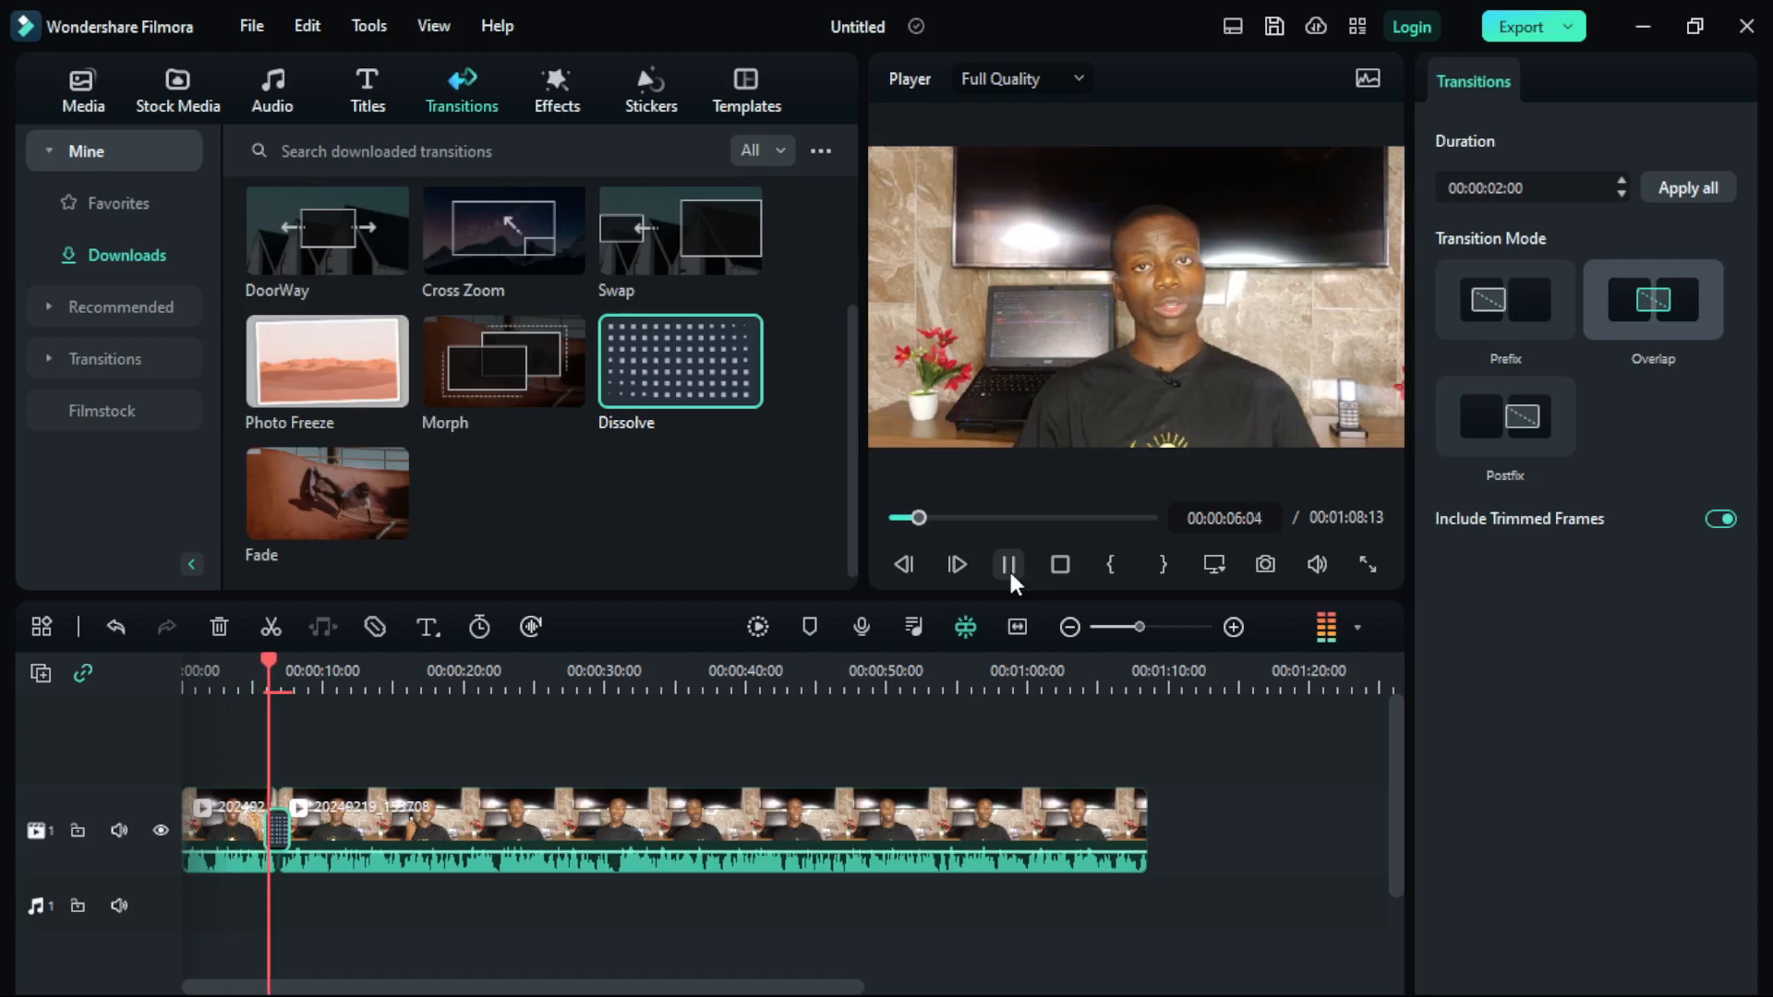
Stop the playback just past the Dissolve transition and clear the timeline selection
{"action": "left_click", "coordinate": [1009, 565]}
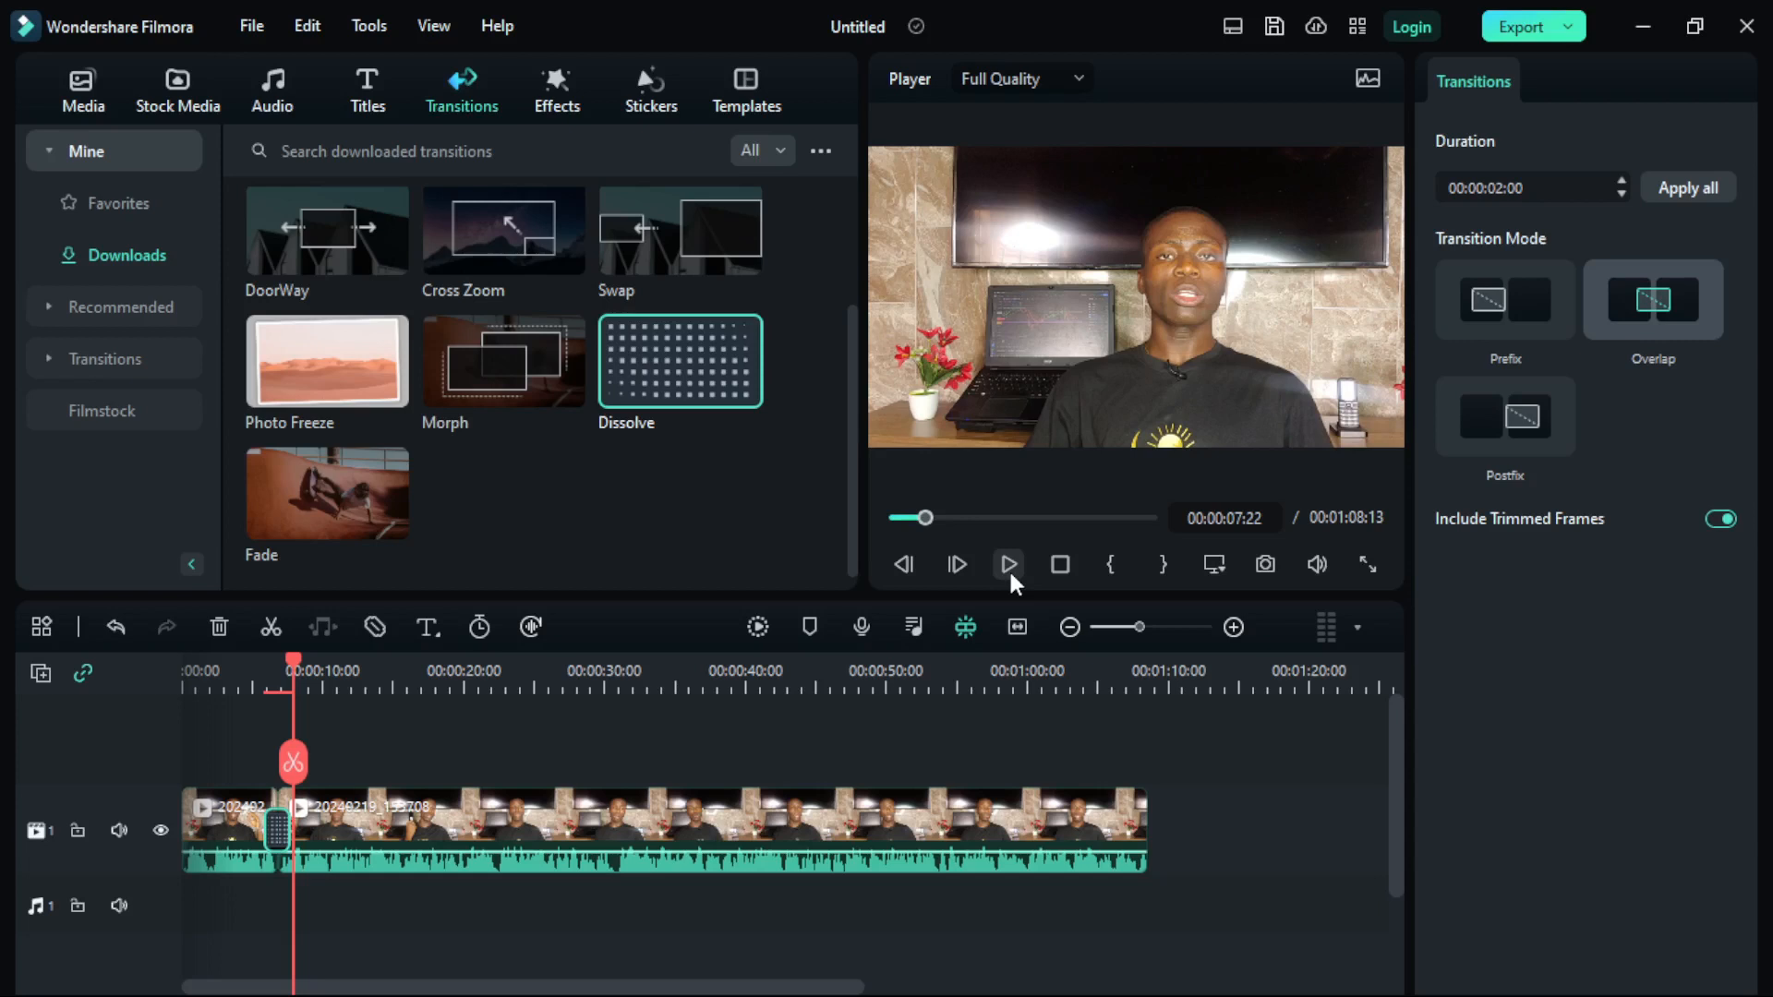
{"action": "scroll", "coordinate": [1321, 888], "scroll_direction": "down", "scroll_amount": 1}
{"action": "left_click", "coordinate": [1071, 890]}
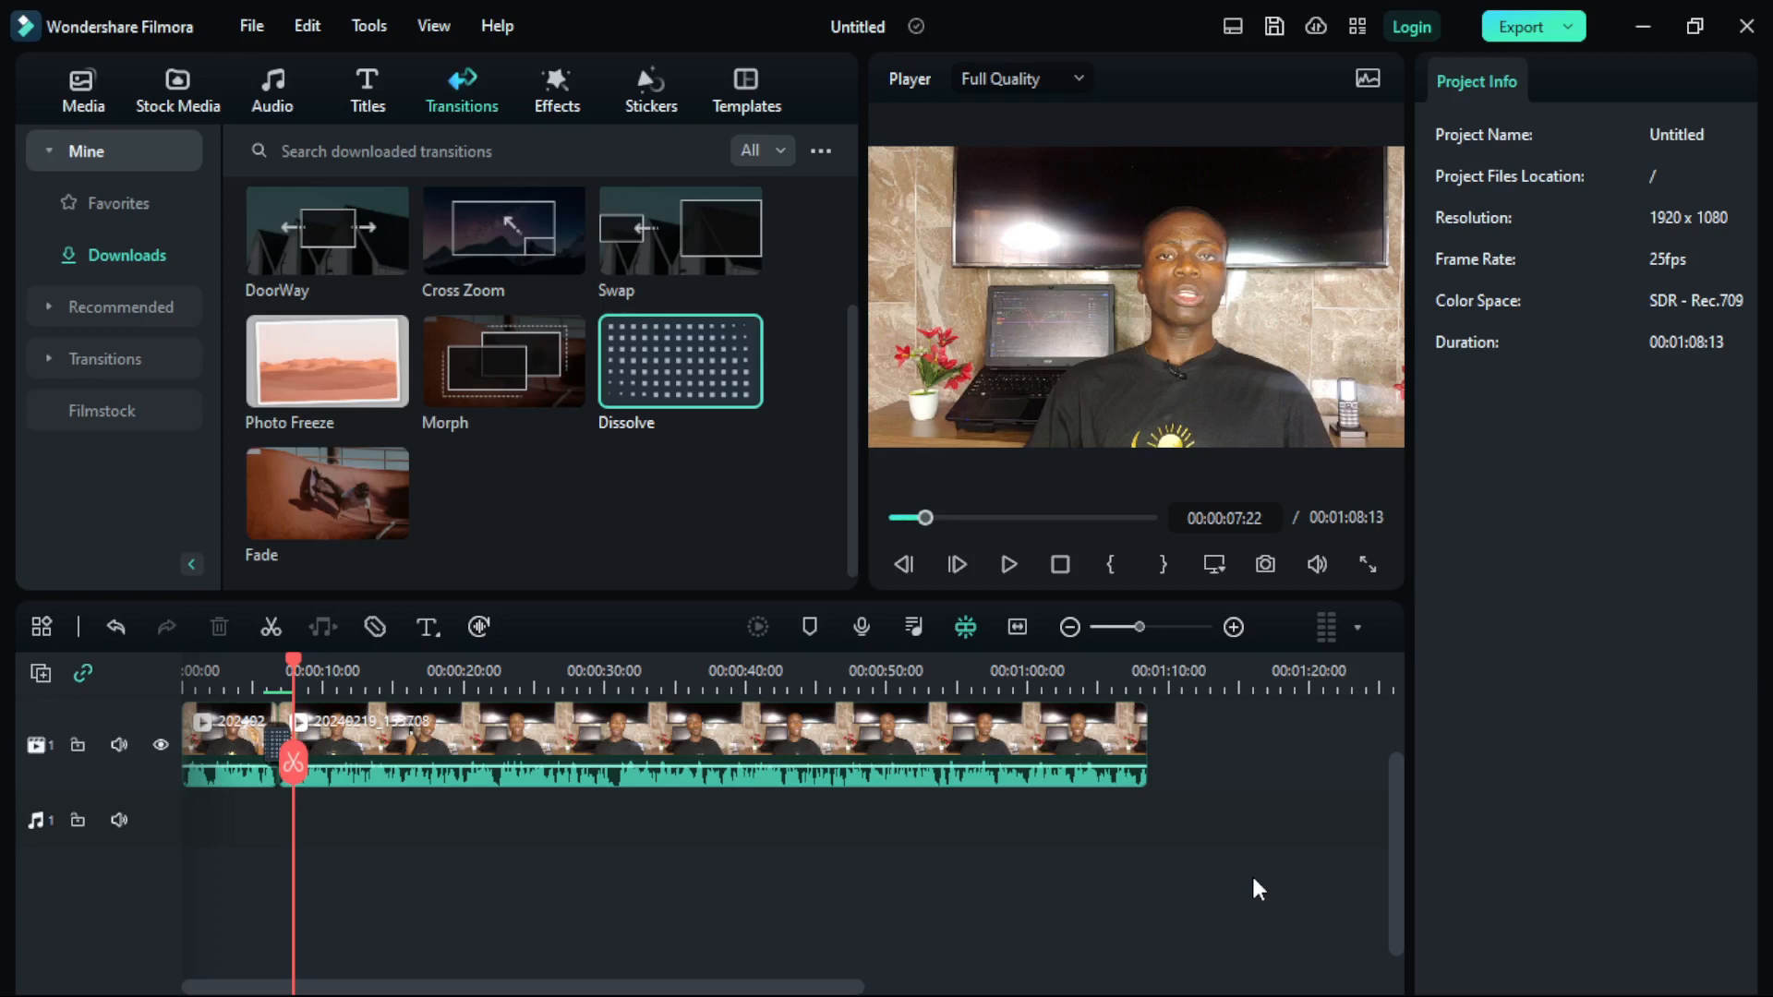
Look at the player's playback quality options and keep Full Quality
{"action": "left_click", "coordinate": [1013, 79]}
{"action": "left_click", "coordinate": [1000, 169]}
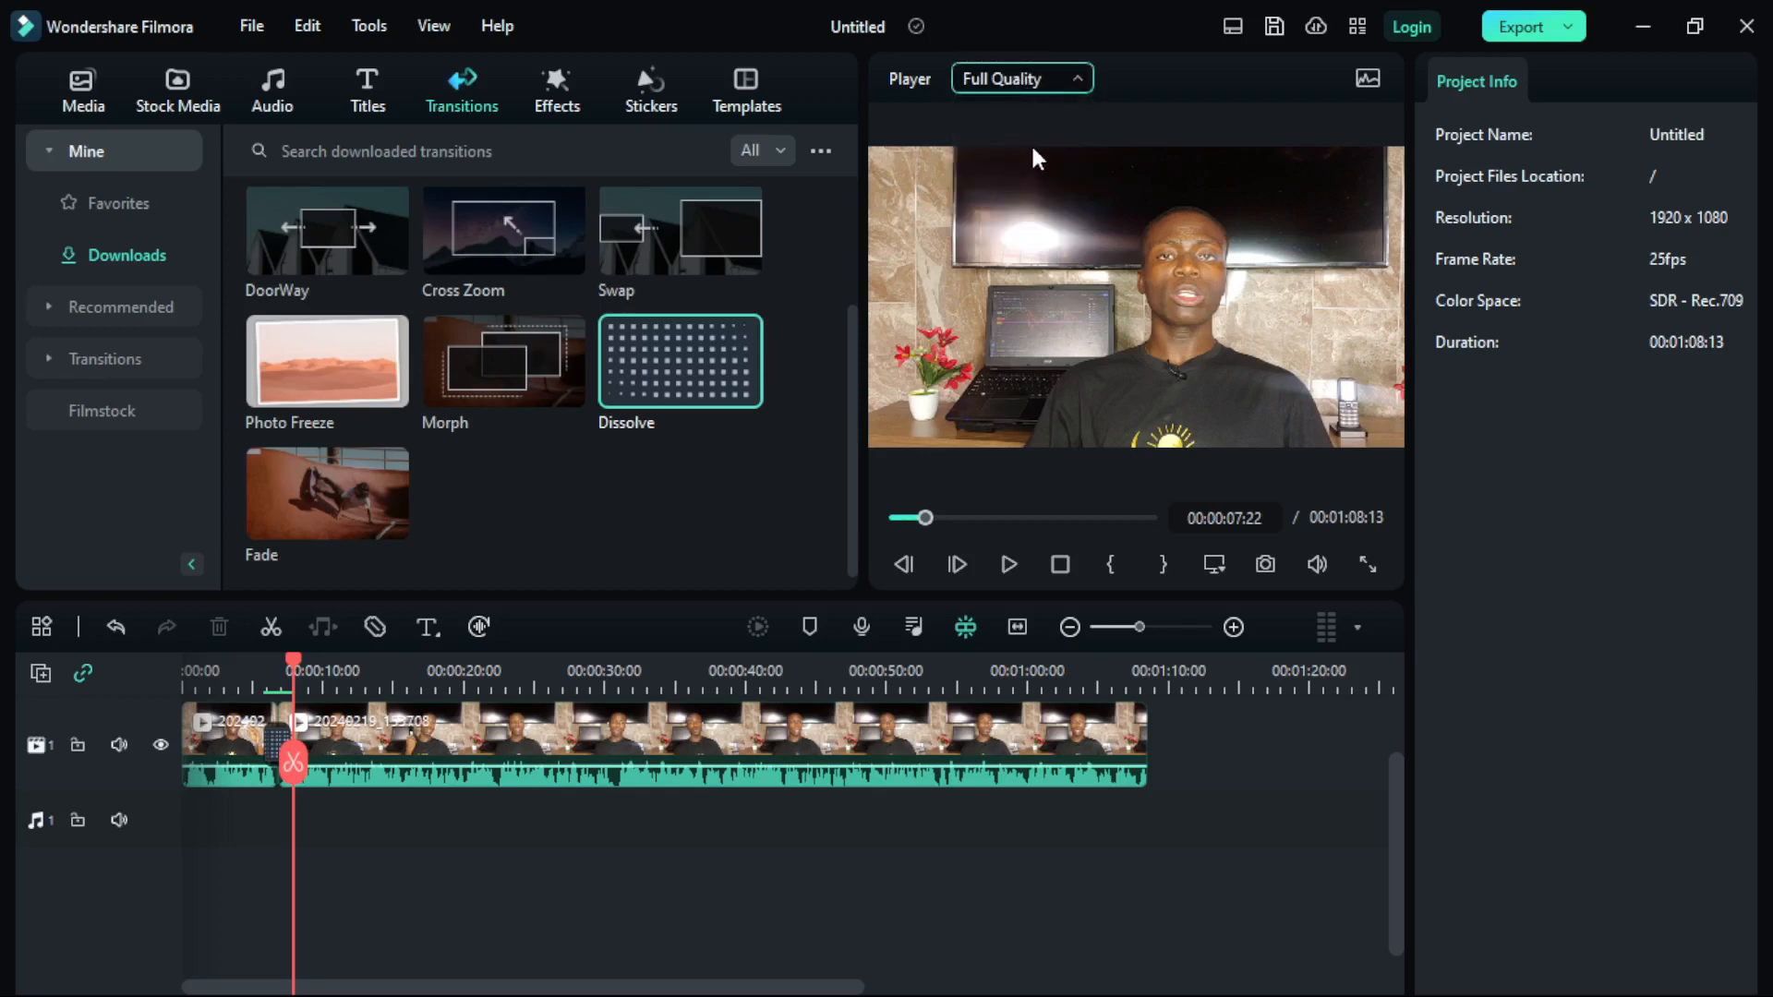
{"action": "left_click", "coordinate": [1027, 79]}
{"action": "left_click", "coordinate": [1027, 88]}
{"action": "left_click", "coordinate": [1042, 121]}
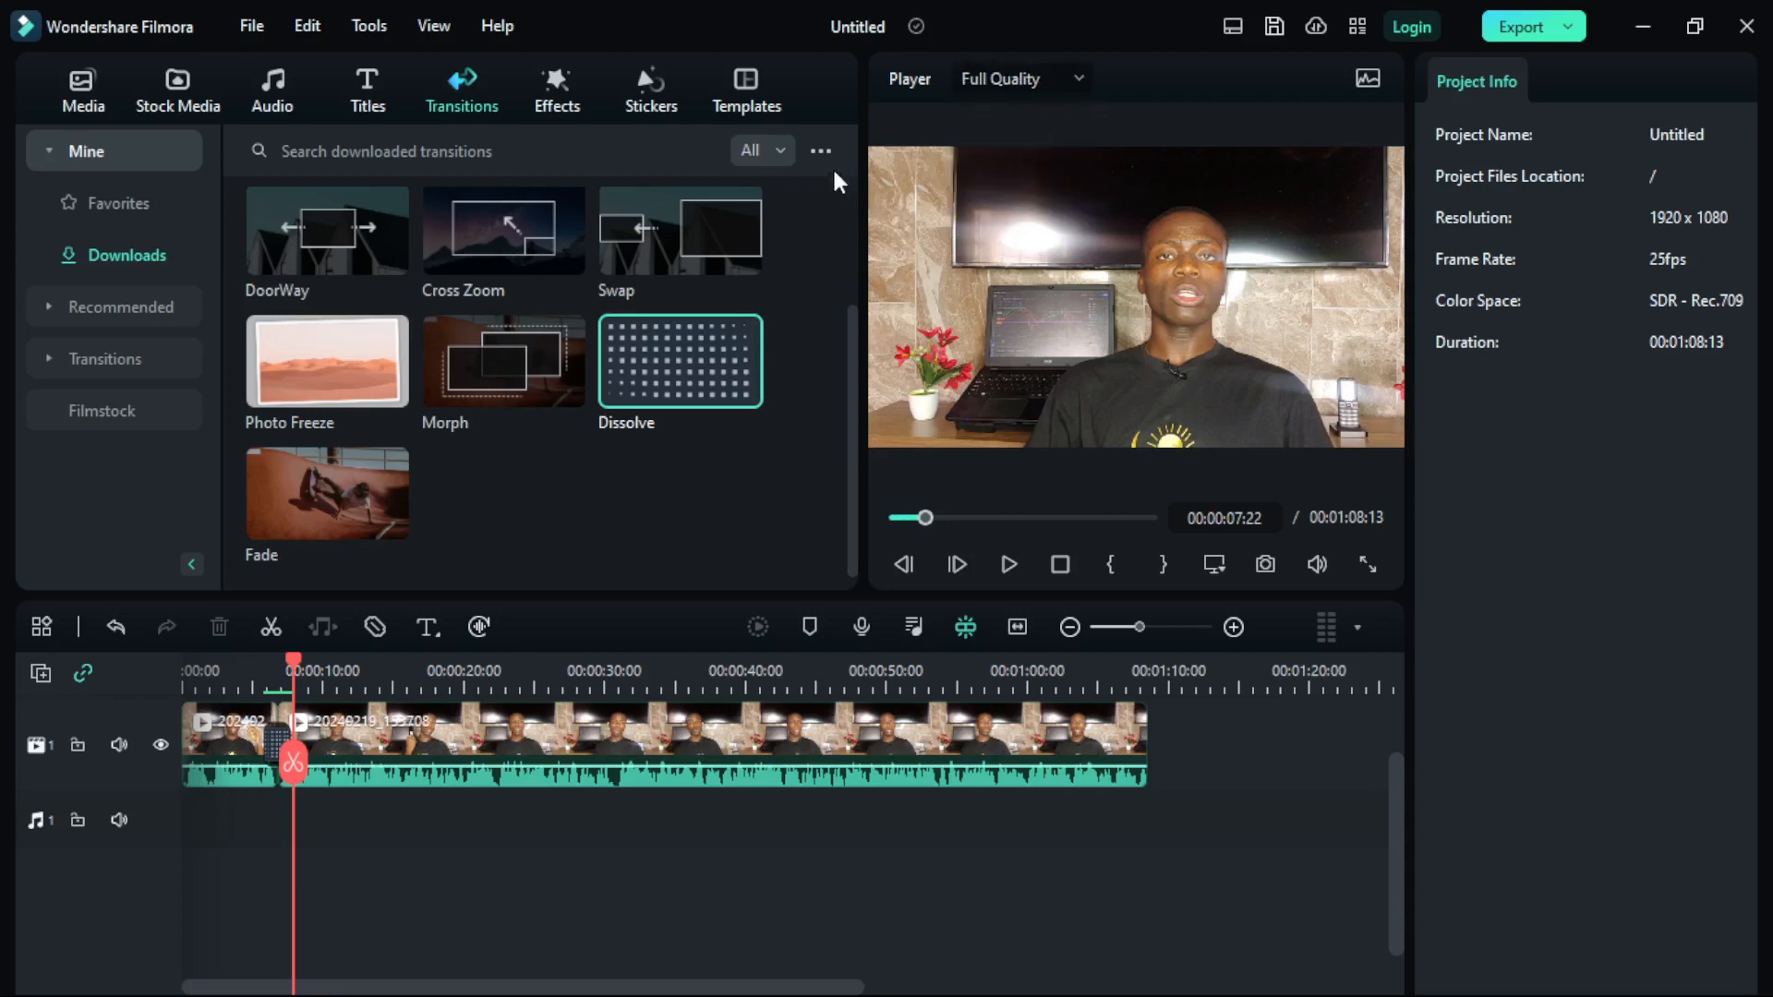
Replay the video from shortly before the first cut to check the Dissolve transition again
{"action": "left_click_drag", "start_coordinate": [298, 652], "coordinate": [240, 668]}
{"action": "left_click", "coordinate": [1008, 564]}
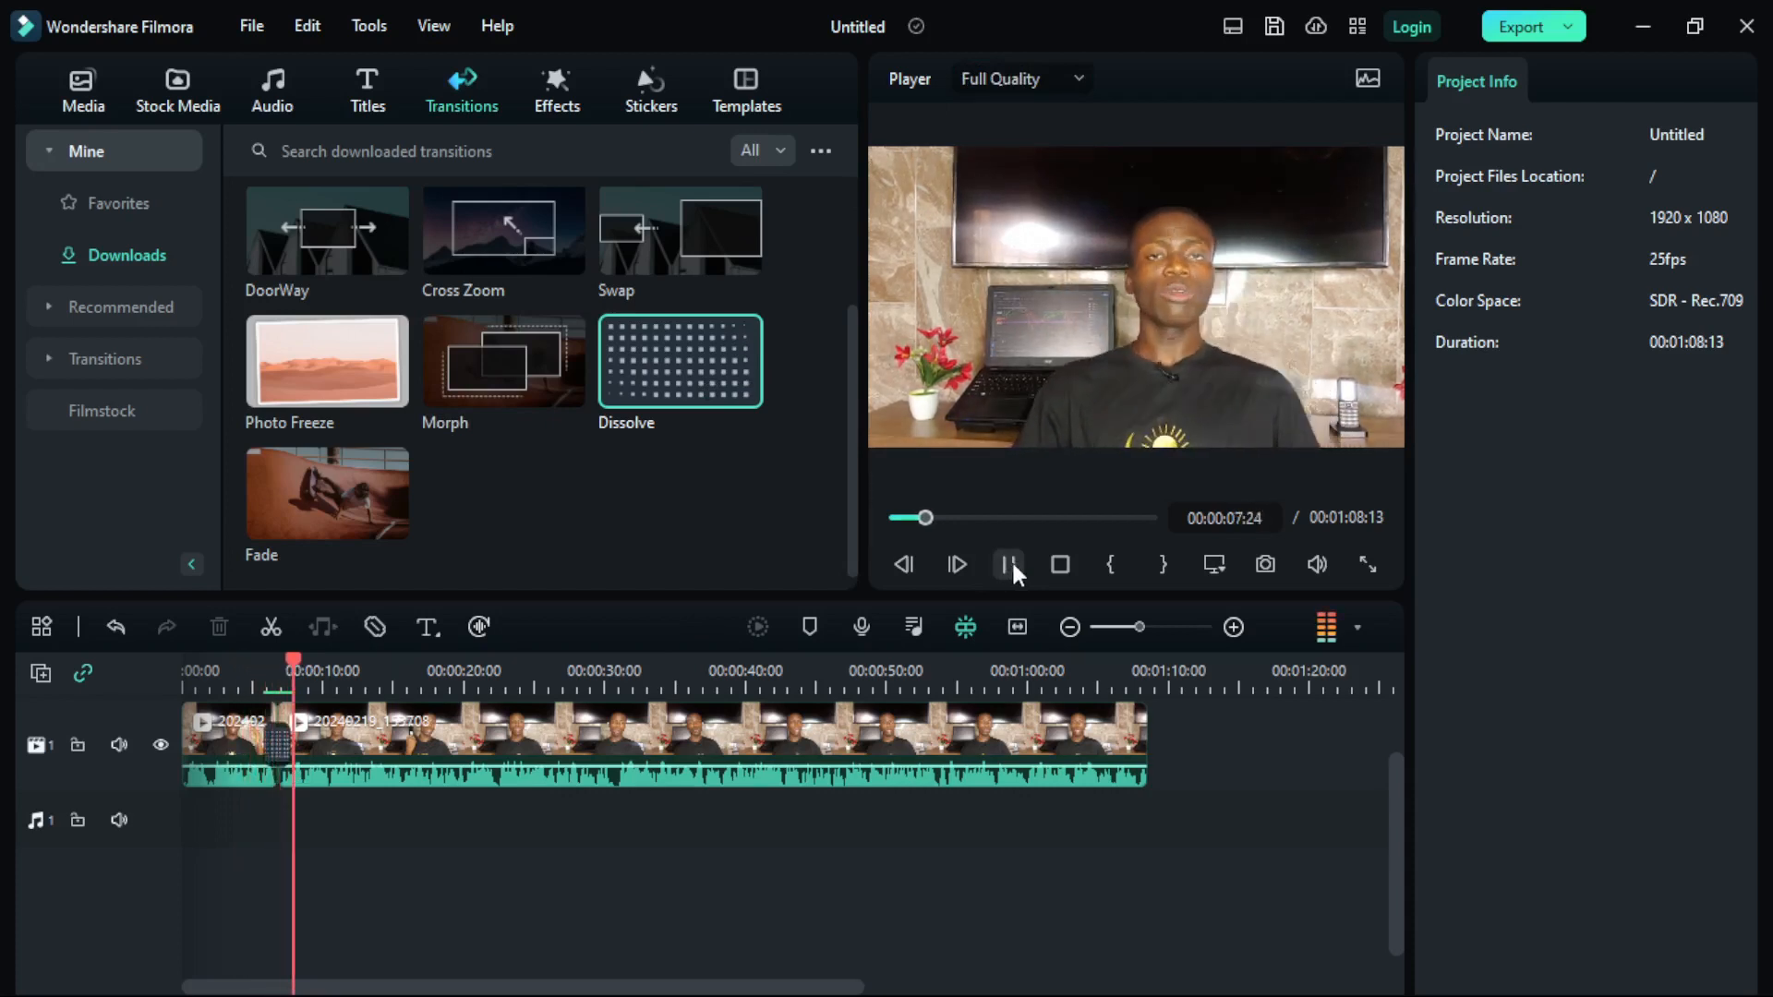
{"action": "left_click", "coordinate": [1013, 563]}
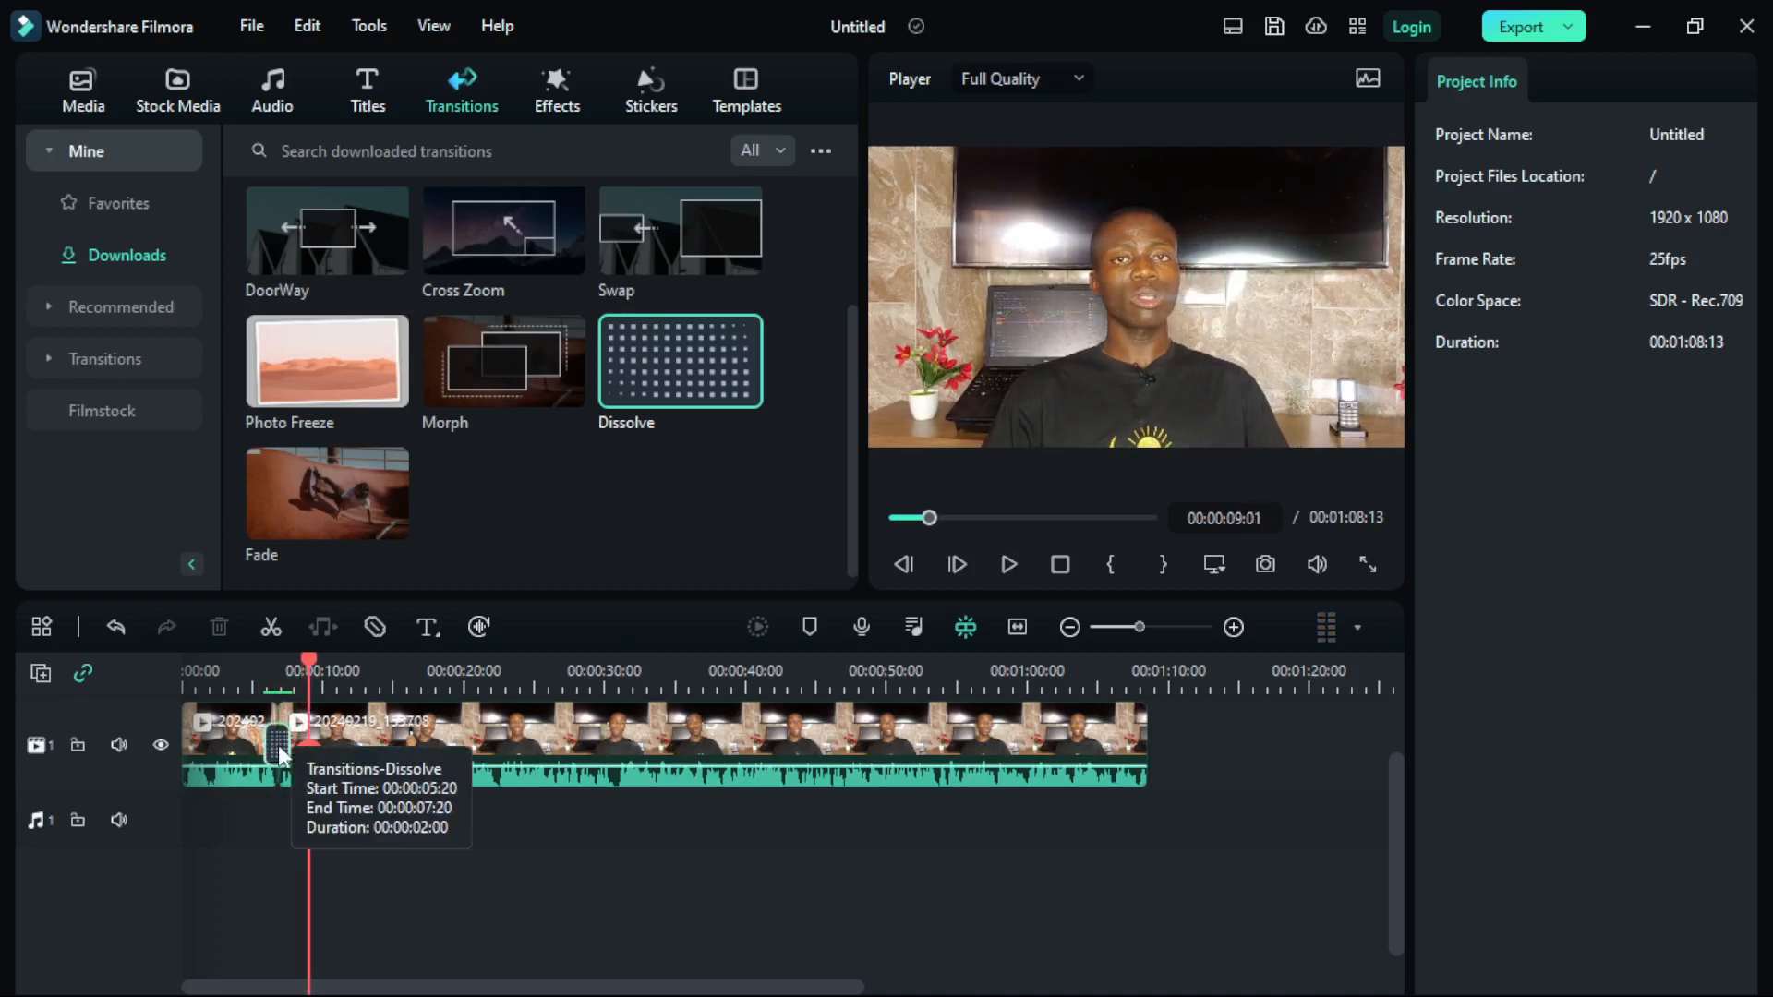
Move the Dissolve transition entirely before the cut in Prefix mode and replace it with the downloaded Photo Freeze transition
{"action": "left_click", "coordinate": [277, 744]}
{"action": "left_click_drag", "start_coordinate": [263, 744], "coordinate": [264, 745]}
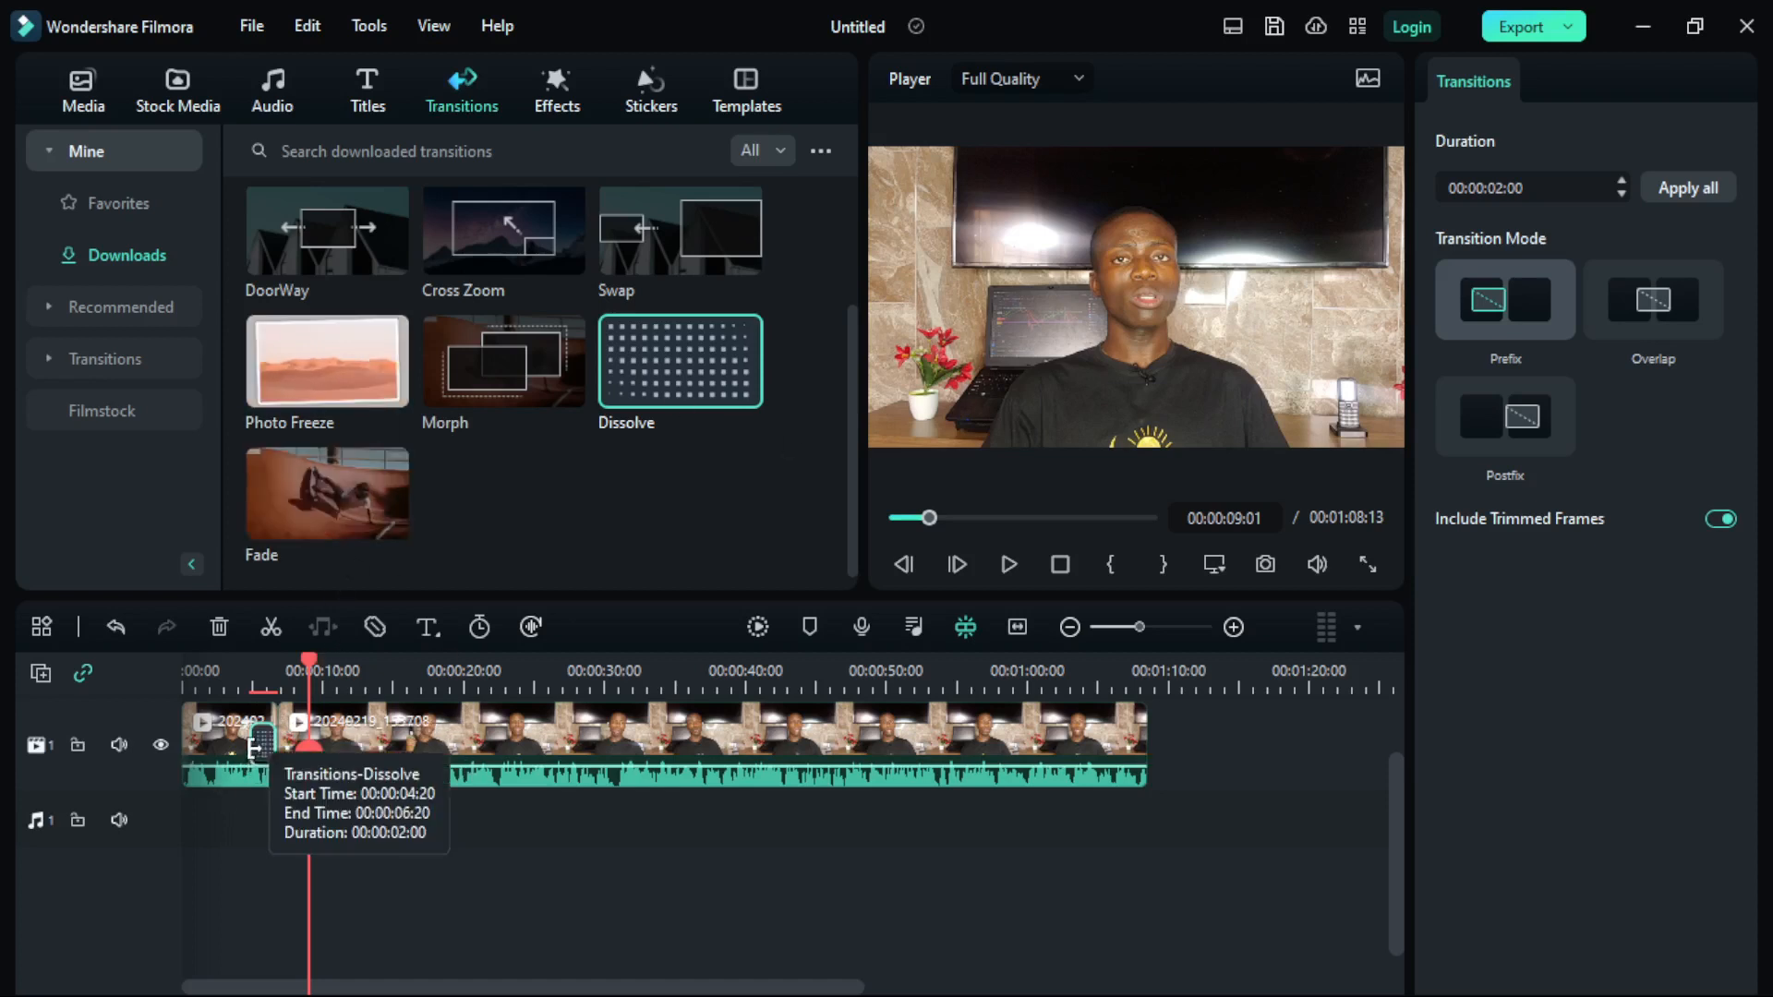
{"action": "left_click_drag", "start_coordinate": [312, 363], "coordinate": [1168, 780]}
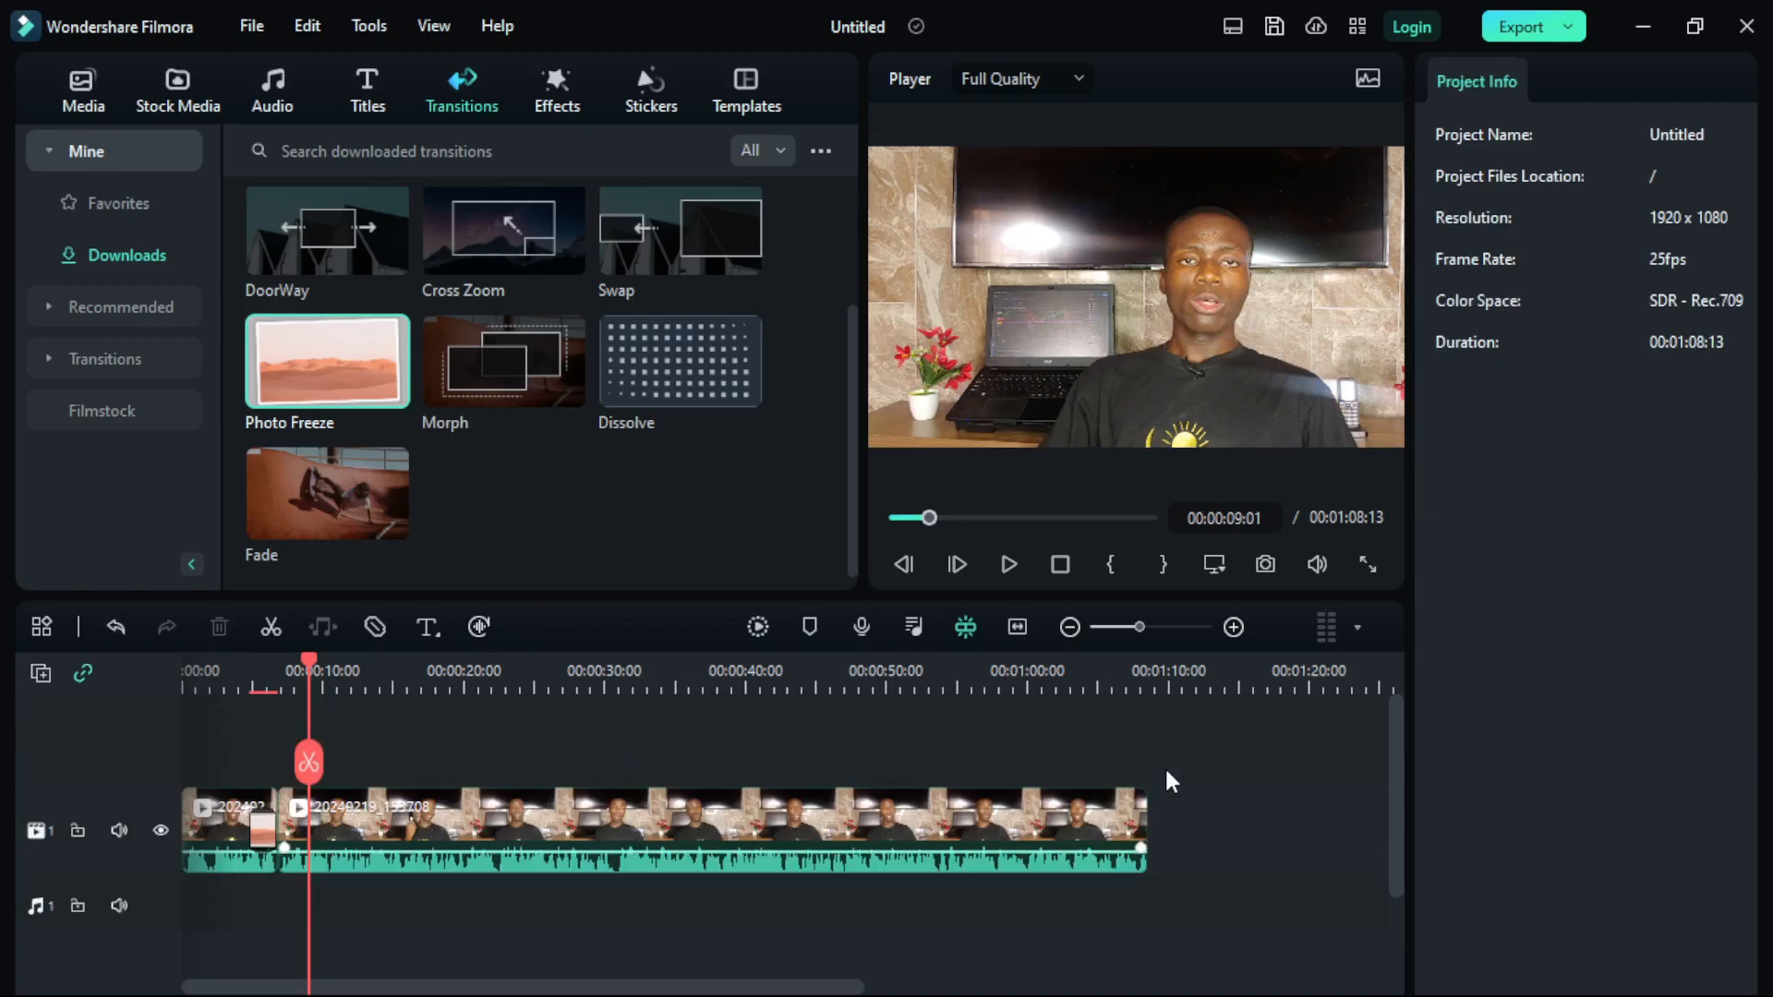
Play the video from 00:00:03:19 to preview the Photo Freeze transition, pausing while the effect is showing
{"action": "left_click_drag", "start_coordinate": [310, 659], "coordinate": [234, 679]}
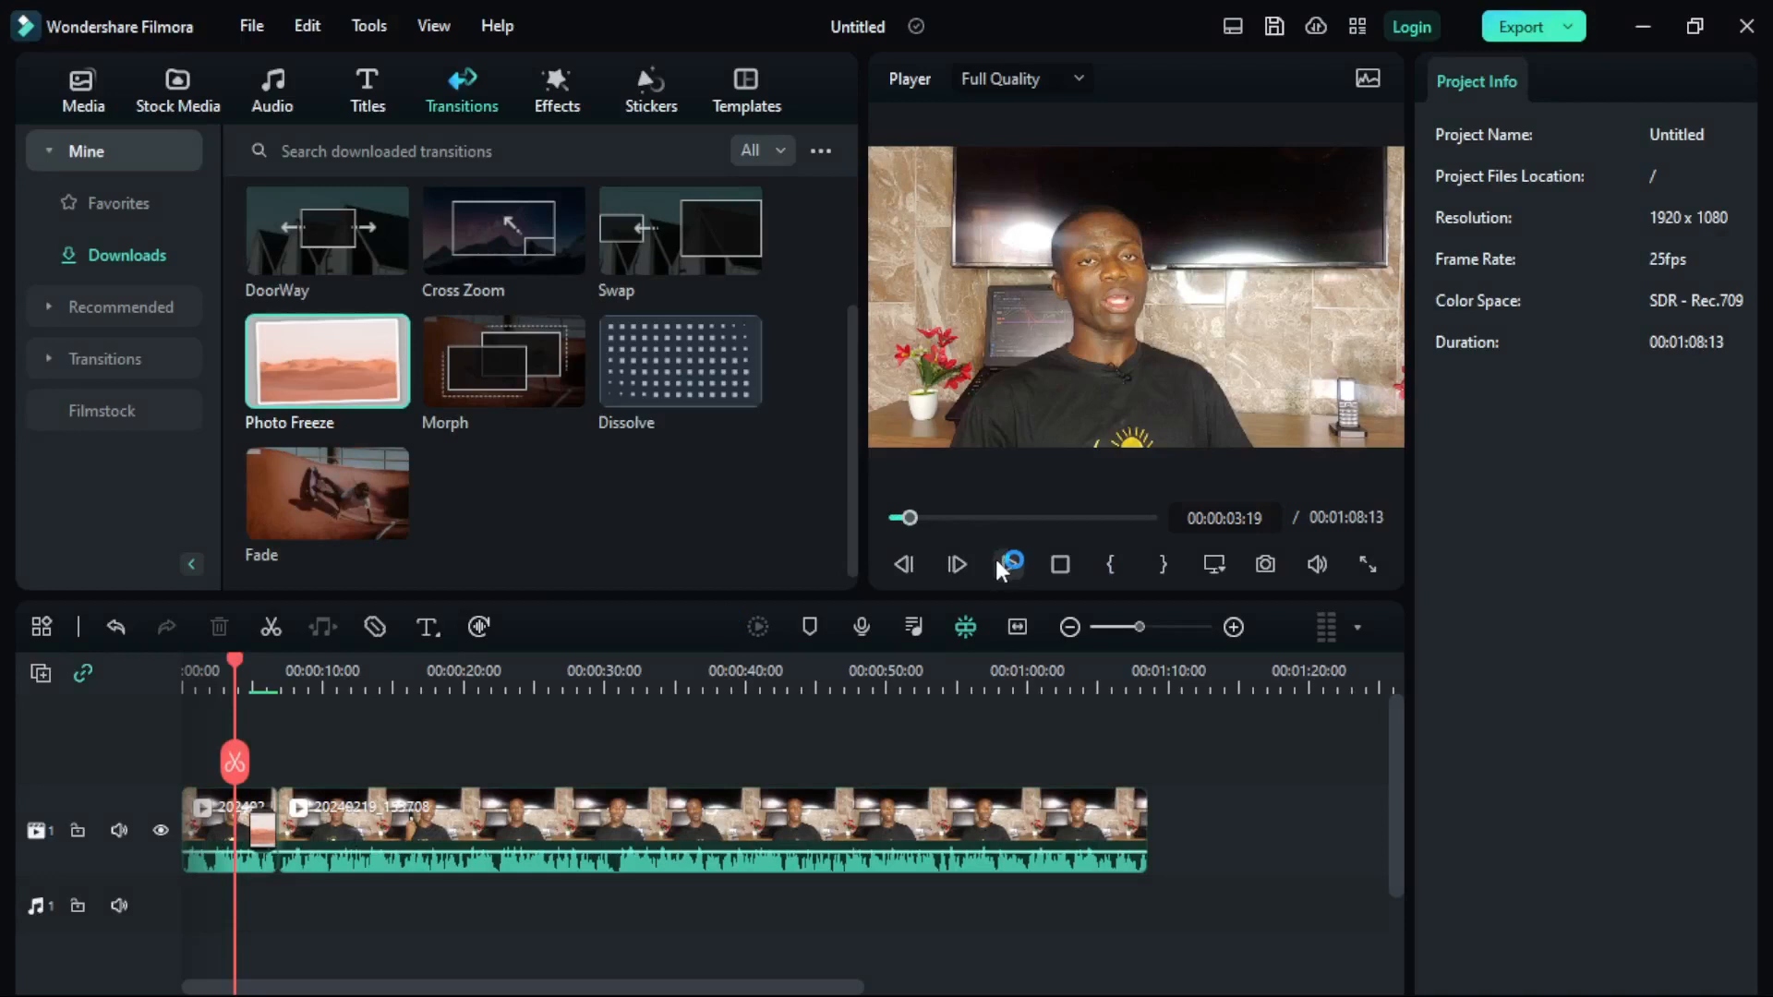
{"action": "left_click", "coordinate": [1001, 559]}
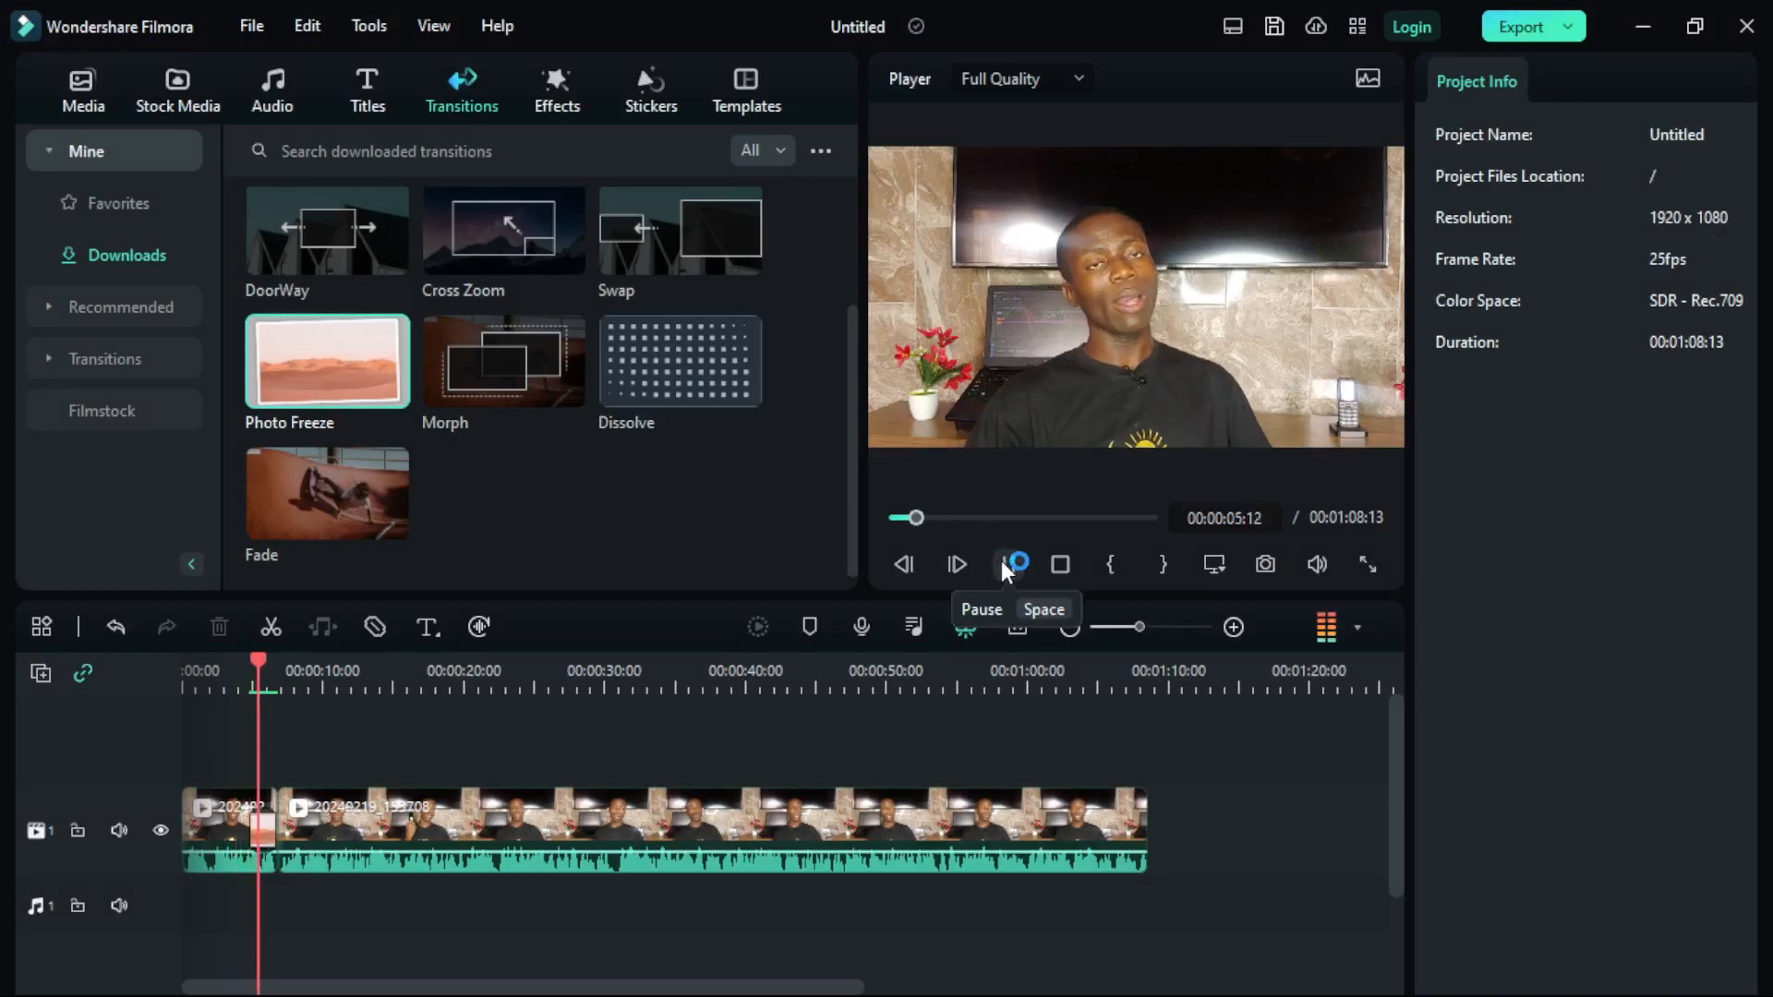
{"action": "left_click", "coordinate": [1006, 565]}
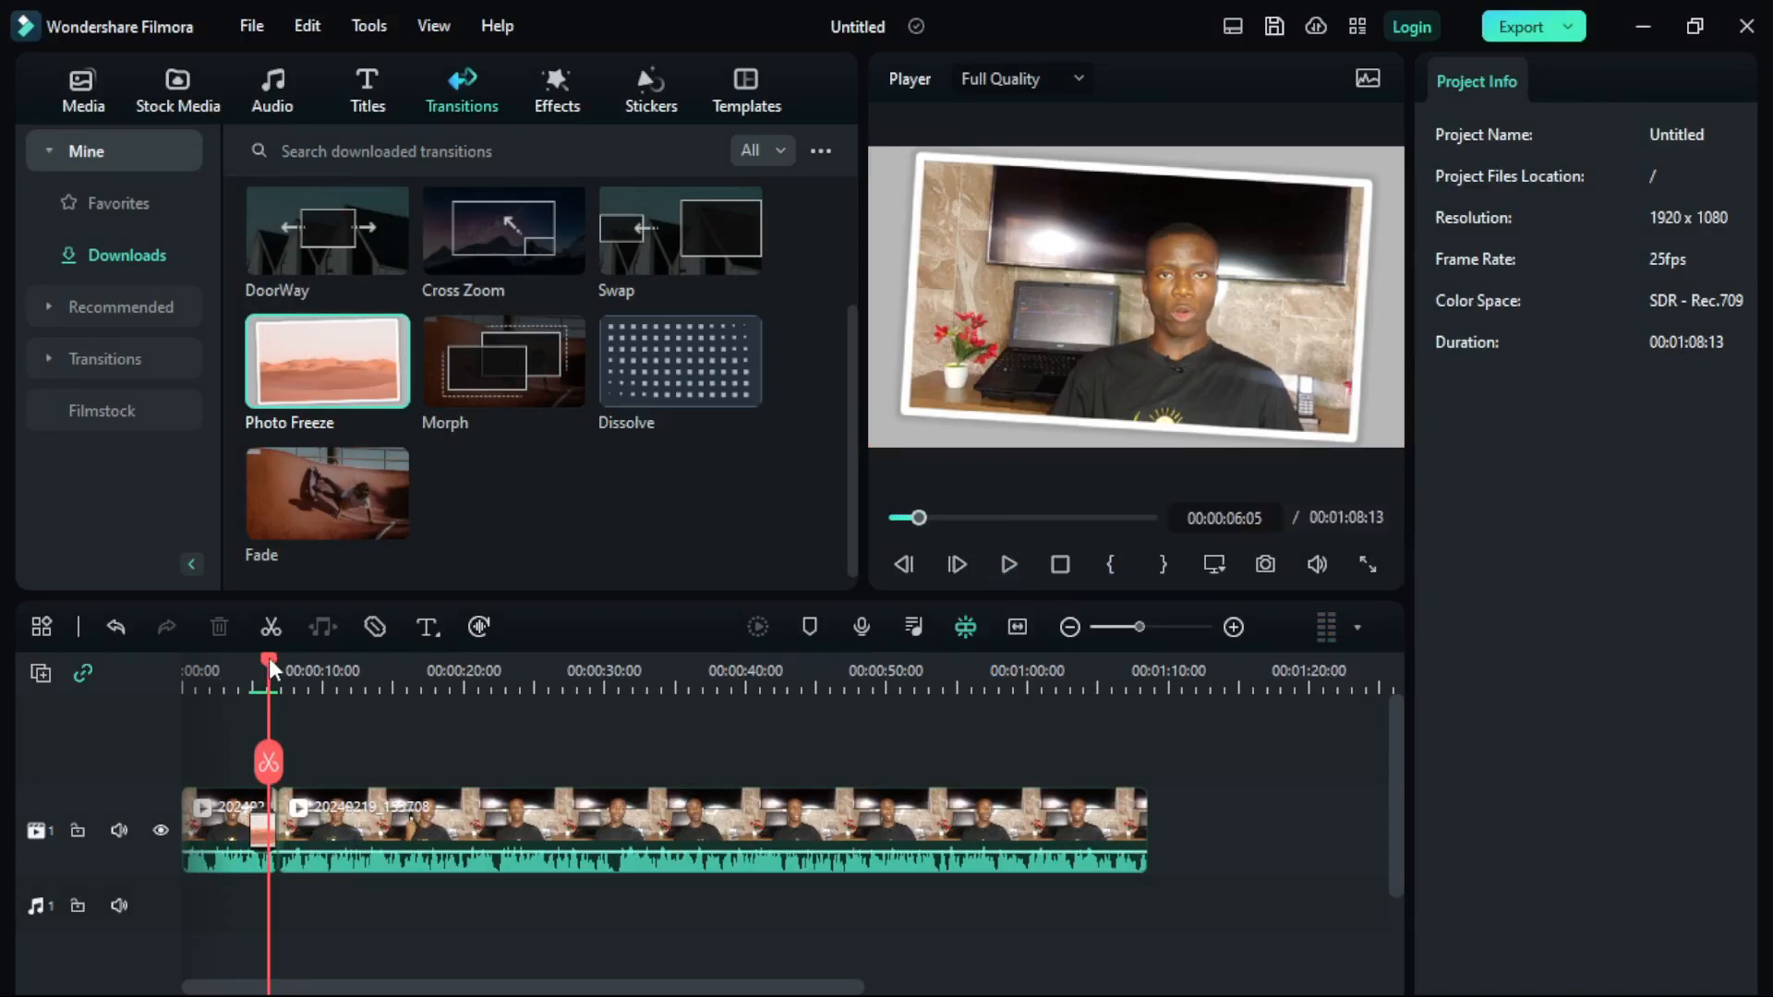
Return the playhead to 00:00:04:13 and inspect the Photo Freeze transition's settings and the first clip's video properties
{"action": "left_click_drag", "start_coordinate": [267, 660], "coordinate": [246, 672]}
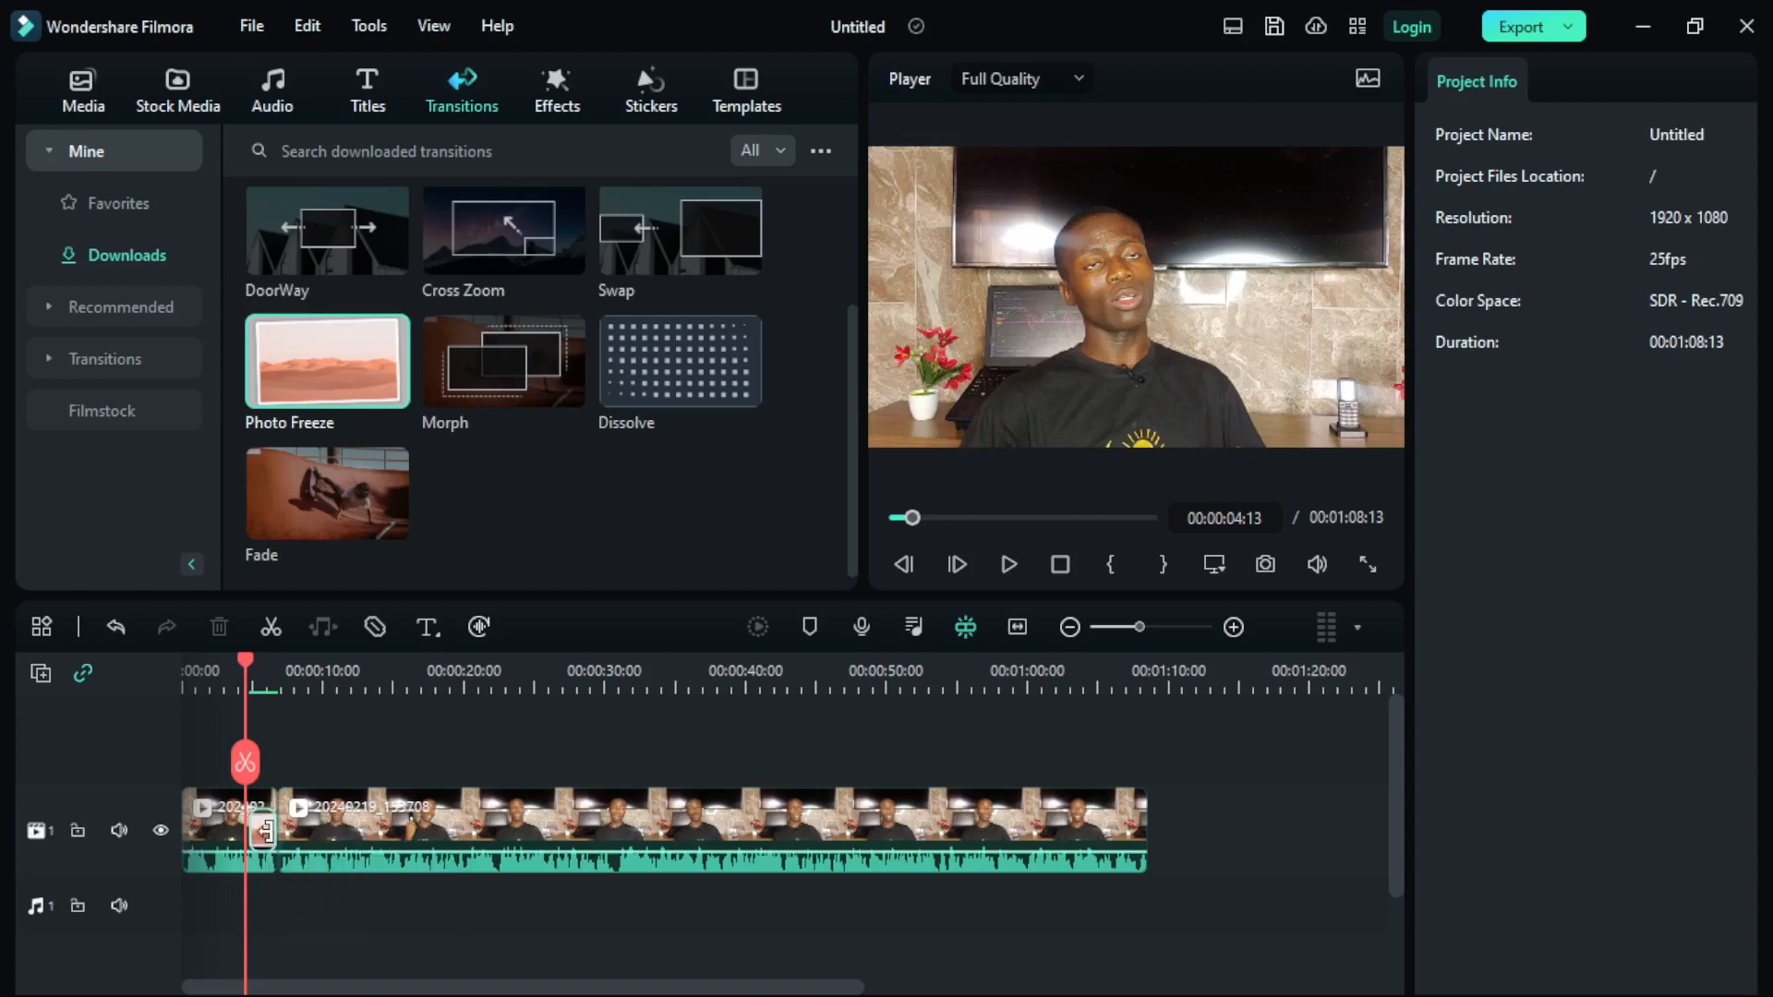
{"action": "left_click", "coordinate": [265, 838]}
{"action": "left_click", "coordinate": [263, 836]}
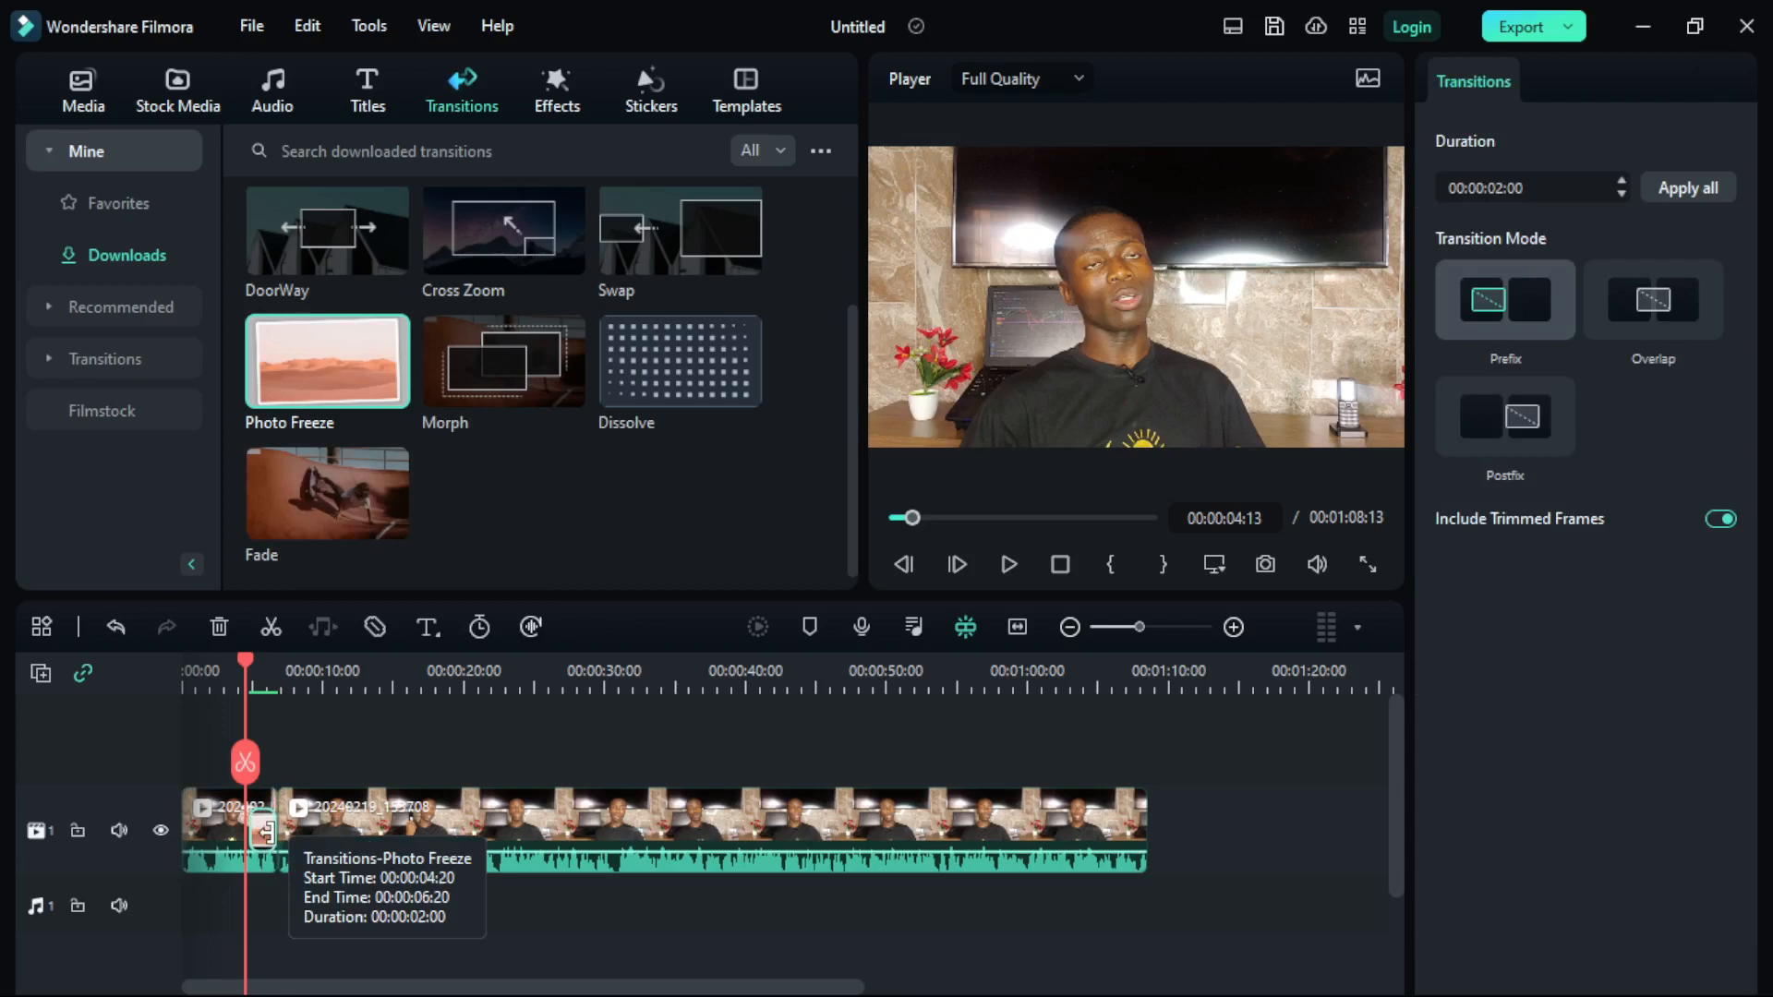
{"action": "left_click", "coordinate": [327, 736]}
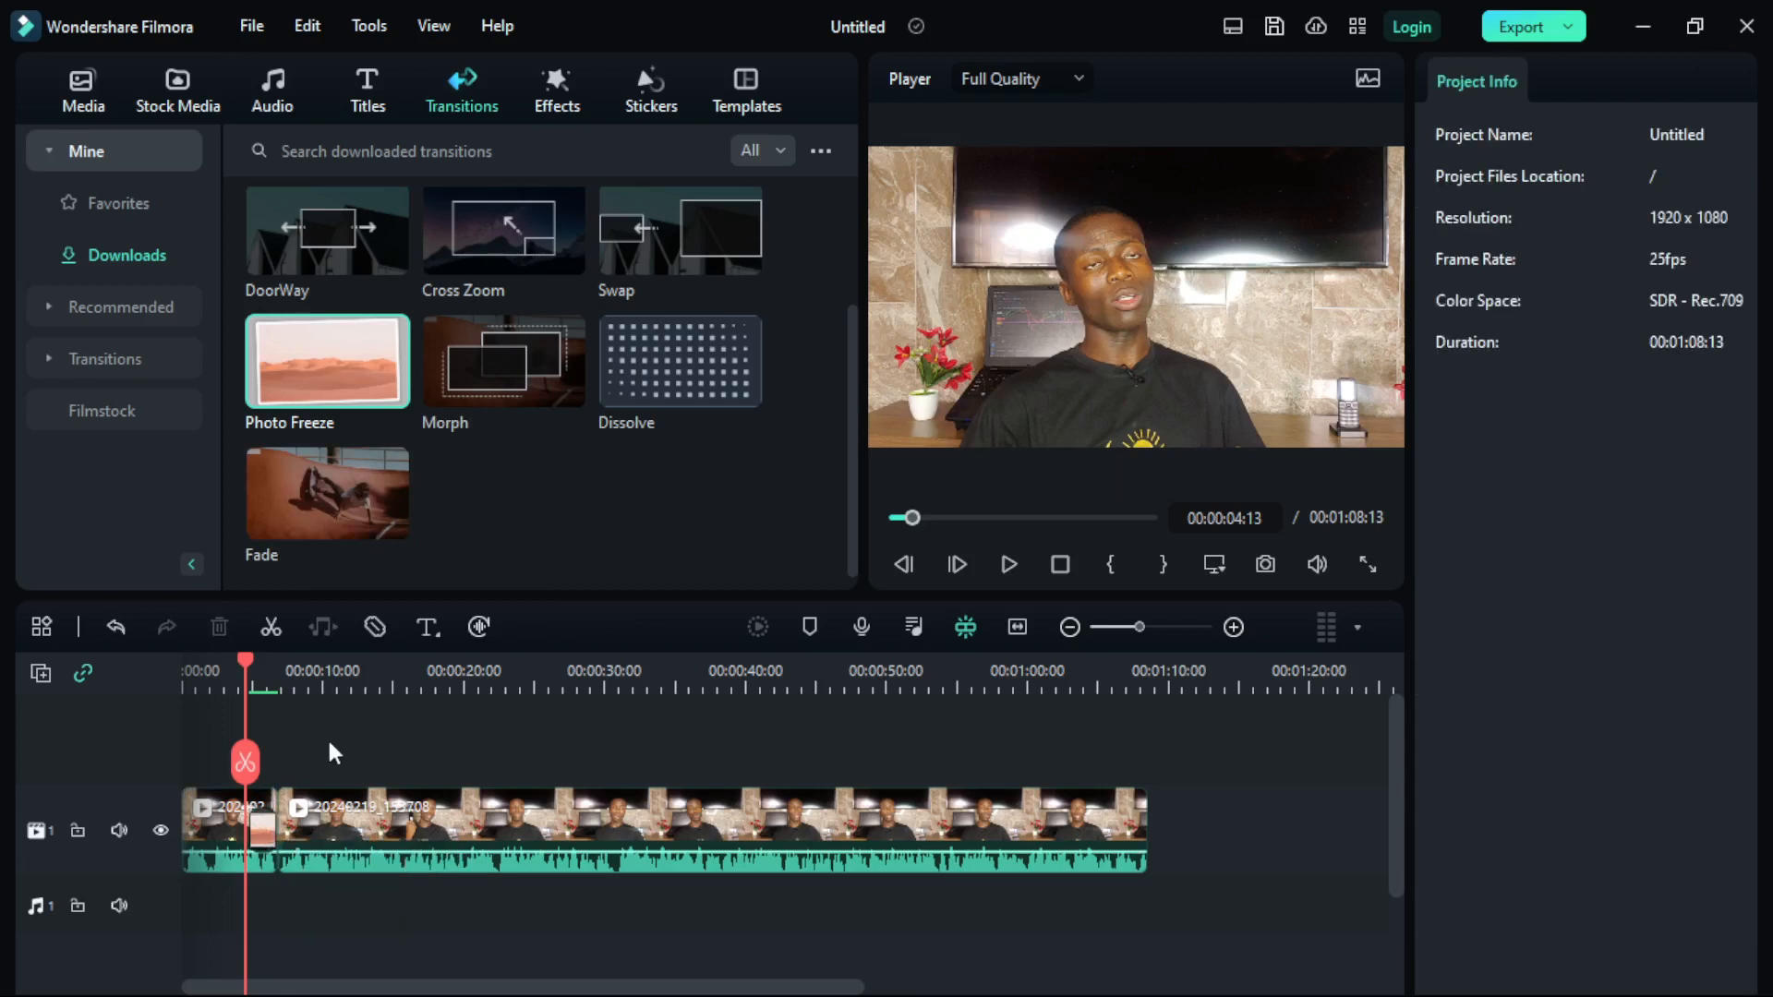
{"action": "left_click", "coordinate": [274, 824]}
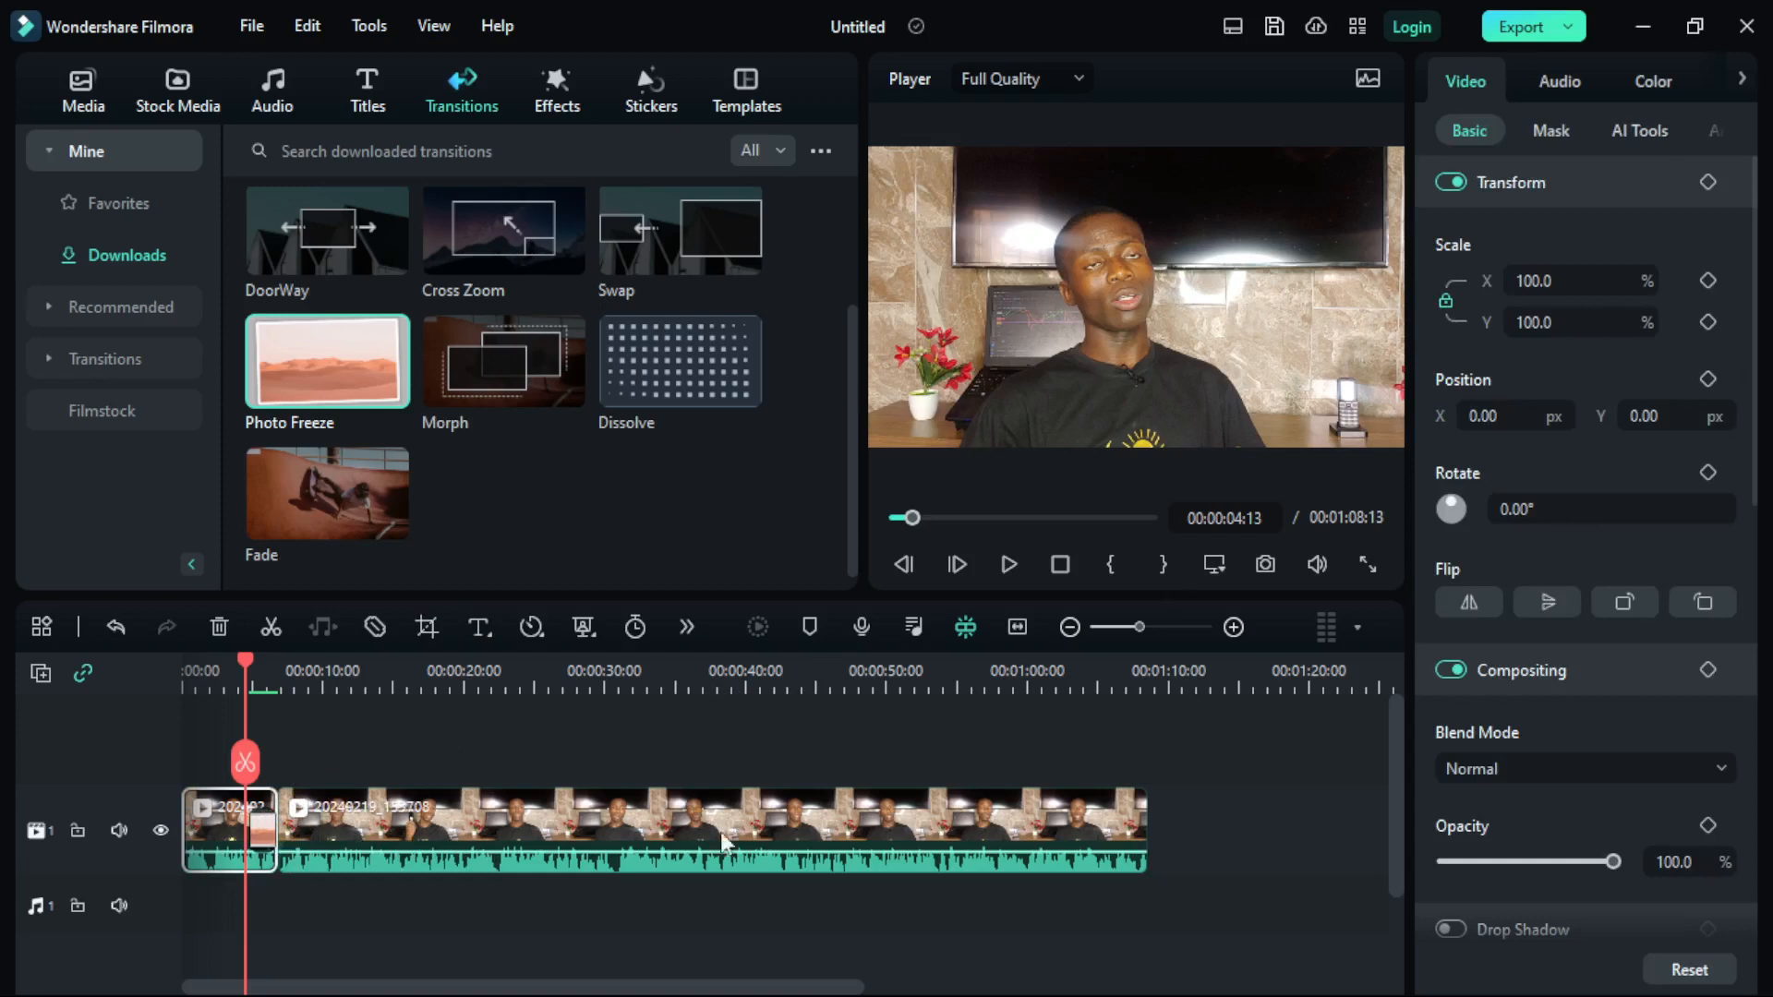
{"action": "left_click", "coordinate": [1742, 130]}
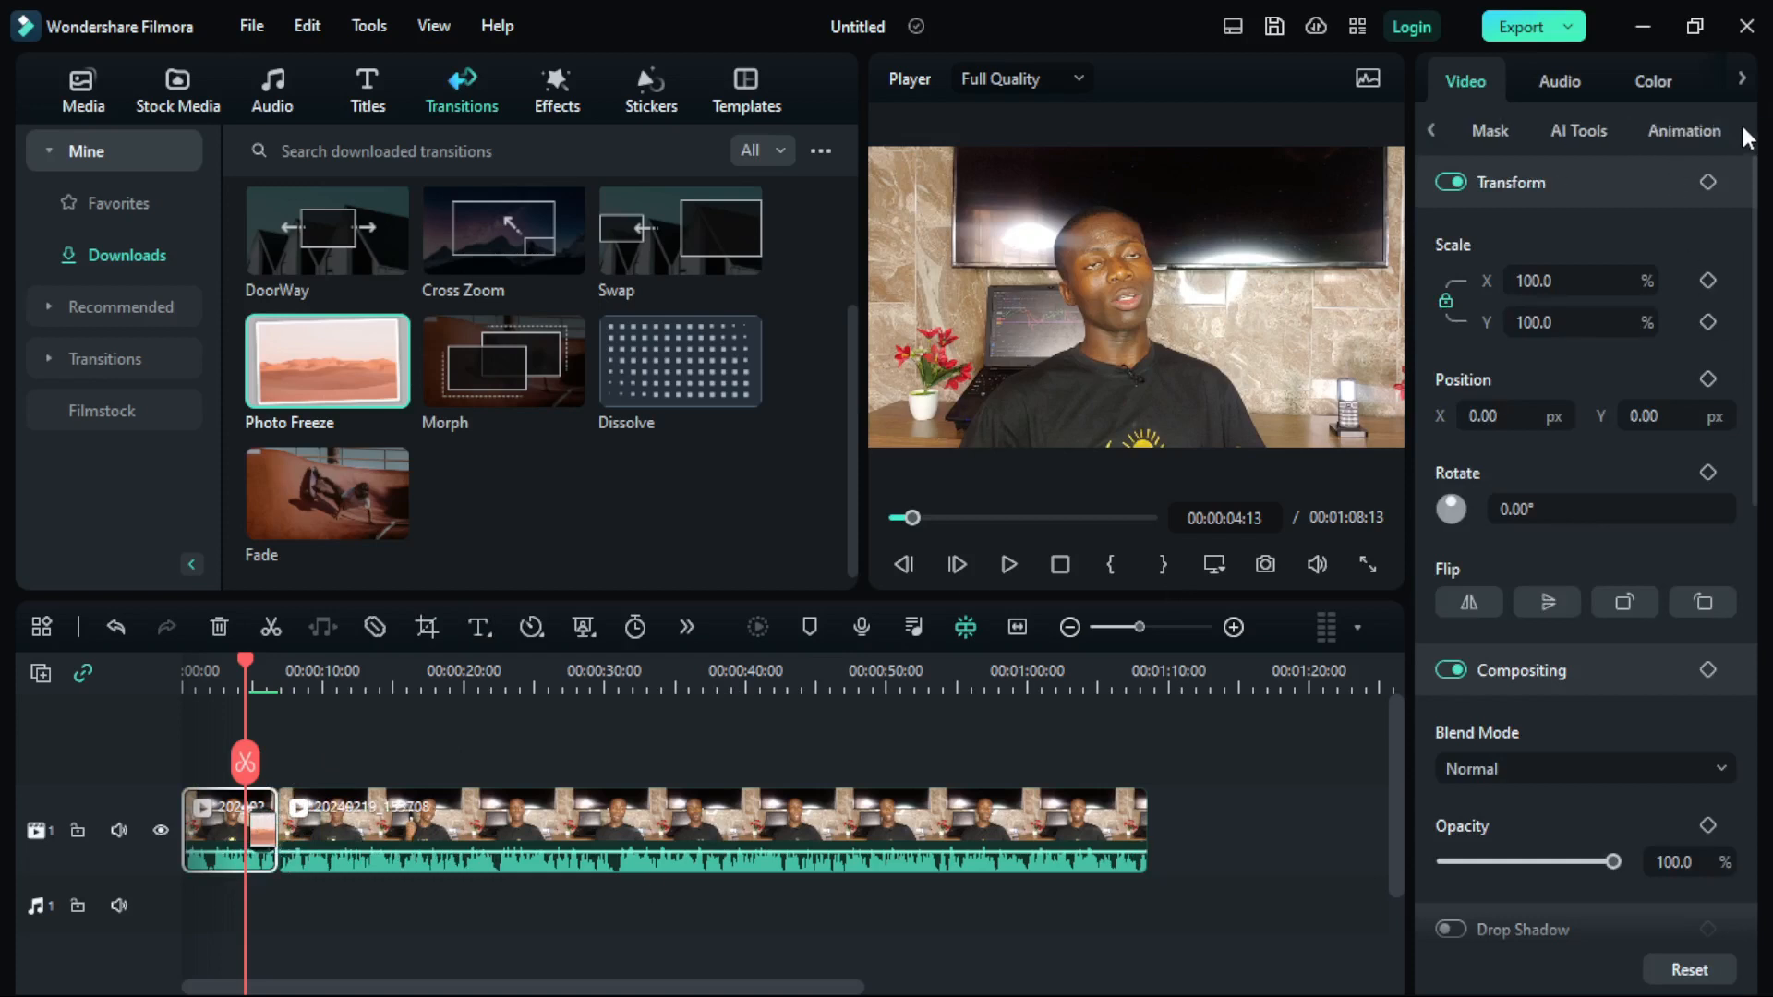
Play the video through the Photo Freeze transition into the second clip while looking over the downloaded transitions
{"action": "left_click", "coordinate": [1018, 565]}
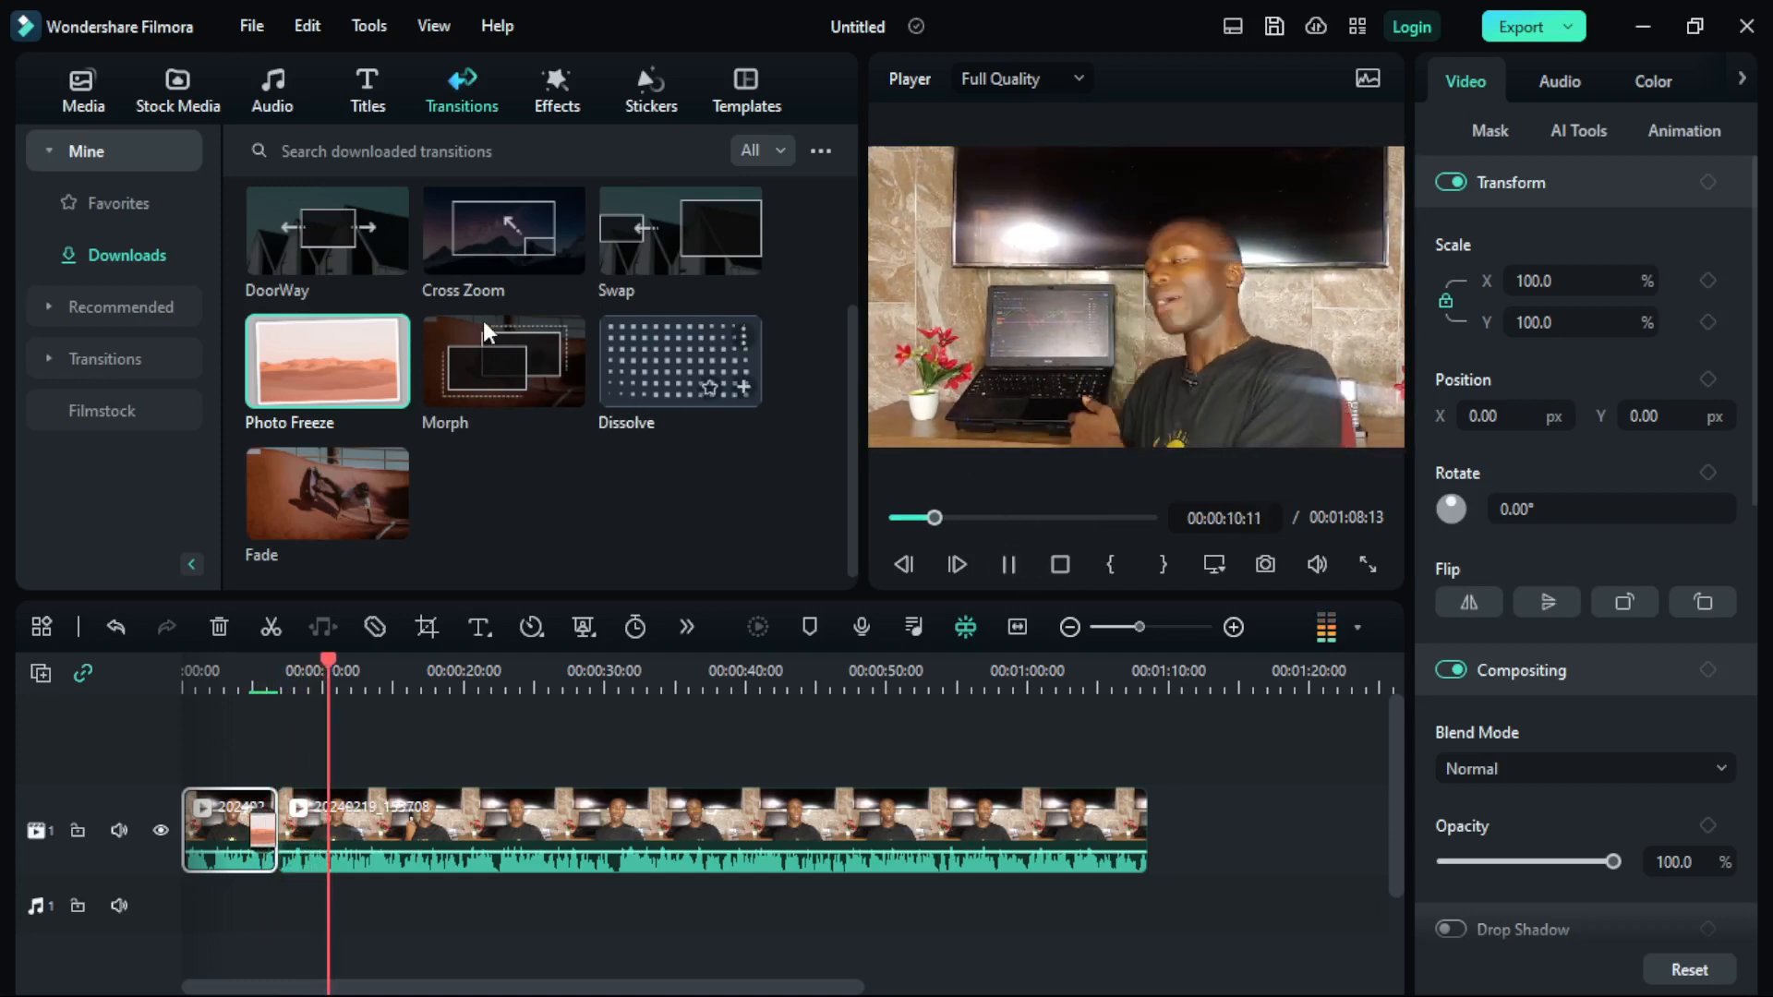
{"action": "scroll", "coordinate": [484, 320], "scroll_direction": "up", "scroll_amount": 2}
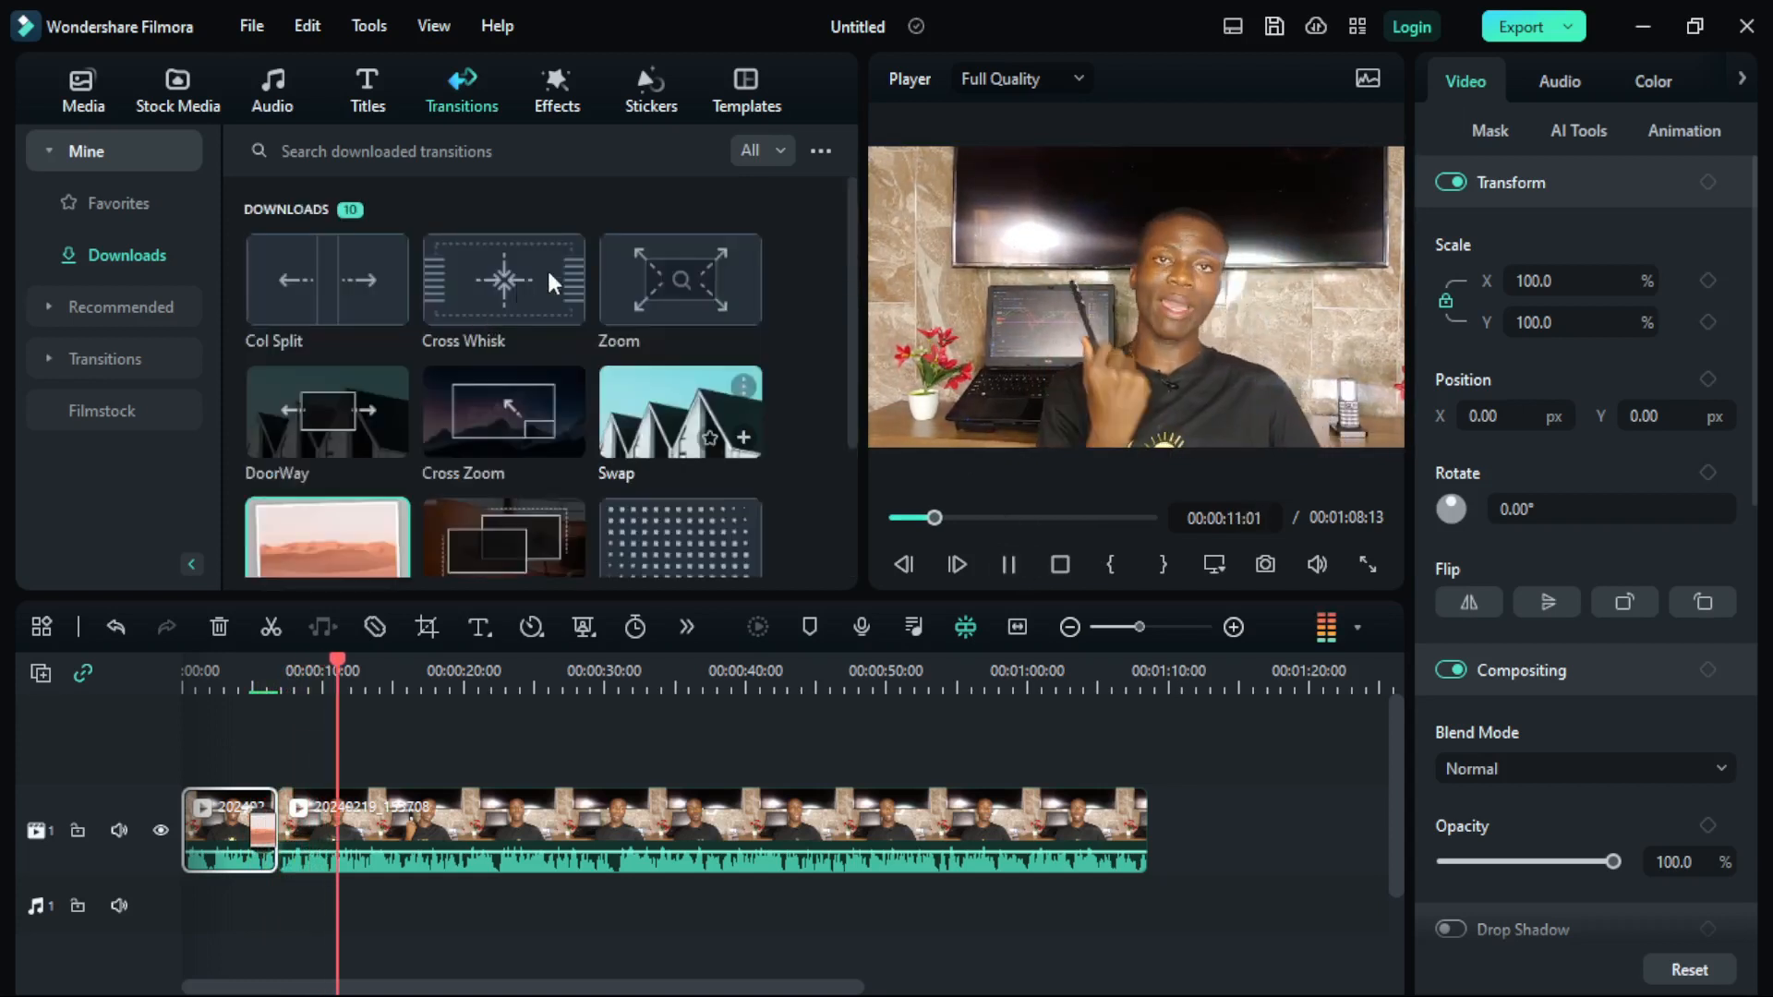
{"action": "scroll", "coordinate": [641, 277], "scroll_direction": "down", "scroll_amount": 2}
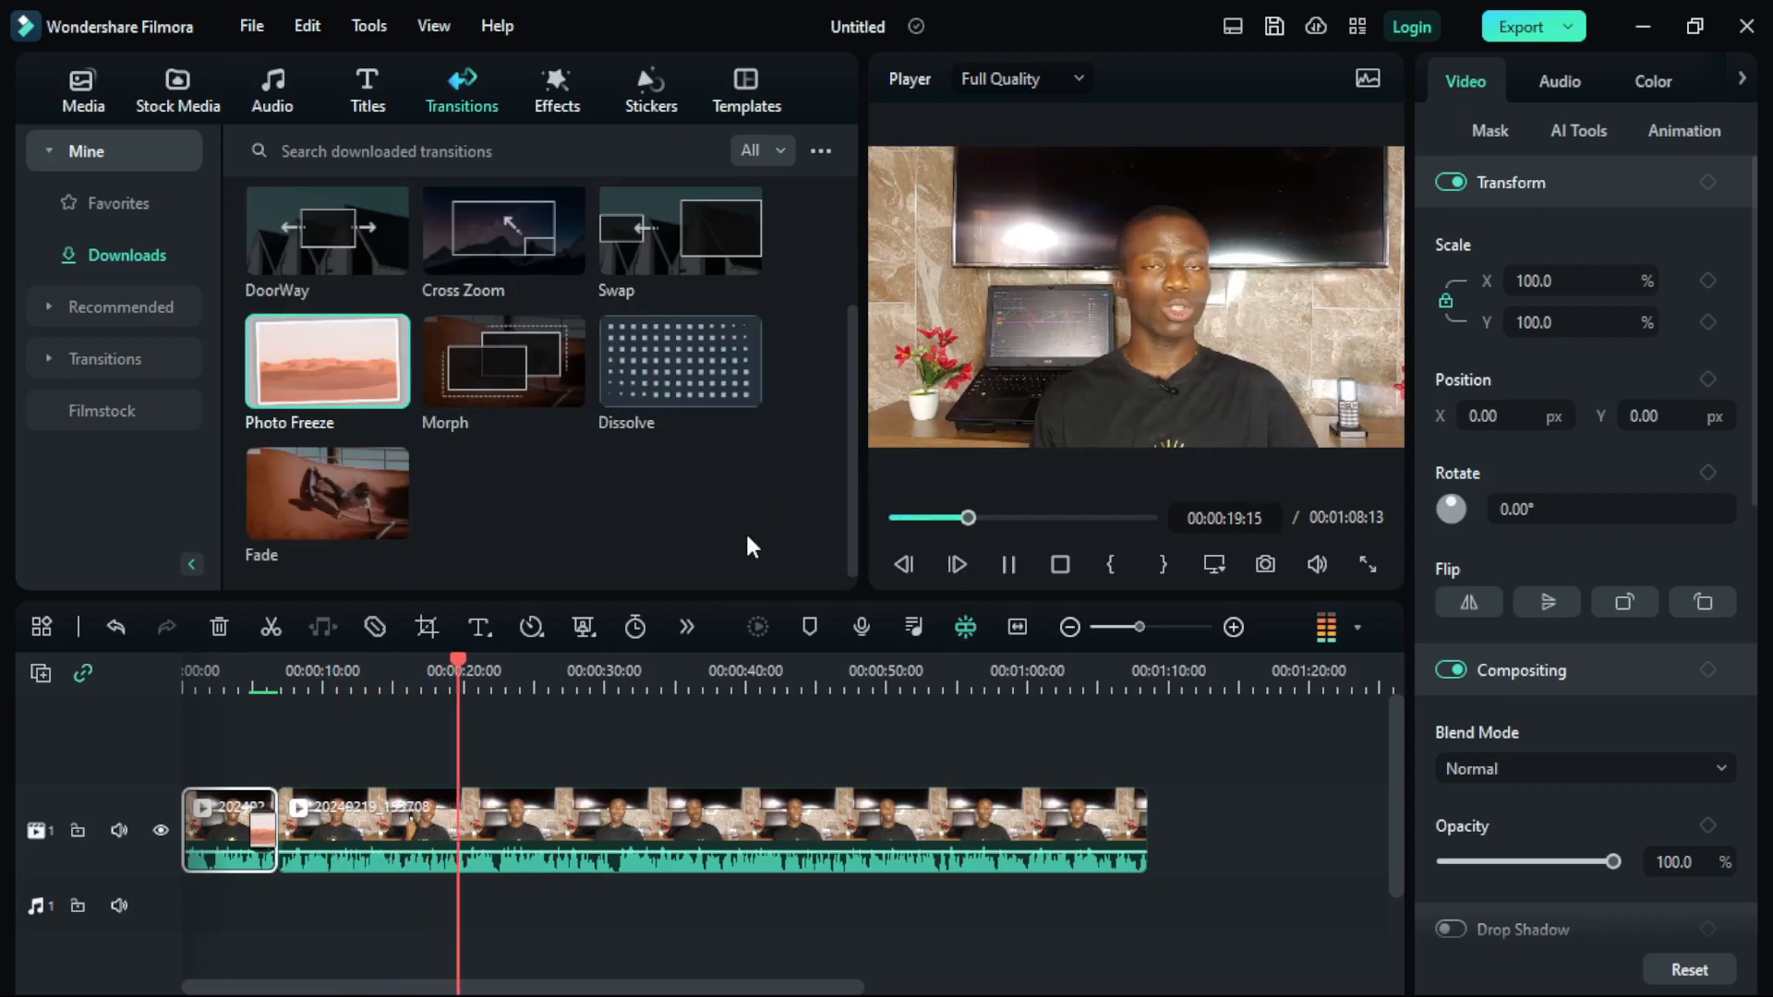
{"action": "left_click", "coordinate": [1010, 566]}
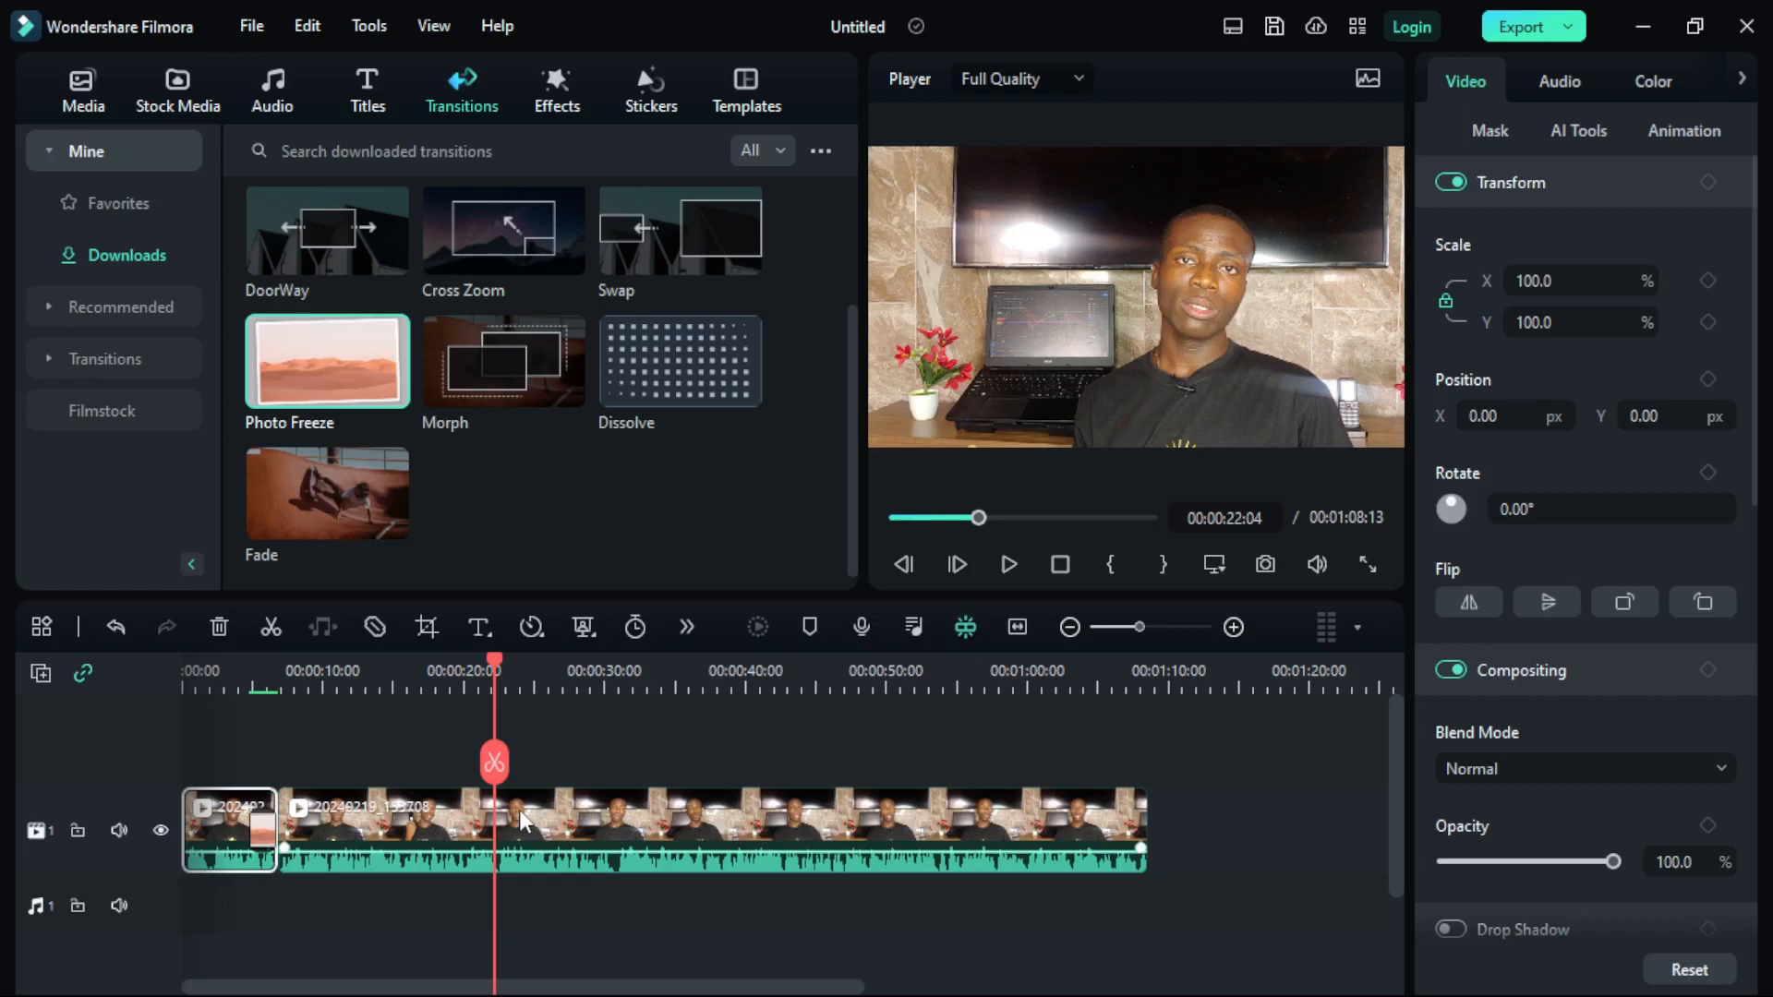
Split the second clip at 00:00:30:17
{"action": "left_click", "coordinate": [496, 828]}
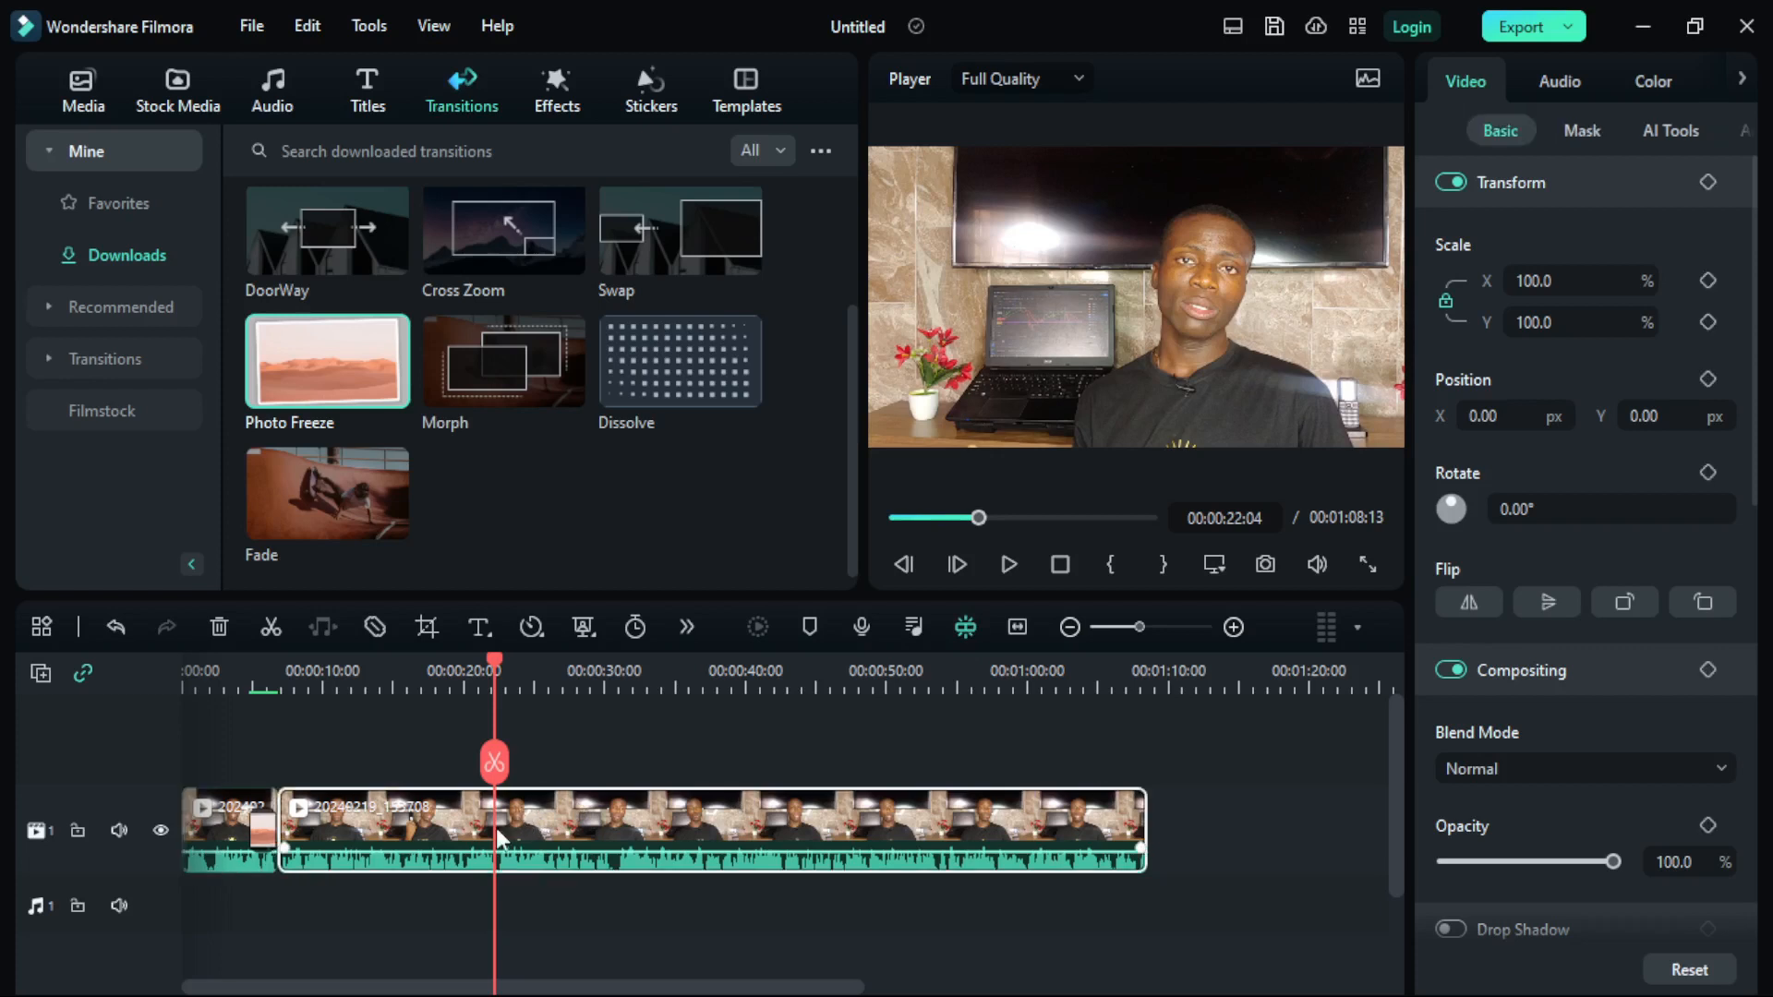
{"action": "left_click_drag", "start_coordinate": [493, 663], "coordinate": [613, 689]}
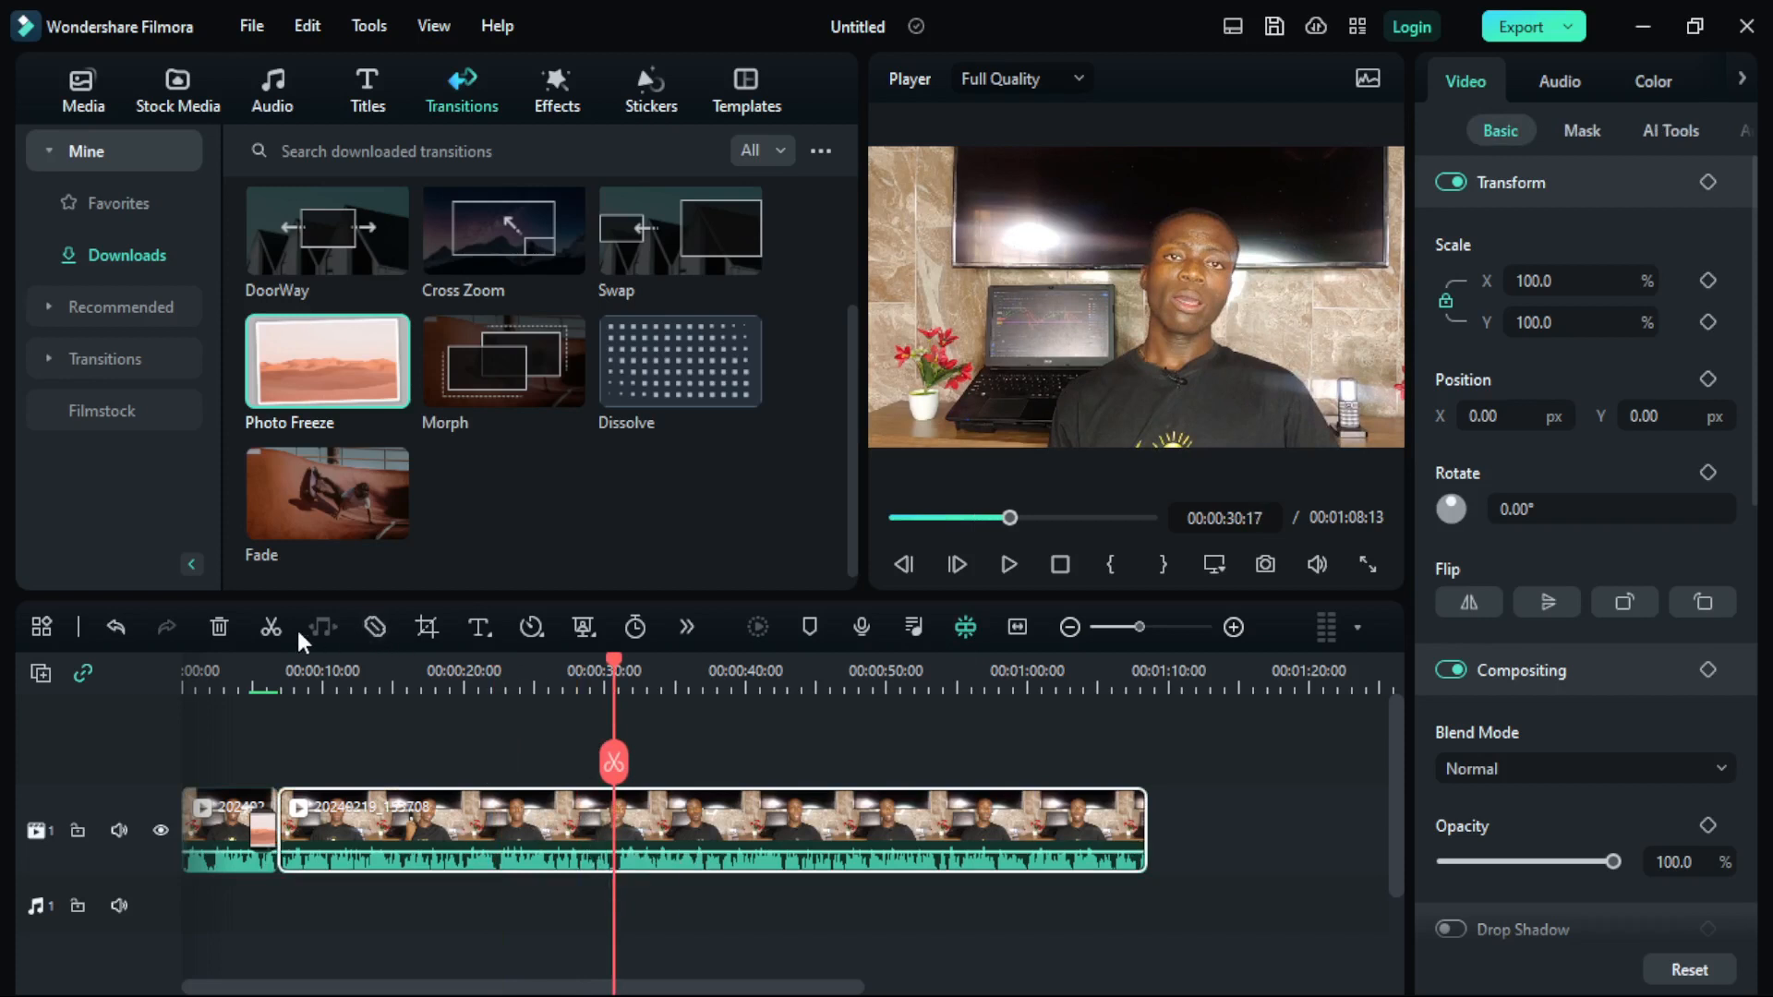
{"action": "left_click", "coordinate": [271, 627]}
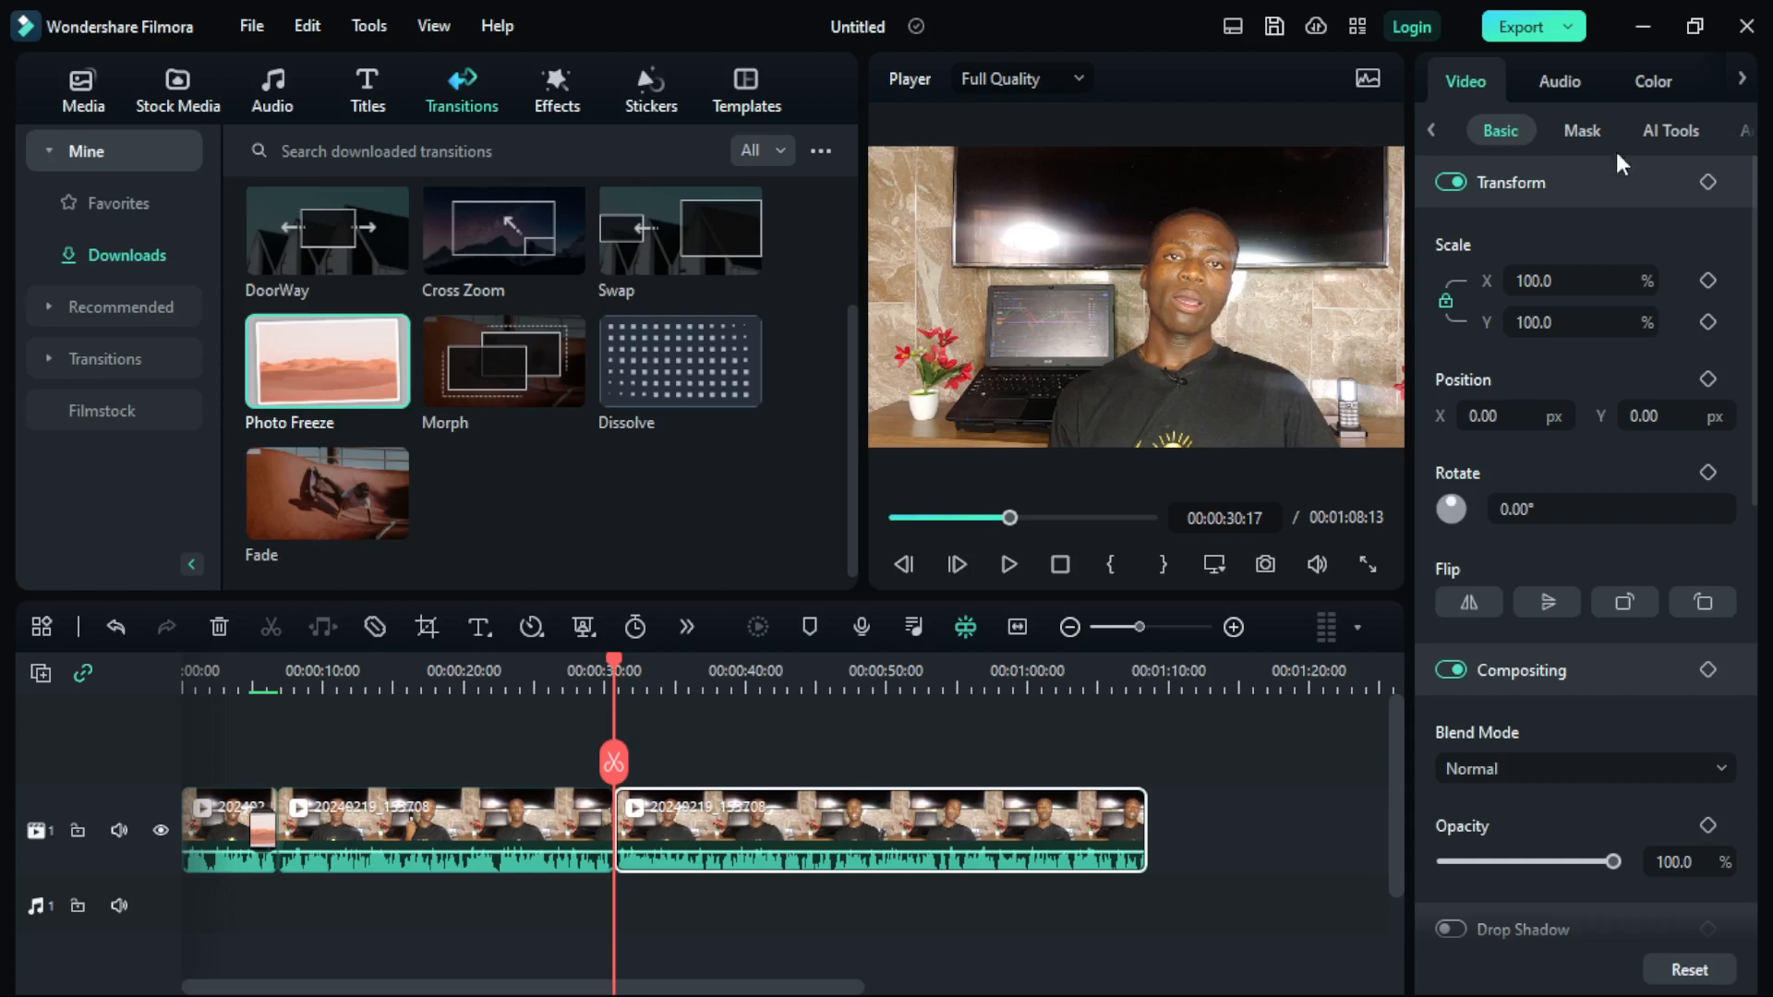
Apply the Fade In preset animation to the start of the last clip and preview it across the new cut
{"action": "left_click", "coordinate": [1743, 130]}
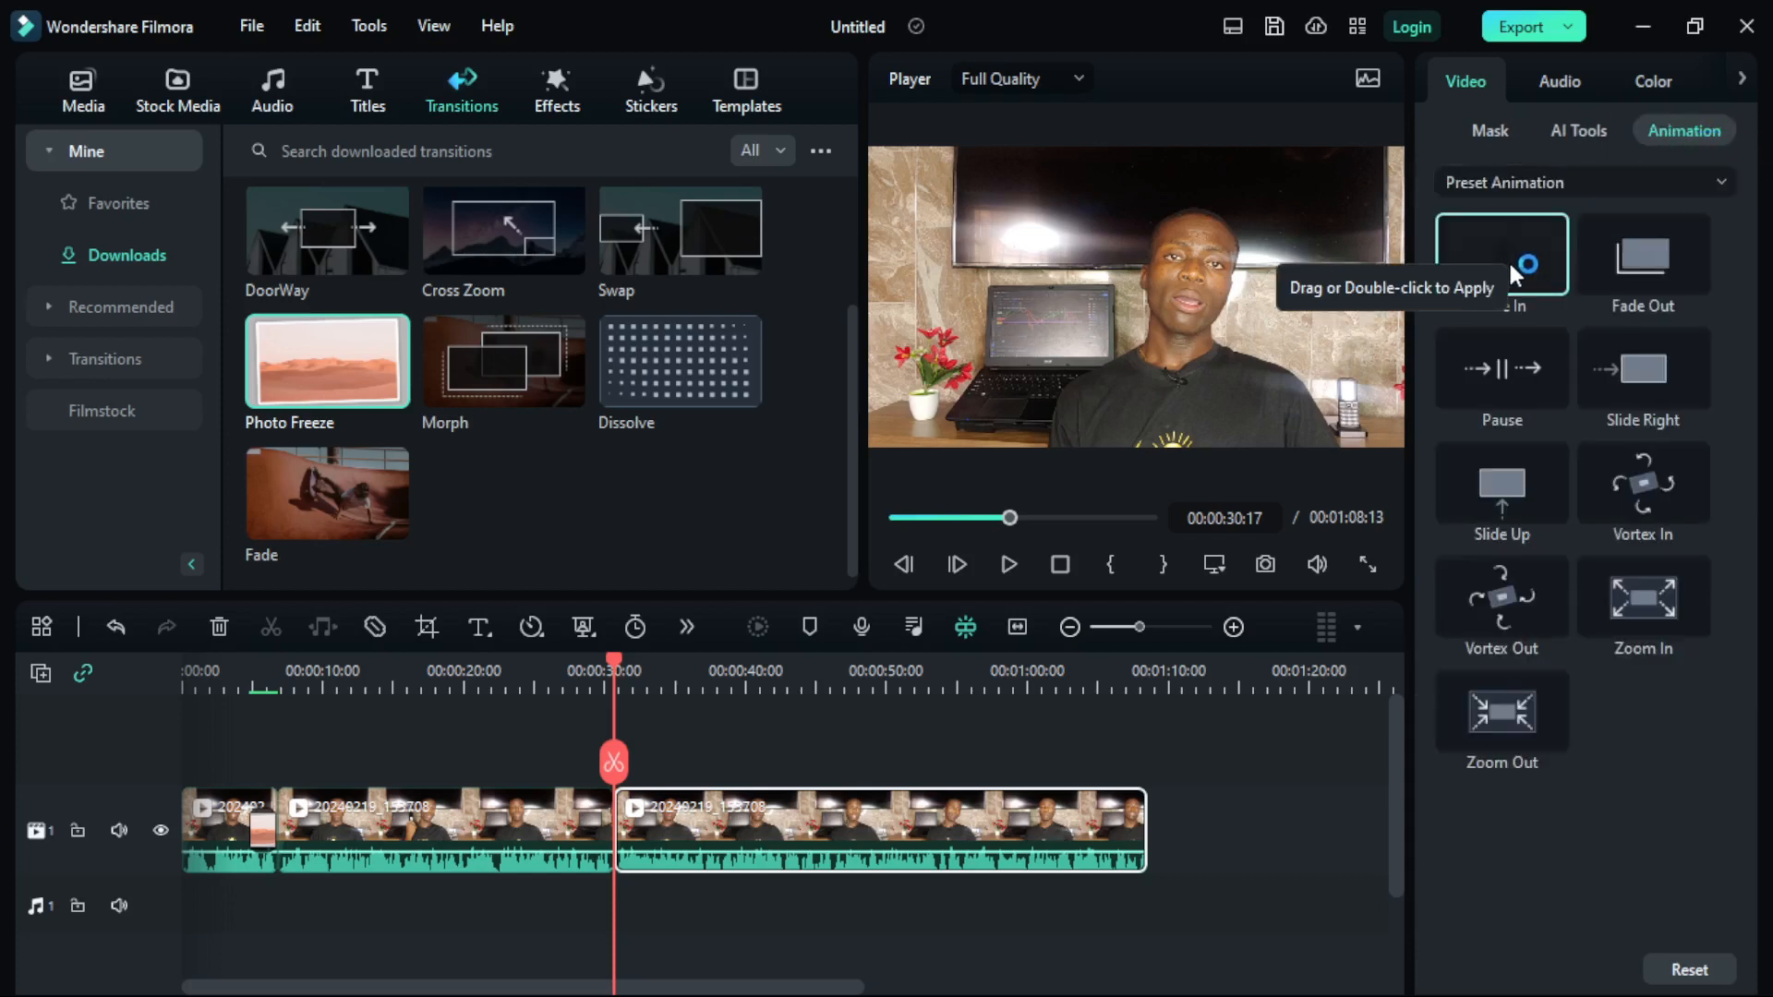
{"action": "mouse_move", "coordinate": [1505, 252]}
{"action": "left_mouse_down"}
{"action": "mouse_move", "coordinate": [1313, 517]}
{"action": "mouse_move", "coordinate": [729, 709]}
{"action": "mouse_move", "coordinate": [1174, 586]}
{"action": "mouse_move", "coordinate": [1459, 270]}
{"action": "mouse_move", "coordinate": [1302, 615]}
{"action": "mouse_move", "coordinate": [624, 835]}
{"action": "left_mouse_up"}
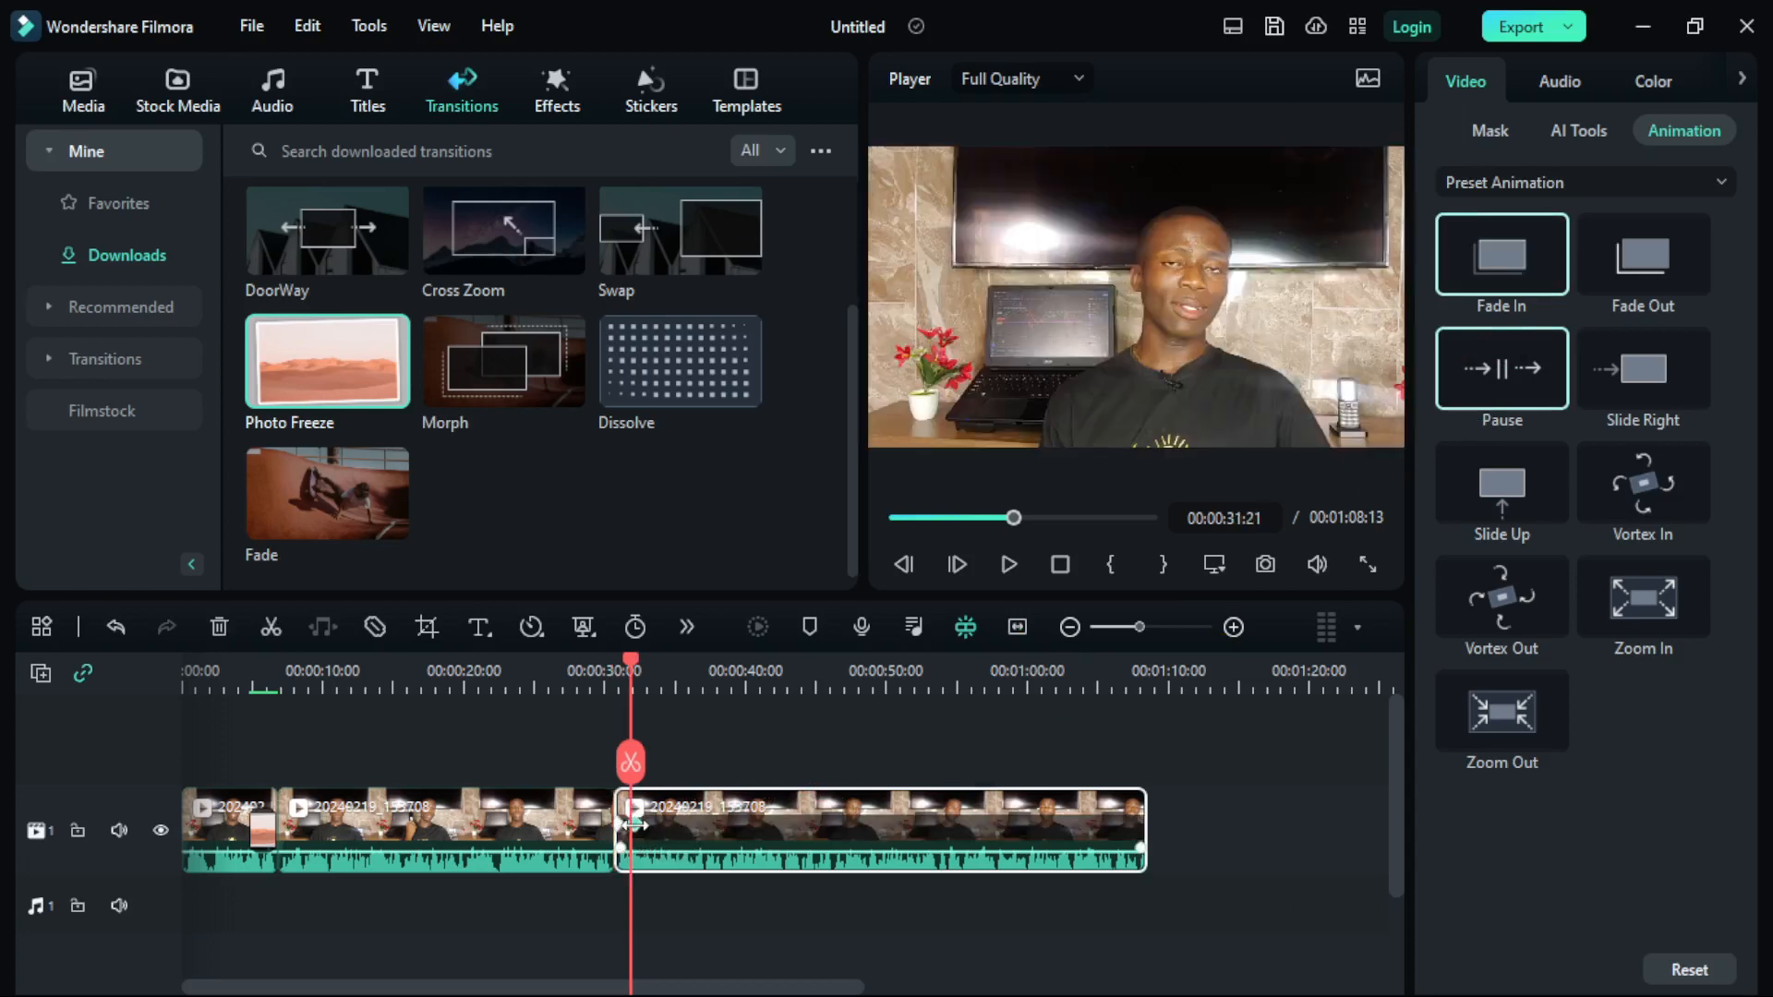
{"action": "left_click_drag", "start_coordinate": [633, 663], "coordinate": [604, 663]}
{"action": "left_click", "coordinate": [1009, 564]}
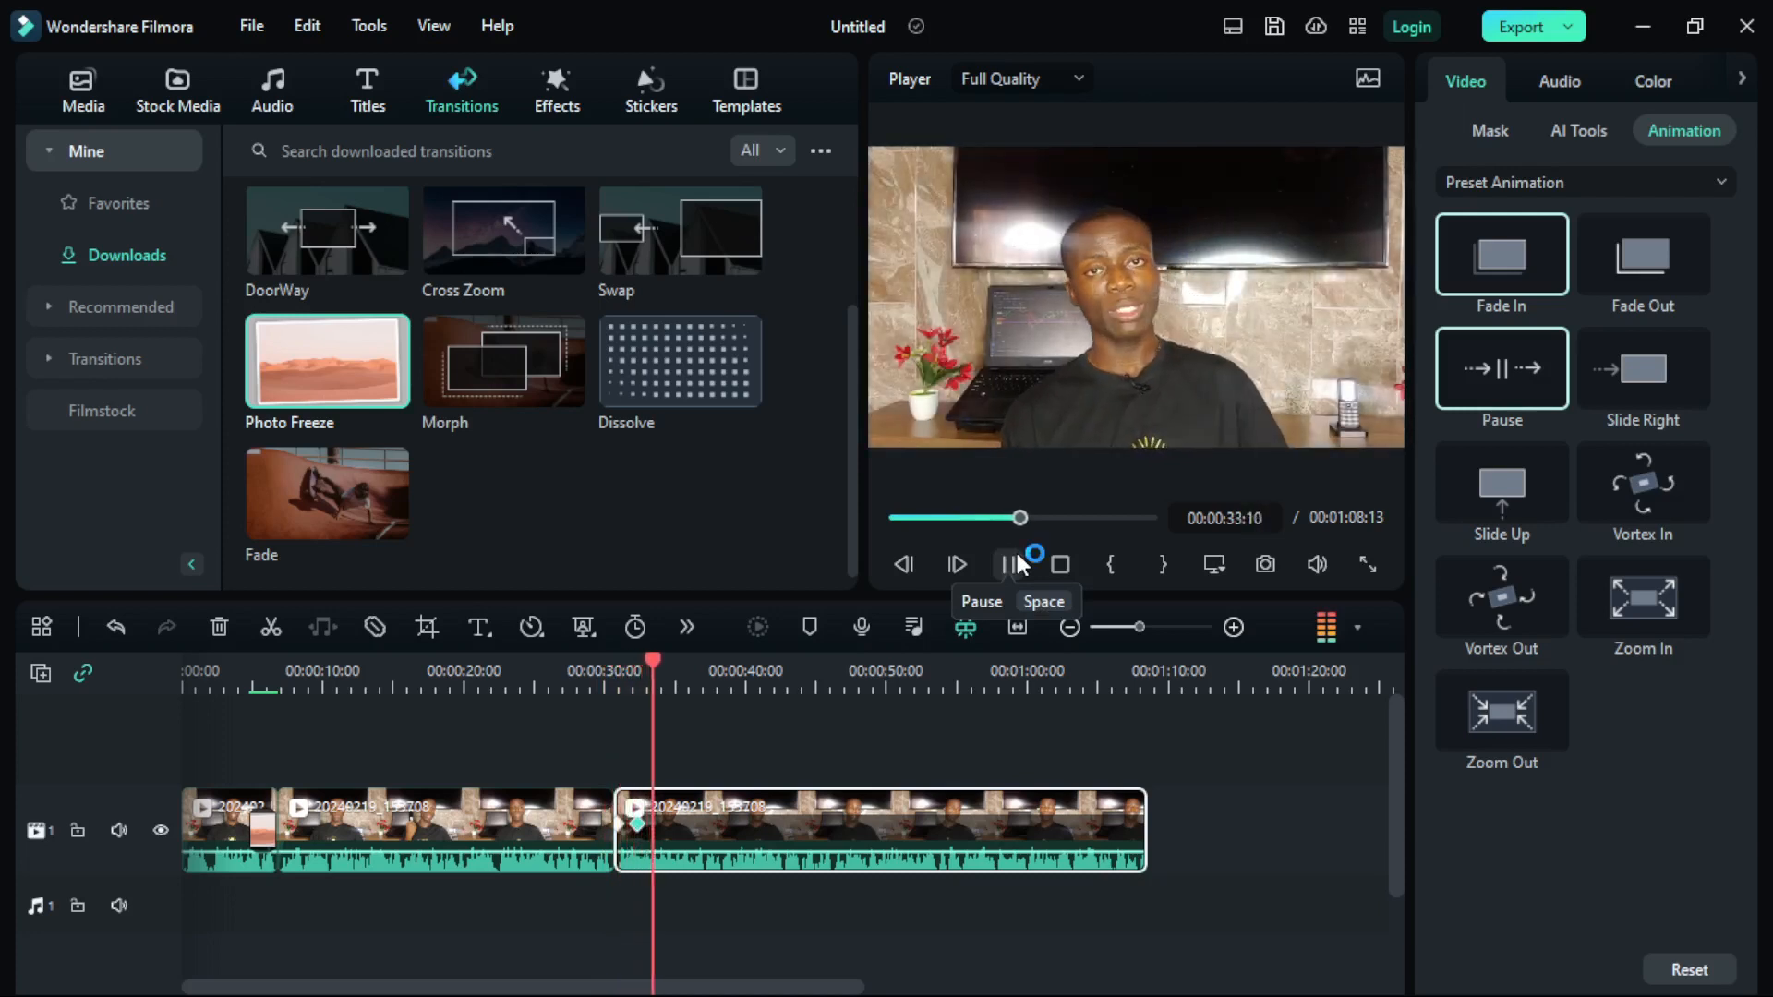
{"action": "left_click", "coordinate": [1017, 557]}
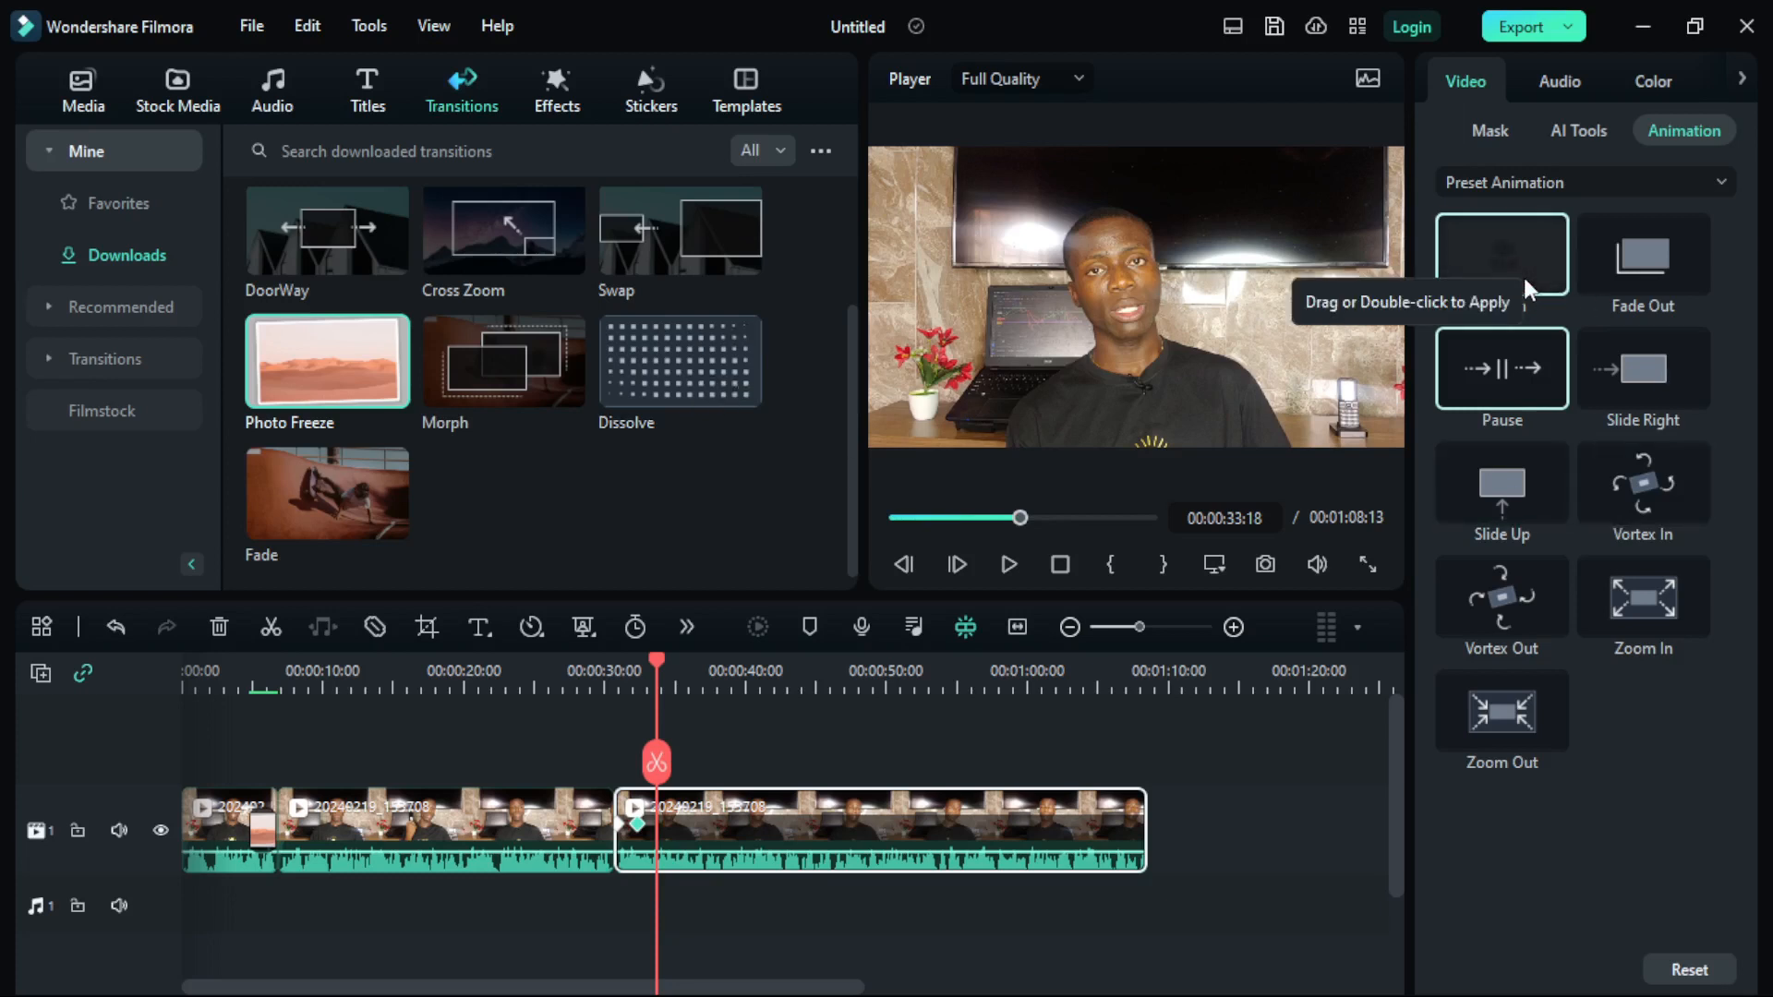
Switch the animation list to Preset Motions (Legacy) and browse the available motions
{"action": "left_click", "coordinate": [1527, 188]}
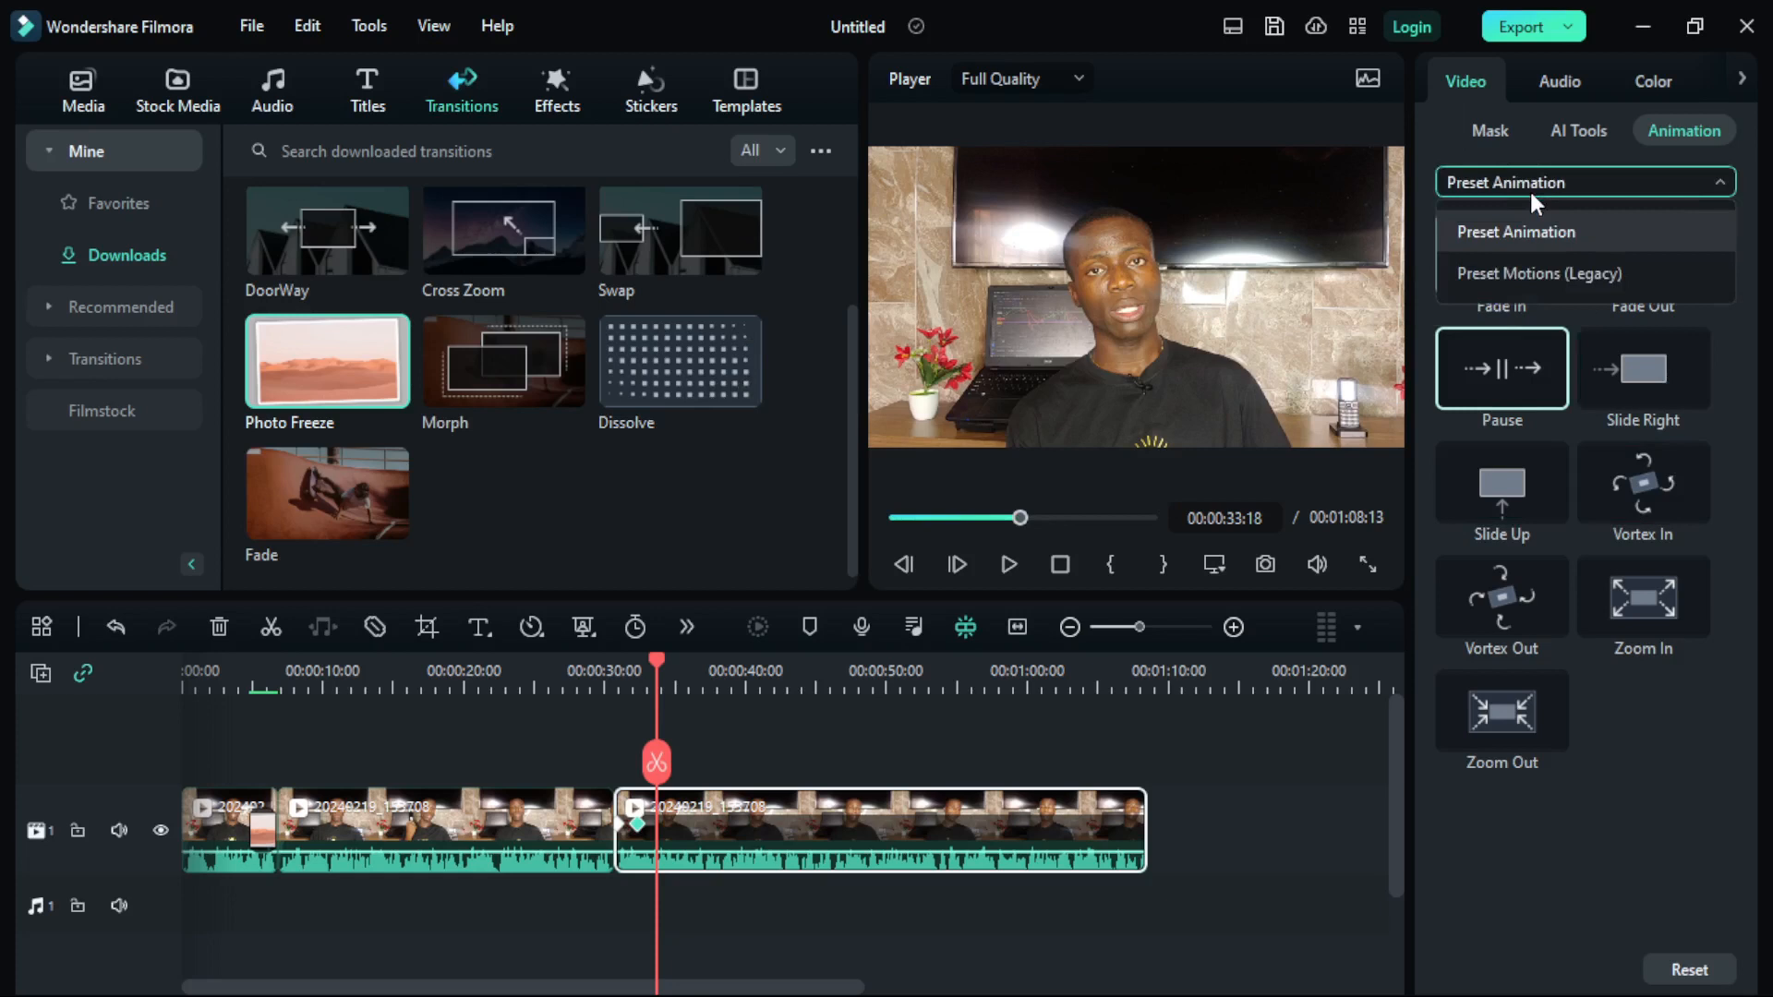
{"action": "left_click", "coordinate": [1551, 264]}
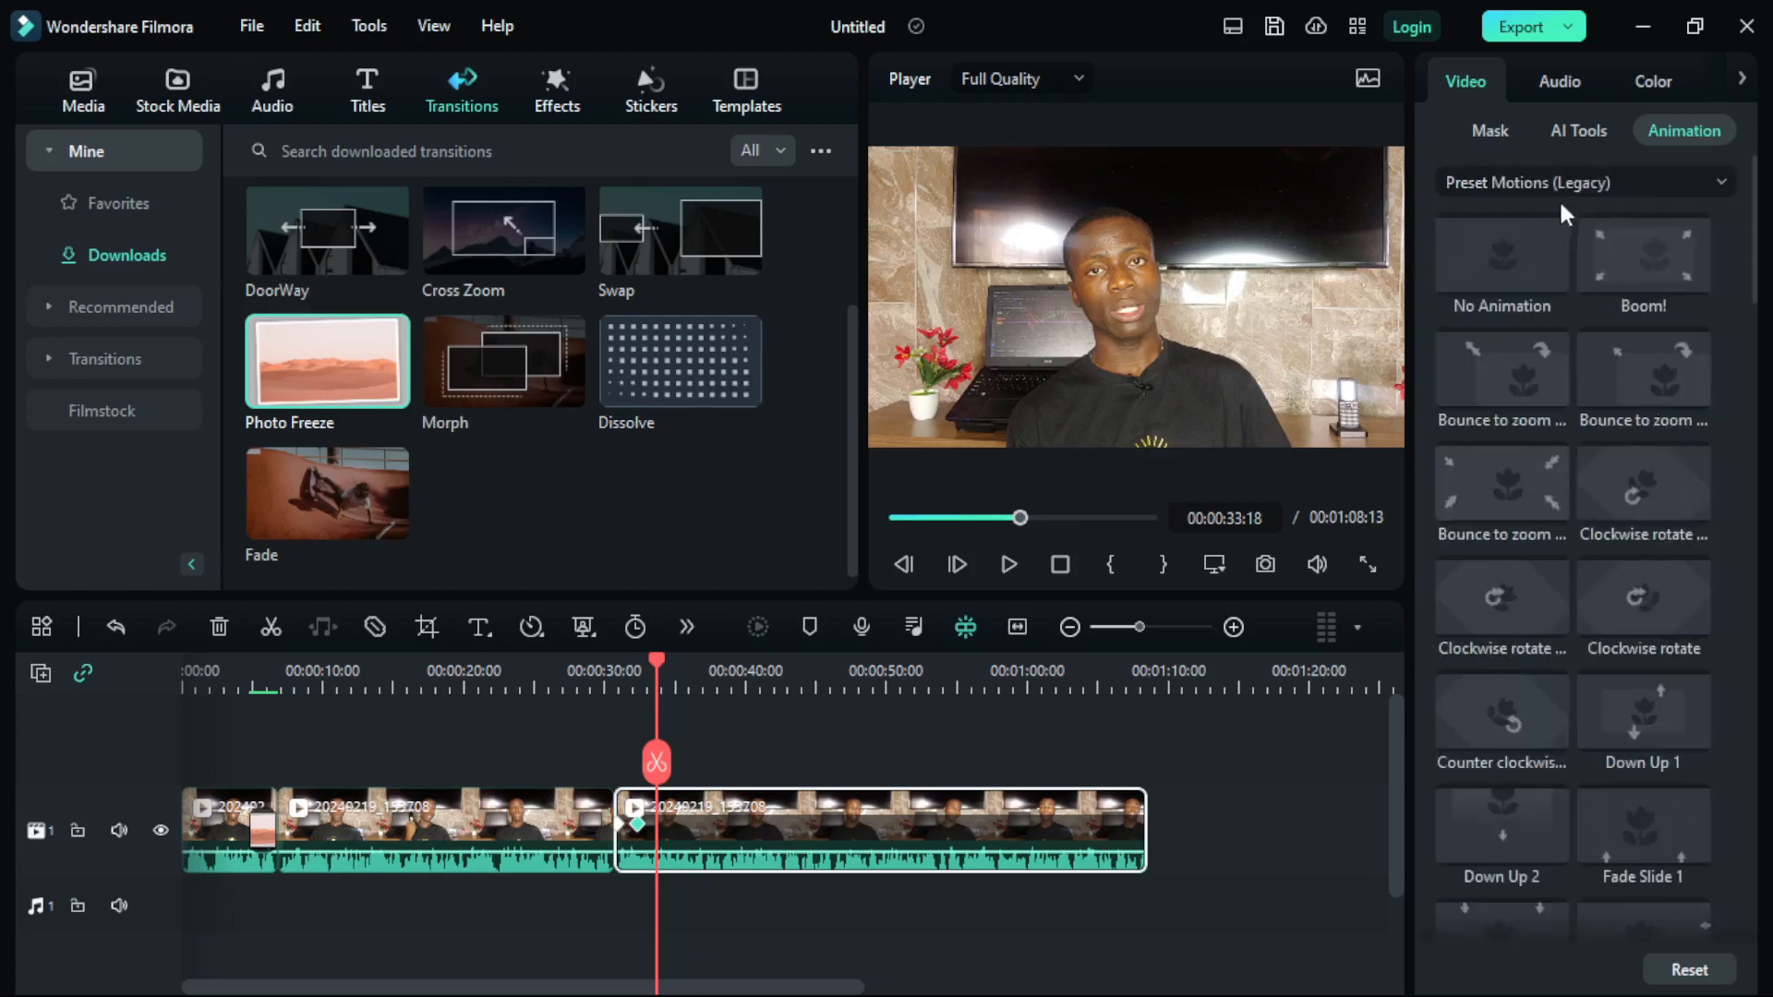
{"action": "scroll", "coordinate": [1562, 587], "scroll_direction": "down", "scroll_amount": 7}
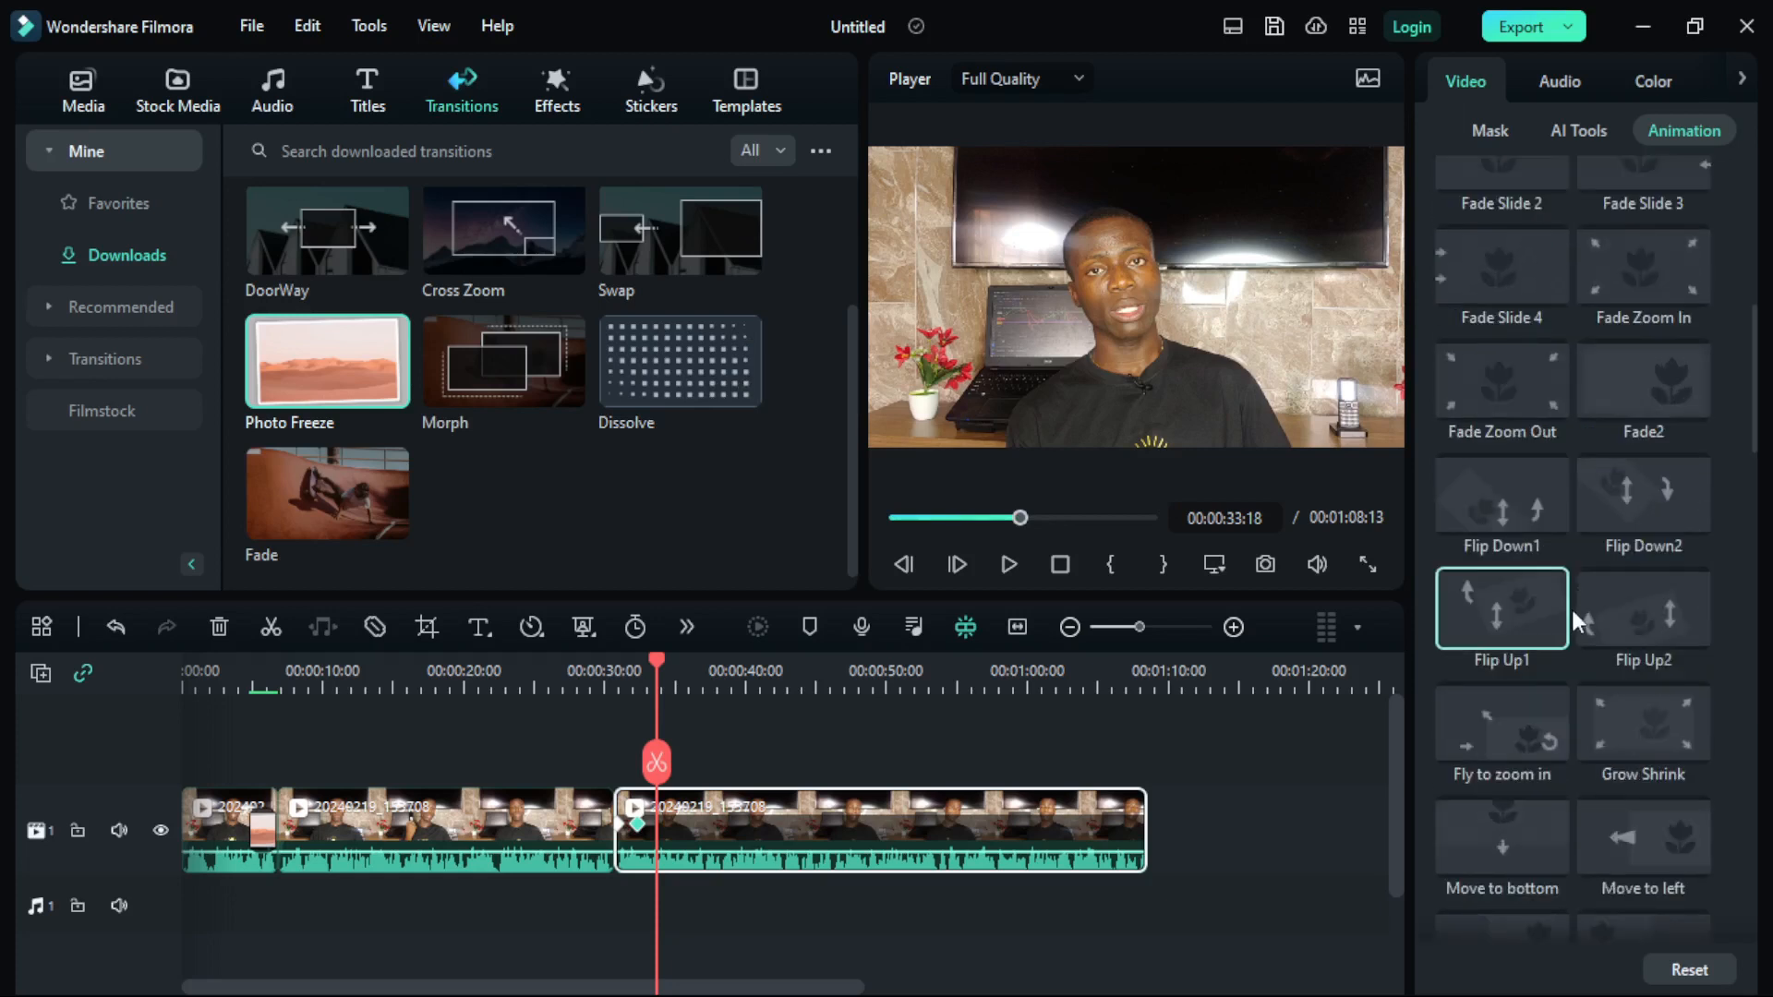
{"action": "scroll", "coordinate": [1571, 605], "scroll_direction": "down", "scroll_amount": 5}
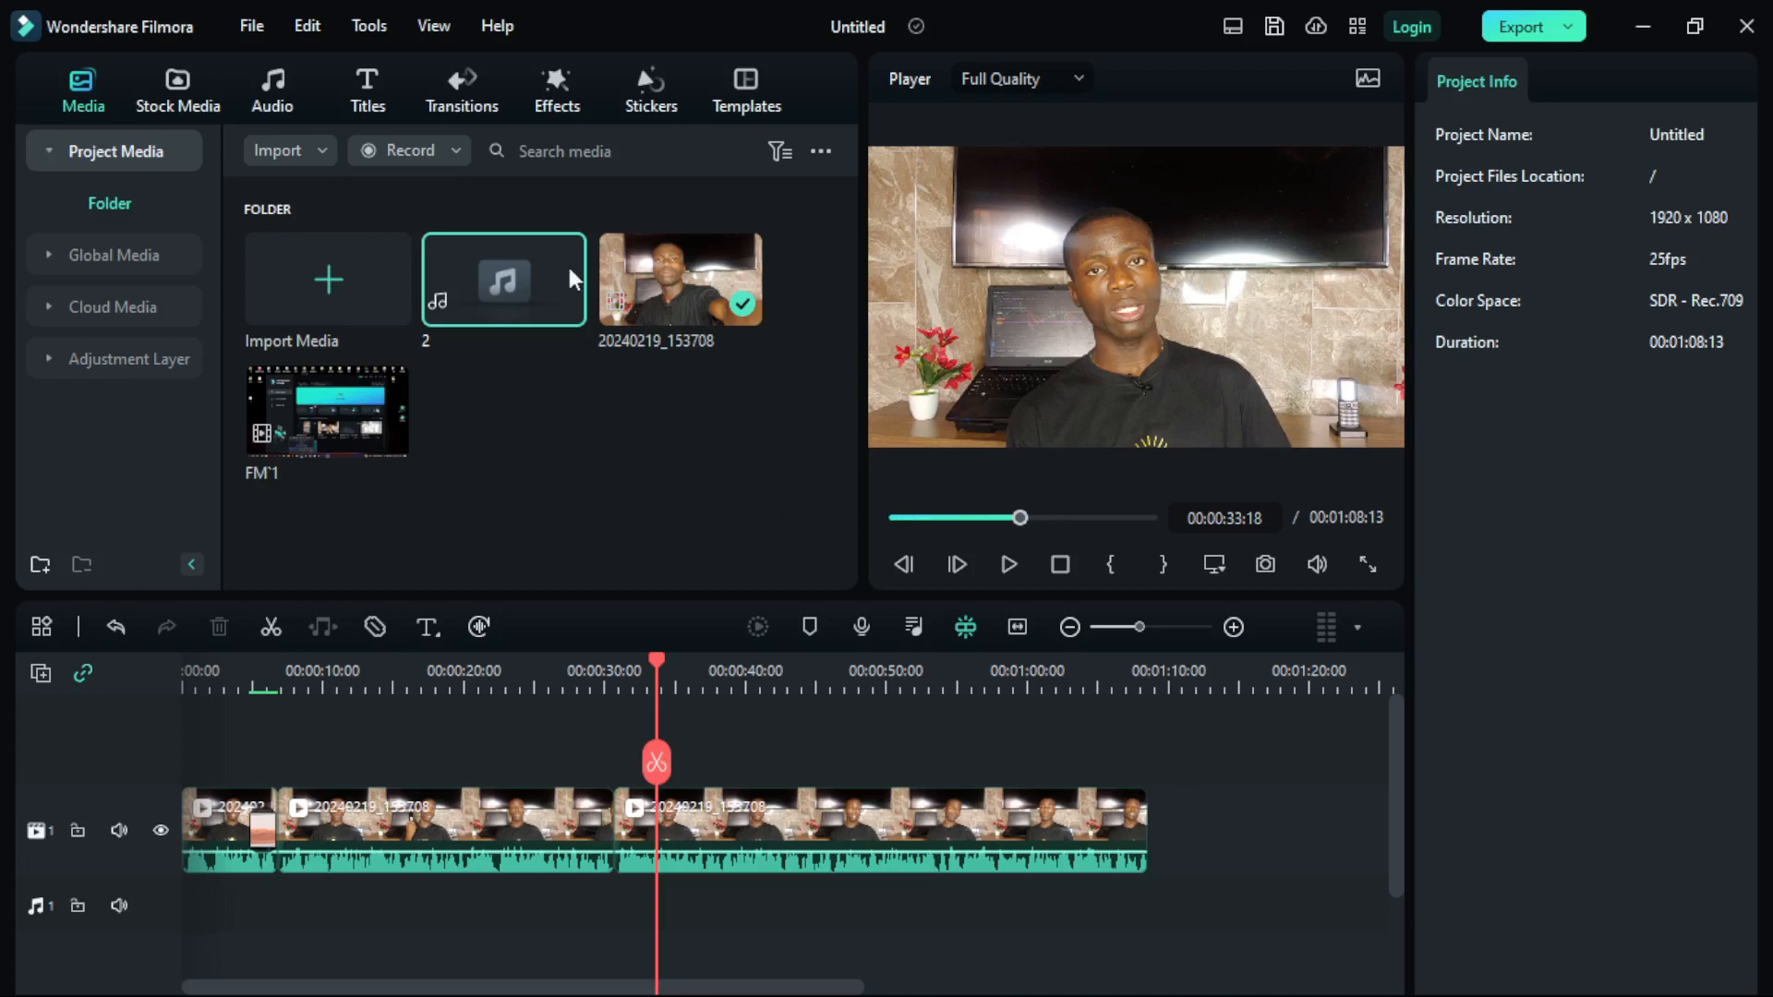
Browse the available title presets in the Trending and Plain Text categories
{"action": "left_click", "coordinate": [367, 97]}
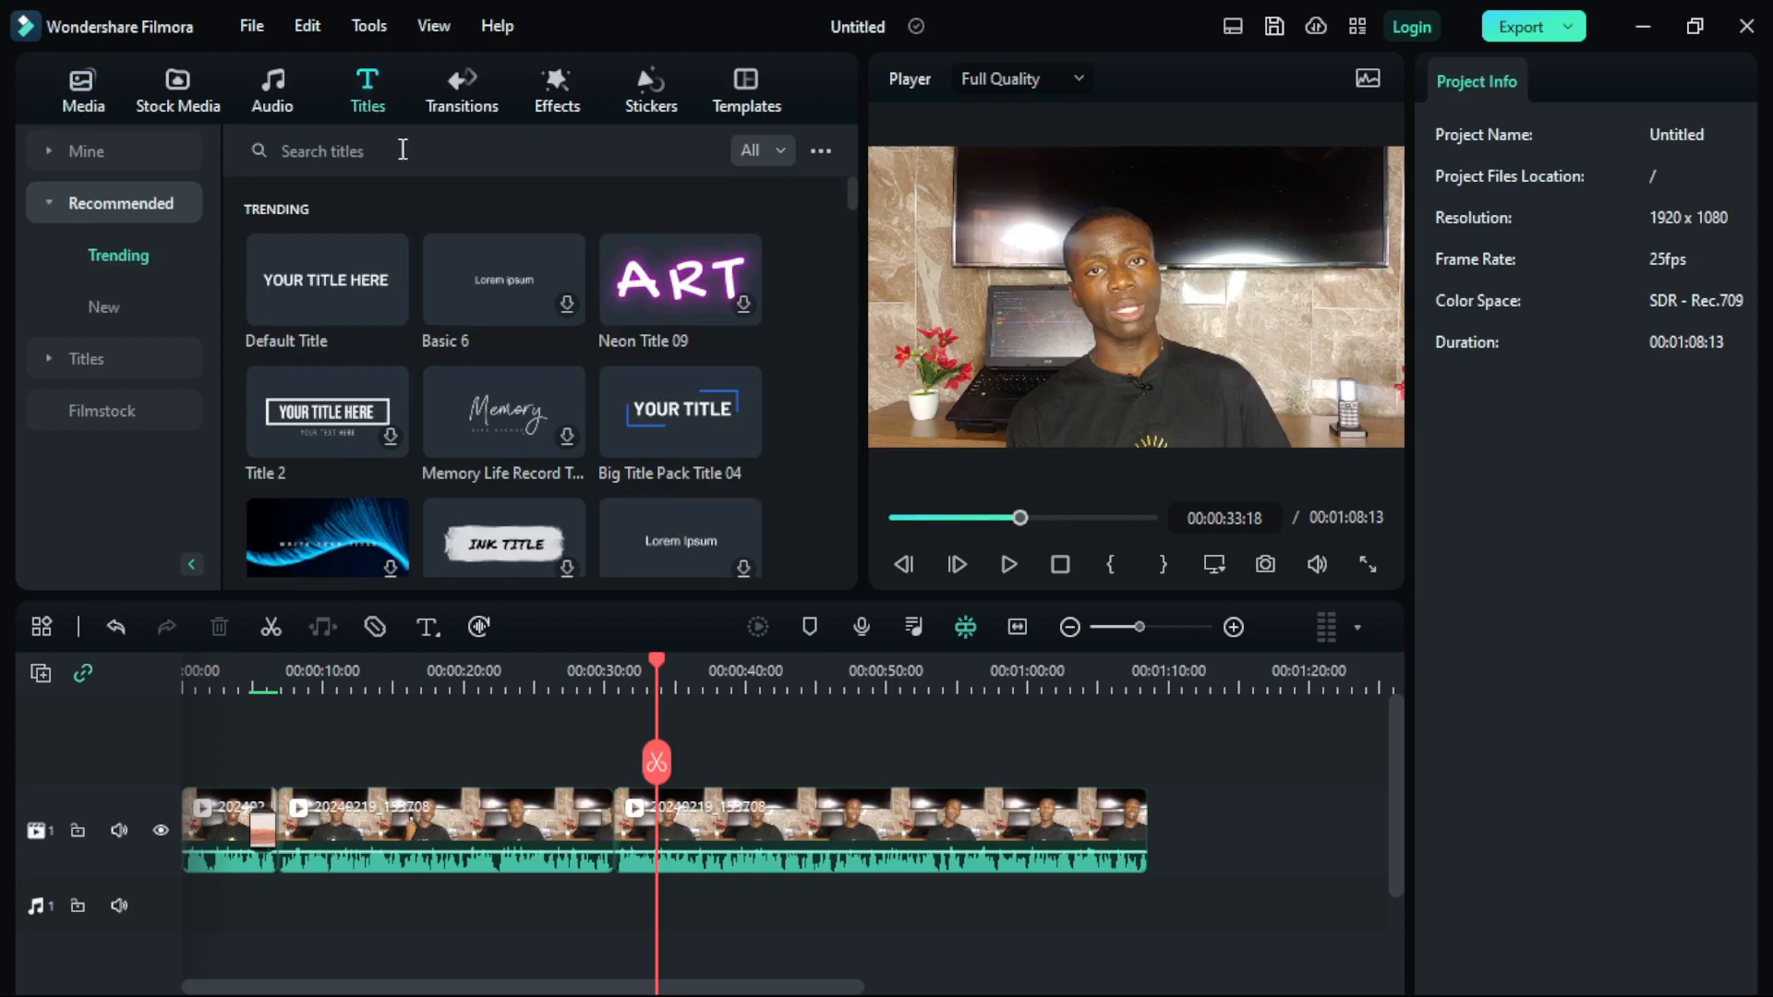
{"action": "scroll", "coordinate": [586, 369], "scroll_direction": "down", "scroll_amount": 12}
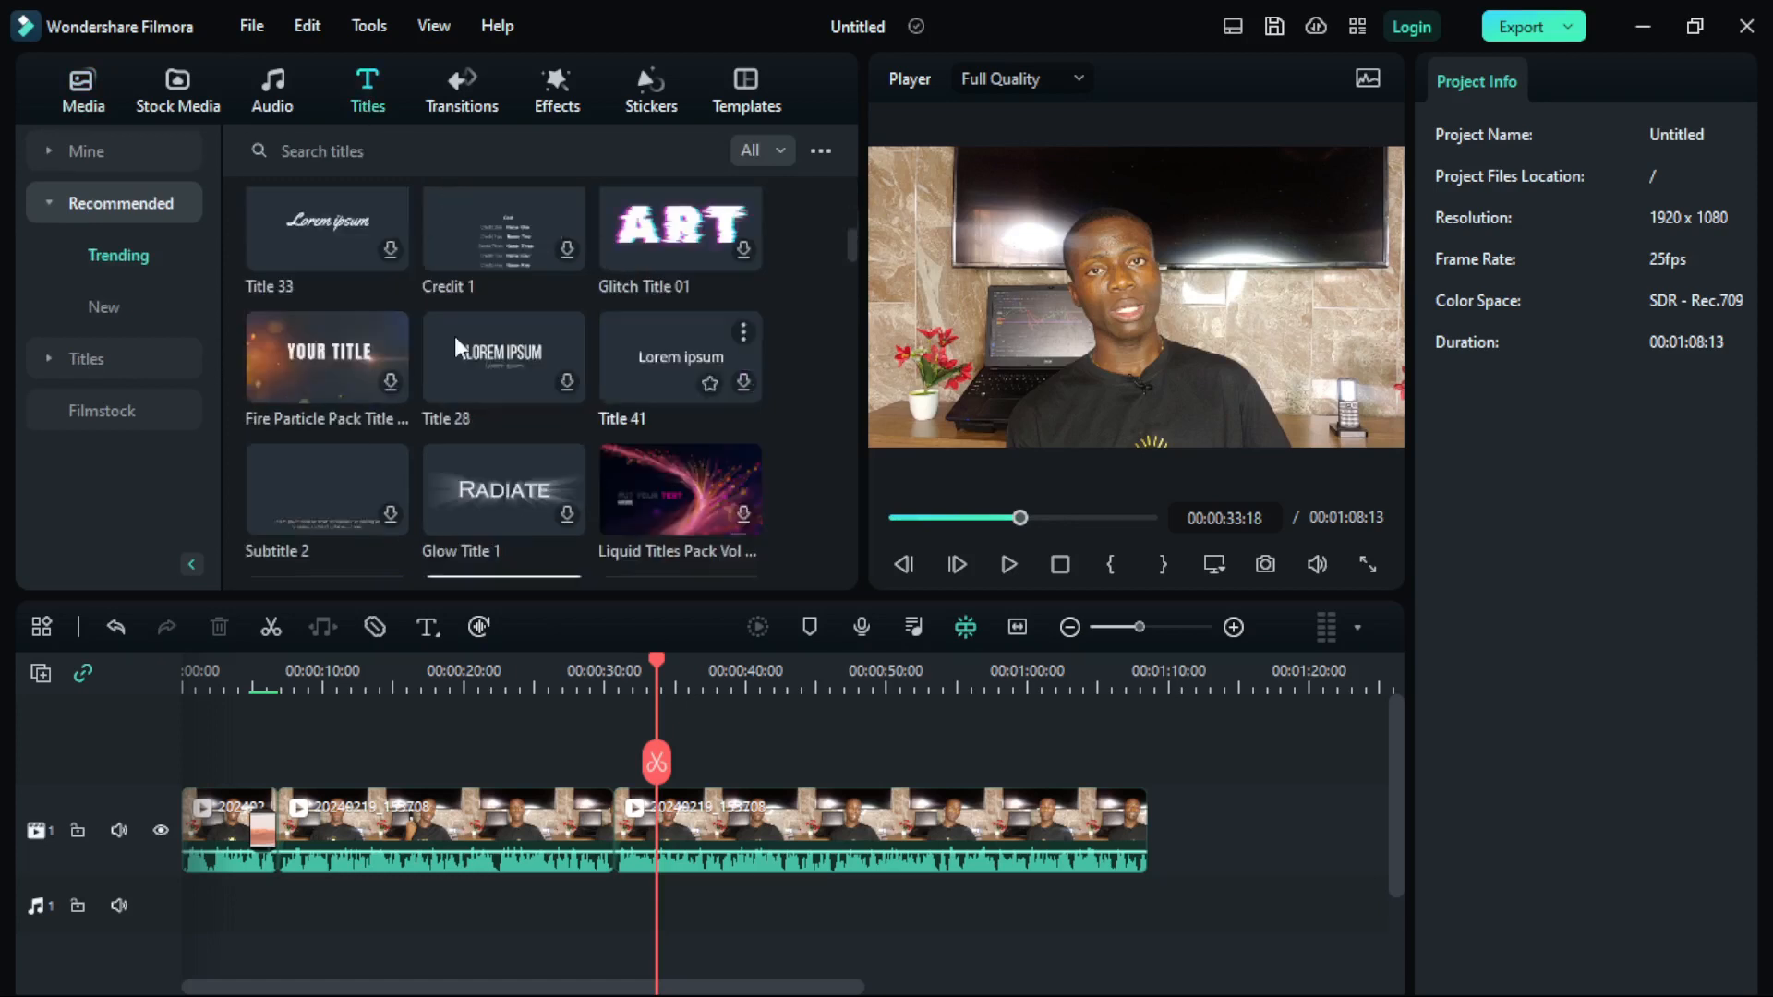
{"action": "scroll", "coordinate": [579, 430], "scroll_direction": "down", "scroll_amount": 6}
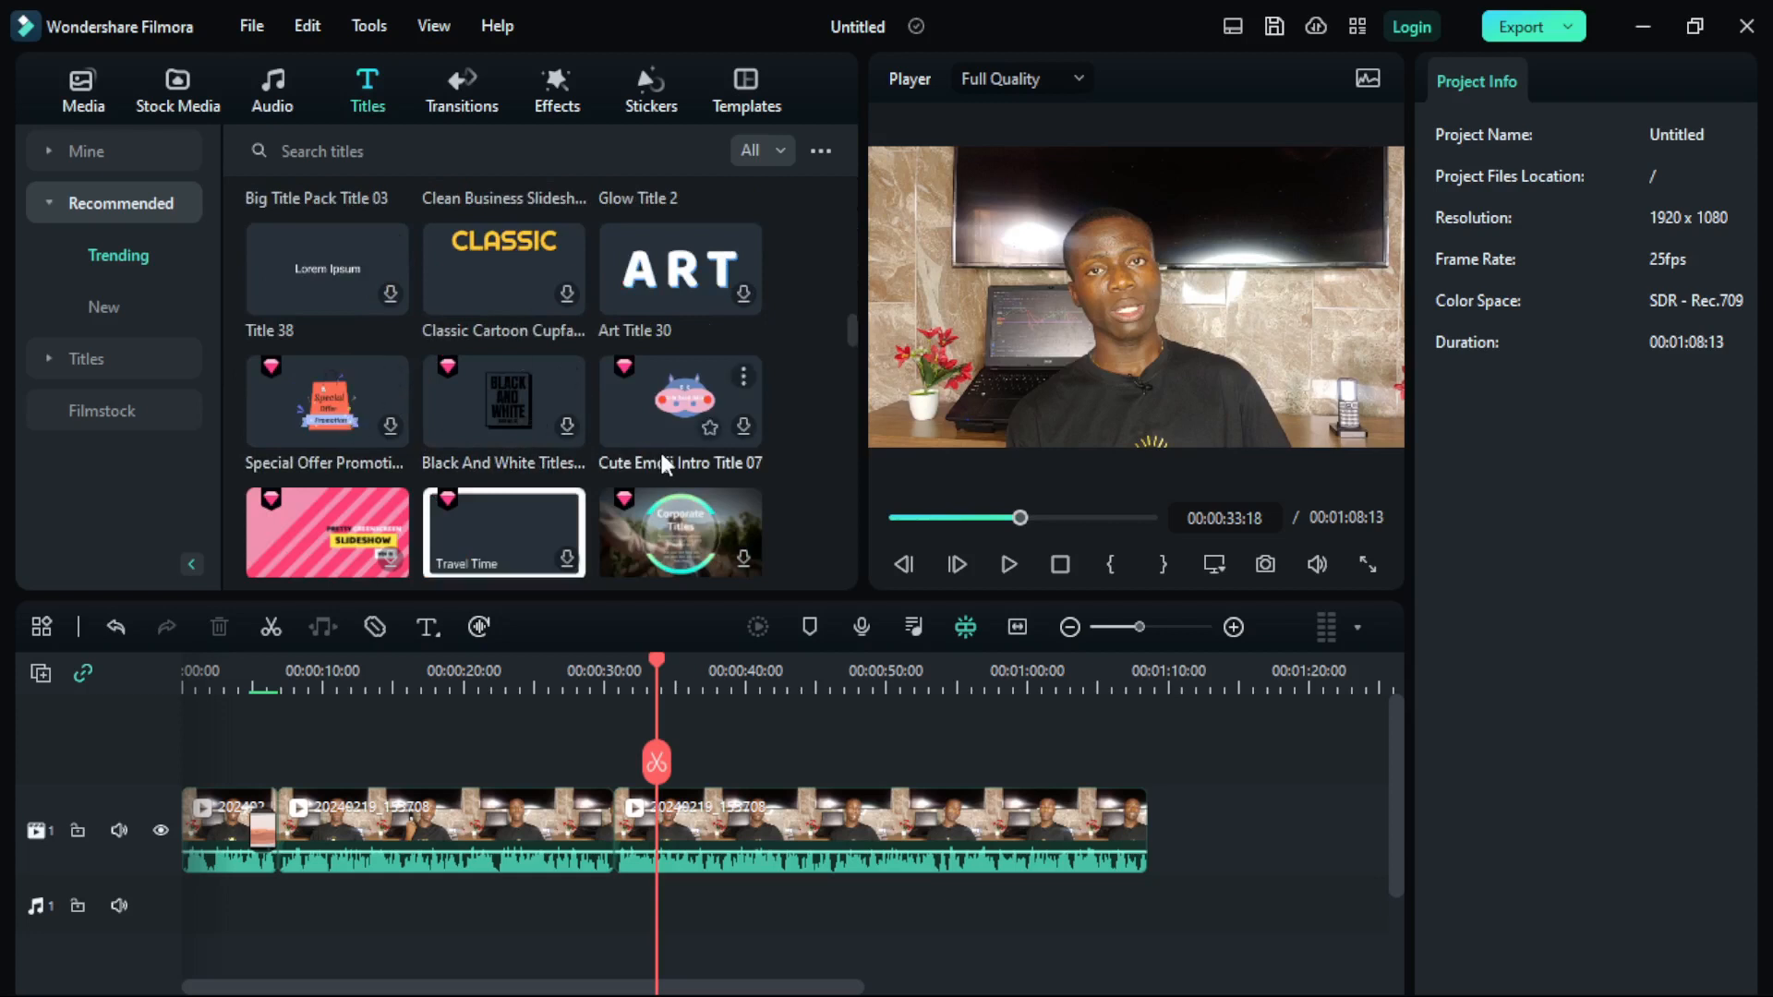
{"action": "scroll", "coordinate": [532, 474], "scroll_direction": "down", "scroll_amount": 3}
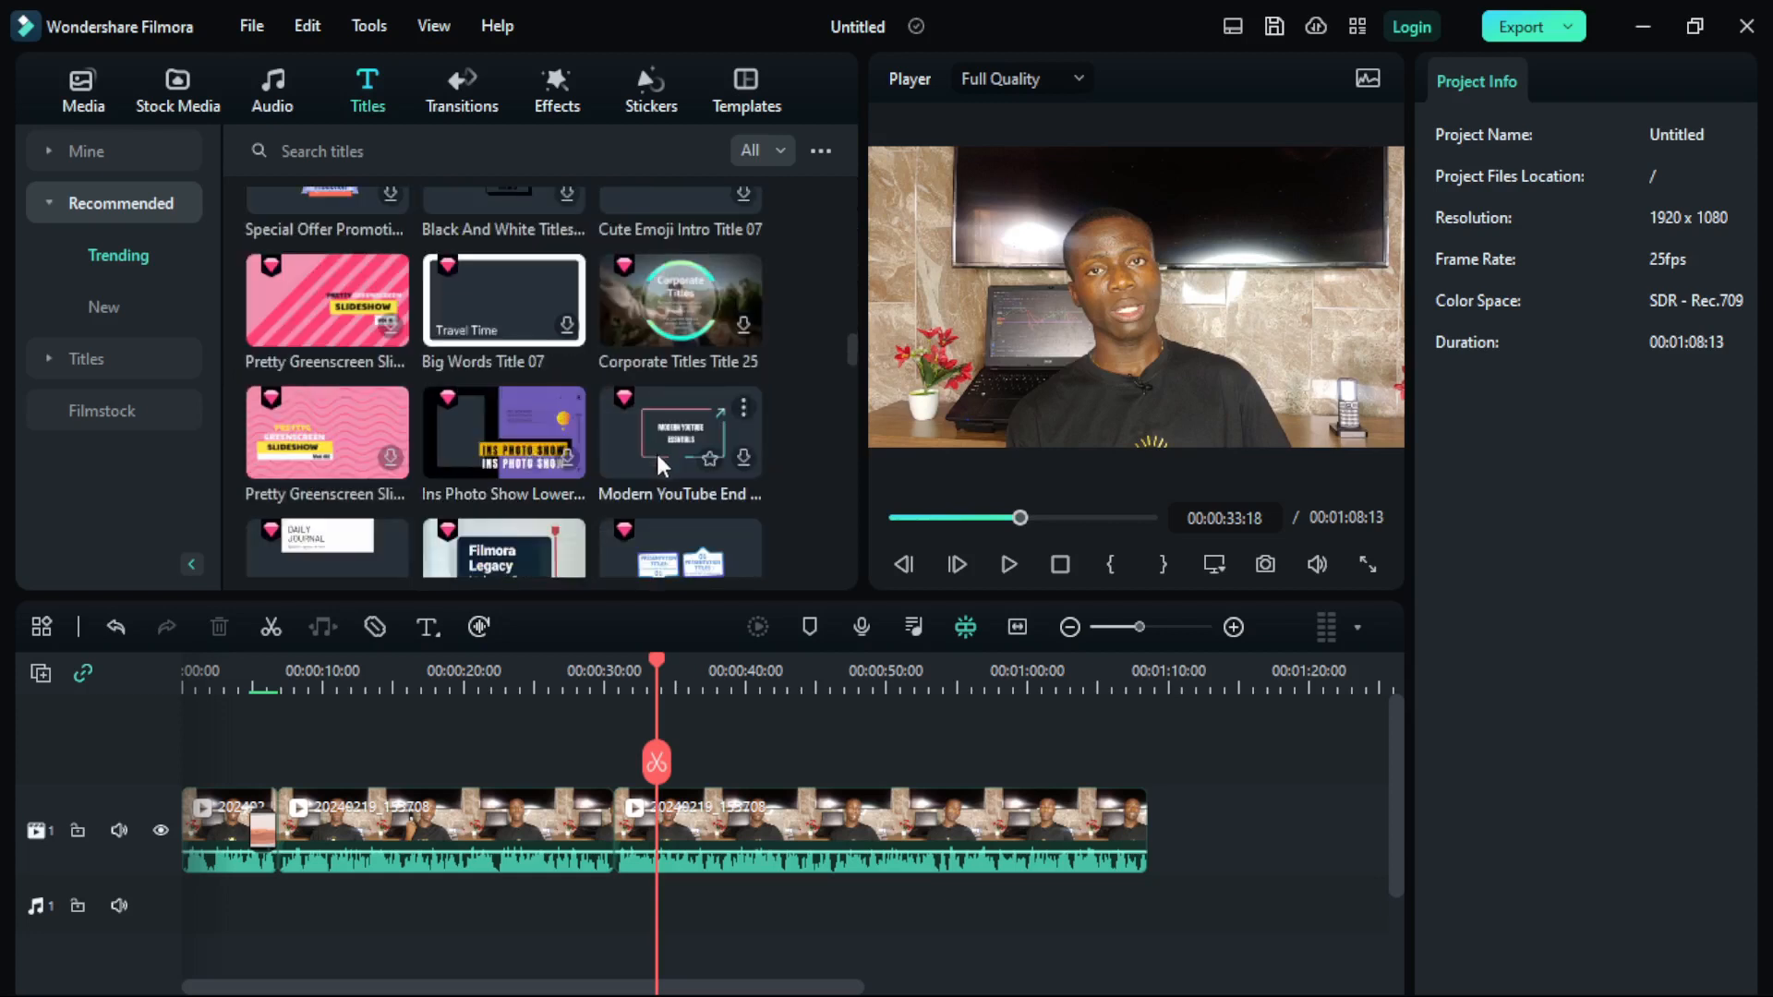
{"action": "scroll", "coordinate": [738, 452], "scroll_direction": "down", "scroll_amount": 2}
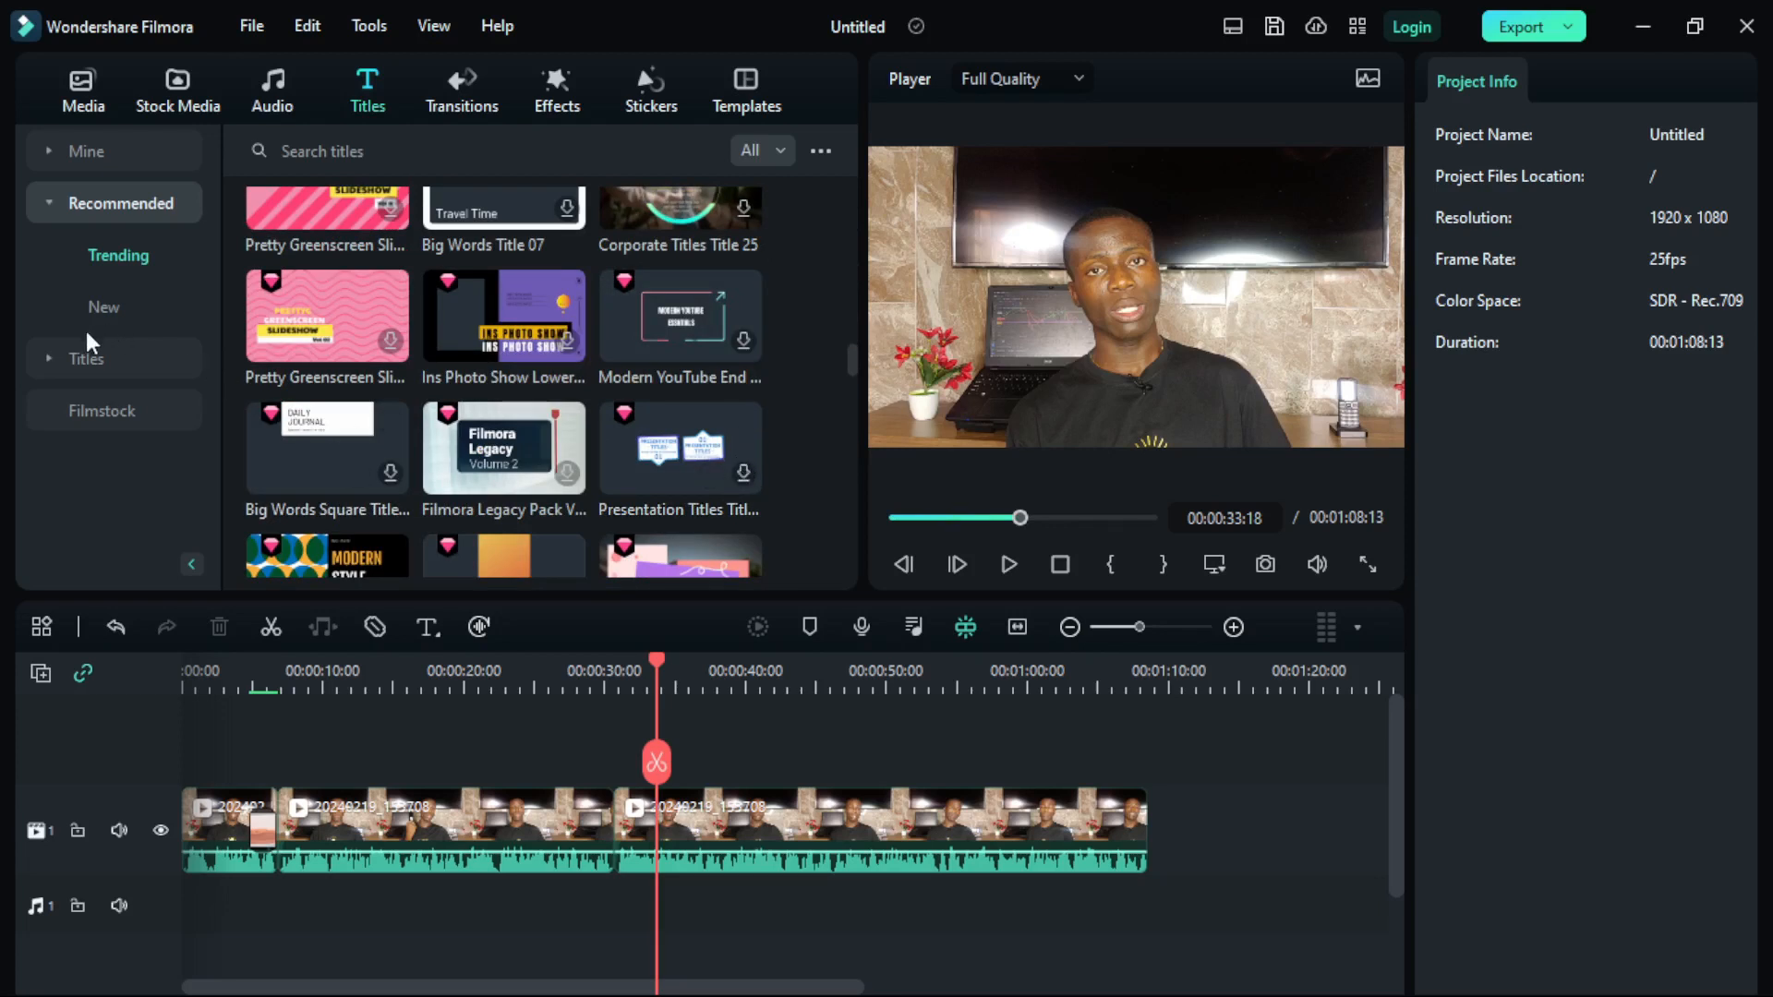
{"action": "left_click", "coordinate": [42, 359]}
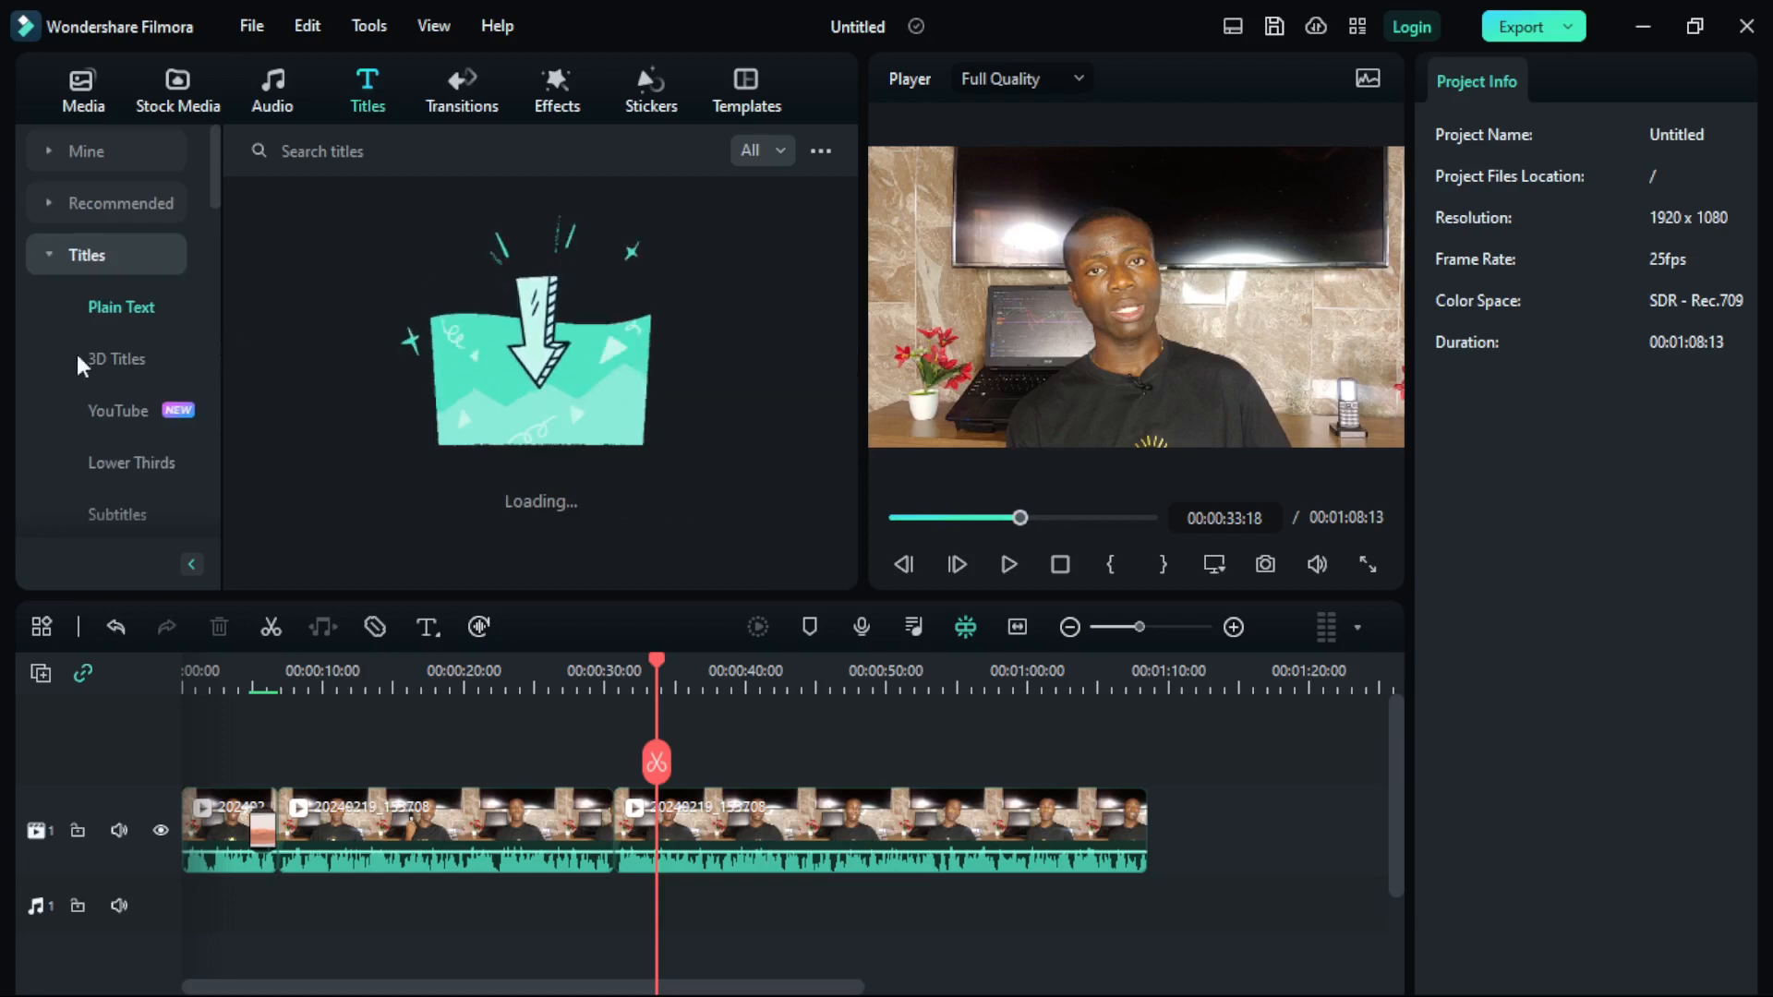
{"action": "scroll", "coordinate": [546, 308], "scroll_direction": "down", "scroll_amount": 4}
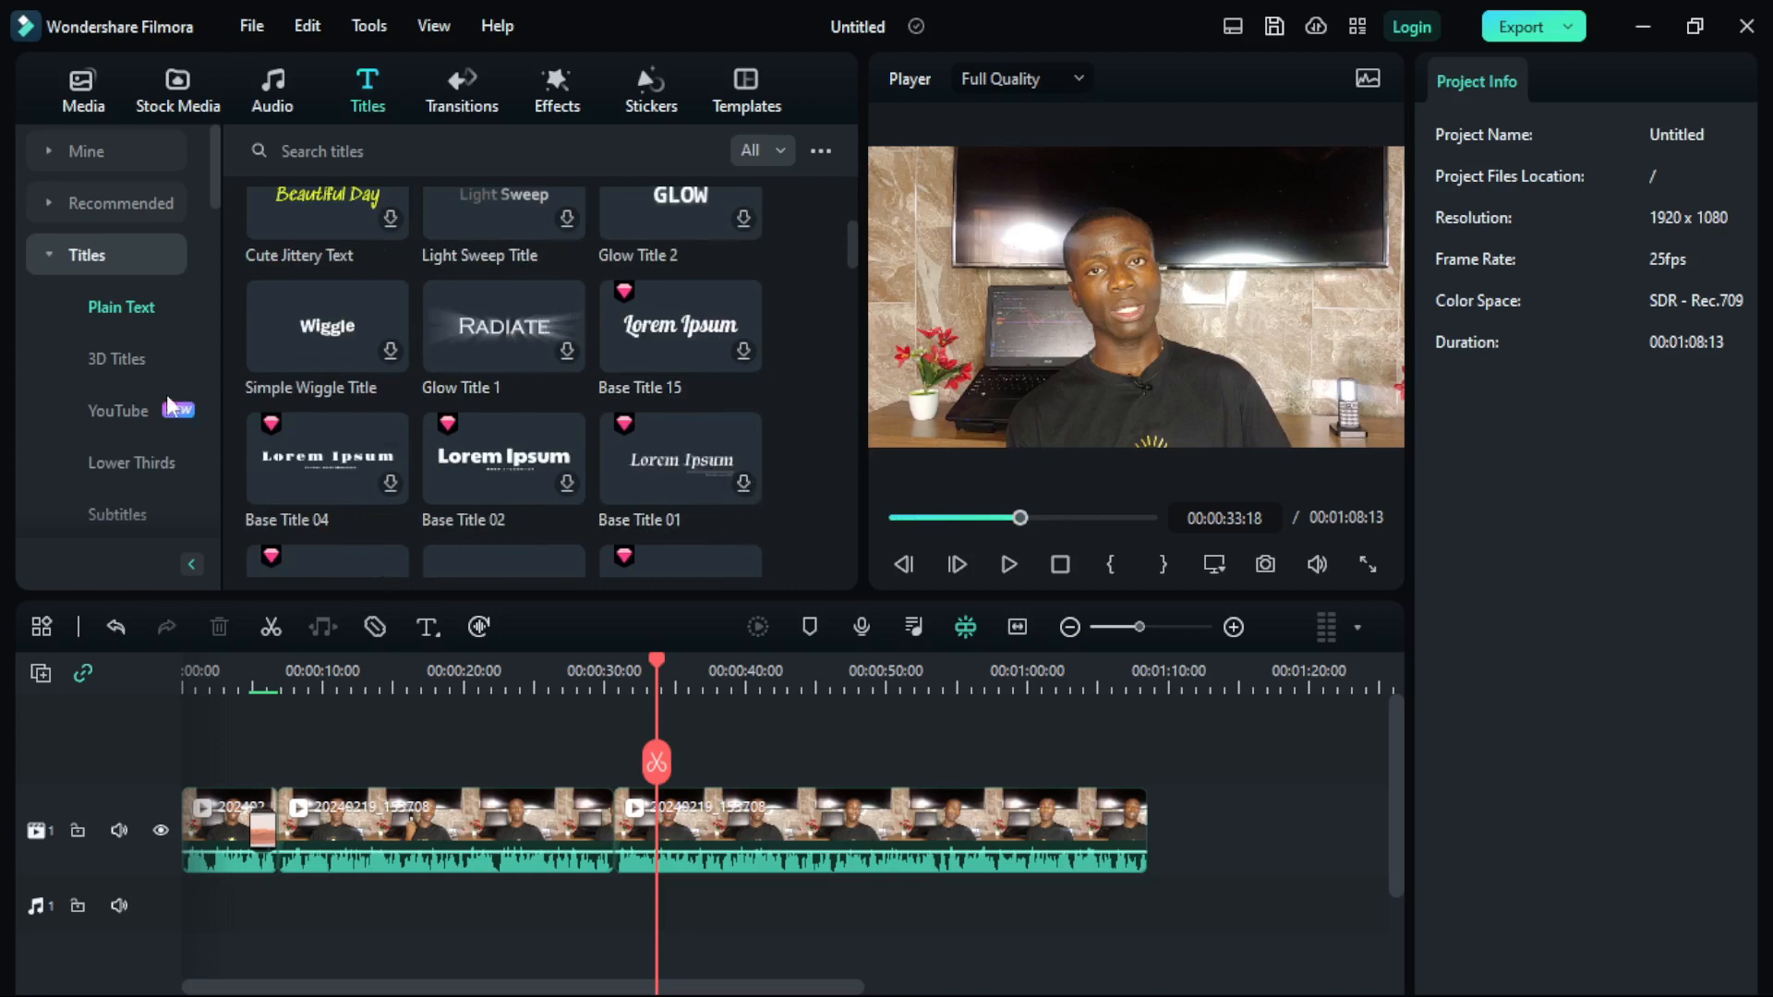
Look through the title presets in the 3D Titles and YouTube categories
{"action": "left_click", "coordinate": [112, 363]}
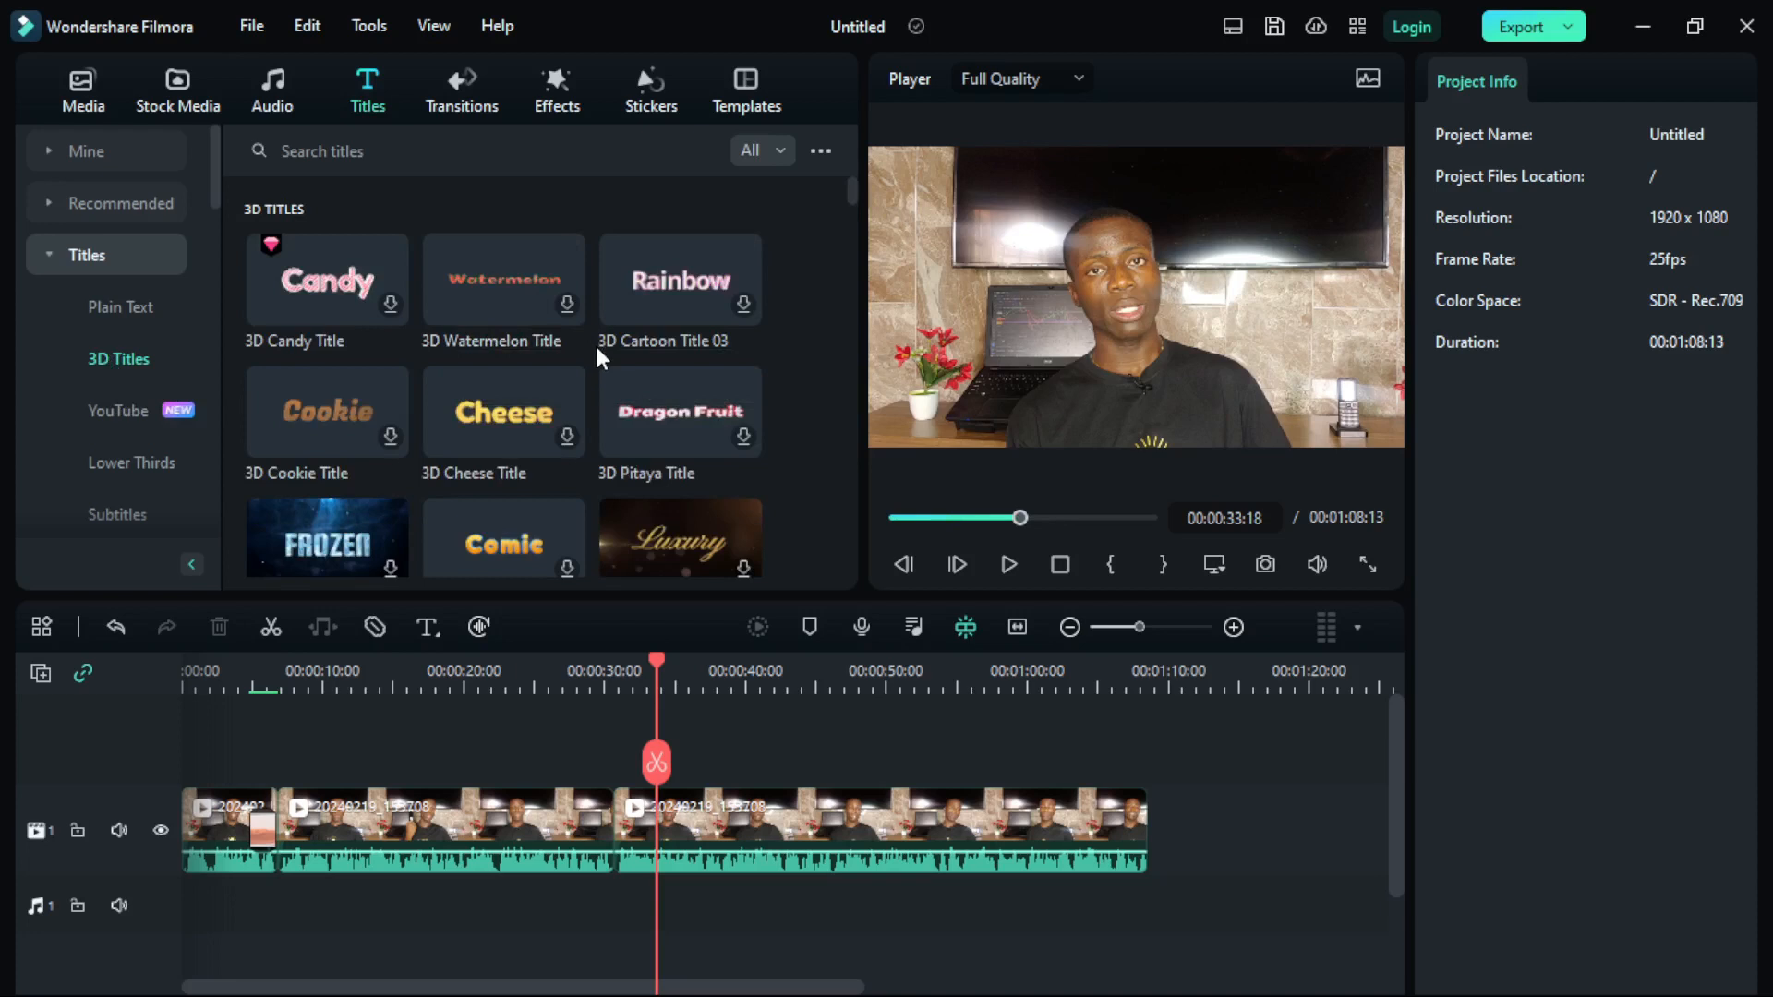
{"action": "scroll", "coordinate": [598, 356], "scroll_direction": "down", "scroll_amount": 5}
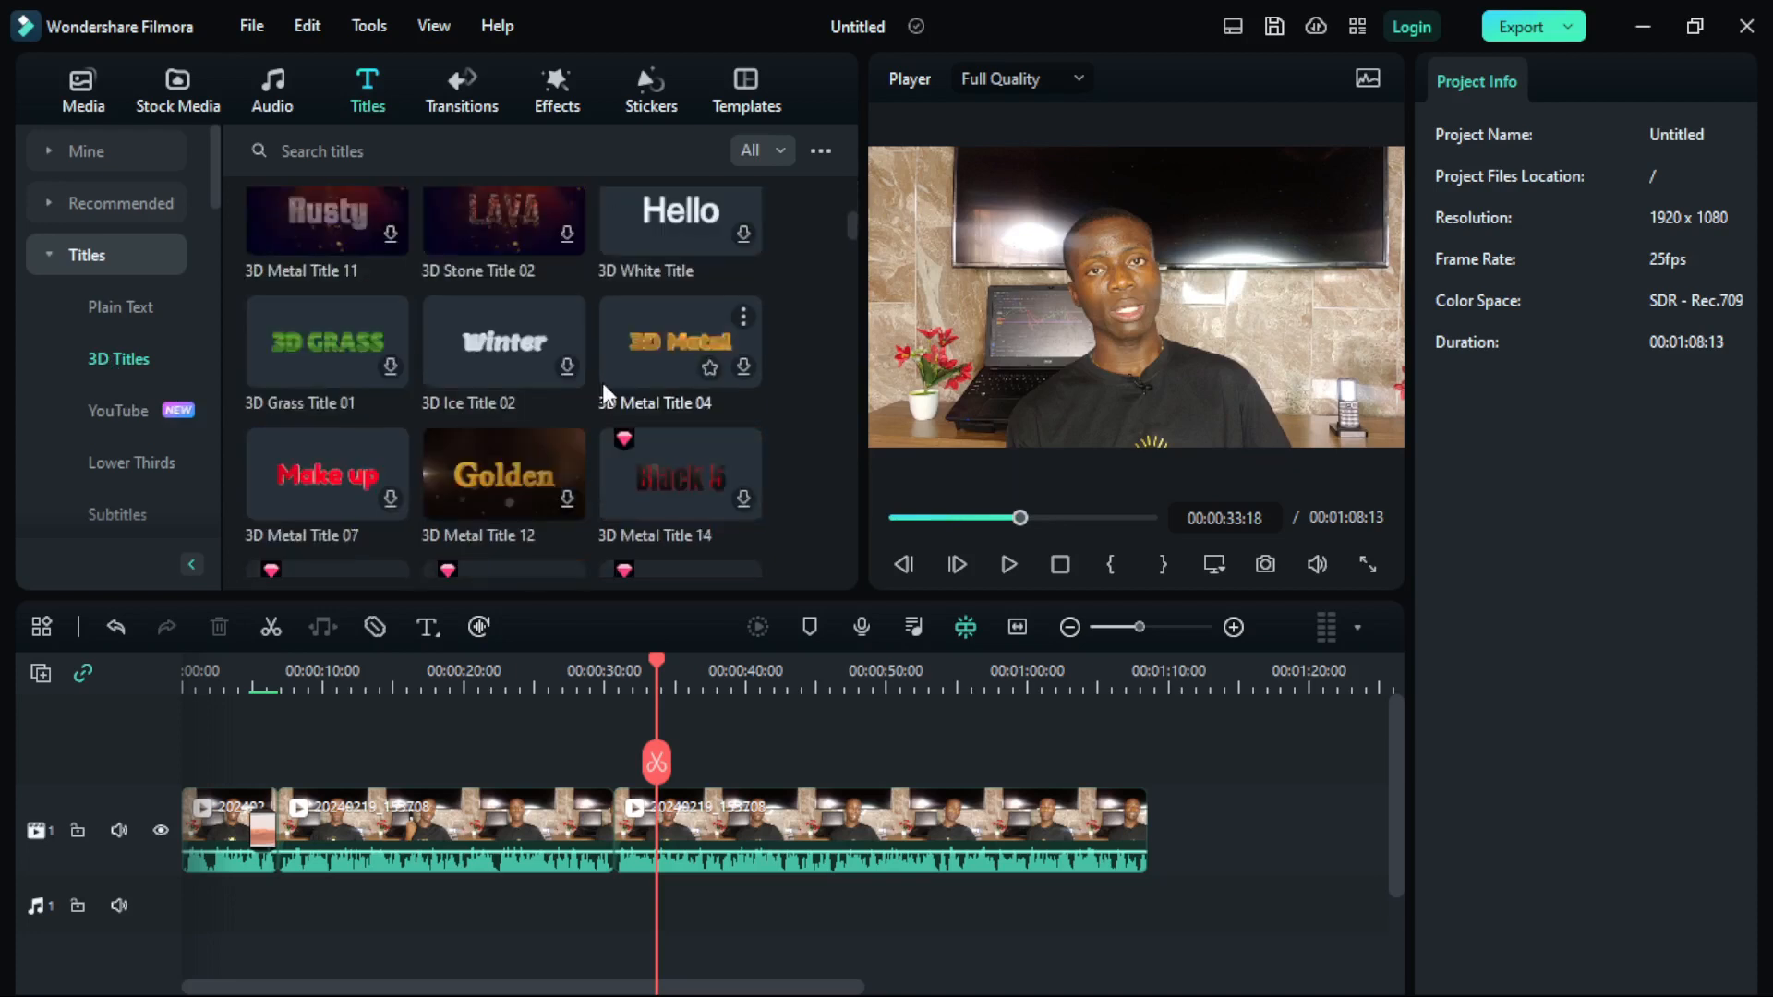
{"action": "scroll", "coordinate": [579, 410], "scroll_direction": "down", "scroll_amount": 3}
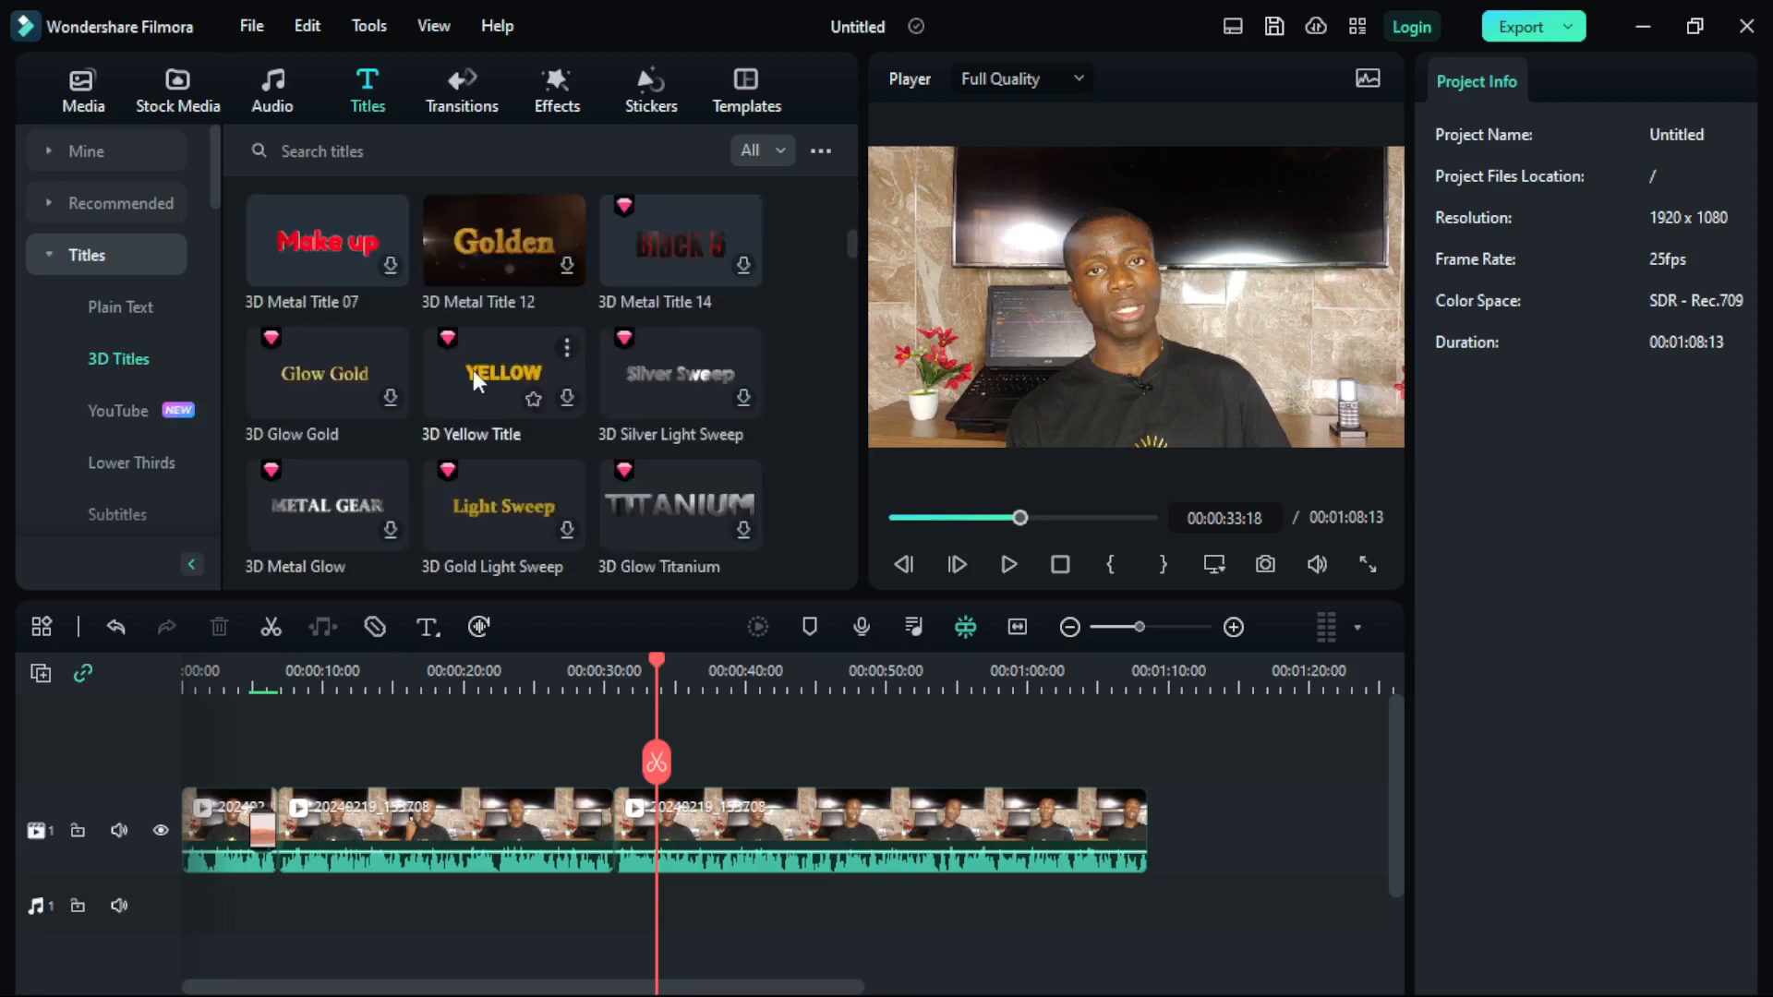
{"action": "scroll", "coordinate": [472, 373], "scroll_direction": "down", "scroll_amount": 4}
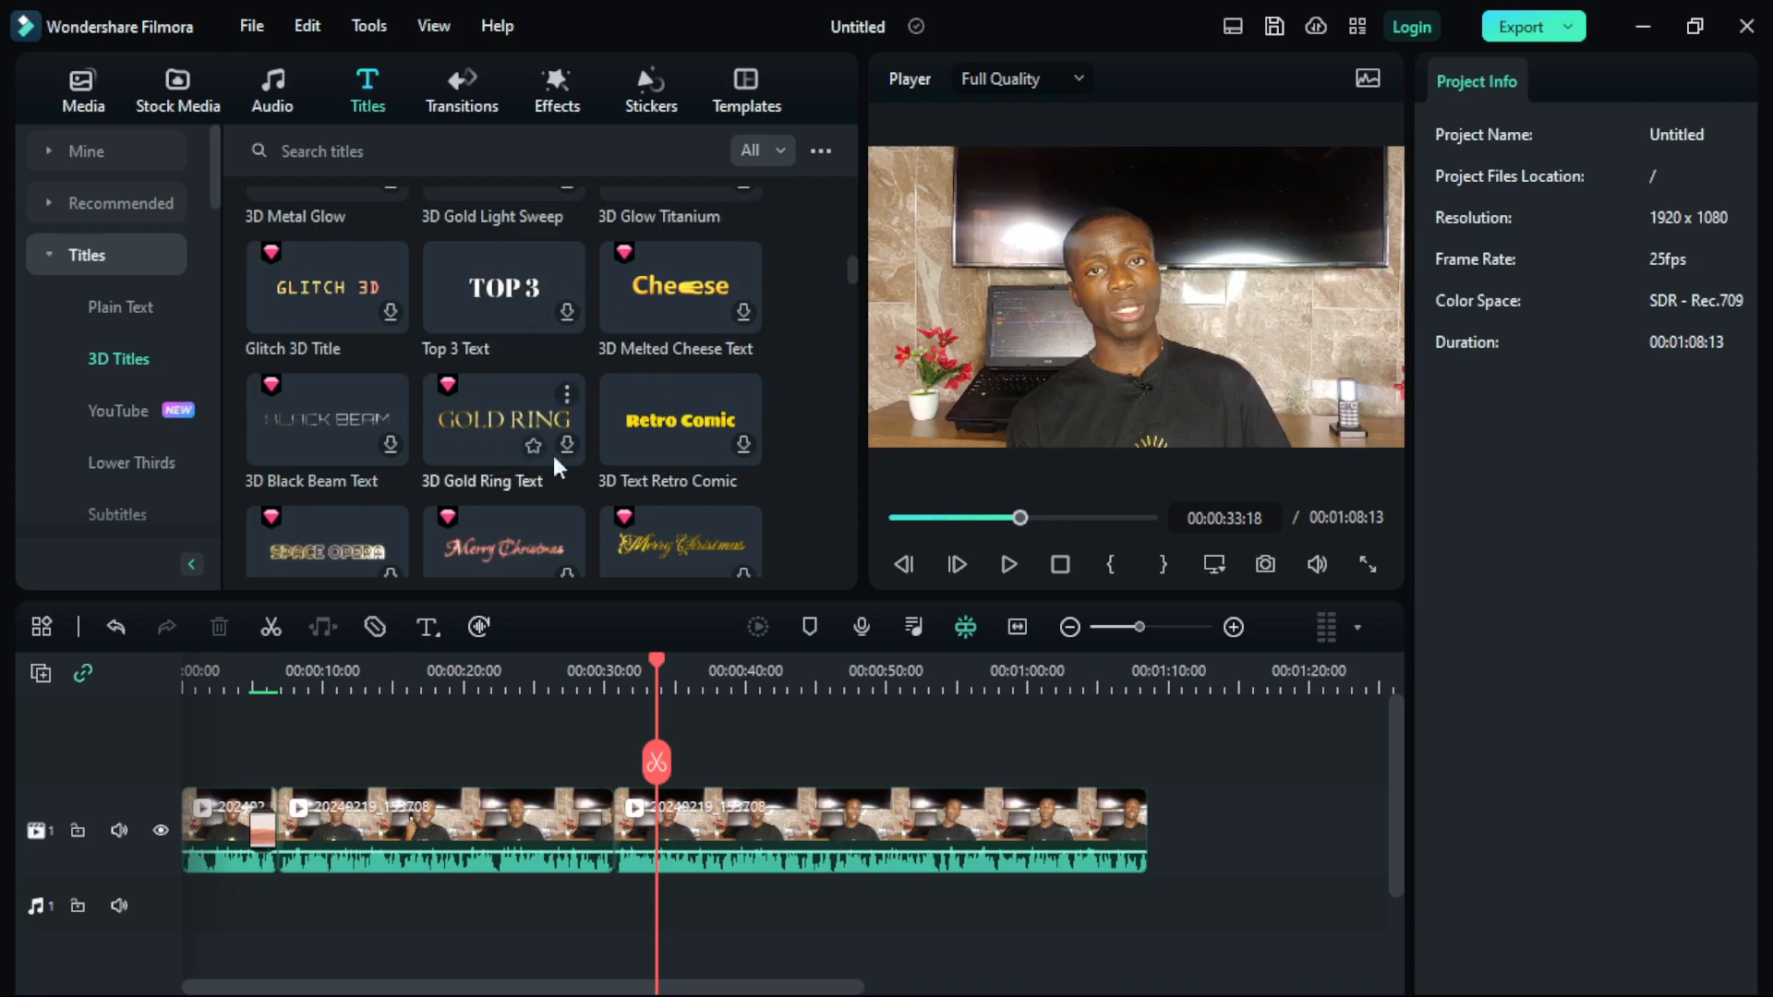
{"action": "scroll", "coordinate": [465, 500], "scroll_direction": "down", "scroll_amount": 1}
{"action": "left_click", "coordinate": [120, 413]}
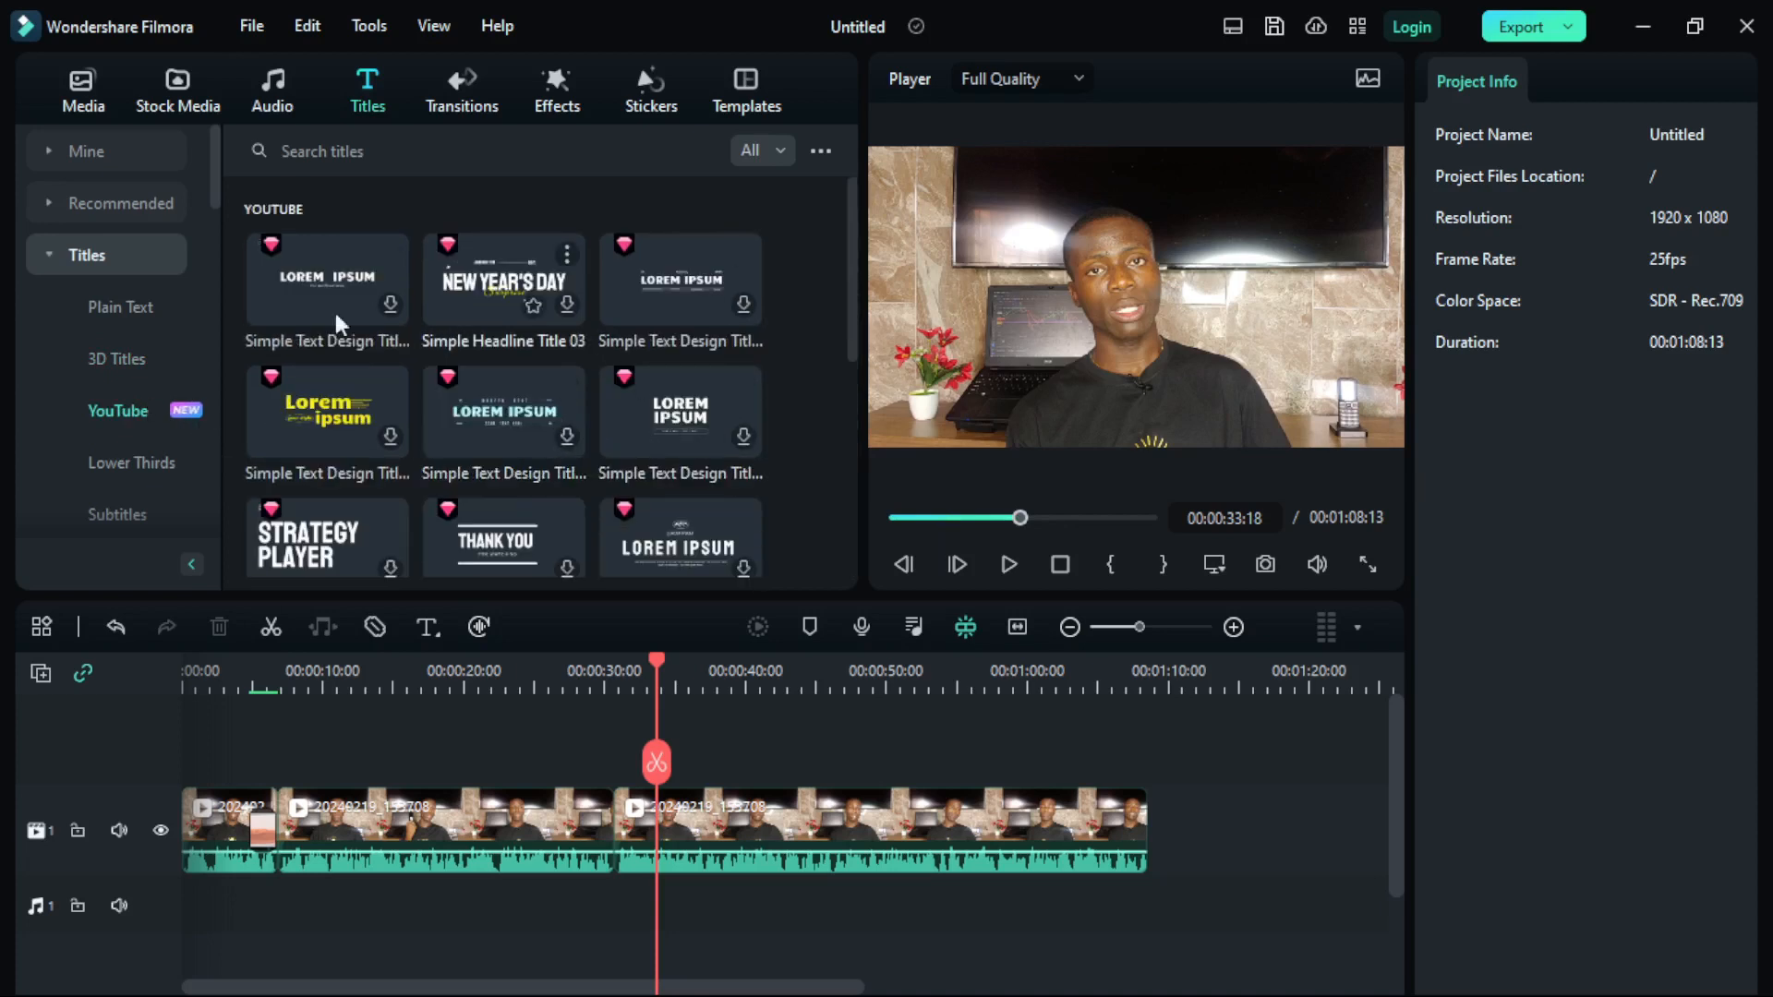
{"action": "scroll", "coordinate": [491, 480], "scroll_direction": "down", "scroll_amount": 10}
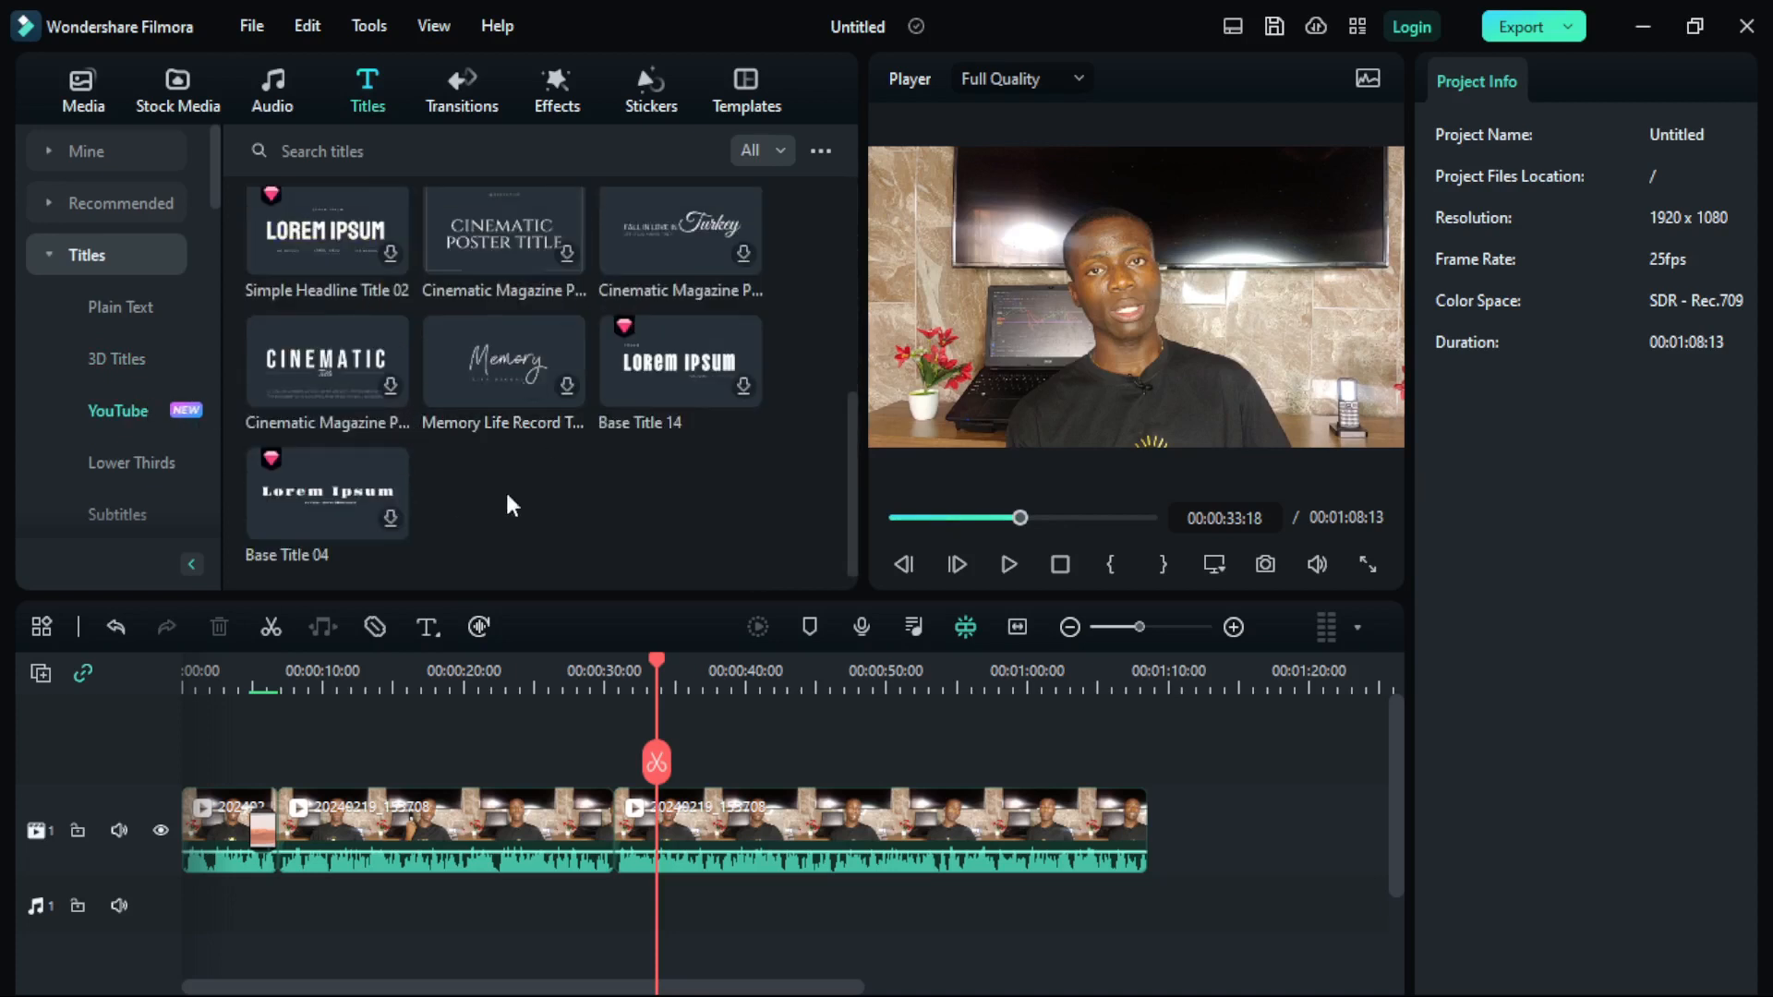
Examine the Lower Thirds and Subtitles presets and the list of remaining title categories
{"action": "left_click", "coordinate": [159, 457]}
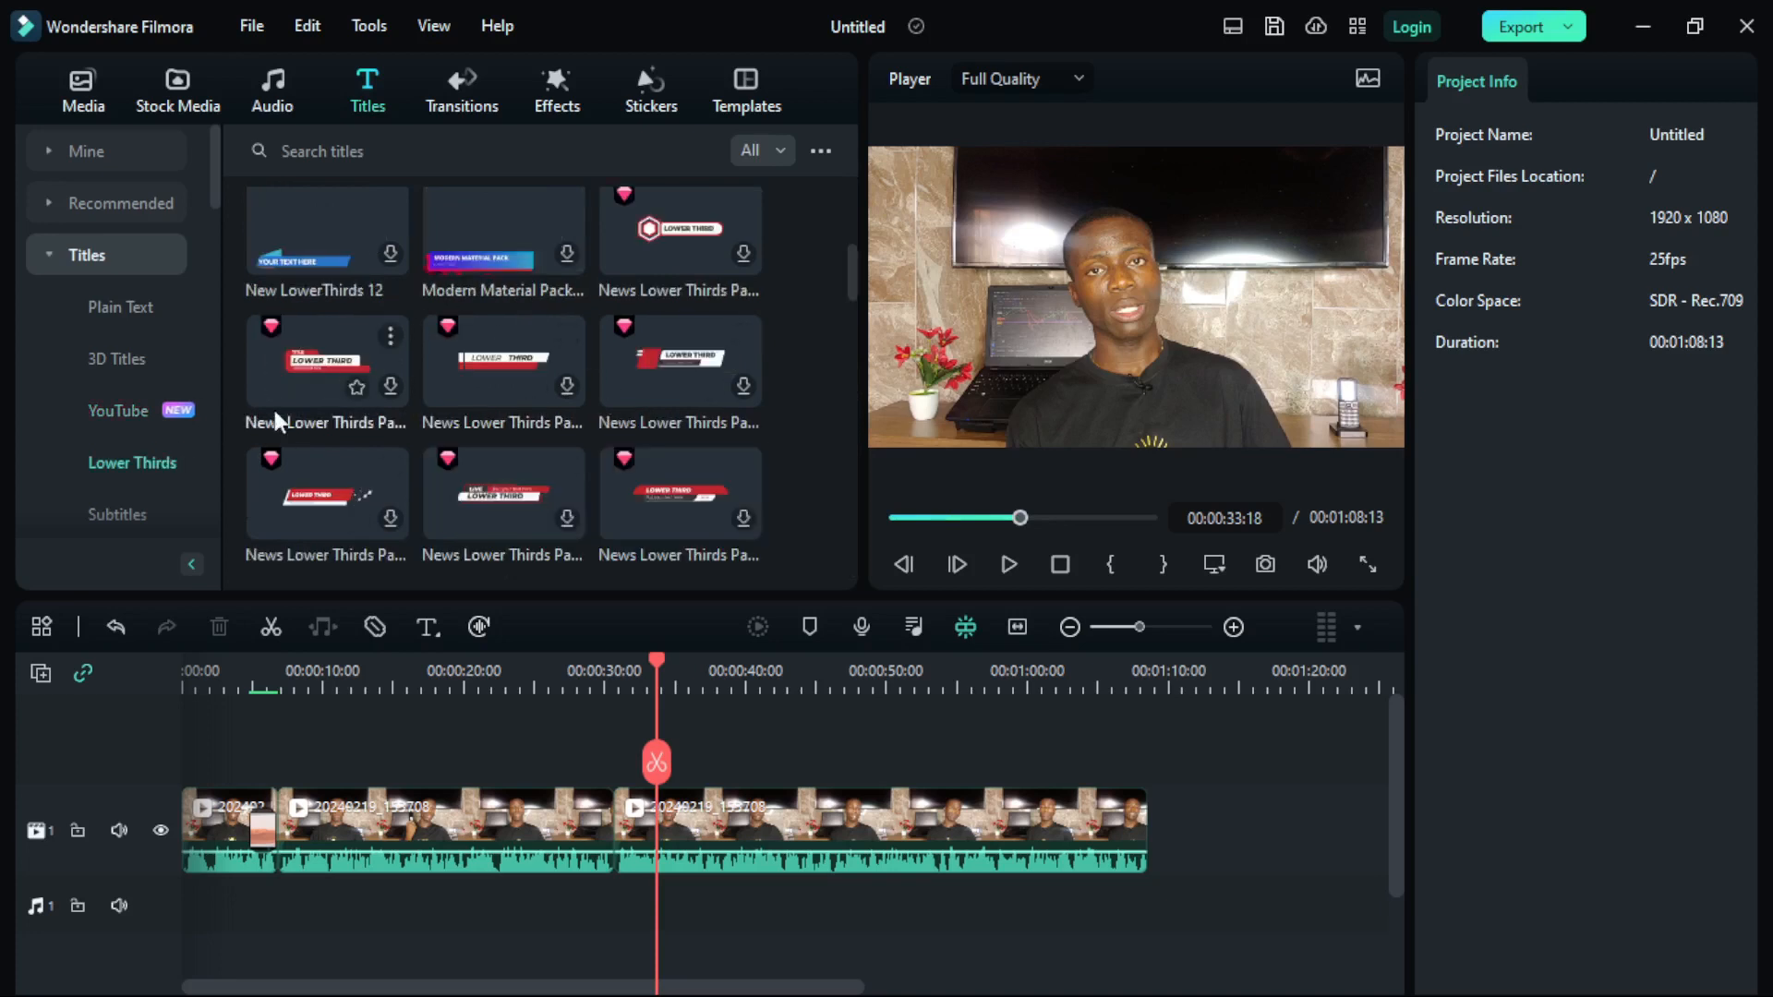
{"action": "scroll", "coordinate": [637, 314], "scroll_direction": "down", "scroll_amount": 3}
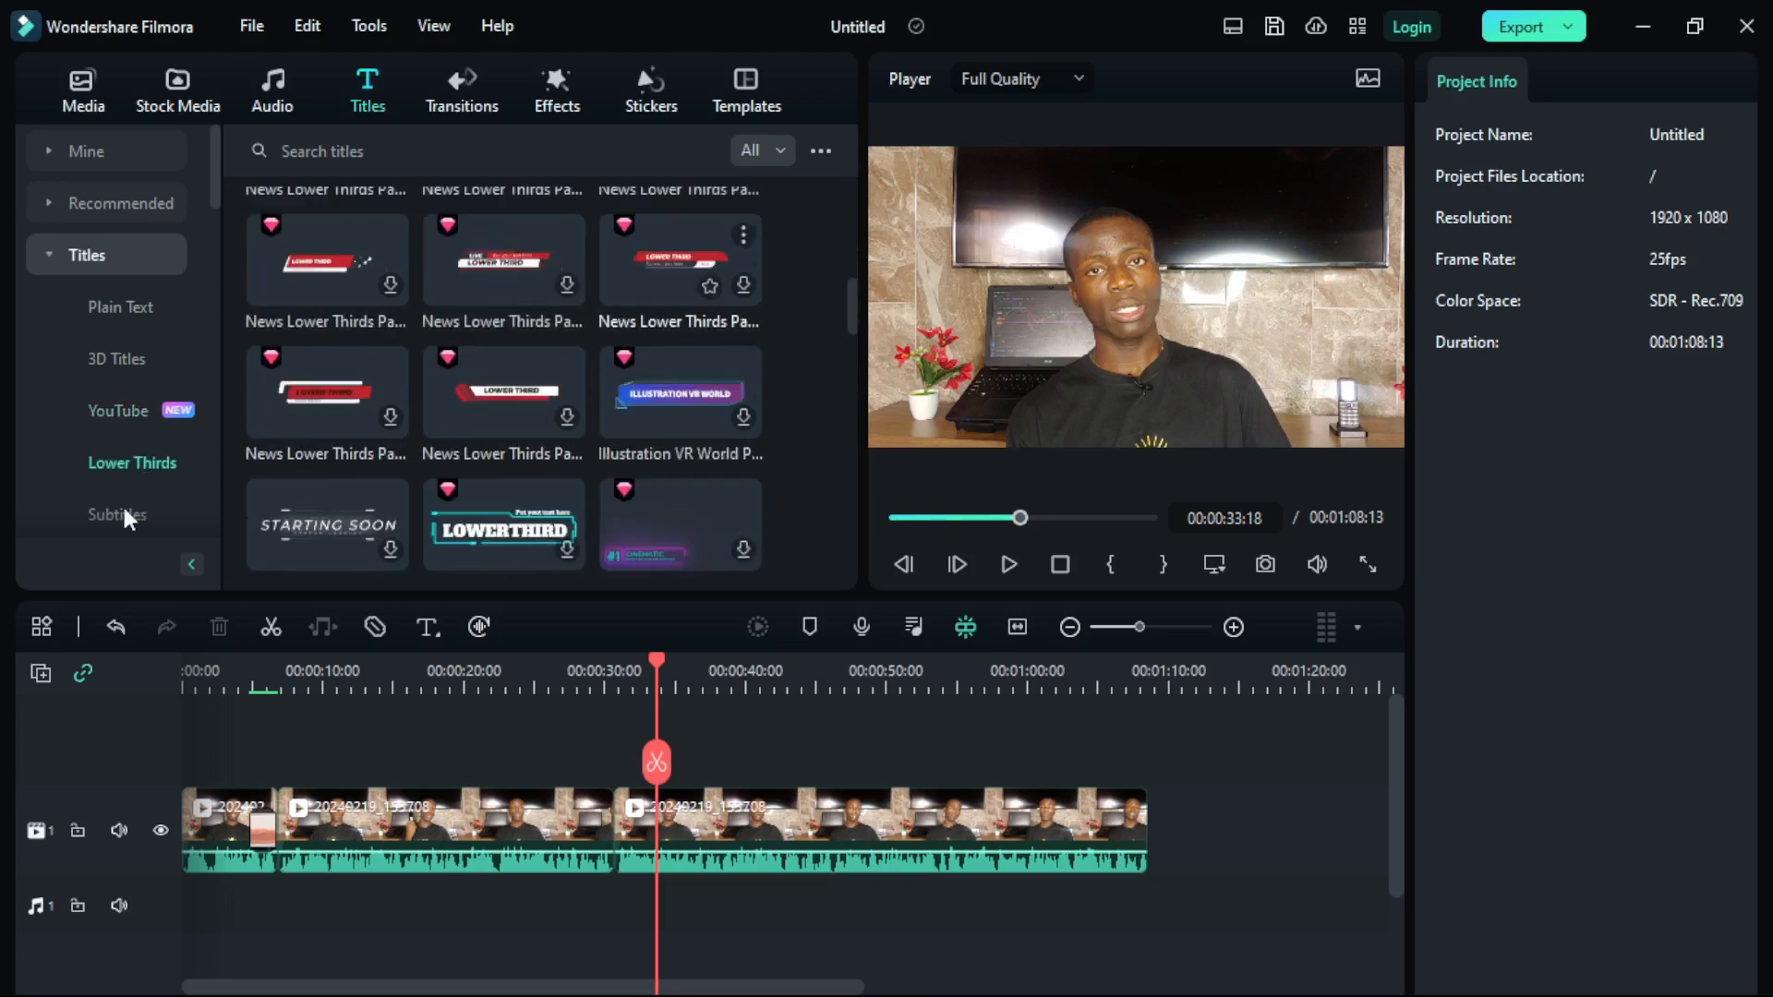
{"action": "scroll", "coordinate": [153, 377], "scroll_direction": "down", "scroll_amount": 2}
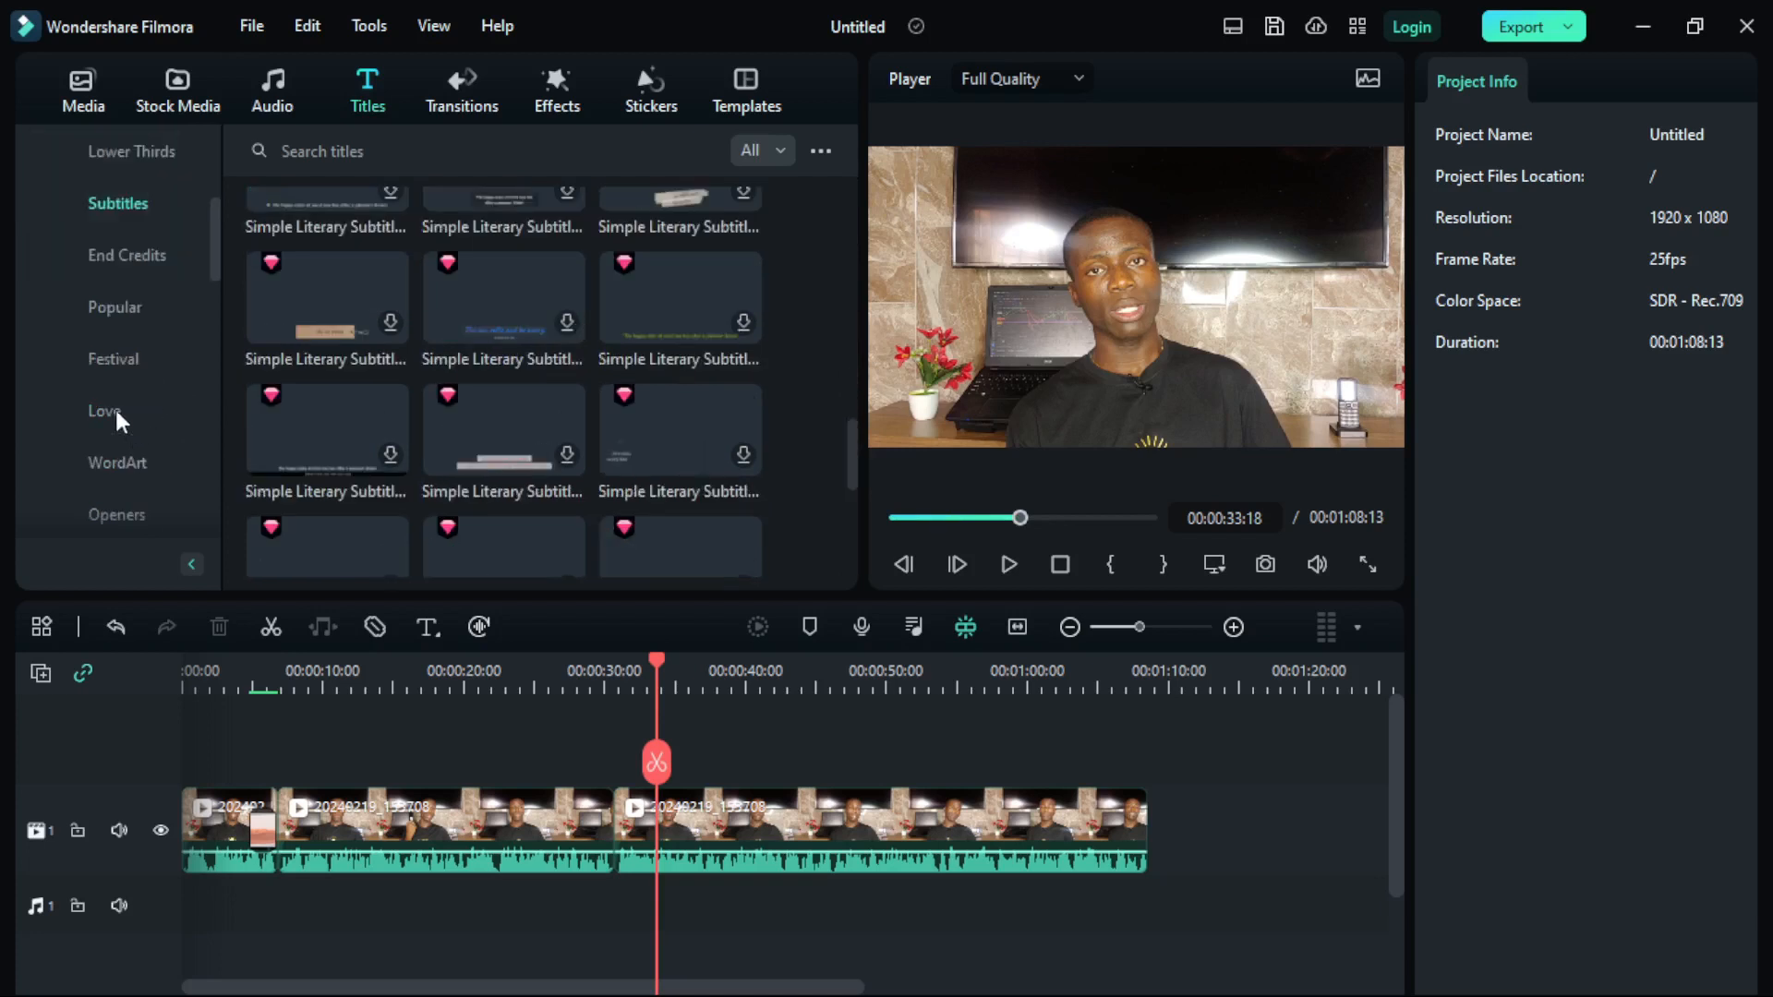
{"action": "scroll", "coordinate": [134, 417], "scroll_direction": "down", "scroll_amount": 4}
{"action": "scroll", "coordinate": [119, 424], "scroll_direction": "up", "scroll_amount": 8}
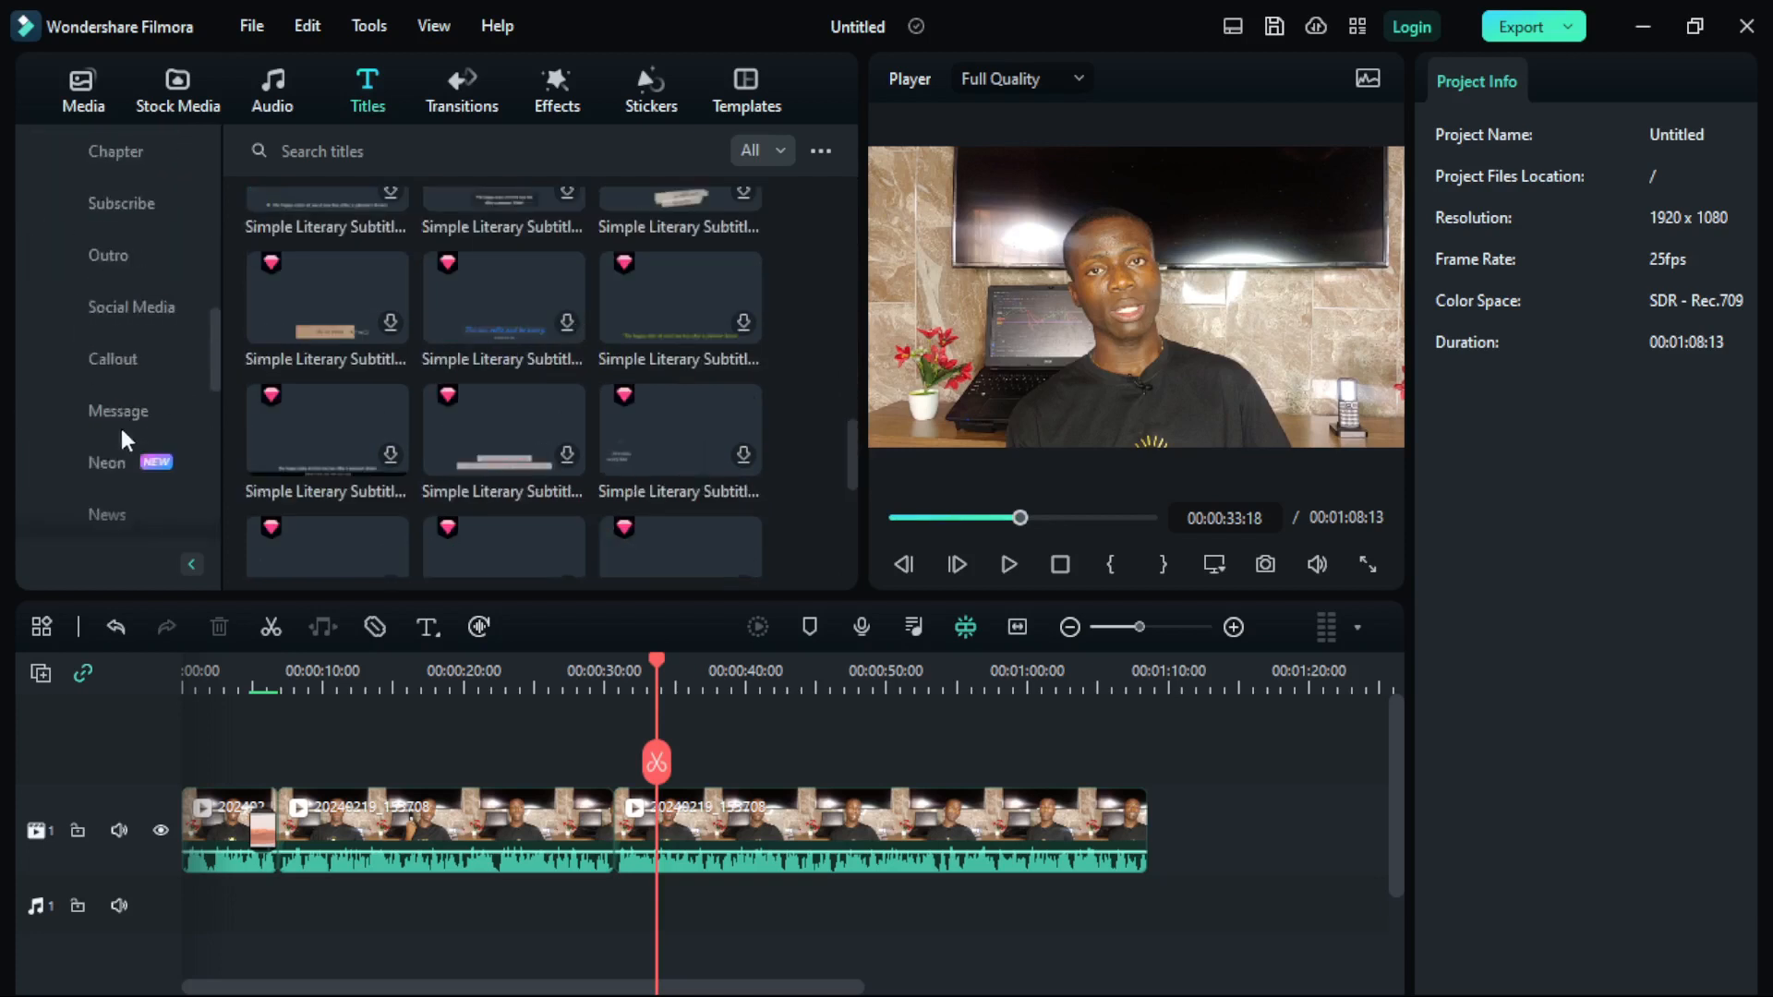
{"action": "scroll", "coordinate": [546, 291], "scroll_direction": "up", "scroll_amount": 5}
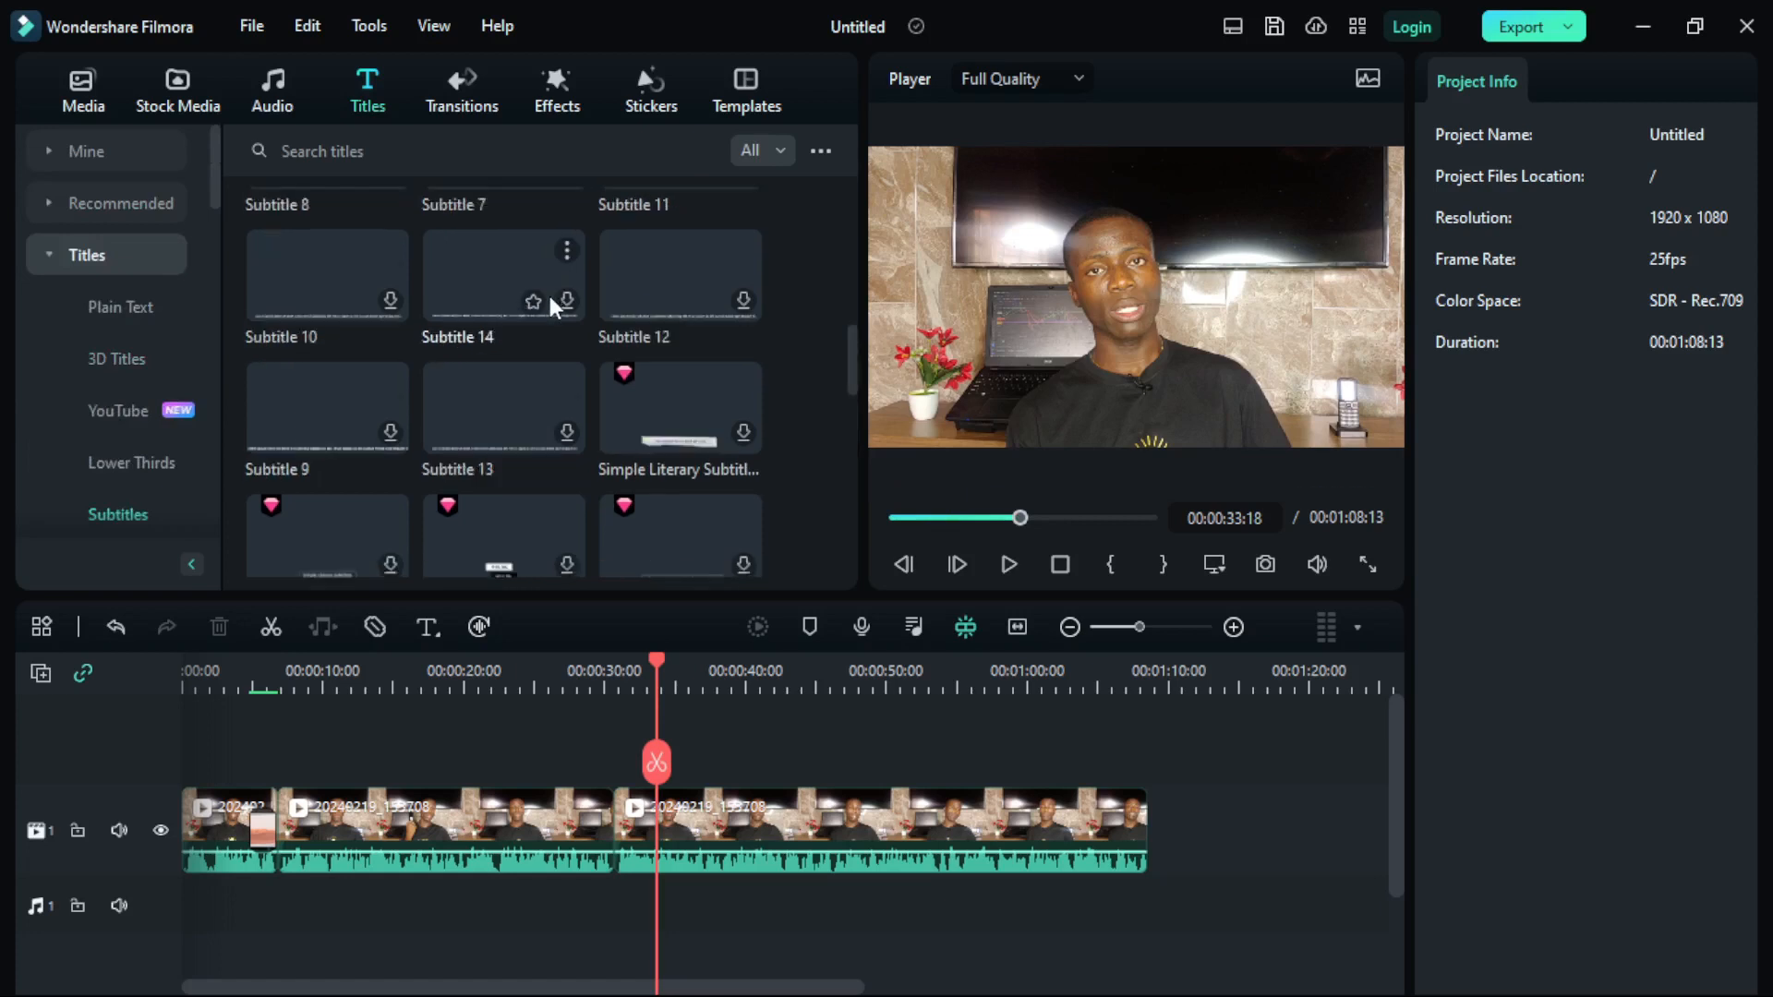
{"action": "scroll", "coordinate": [541, 334], "scroll_direction": "up", "scroll_amount": 3}
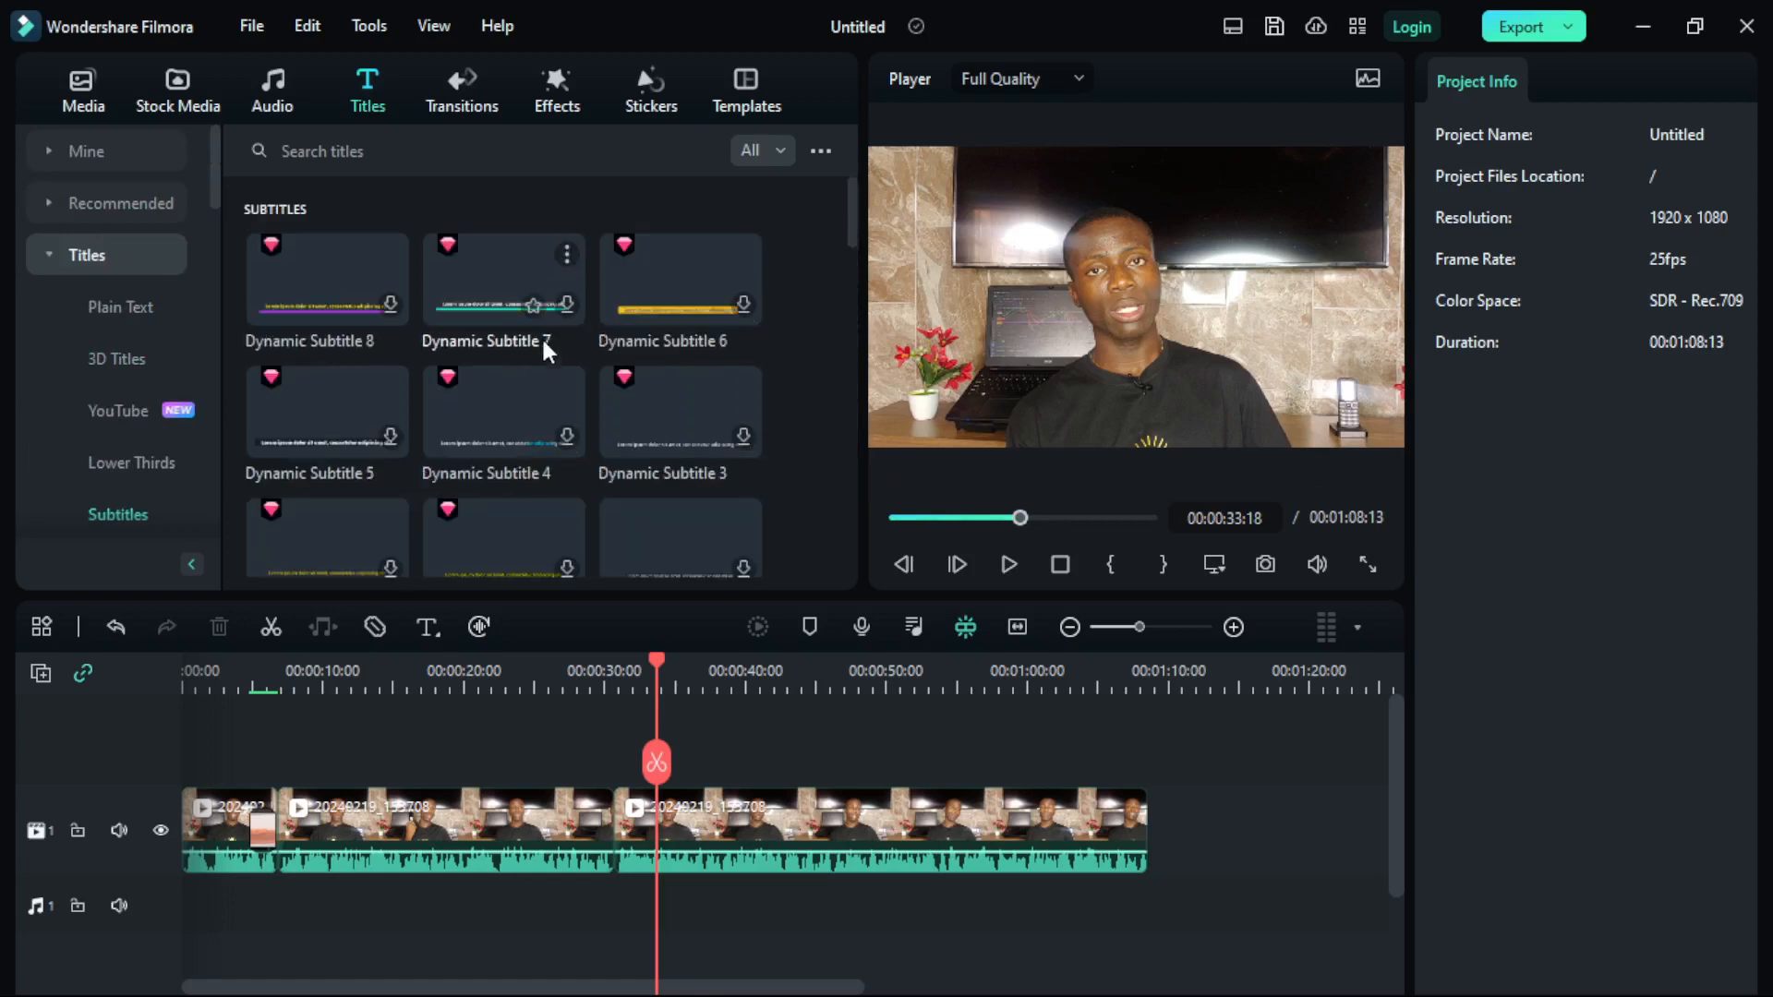
Add the downloaded Big Title Pack Title 04 on a new track above the second clip, starting at about 9 seconds
{"action": "left_click", "coordinate": [78, 147]}
{"action": "left_click", "coordinate": [122, 259]}
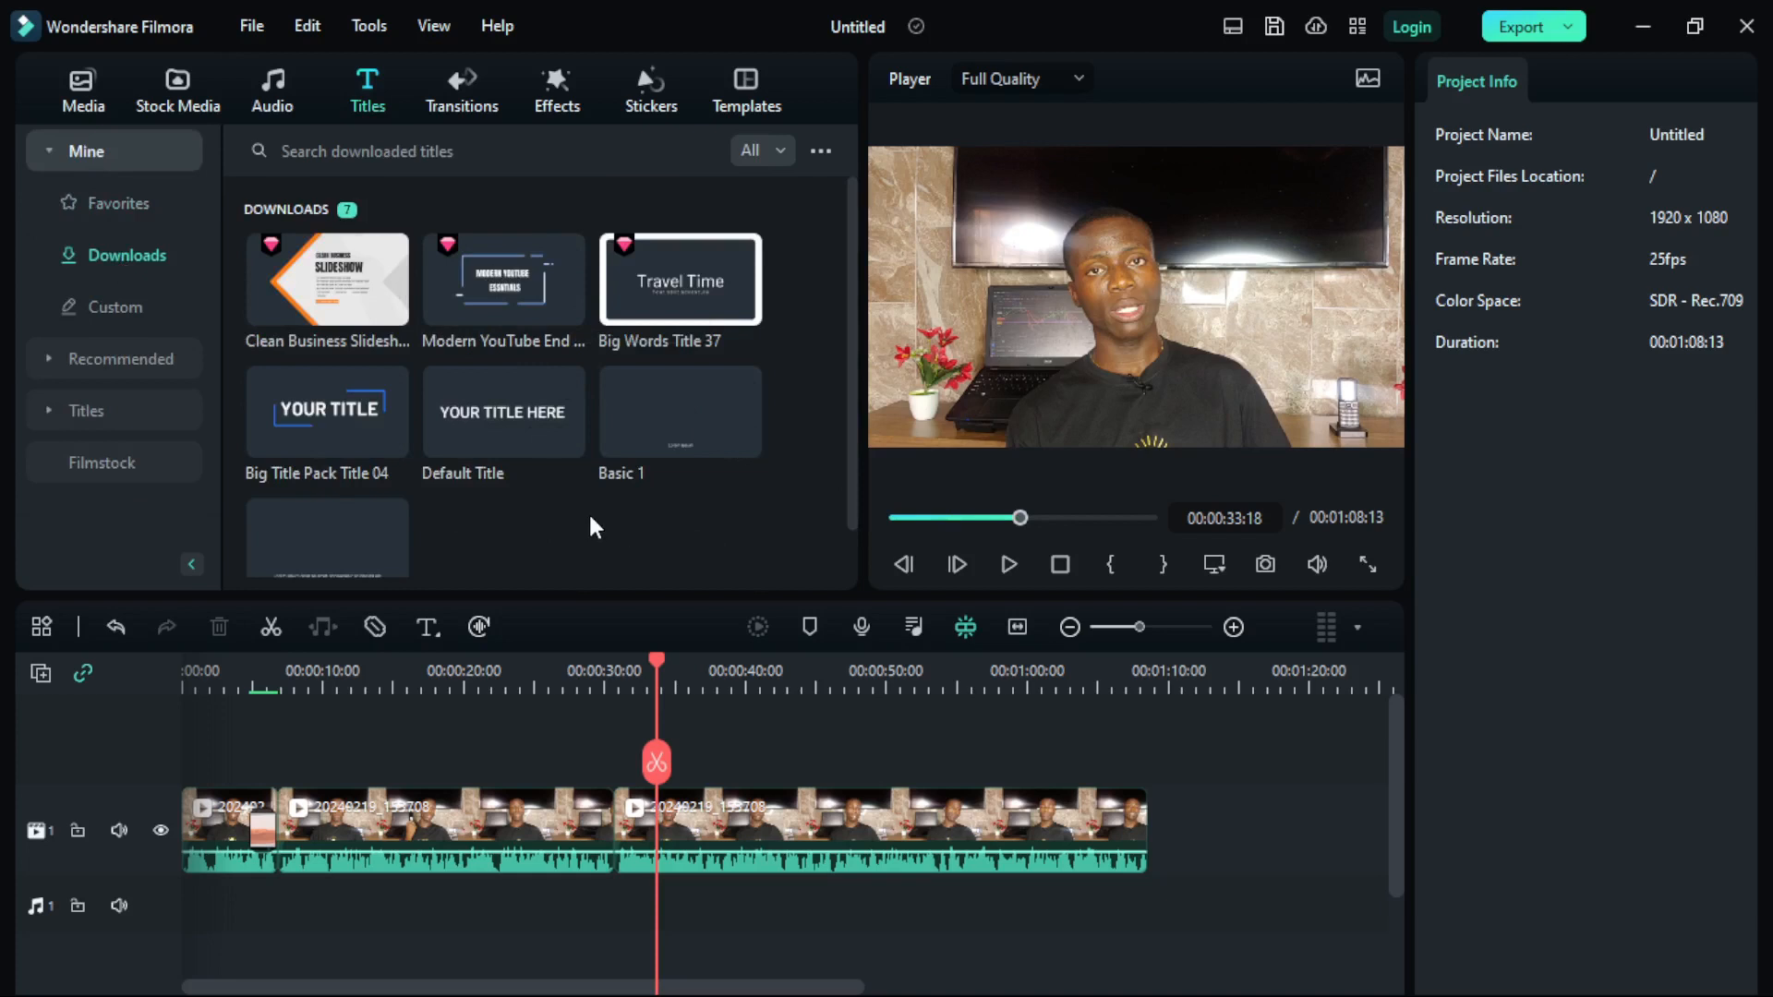
{"action": "scroll", "coordinate": [589, 515], "scroll_direction": "down", "scroll_amount": 1}
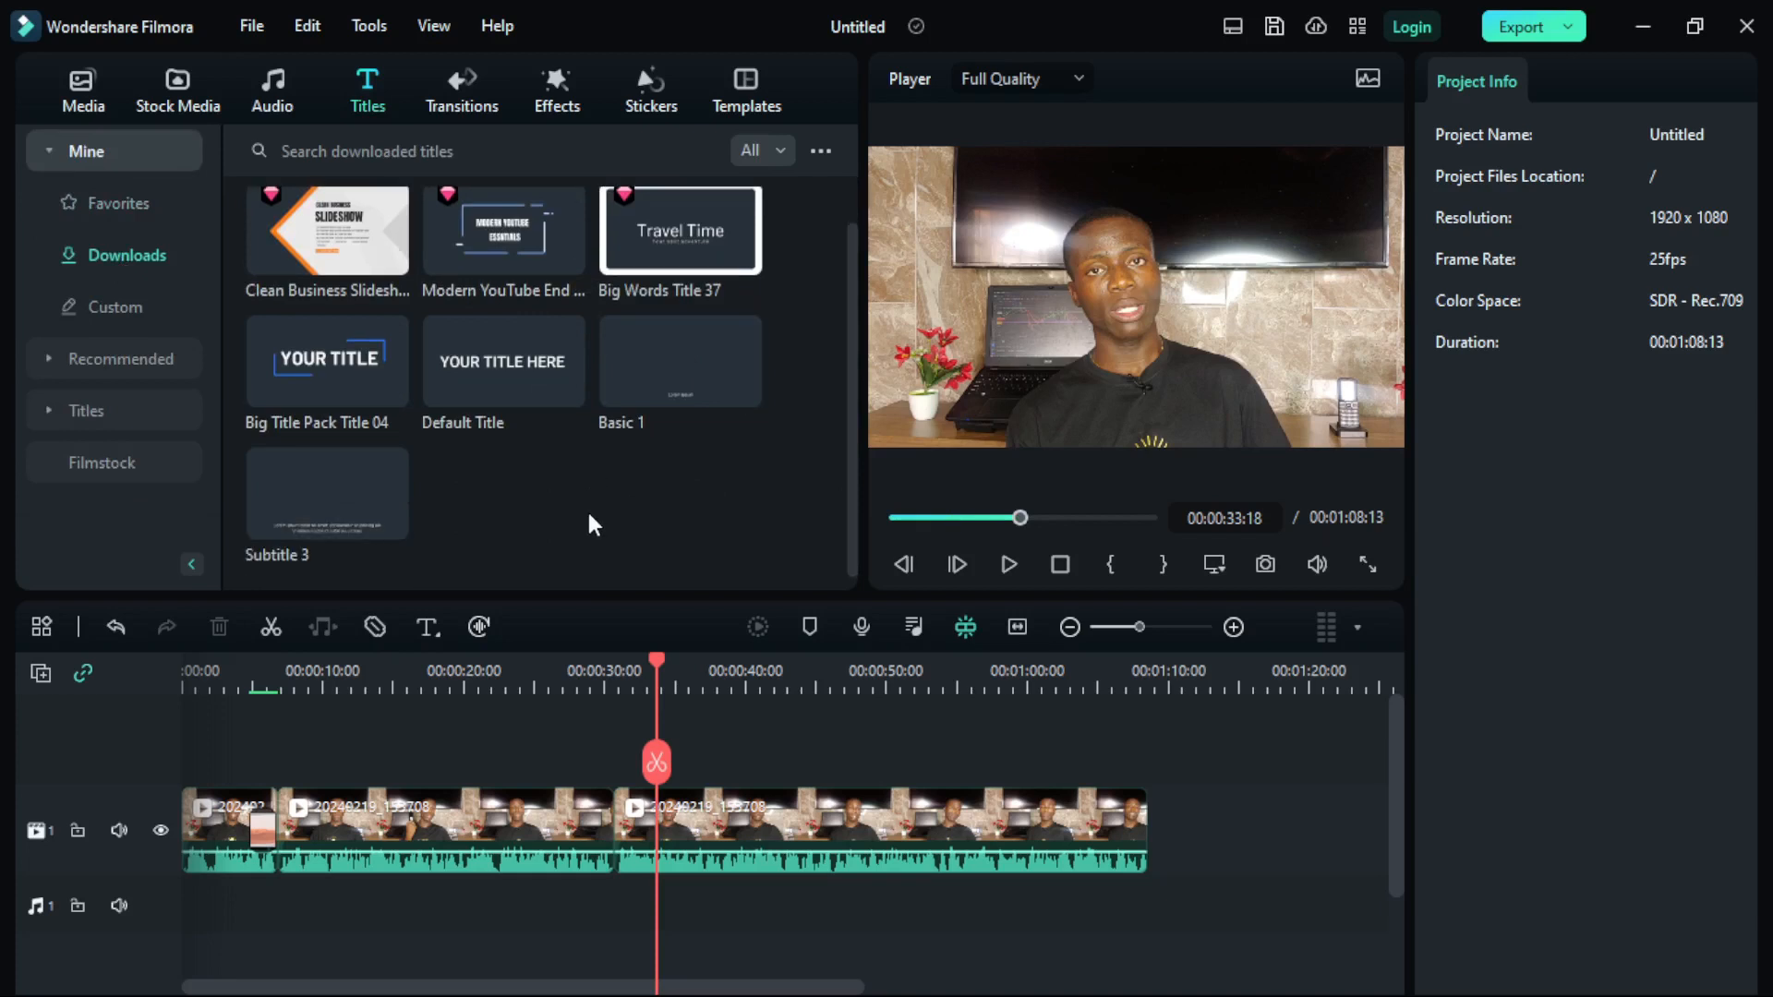
{"action": "scroll", "coordinate": [593, 524], "scroll_direction": "up", "scroll_amount": 1}
{"action": "scroll", "coordinate": [591, 523], "scroll_direction": "down", "scroll_amount": 1}
{"action": "mouse_move", "coordinate": [516, 335]}
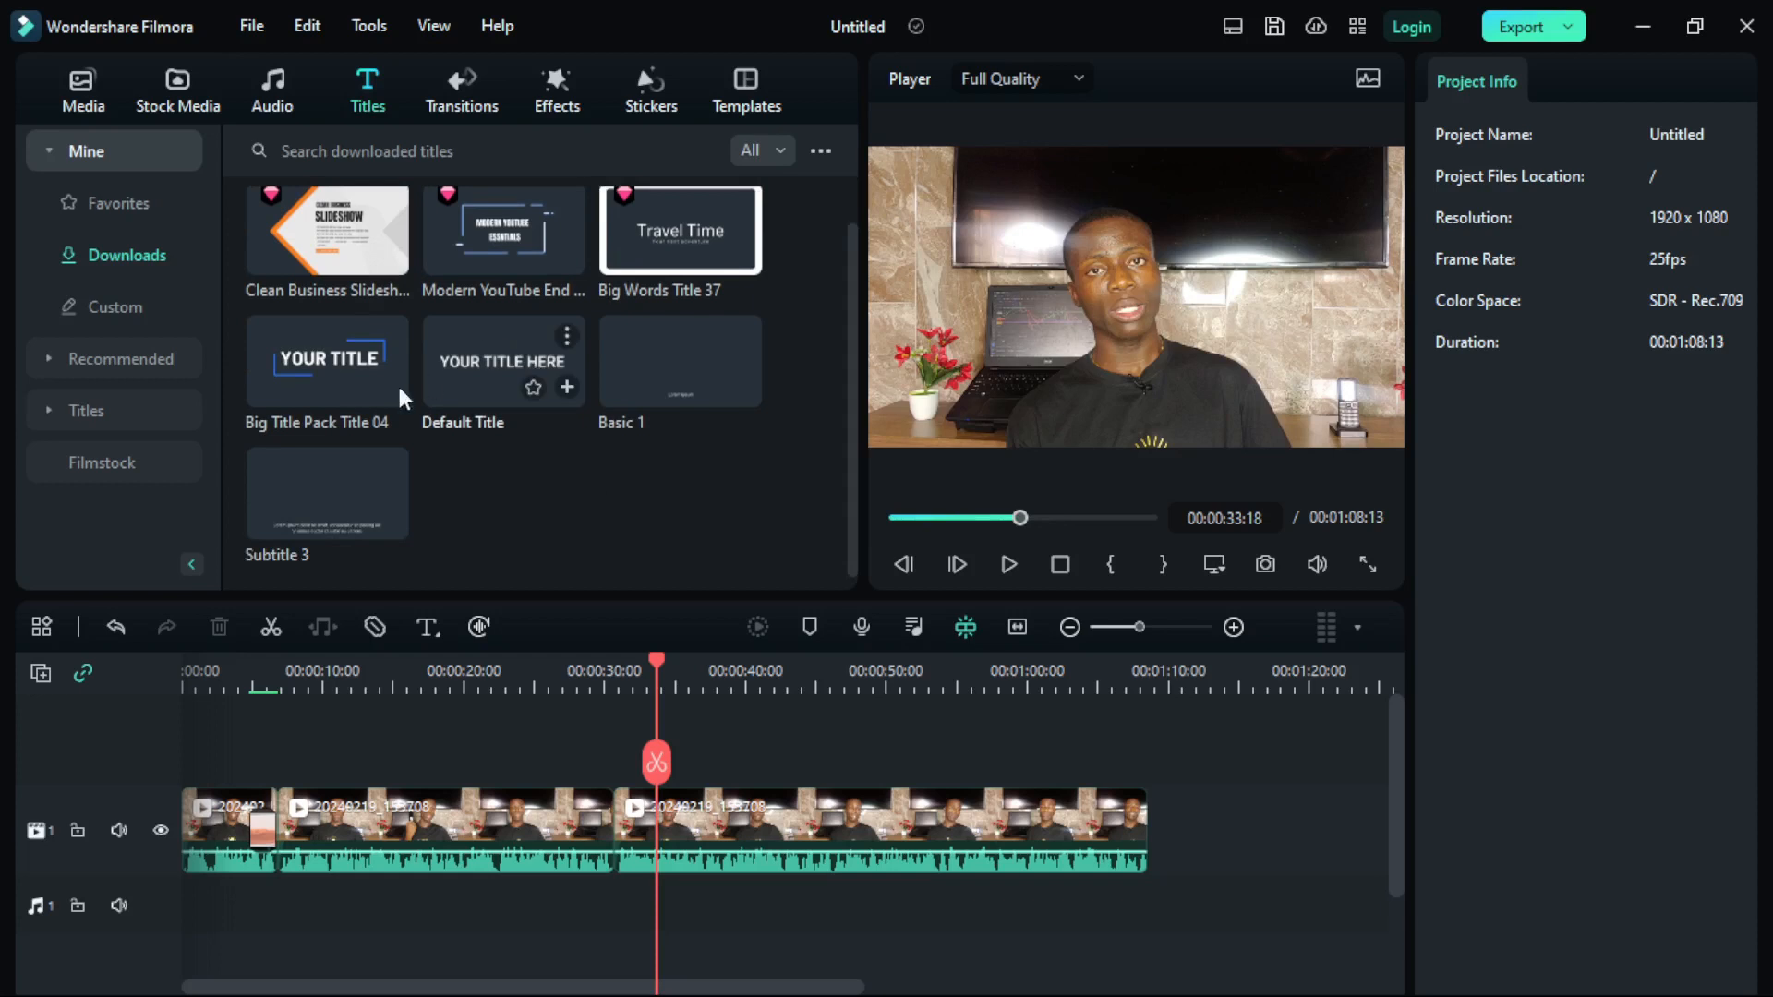
{"action": "left_click", "coordinate": [313, 369]}
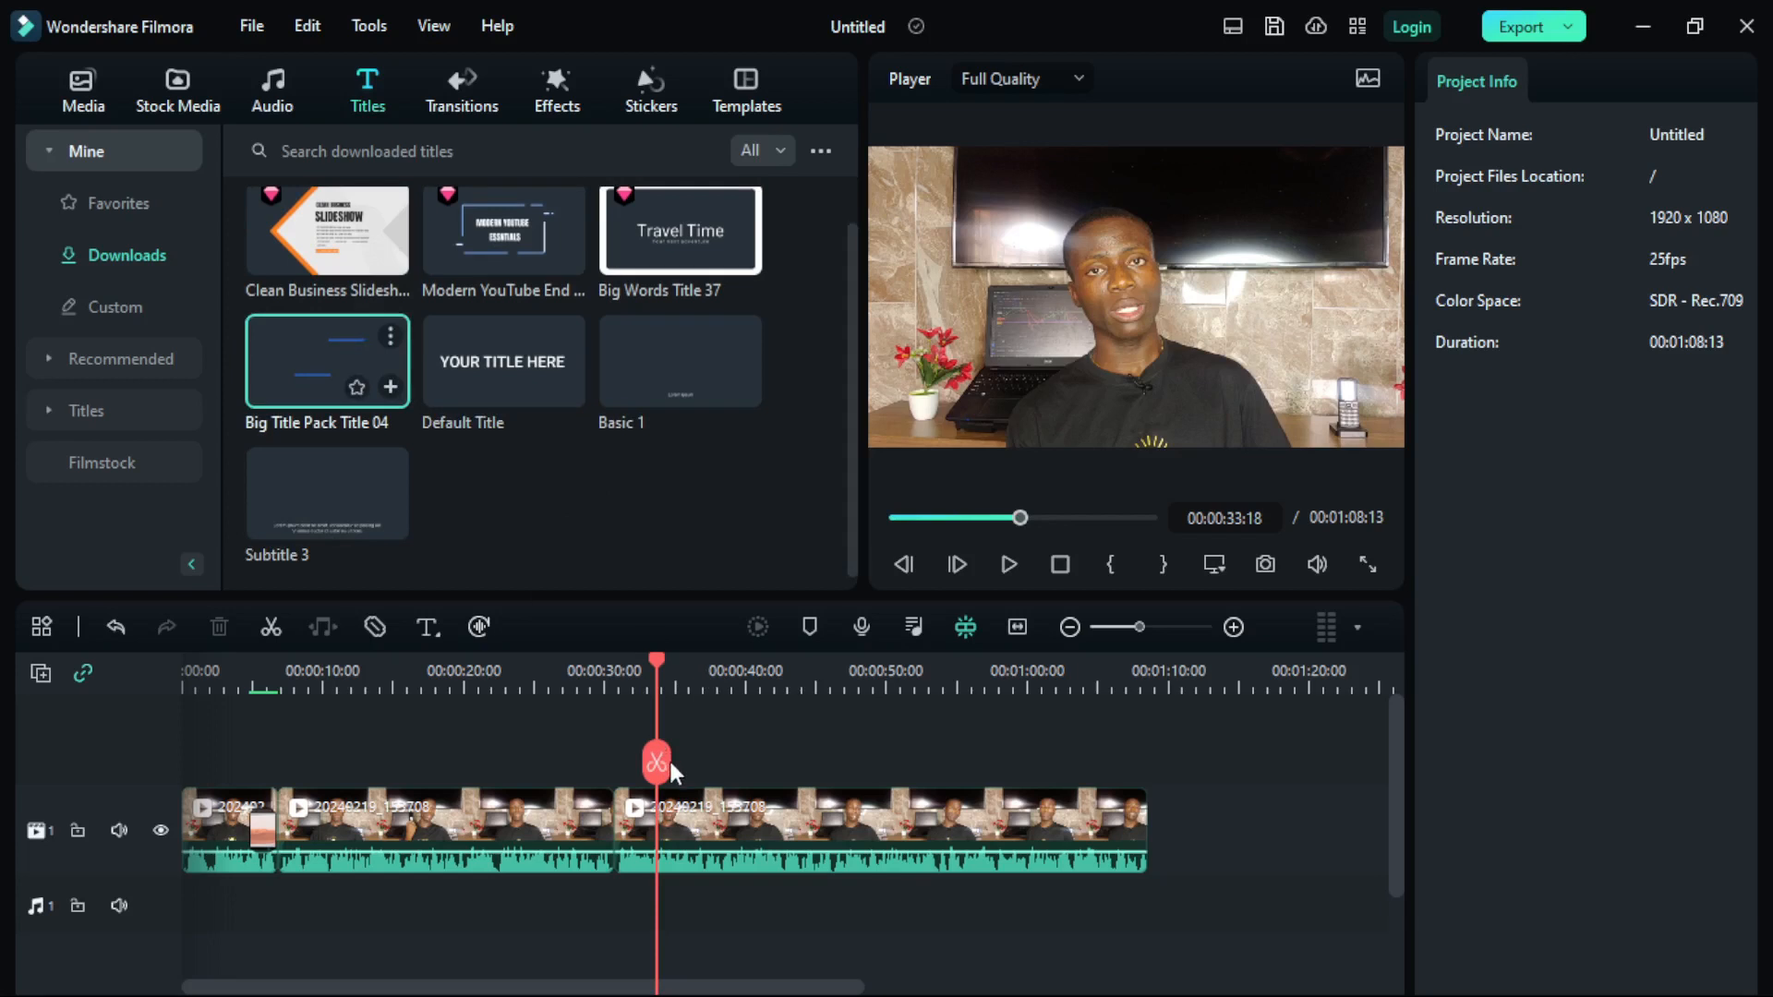
{"action": "left_click_drag", "start_coordinate": [682, 756], "coordinate": [236, 802]}
Render the timeline preview and play the new title from 00:00:08:03 until its text is fully on screen
{"action": "left_click_drag", "start_coordinate": [184, 665], "coordinate": [295, 702]}
{"action": "left_click", "coordinate": [789, 796]}
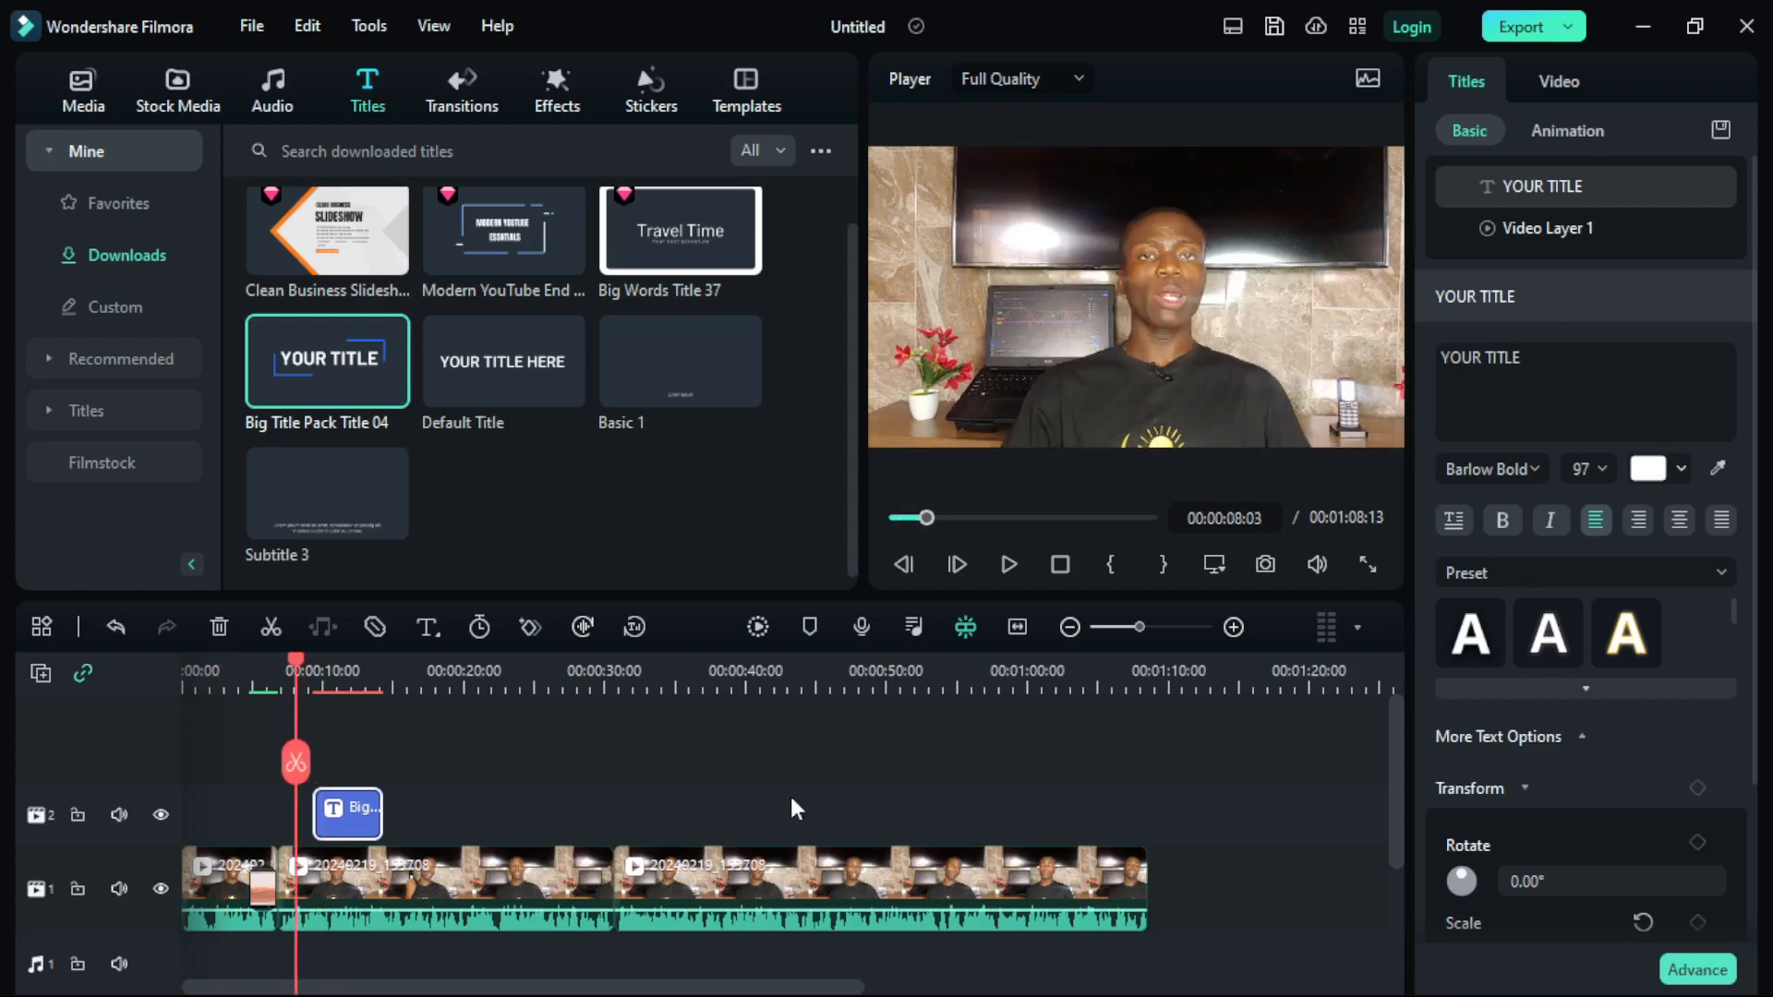
{"action": "key", "text": "Return"}
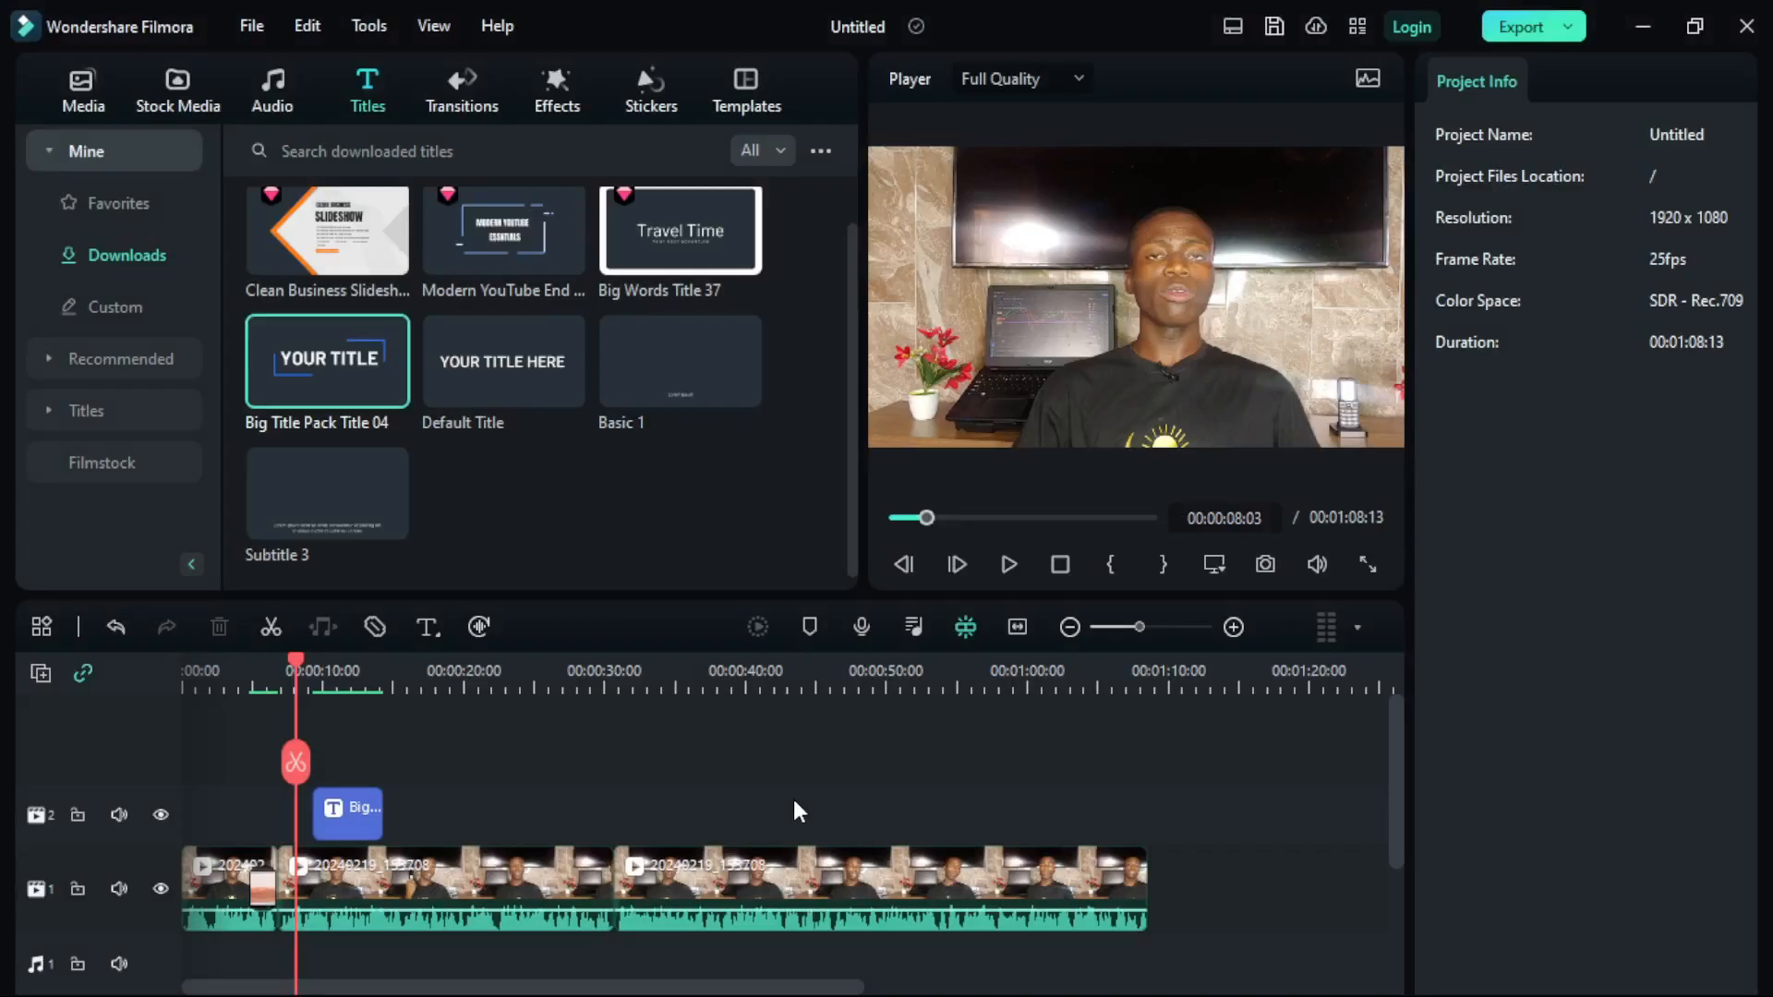
{"action": "key", "text": "space"}
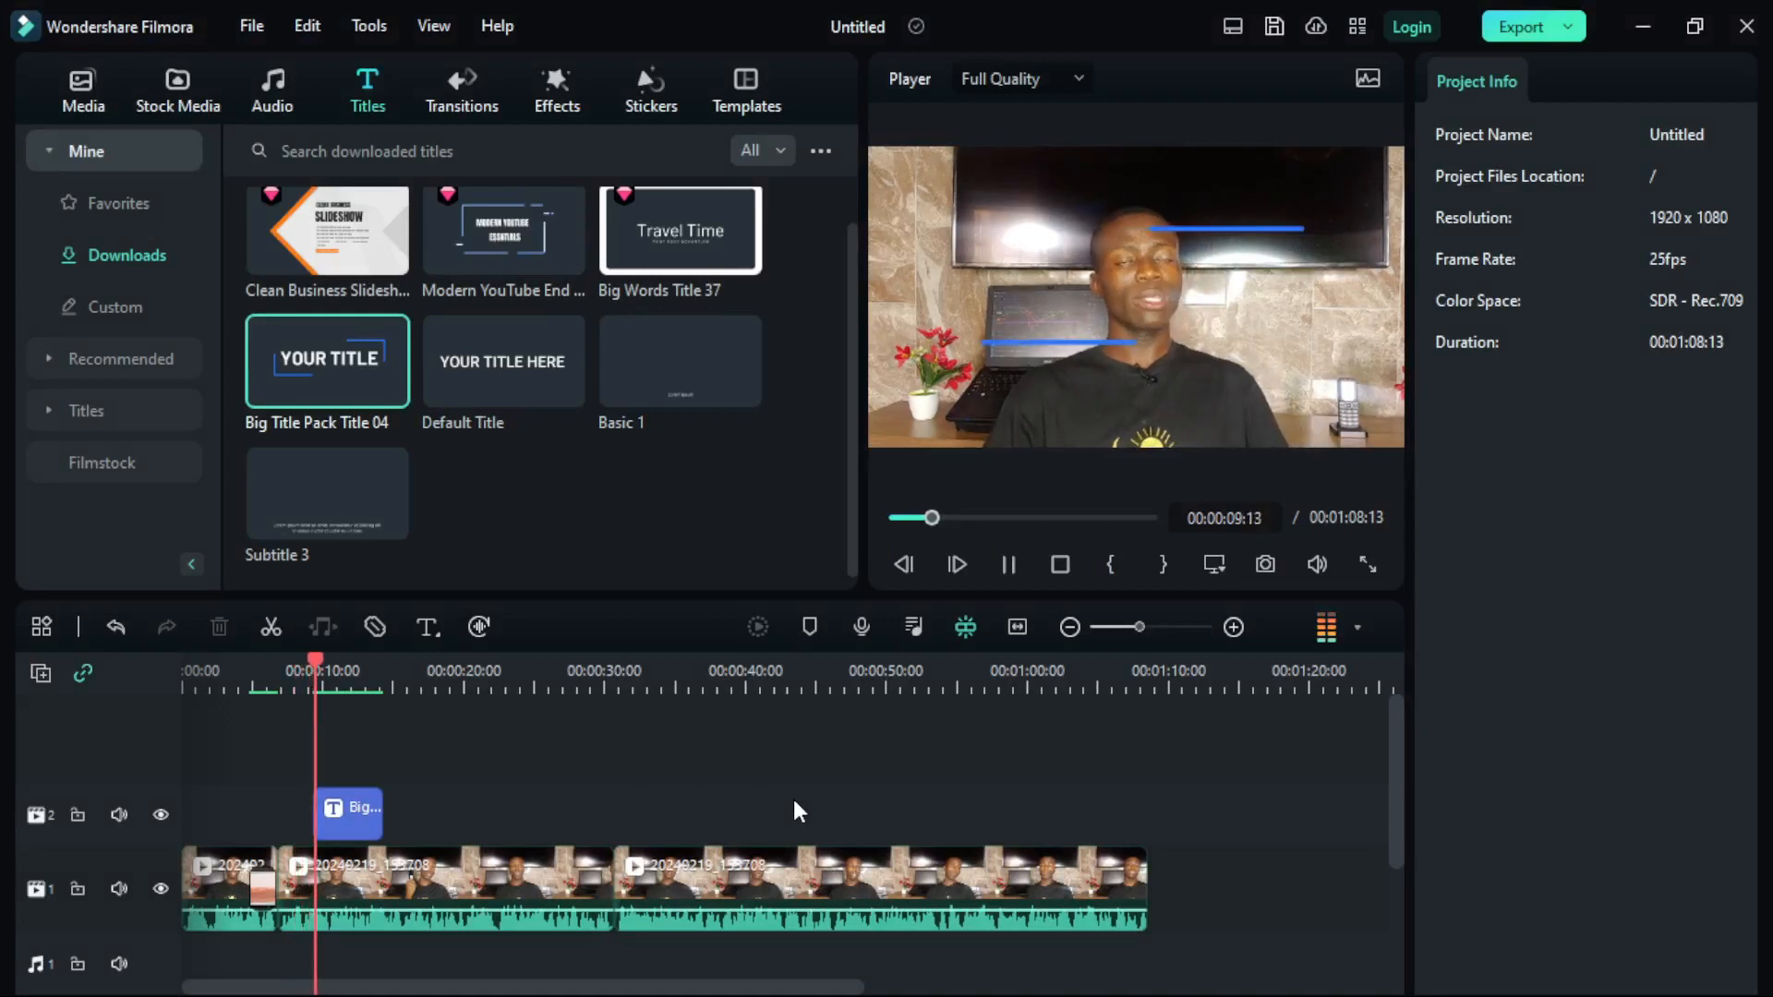
{"action": "key", "text": "space"}
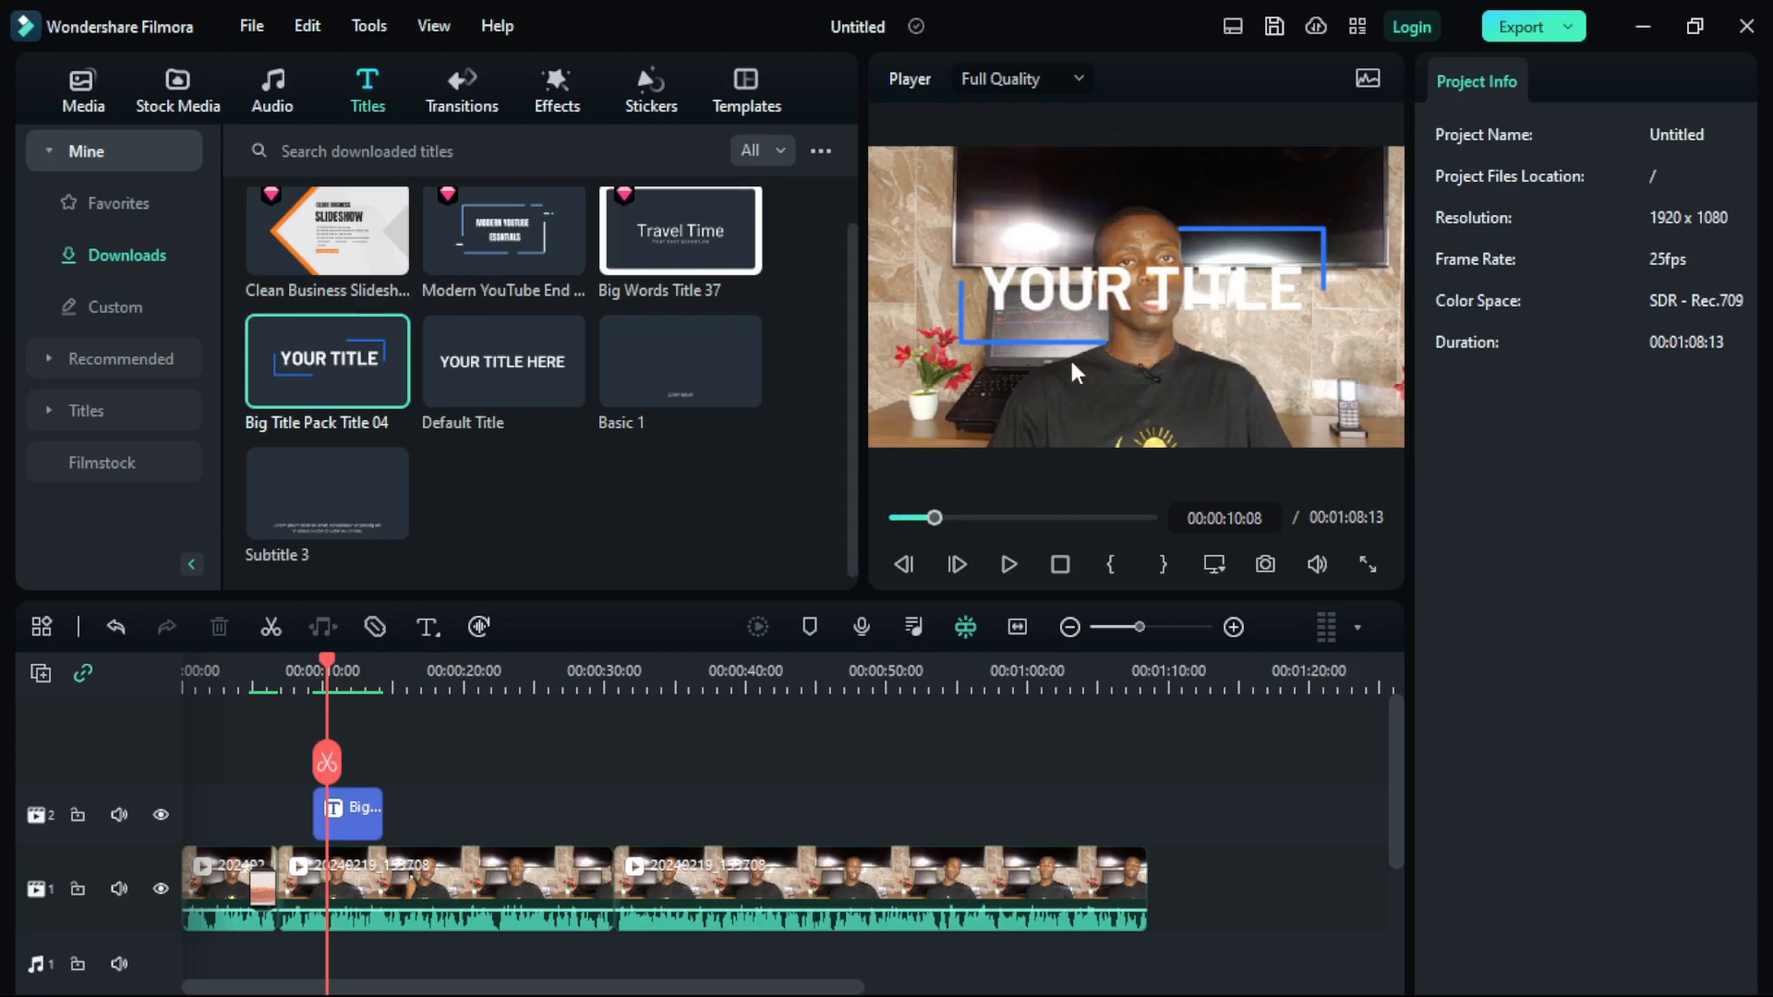
Replace the title's placeholder text with "fILMORA BLAVAL"
{"action": "left_click", "coordinate": [1078, 298]}
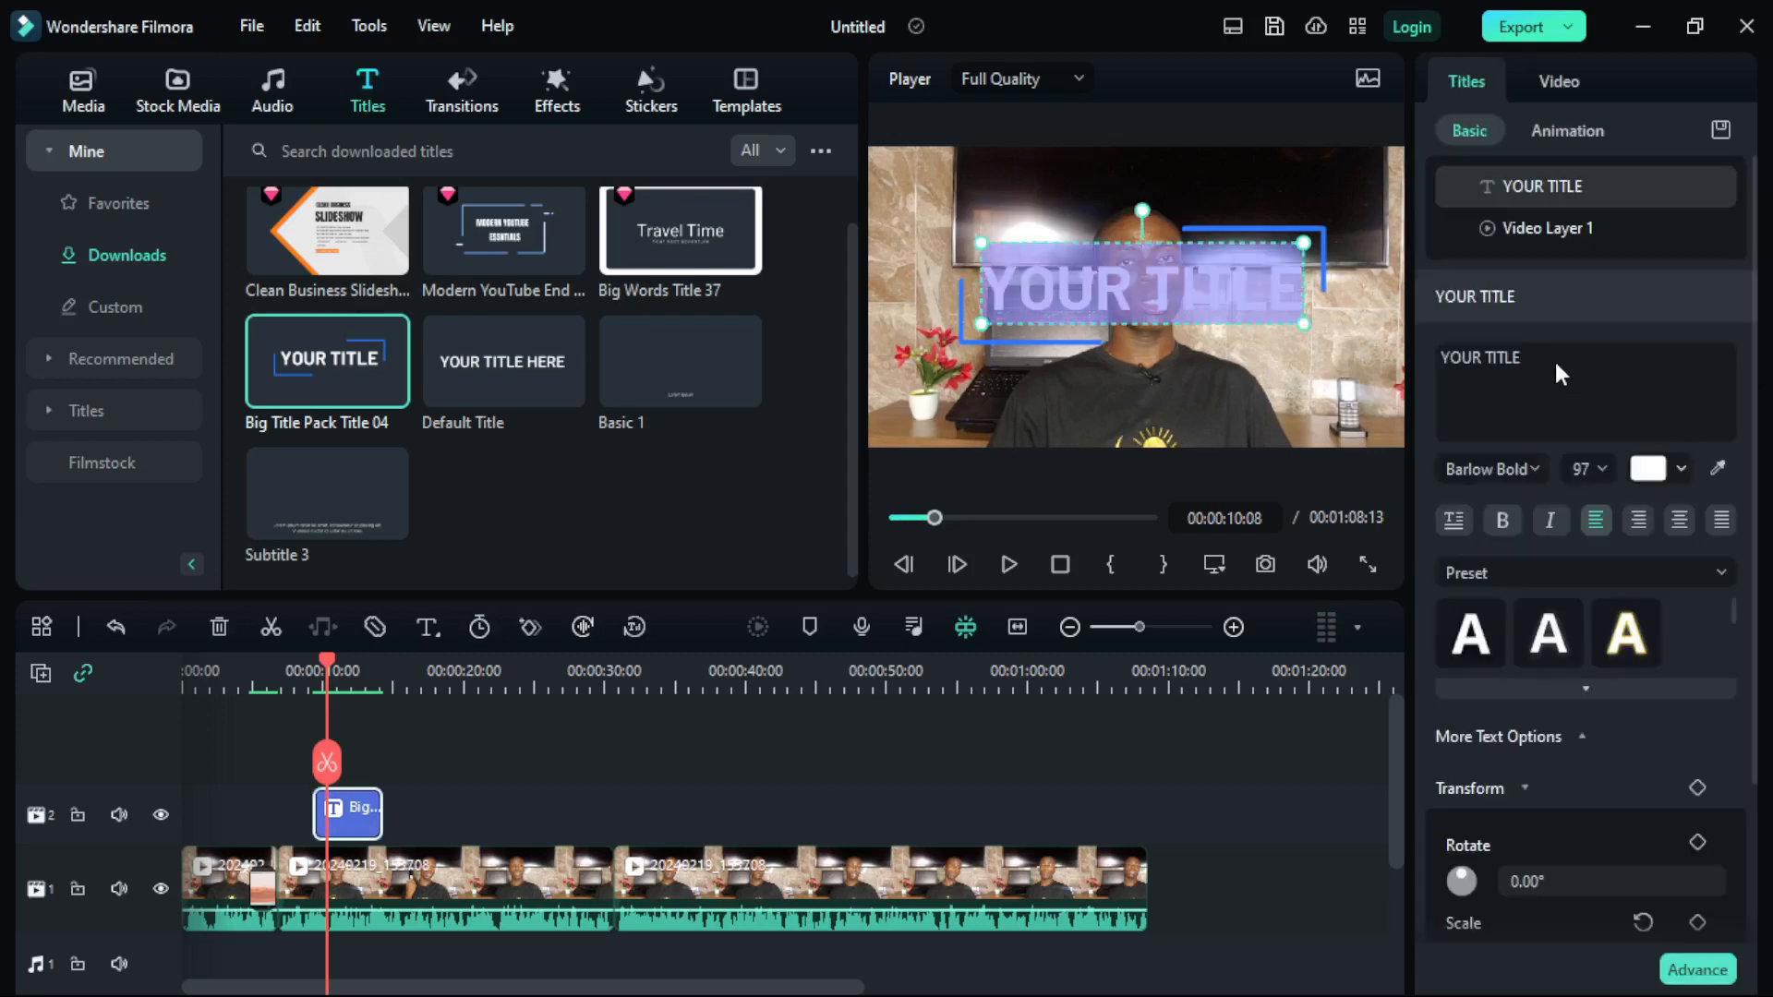
{"action": "triple_click", "coordinate": [1505, 362]}
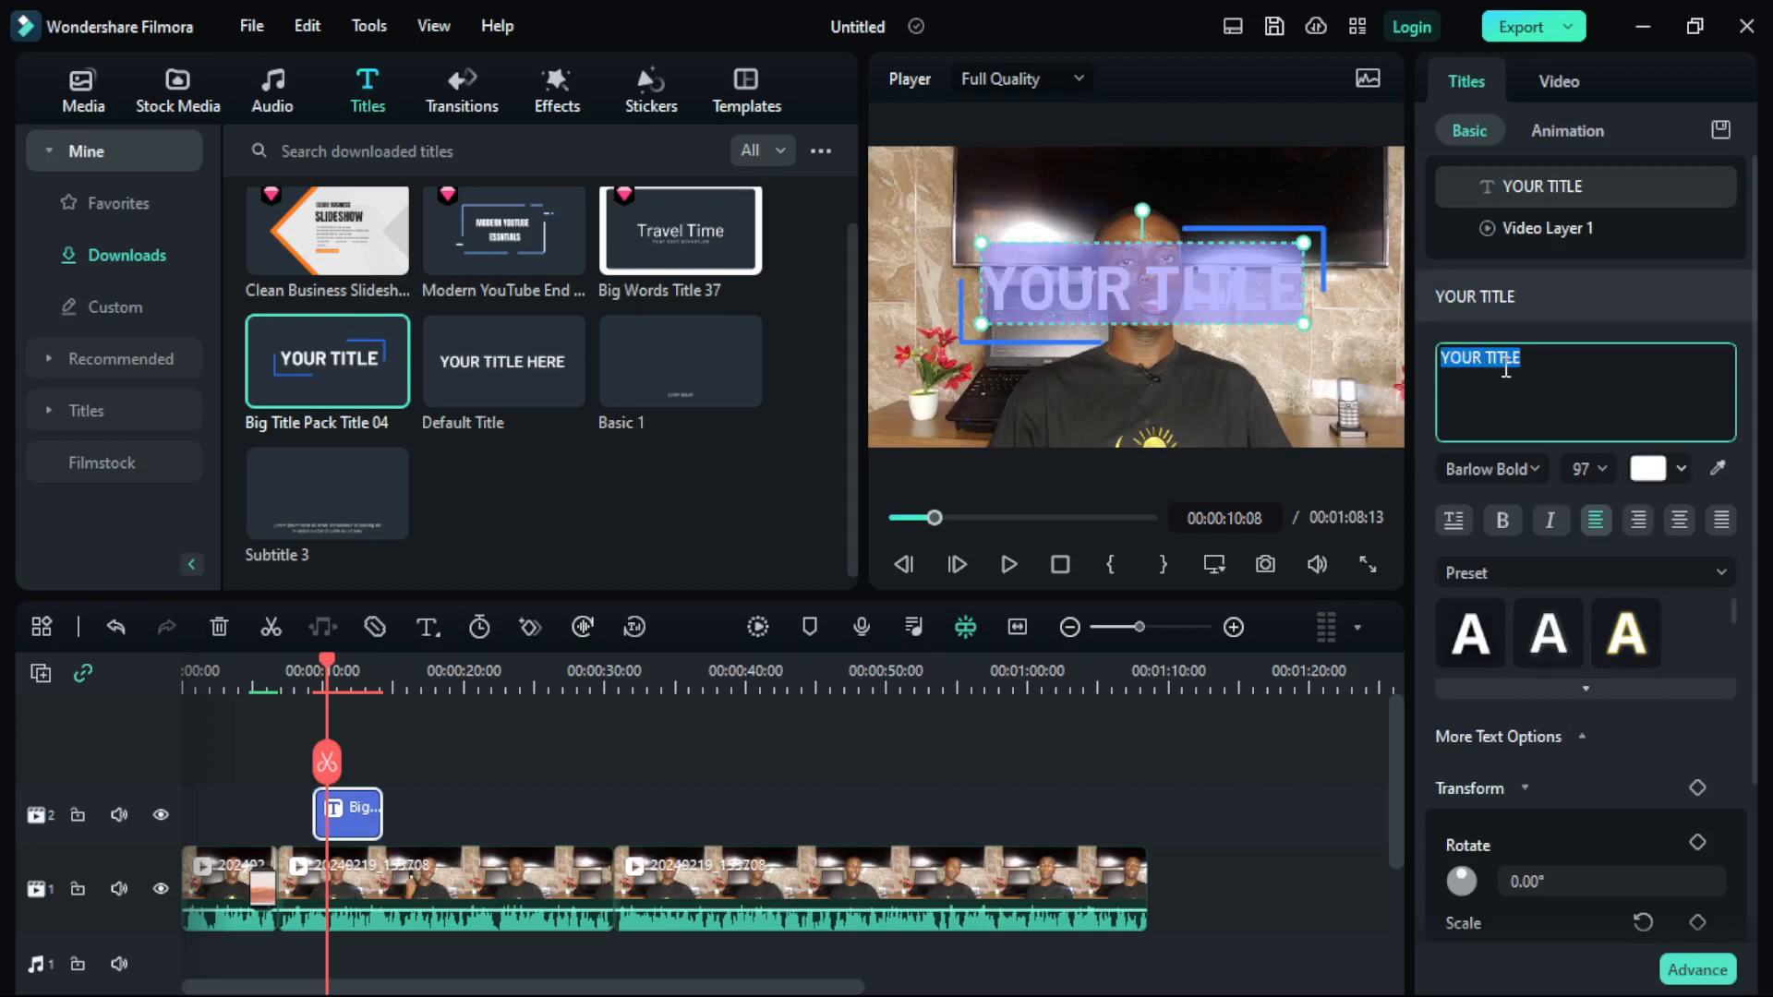
{"action": "type", "text": "fIL"}
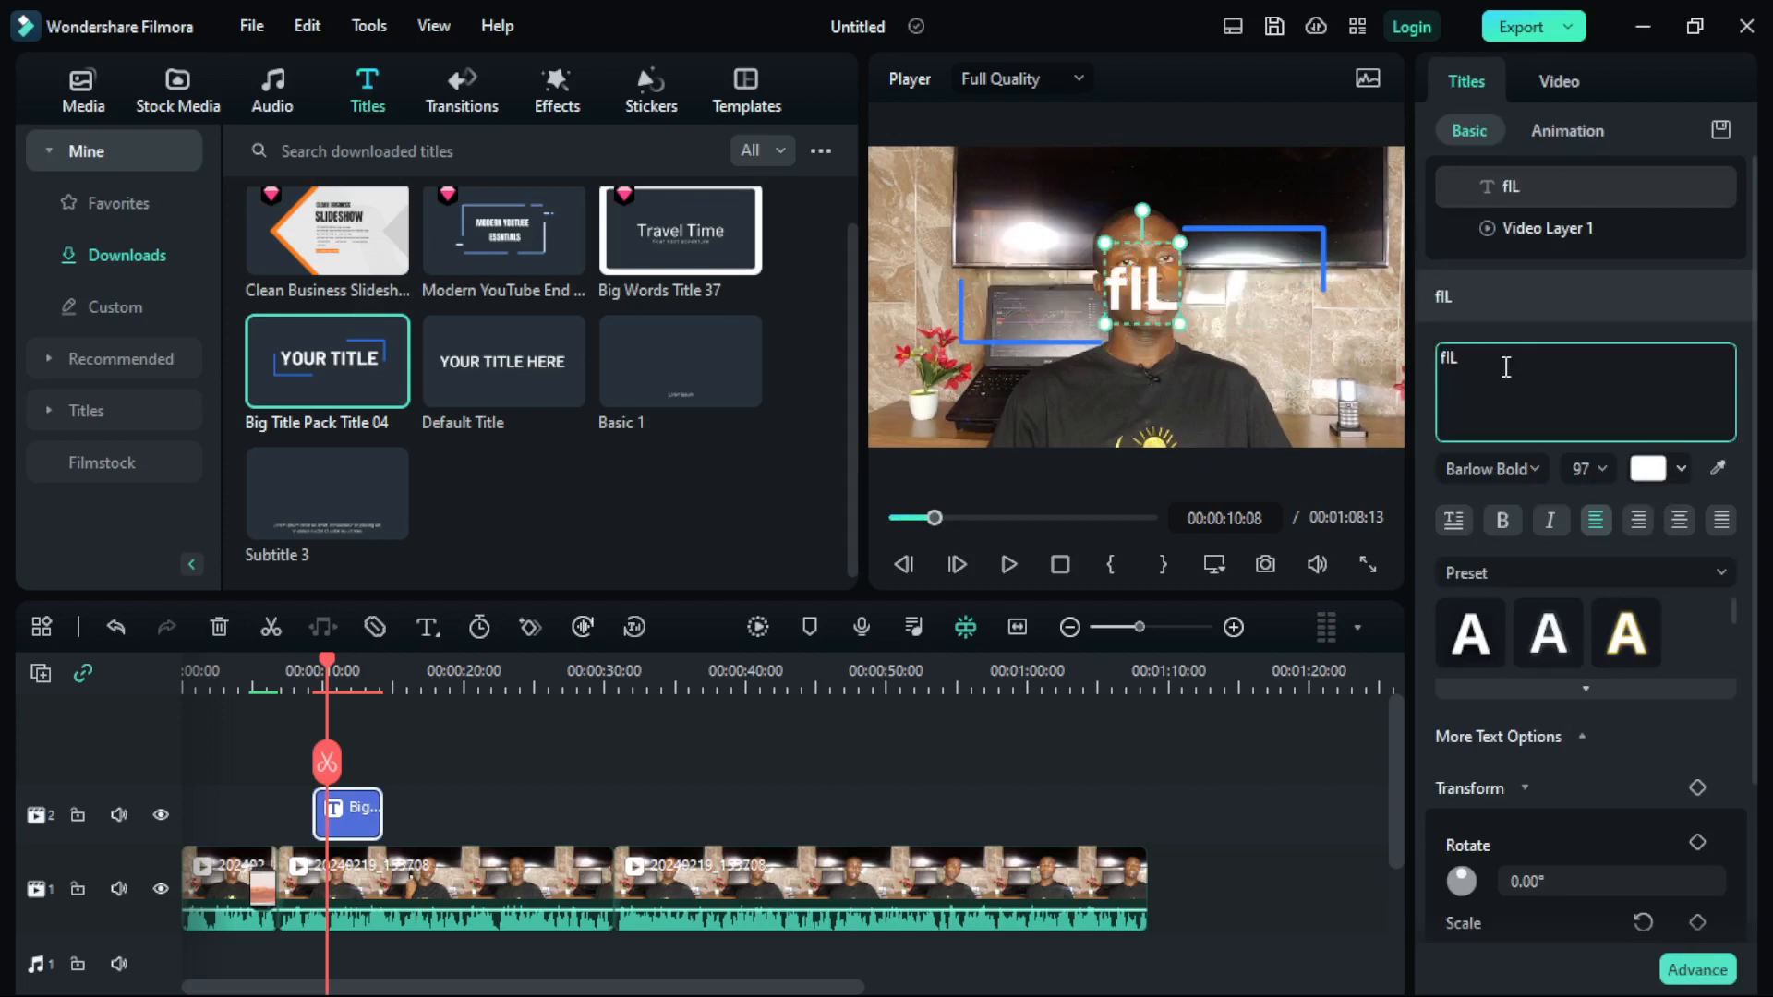
{"action": "type", "text": "MORA BLAVAL"}
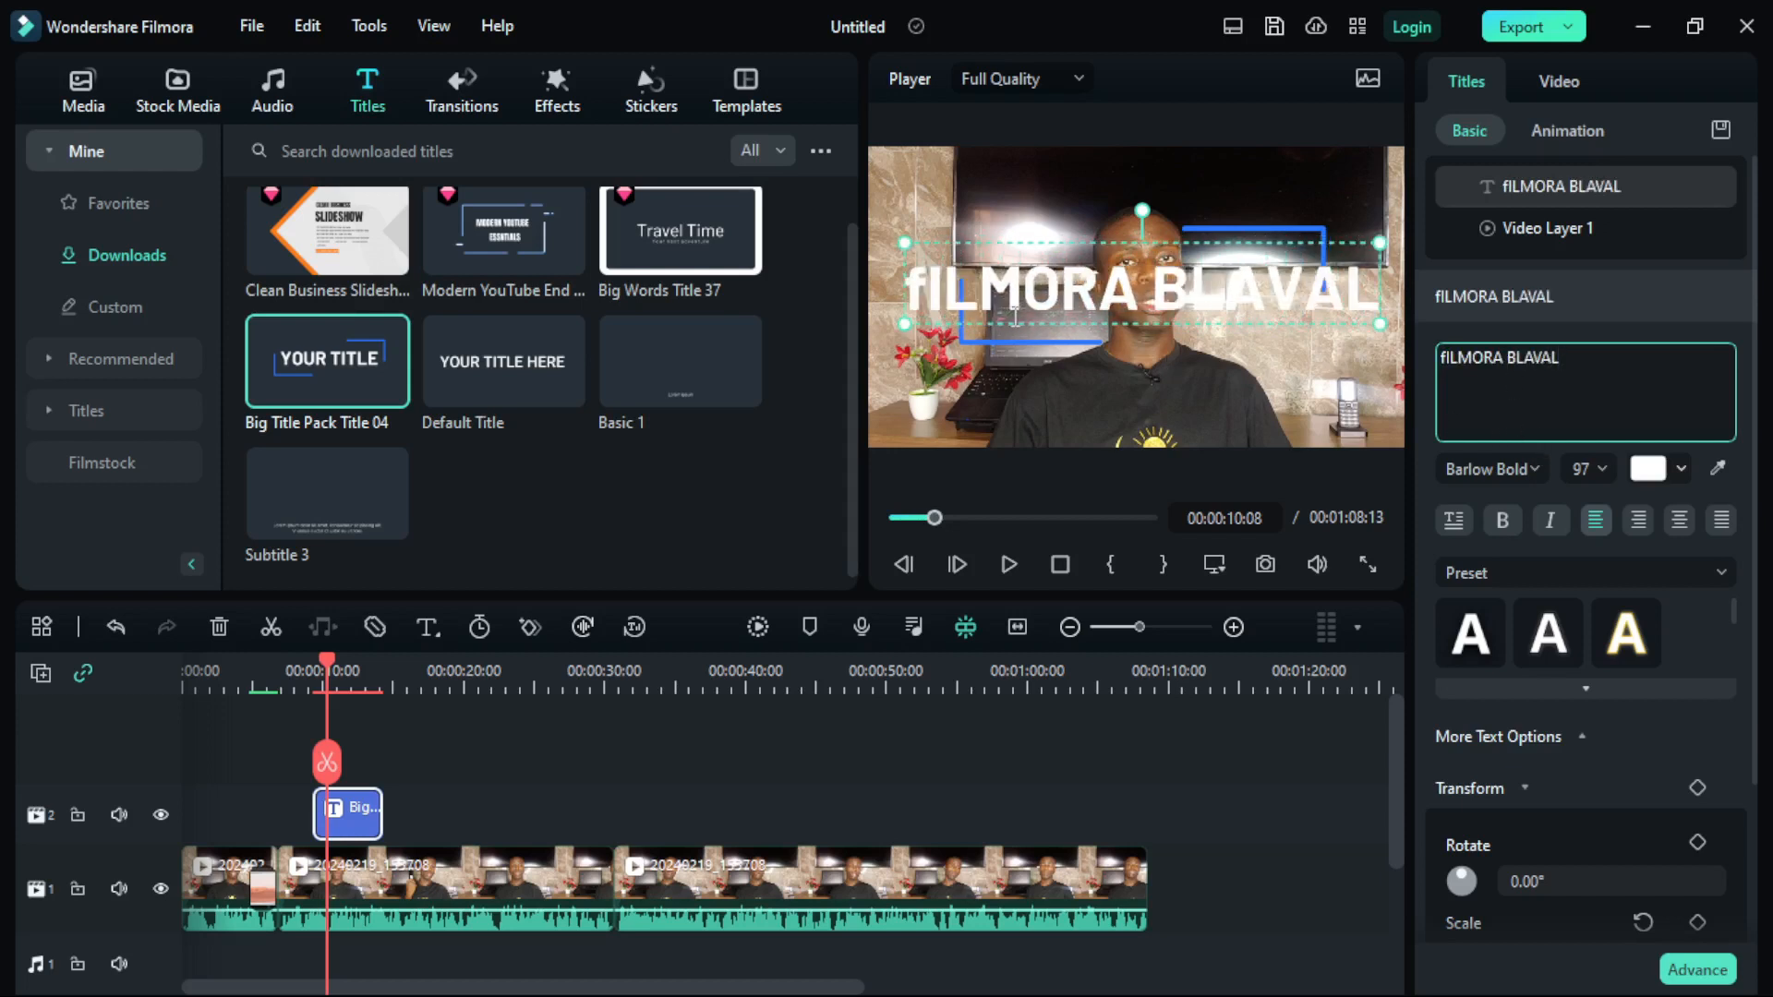
Shrink the title text to size 66, centre it within the blue frame, and change its font to Barrio Regular
{"action": "left_click_drag", "start_coordinate": [905, 325], "coordinate": [981, 297]}
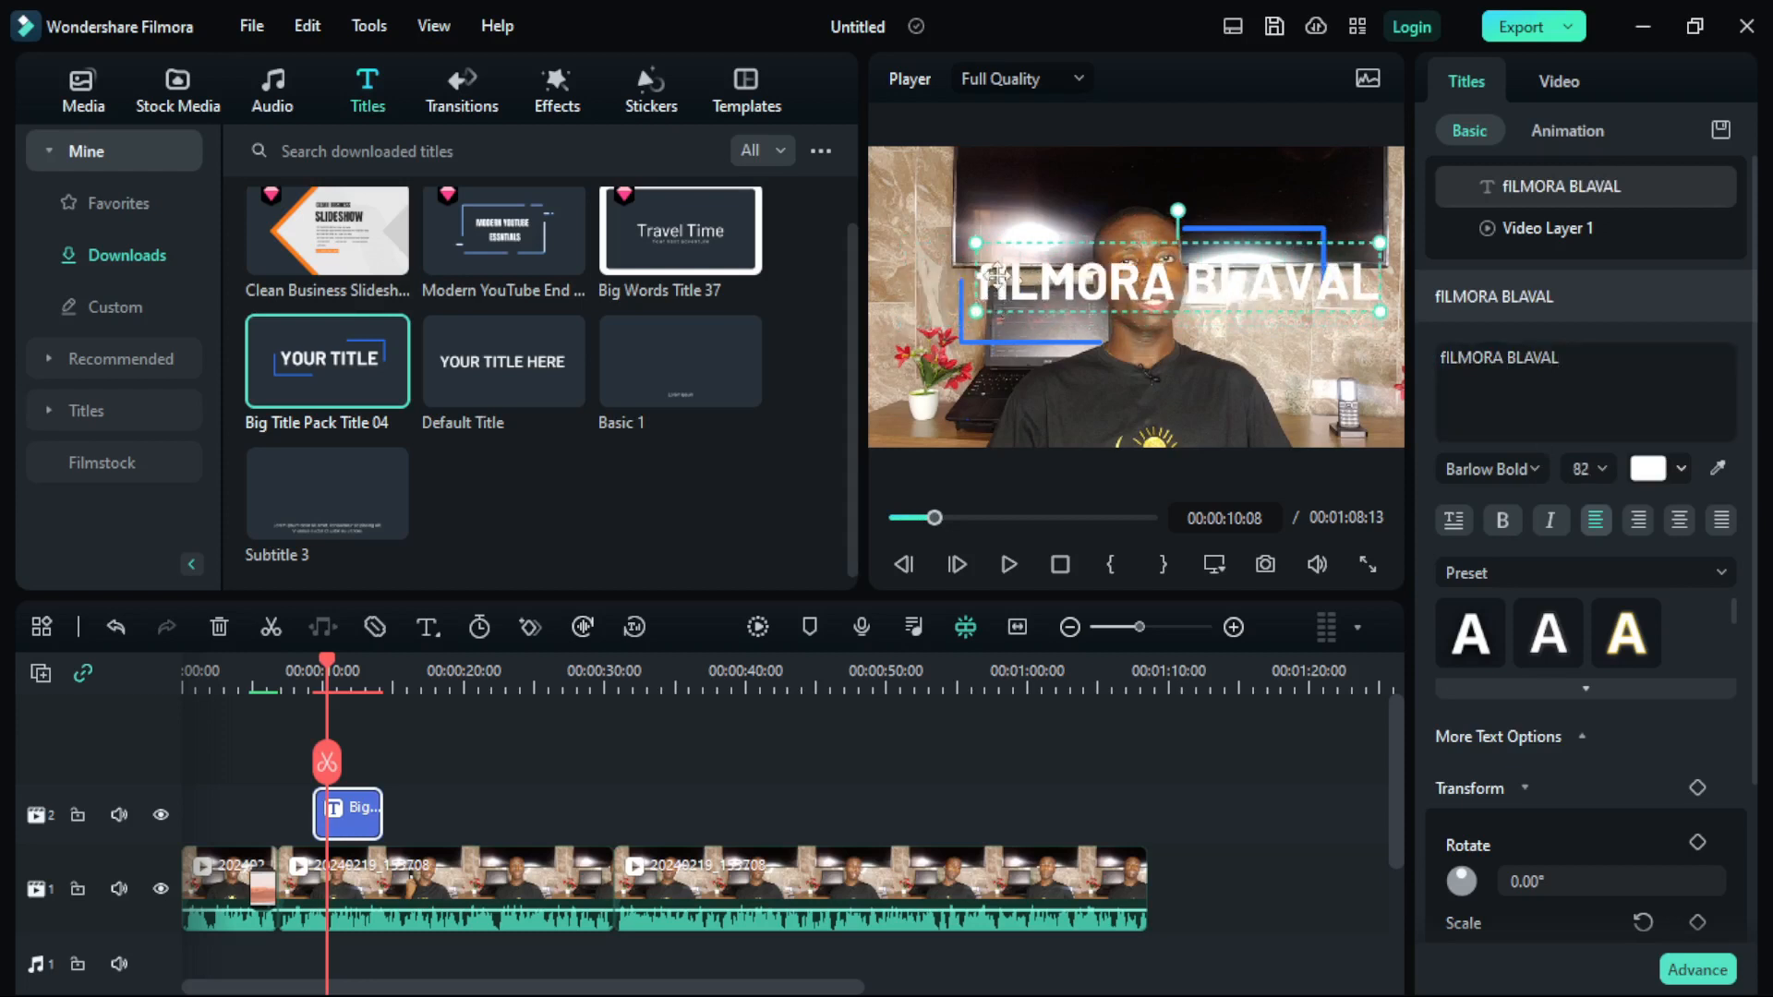
{"action": "left_click_drag", "start_coordinate": [1297, 277], "coordinate": [1268, 281]}
{"action": "left_click_drag", "start_coordinate": [1363, 320], "coordinate": [1286, 309]}
{"action": "left_click_drag", "start_coordinate": [1178, 269], "coordinate": [1199, 288]}
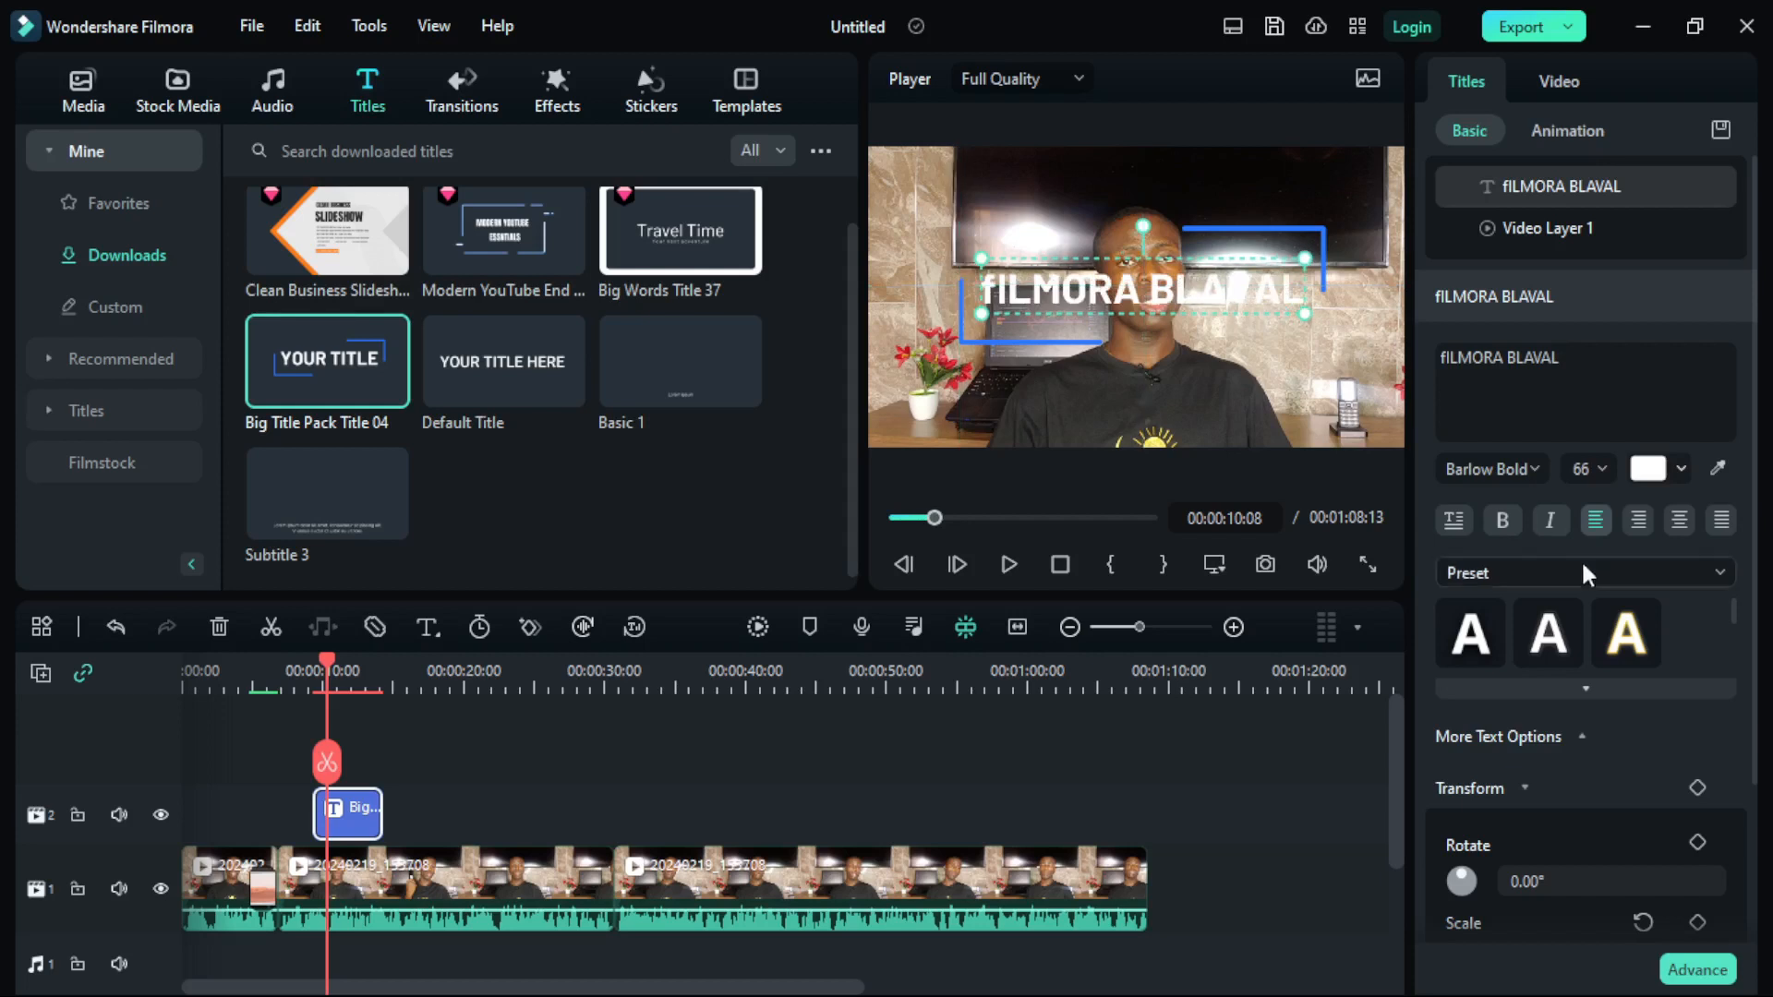
{"action": "left_click", "coordinate": [1518, 469]}
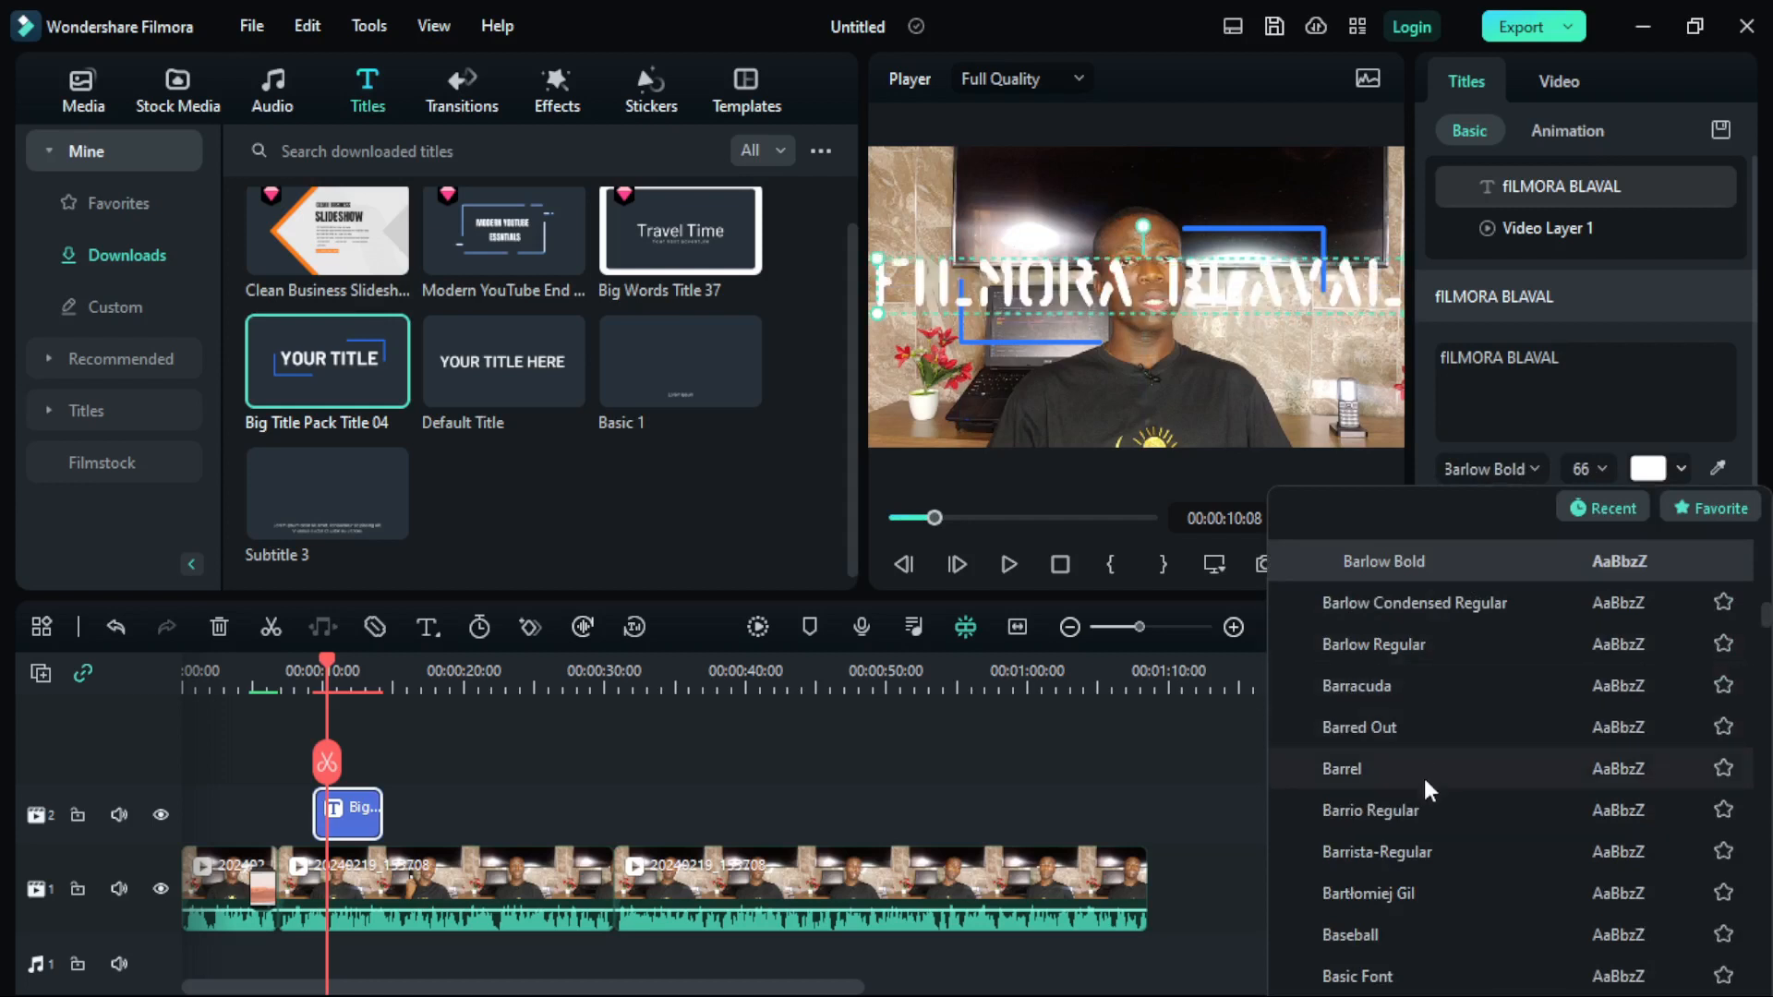
{"action": "left_click", "coordinate": [1410, 811]}
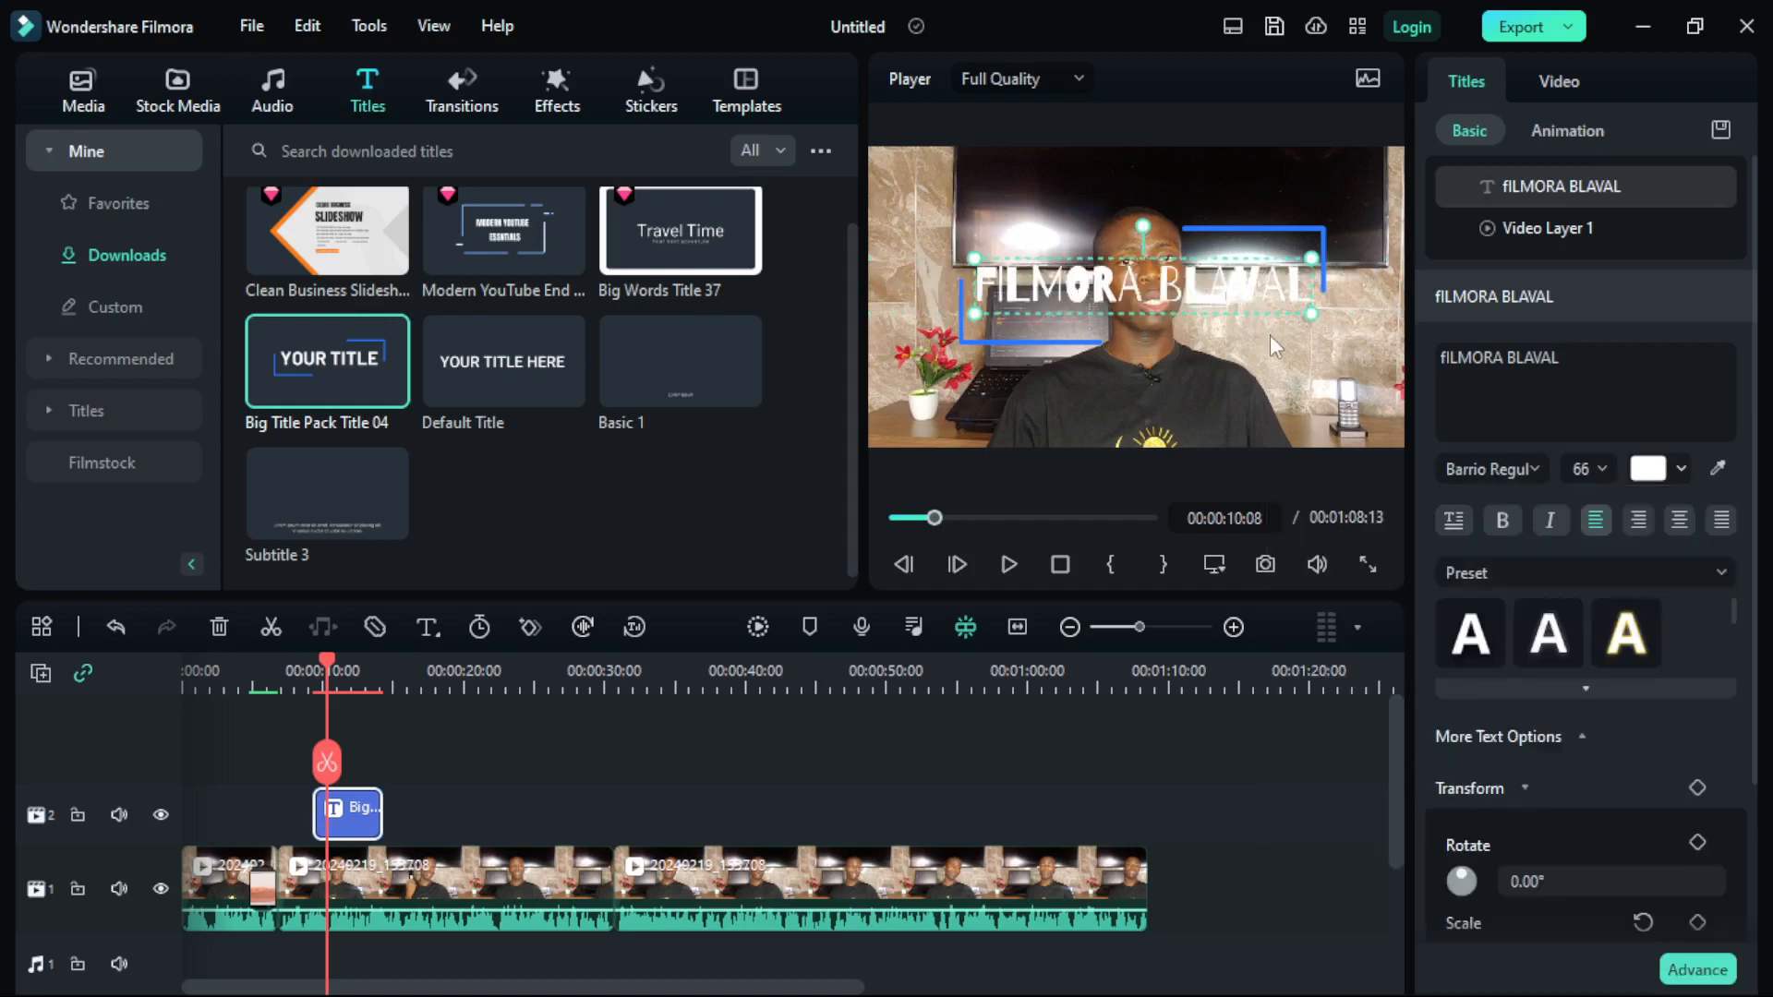
Try recolouring the title text in pink, a brown tone sampled from the video, and purple
{"action": "left_click_drag", "start_coordinate": [1105, 288], "coordinate": [1111, 294]}
{"action": "left_click", "coordinate": [1667, 469]}
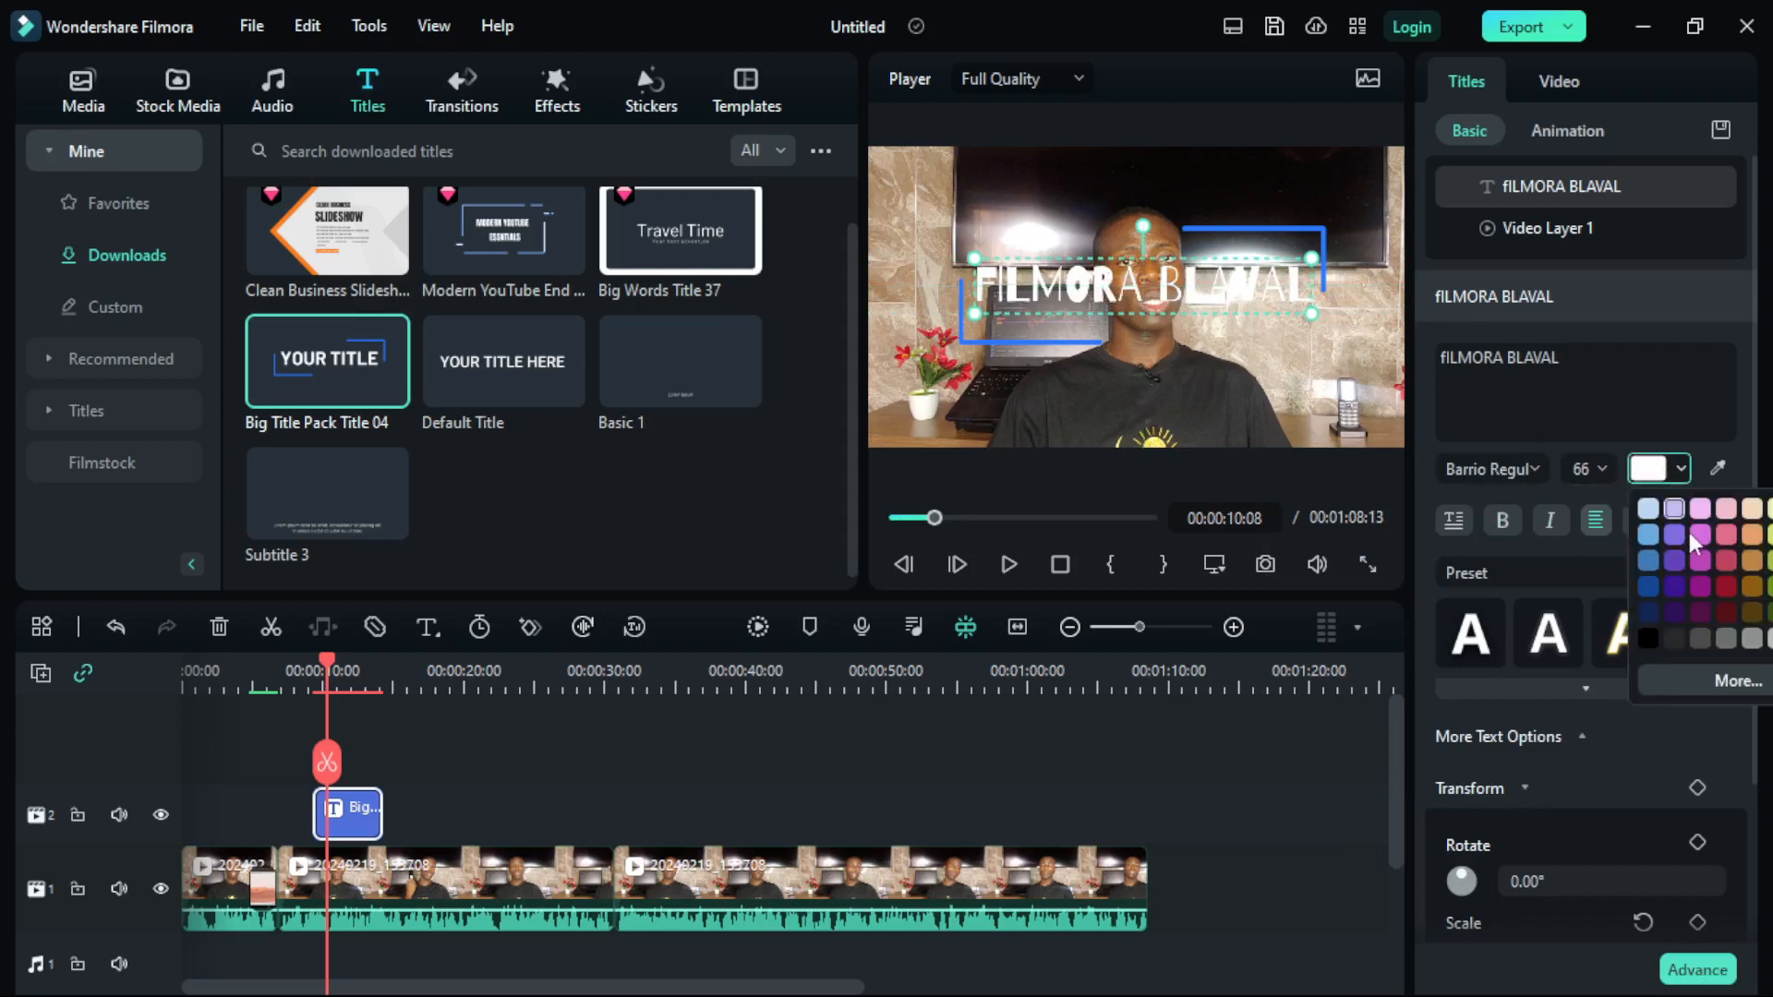
{"action": "left_click", "coordinate": [1659, 558]}
{"action": "left_click", "coordinate": [1664, 468]}
{"action": "left_click", "coordinate": [1725, 539]}
{"action": "left_click", "coordinate": [1719, 468]}
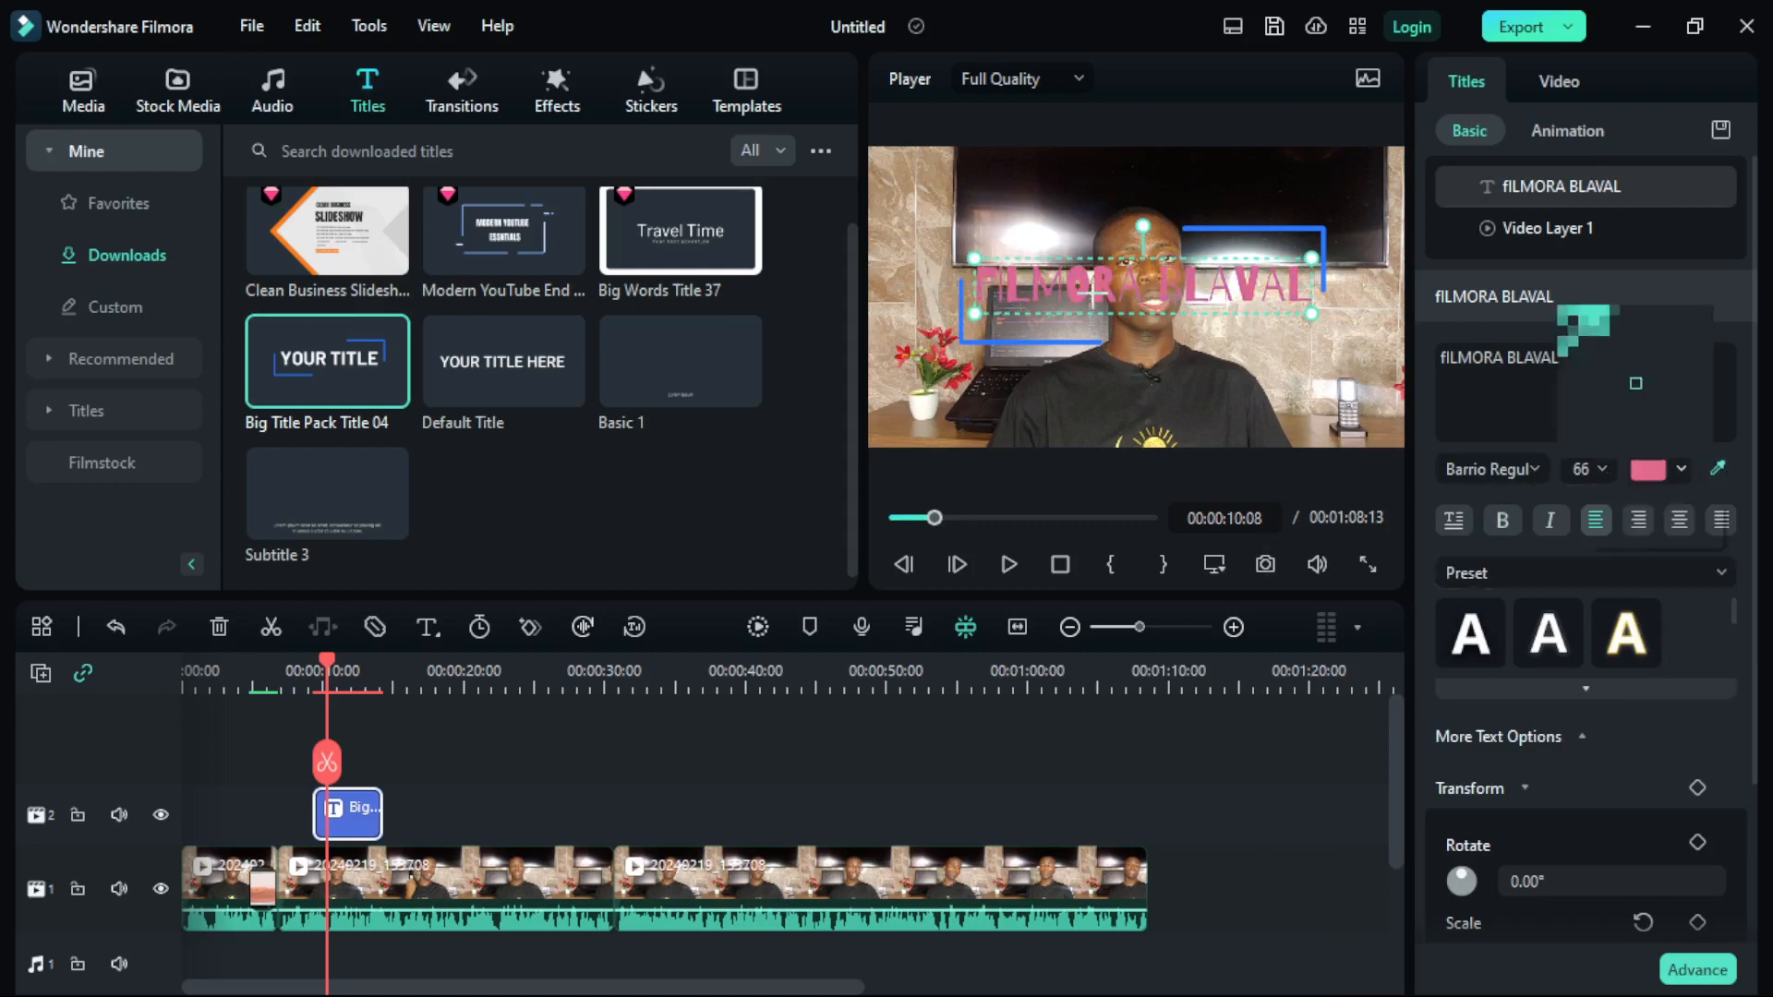
{"action": "left_click", "coordinate": [1156, 362]}
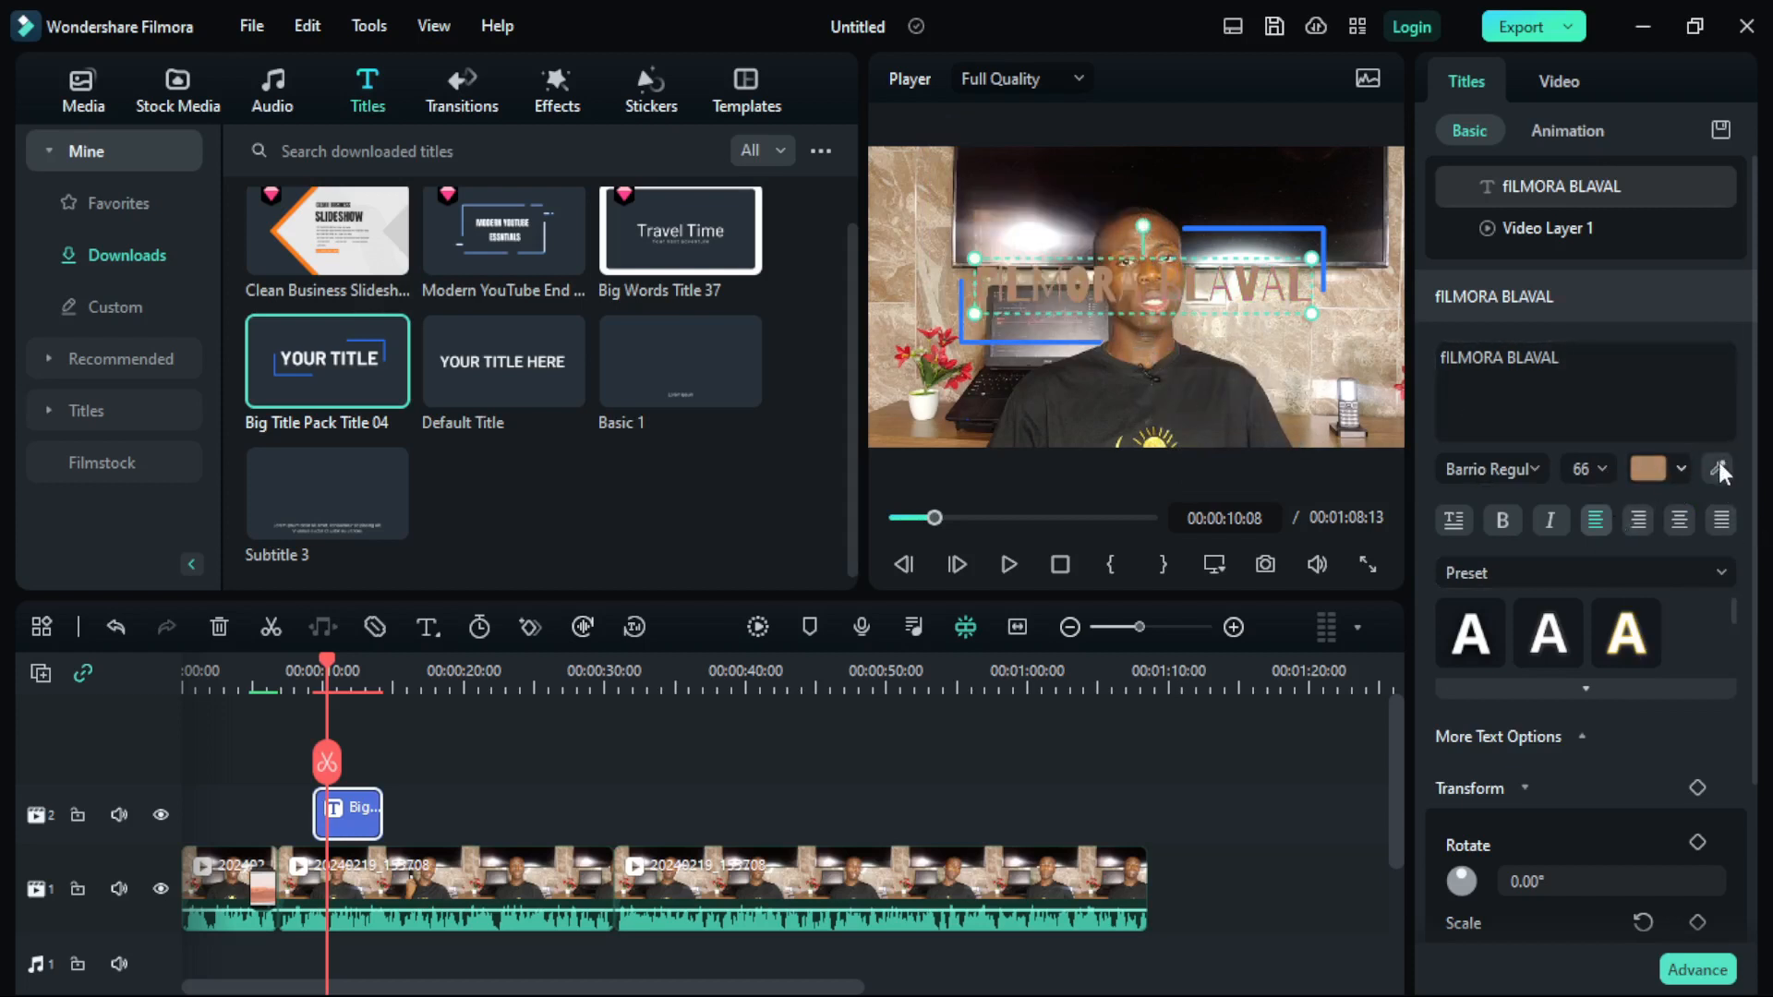
{"action": "left_click", "coordinate": [1656, 466]}
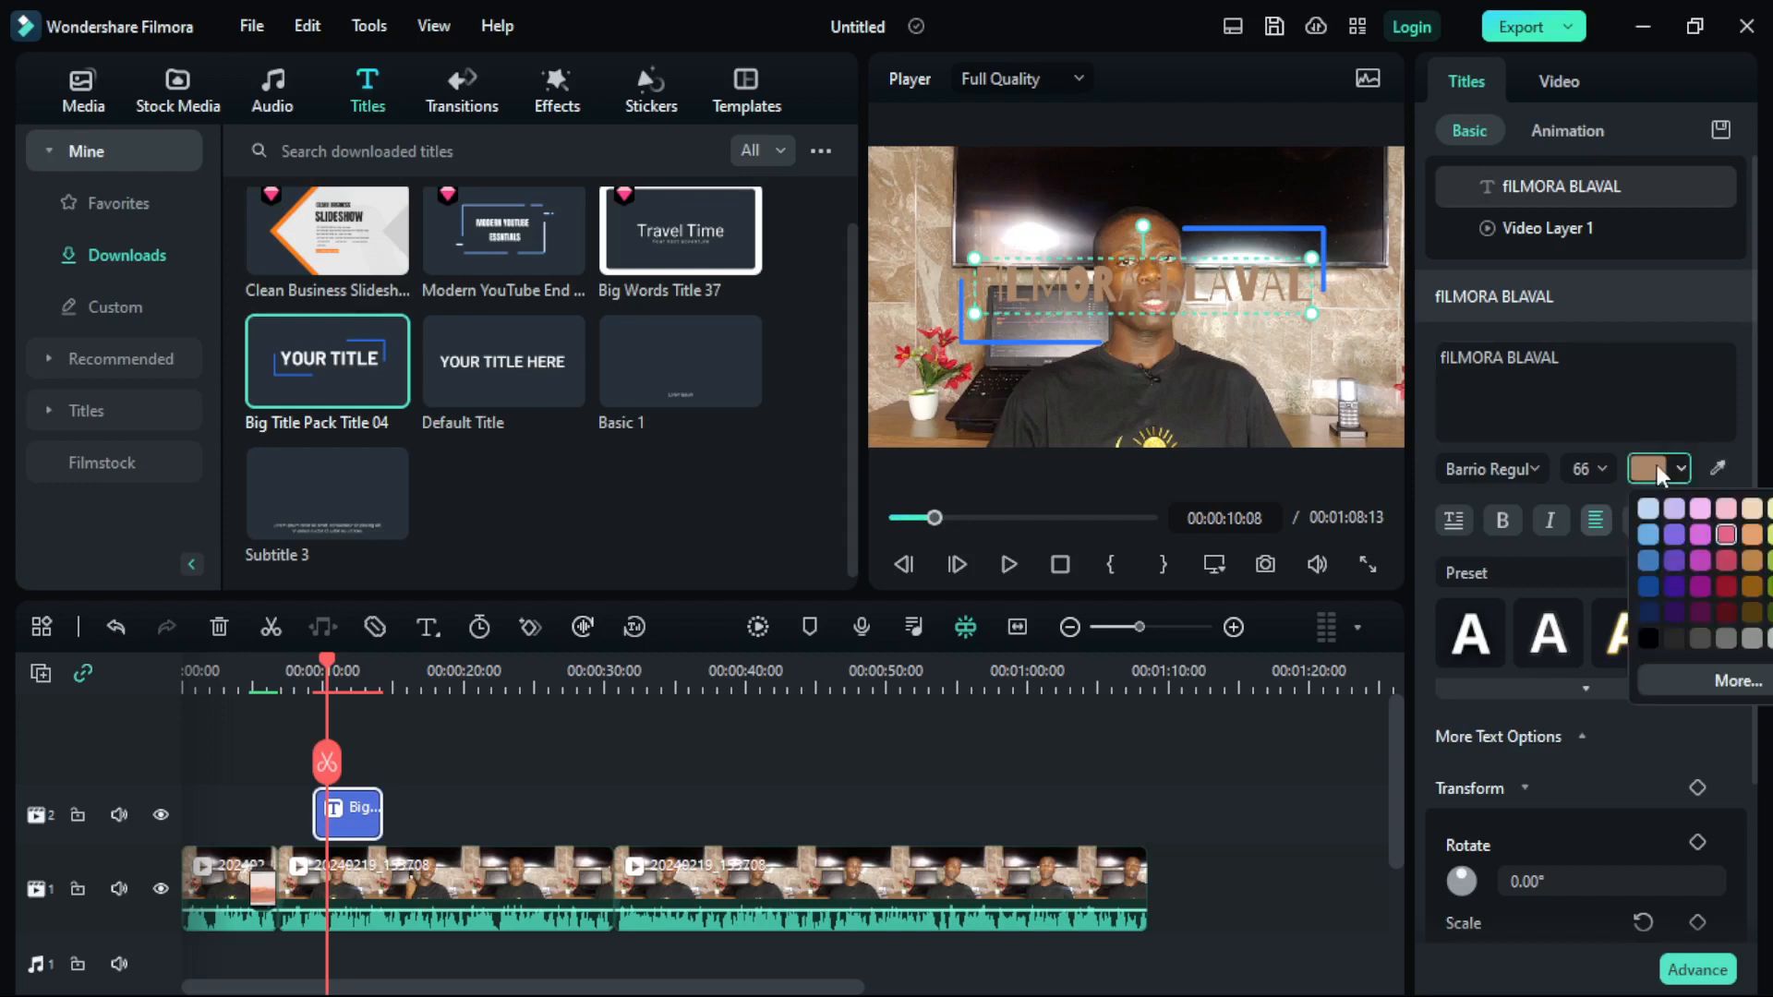
{"action": "left_click", "coordinate": [1708, 584]}
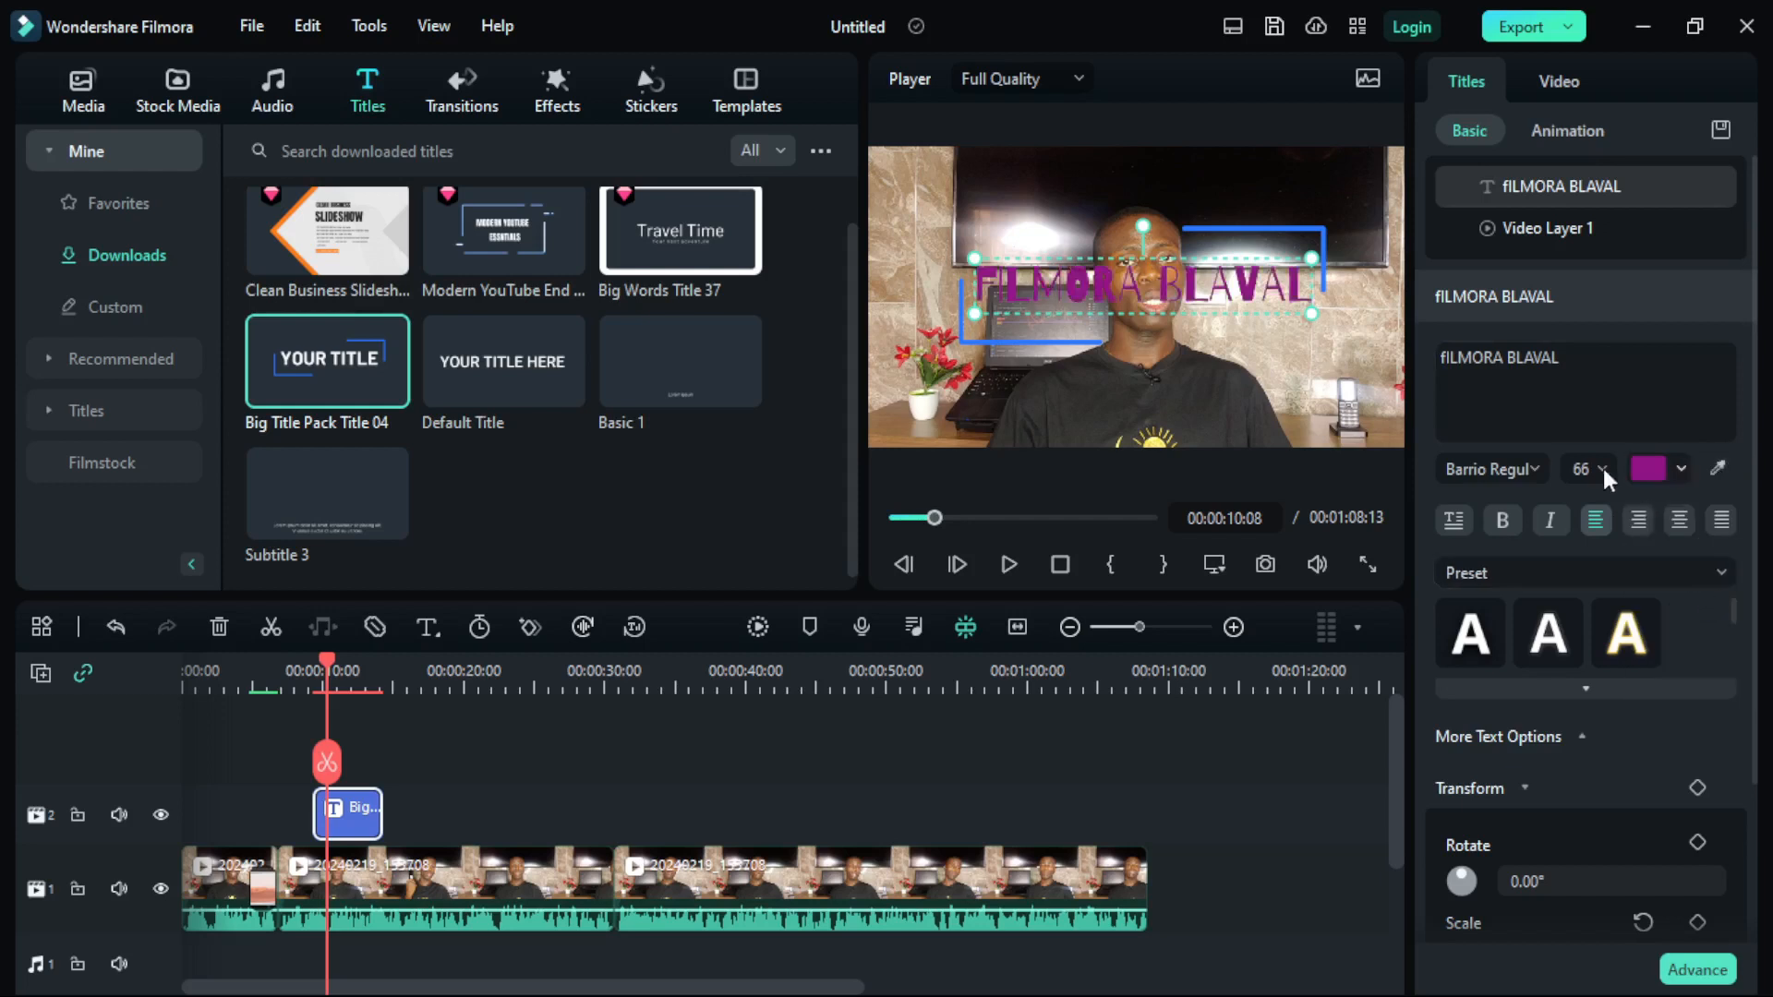
{"action": "left_click", "coordinate": [1653, 467]}
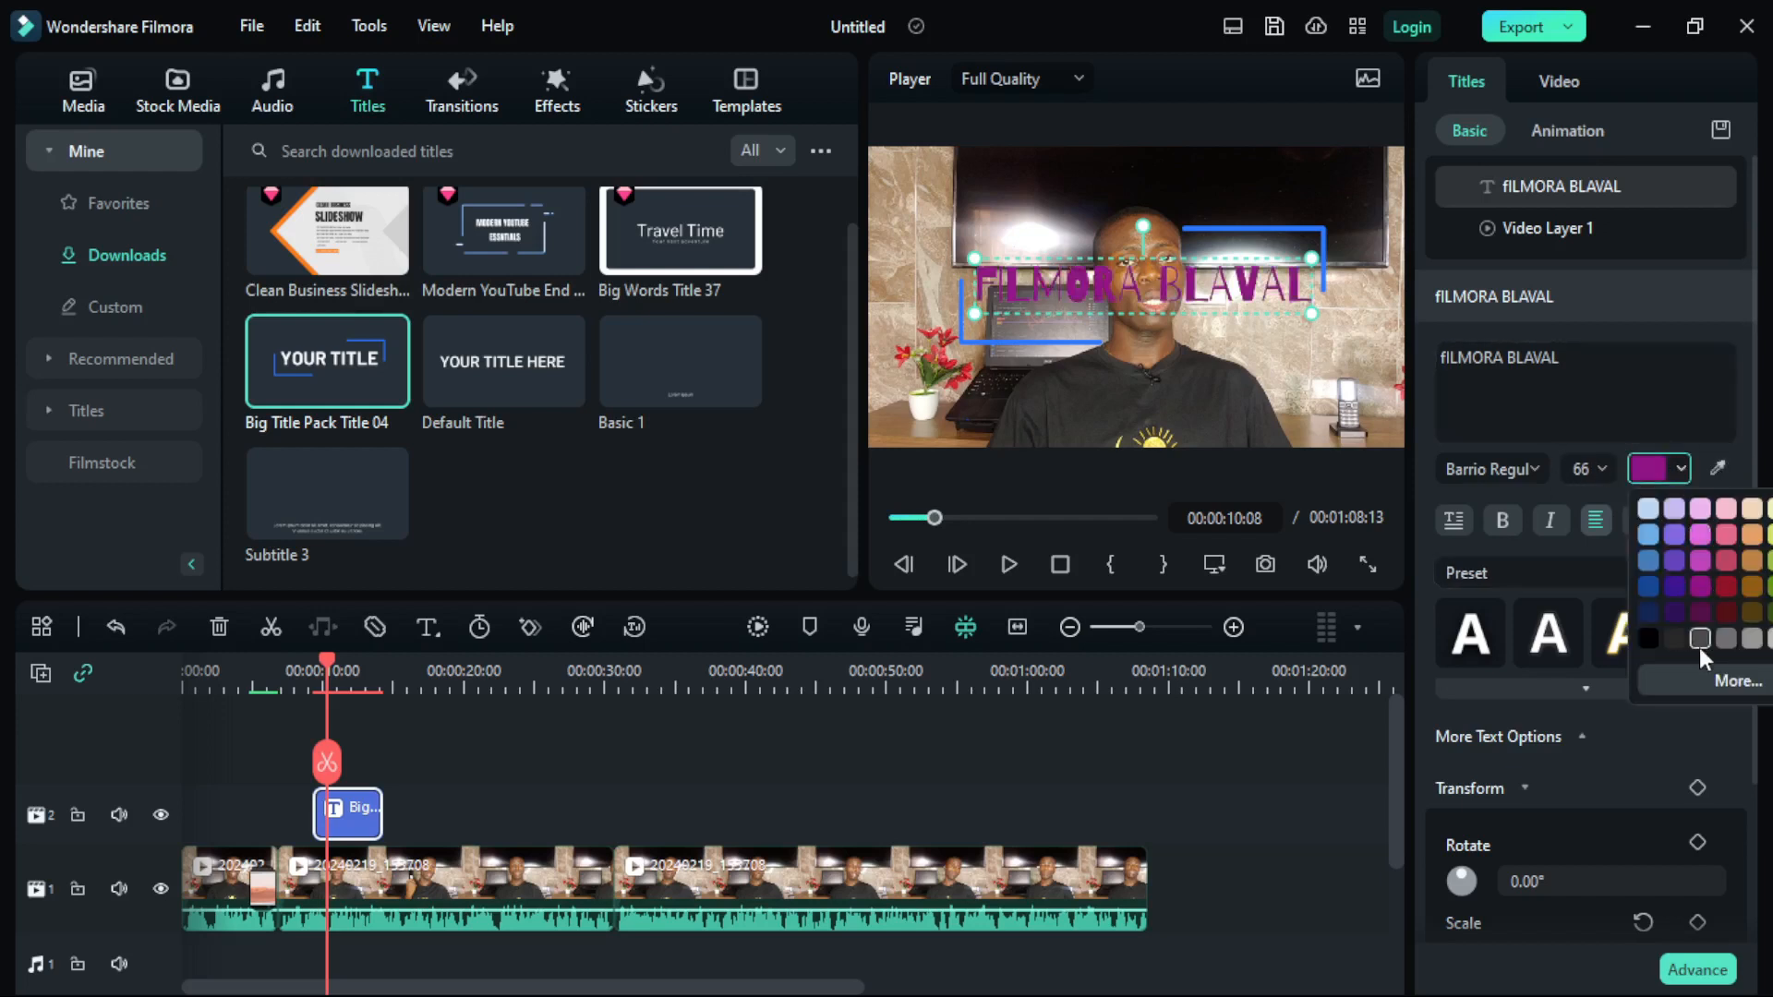
Apply the second WordArt style to the title text and reduce its scale to 59.7%
{"action": "left_click", "coordinate": [1614, 734]}
{"action": "left_click", "coordinate": [1558, 563]}
{"action": "left_click", "coordinate": [1560, 568]}
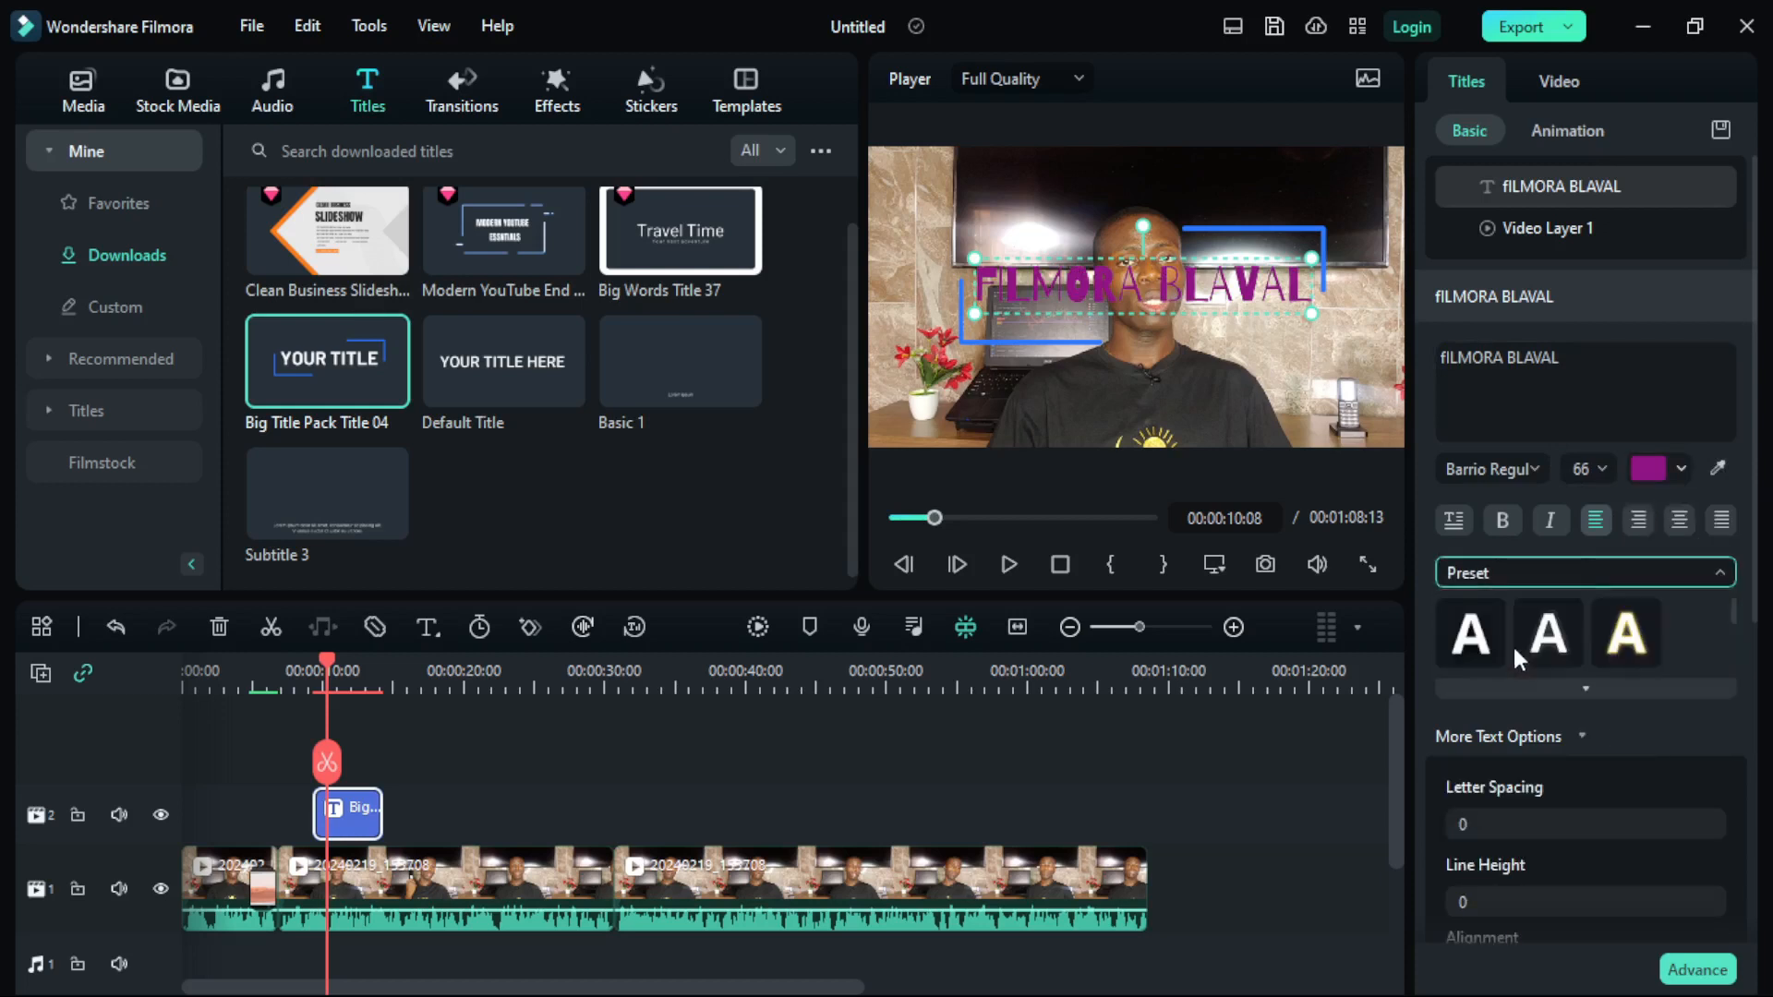
{"action": "left_click", "coordinate": [1548, 637]}
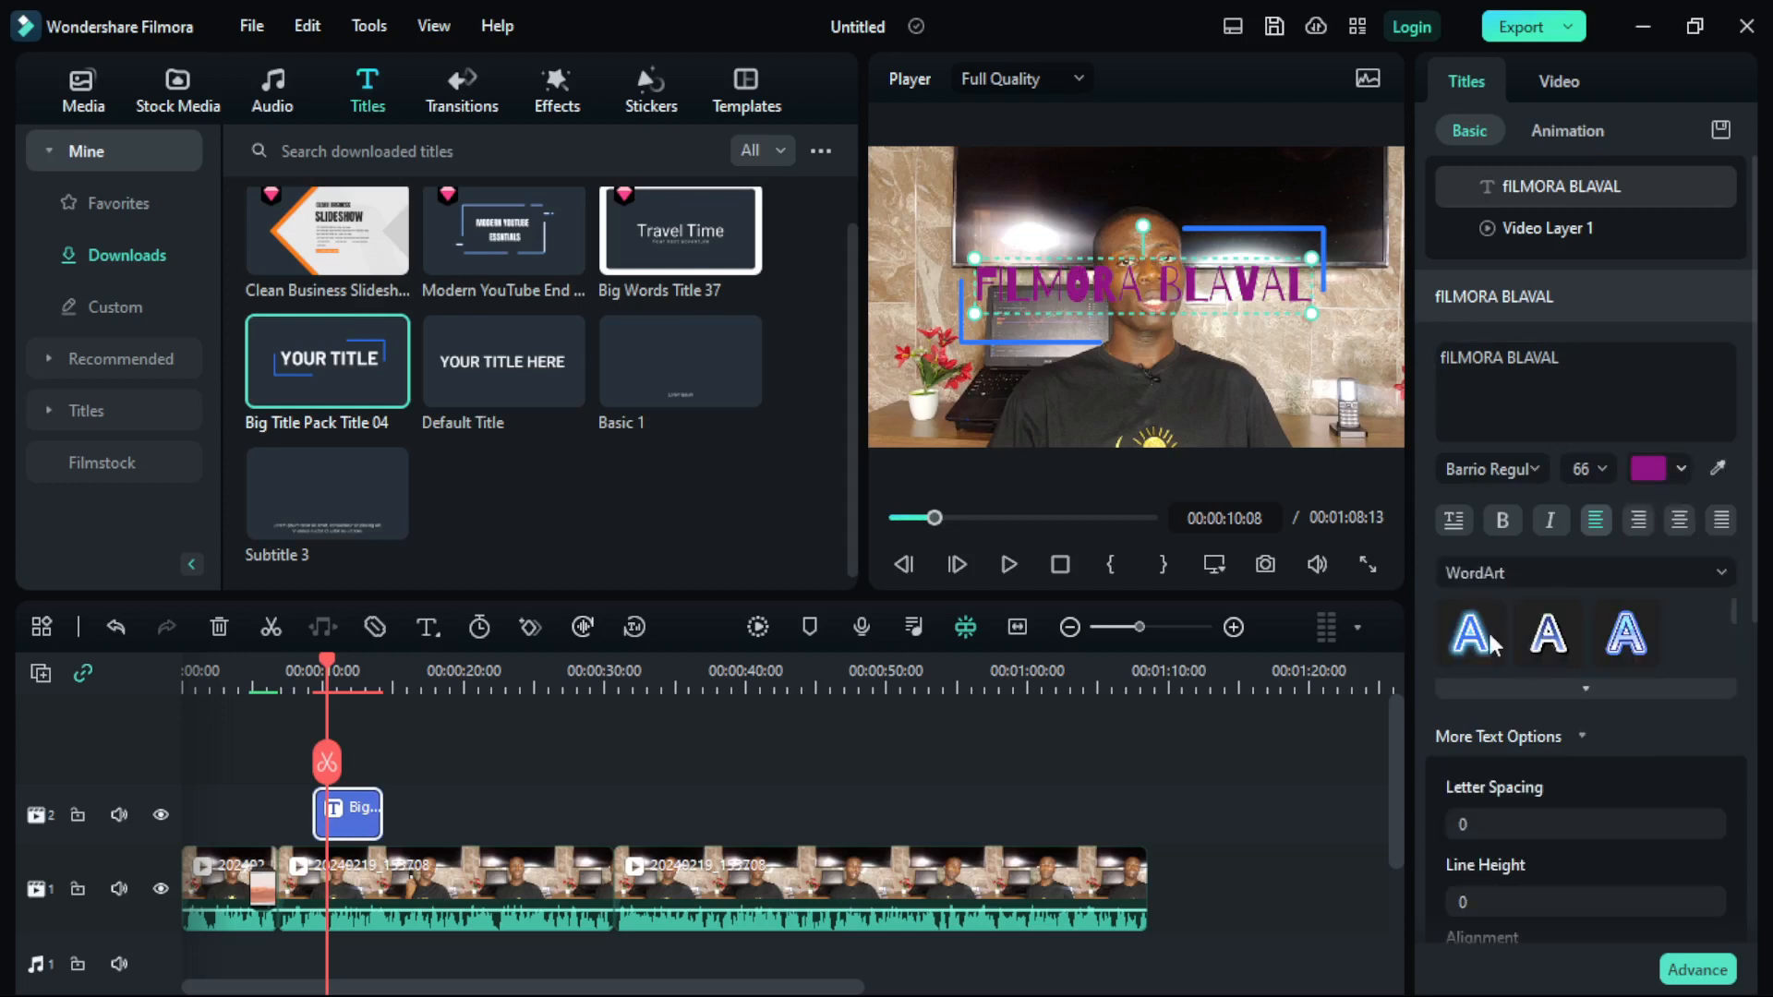
{"action": "left_click", "coordinate": [1545, 645]}
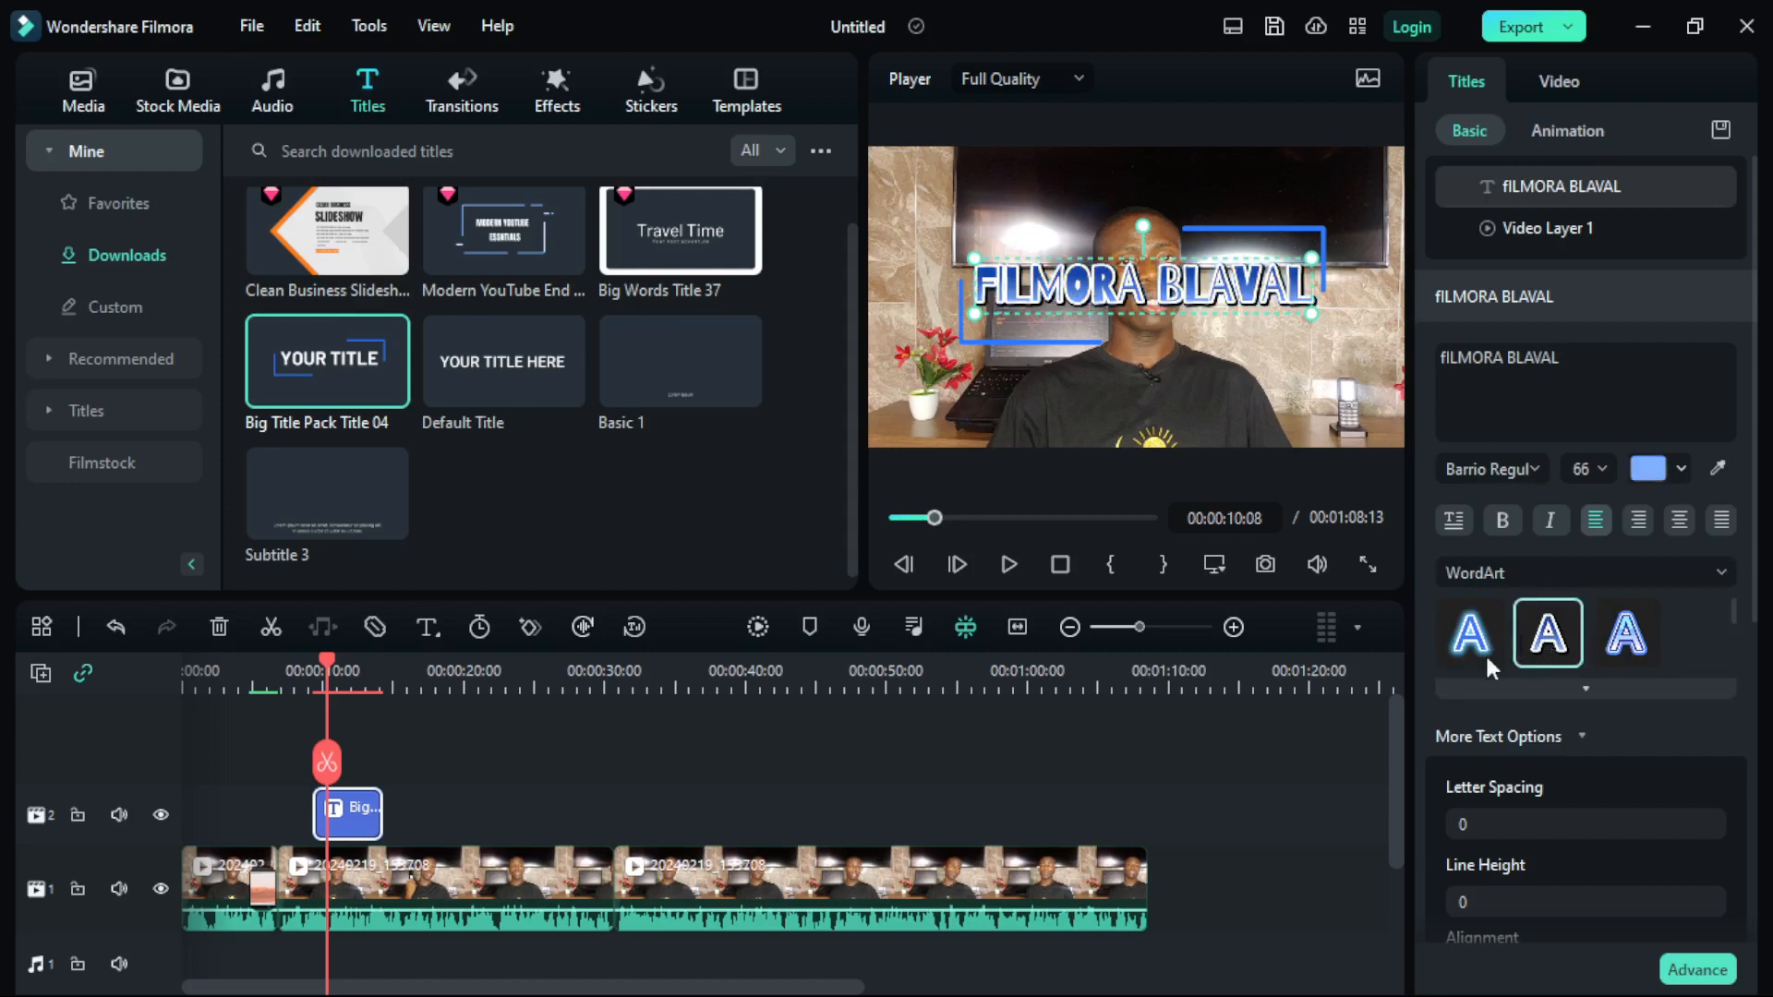
{"action": "left_click", "coordinate": [1496, 569]}
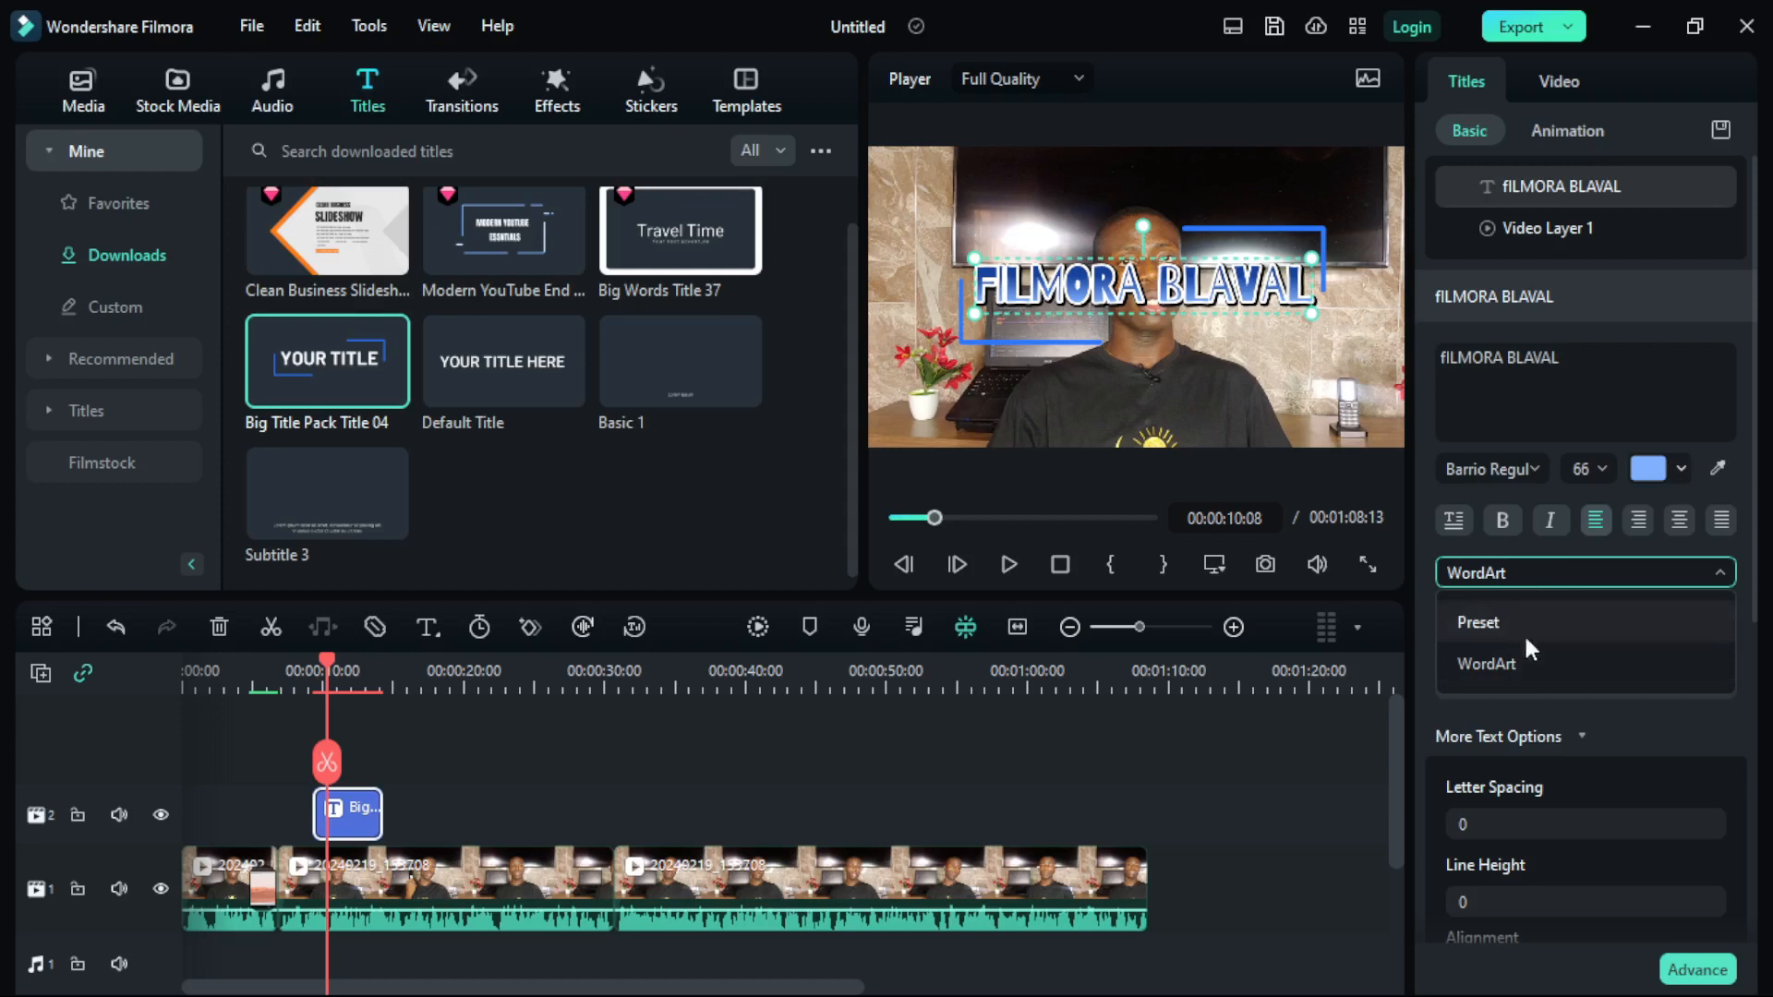
{"action": "left_click", "coordinate": [1504, 650]}
{"action": "scroll", "coordinate": [1650, 715], "scroll_direction": "down", "scroll_amount": 6}
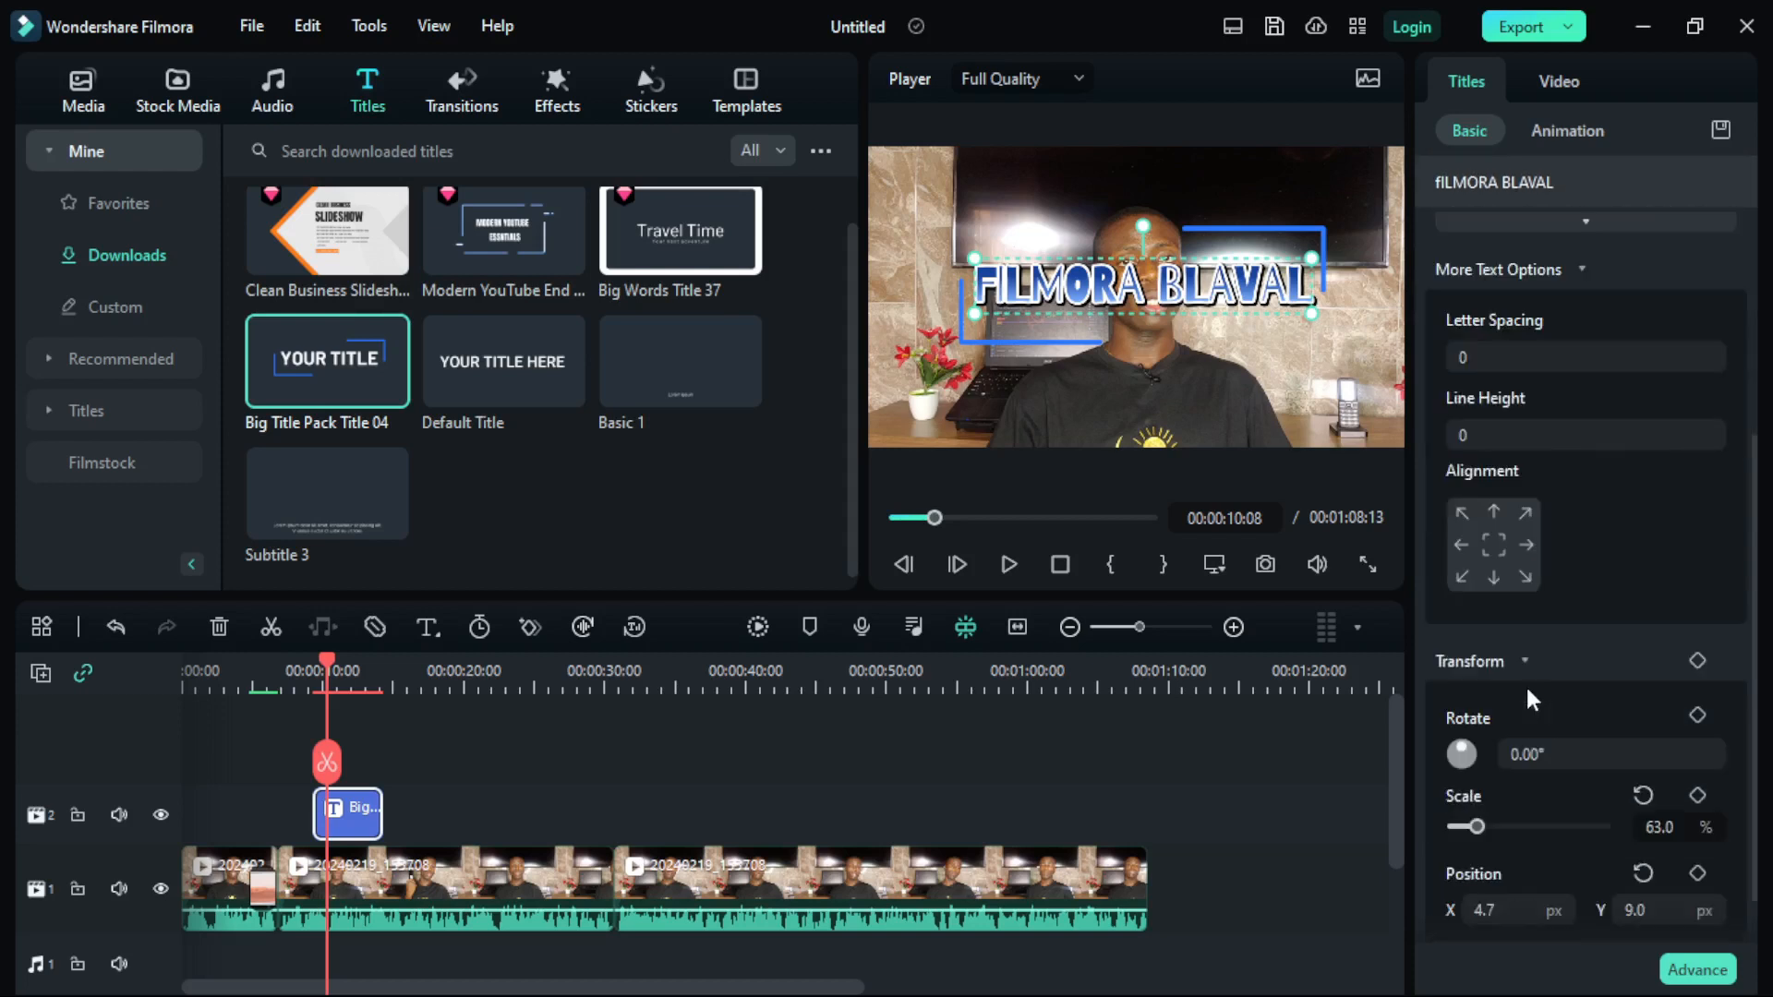
{"action": "mouse_move", "coordinate": [1475, 757]}
{"action": "left_mouse_down"}
{"action": "mouse_move", "coordinate": [1603, 757]}
{"action": "mouse_move", "coordinate": [1456, 759]}
{"action": "mouse_move", "coordinate": [1475, 757]}
{"action": "left_mouse_up"}
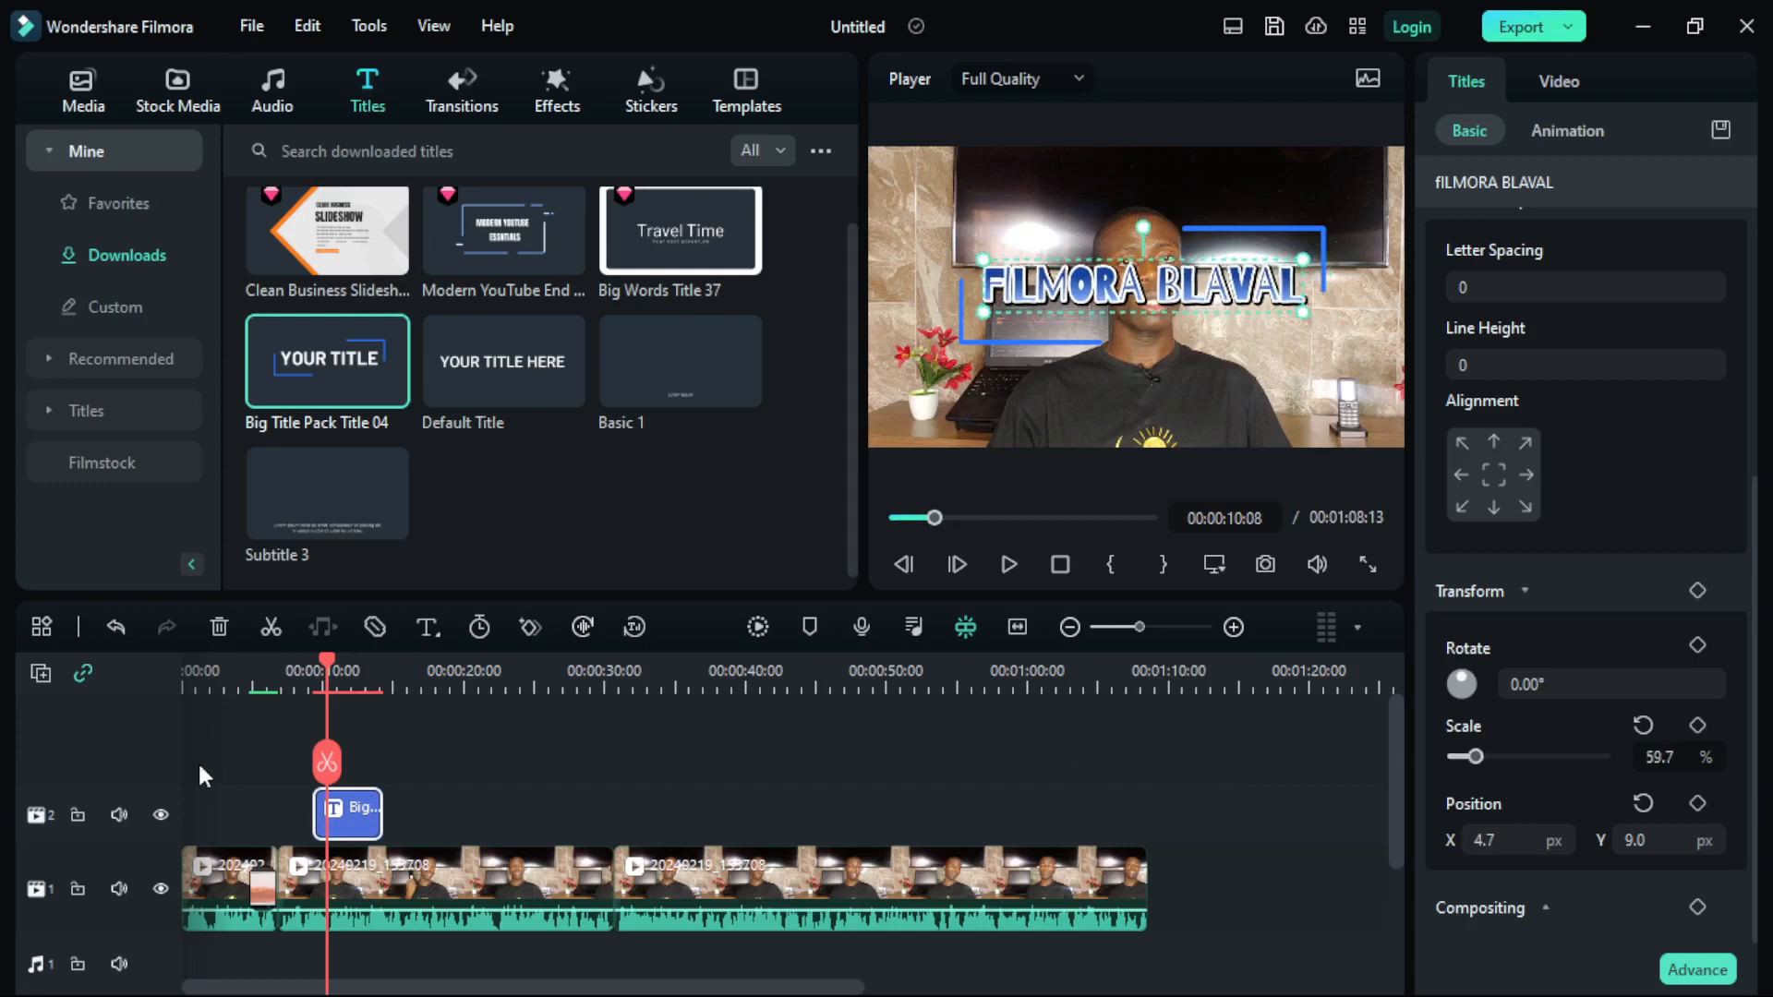
Play the restyled title from about 8 seconds until its closing animation at 00:00:13:19
{"action": "left_click_drag", "start_coordinate": [325, 657], "coordinate": [298, 657]}
{"action": "left_click", "coordinate": [1006, 570]}
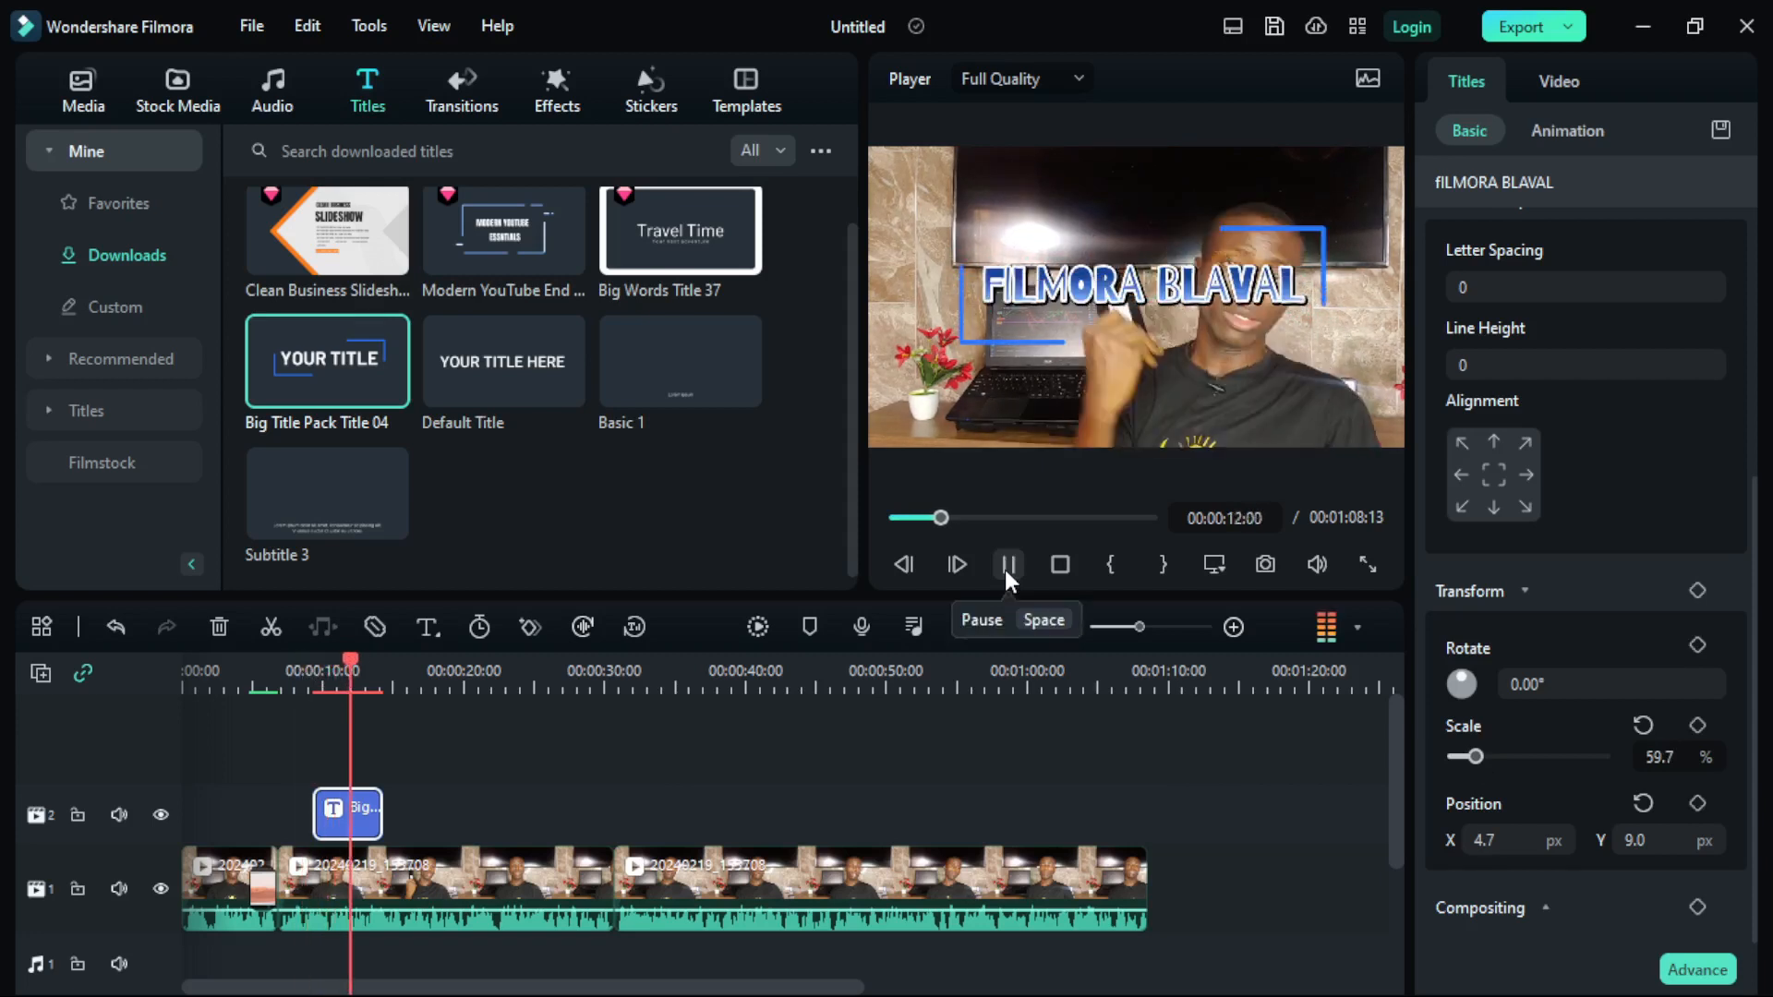
{"action": "left_click", "coordinate": [1006, 567]}
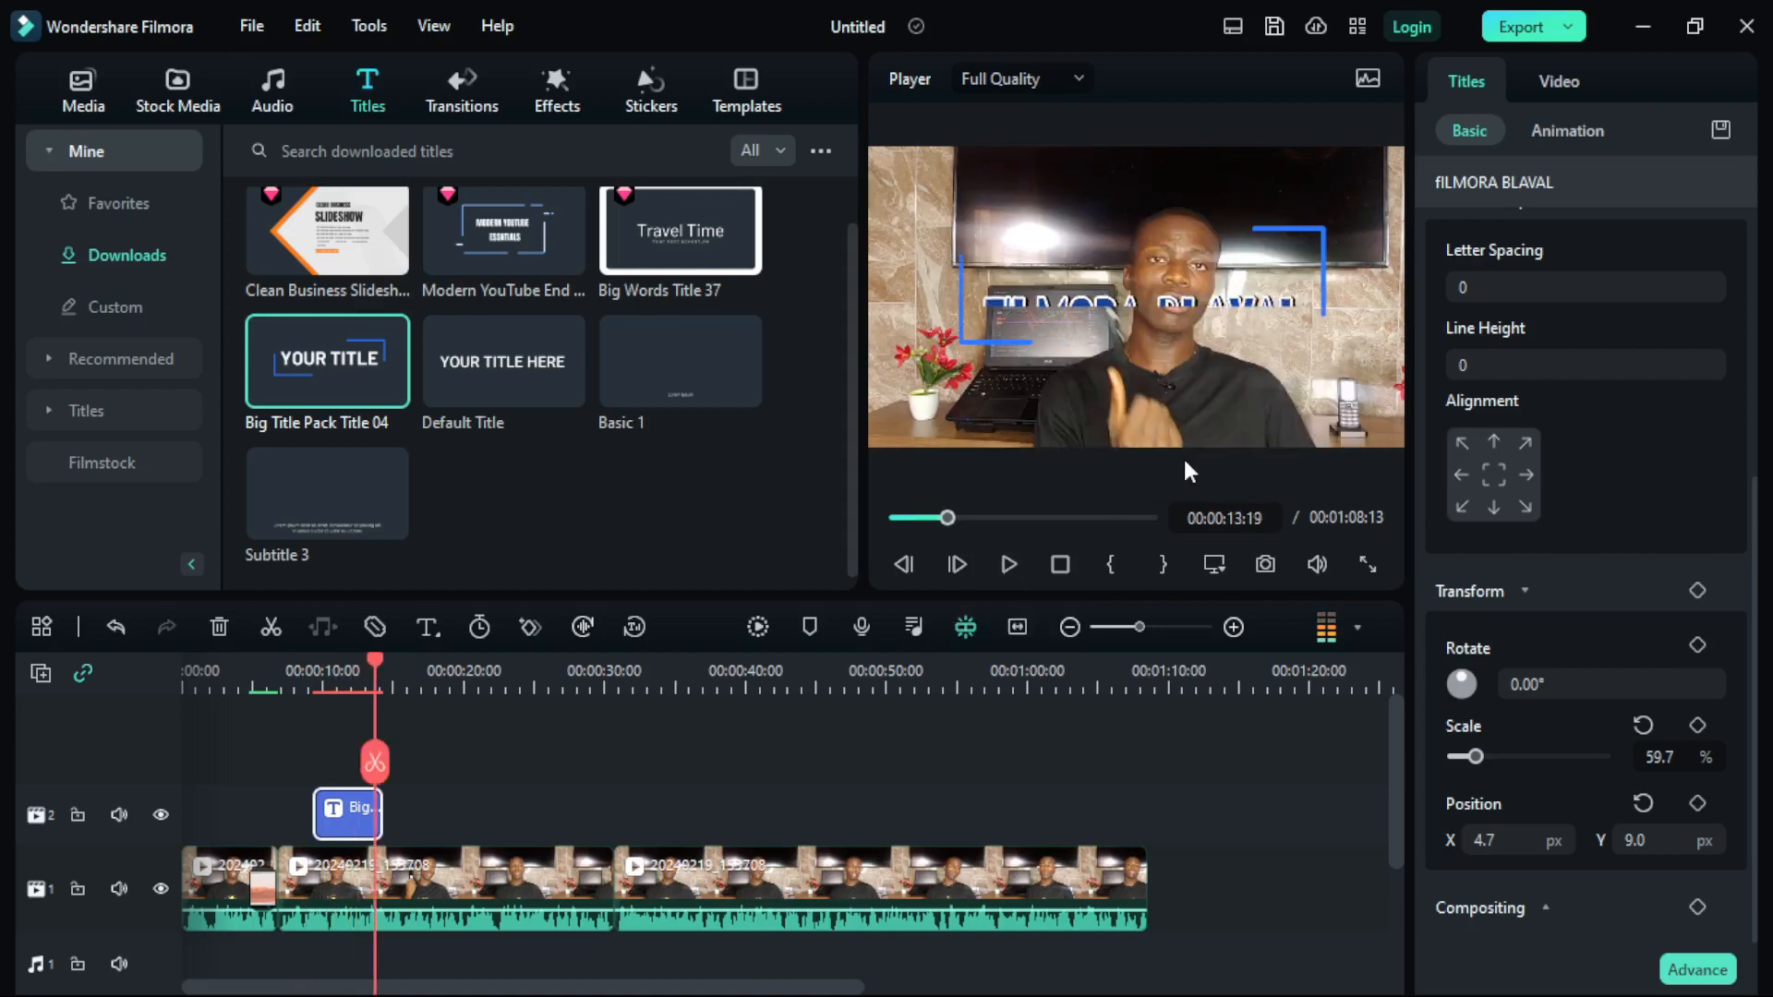
{"action": "left_click", "coordinate": [76, 409]}
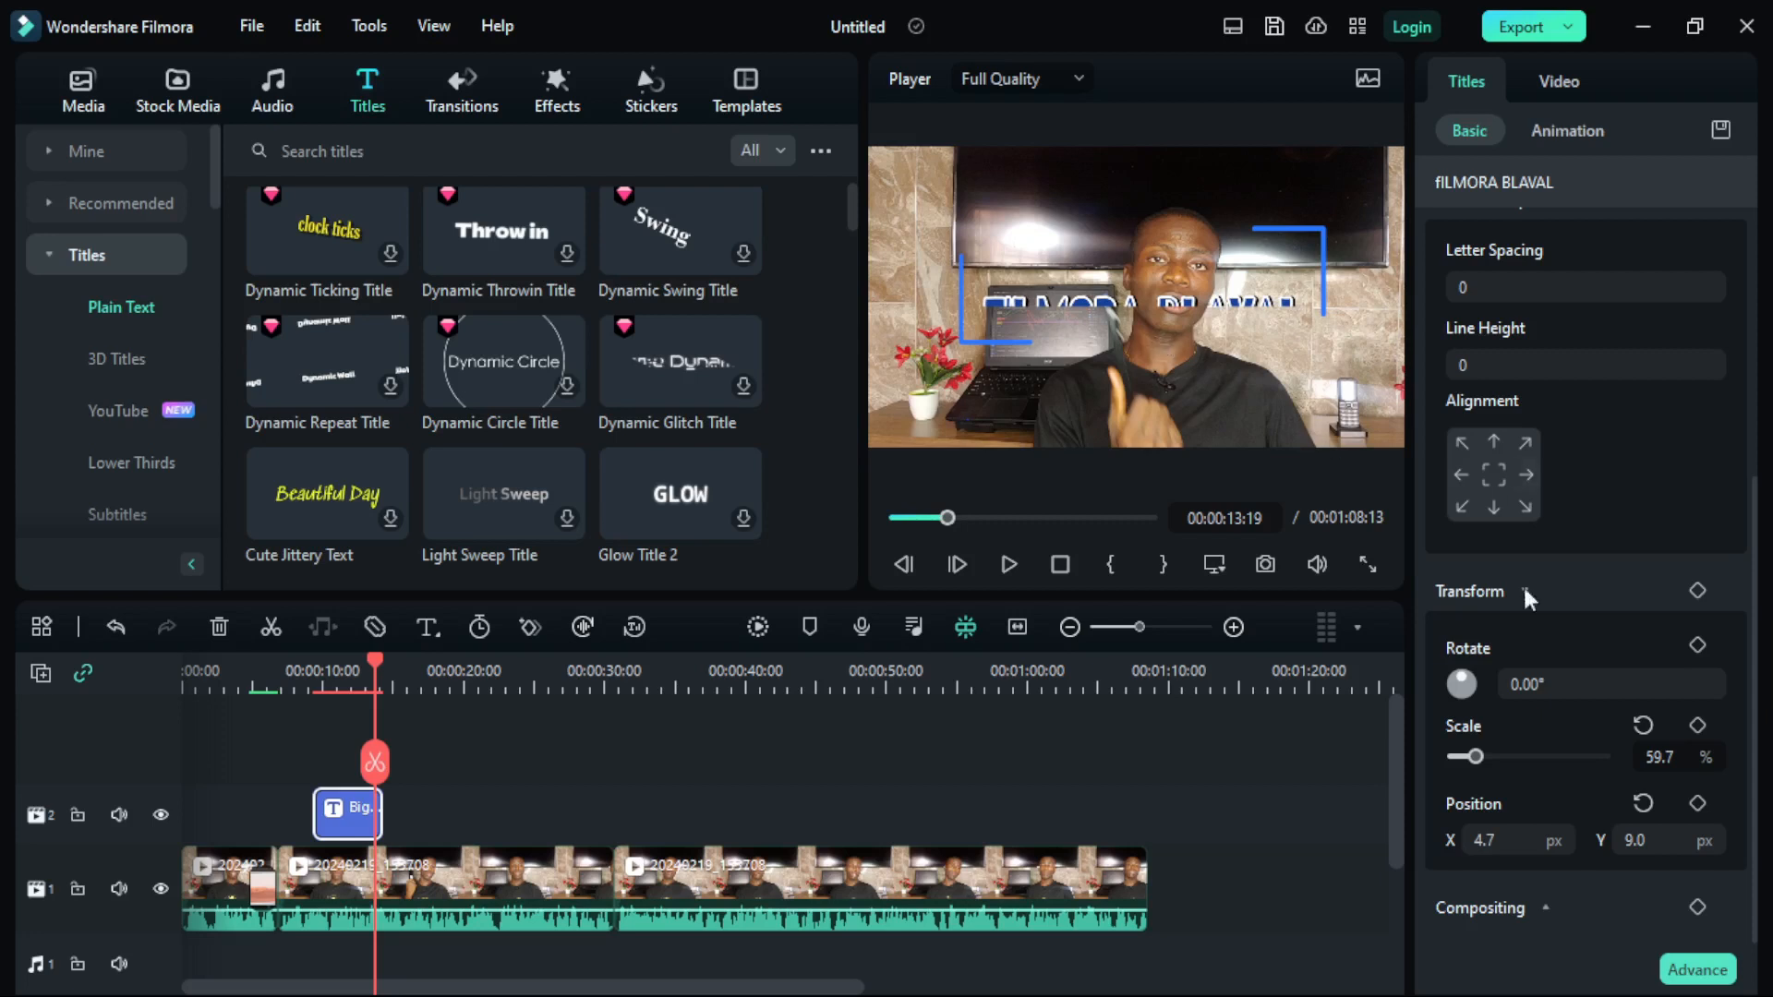
{"action": "key", "text": "super"}
{"action": "left_click", "coordinate": [1520, 978]}
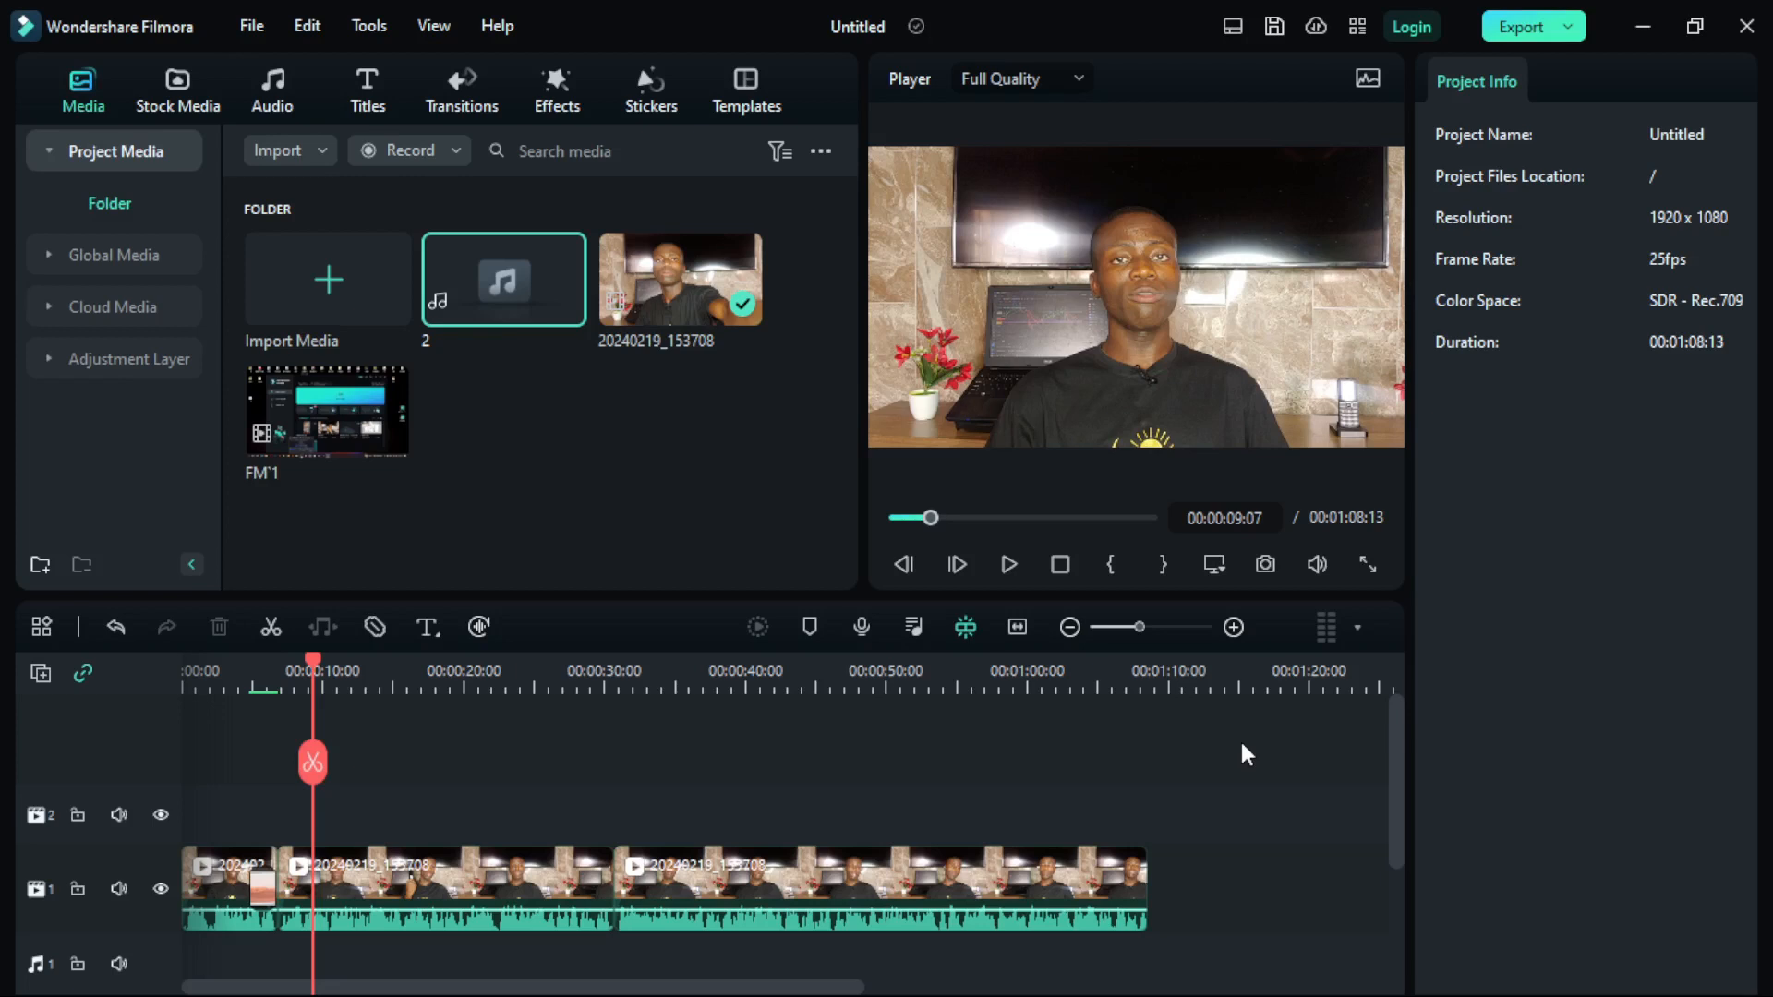
Add the downloaded Mosaic effect on a new track above the second clip, starting at about 9 seconds
{"action": "left_click", "coordinate": [430, 873]}
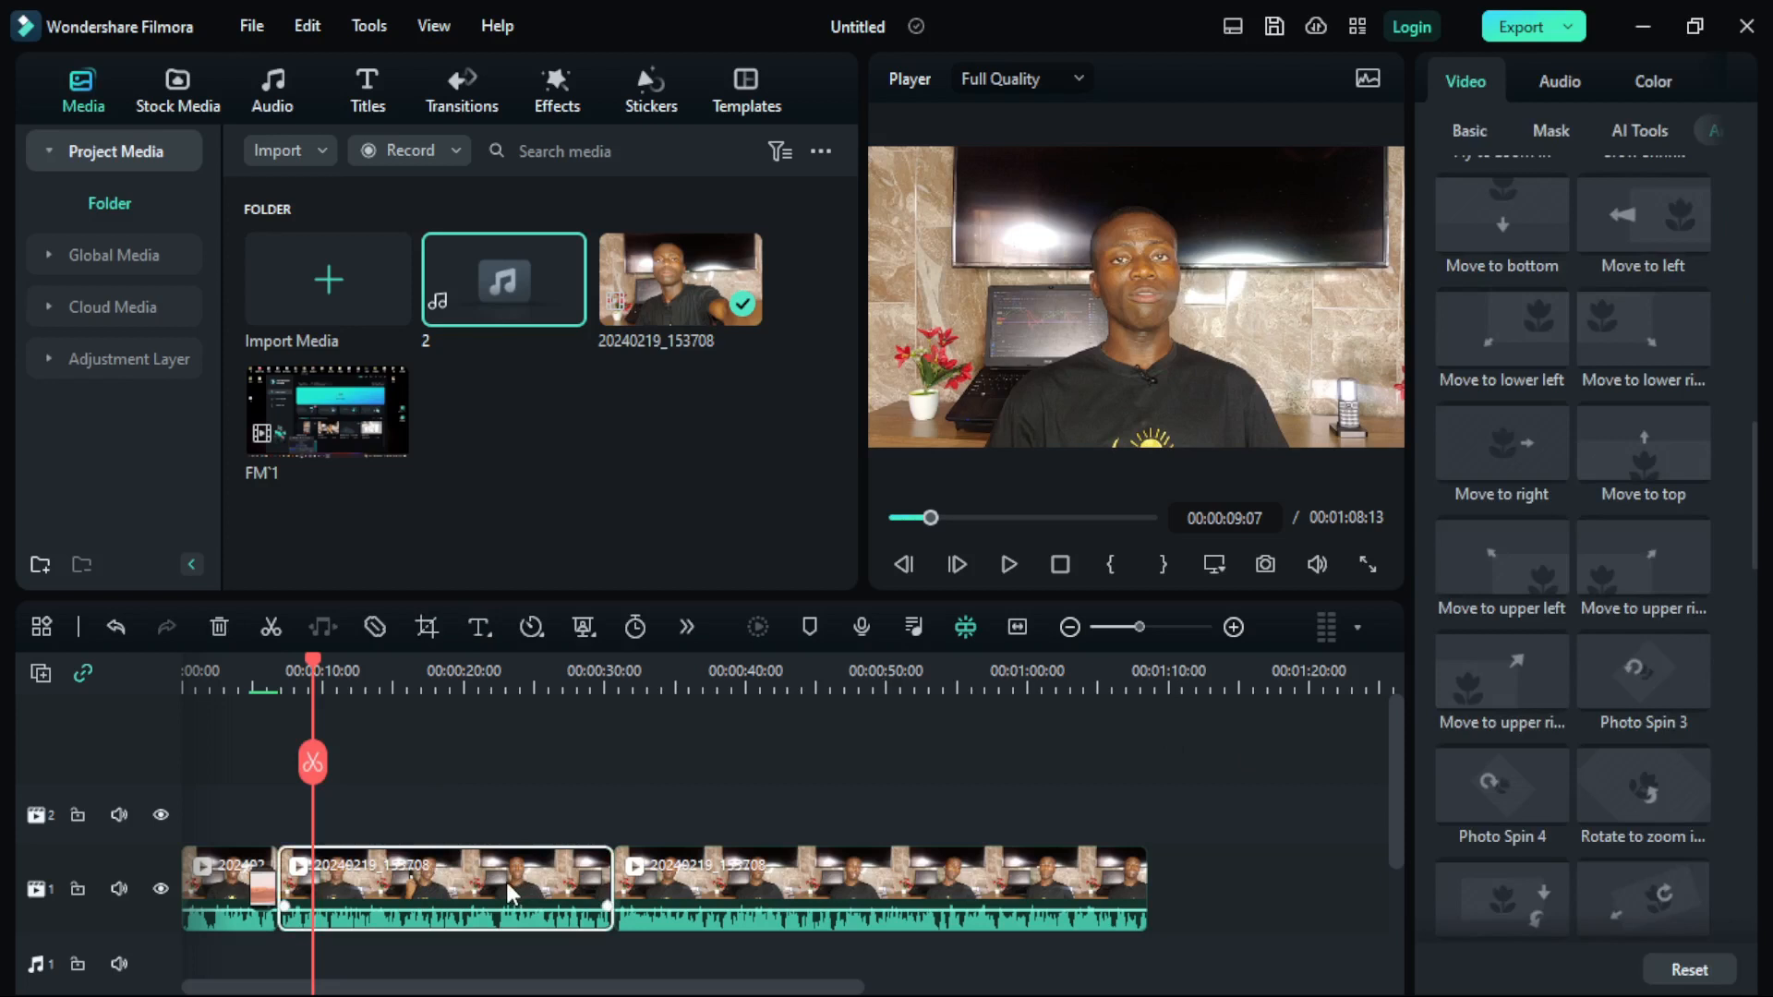
{"action": "left_click", "coordinate": [563, 86]}
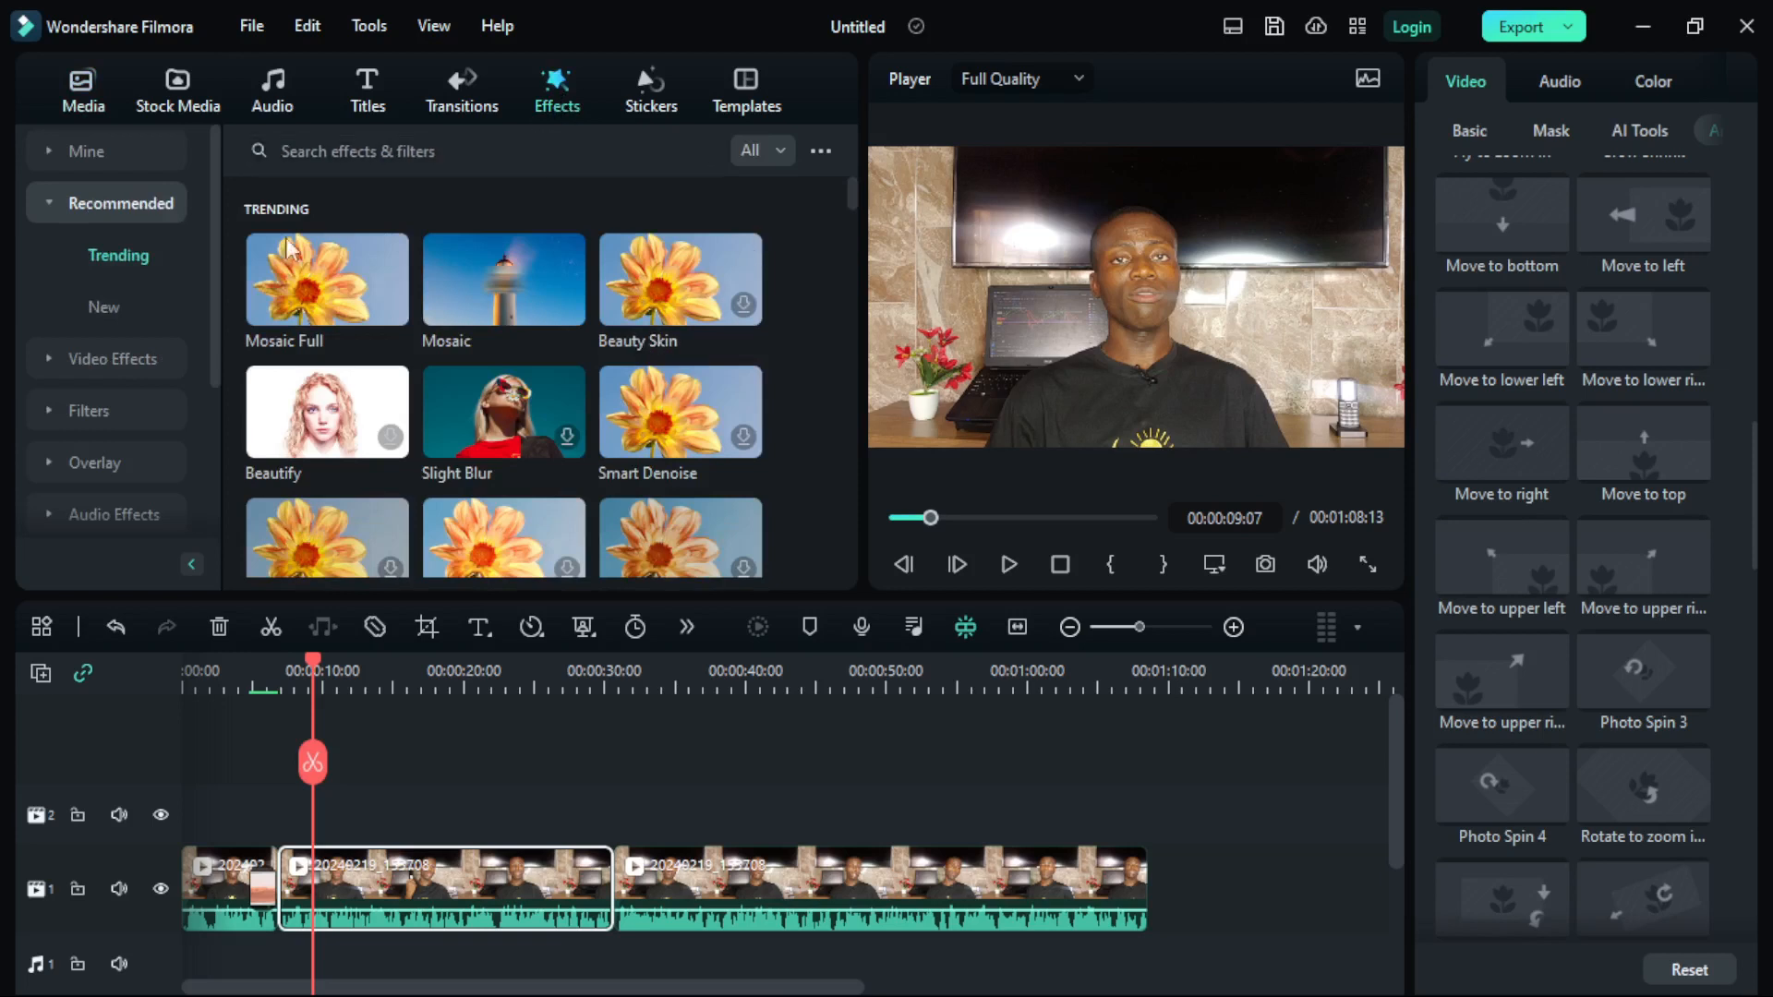
{"action": "mouse_move", "coordinate": [489, 279]}
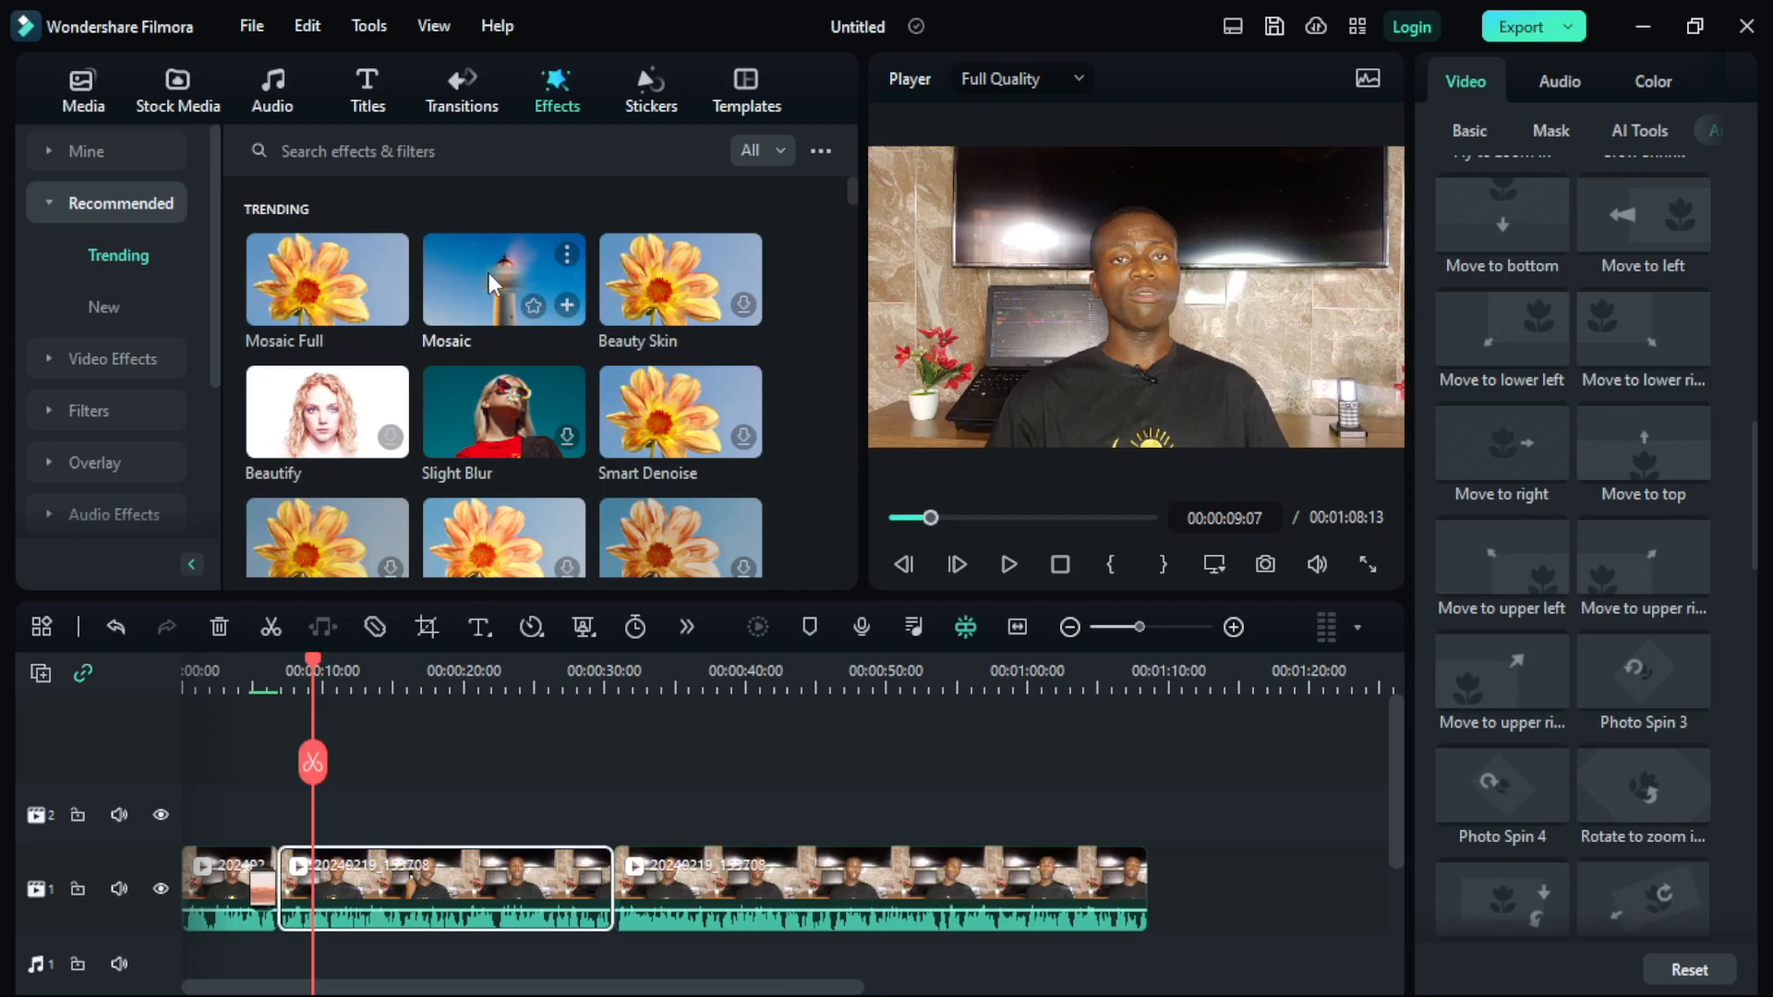
{"action": "left_click", "coordinate": [48, 140]}
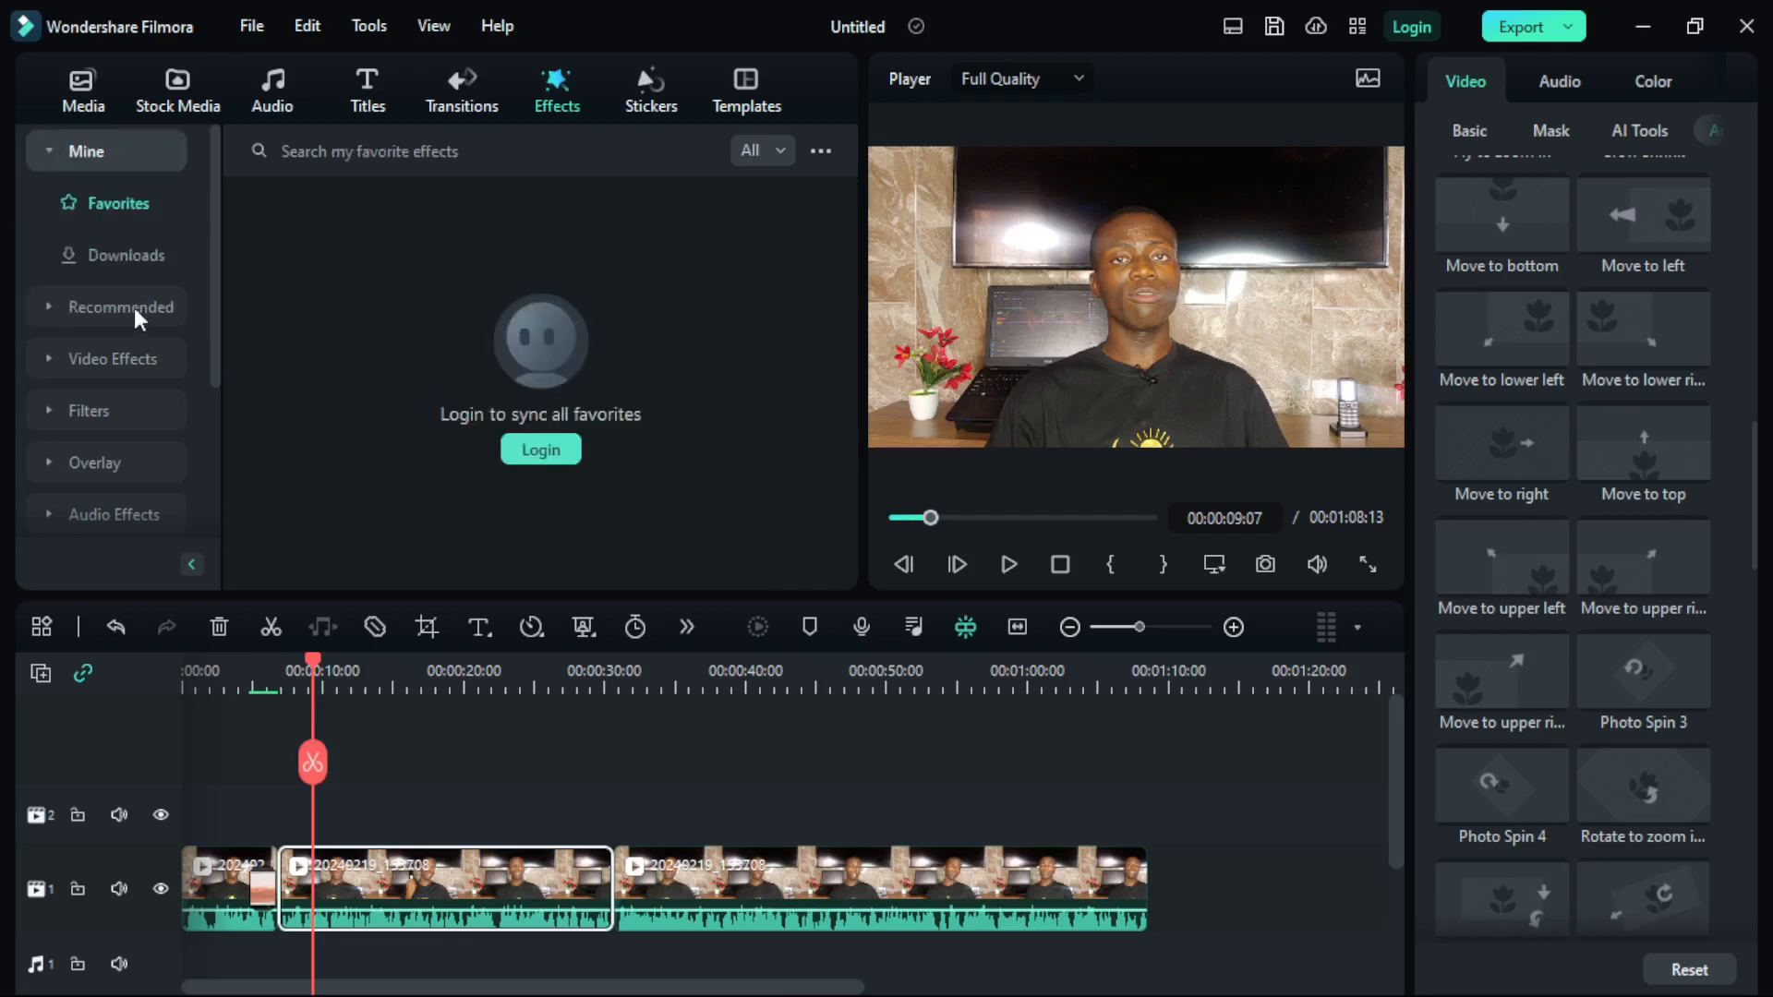
{"action": "left_click", "coordinate": [125, 253]}
{"action": "mouse_move", "coordinate": [336, 269]}
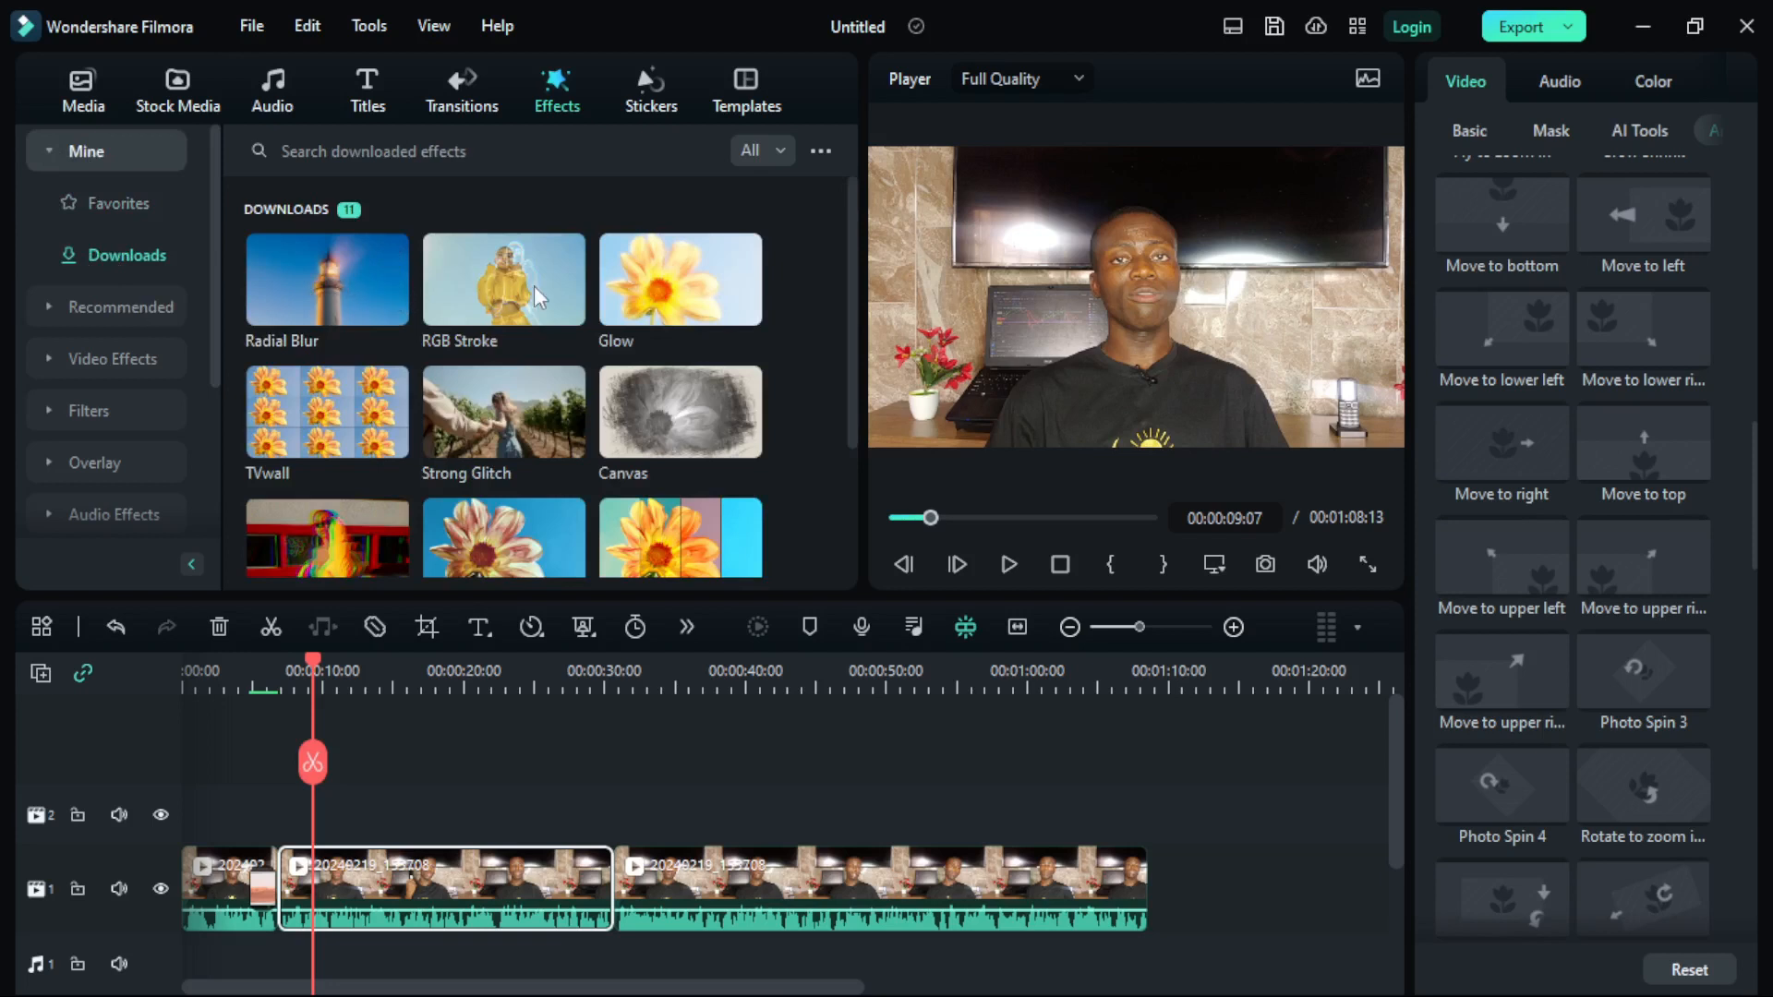
{"action": "scroll", "coordinate": [533, 285], "scroll_direction": "down", "scroll_amount": 3}
{"action": "mouse_move", "coordinate": [689, 500]}
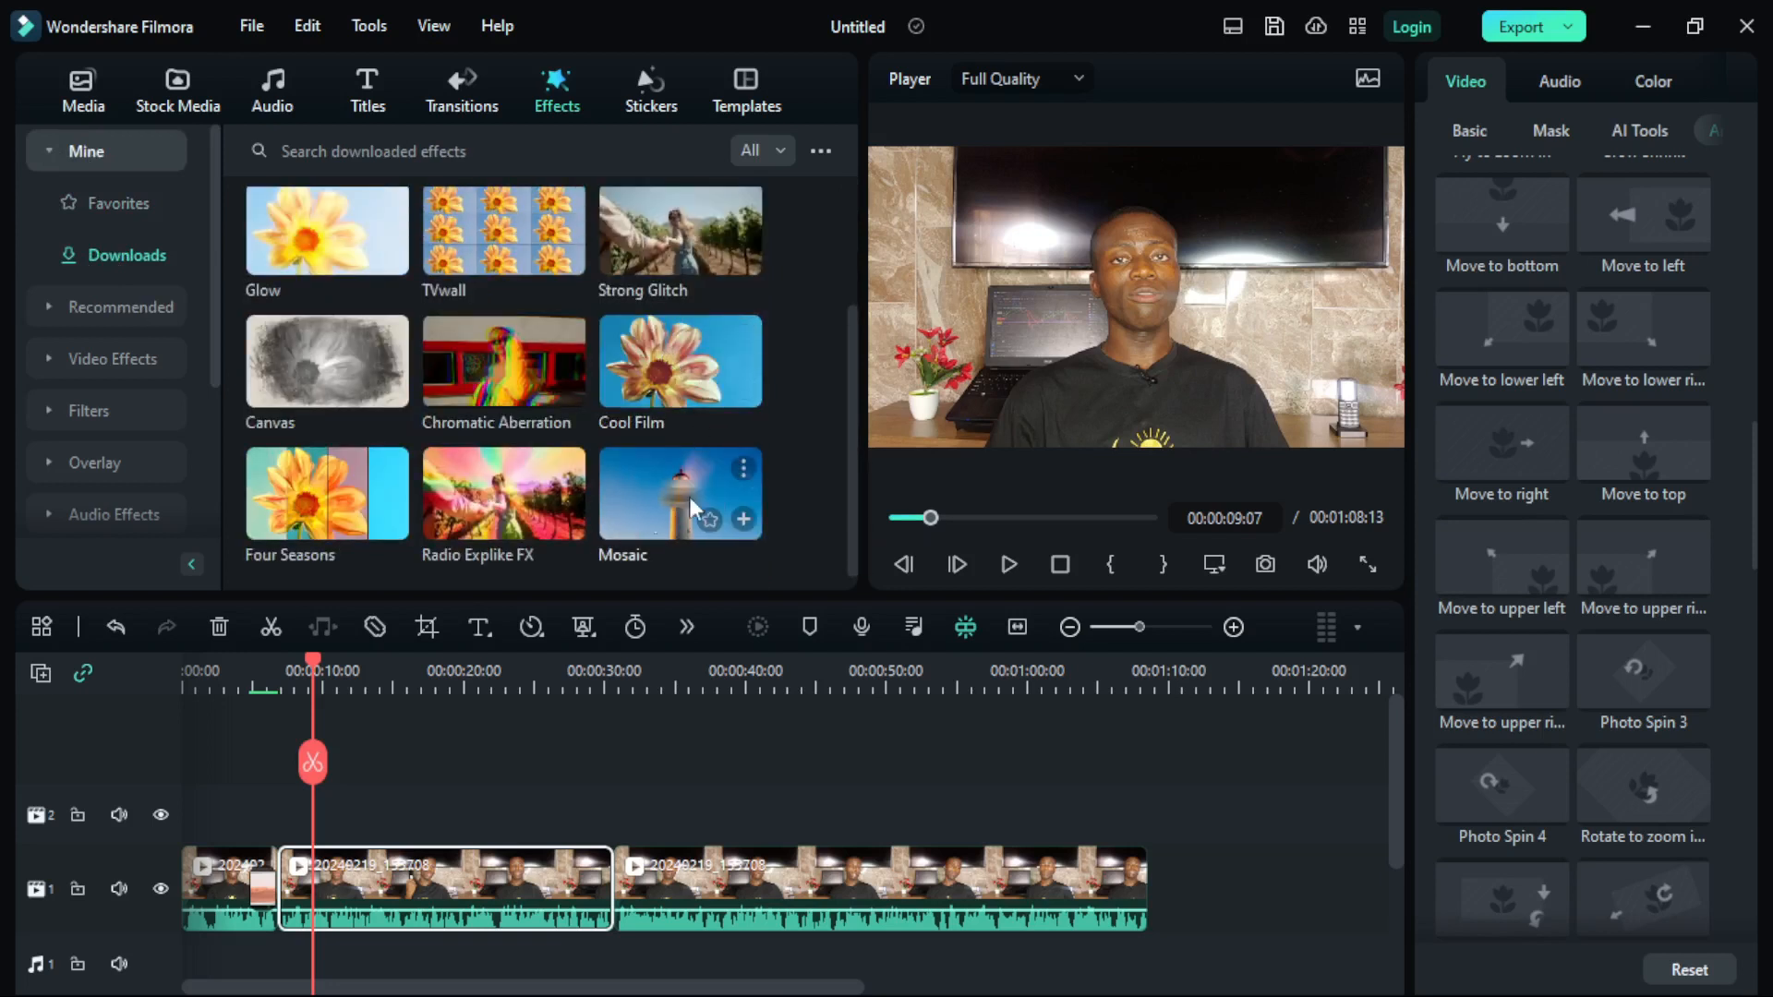
{"action": "mouse_move", "coordinate": [694, 478]}
{"action": "left_mouse_down"}
{"action": "mouse_move", "coordinate": [531, 641]}
{"action": "mouse_move", "coordinate": [328, 773]}
{"action": "mouse_move", "coordinate": [369, 813]}
{"action": "mouse_move", "coordinate": [462, 810]}
{"action": "mouse_move", "coordinate": [337, 868]}
{"action": "left_mouse_up"}
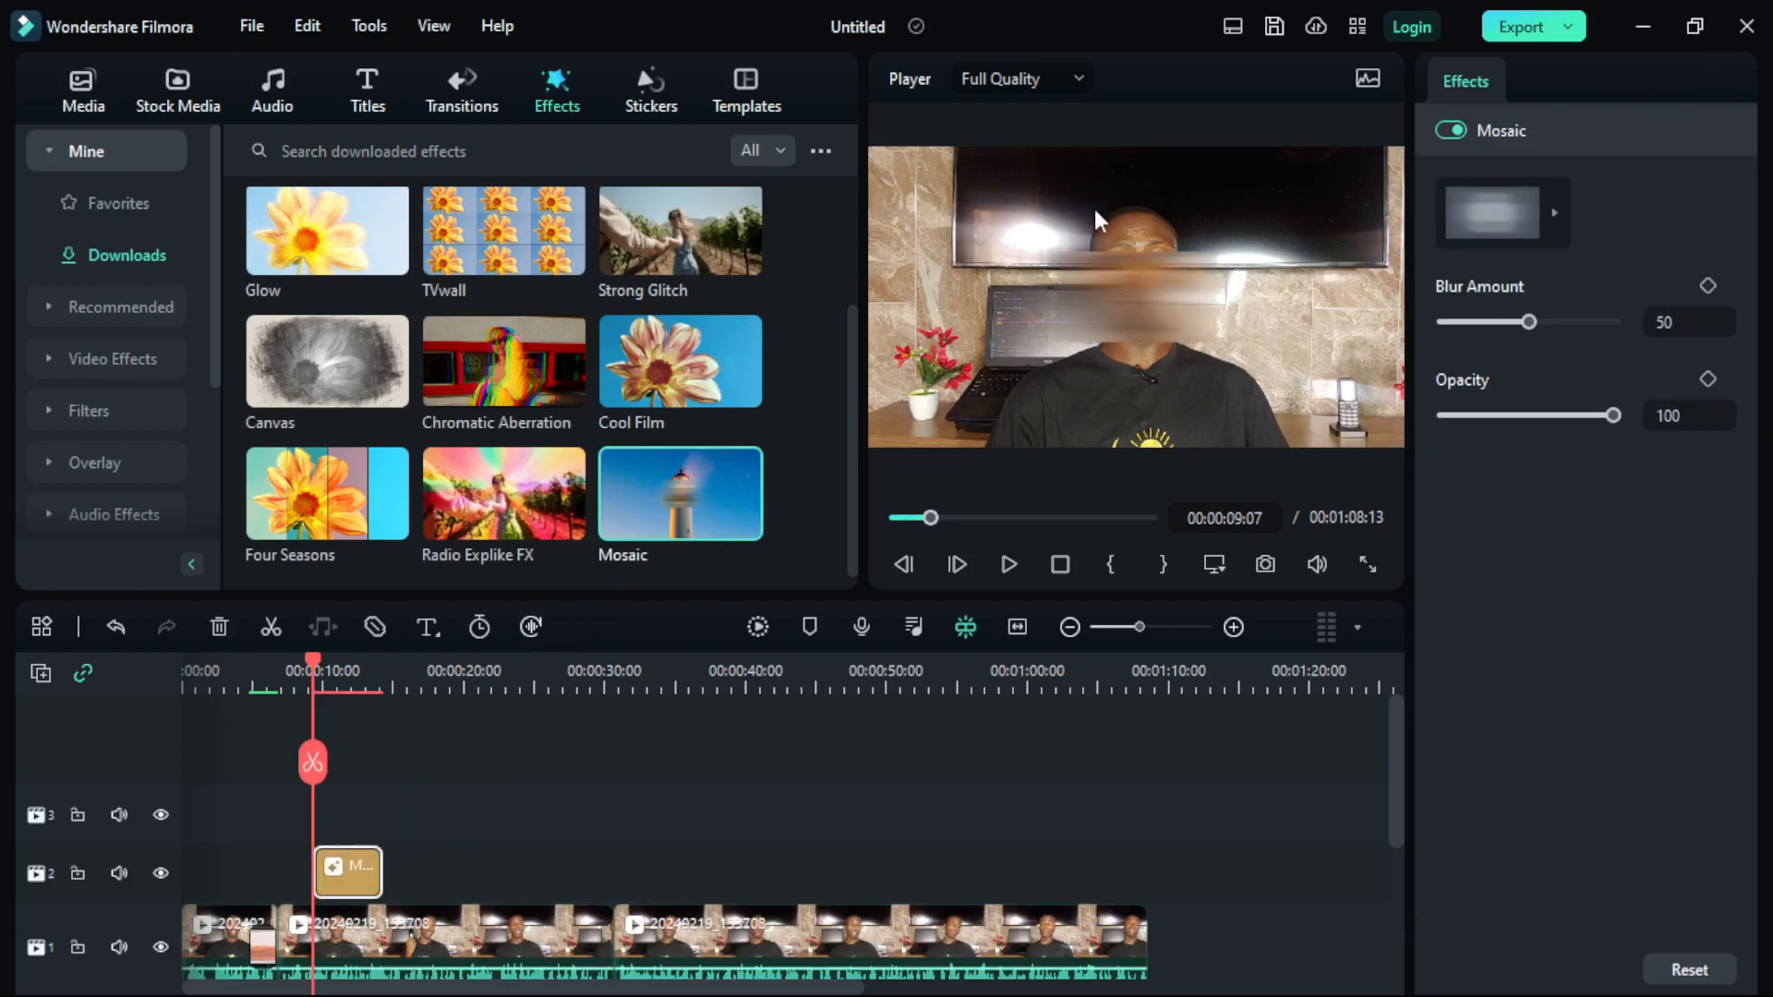
Move the mosaic area to the lower-right corner of the video frame and change its pattern to the double horizontal stripes
{"action": "left_click", "coordinate": [1115, 288]}
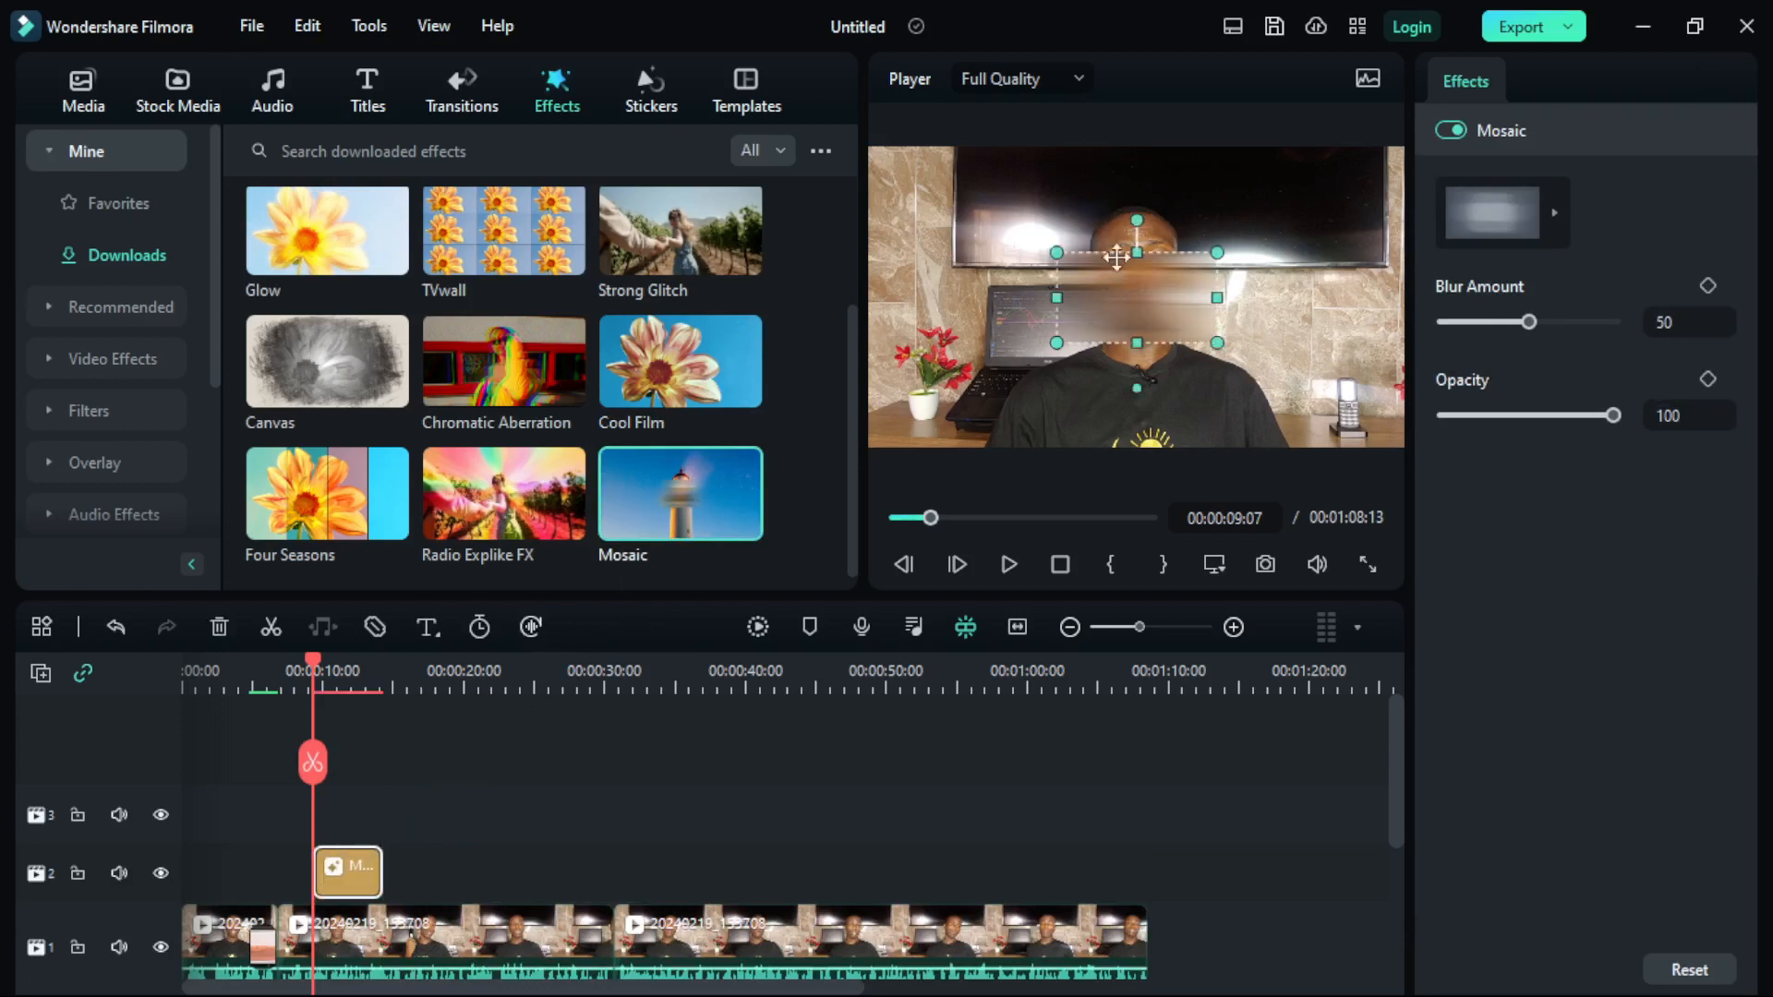
{"action": "left_click_drag", "start_coordinate": [1086, 282], "coordinate": [1337, 382]}
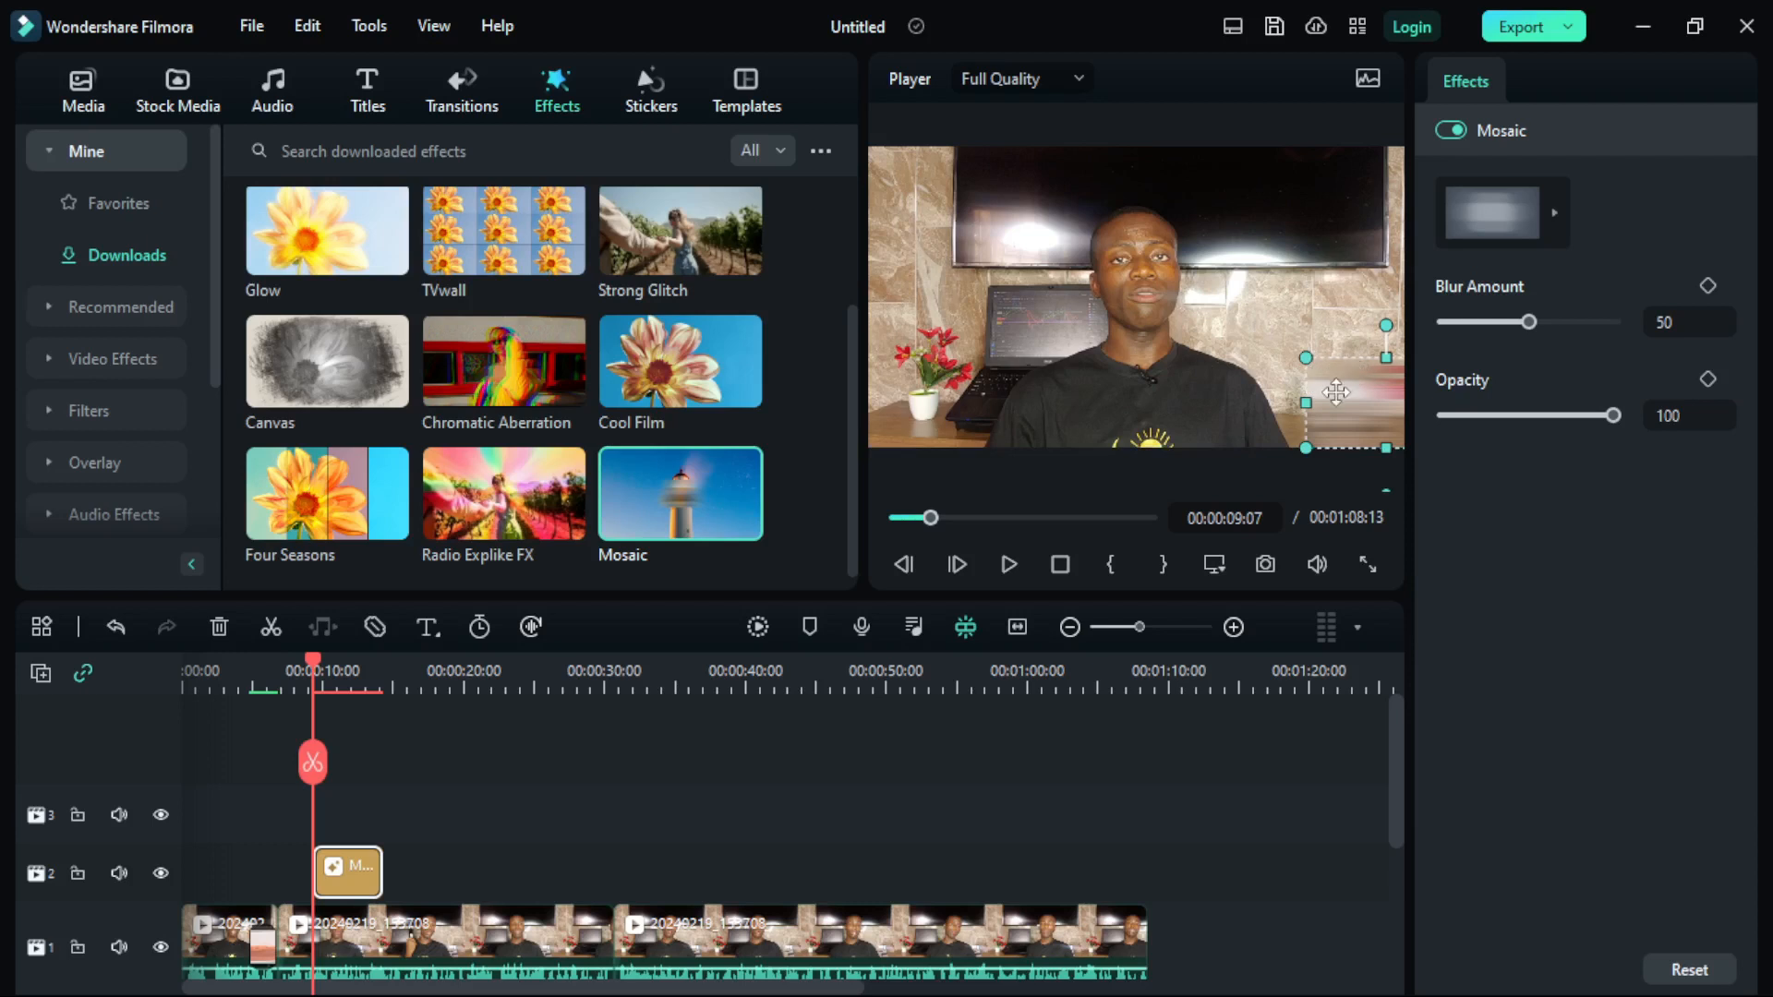
{"action": "left_click", "coordinate": [1555, 212]}
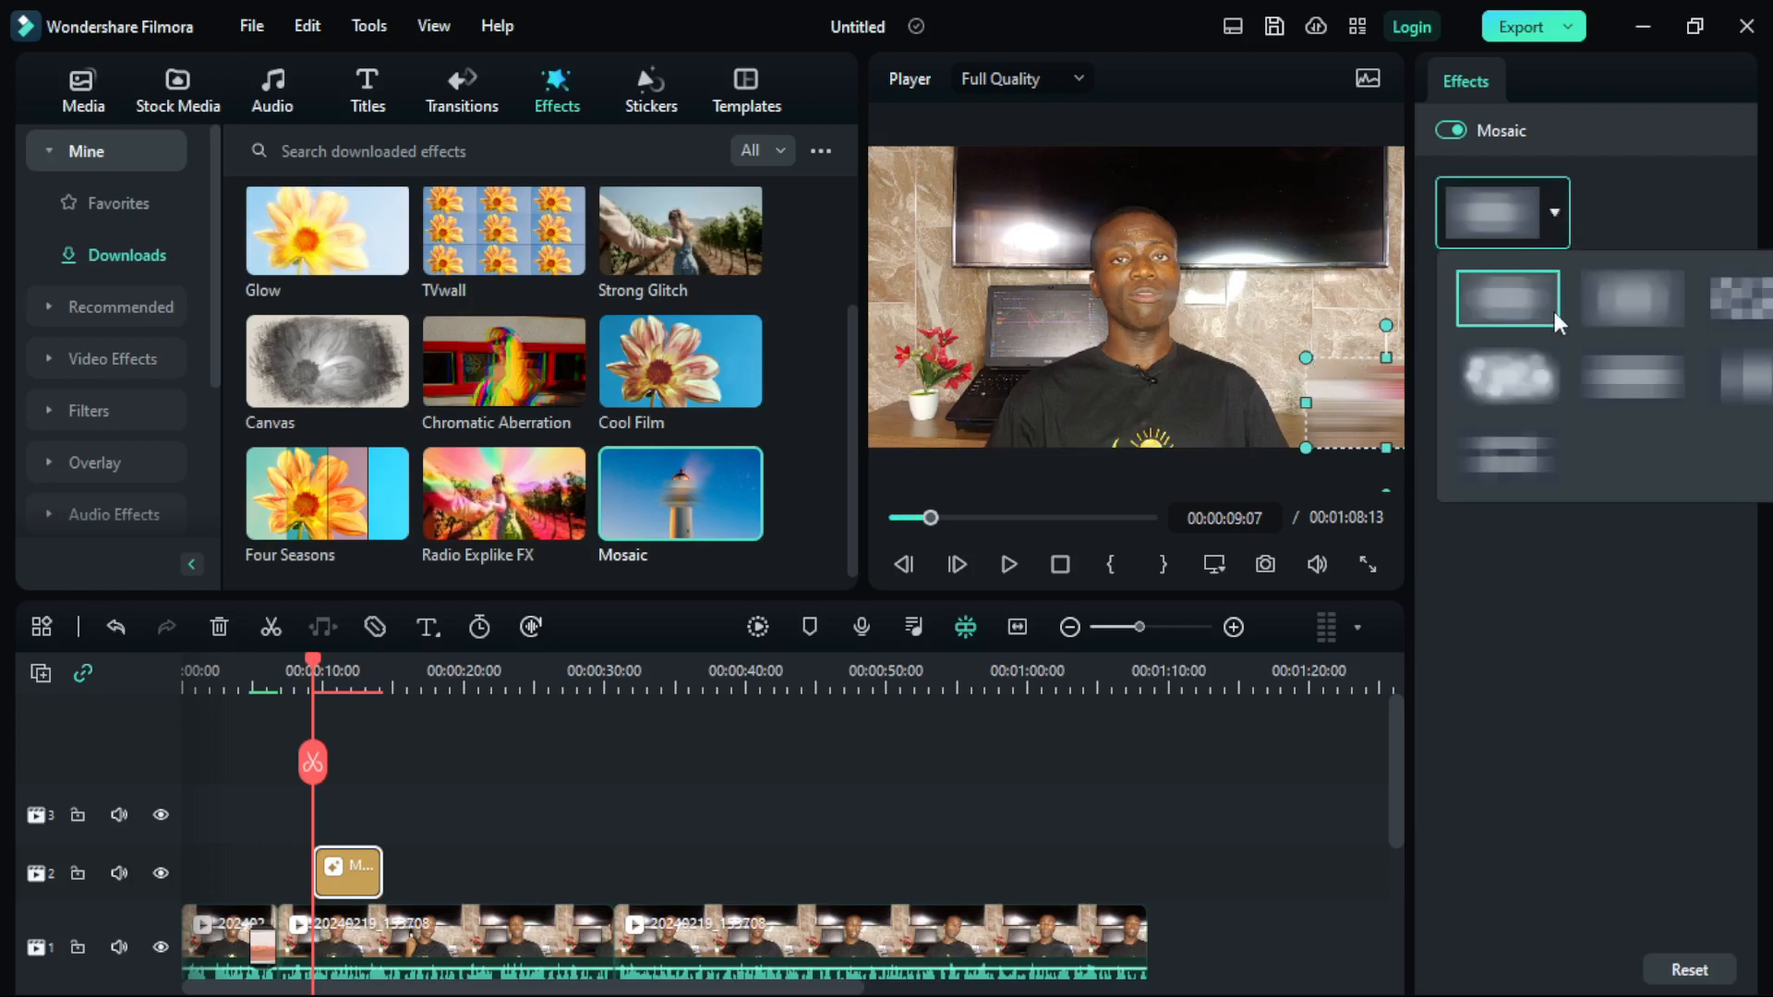
{"action": "left_click", "coordinate": [1624, 303]}
{"action": "left_click", "coordinate": [1551, 208]}
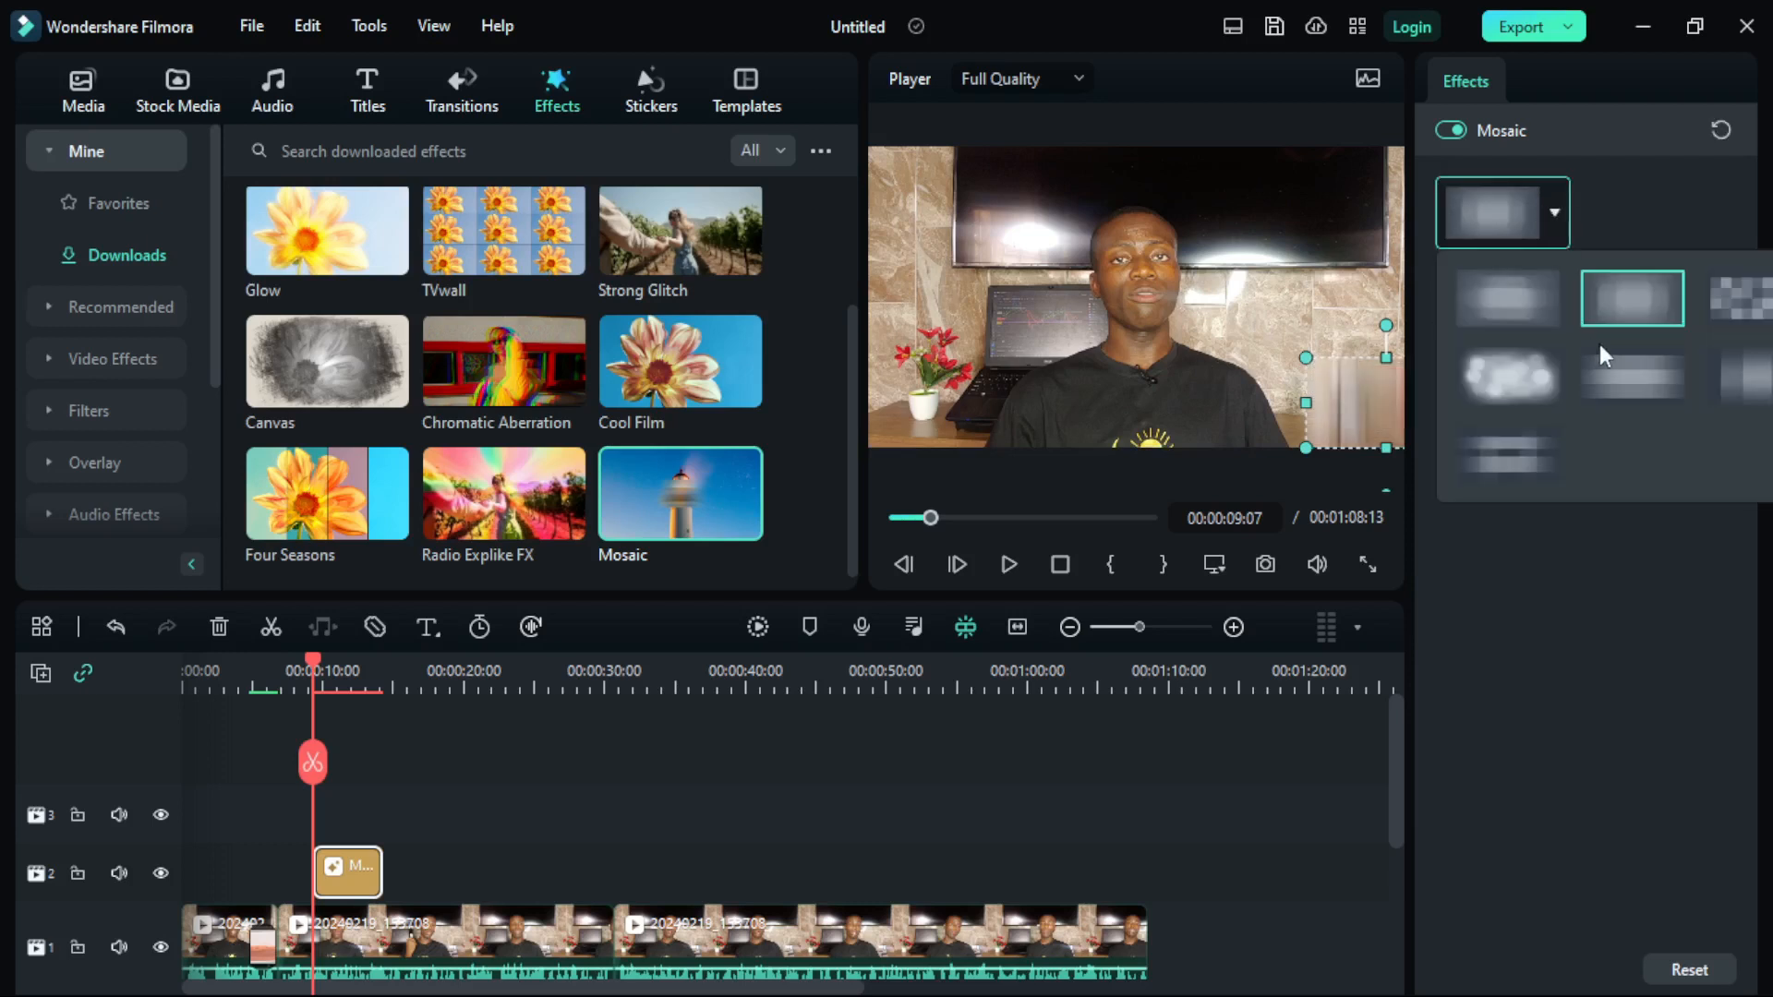
{"action": "left_click", "coordinate": [1599, 343]}
{"action": "left_click", "coordinate": [1556, 212]}
{"action": "left_click", "coordinate": [1541, 406]}
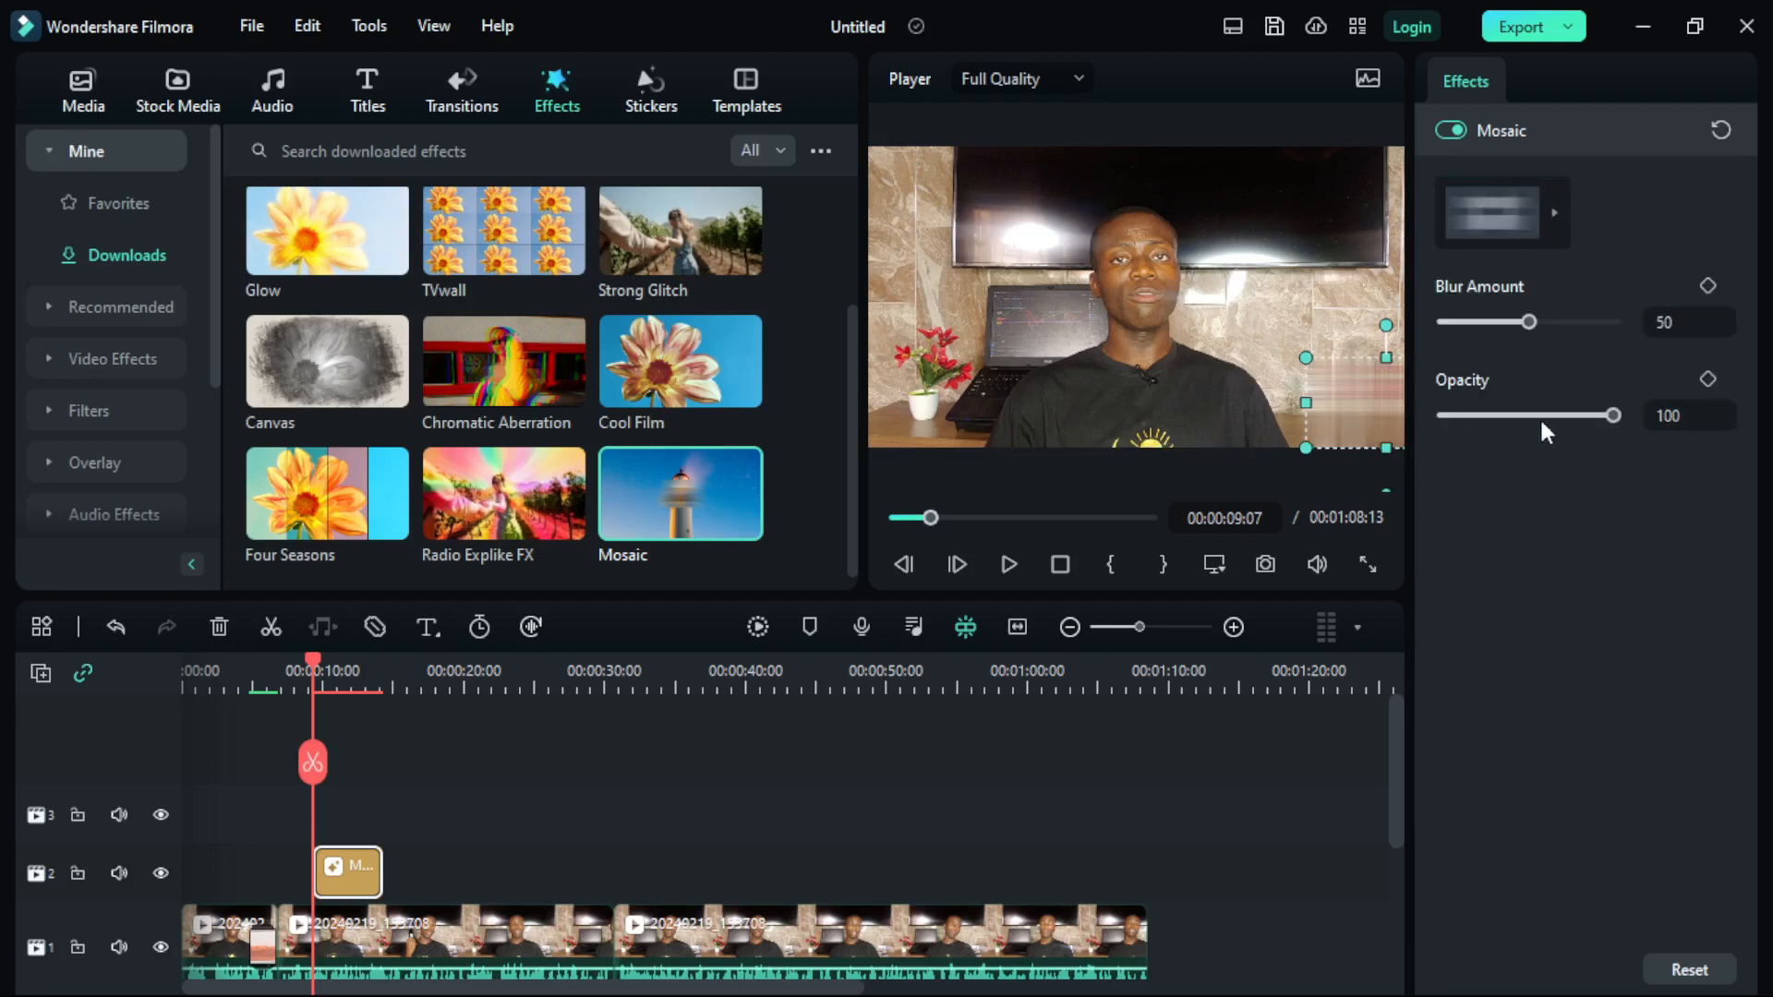
Set the Mosaic effect's blur amount to 100
{"action": "left_click_drag", "start_coordinate": [1529, 321], "coordinate": [1609, 323]}
{"action": "left_click_drag", "start_coordinate": [1616, 412], "coordinate": [1647, 430]}
{"action": "left_click", "coordinate": [1189, 247]}
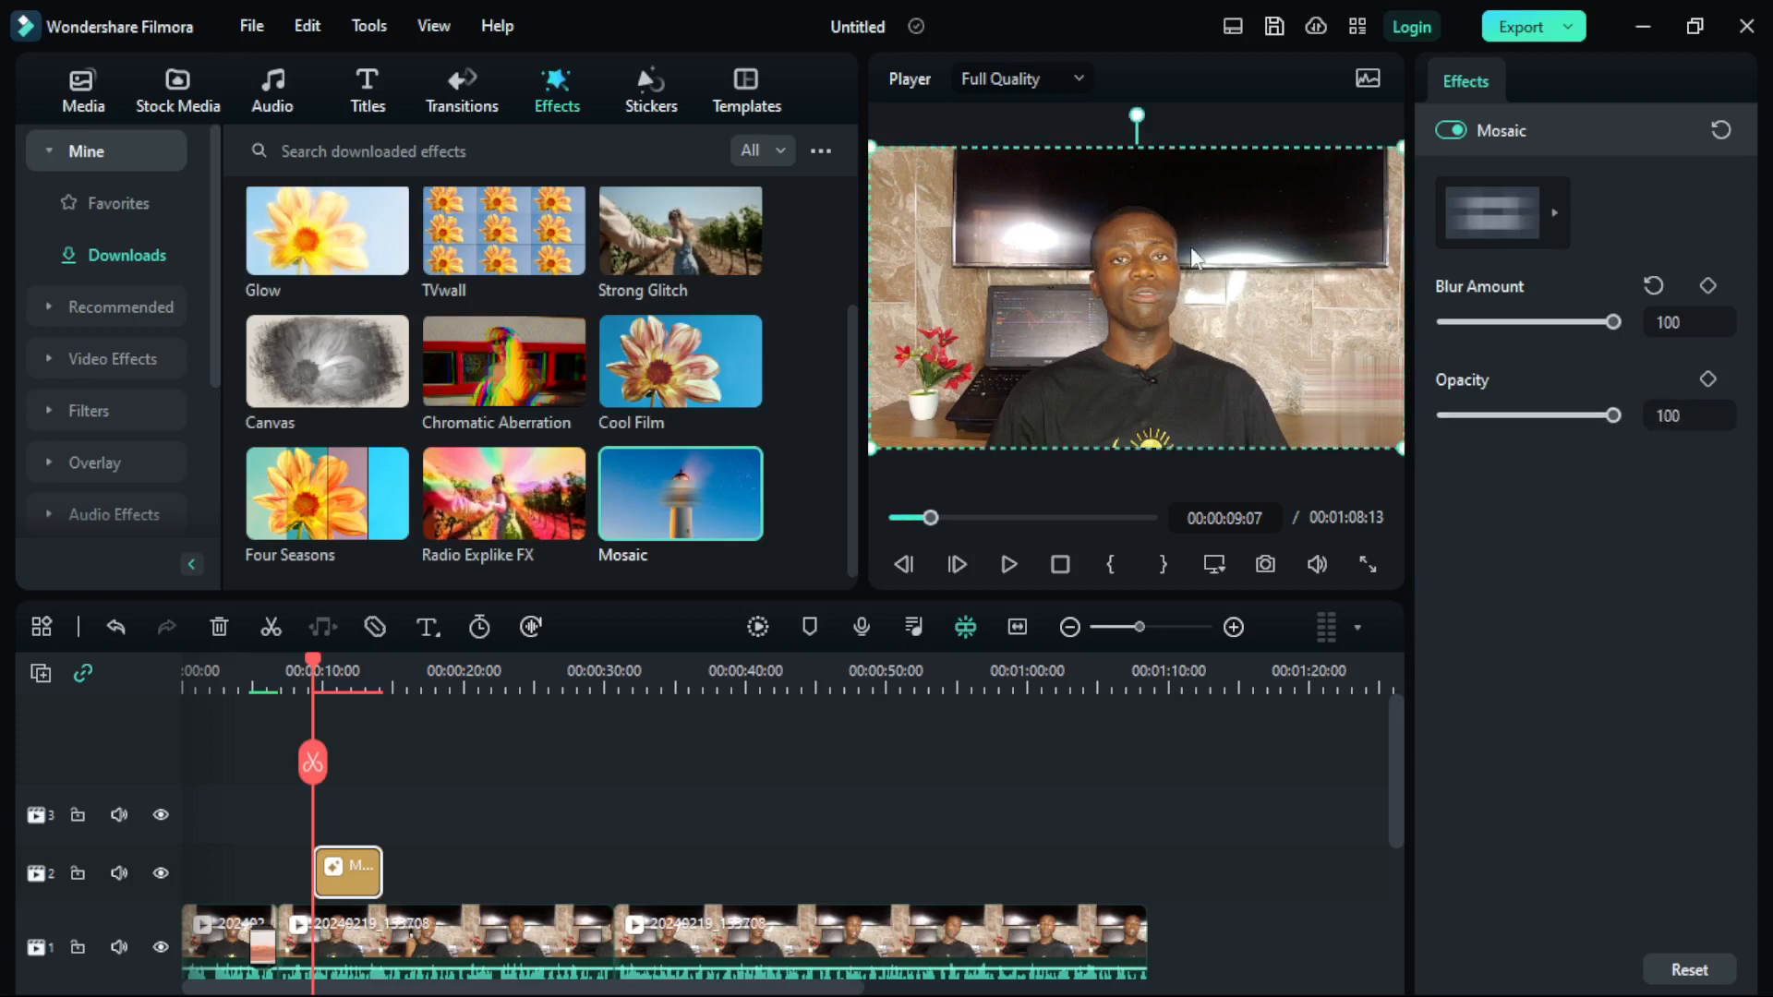
{"action": "left_click", "coordinate": [1273, 761]}
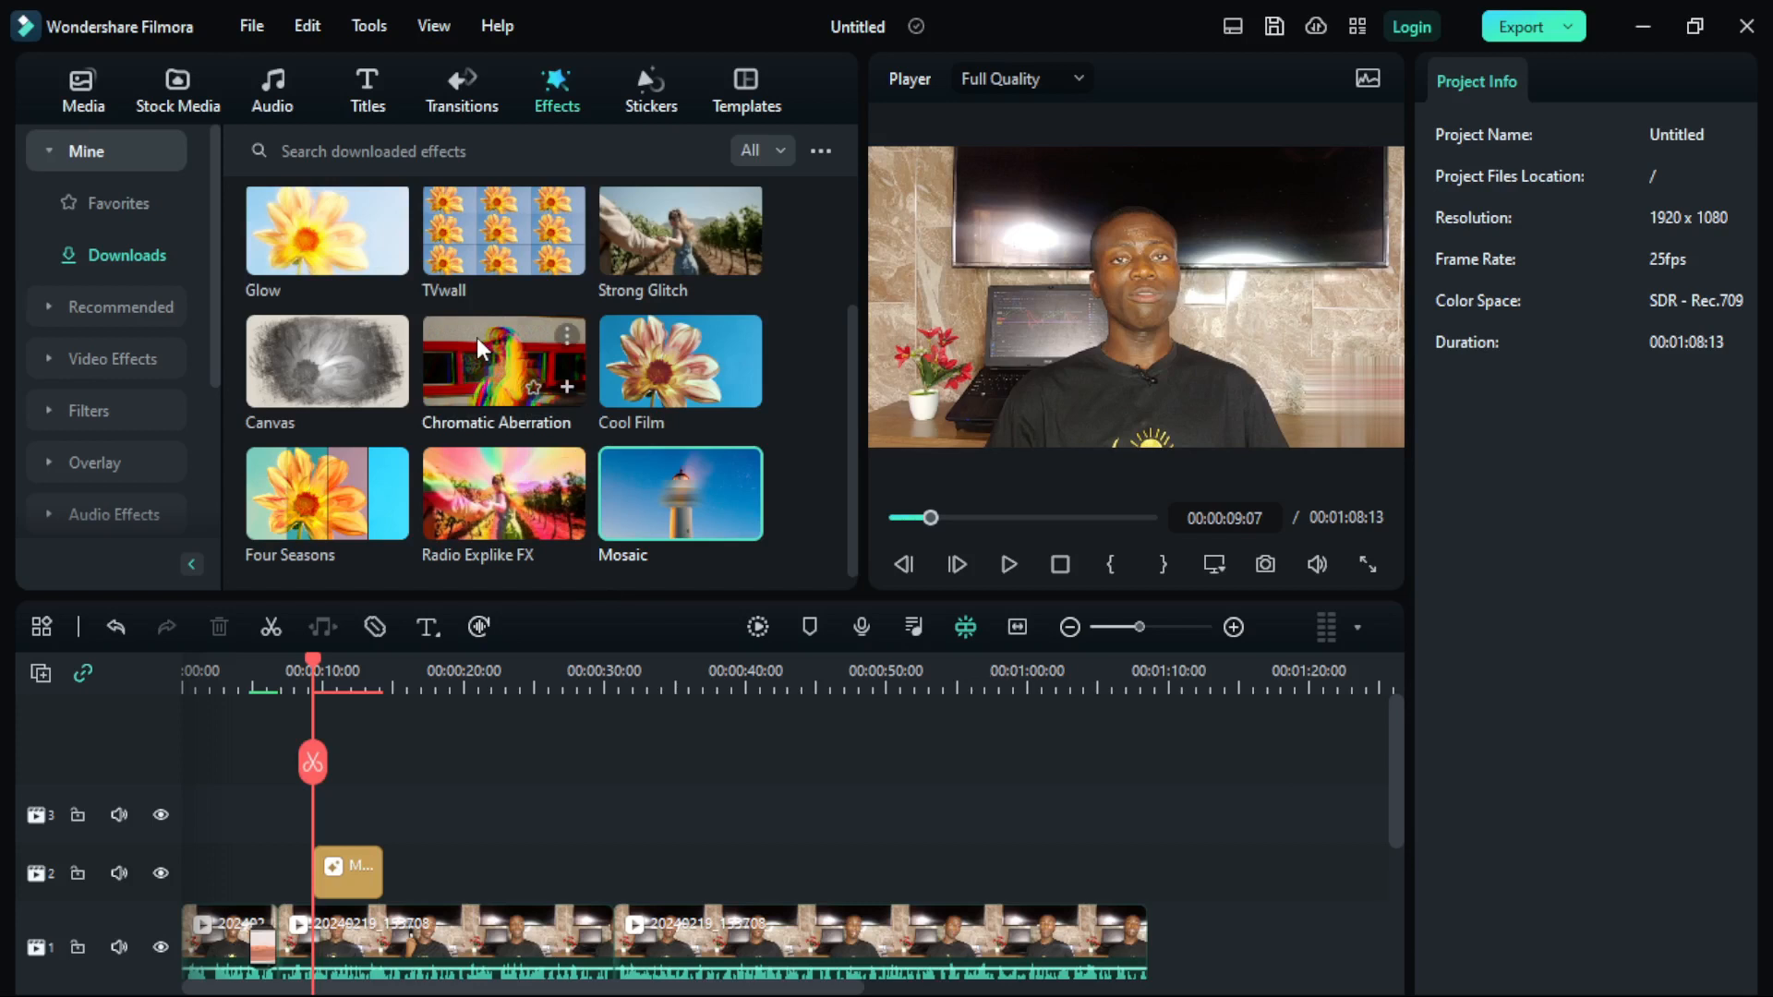
Apply the Chromatic Aberration effect to the second clip and play the result from 00:00:07:05 to 00:00:23:23
{"action": "left_click_drag", "start_coordinate": [477, 336], "coordinate": [406, 927]}
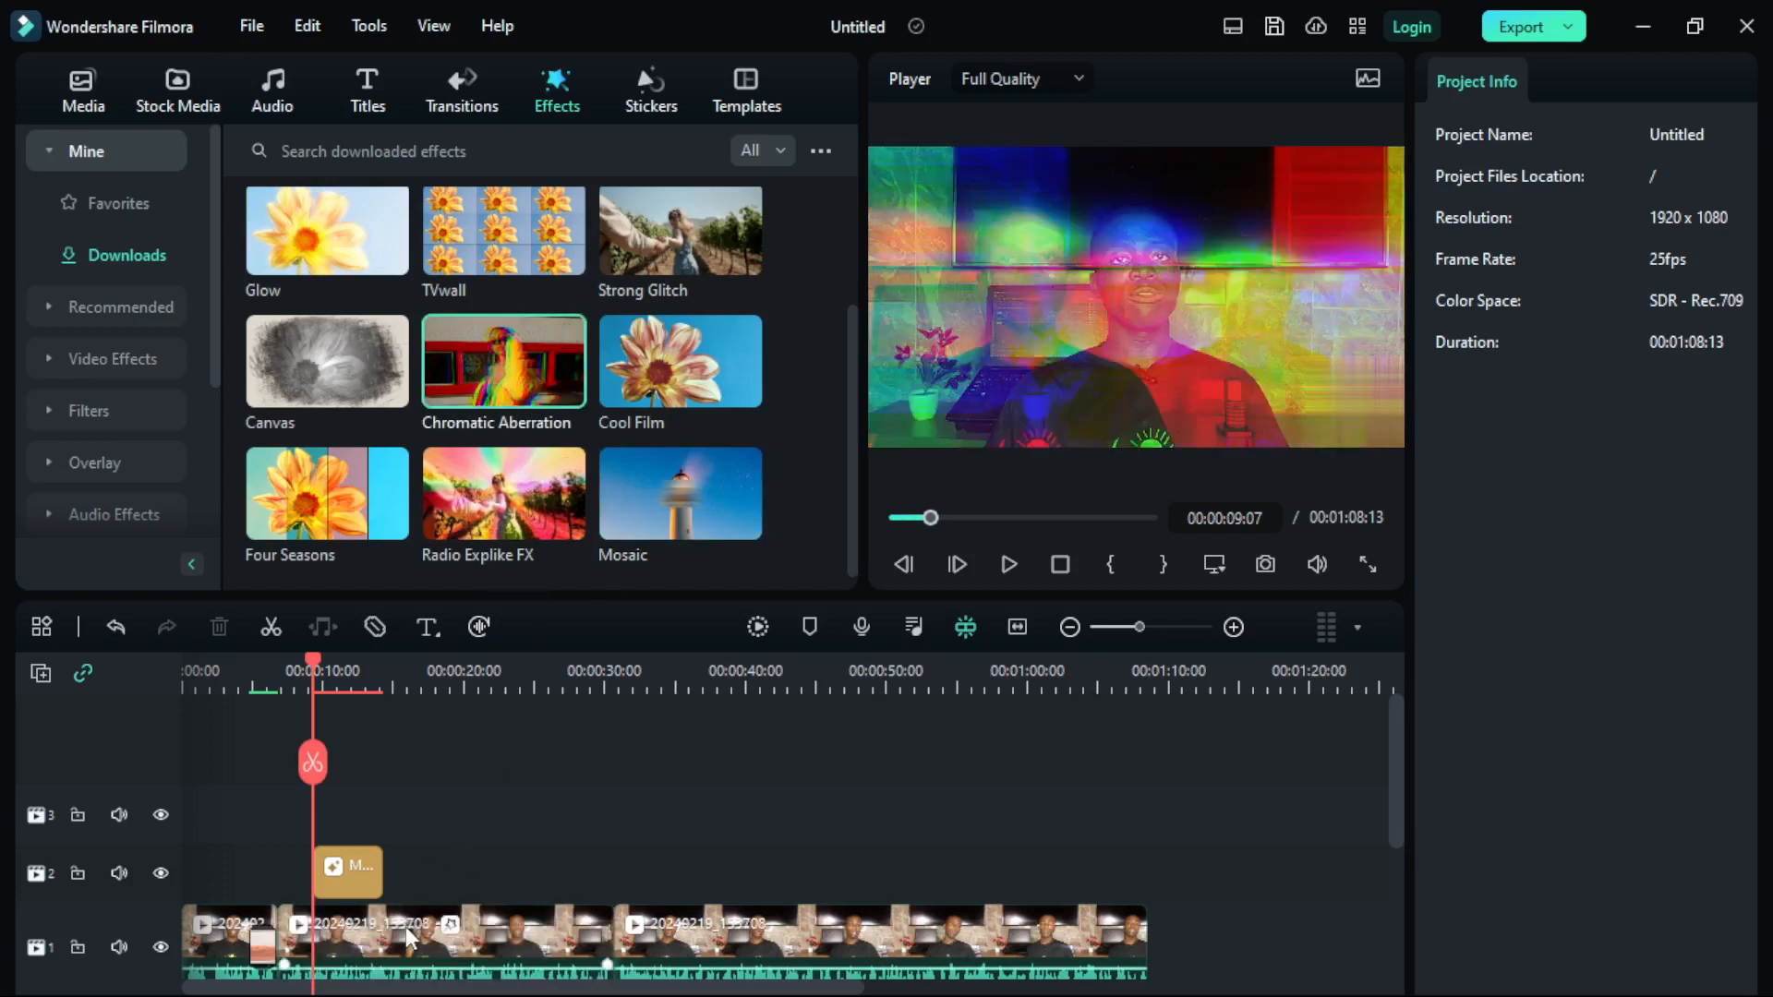
{"action": "left_click_drag", "start_coordinate": [309, 663], "coordinate": [284, 673]}
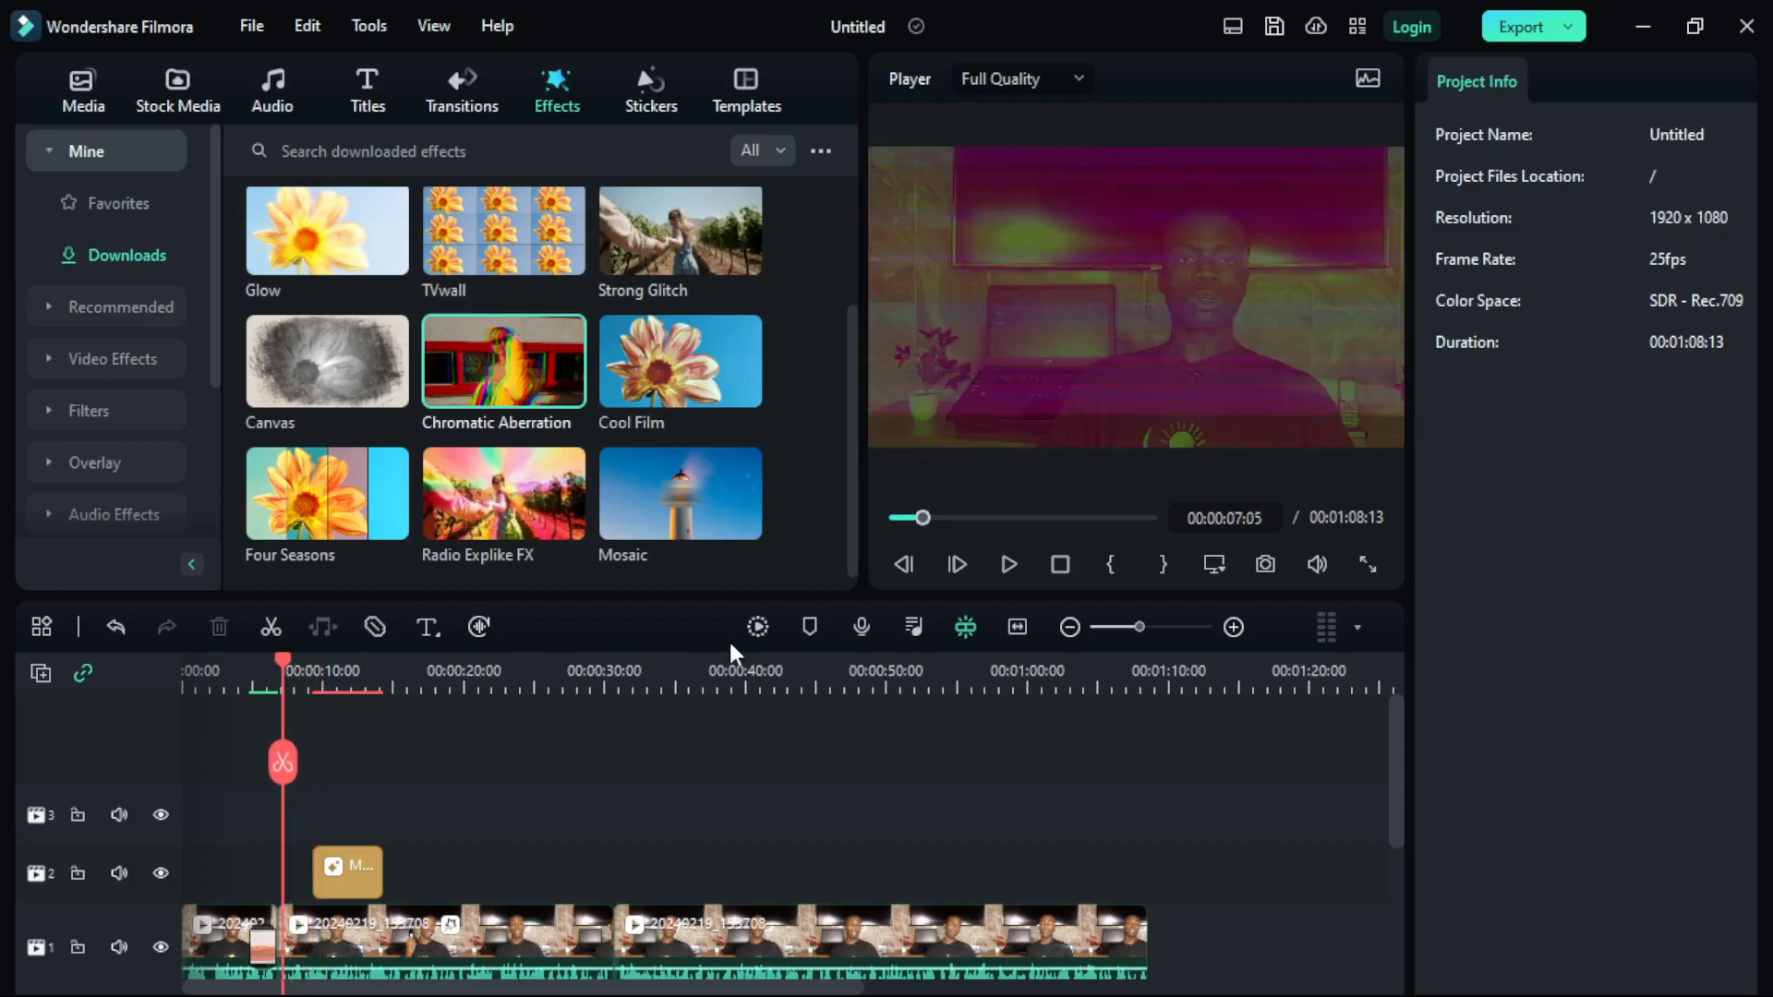
{"action": "left_click", "coordinate": [1010, 573]}
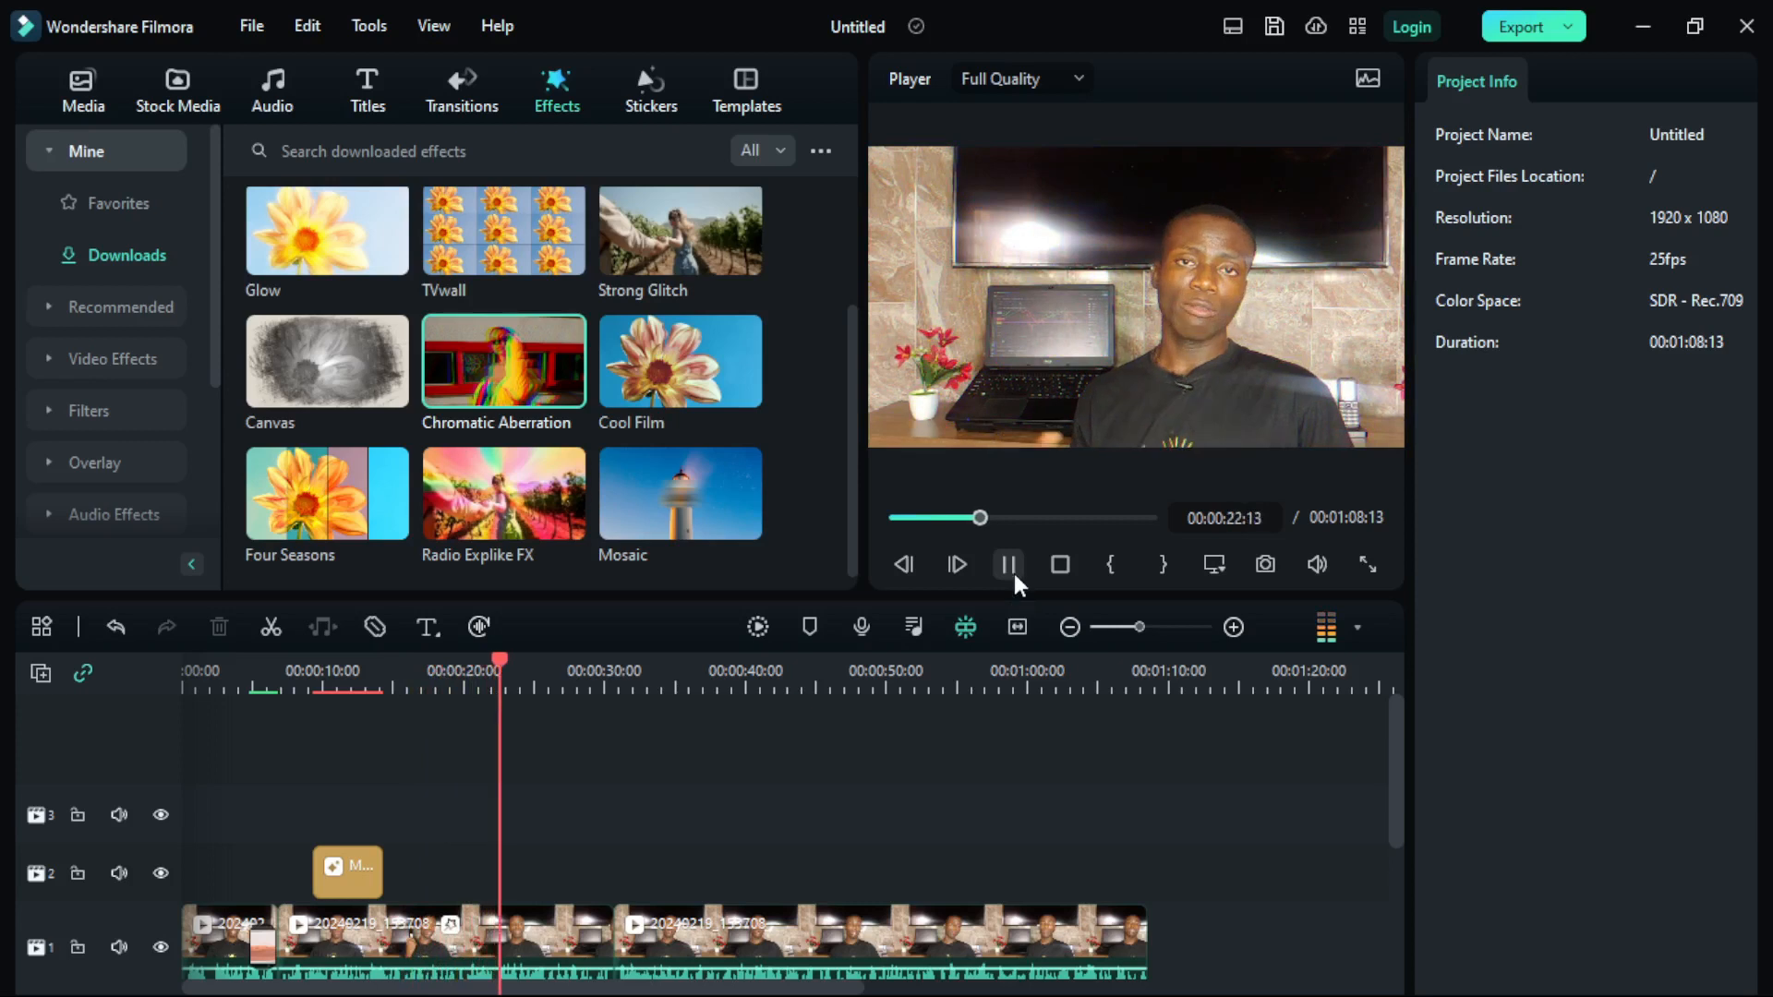
{"action": "left_click", "coordinate": [1008, 564]}
Apply the downloaded Canvas effect to the third clip
{"action": "left_click_drag", "start_coordinate": [328, 362], "coordinate": [637, 923]}
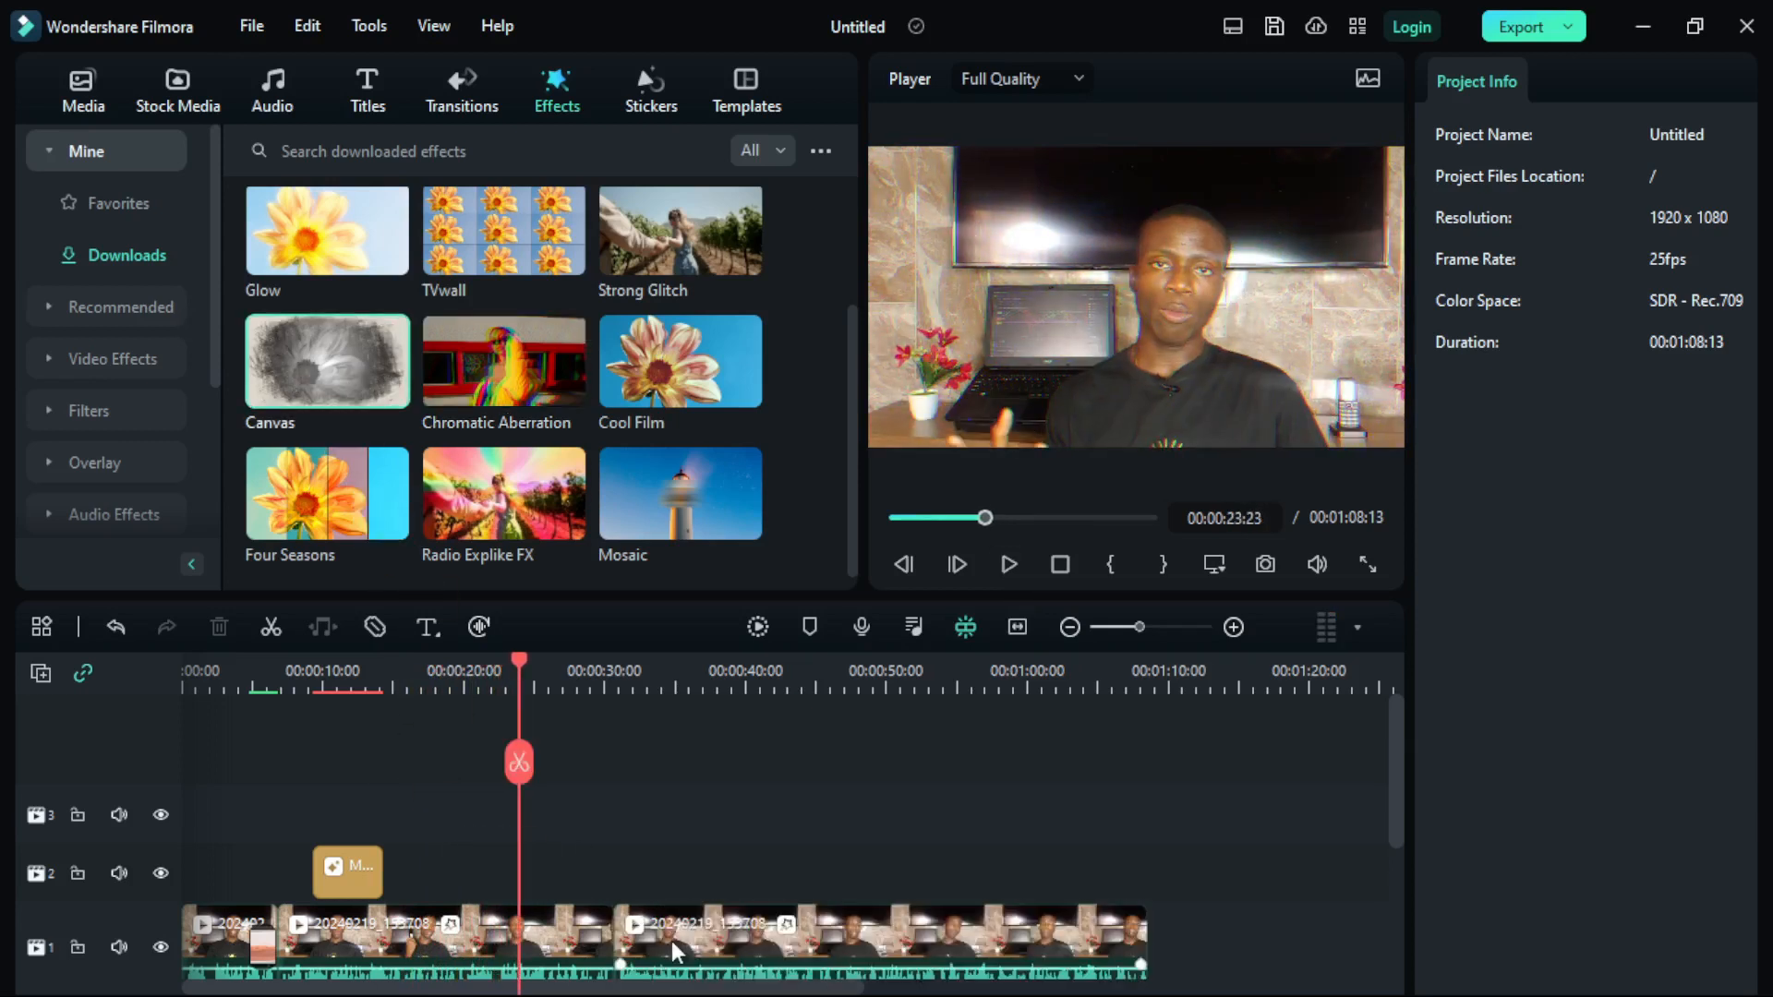
{"action": "scroll", "coordinate": [589, 785], "scroll_direction": "down", "scroll_amount": 1}
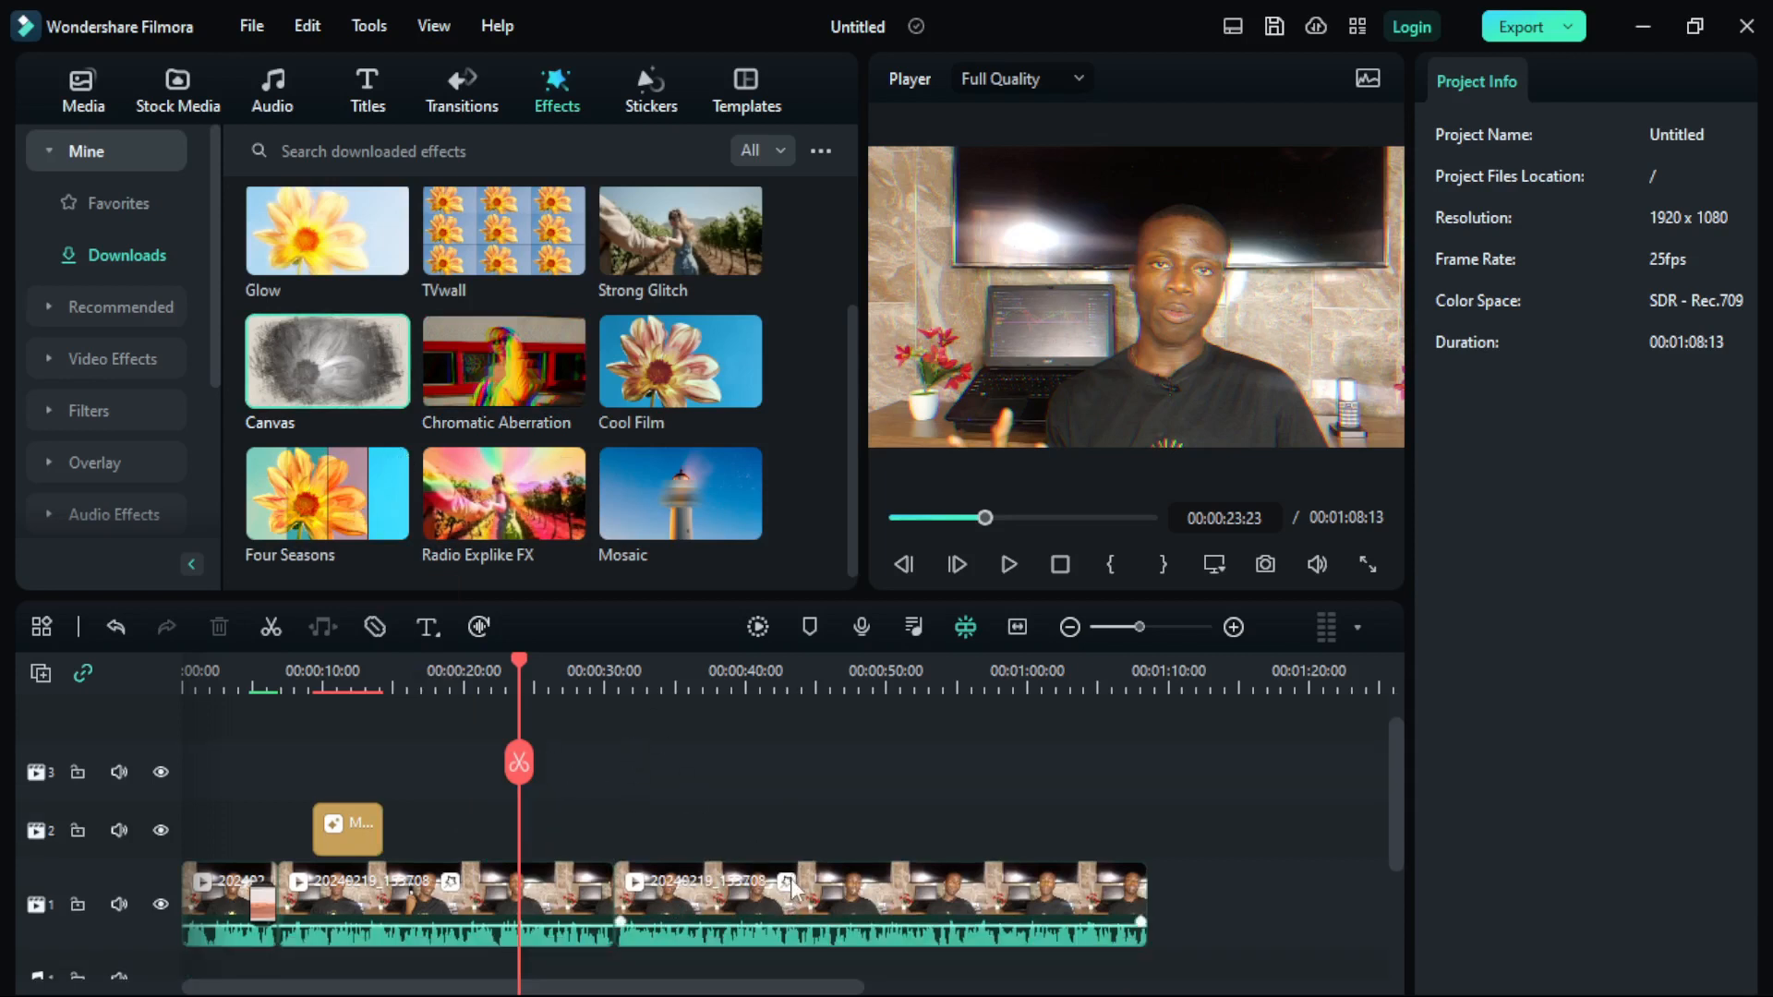
Play the Canvas effect from 00:00:30:03, view the frame at 00:00:36:06 in full screen, and stop playback at 00:00:36:17
{"action": "left_click_drag", "start_coordinate": [515, 666], "coordinate": [605, 666]}
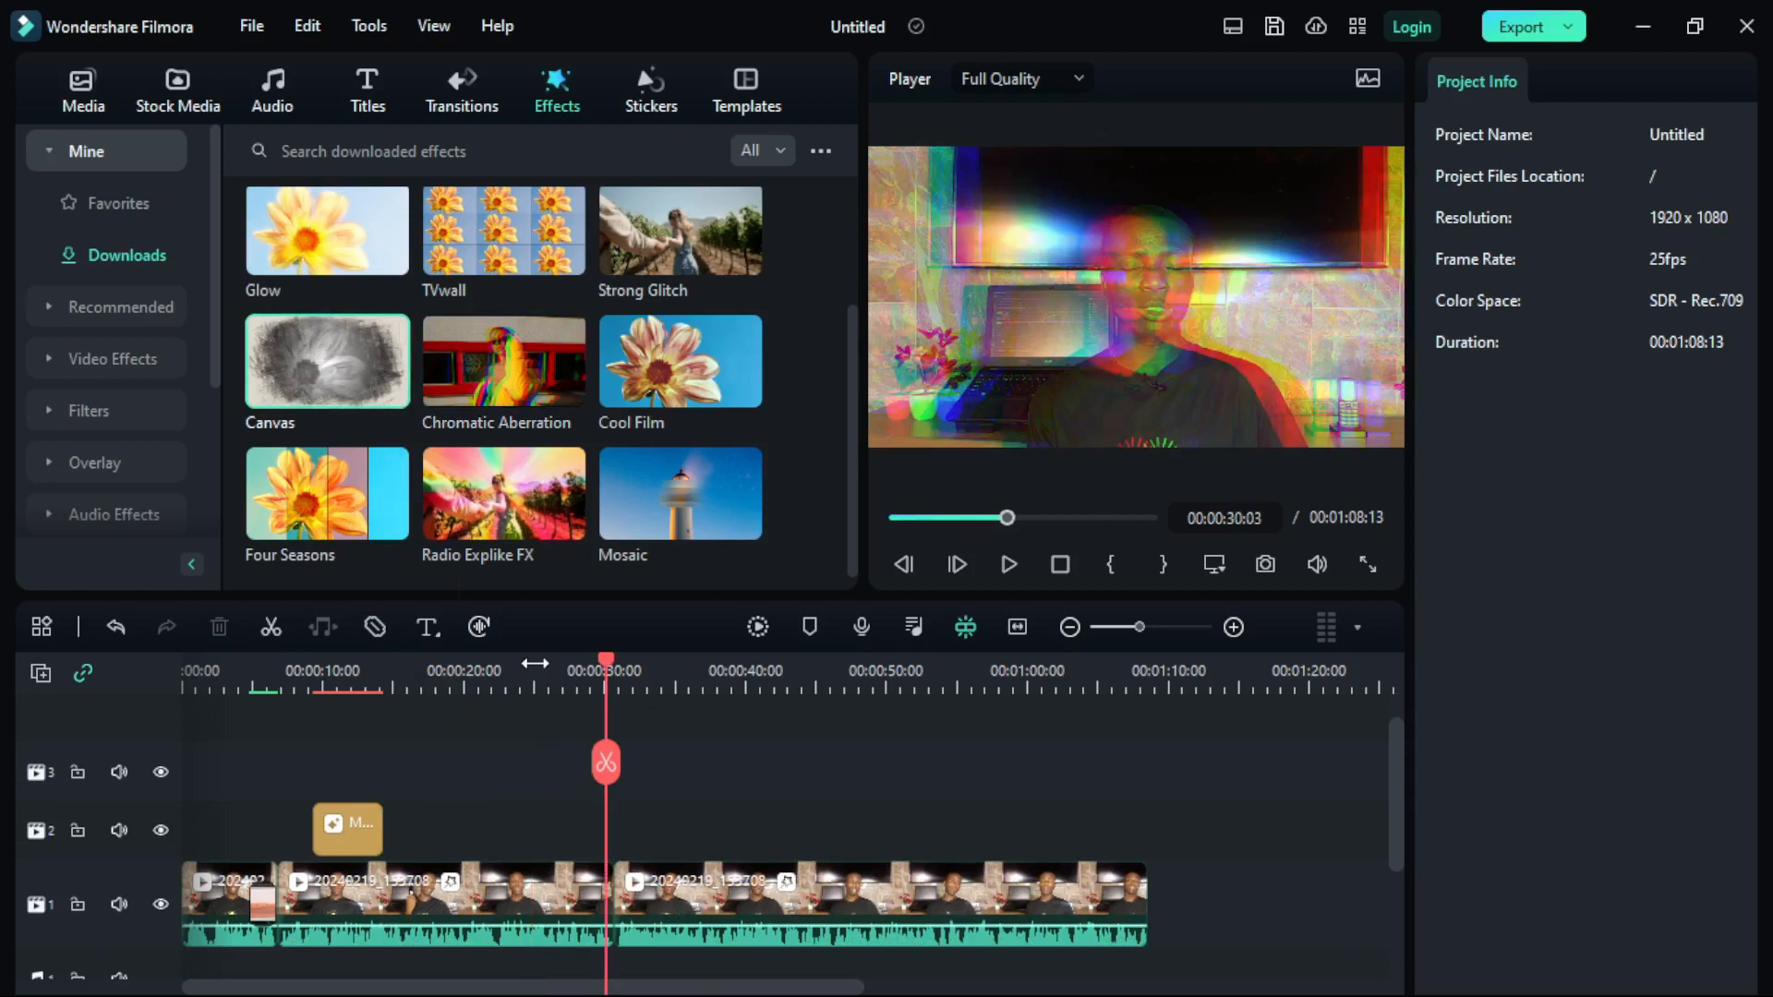
{"action": "left_click", "coordinate": [1015, 559]}
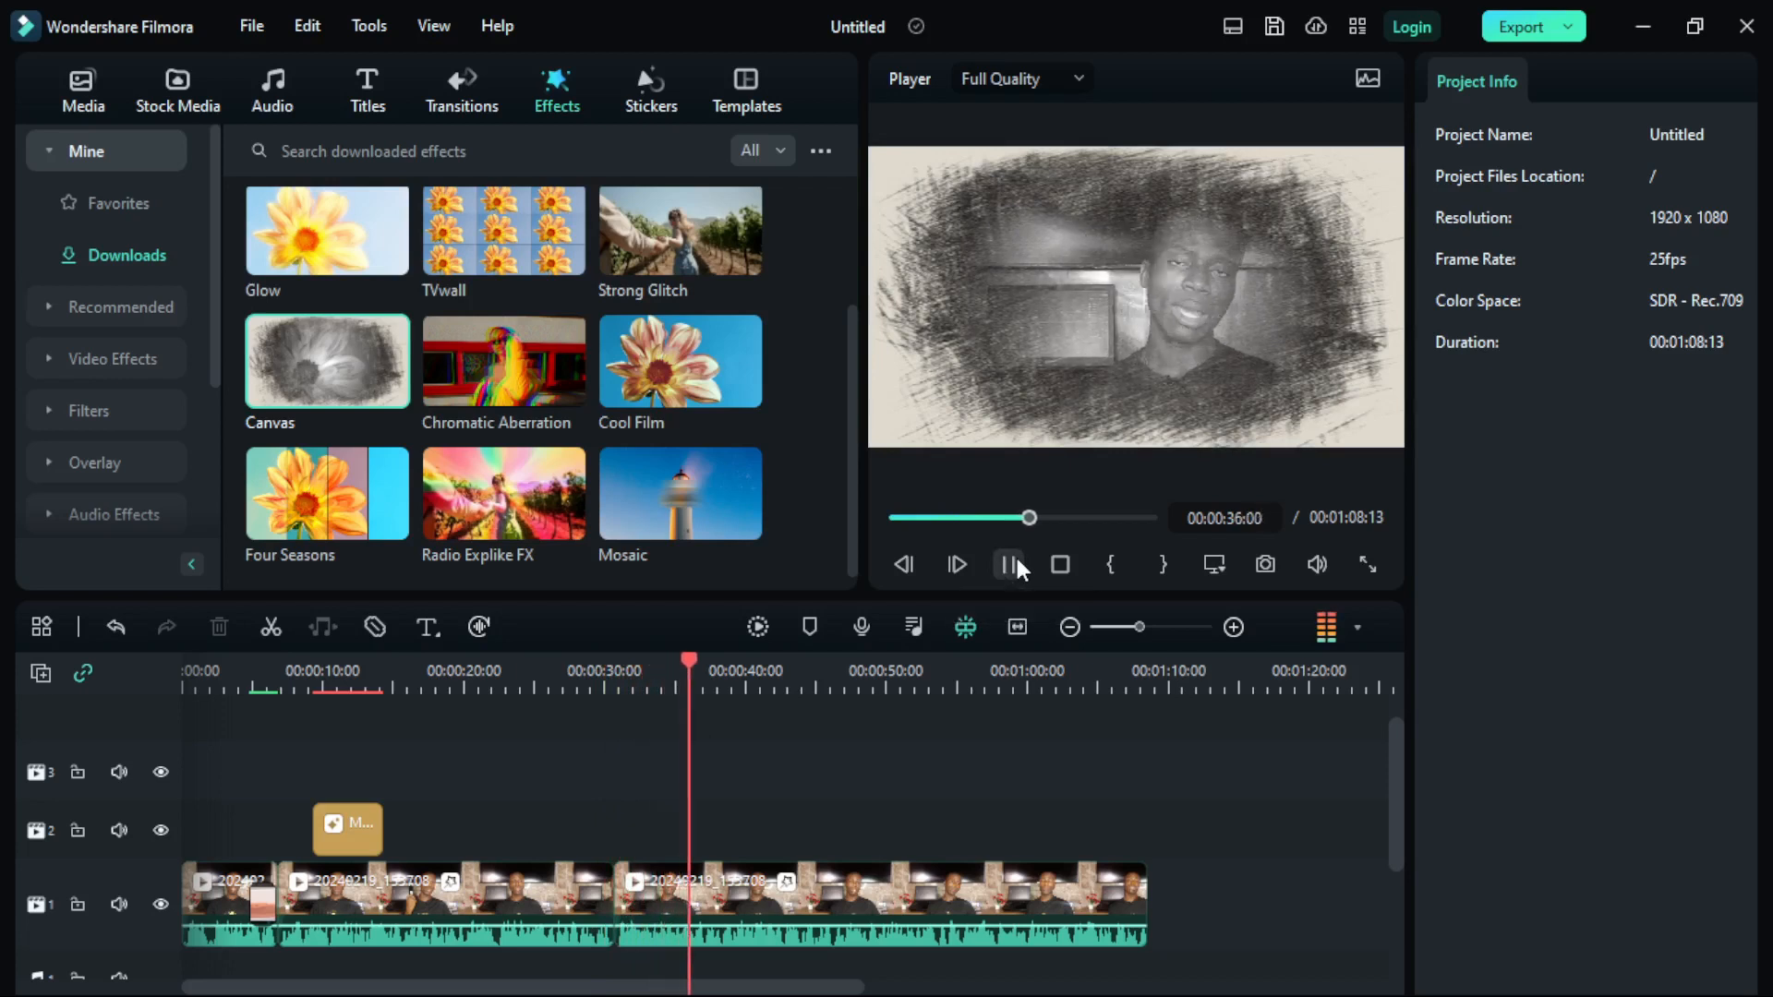
{"action": "left_click", "coordinate": [1016, 558]}
{"action": "left_click", "coordinate": [1361, 563]}
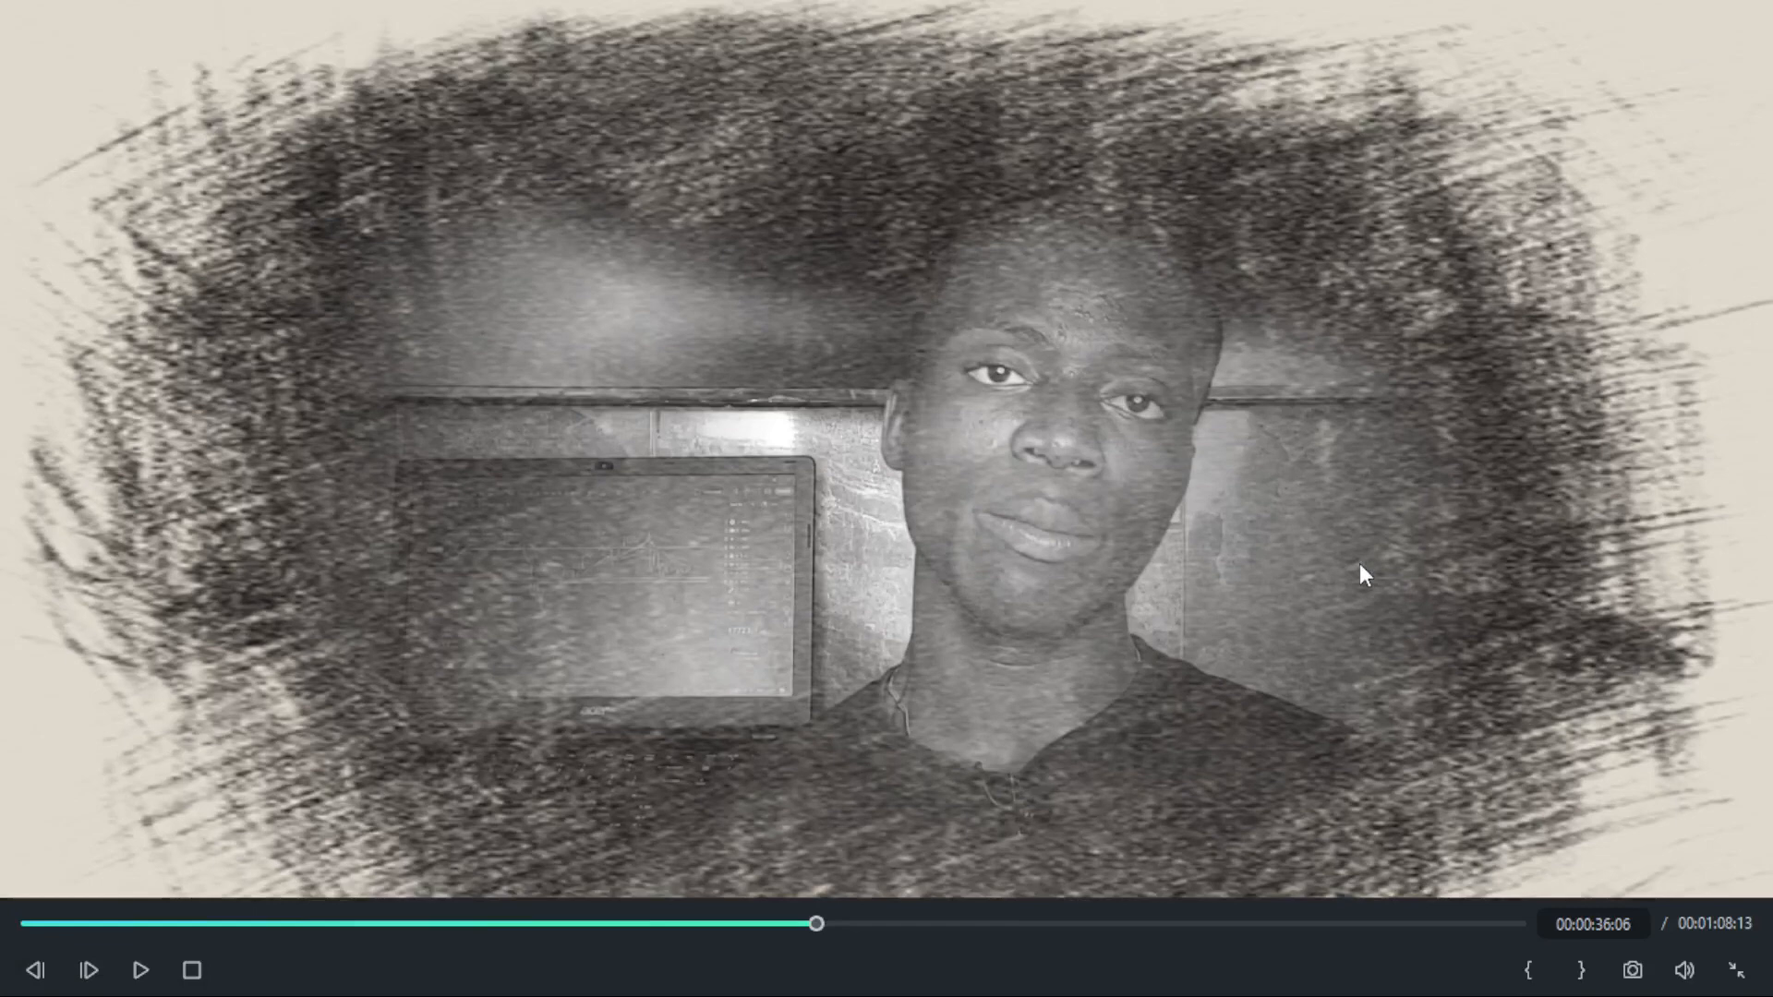
{"action": "key", "text": "Escape"}
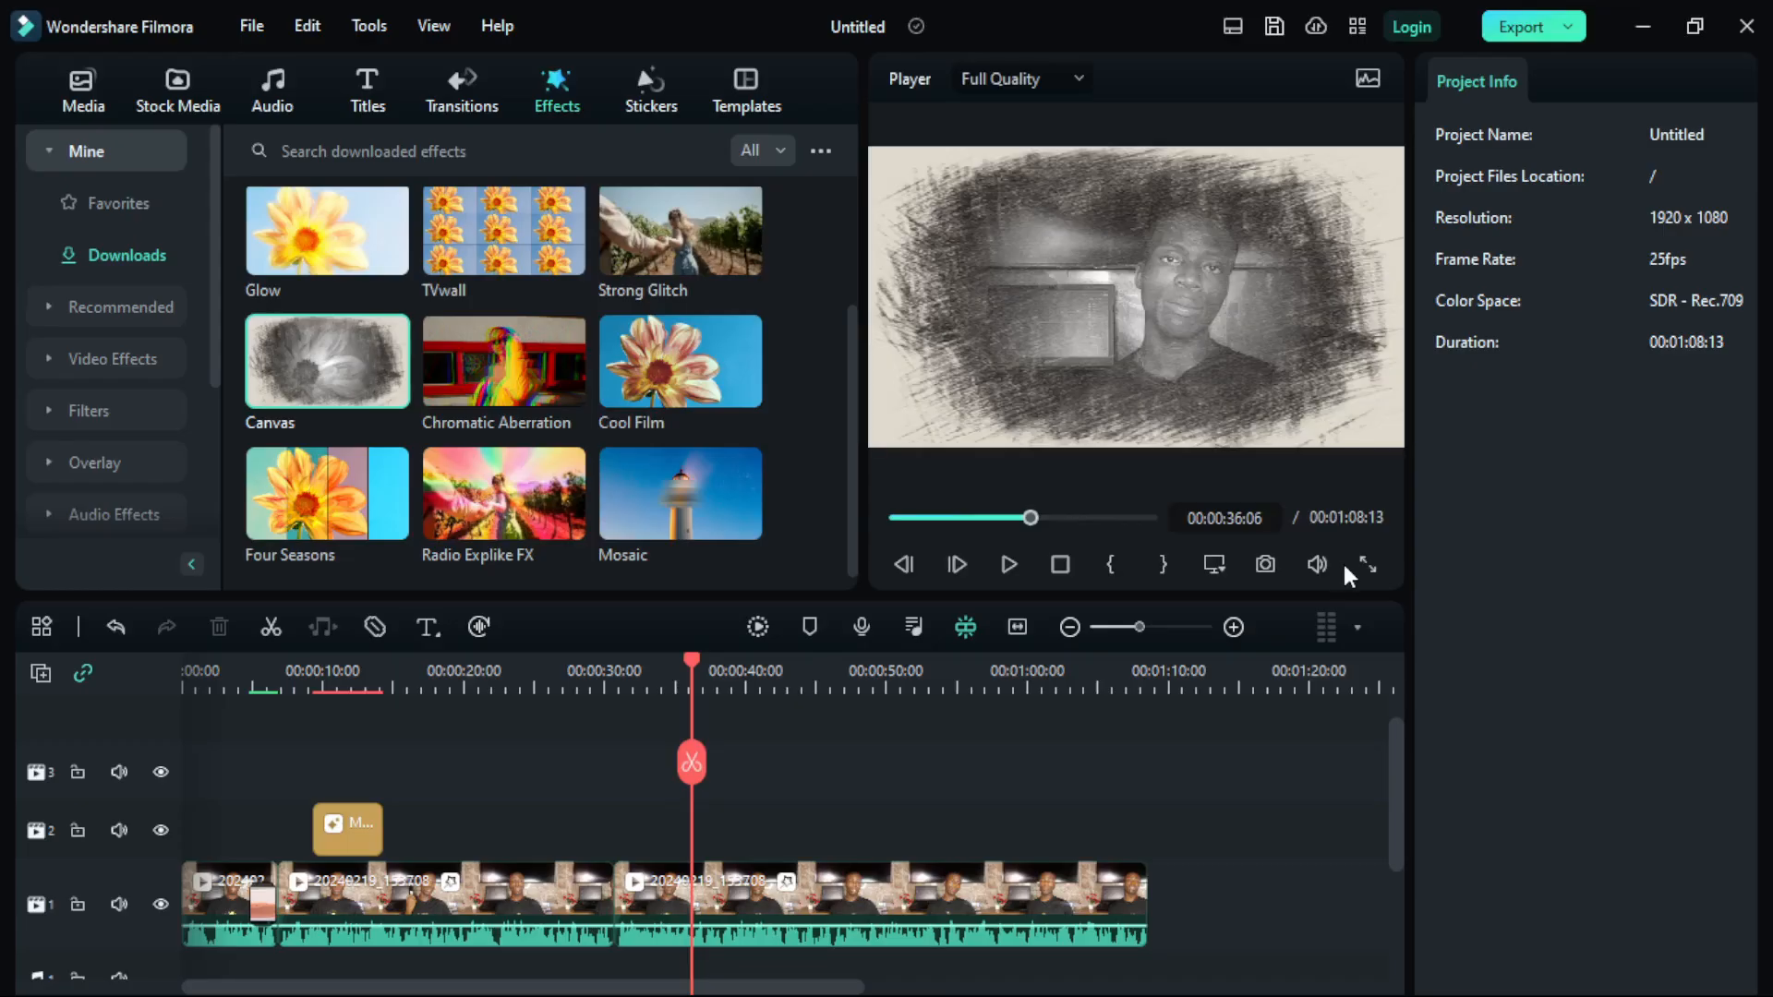
{"action": "left_click", "coordinate": [1007, 567]}
{"action": "left_click", "coordinate": [1006, 567]}
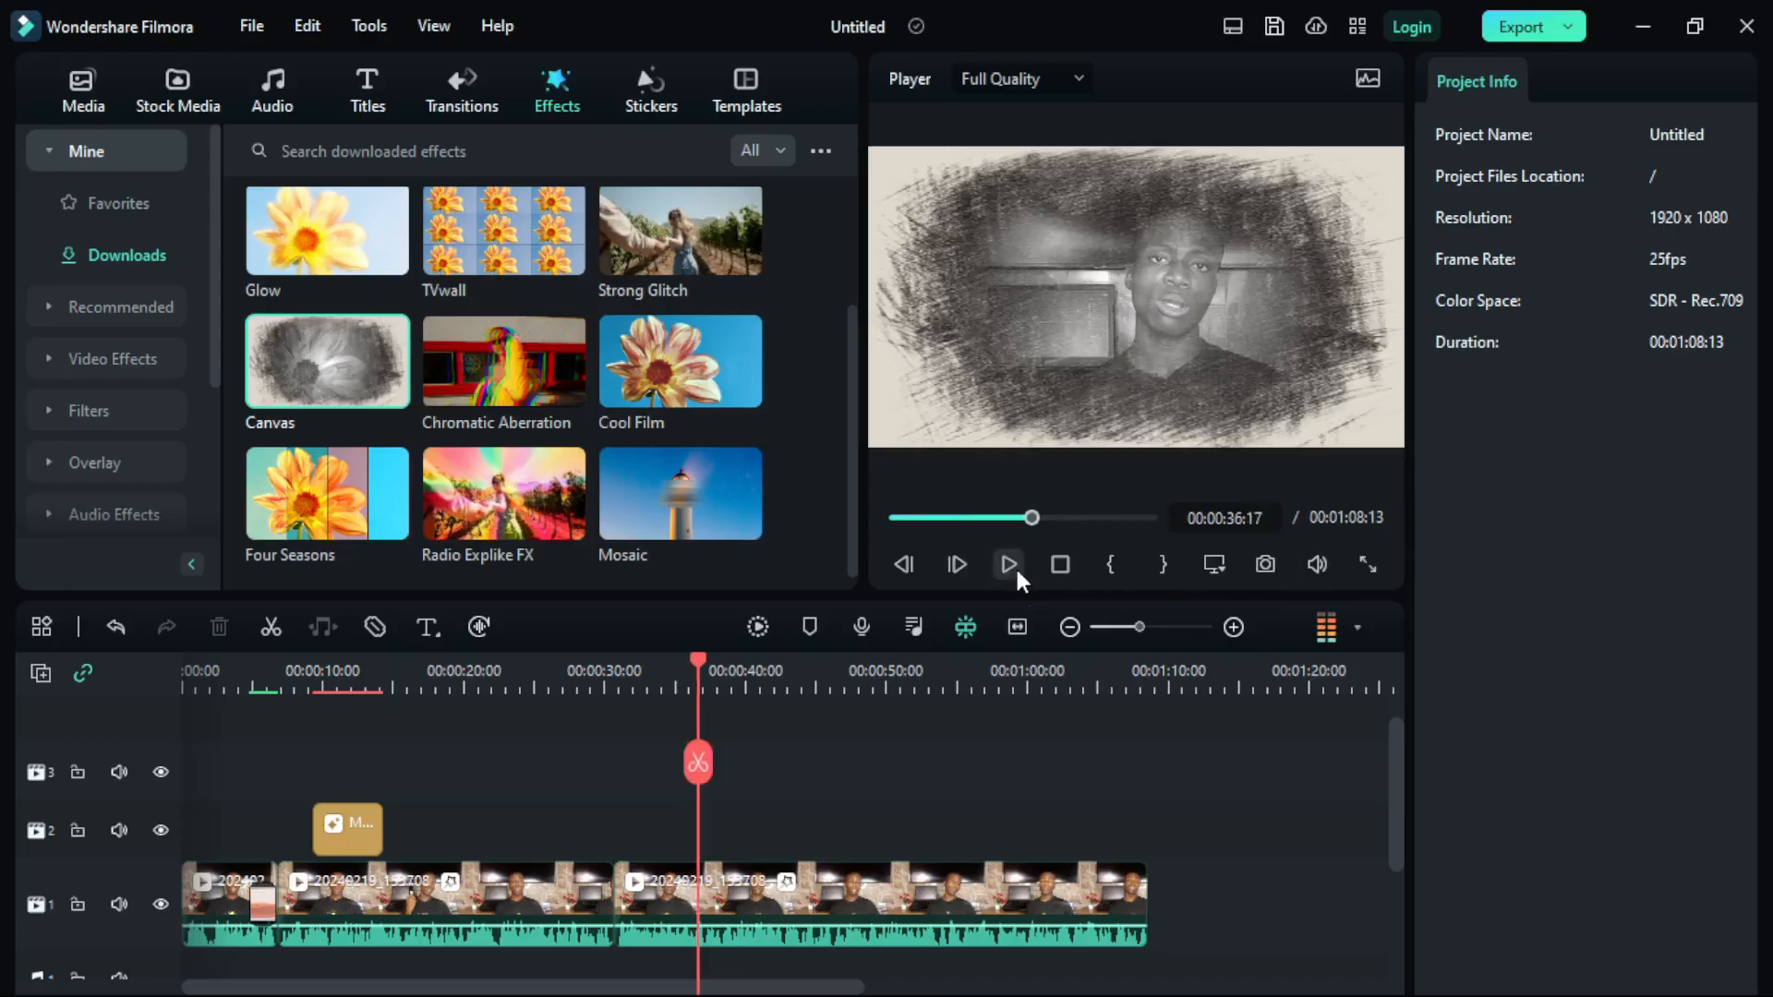
Save a PNG snapshot of the current frame at 00:00:36:17 to the Desktop folder
{"action": "left_click", "coordinate": [1264, 565]}
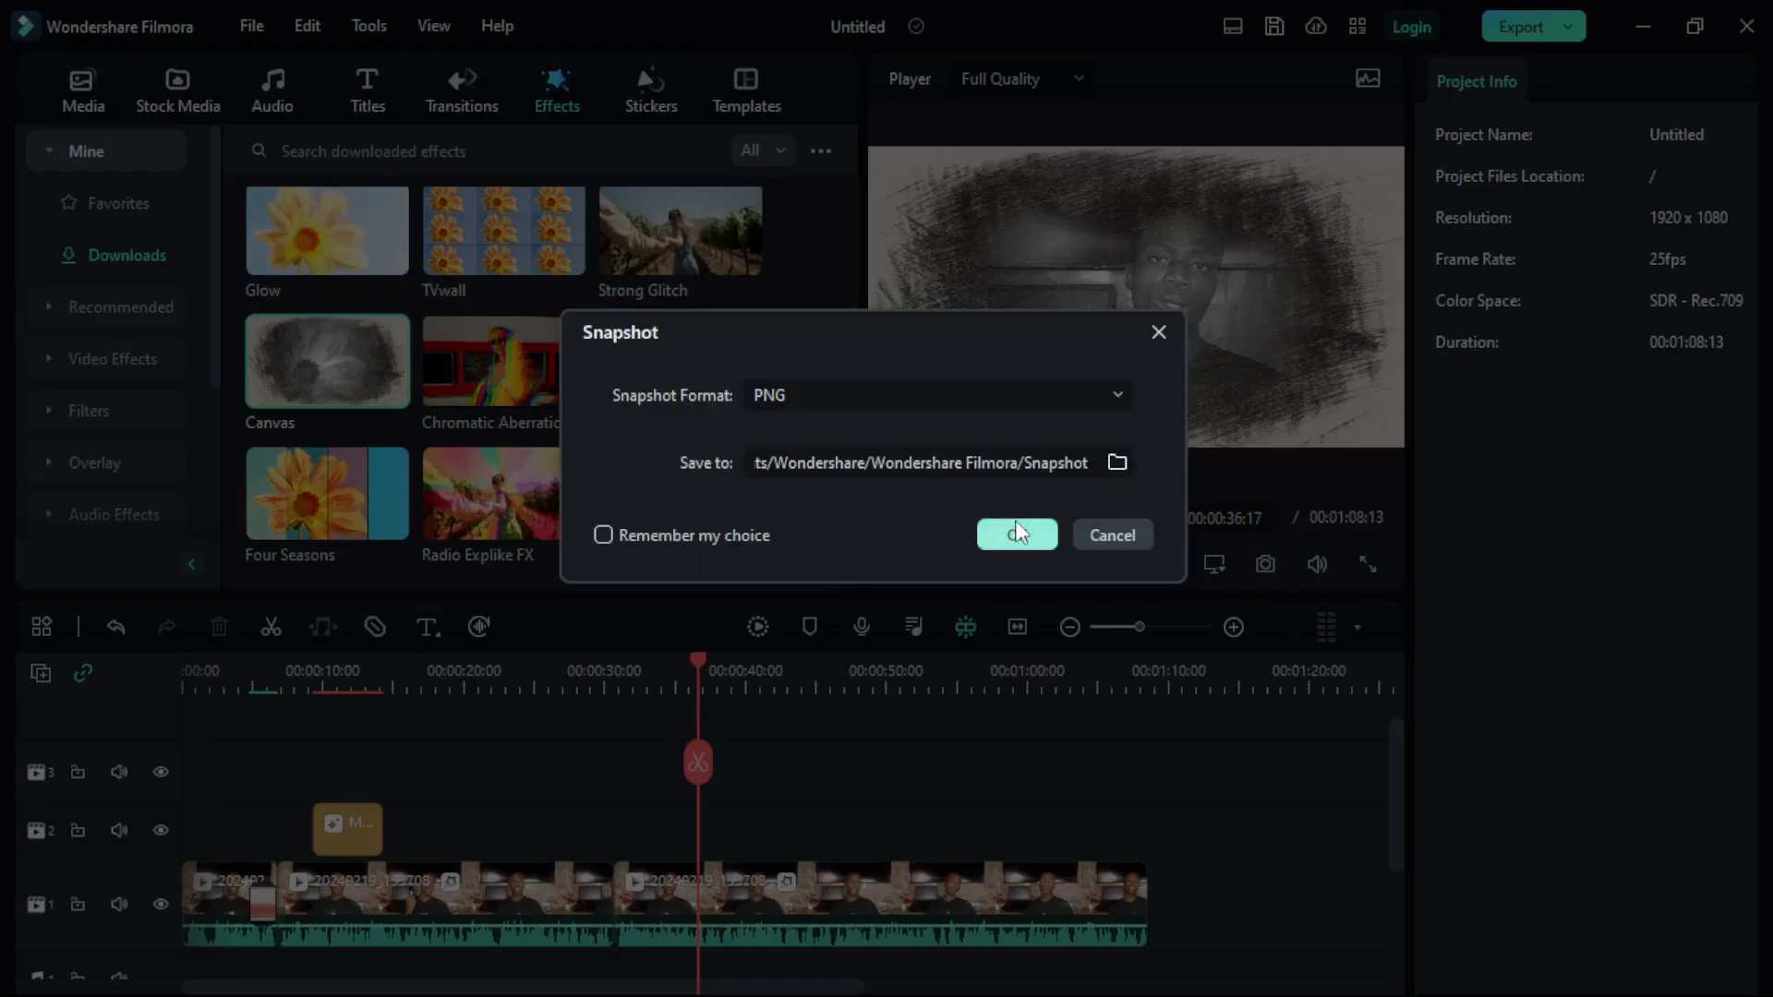
{"action": "left_click", "coordinate": [1117, 461]}
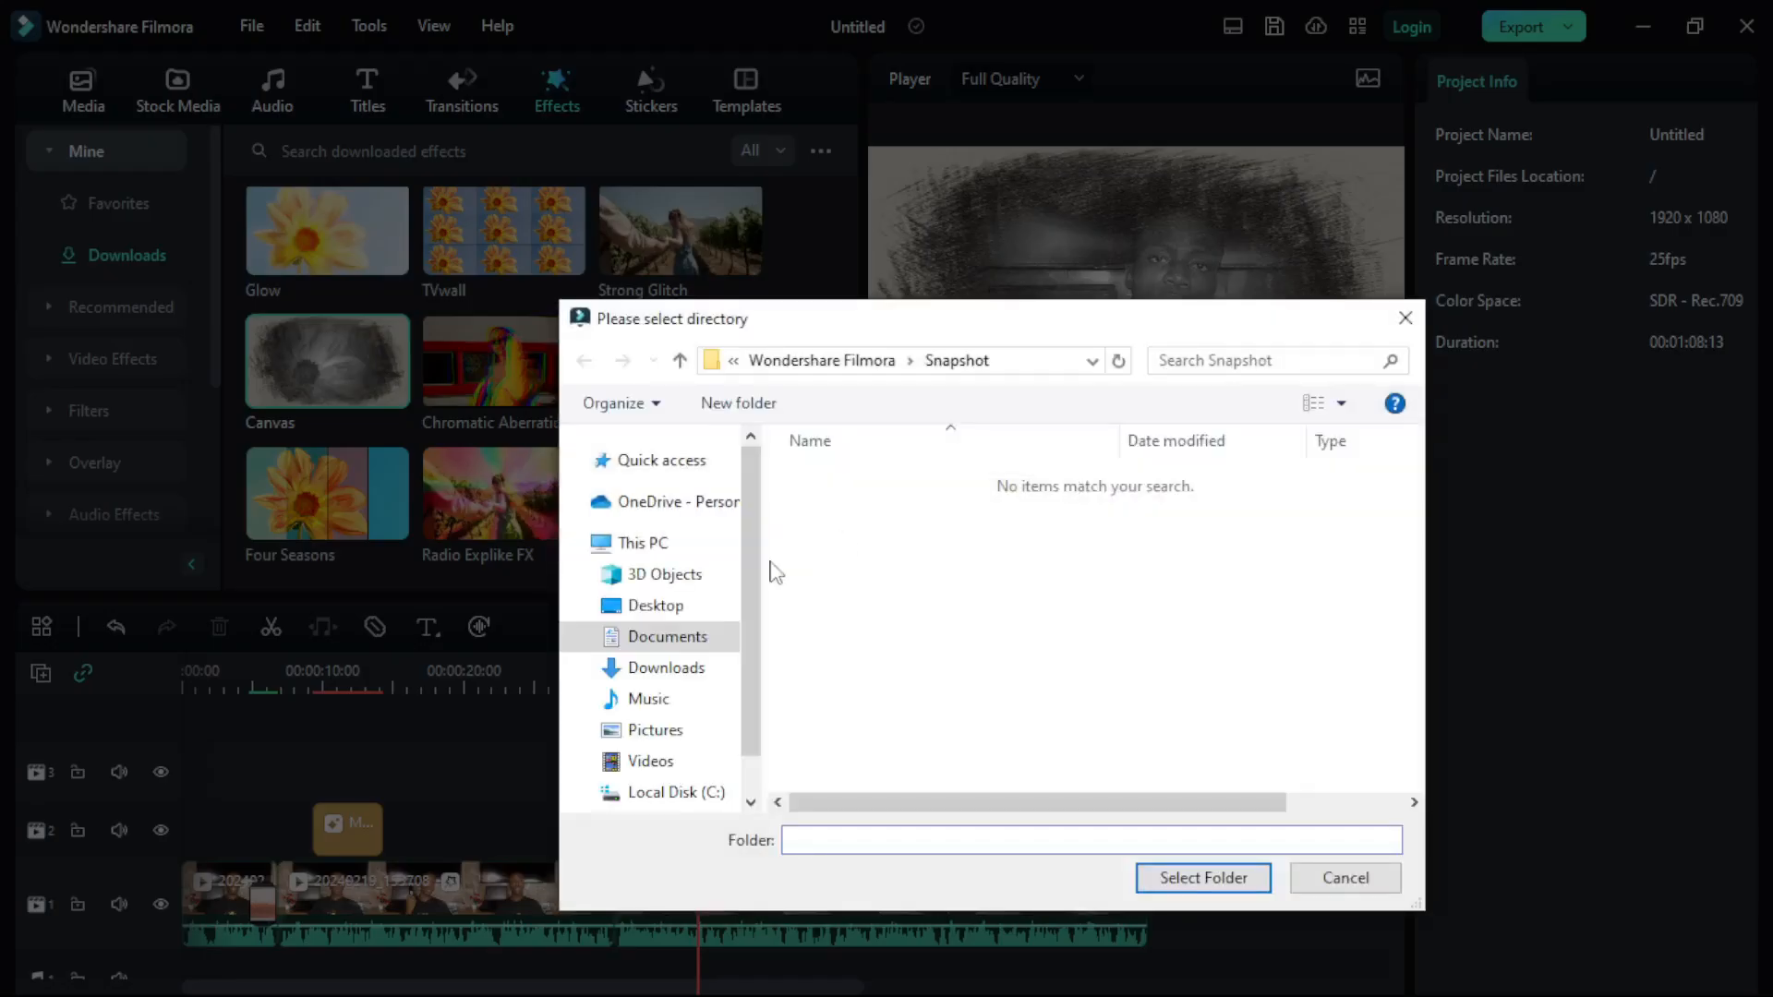
{"action": "scroll", "coordinate": [673, 625], "scroll_direction": "down", "scroll_amount": 1}
{"action": "left_click", "coordinate": [657, 772]}
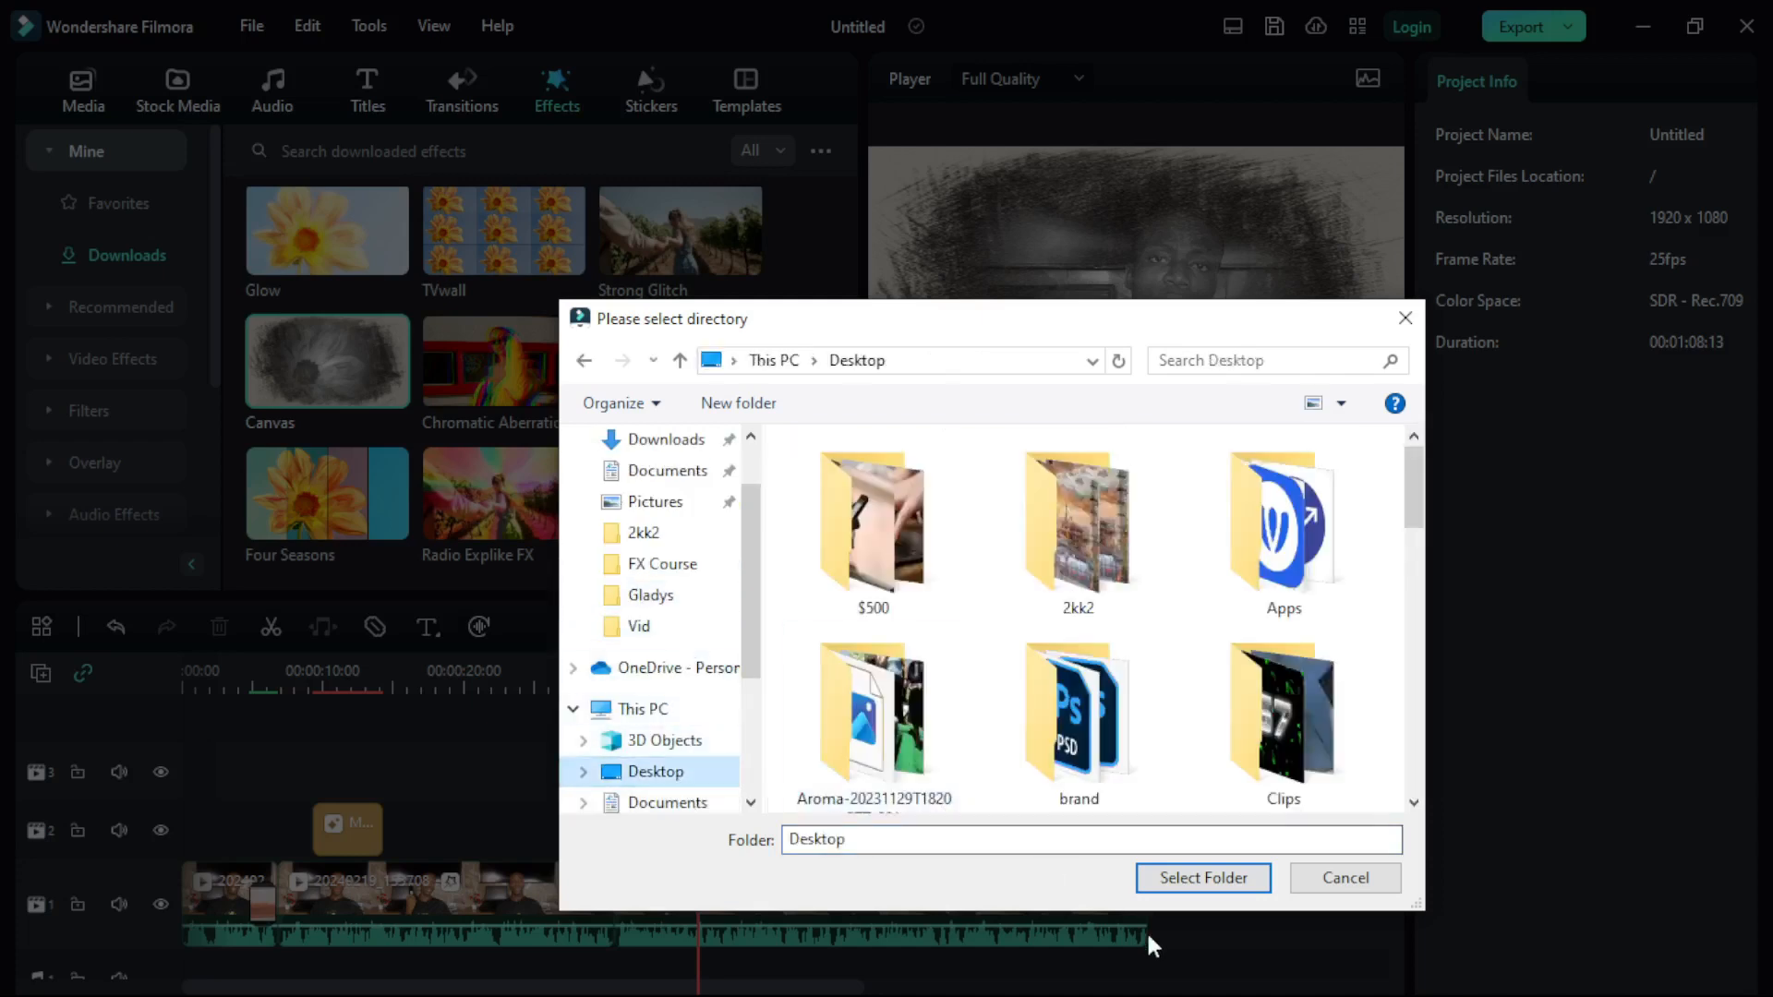
{"action": "left_click", "coordinate": [1174, 877]}
{"action": "left_click", "coordinate": [1023, 535]}
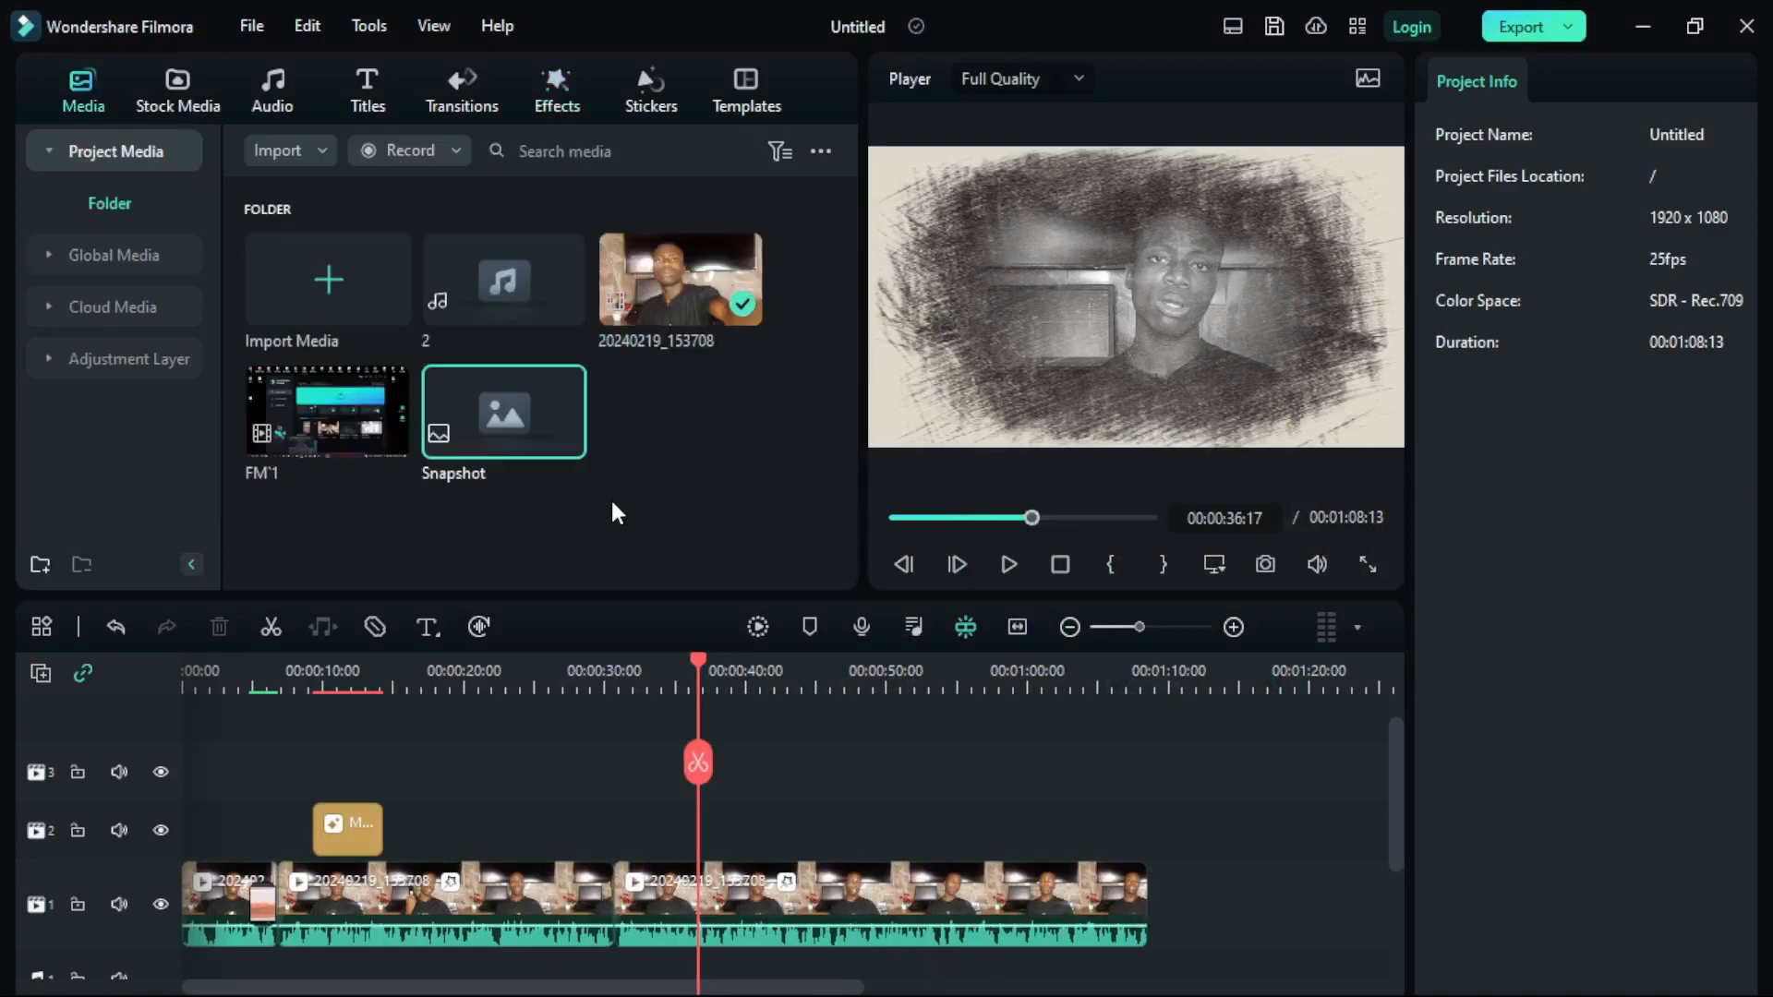
Add the downloaded Cool Film effect on track 2 at 00:00:36:17 and Strong Glitch on track 4 at about 00:00:52
{"action": "left_click", "coordinate": [557, 92]}
{"action": "left_click_drag", "start_coordinate": [677, 345], "coordinate": [725, 827]}
{"action": "left_click_drag", "start_coordinate": [668, 226], "coordinate": [803, 905]}
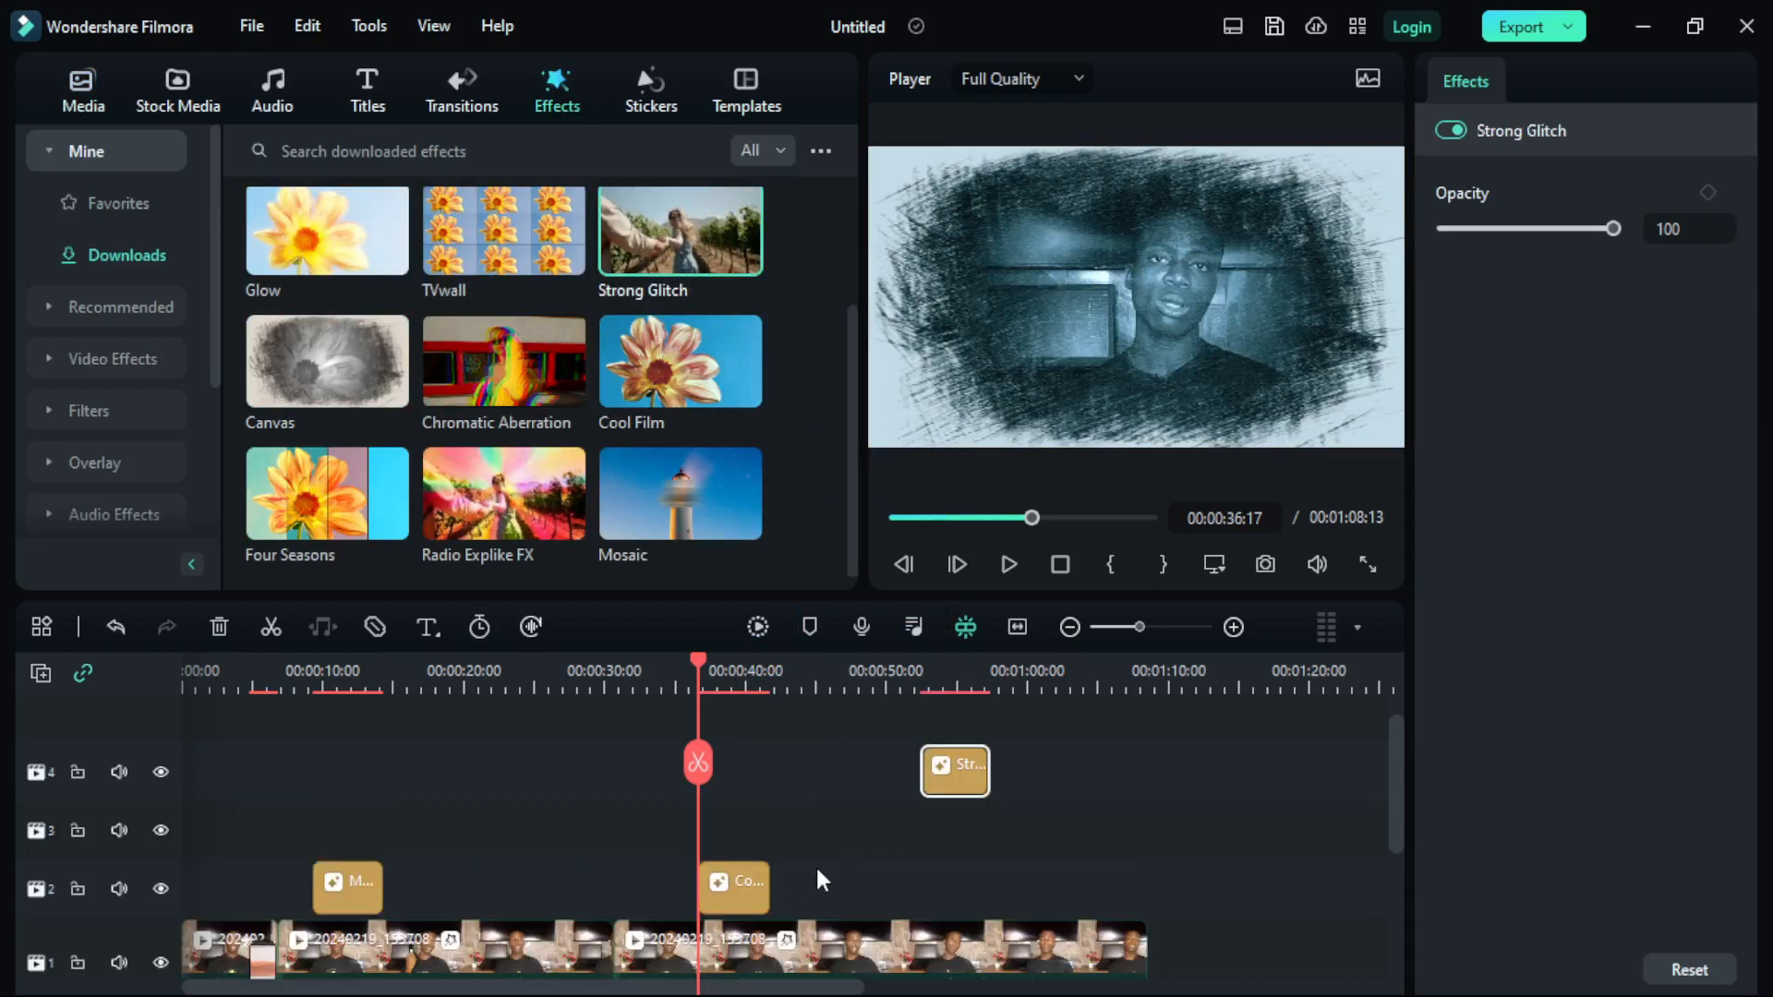
Play the timeline from 00:00:08:21 to review the applied effects, and select the Mosaic effect on track 2
{"action": "scroll", "coordinate": [836, 850], "scroll_direction": "down", "scroll_amount": 1}
{"action": "scroll", "coordinate": [838, 859], "scroll_direction": "down", "scroll_amount": 1}
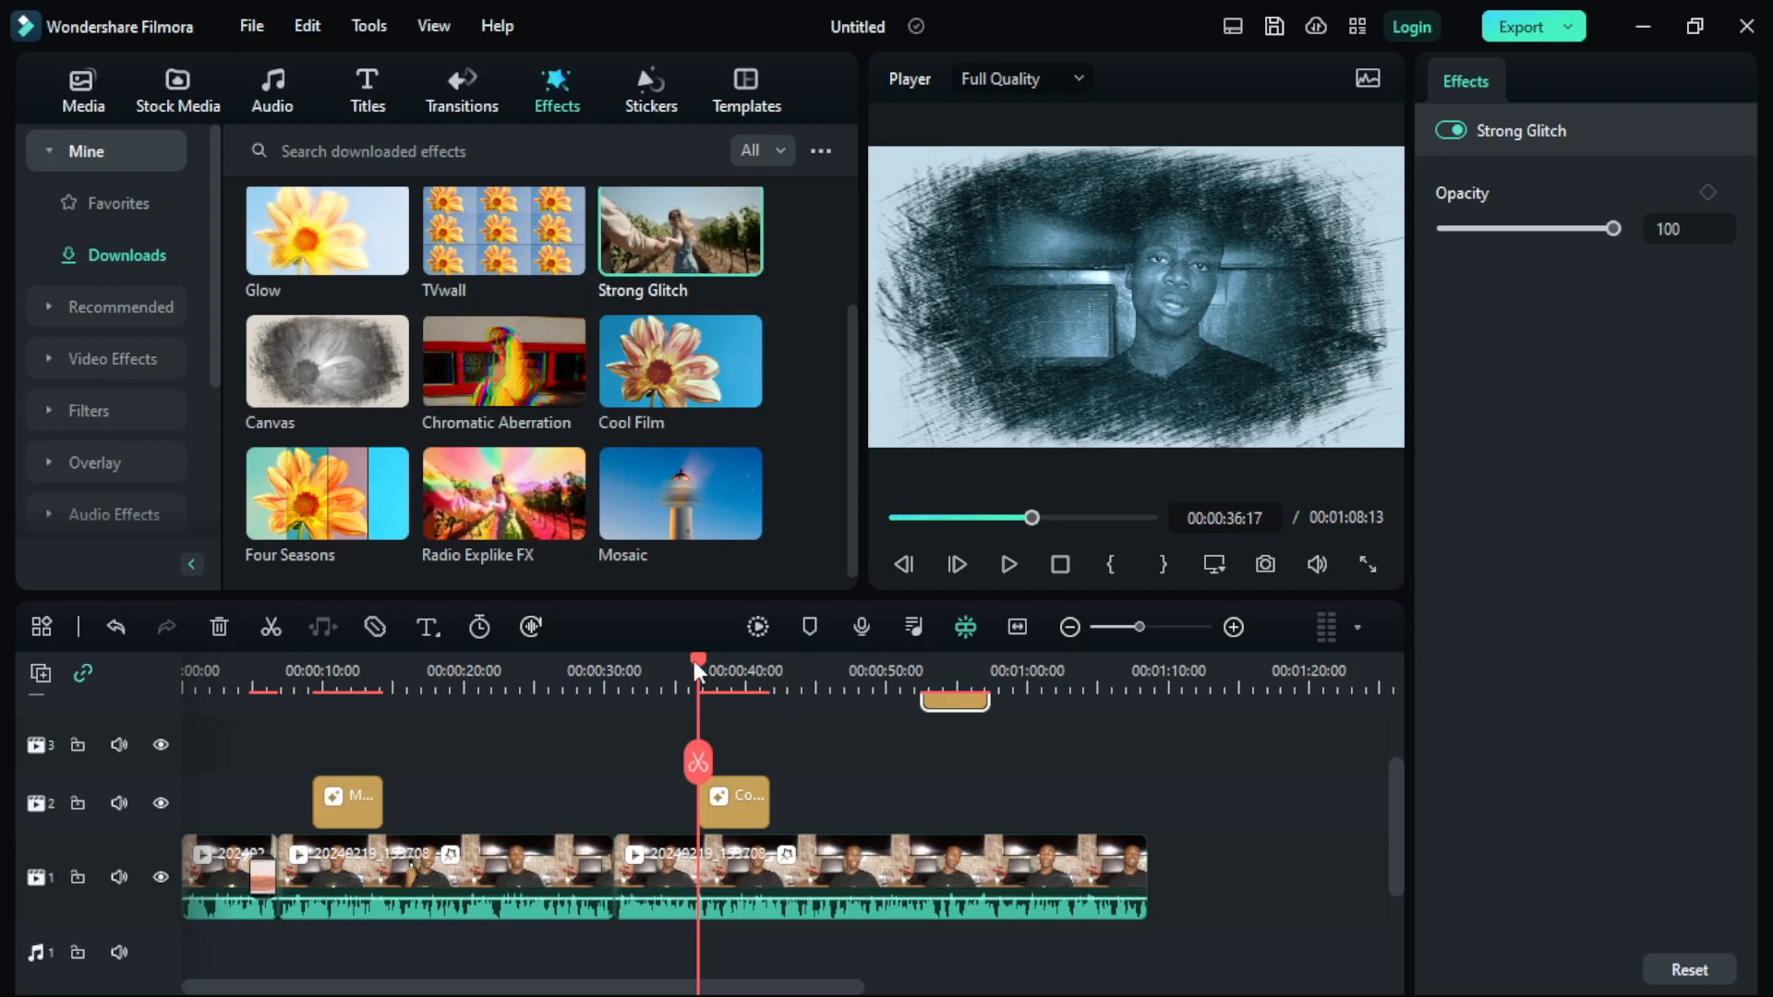
{"action": "left_click_drag", "start_coordinate": [696, 661], "coordinate": [449, 671]}
{"action": "left_click_drag", "start_coordinate": [358, 735], "coordinate": [308, 752]}
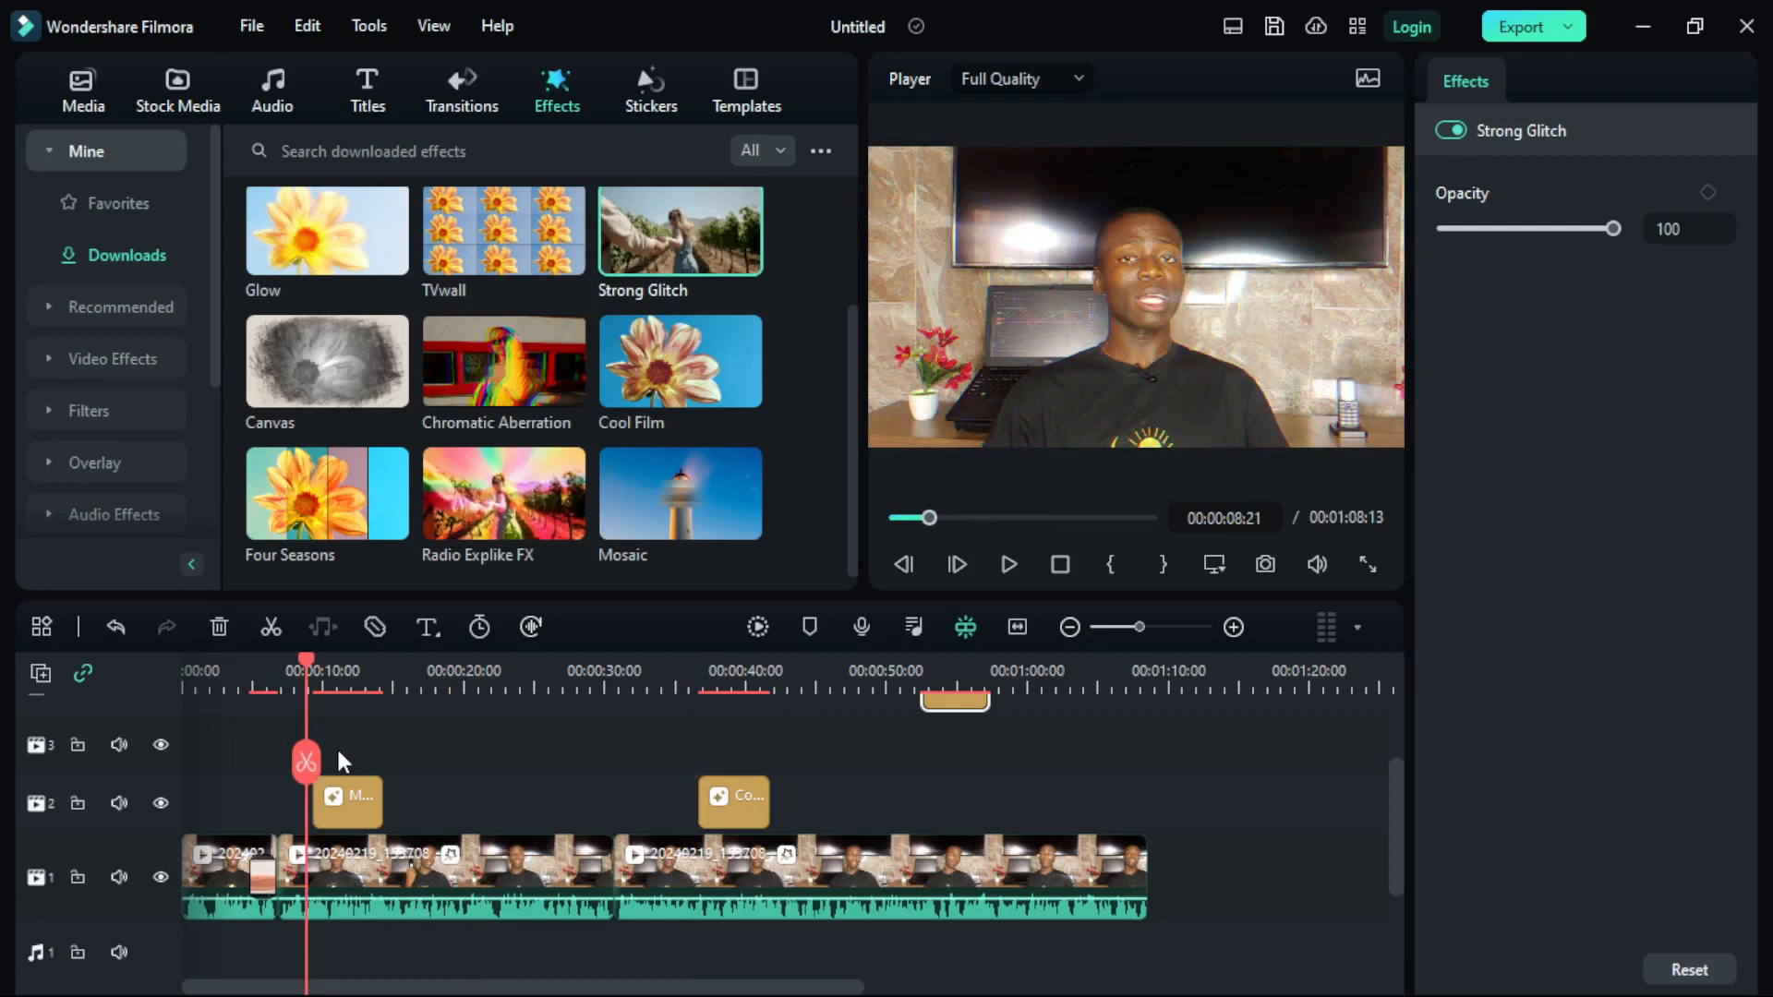
{"action": "left_click", "coordinate": [1011, 563]}
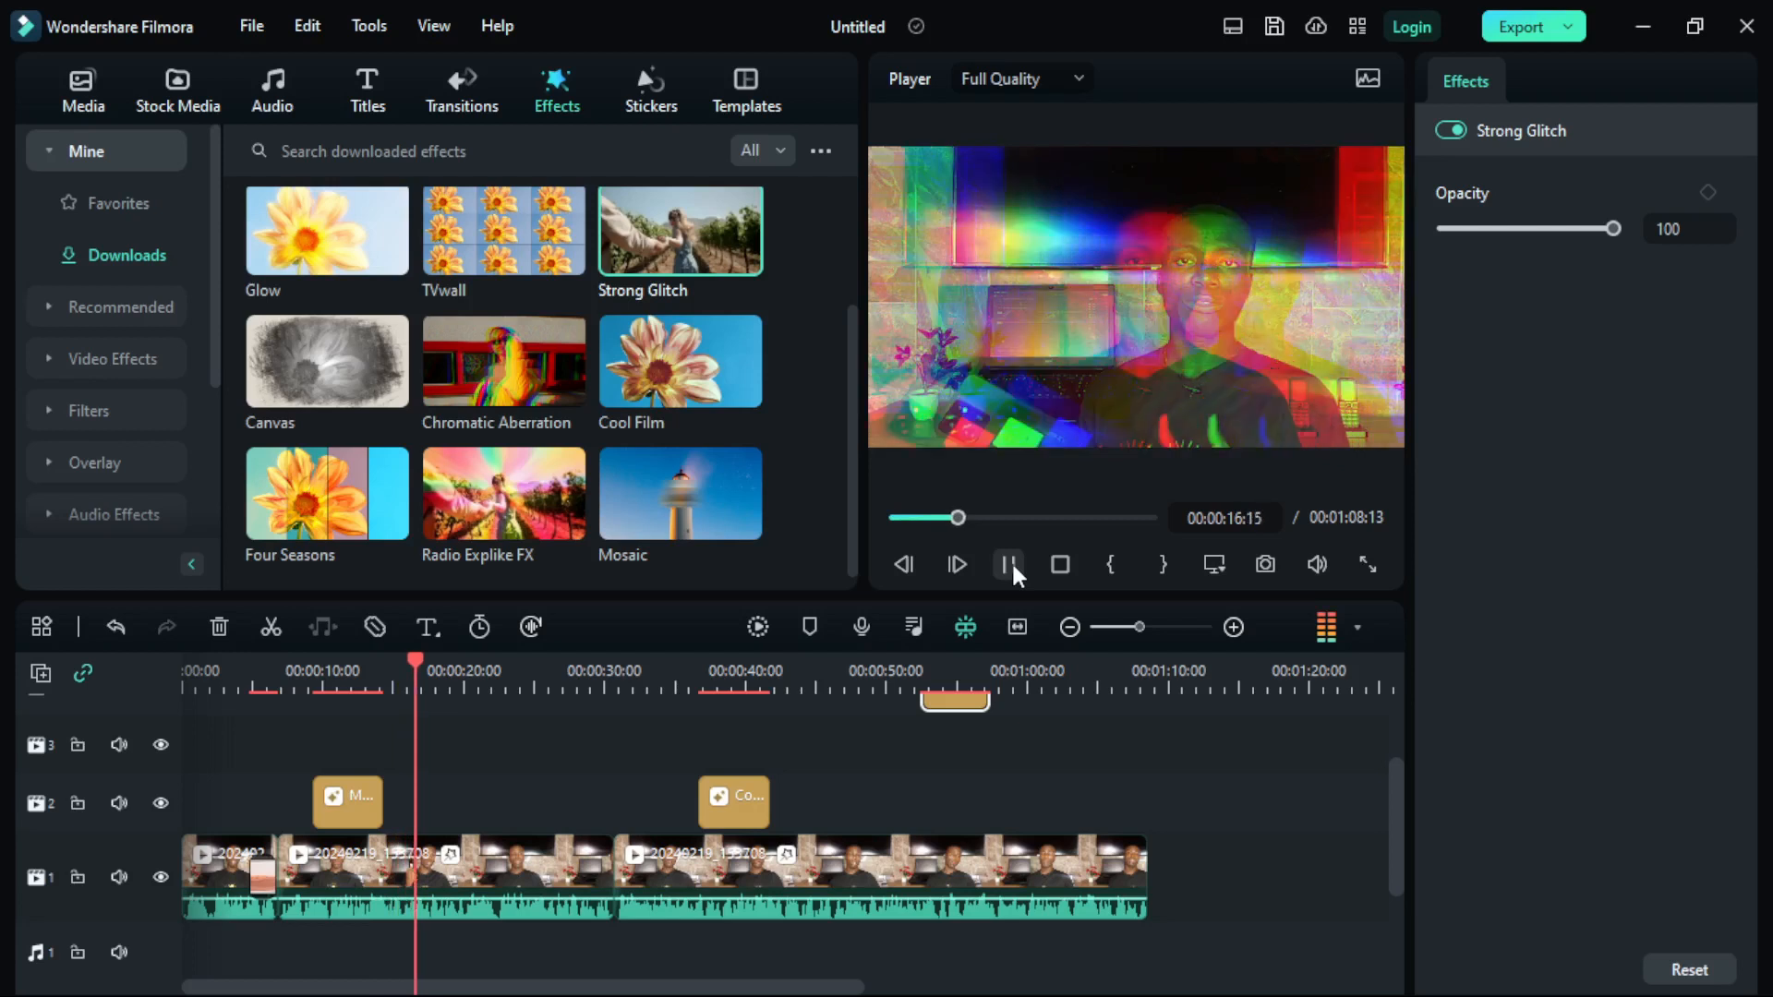
{"action": "left_click", "coordinate": [358, 800]}
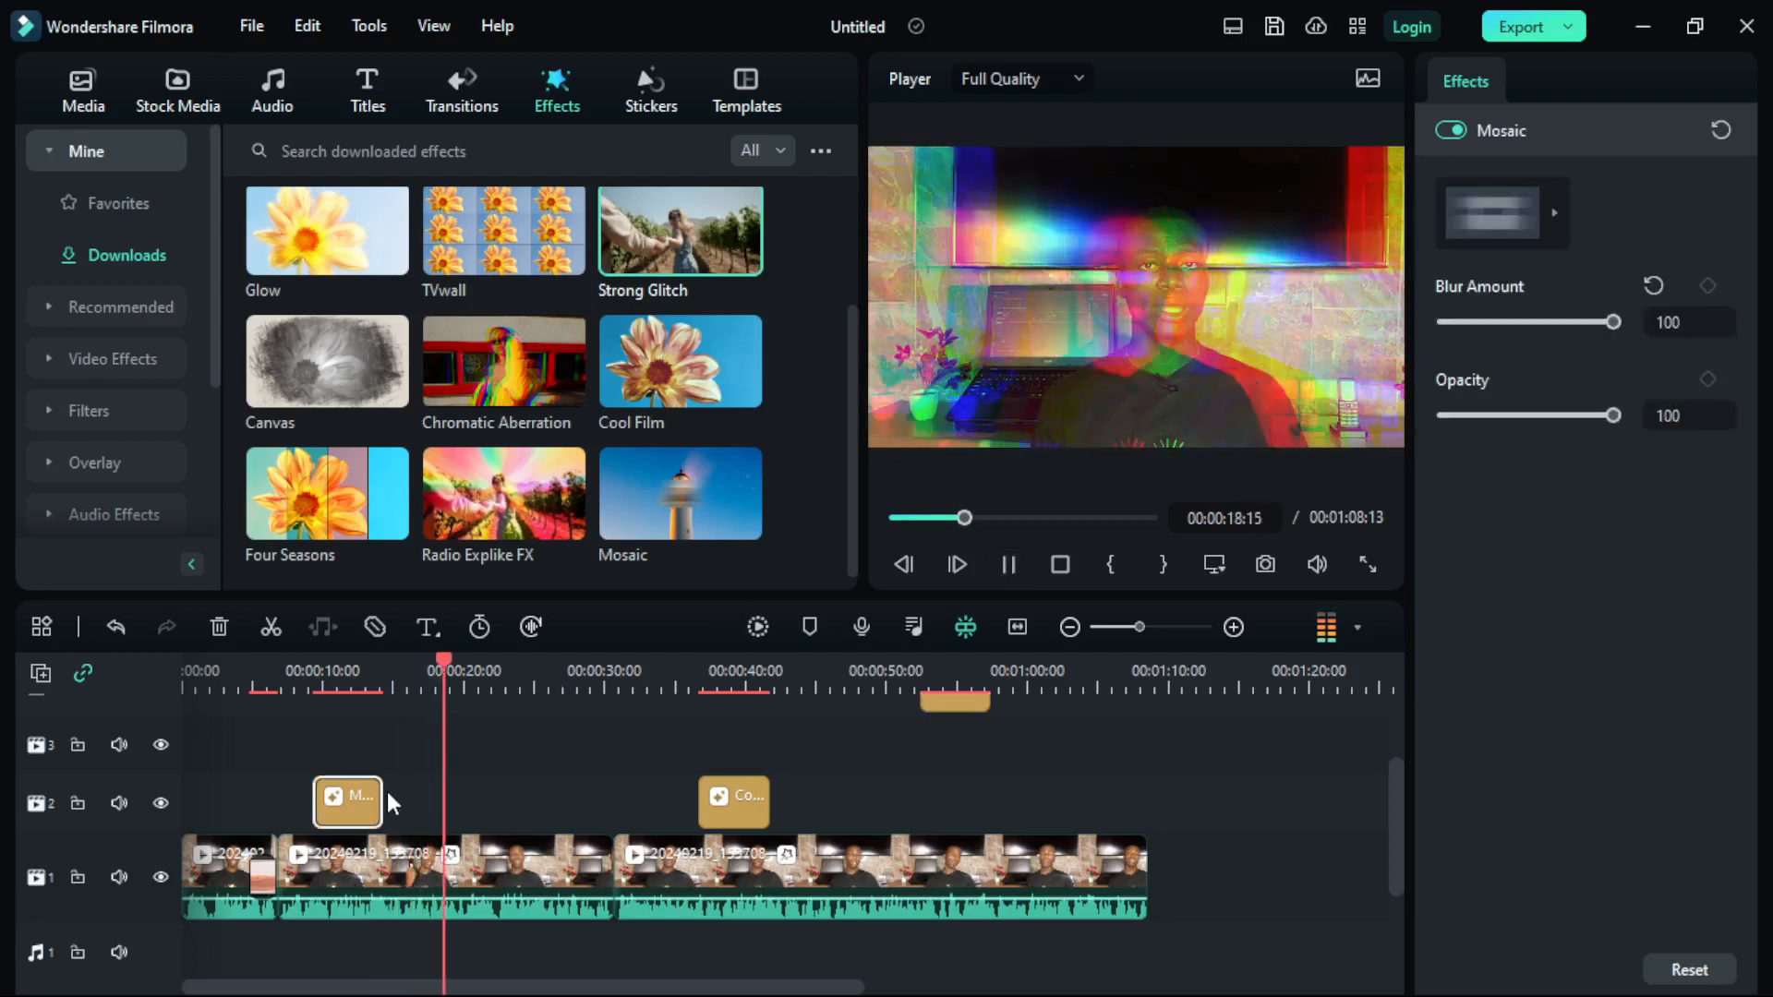
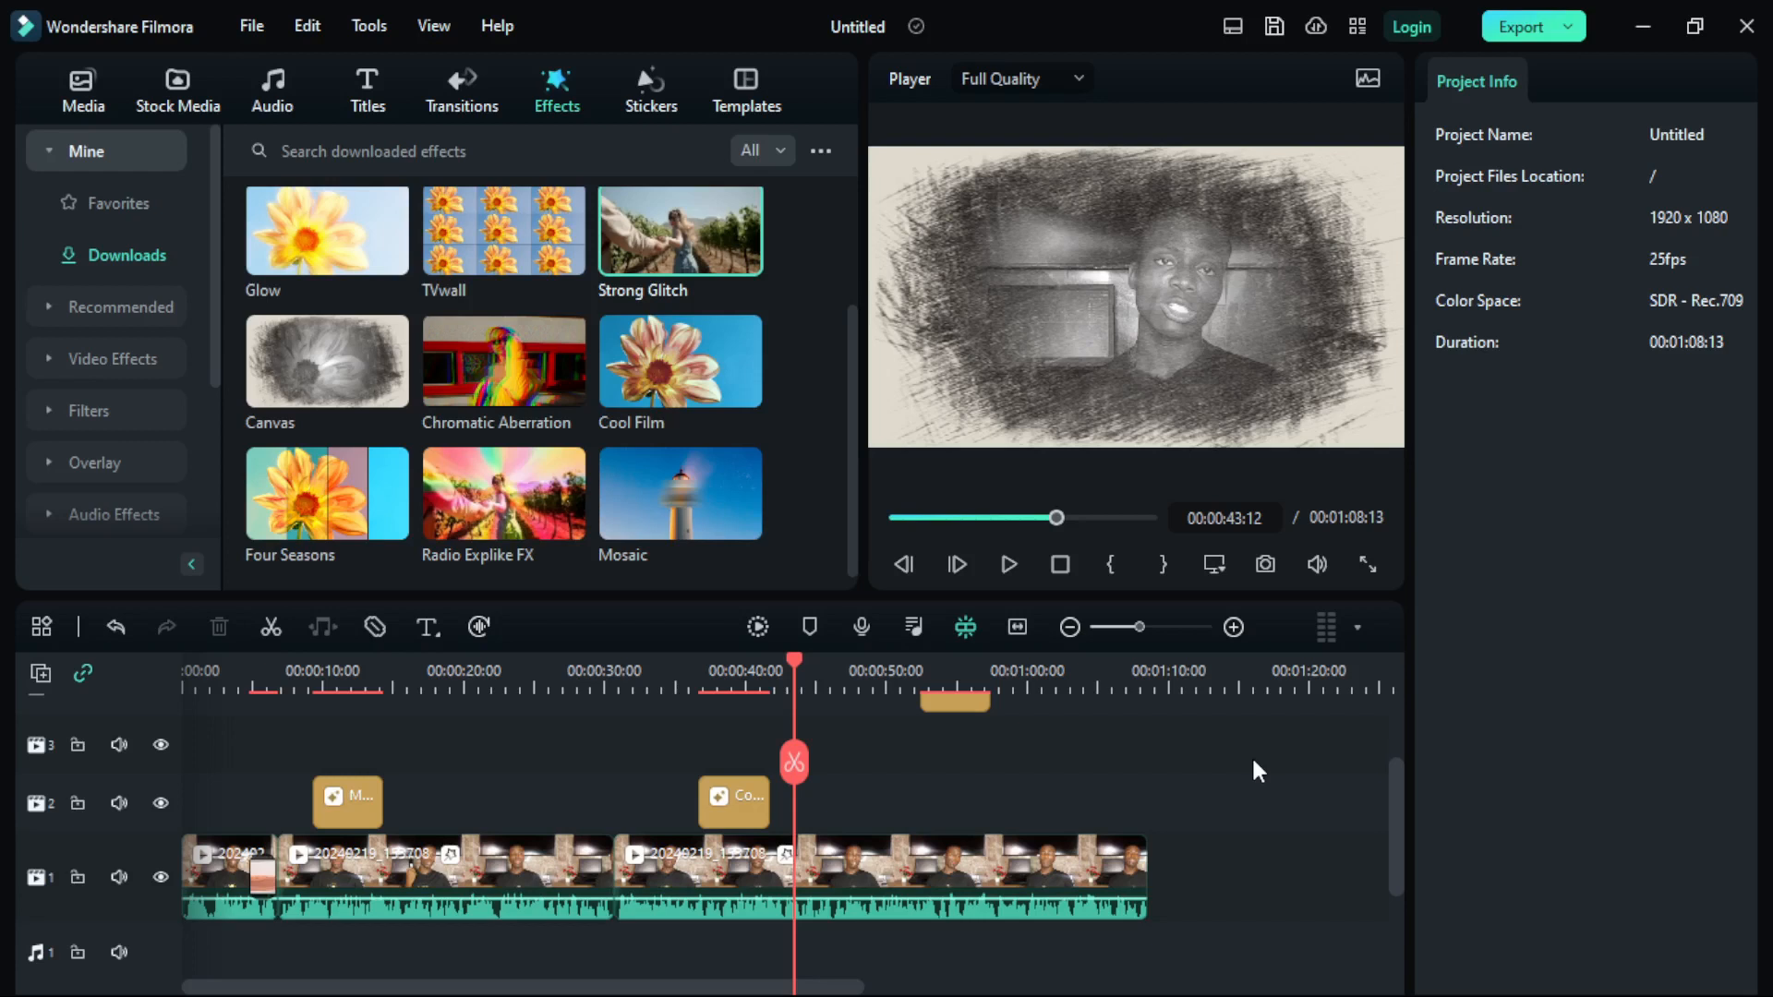
Raise the third clip's audio volume to 12 dB
{"action": "left_click", "coordinate": [1010, 877]}
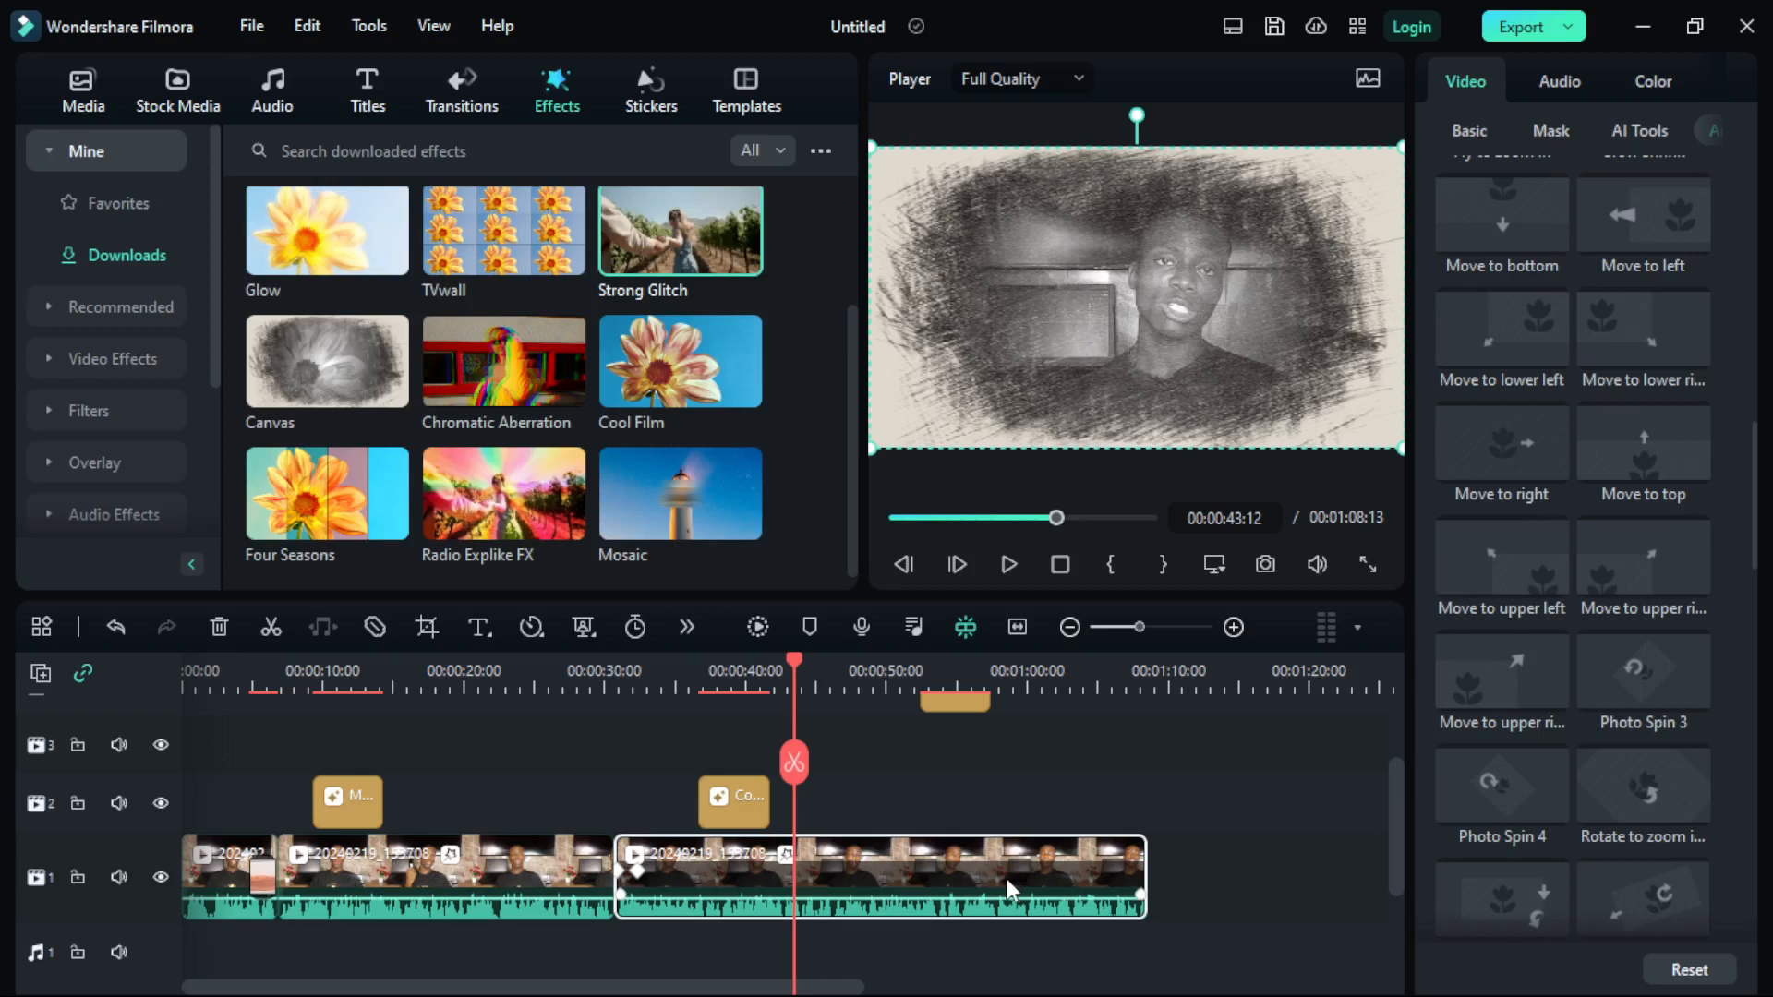
{"action": "left_click", "coordinate": [1569, 79]}
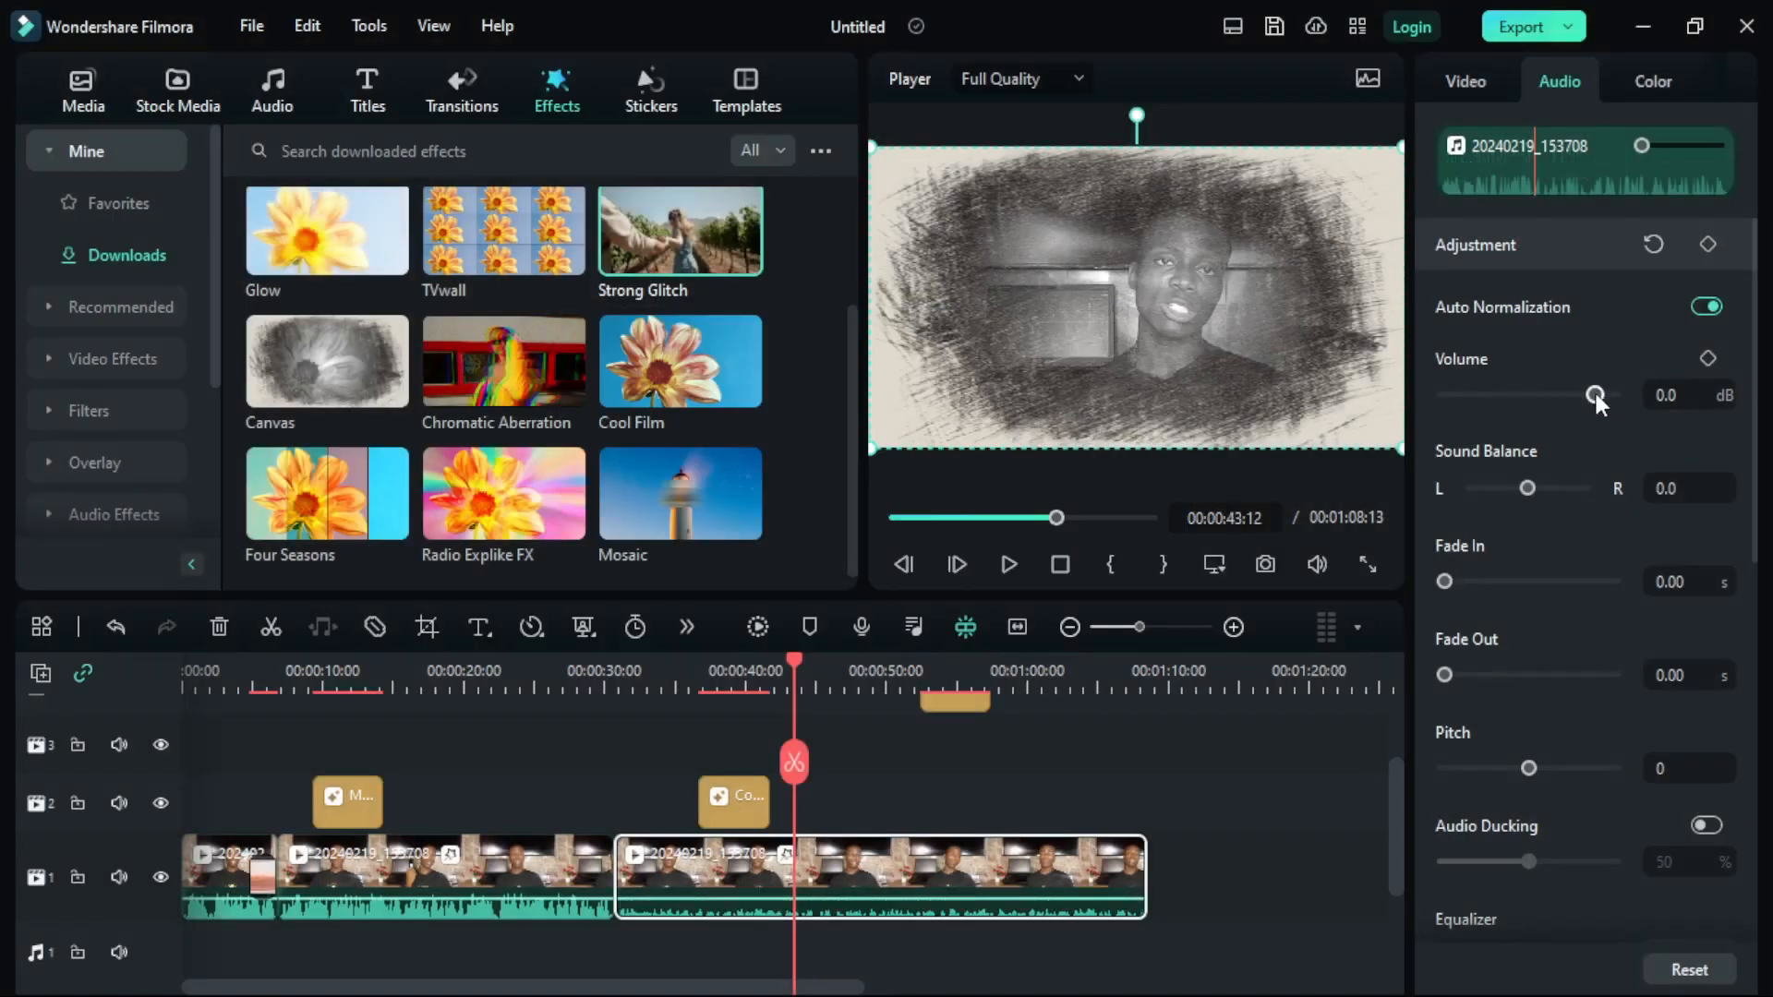
{"action": "left_click_drag", "start_coordinate": [1595, 393], "coordinate": [1614, 380]}
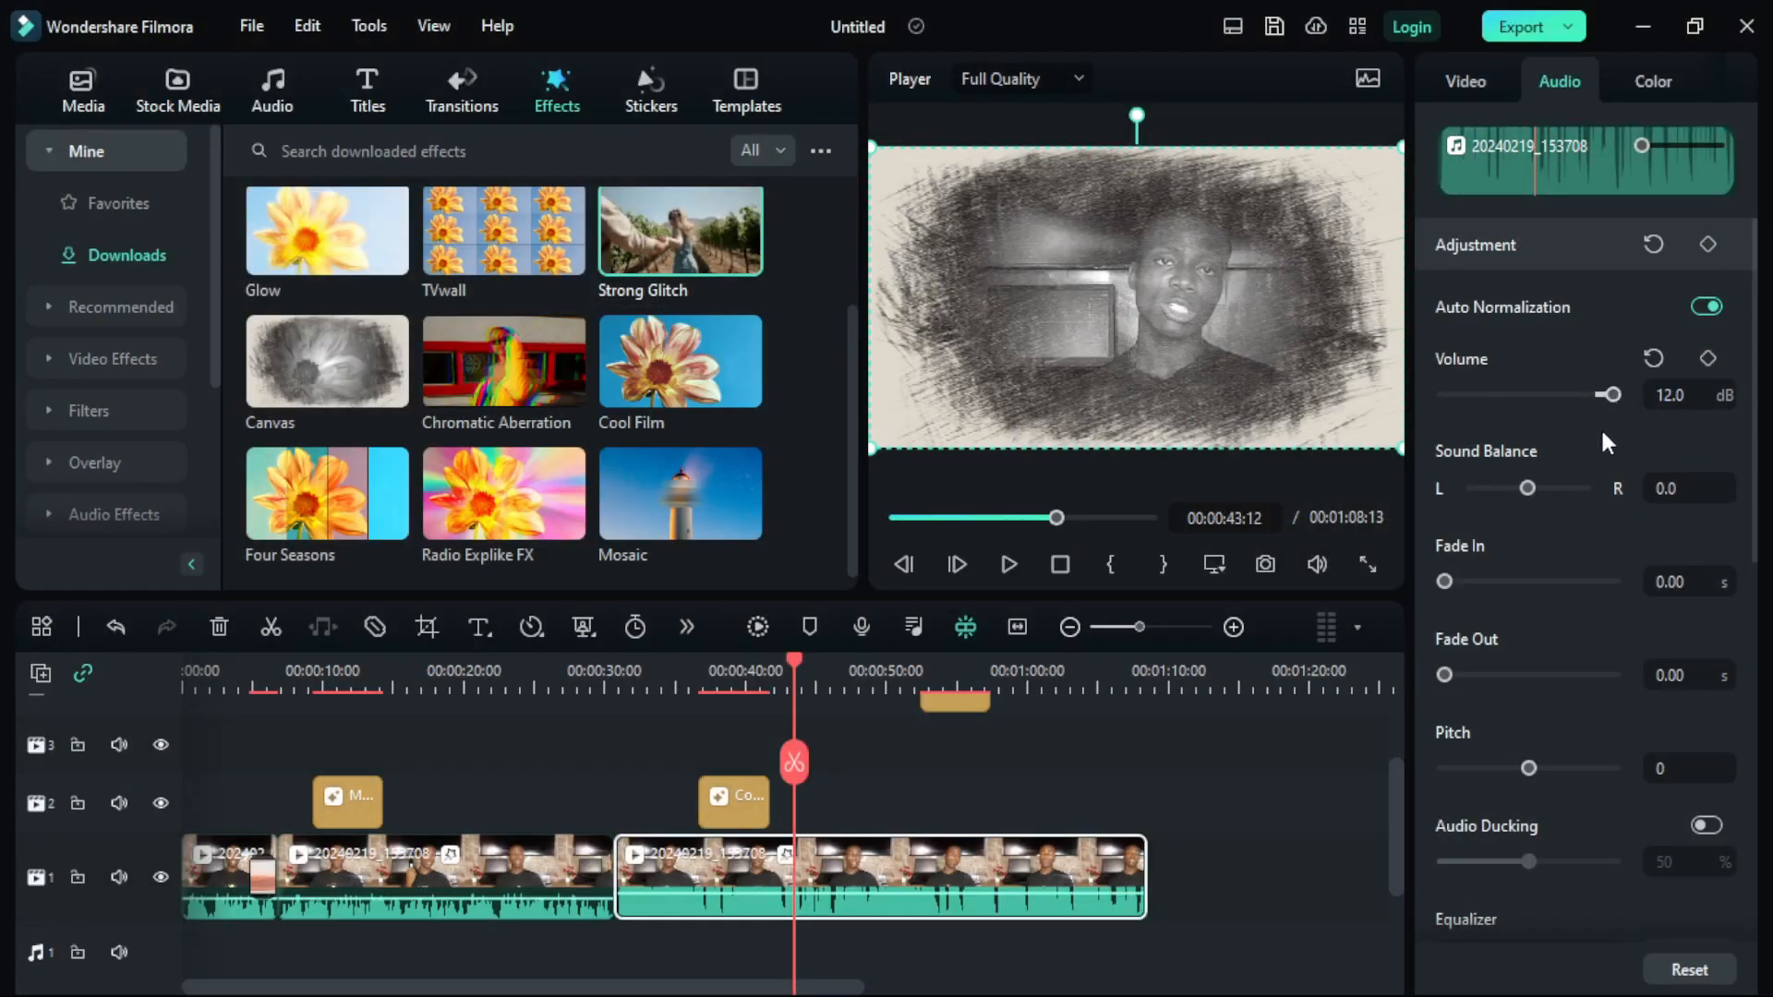
Enable AI Speech Enhancement, Wind Removal and Normal Denoise for the third clip, with Normal Denoise at the Mid level
{"action": "scroll", "coordinate": [1583, 490], "scroll_direction": "down", "scroll_amount": 5}
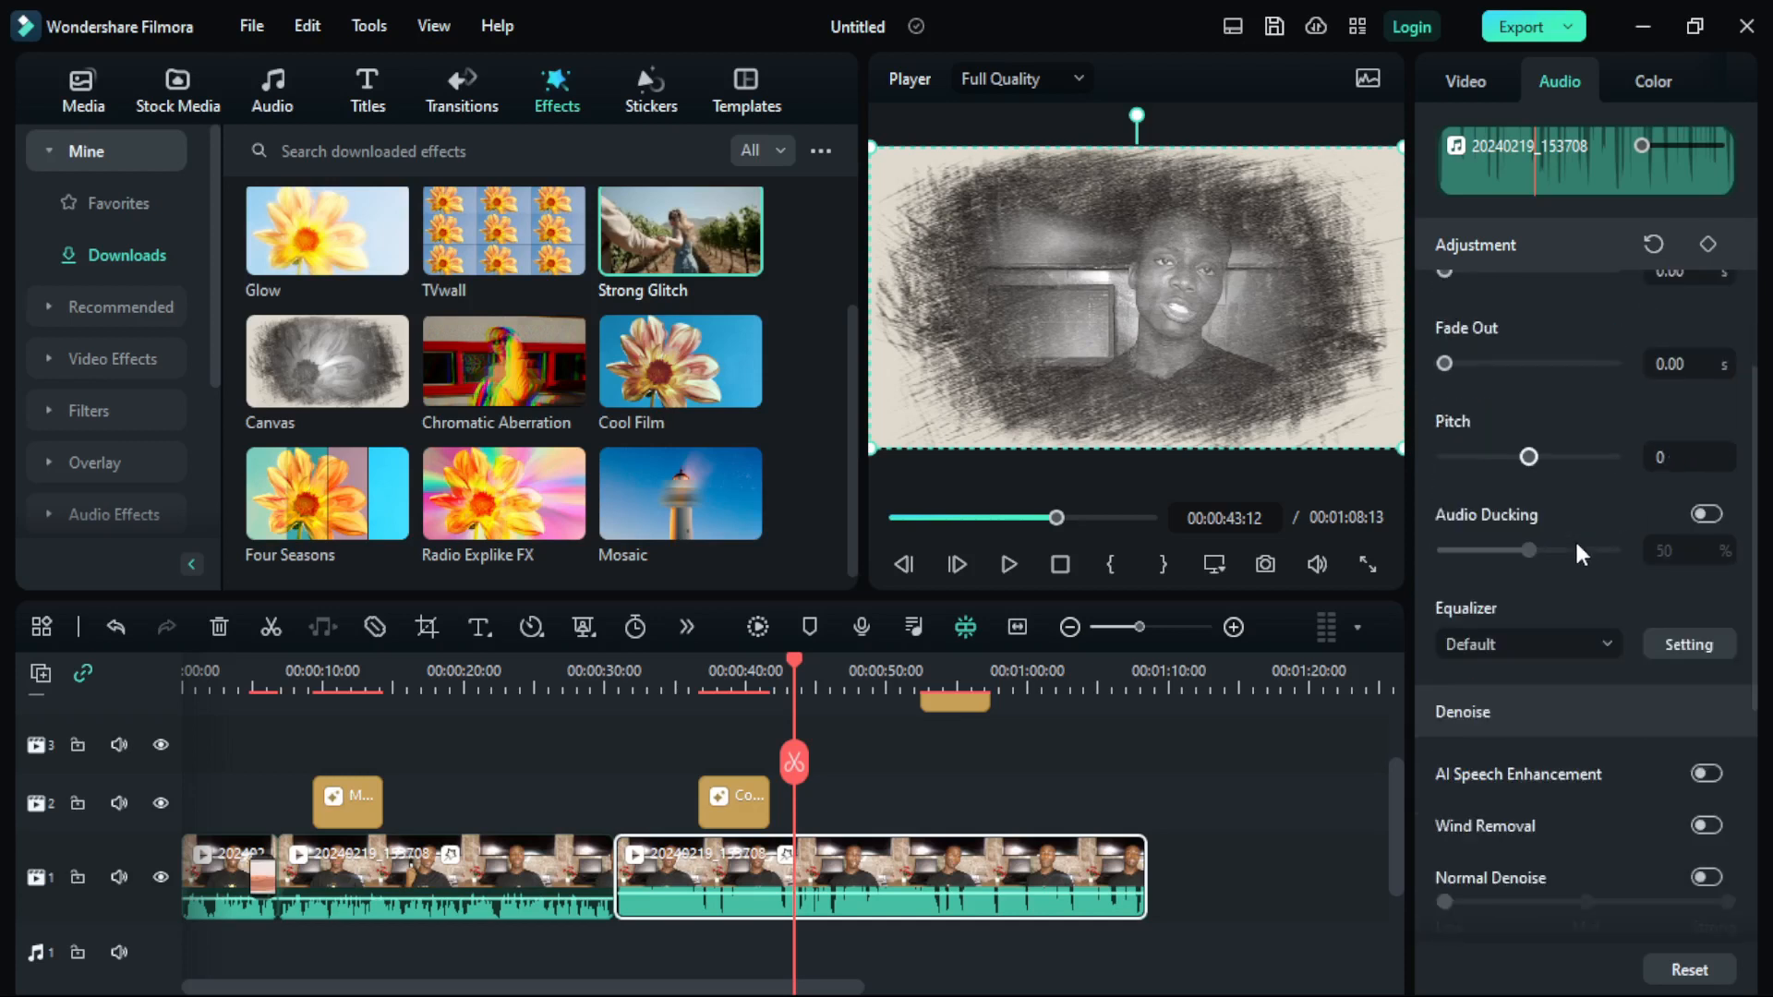
{"action": "scroll", "coordinate": [1576, 545], "scroll_direction": "down", "scroll_amount": 3}
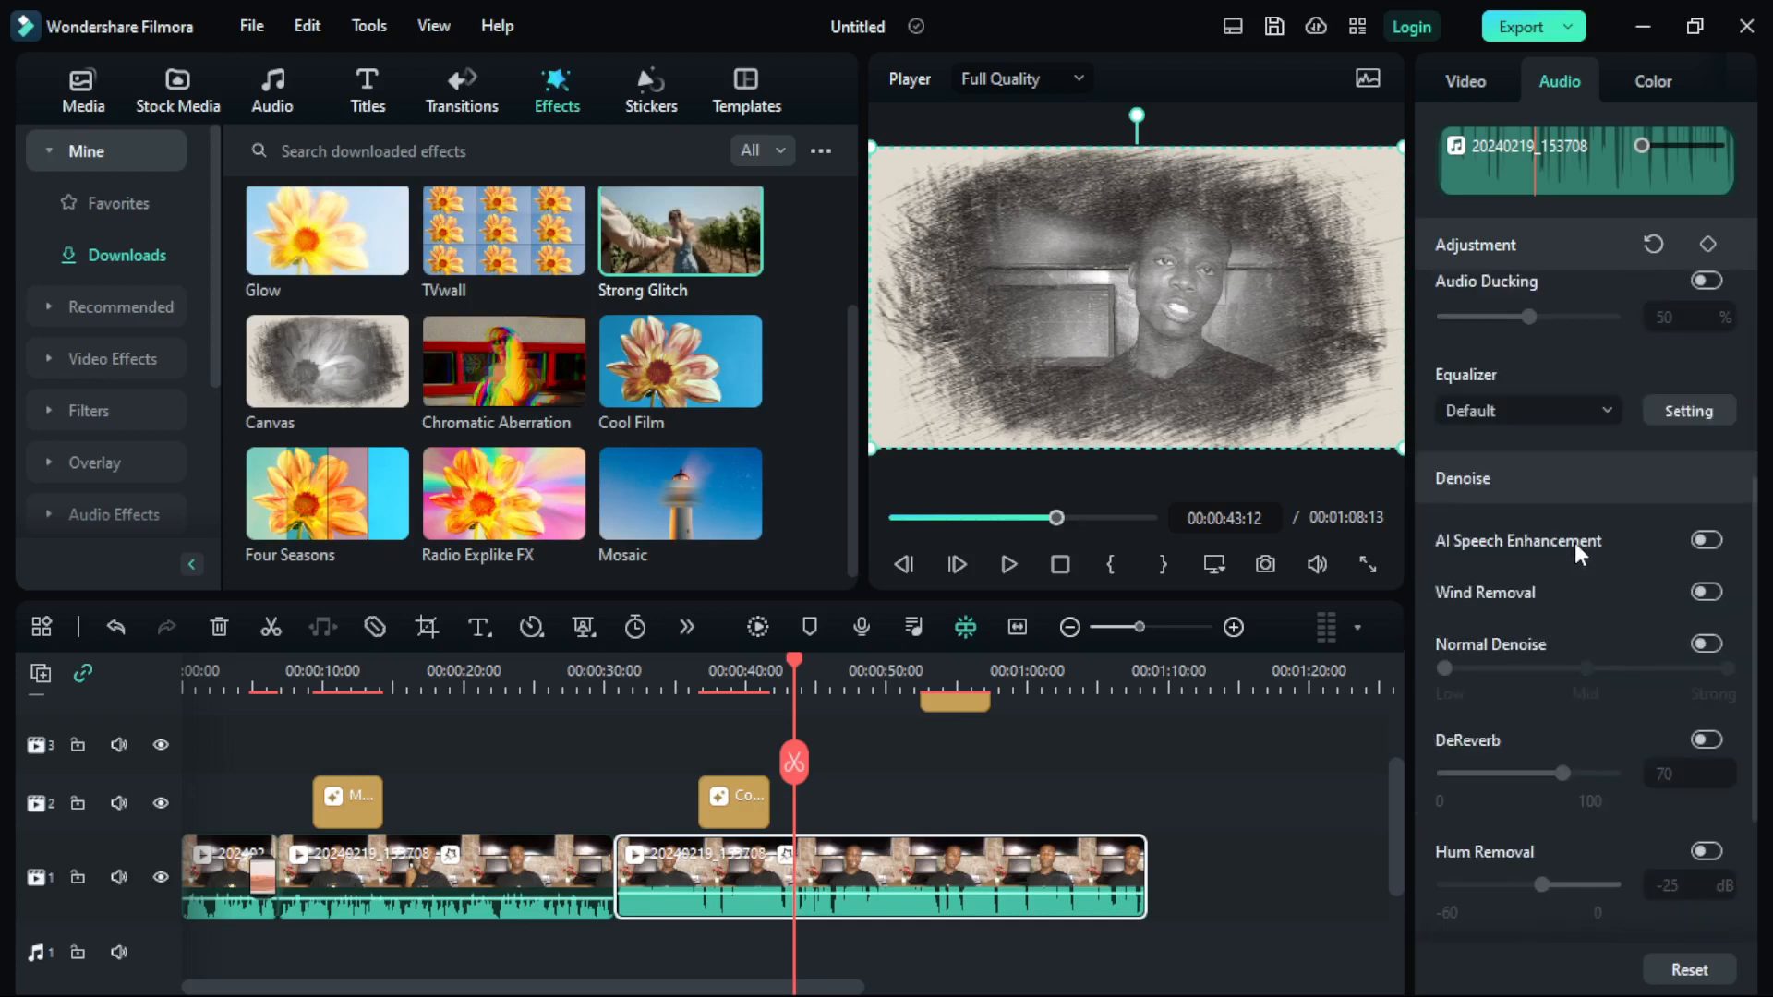
{"action": "left_click", "coordinate": [1704, 541]}
{"action": "left_click", "coordinate": [1703, 645]}
{"action": "left_click_drag", "start_coordinate": [1446, 667], "coordinate": [1536, 669]}
{"action": "scroll", "coordinate": [1560, 679], "scroll_direction": "down", "scroll_amount": 3}
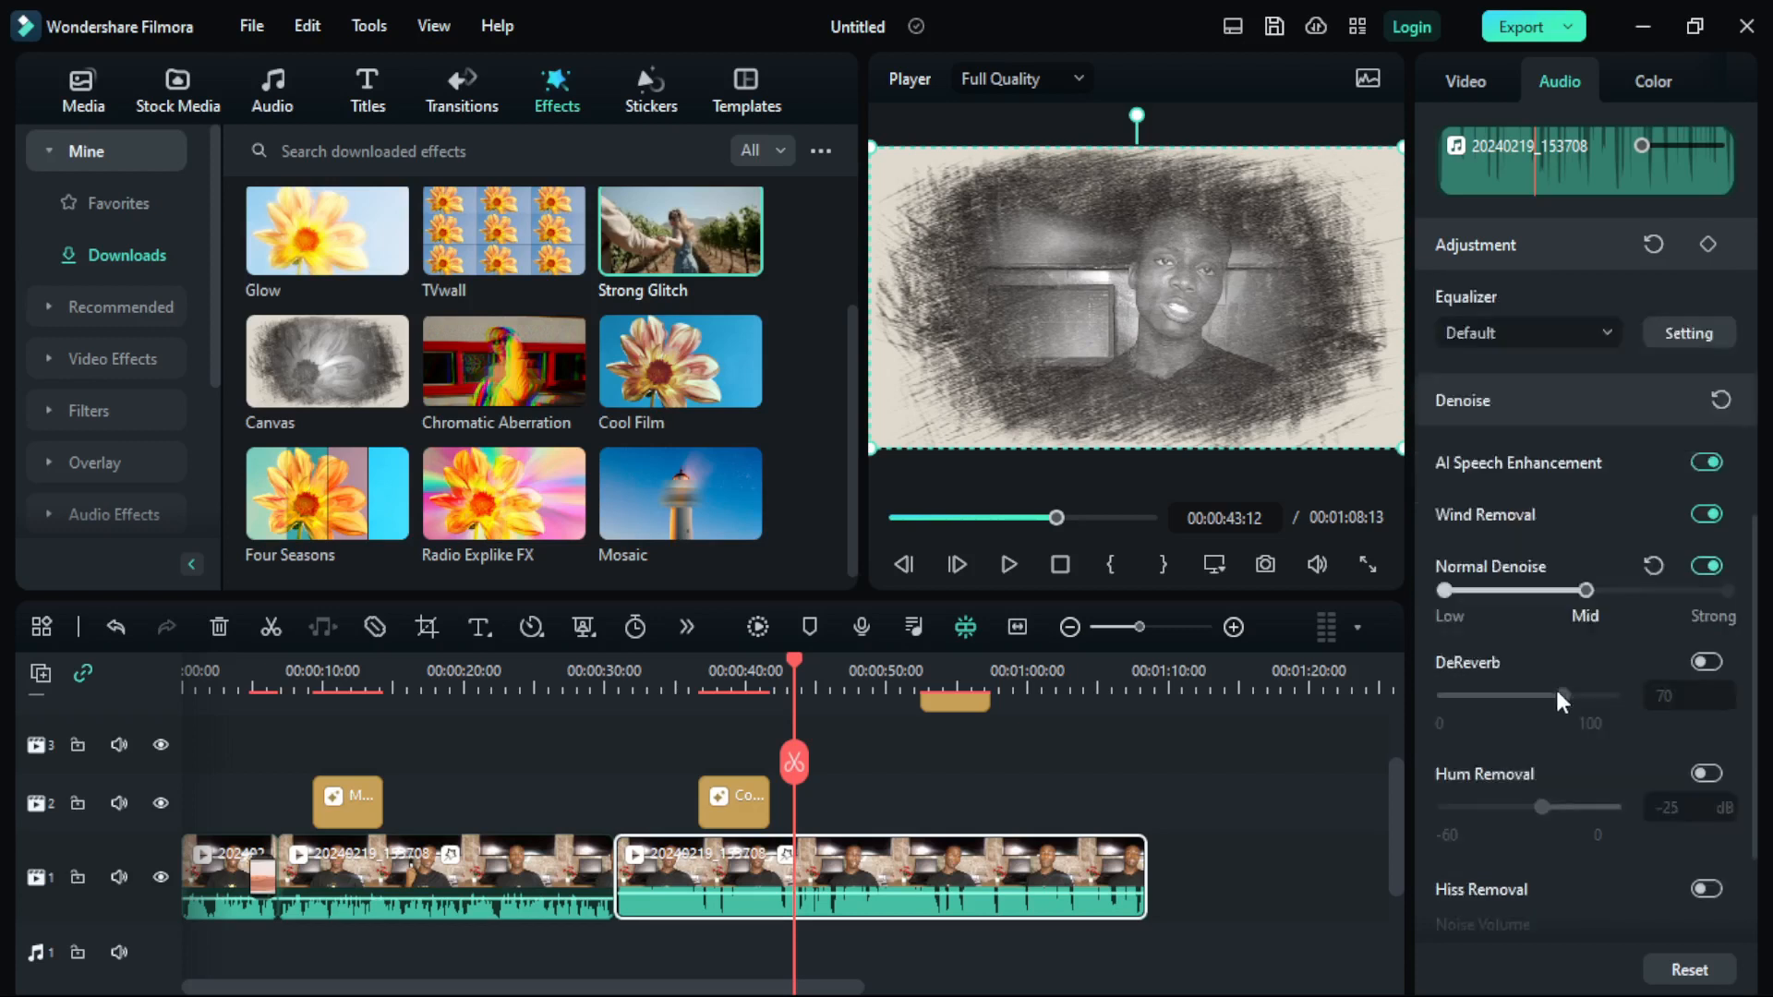
Lower the third clip's audio volume to 5.1 dB
{"action": "scroll", "coordinate": [1554, 685], "scroll_direction": "up", "scroll_amount": 4}
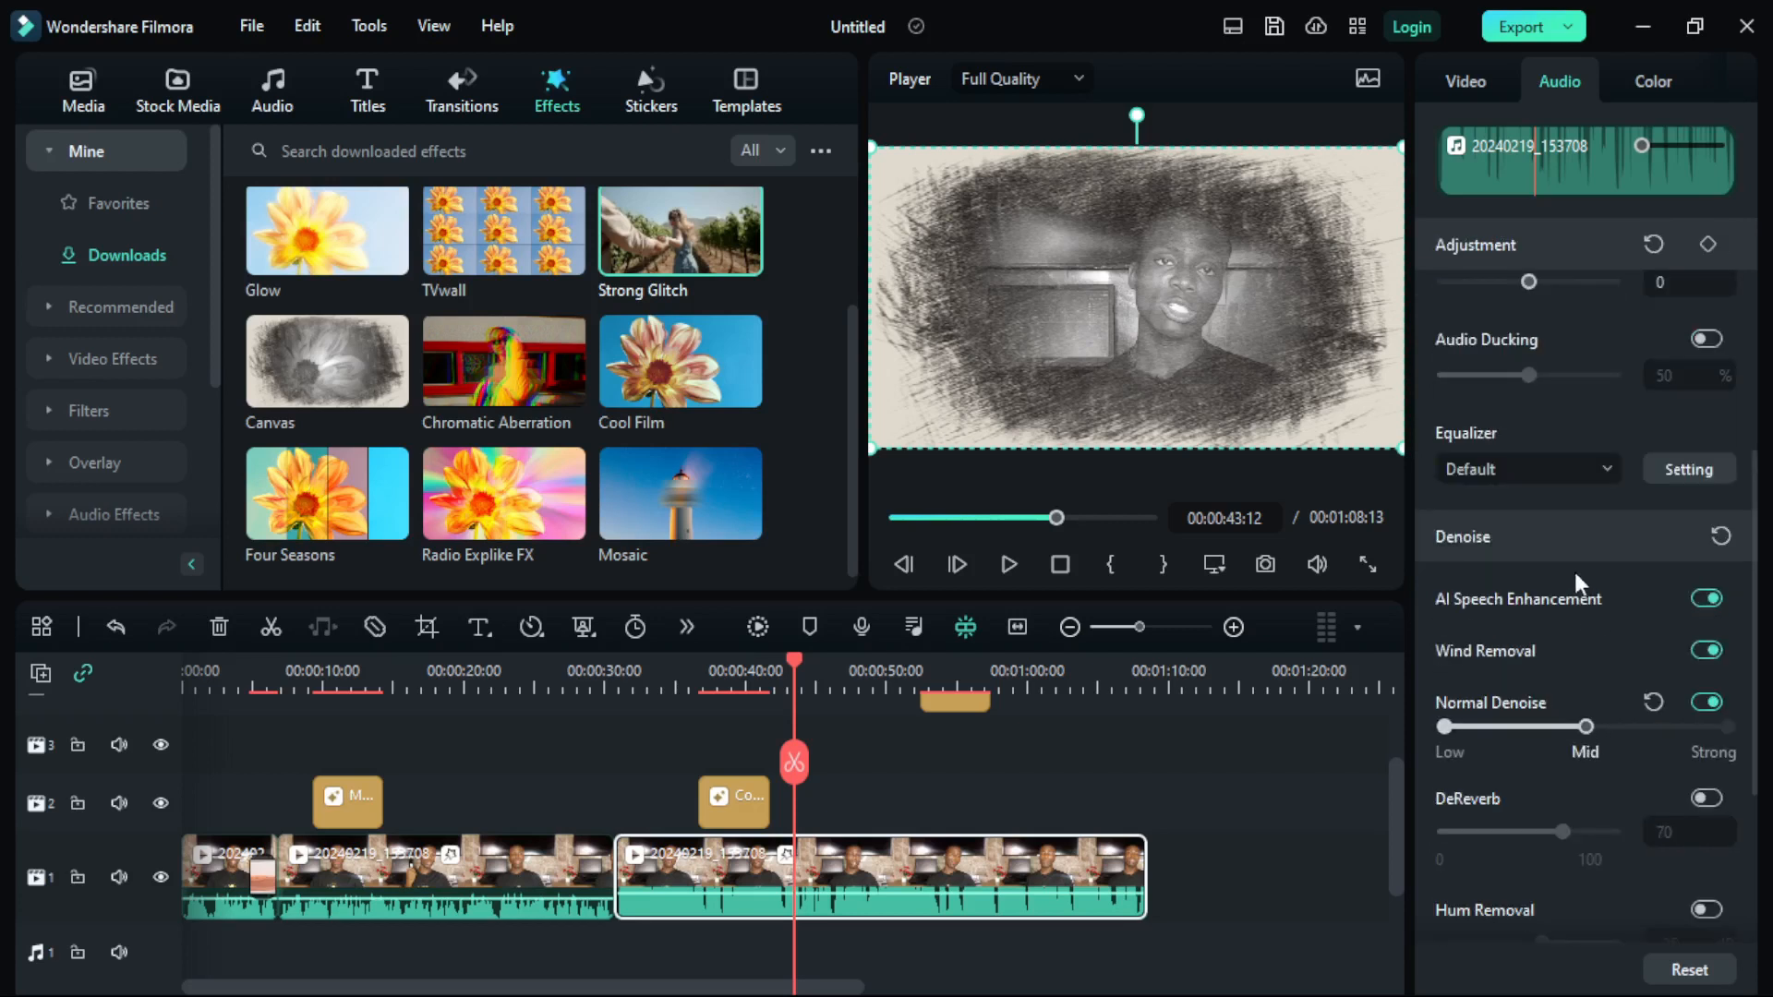
{"action": "scroll", "coordinate": [1576, 526], "scroll_direction": "up", "scroll_amount": 4}
{"action": "scroll", "coordinate": [1577, 492], "scroll_direction": "up", "scroll_amount": 2}
{"action": "mouse_move", "coordinate": [1607, 392]}
{"action": "left_mouse_down"}
{"action": "mouse_move", "coordinate": [1582, 400]}
{"action": "mouse_move", "coordinate": [1599, 395]}
{"action": "left_mouse_up"}
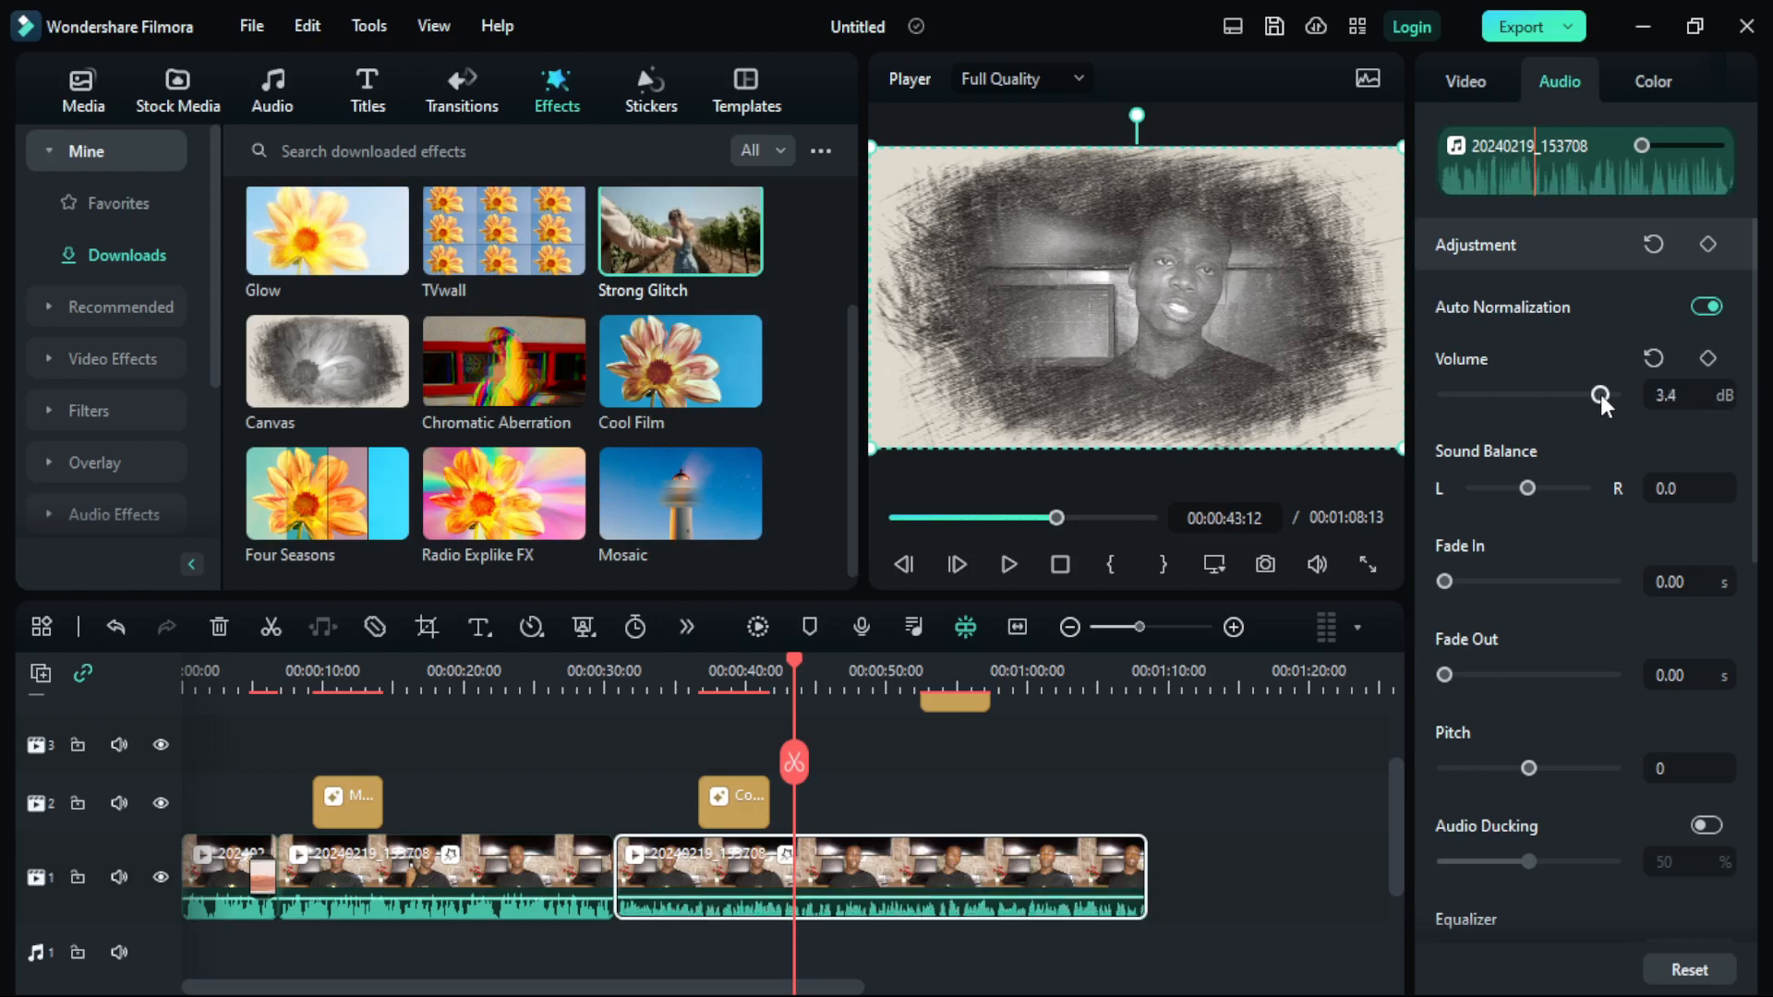
{"action": "left_click_drag", "start_coordinate": [1600, 395], "coordinate": [1602, 395]}
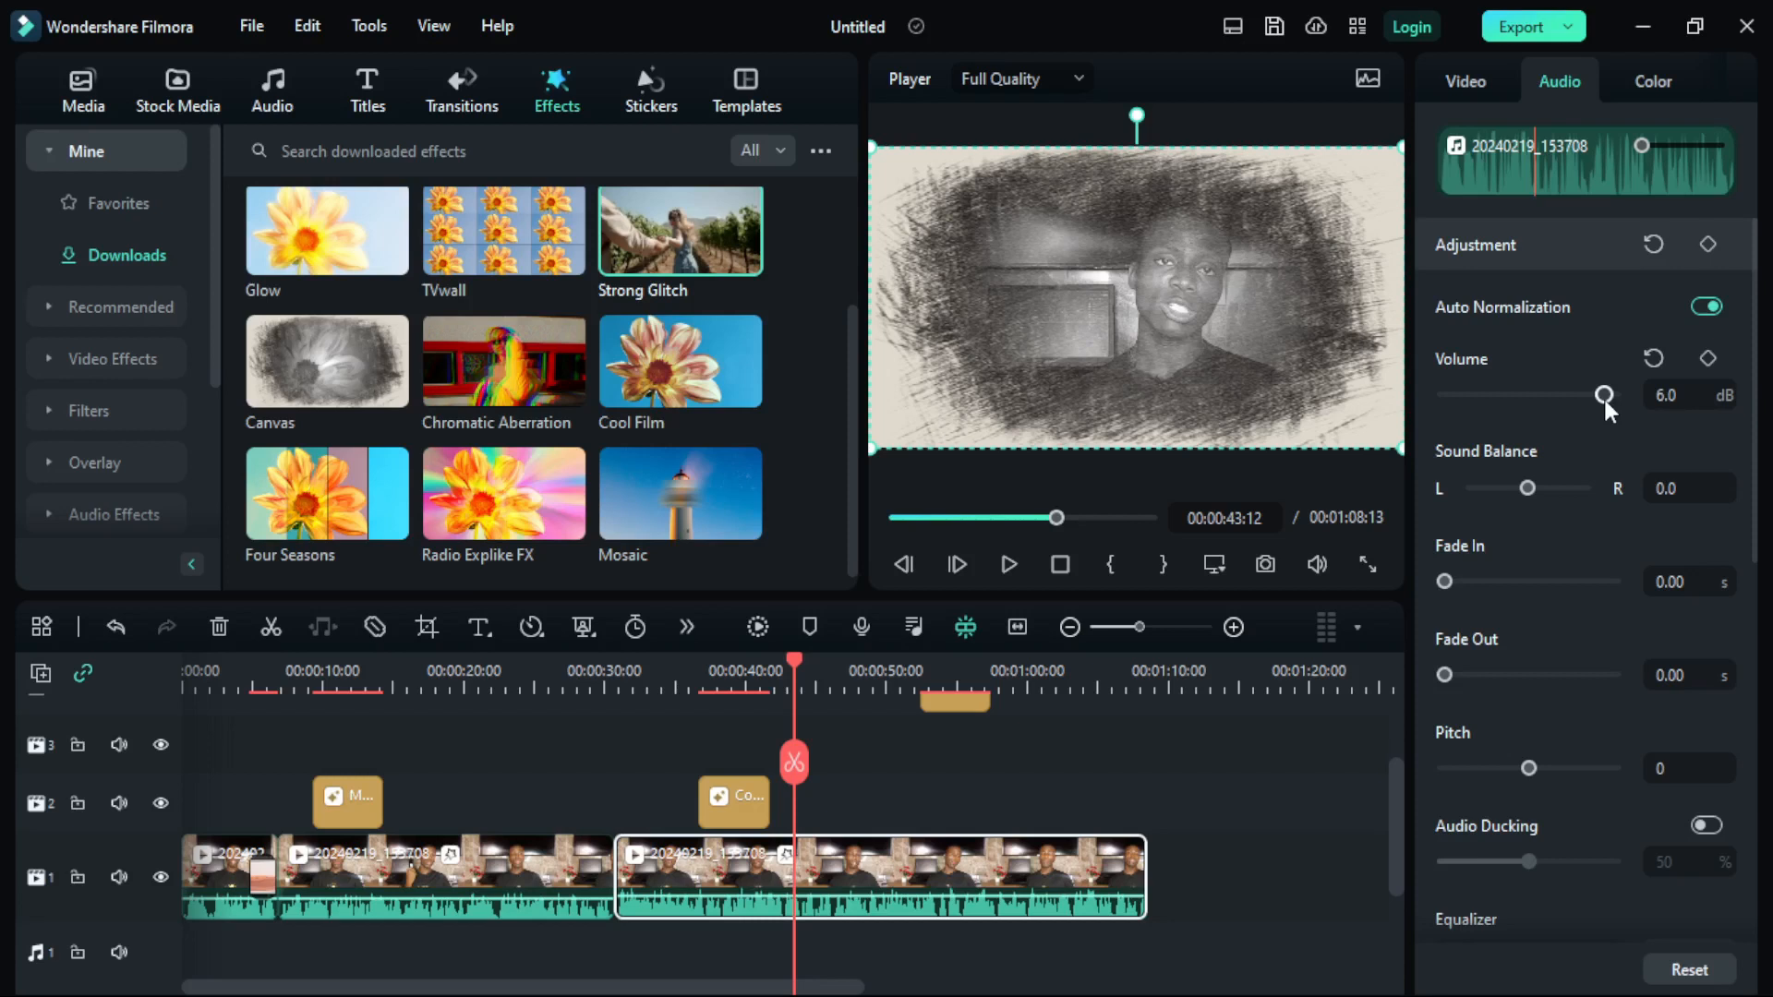
{"action": "left_click_drag", "start_coordinate": [1604, 396], "coordinate": [1601, 395]}
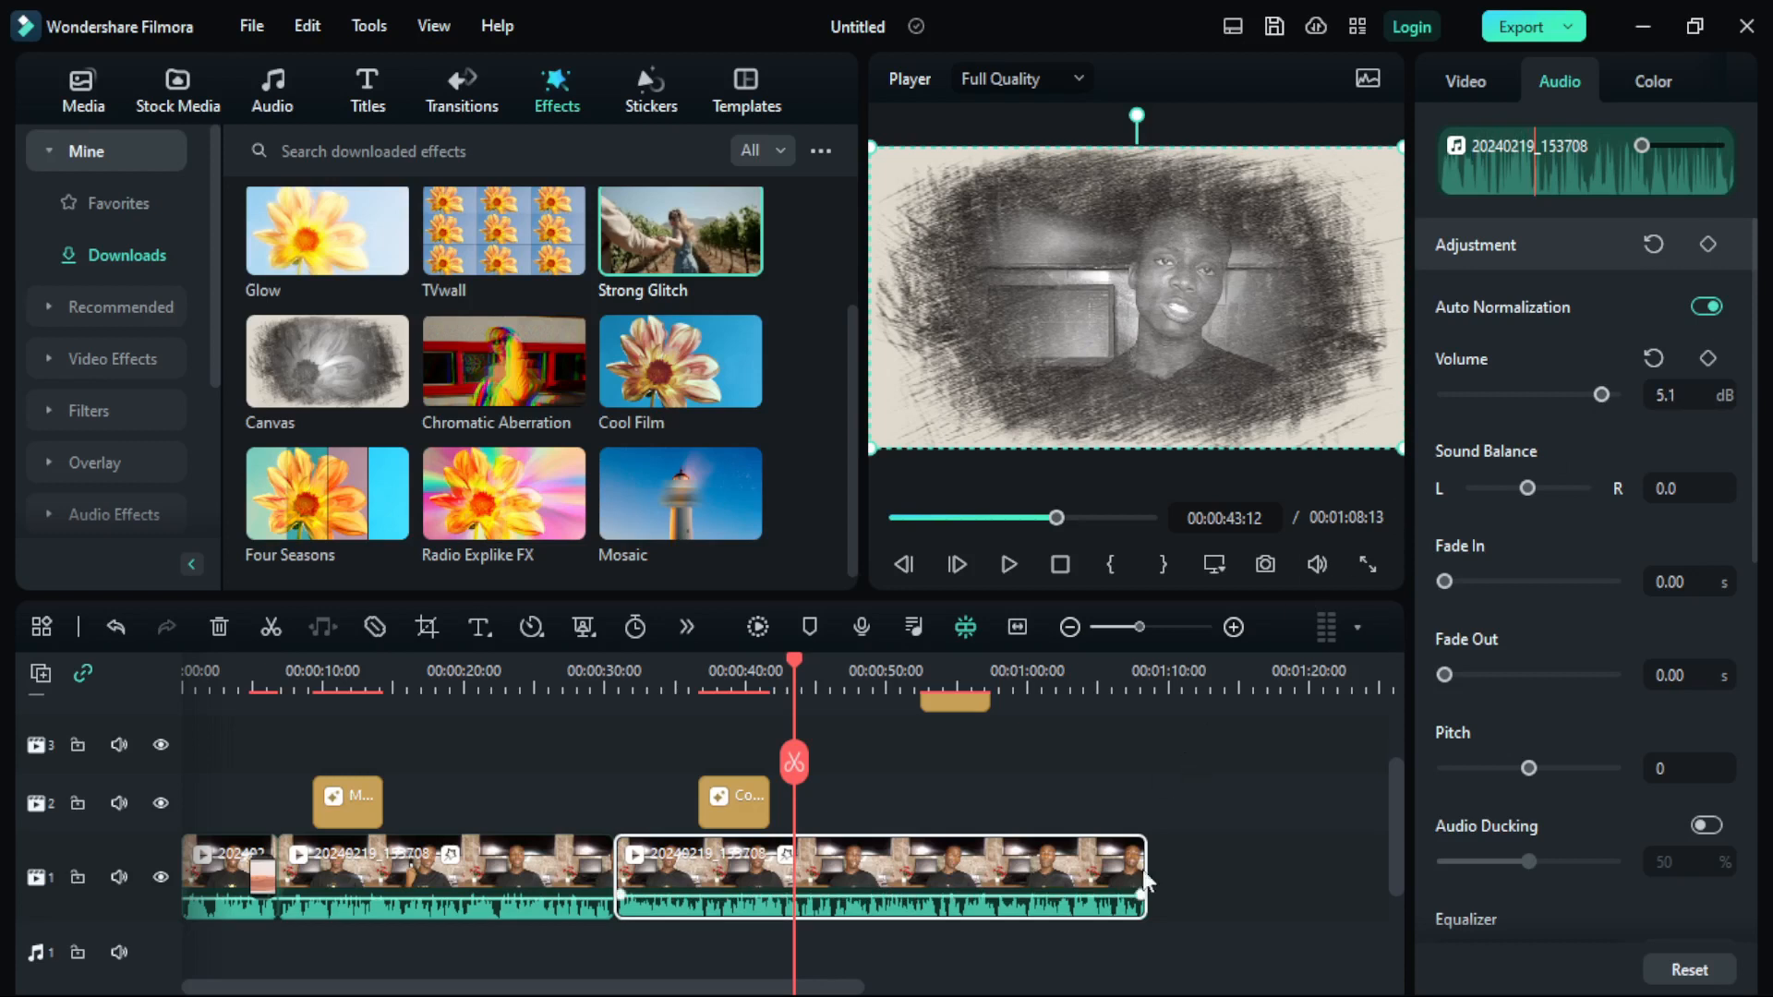
Raise the third clip's volume line on the timeline waveform to 12 dB and lower it to -45.6 dB
{"action": "scroll", "coordinate": [1597, 621], "scroll_direction": "down", "scroll_amount": 10}
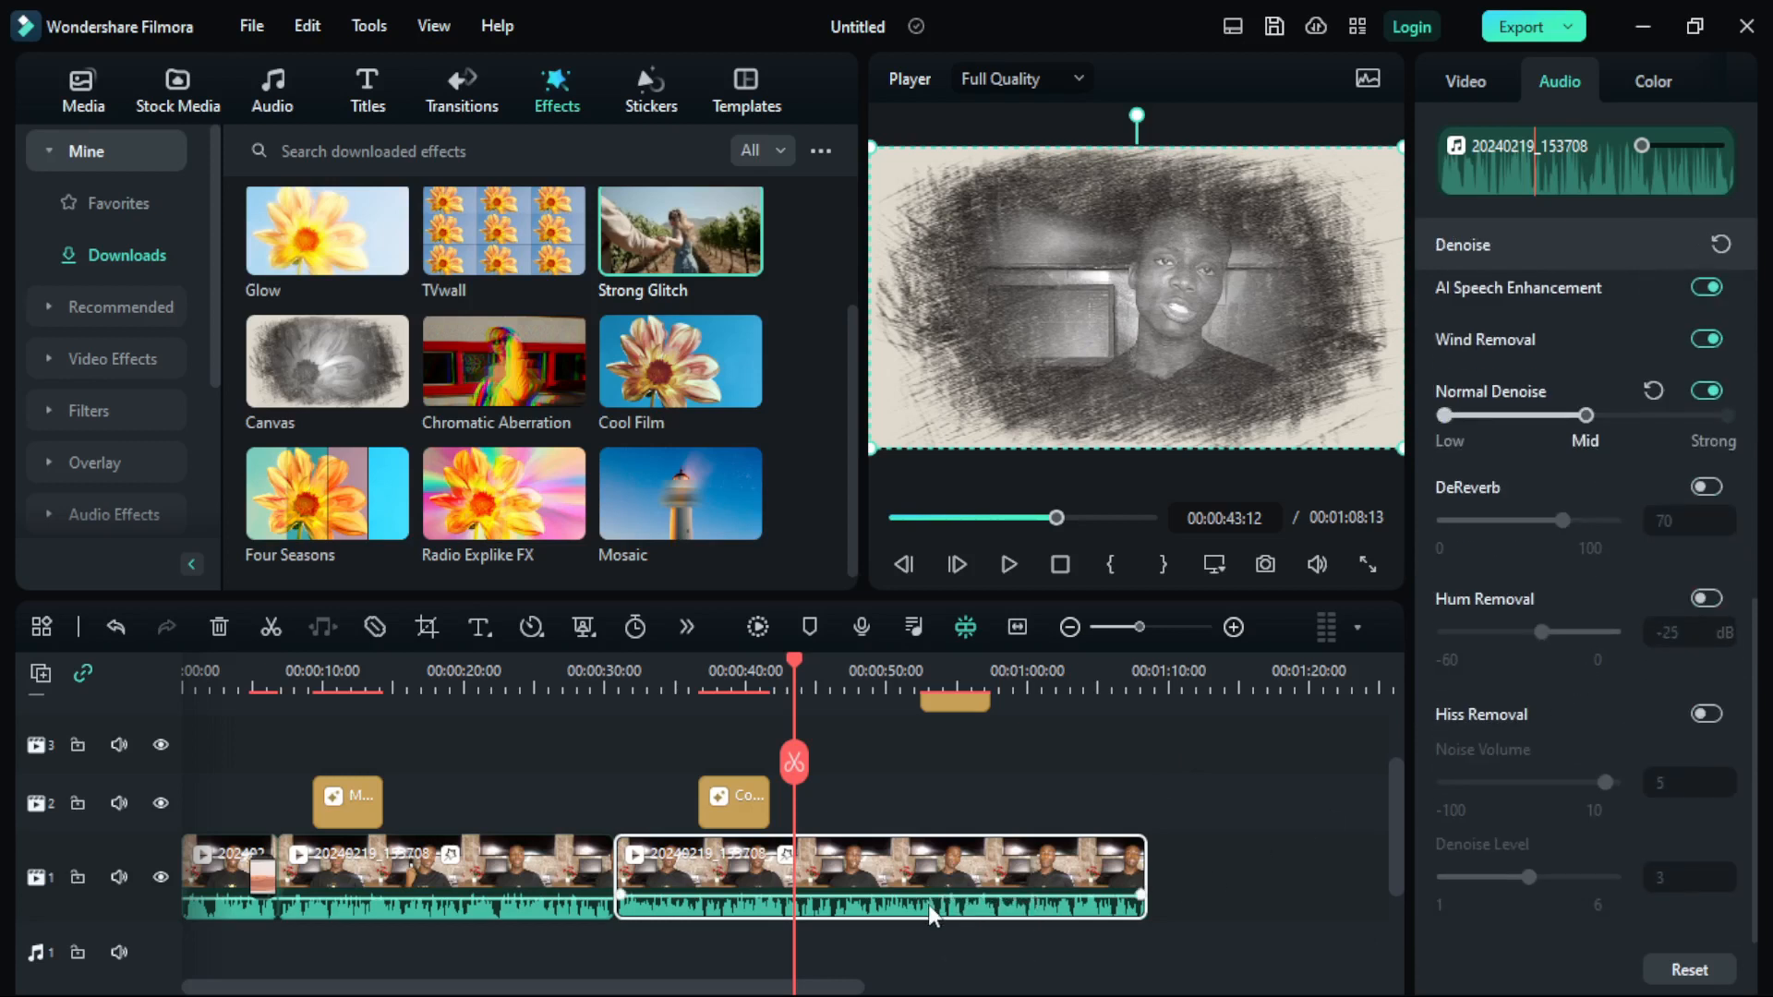
{"action": "left_click_drag", "start_coordinate": [930, 914], "coordinate": [965, 767]}
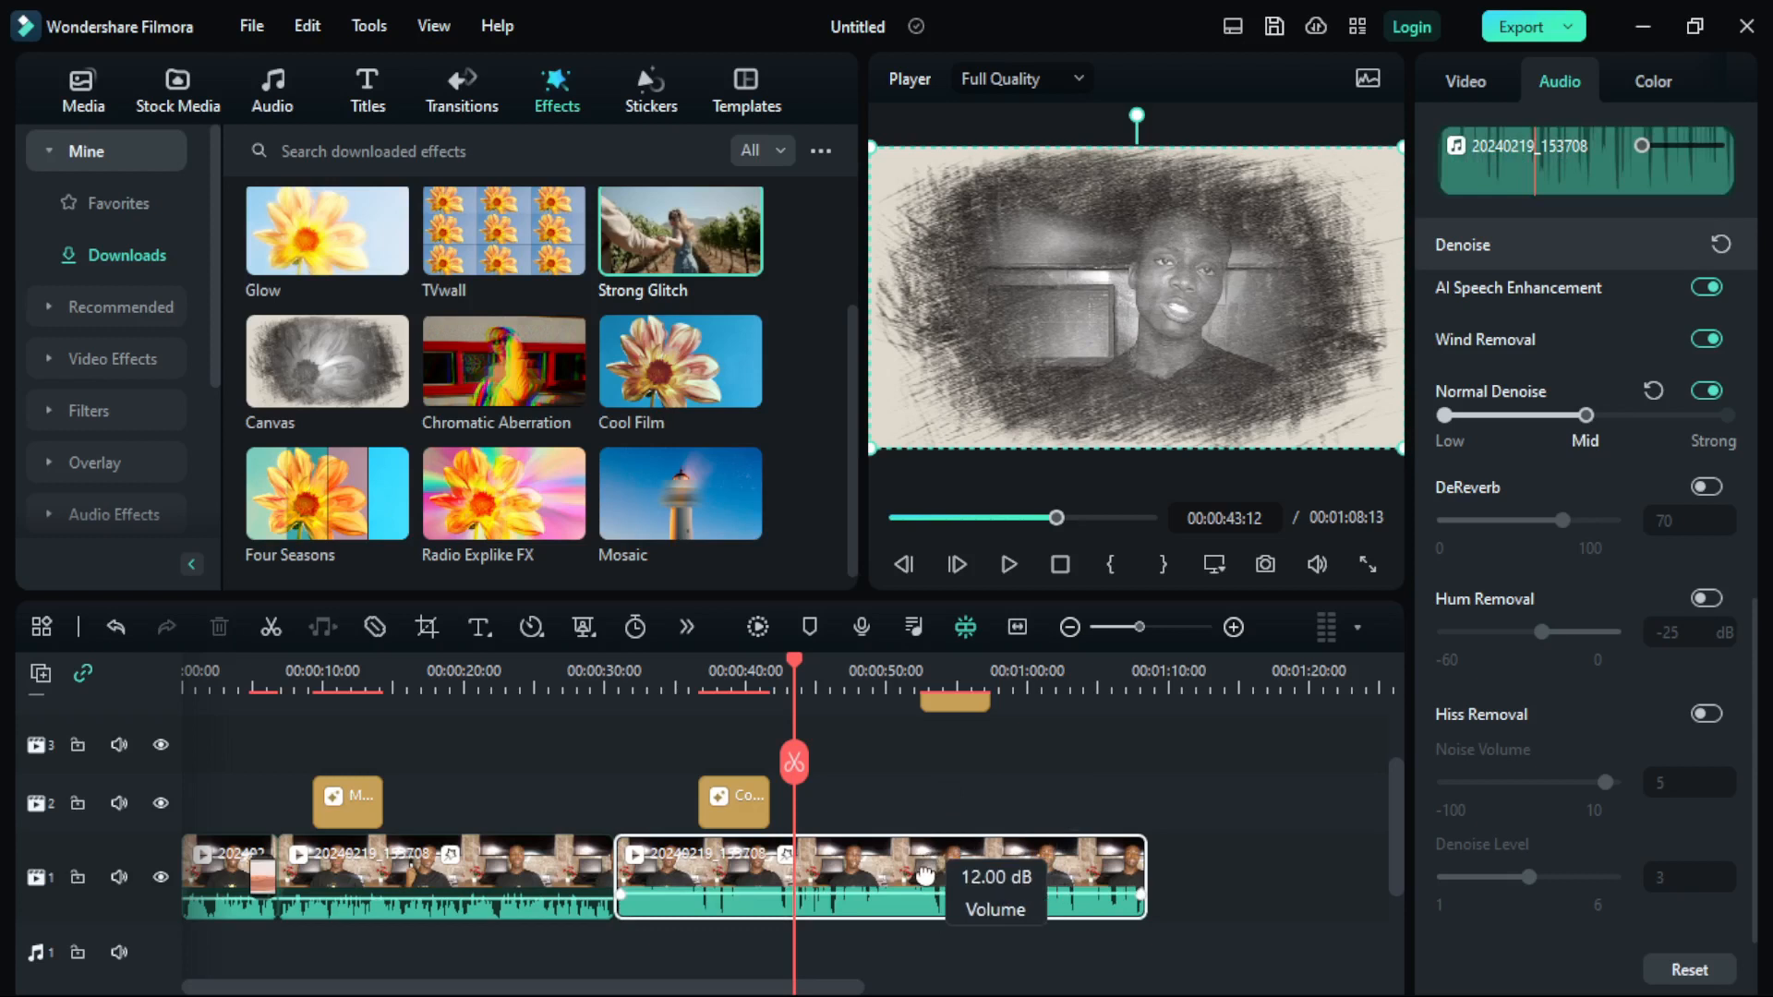
{"action": "left_click_drag", "start_coordinate": [921, 894], "coordinate": [932, 960]}
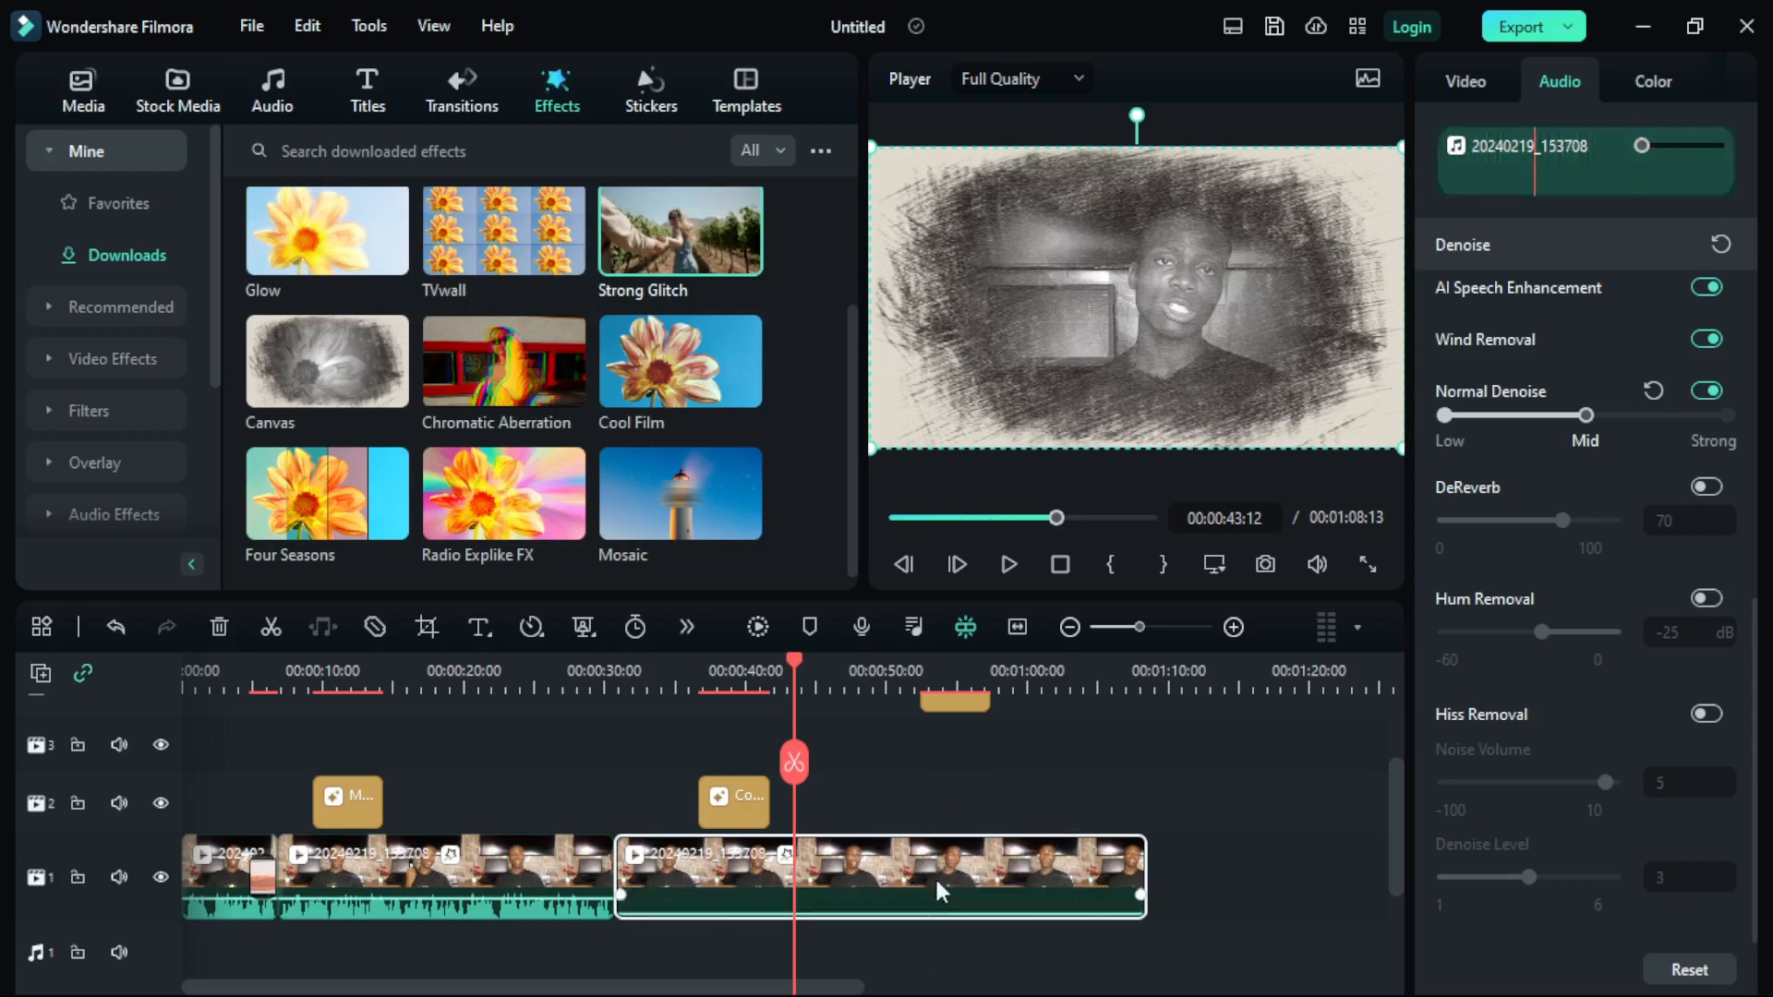
Set the third clip's audio volume to 5.1 dB and shift its sound balance to 48.2 on the right
{"action": "scroll", "coordinate": [1525, 539], "scroll_direction": "up", "scroll_amount": 10}
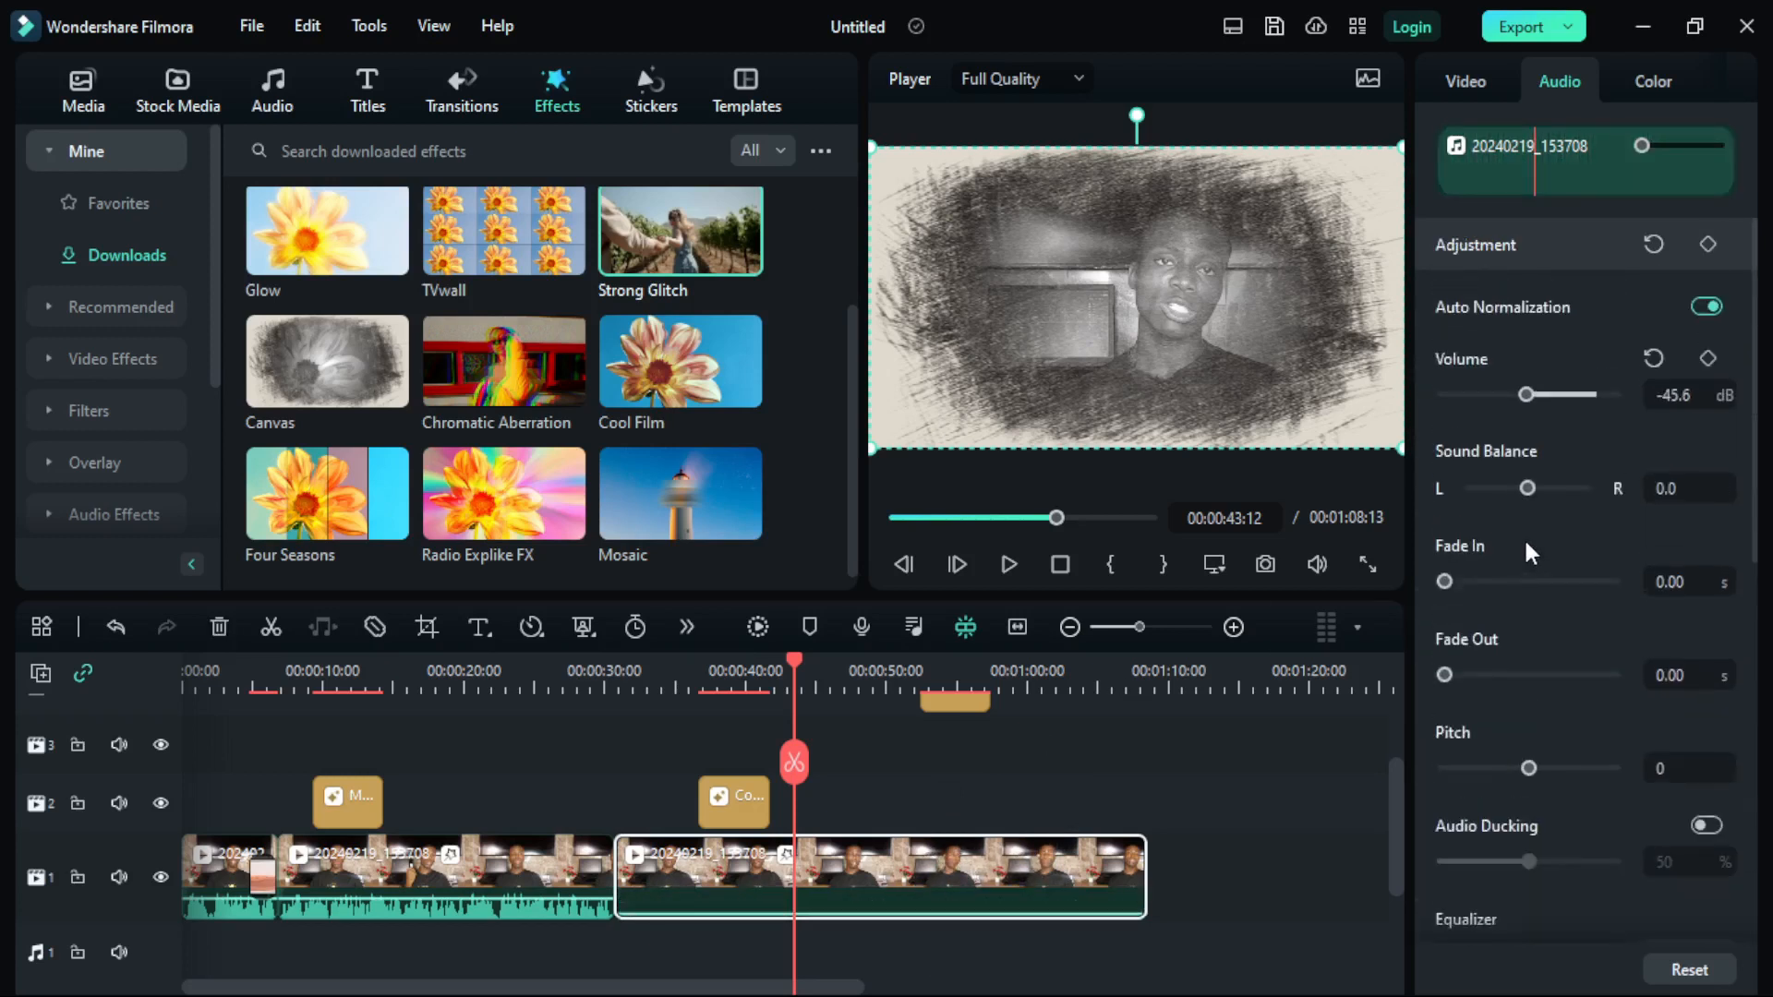
{"action": "left_click_drag", "start_coordinate": [1527, 490], "coordinate": [1602, 393]}
{"action": "mouse_move", "coordinate": [1536, 488]}
{"action": "left_mouse_down"}
{"action": "mouse_move", "coordinate": [1469, 497]}
{"action": "mouse_move", "coordinate": [1574, 498]}
{"action": "mouse_move", "coordinate": [1555, 494]}
{"action": "left_mouse_up"}
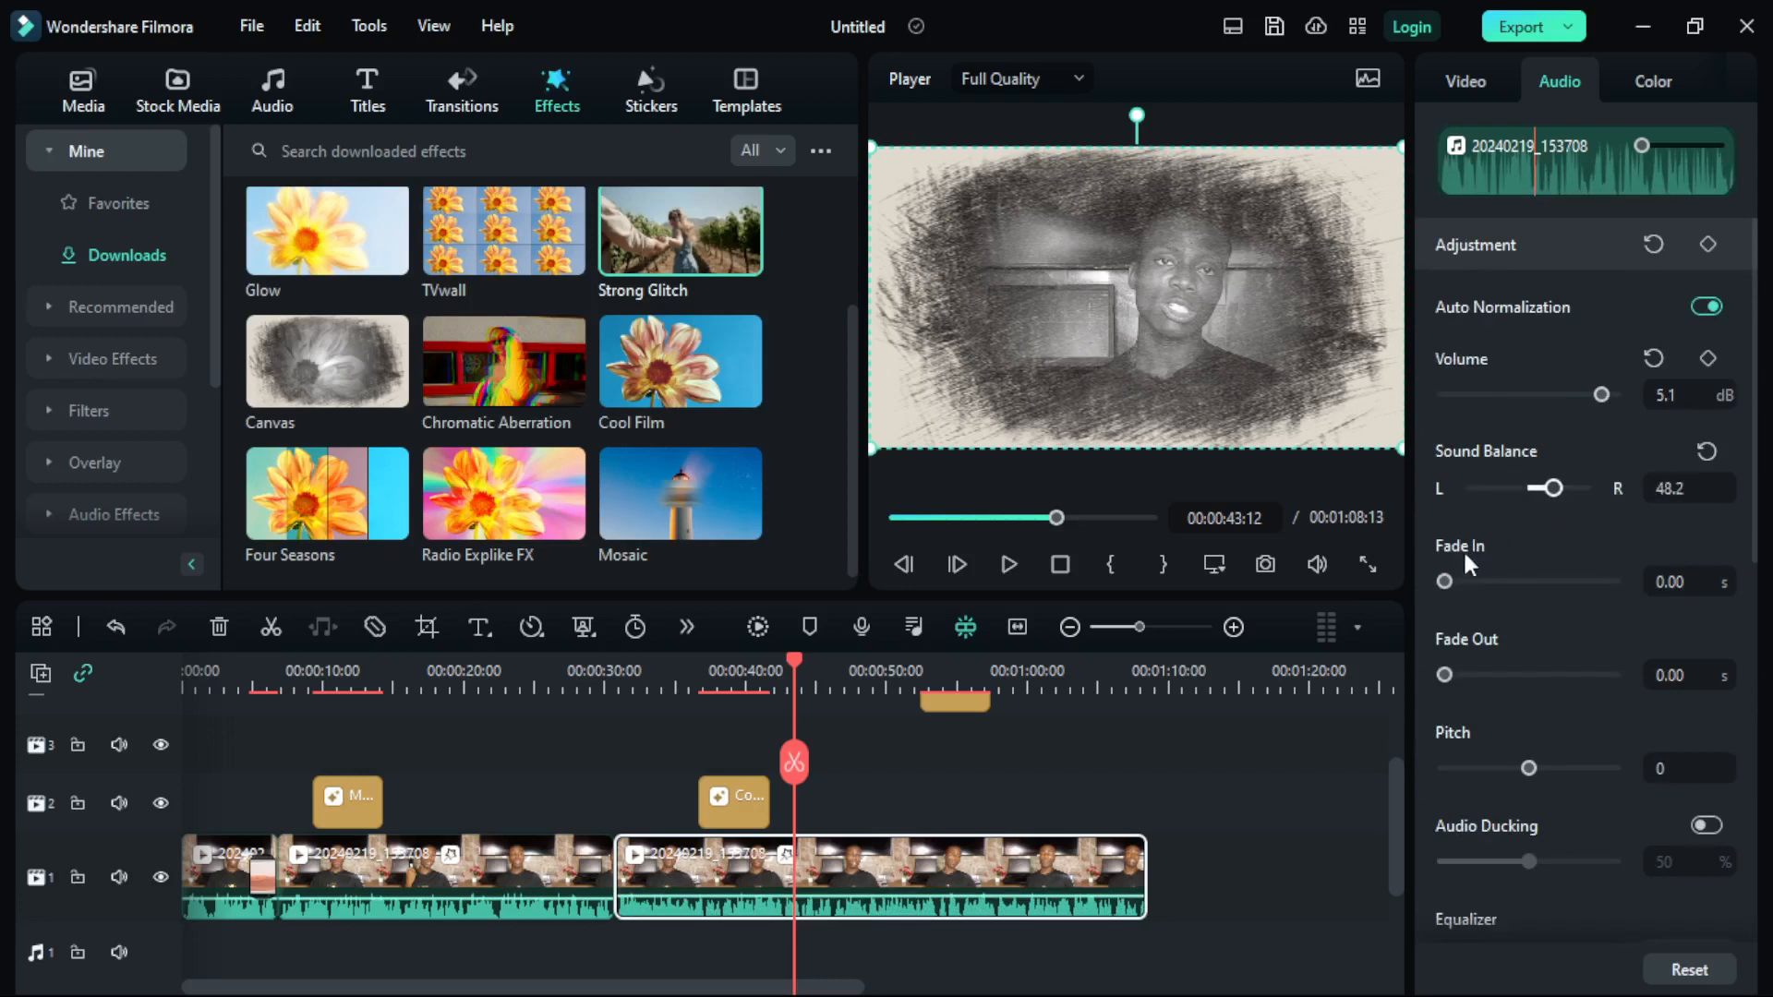
Try the third clip's Normal Denoise at the Strong level and return it to Mid
{"action": "scroll", "coordinate": [1443, 753], "scroll_direction": "down", "scroll_amount": 6}
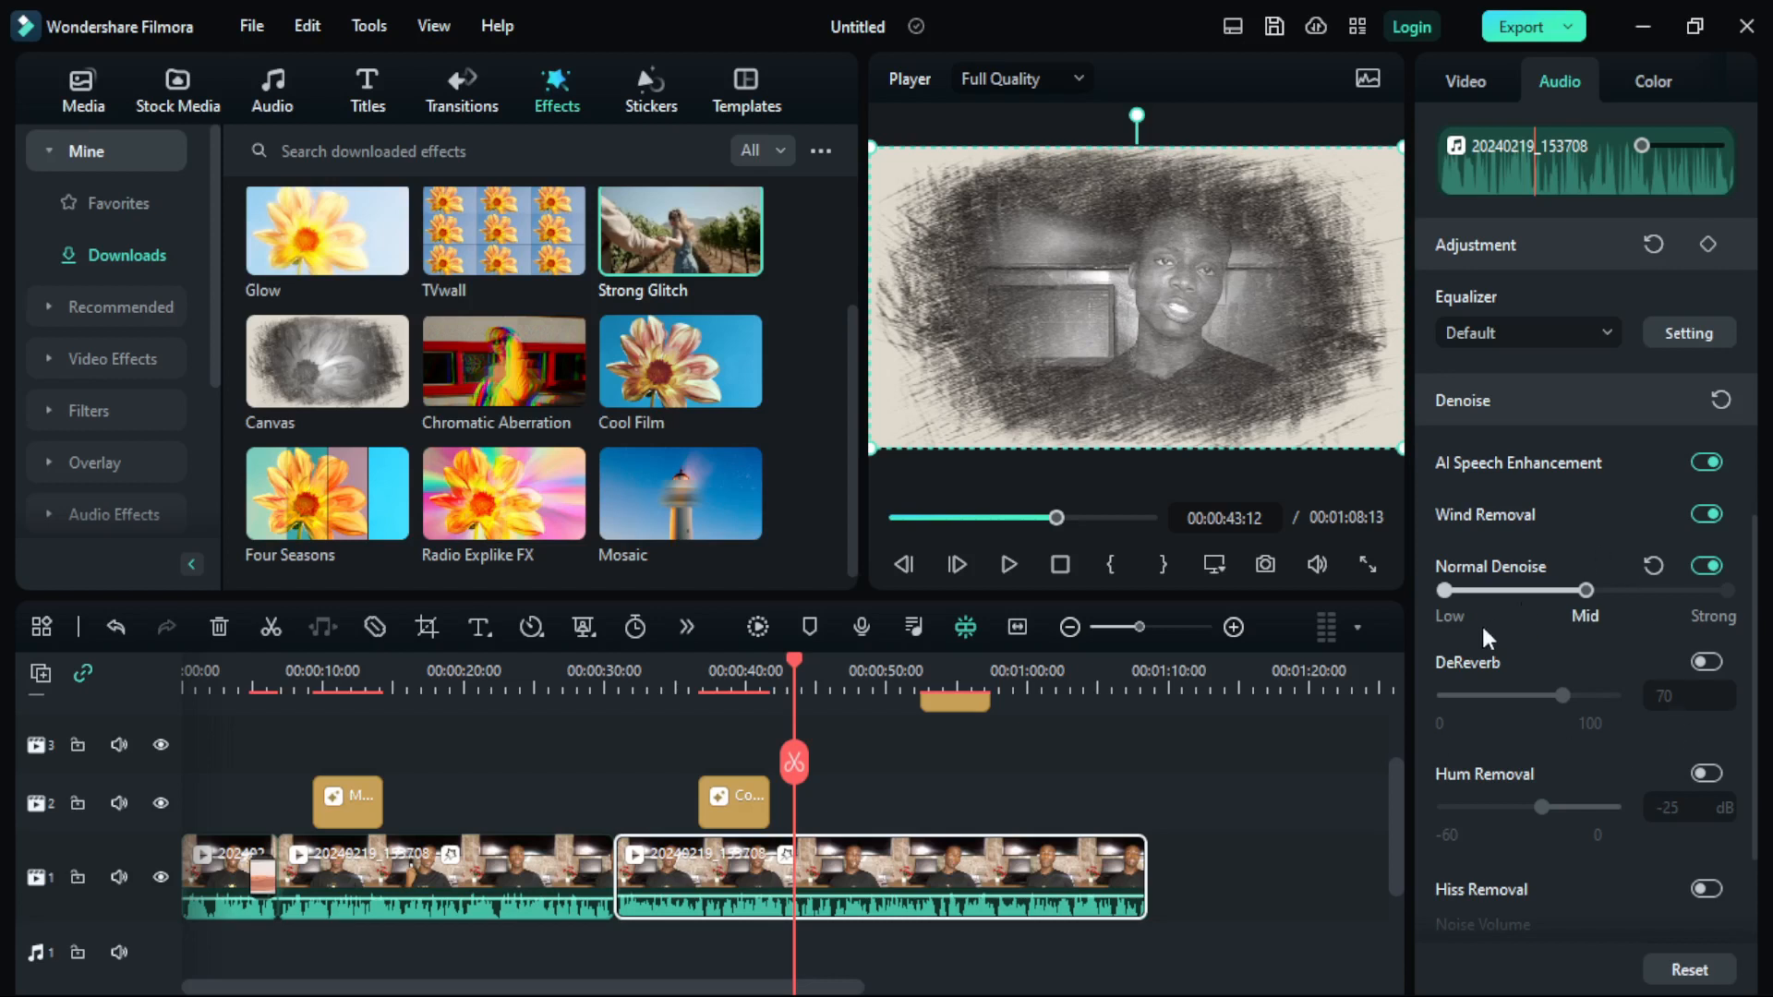
{"action": "left_click", "coordinate": [1455, 589]}
{"action": "left_click_drag", "start_coordinate": [1445, 591], "coordinate": [1727, 592]}
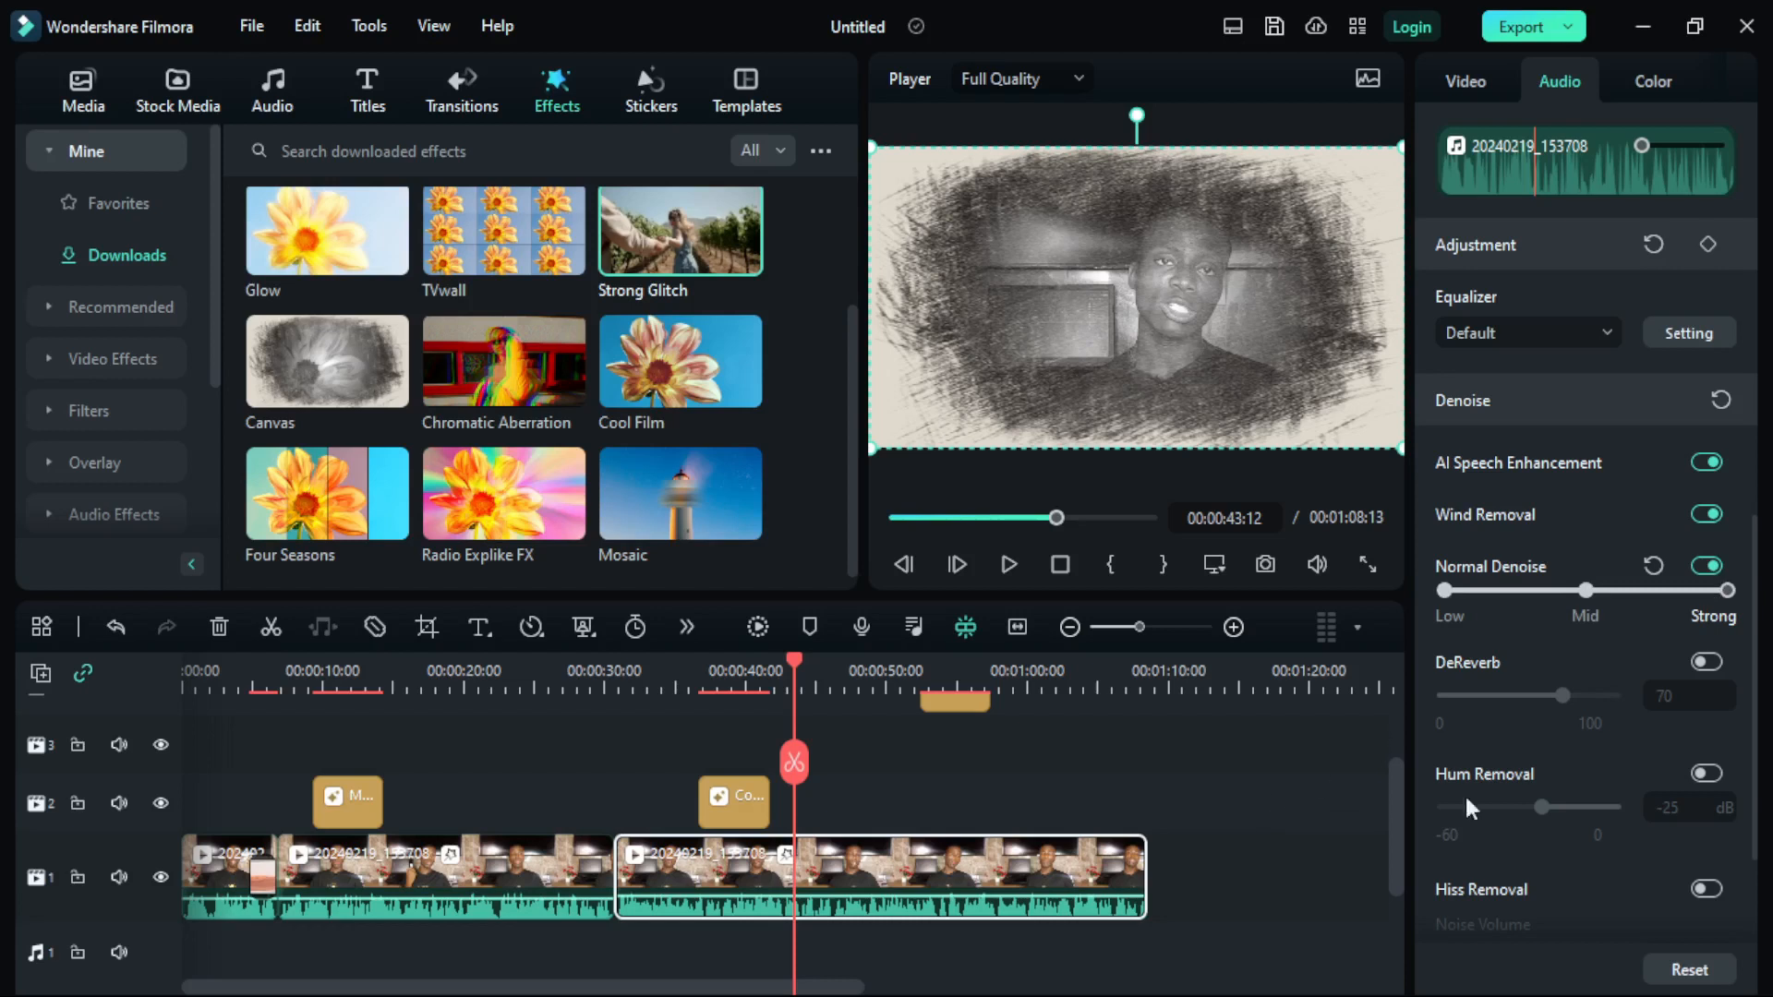
{"action": "left_click_drag", "start_coordinate": [1724, 591], "coordinate": [1604, 622]}
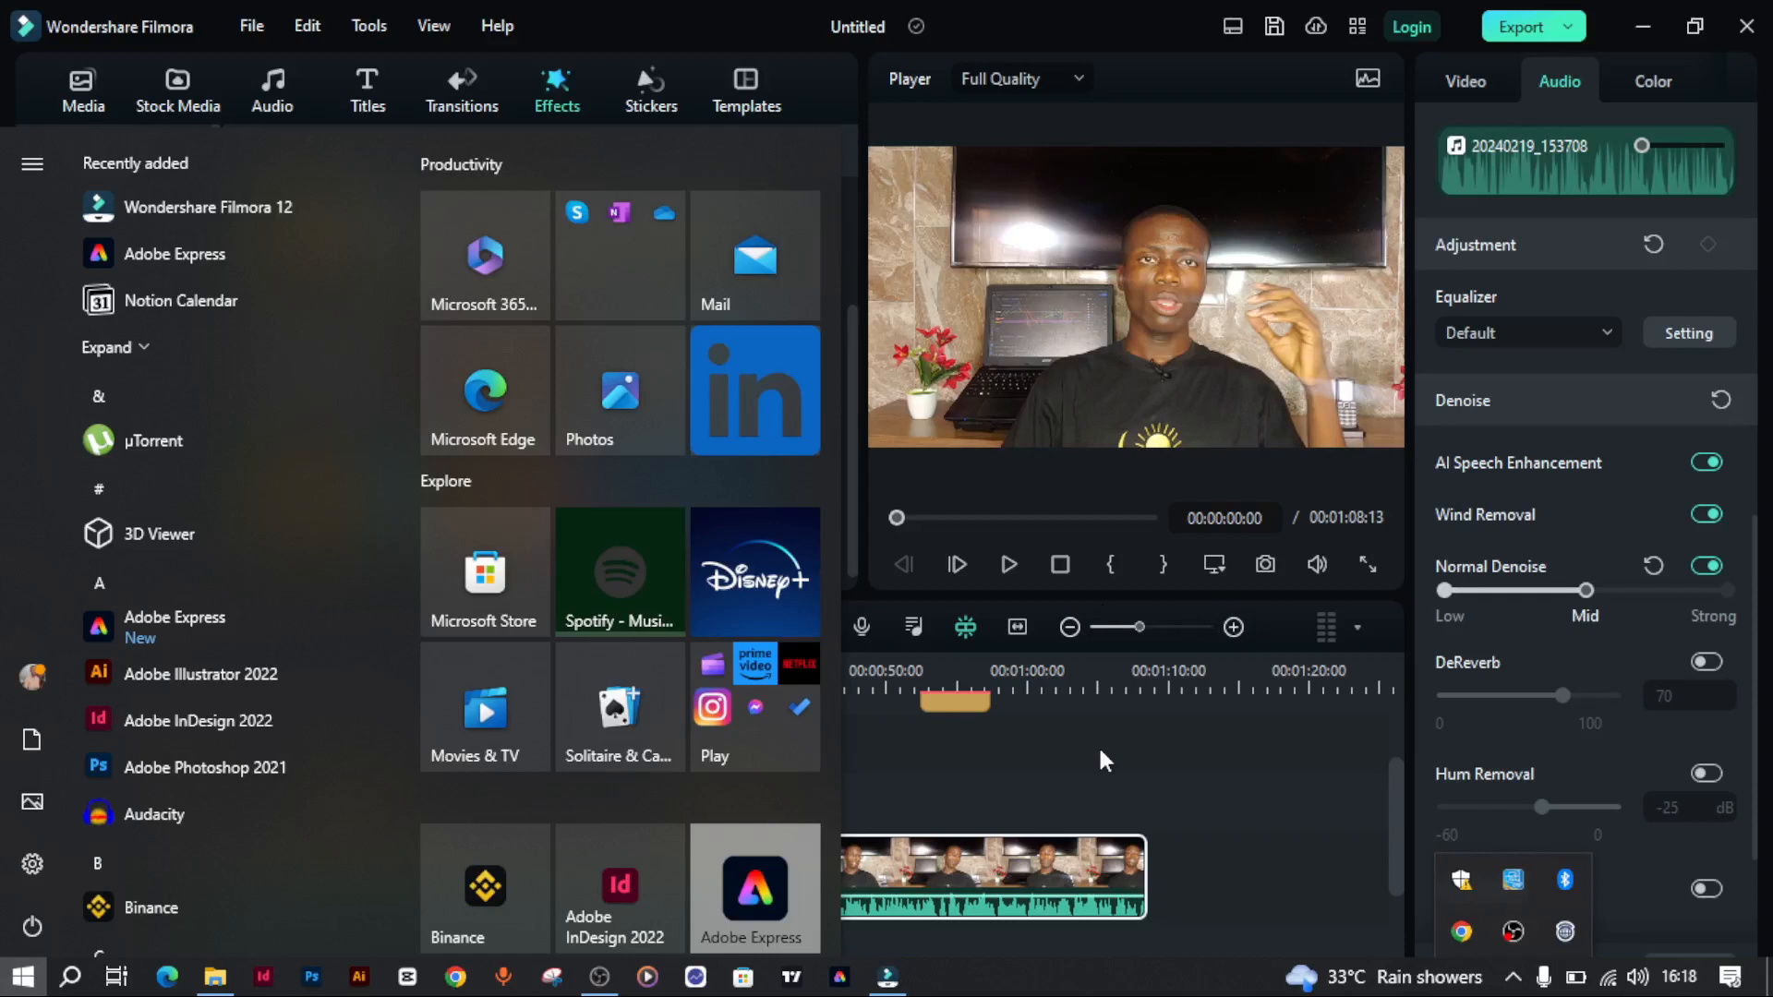
Set the first timeline clip's white balance to temperature -27.7 and tint 18.5
{"action": "left_click", "coordinate": [1099, 744]}
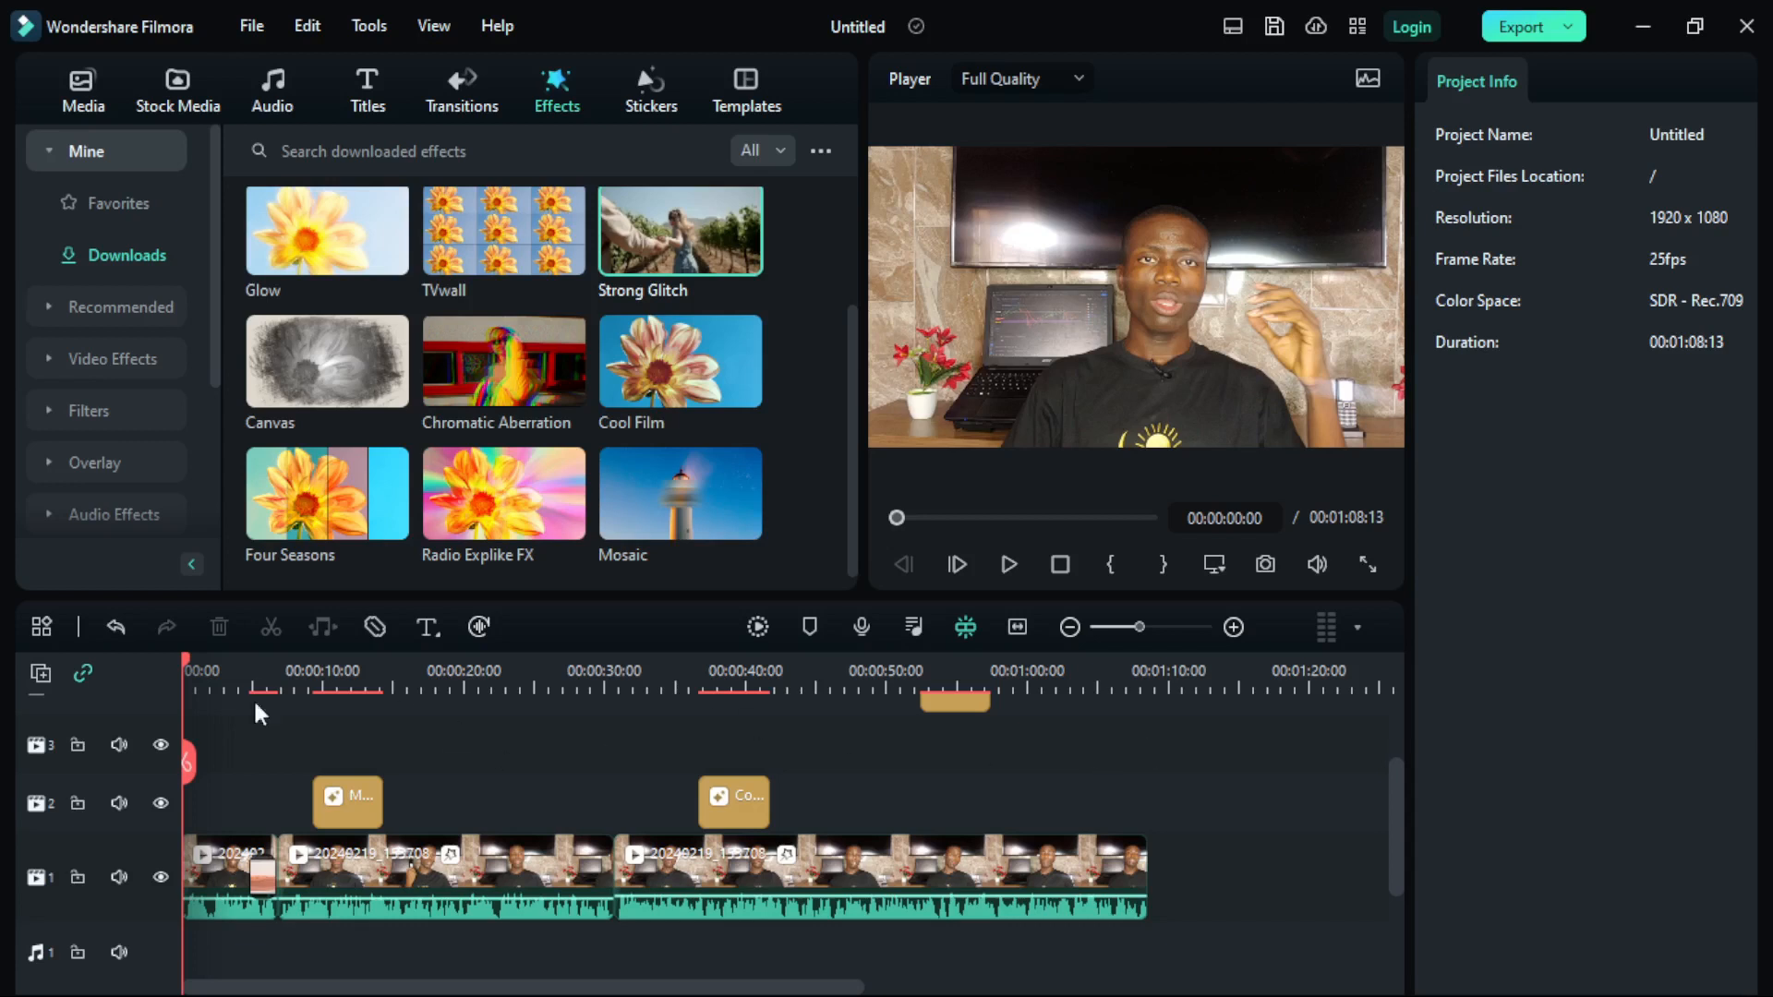
{"action": "left_click", "coordinate": [214, 882]}
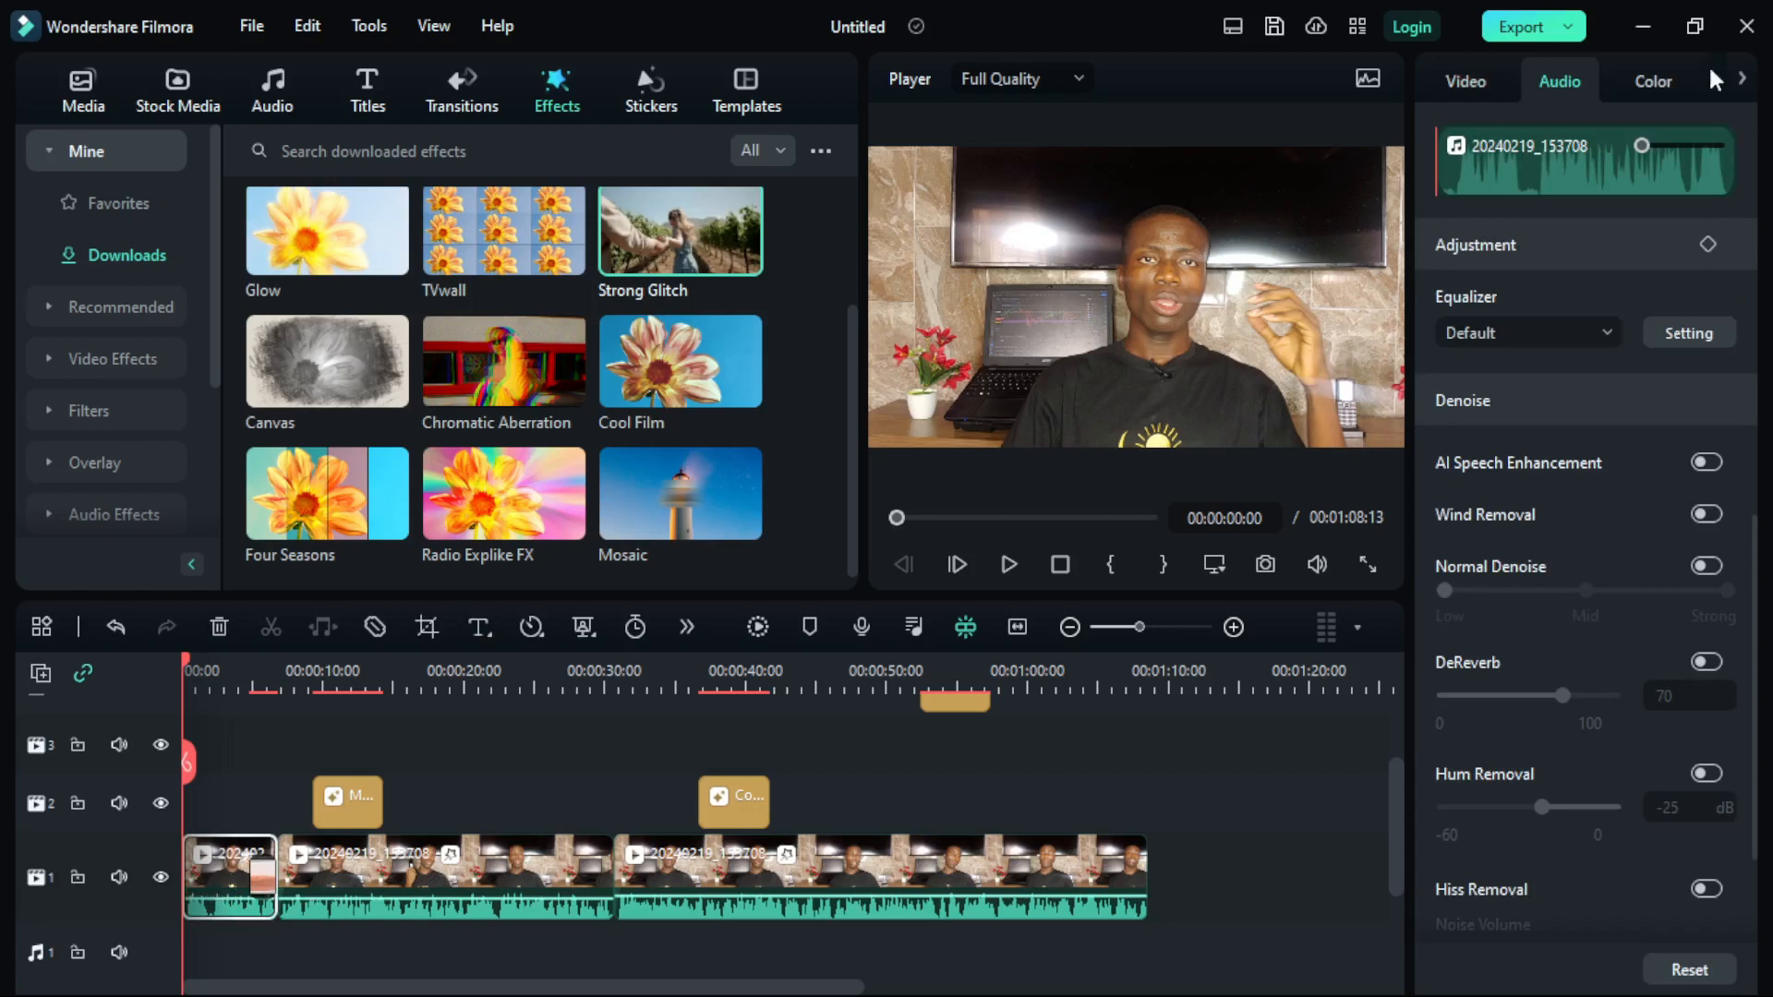
{"action": "left_click", "coordinate": [1641, 80]}
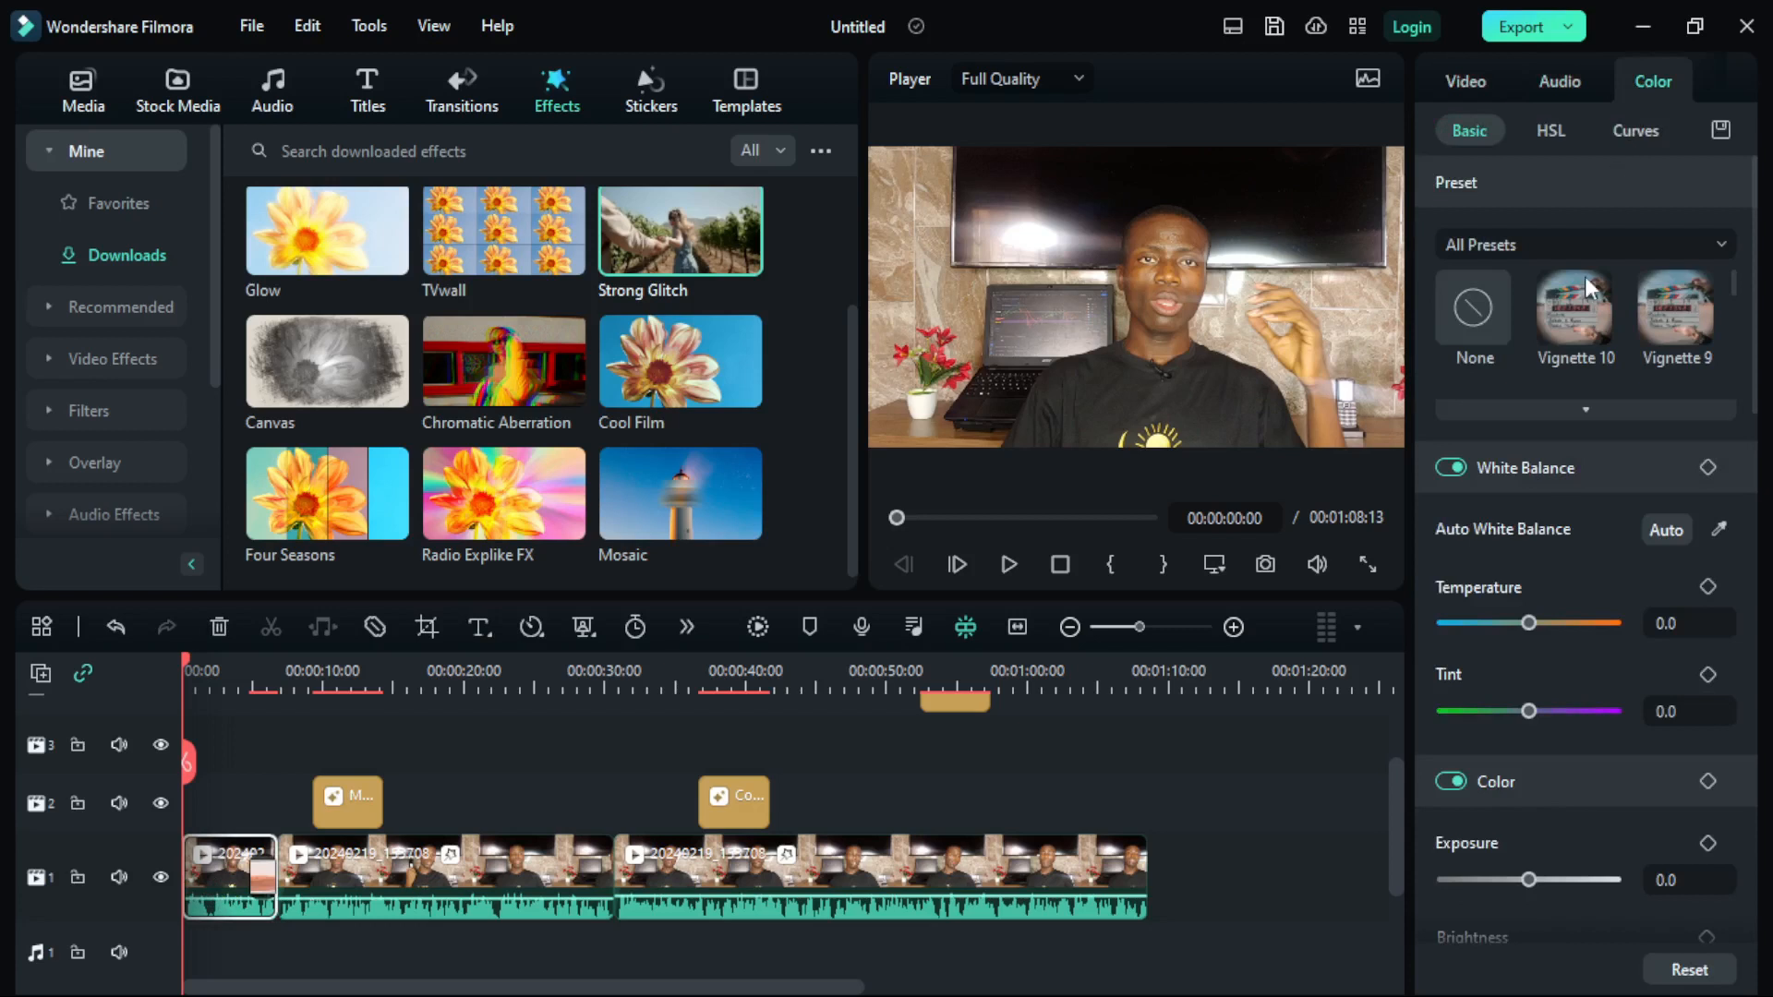
{"action": "scroll", "coordinate": [1580, 360], "scroll_direction": "down", "scroll_amount": 3}
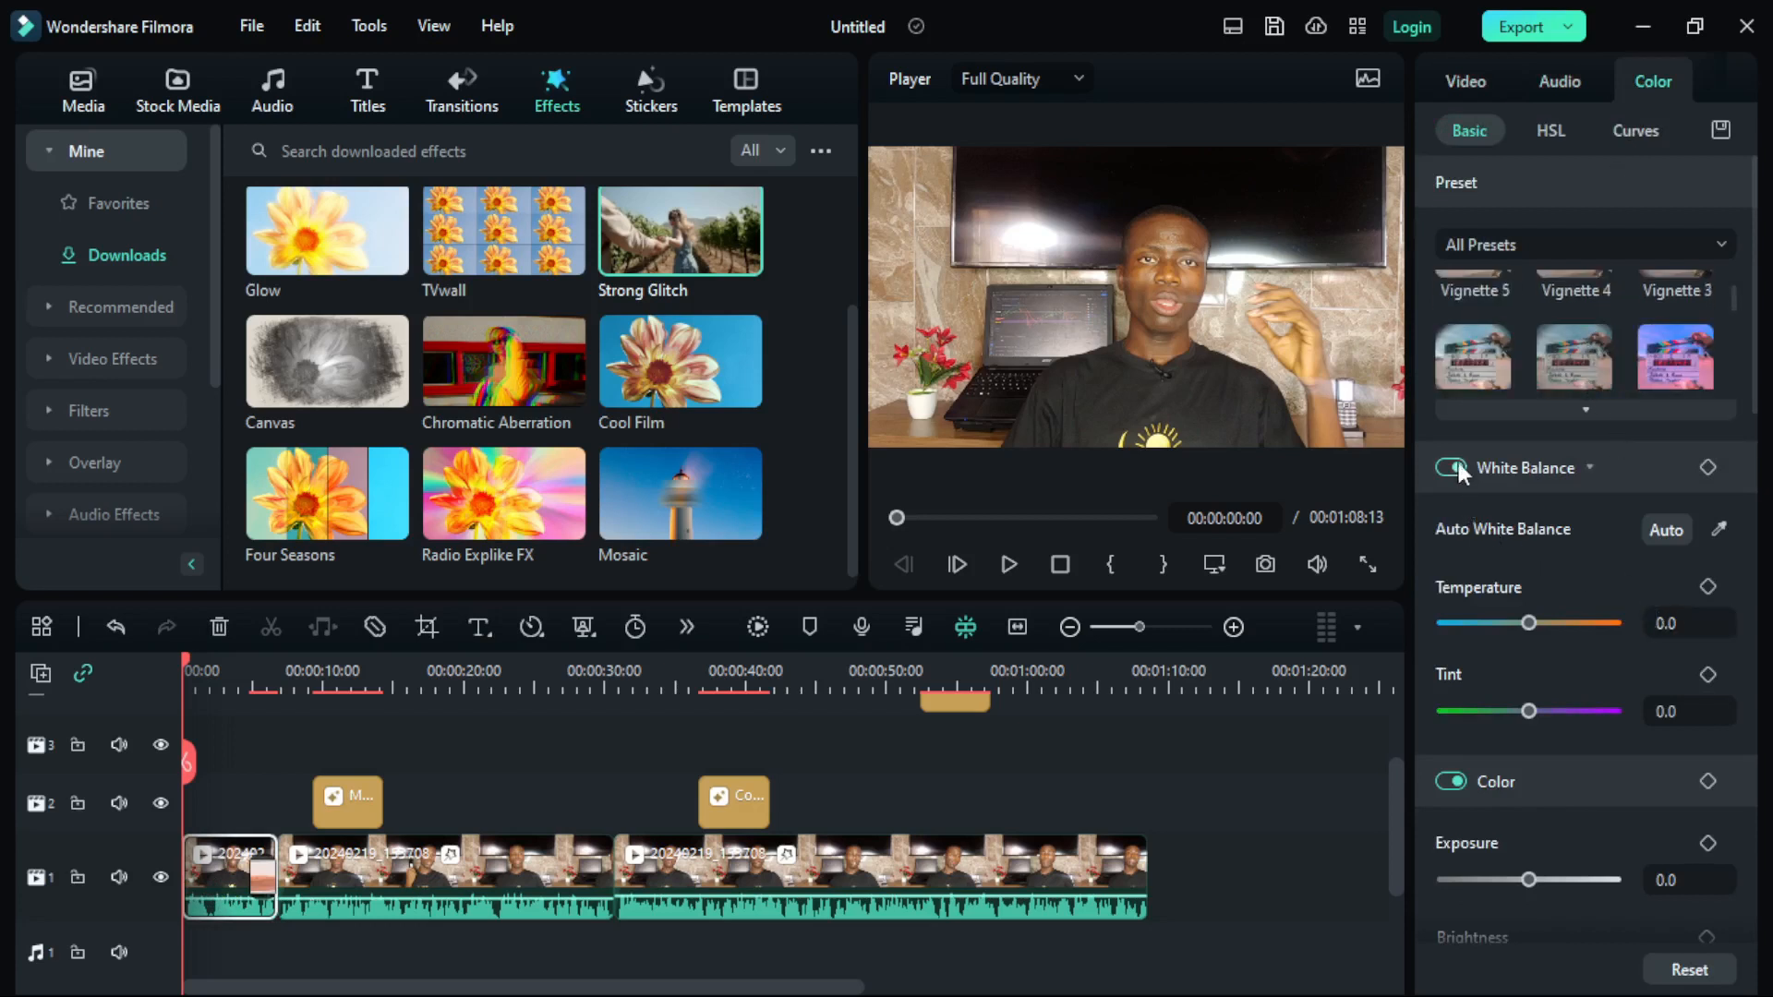
{"action": "left_click_drag", "start_coordinate": [1528, 622], "coordinate": [1505, 591]}
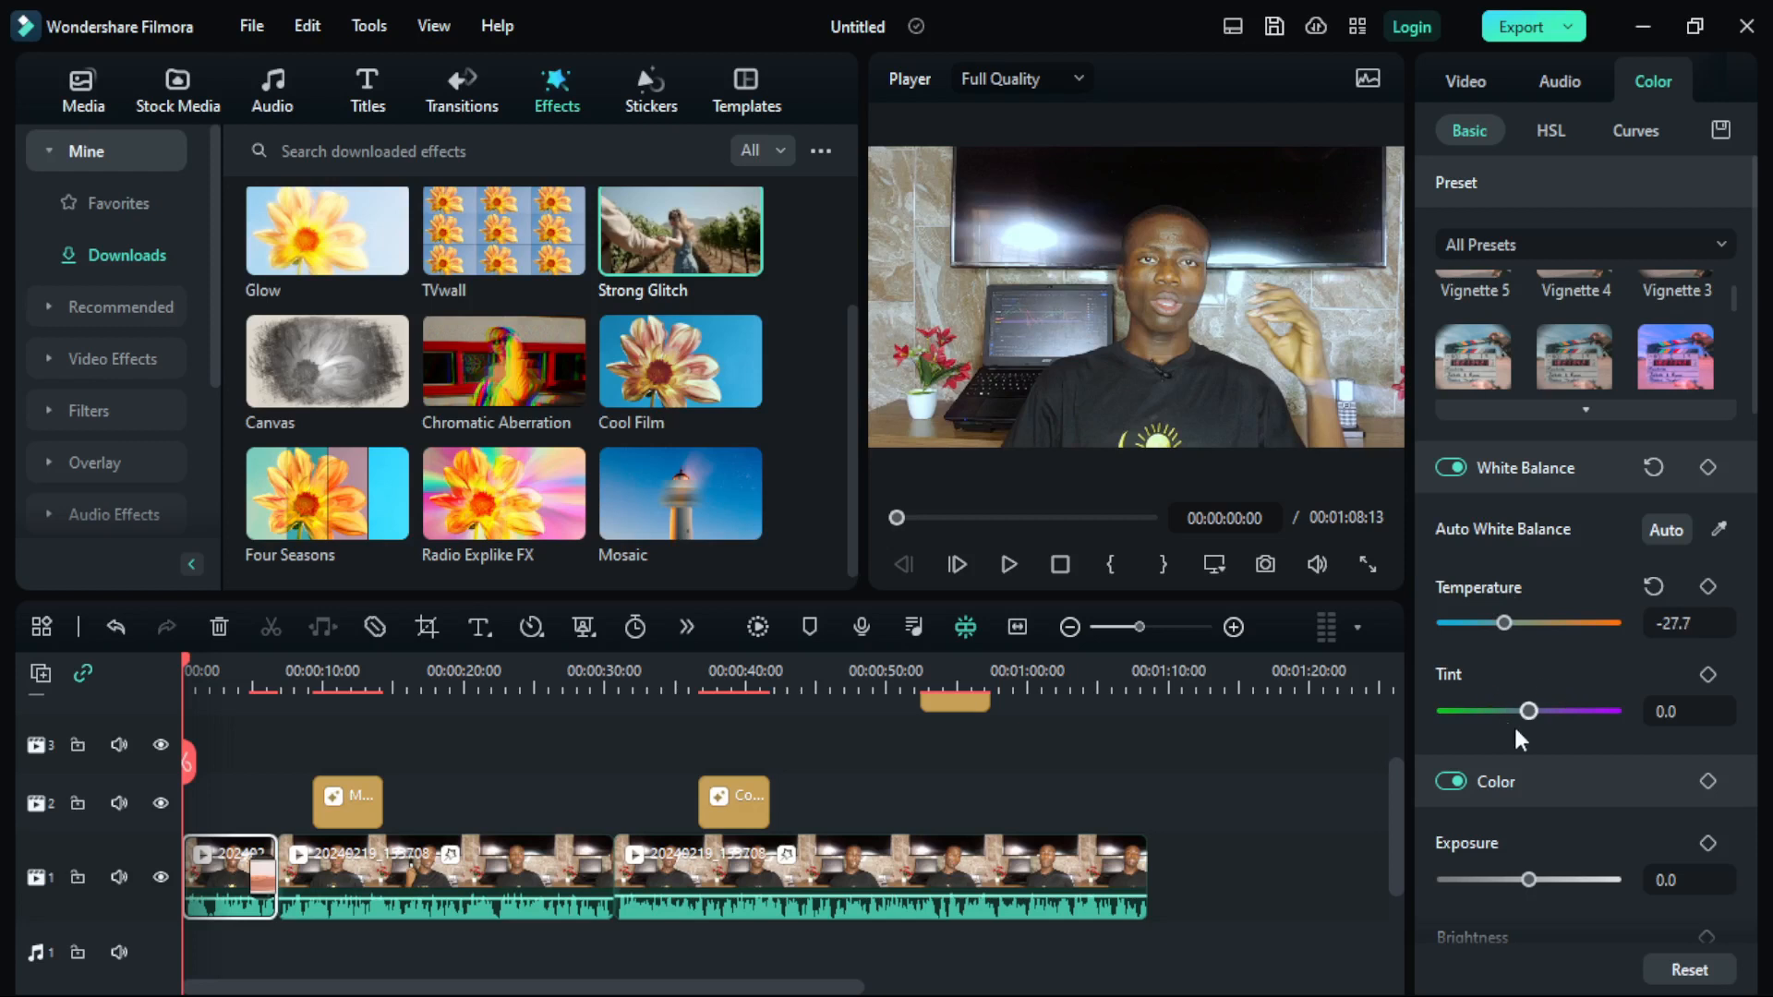
{"action": "left_click_drag", "start_coordinate": [1525, 707], "coordinate": [1547, 714]}
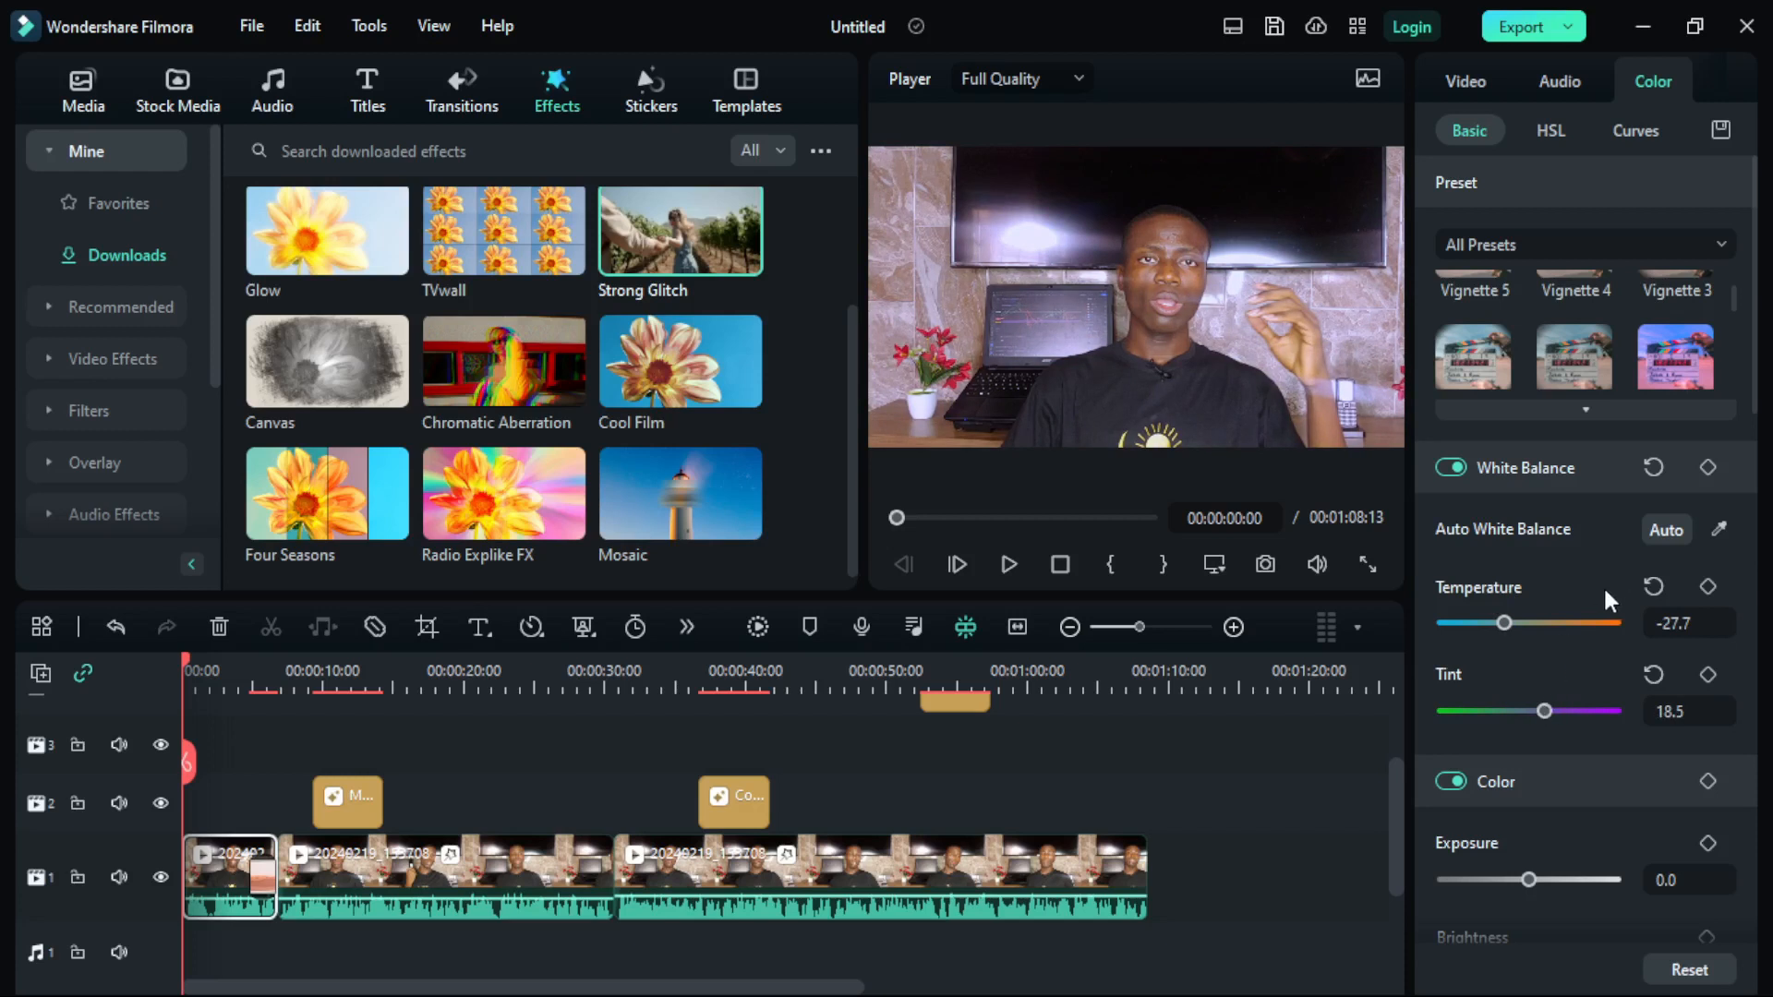
Set the first clip's color values to exposure -27.7, brightness 17.2, contrast 20.0 and vibrance 10.8
{"action": "scroll", "coordinate": [1604, 585], "scroll_direction": "down", "scroll_amount": 1}
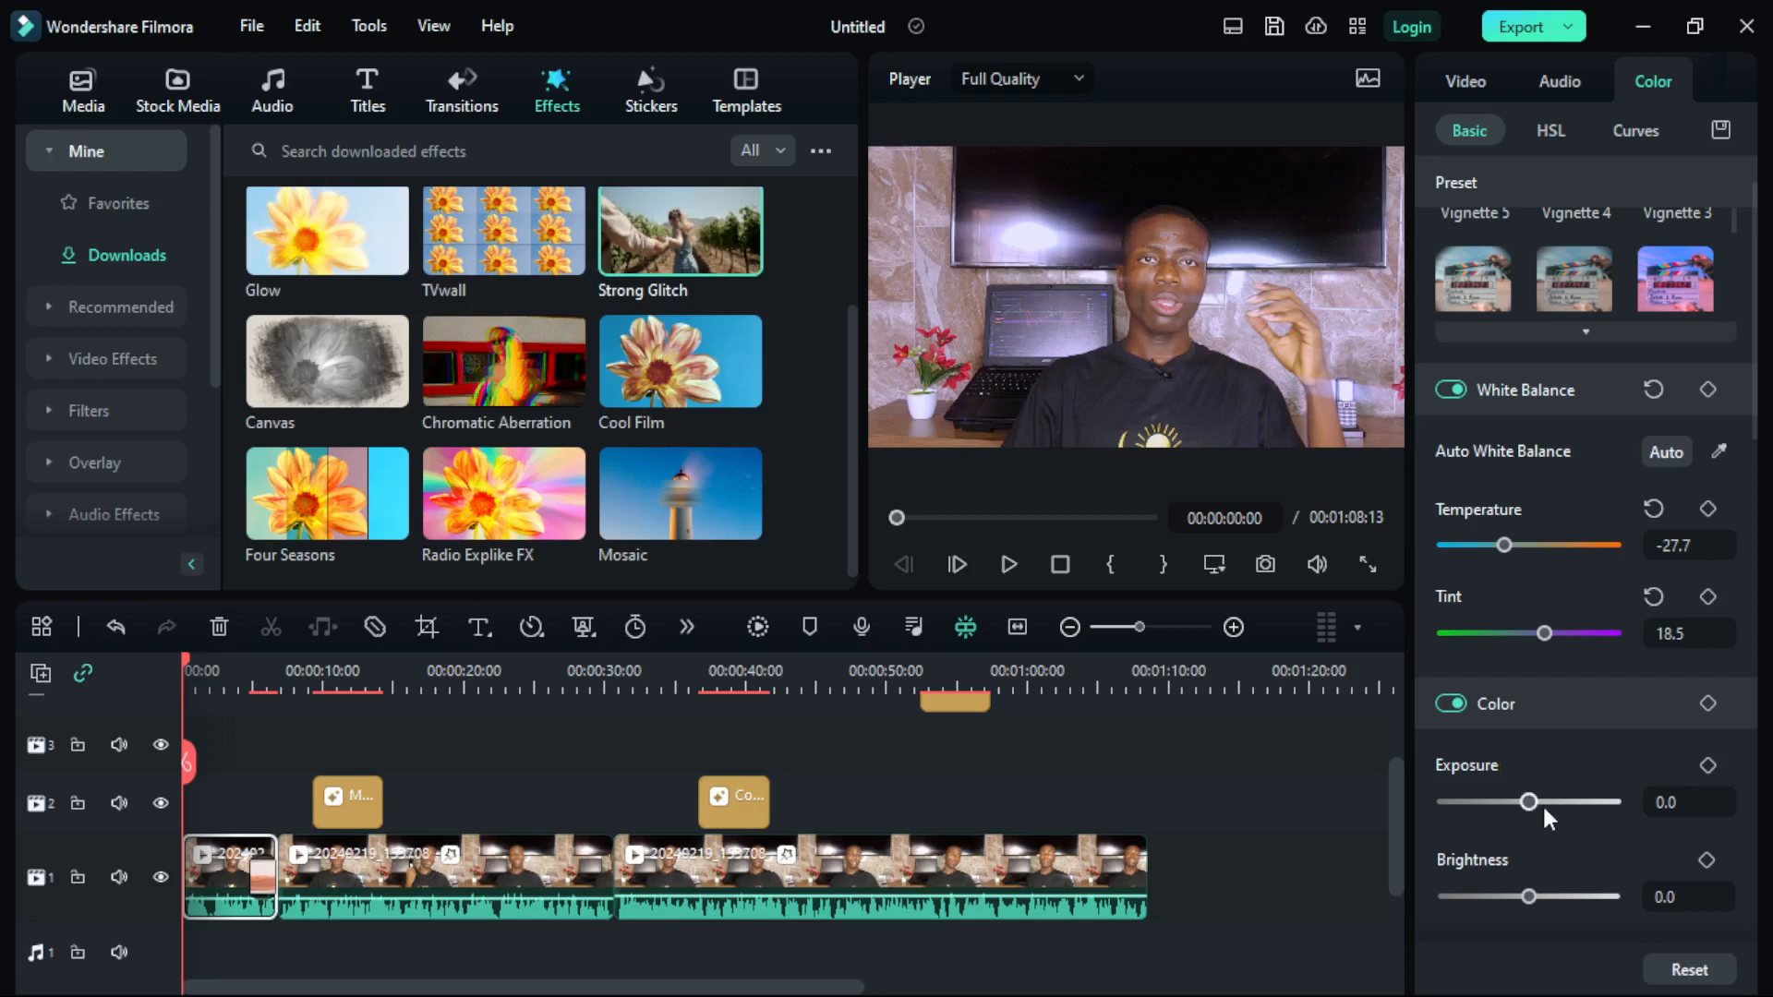
{"action": "left_click_drag", "start_coordinate": [1533, 800], "coordinate": [1504, 805]}
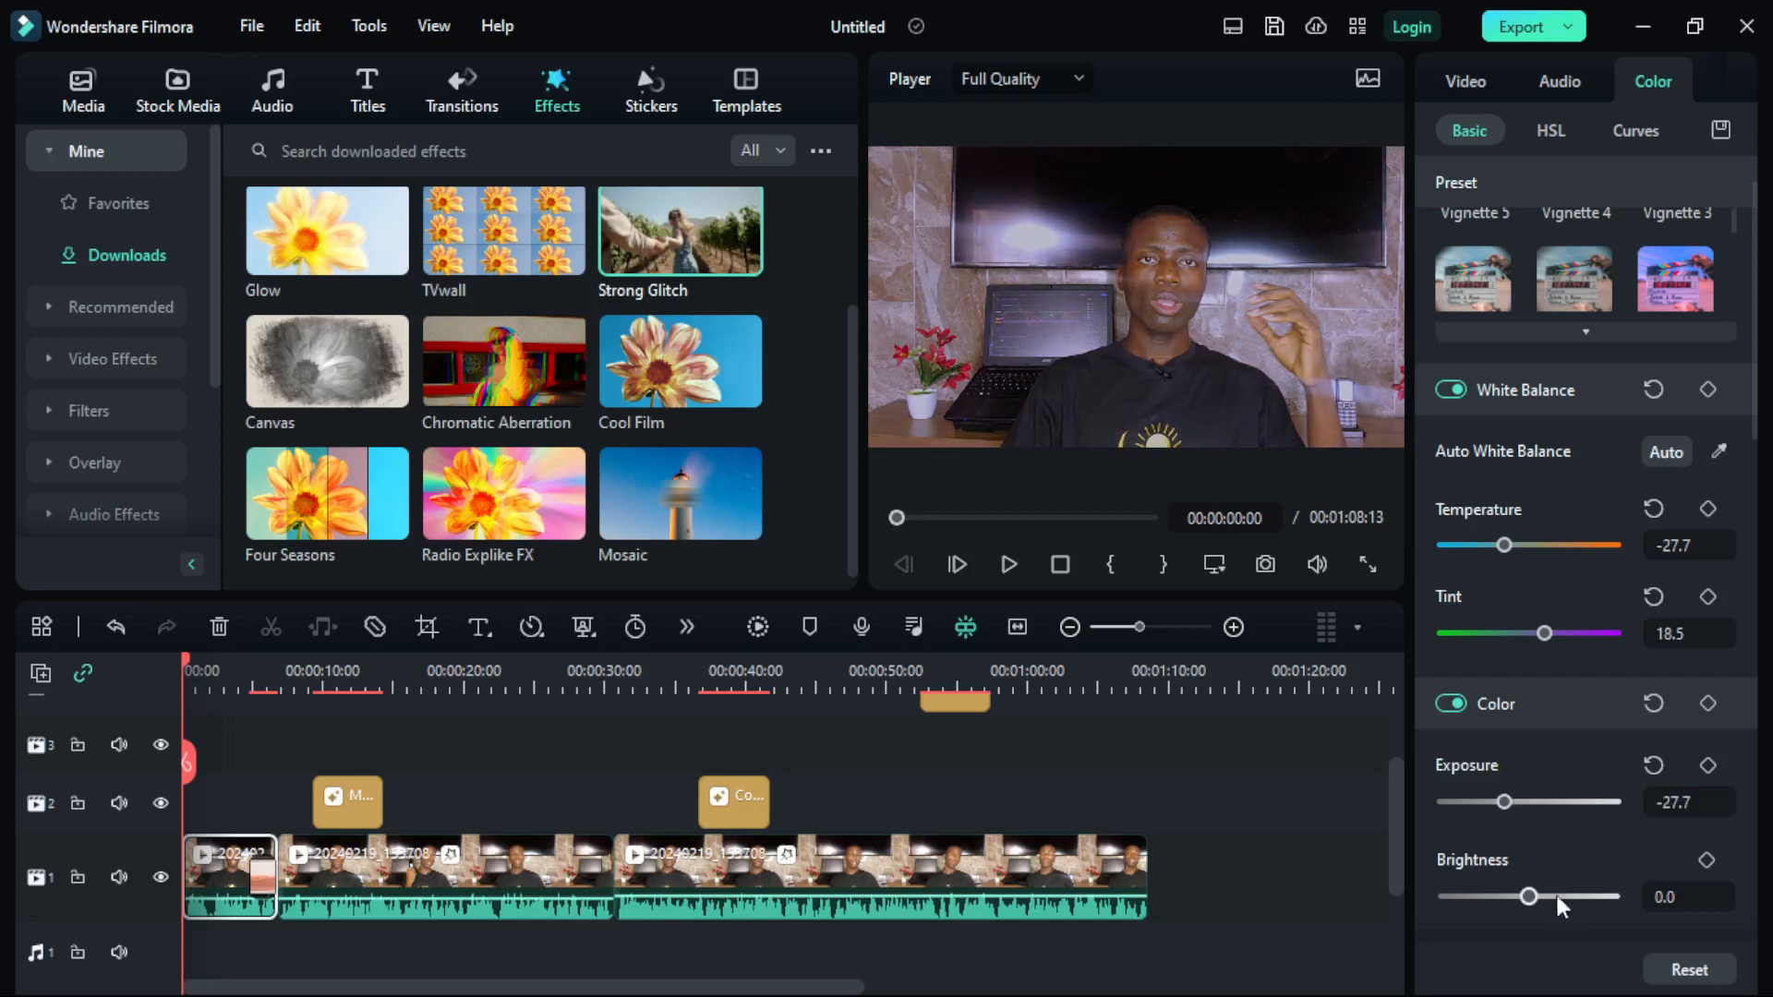
{"action": "left_click_drag", "start_coordinate": [1528, 900], "coordinate": [1542, 897]}
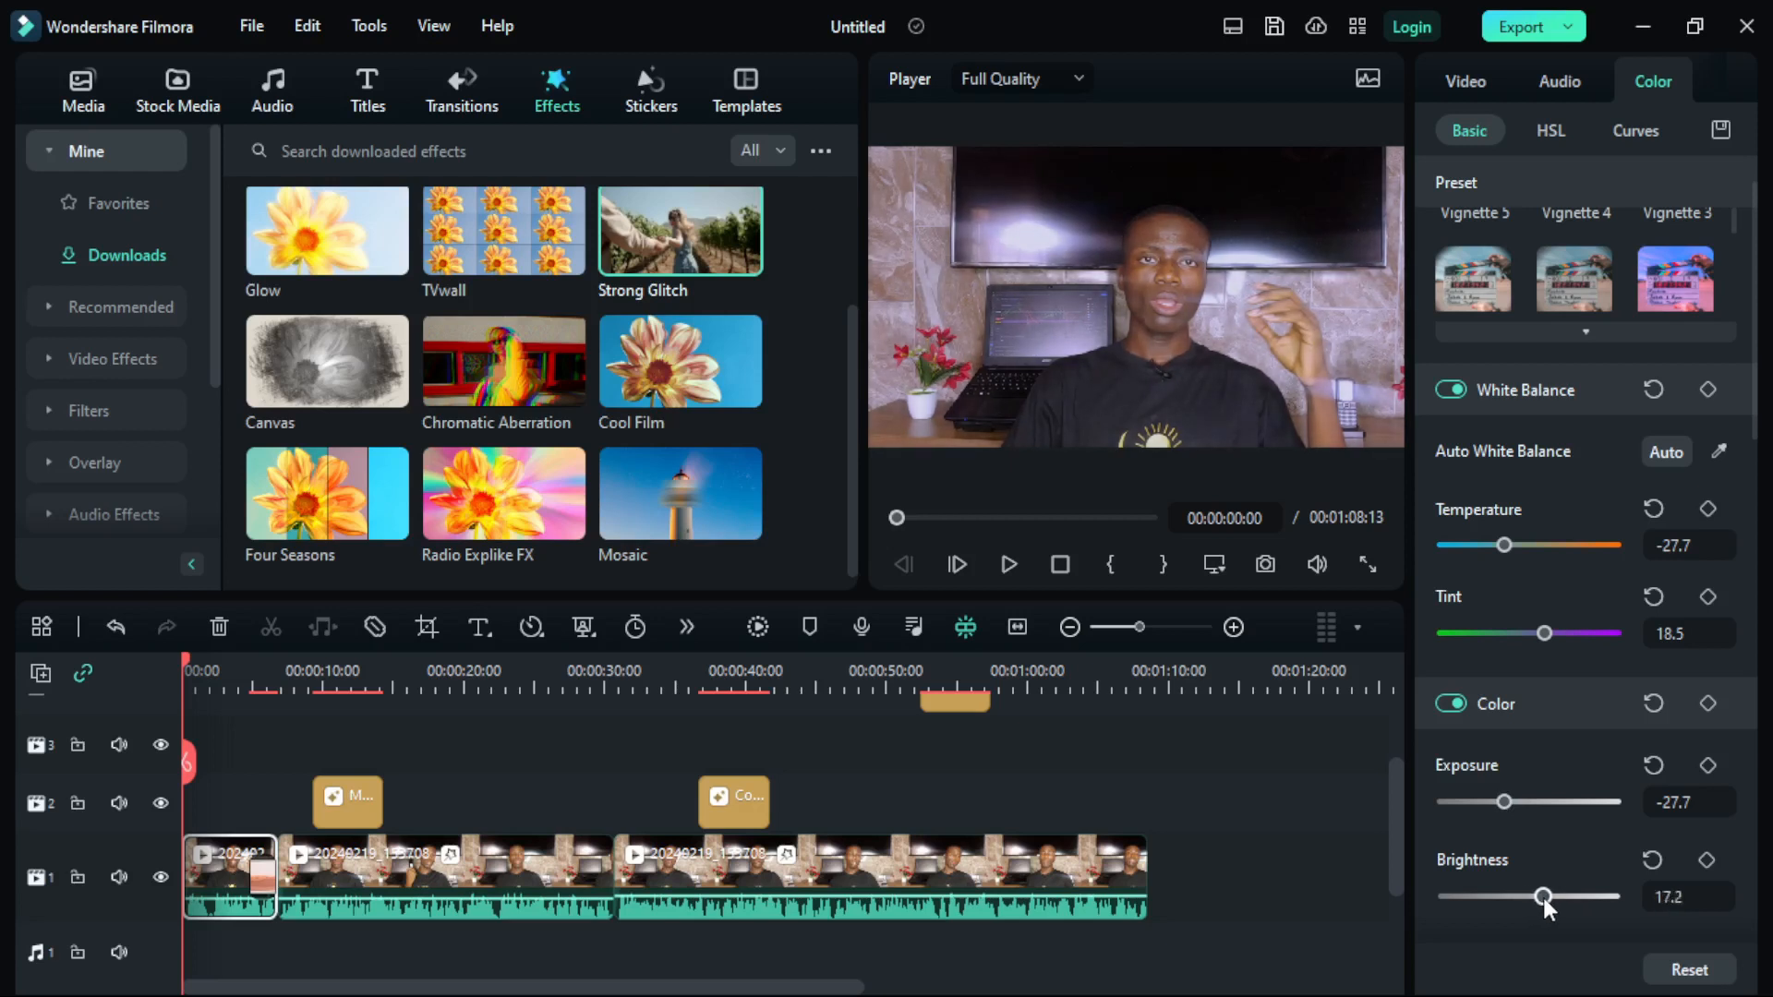
{"action": "scroll", "coordinate": [1612, 615], "scroll_direction": "down", "scroll_amount": 3}
{"action": "left_click", "coordinate": [1524, 835]}
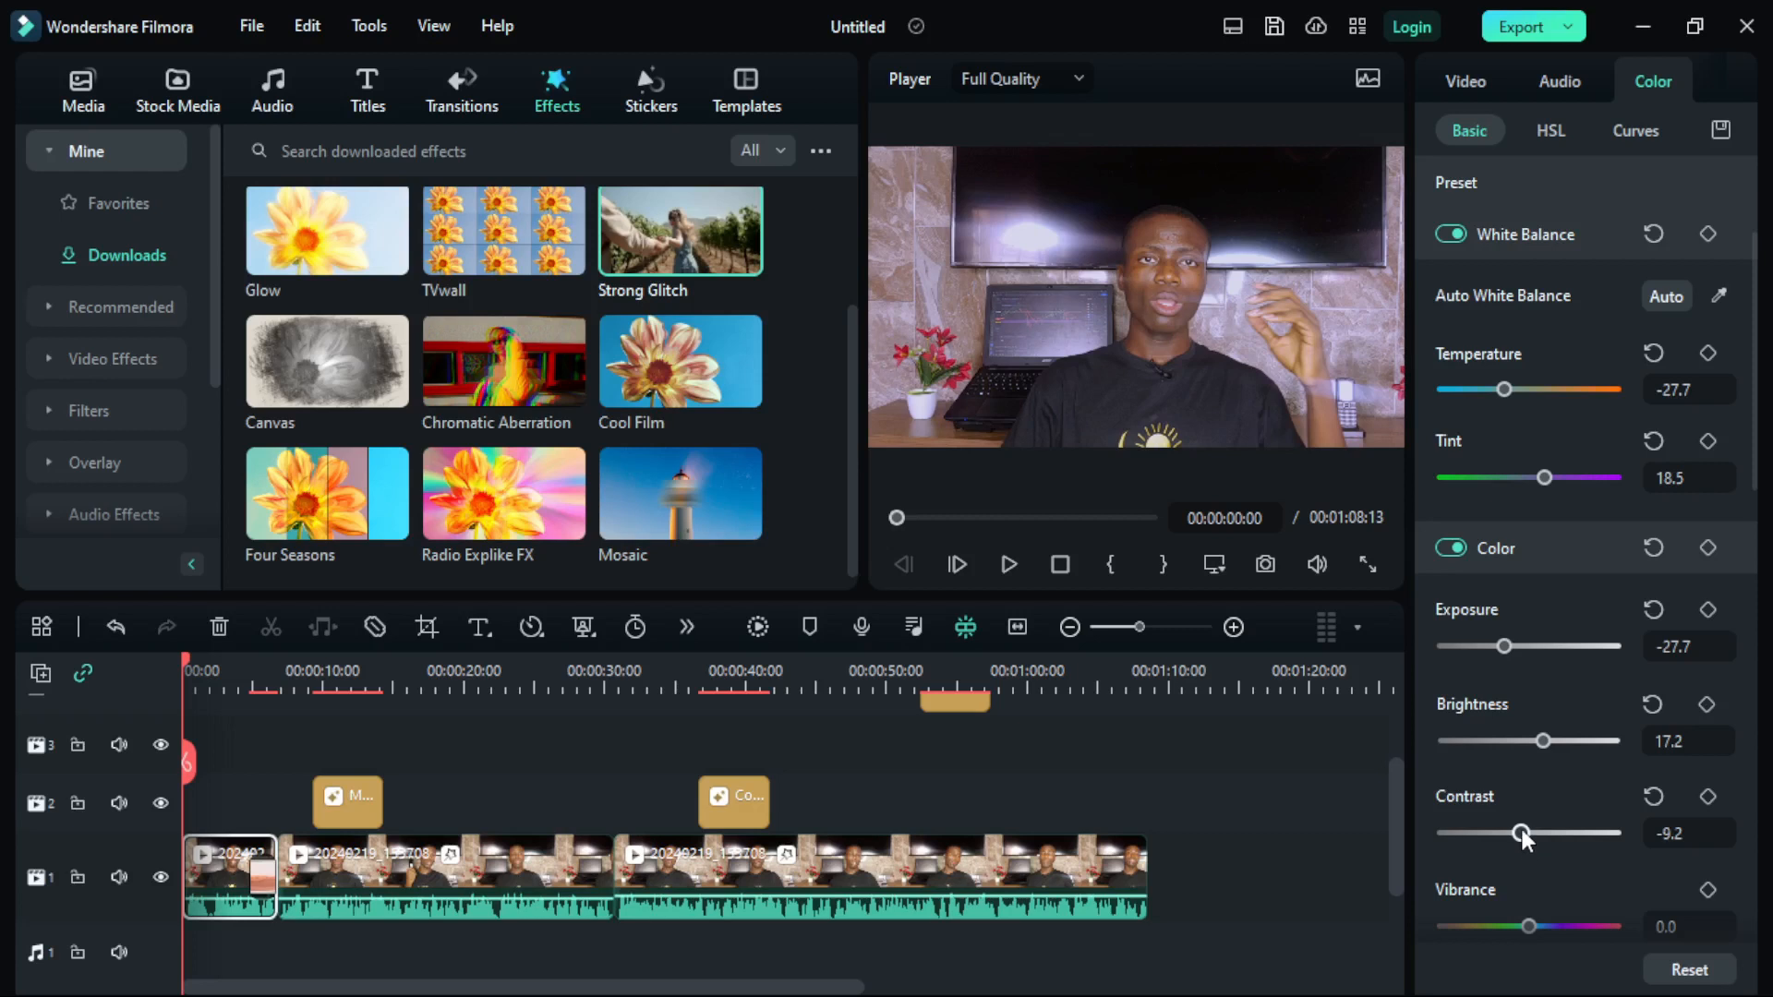
{"action": "mouse_move", "coordinate": [1521, 828]}
{"action": "left_mouse_down"}
{"action": "mouse_move", "coordinate": [1554, 829]}
{"action": "mouse_move", "coordinate": [1510, 838]}
{"action": "mouse_move", "coordinate": [1538, 845]}
{"action": "left_mouse_up"}
{"action": "scroll", "coordinate": [1543, 829], "scroll_direction": "down", "scroll_amount": 1}
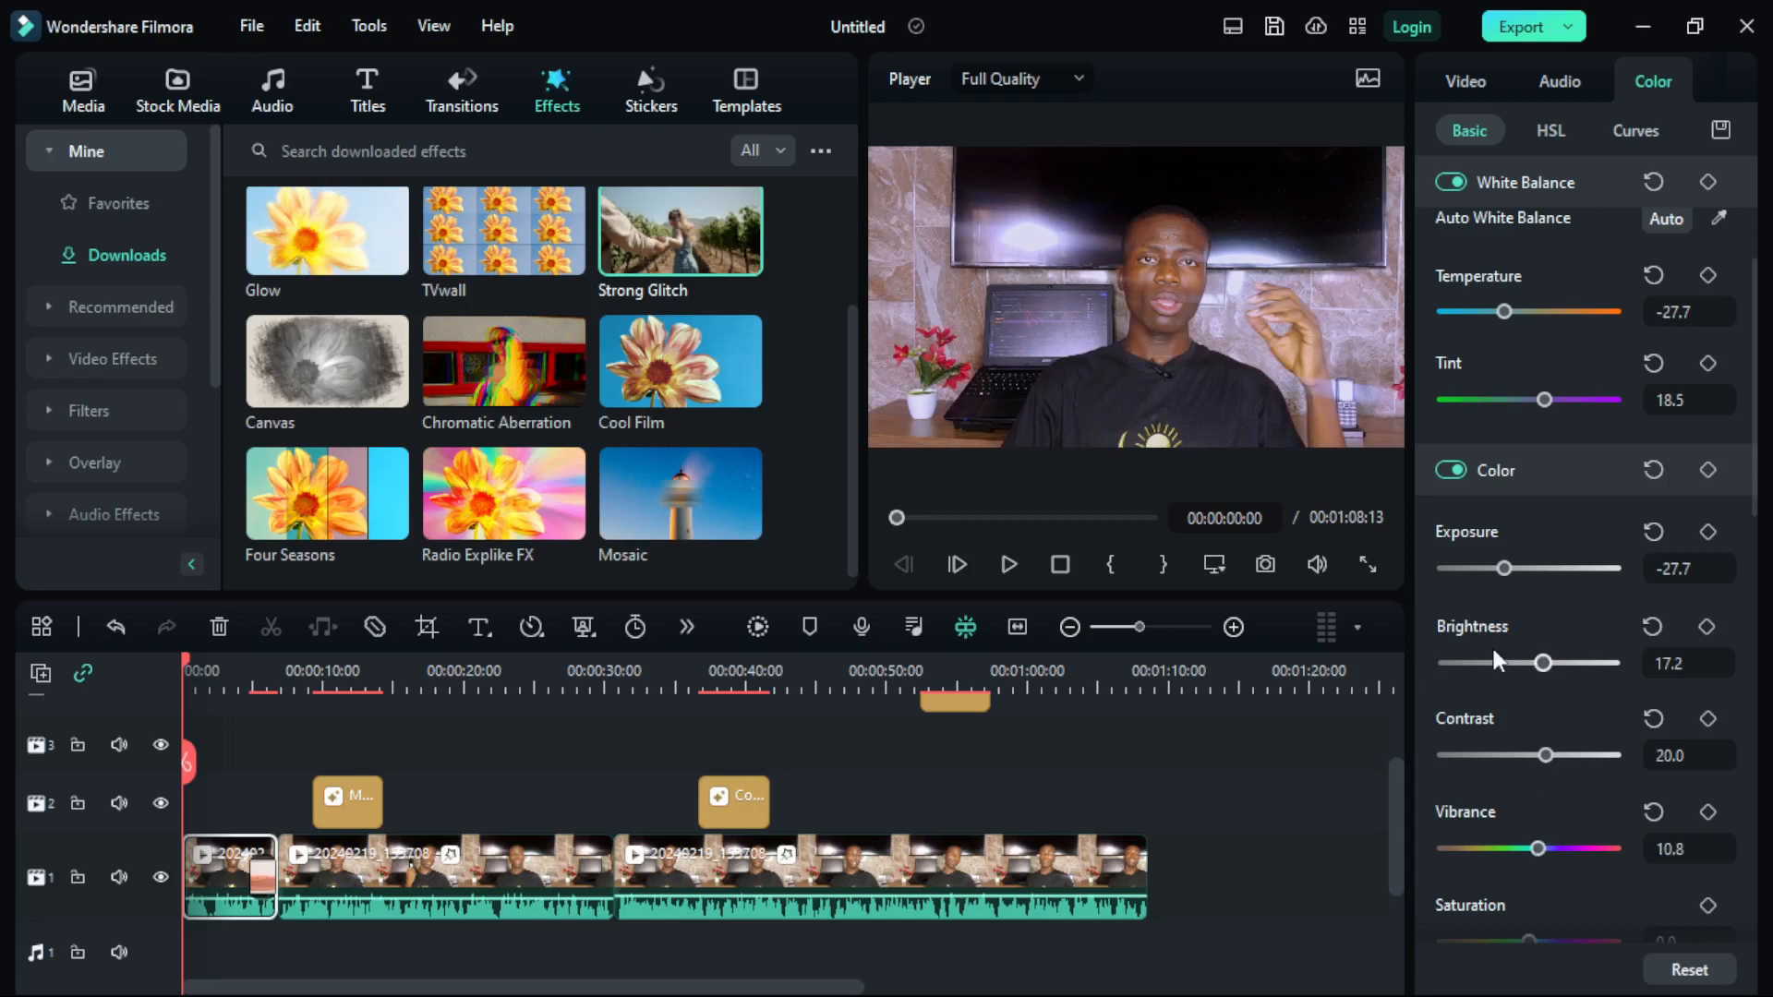
{"action": "scroll", "coordinate": [1492, 644], "scroll_direction": "down", "scroll_amount": 1}
Play the first clip in the player and in full screen to examine the color adjustments
{"action": "left_click", "coordinate": [1011, 566]}
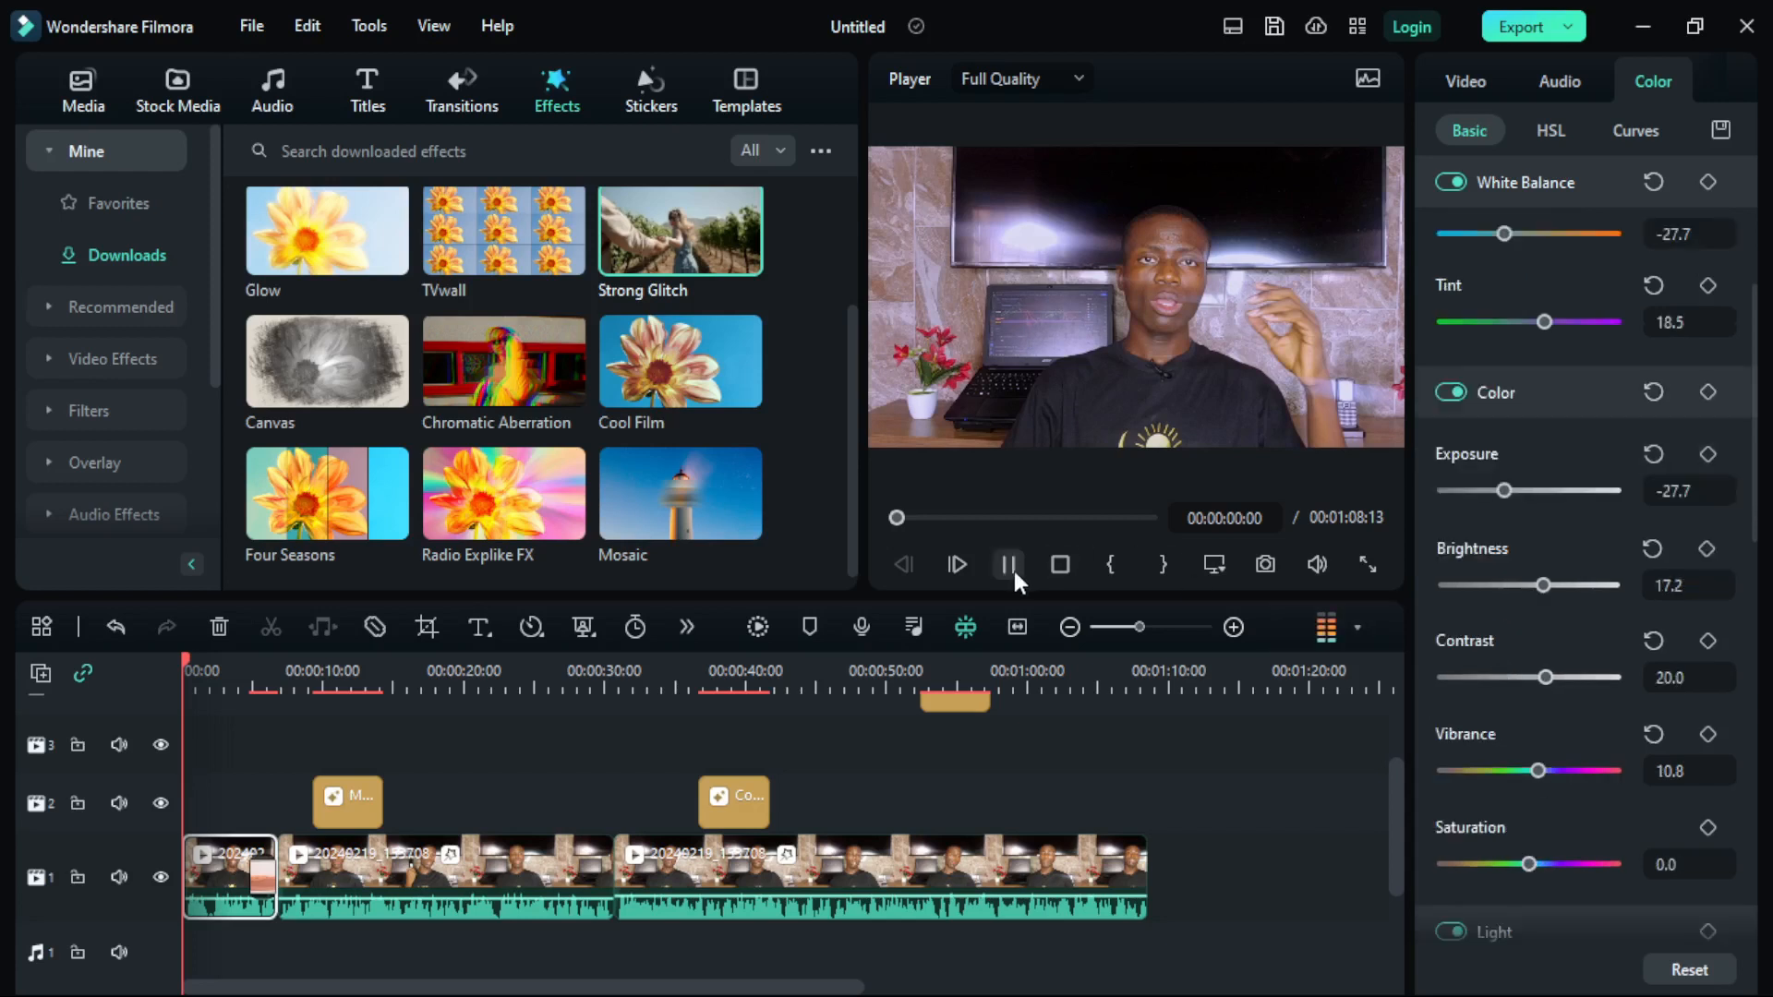
{"action": "left_click", "coordinate": [1014, 571]}
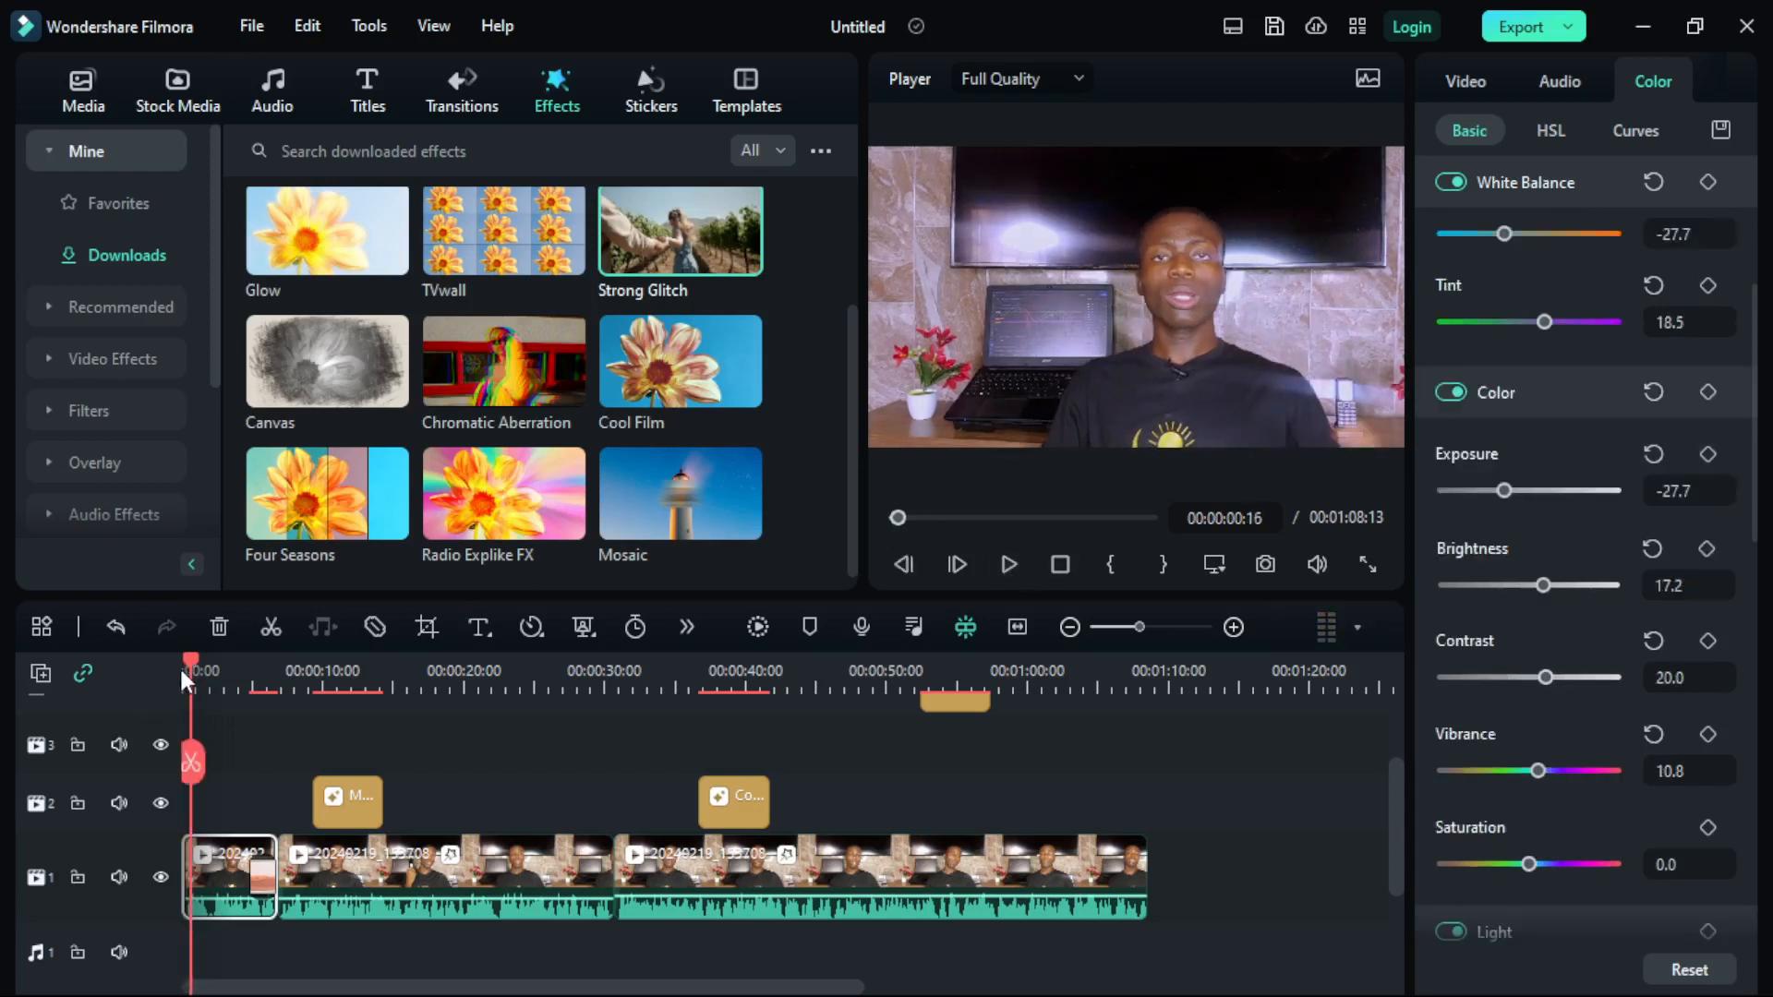
{"action": "mouse_move", "coordinate": [191, 663]}
{"action": "left_mouse_down"}
{"action": "mouse_move", "coordinate": [414, 723]}
{"action": "mouse_move", "coordinate": [213, 670]}
{"action": "left_mouse_up"}
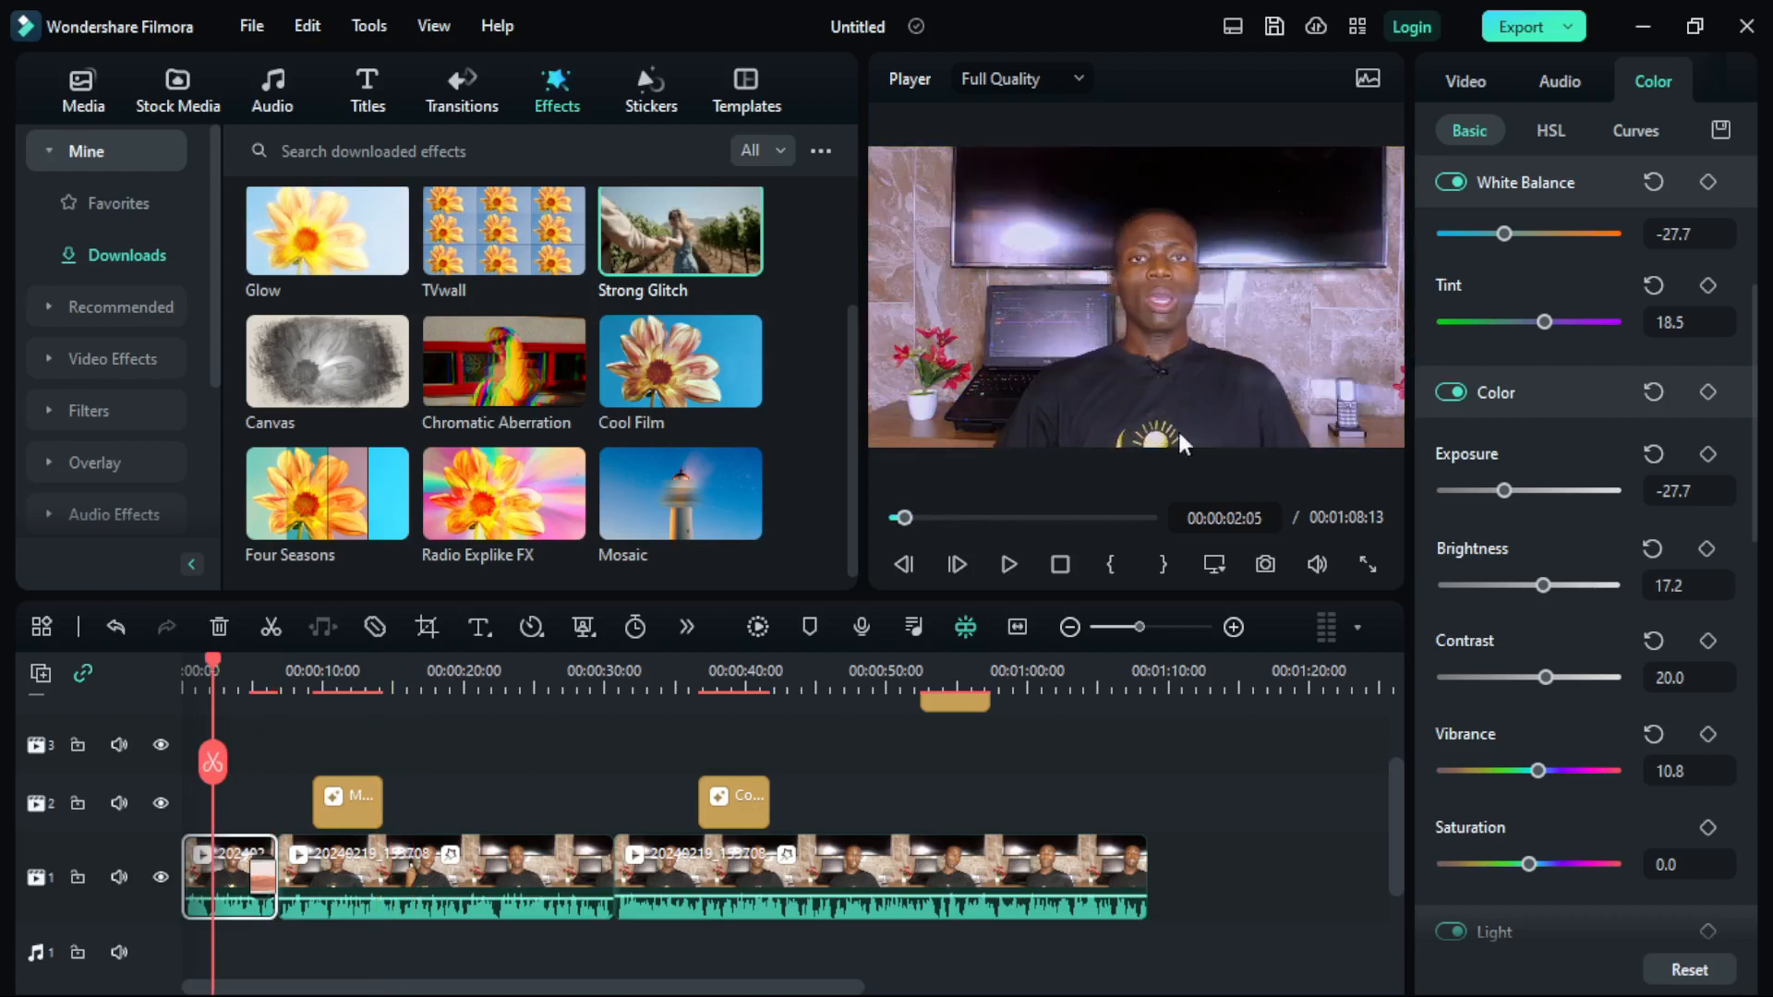
{"action": "left_click", "coordinate": [1368, 561]}
{"action": "key", "text": "space"}
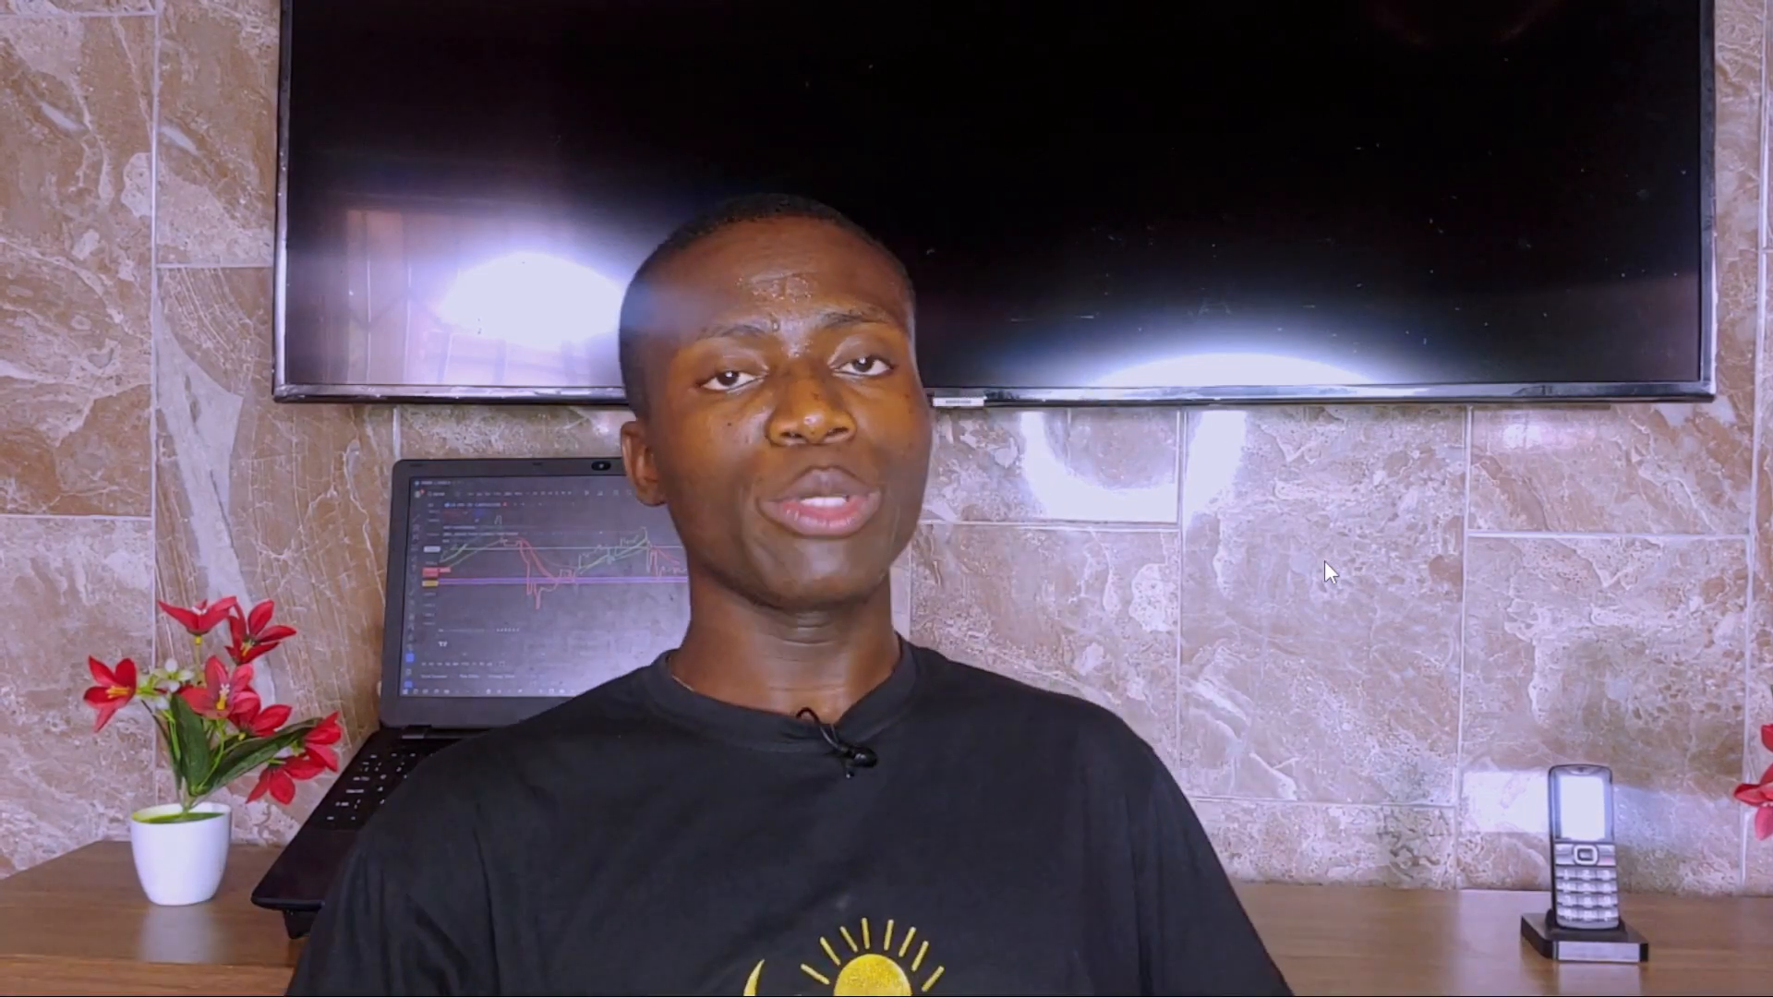
{"action": "key", "text": "Escape"}
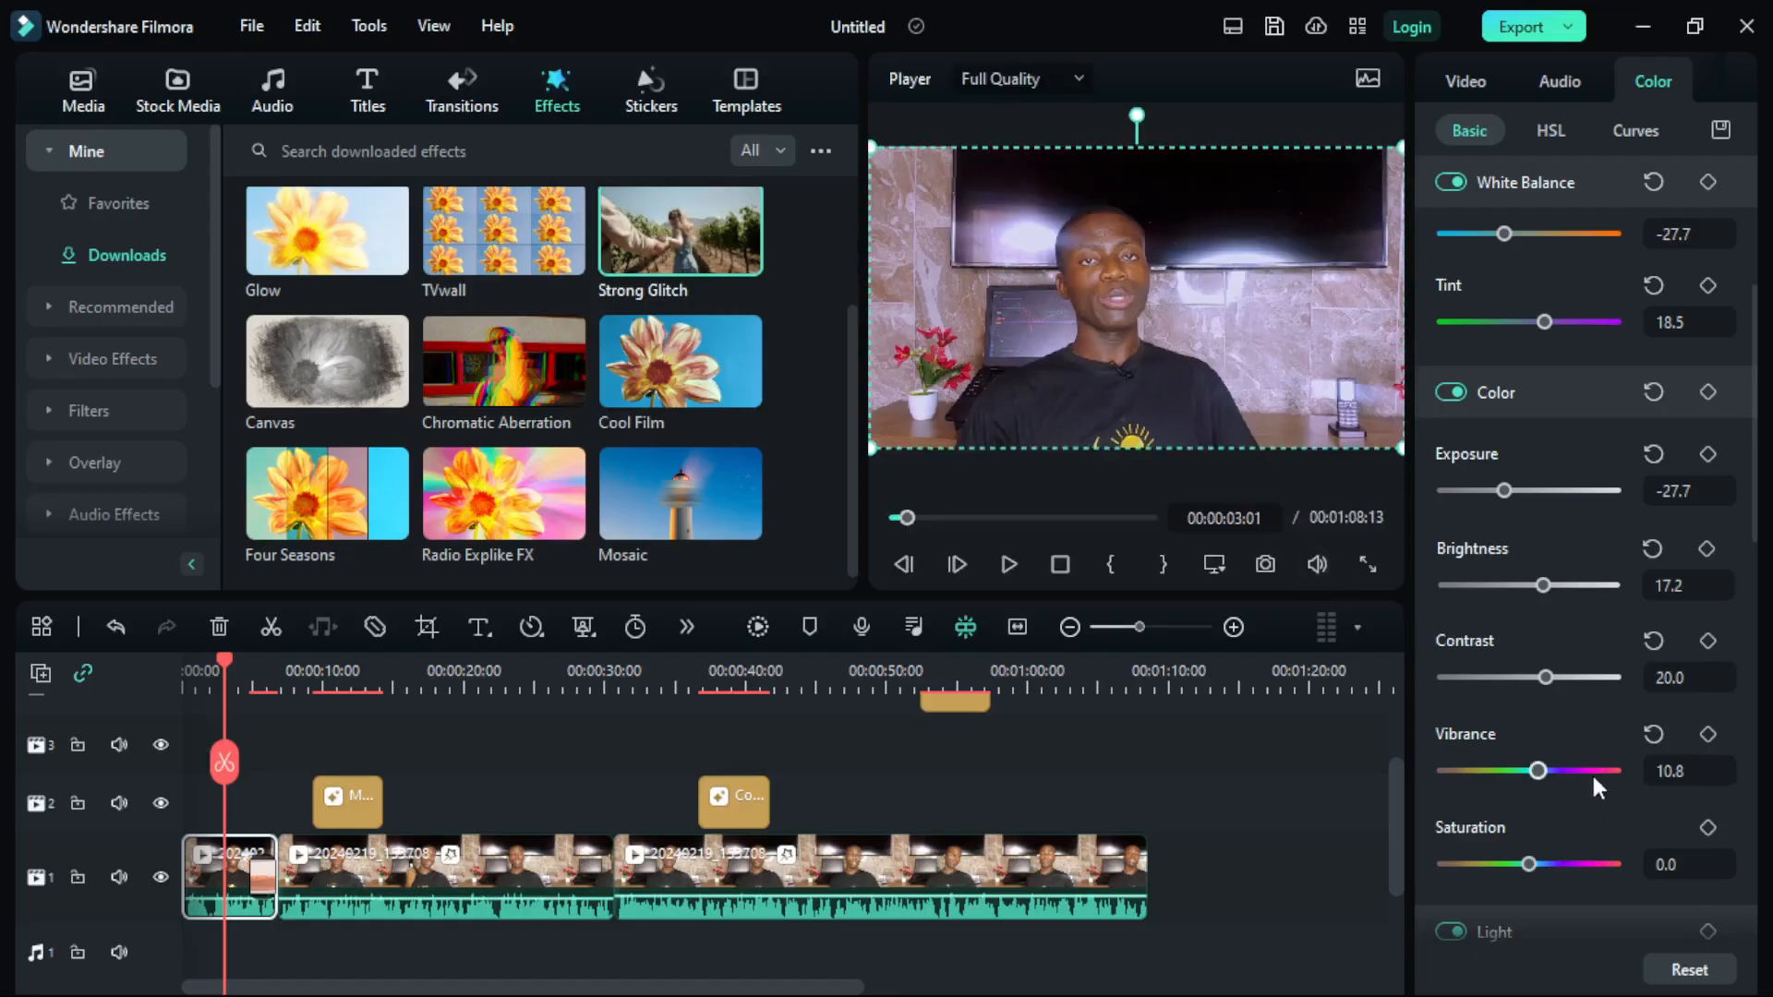
Set the first clip's saturation to 21.5, and its light values to highlight -20.0 and shadow -44.6
{"action": "left_click_drag", "start_coordinate": [1526, 863], "coordinate": [1547, 864]}
{"action": "scroll", "coordinate": [1639, 736], "scroll_direction": "down", "scroll_amount": 3}
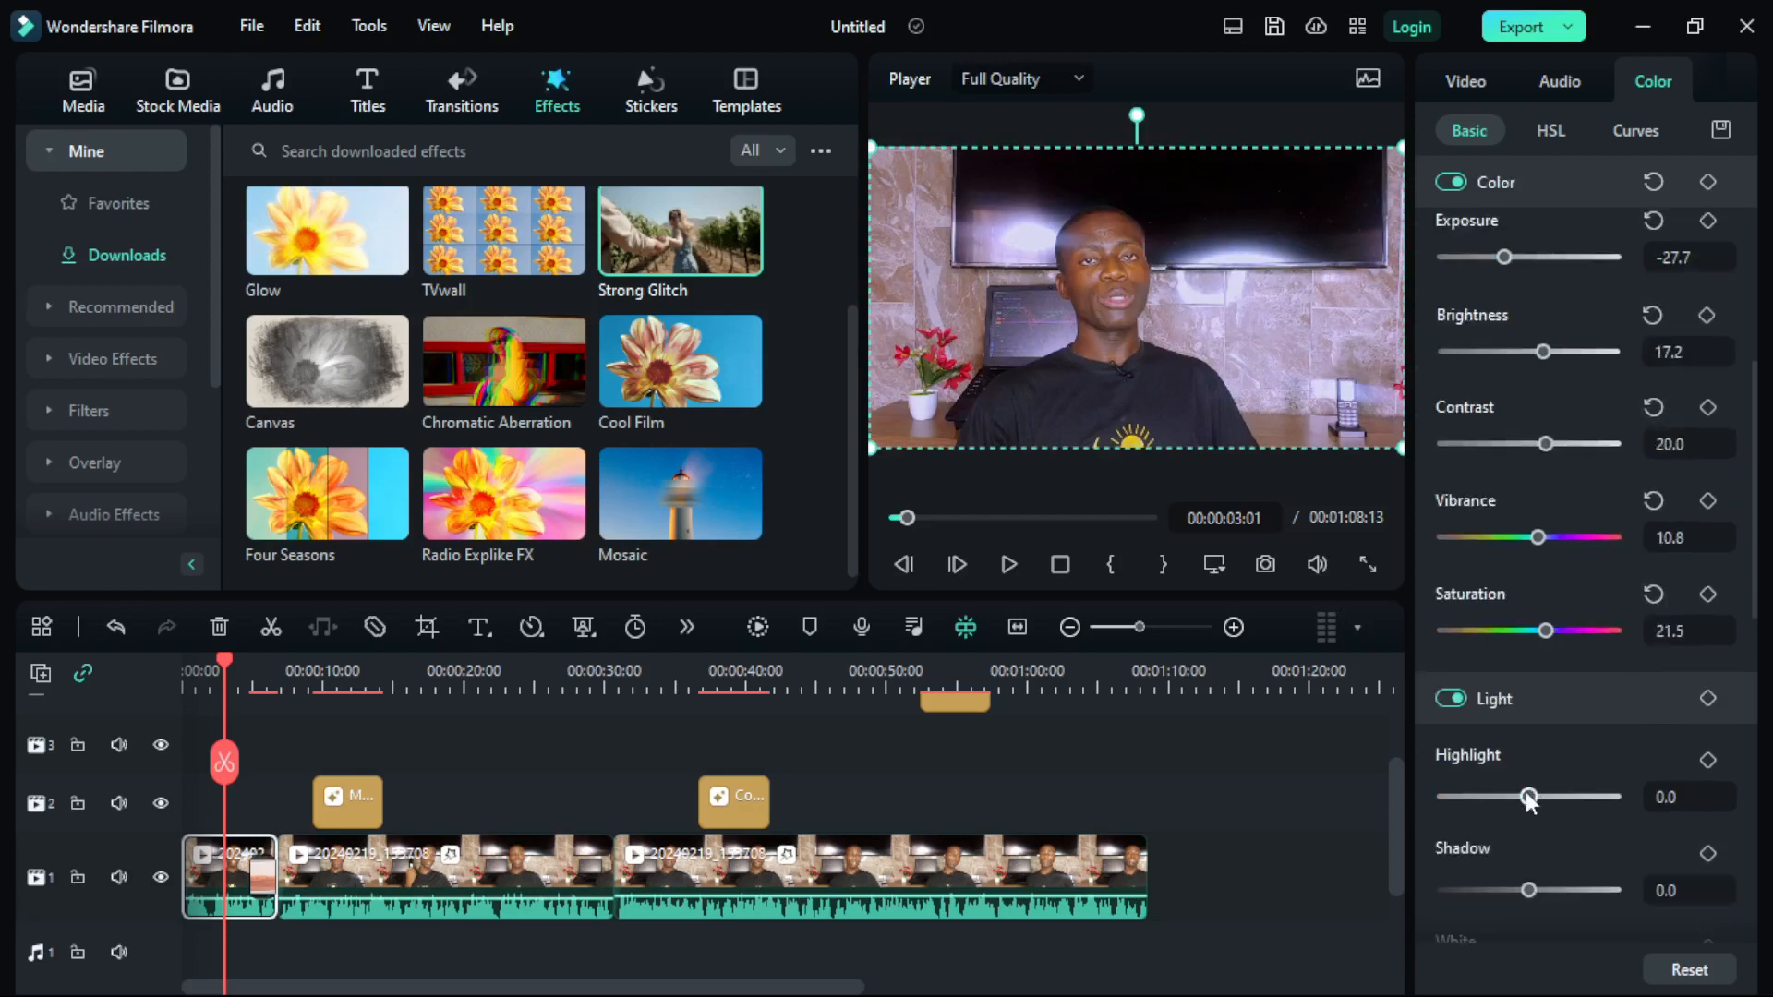
{"action": "mouse_move", "coordinate": [1527, 792]}
{"action": "left_mouse_down"}
{"action": "mouse_move", "coordinate": [1474, 784]}
{"action": "mouse_move", "coordinate": [1503, 792]}
{"action": "left_mouse_up"}
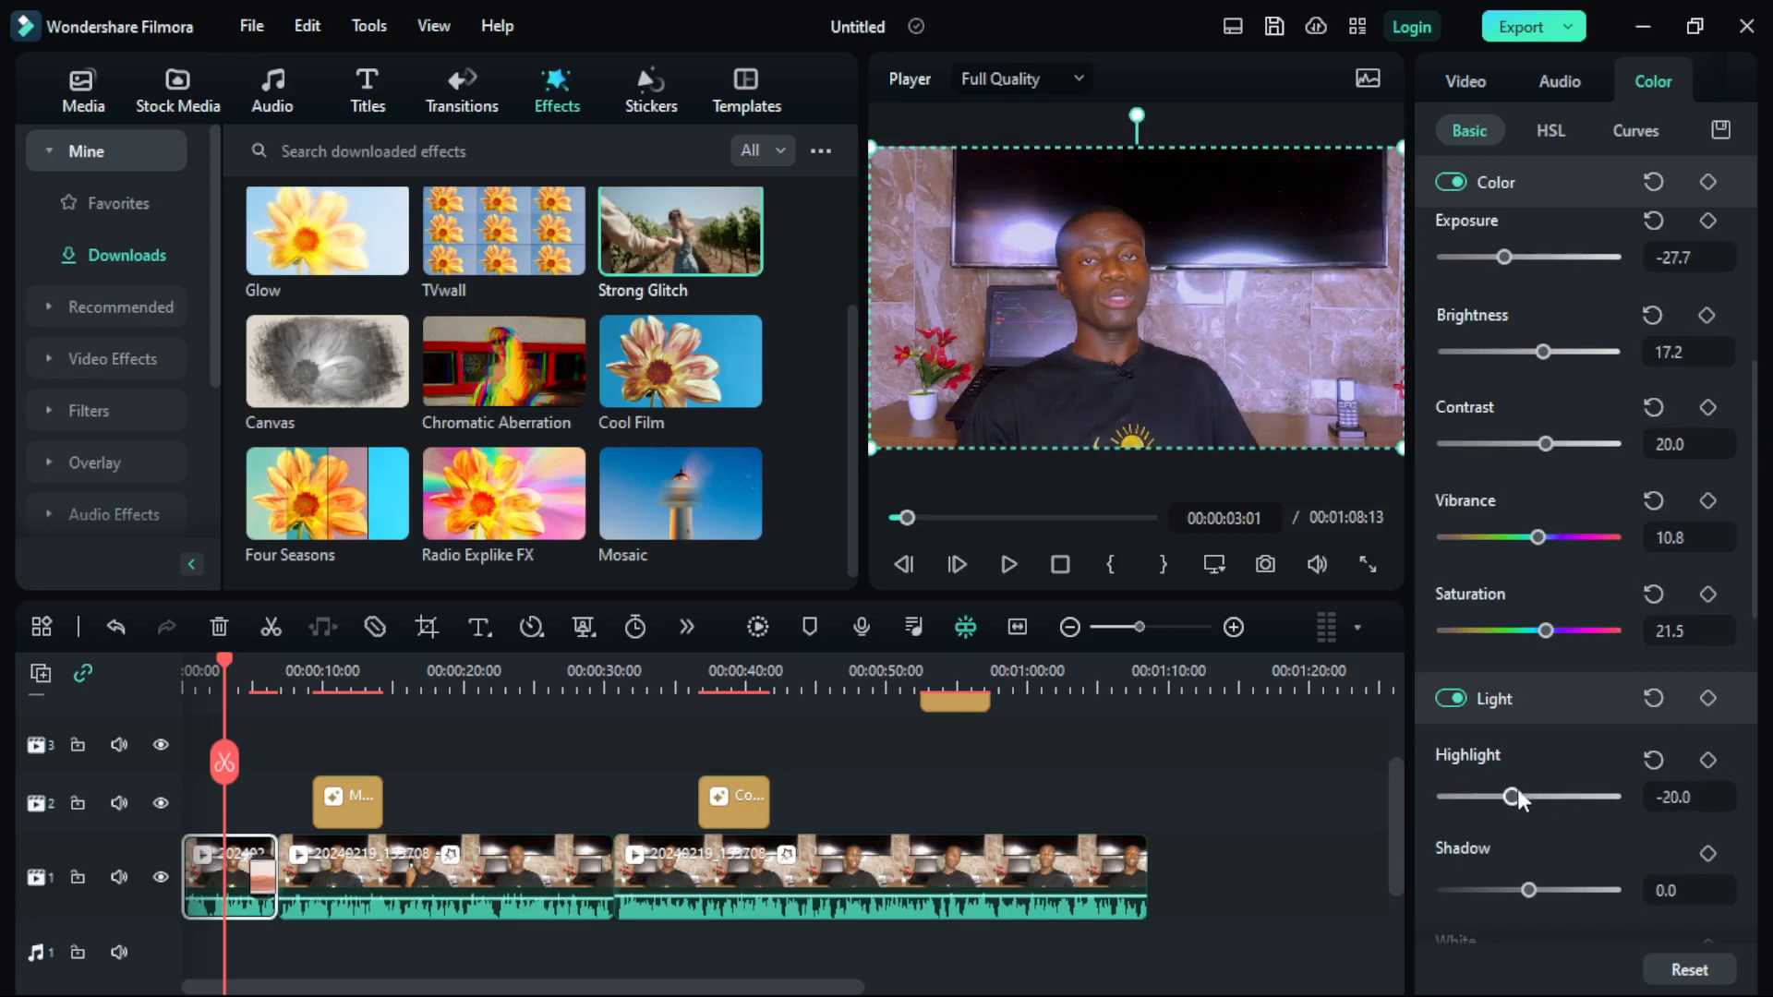
{"action": "left_click_drag", "start_coordinate": [1533, 889], "coordinate": [1490, 889]}
Try the first clip's white level at -86.2 and black level at -100.0, and reset both levels
{"action": "scroll", "coordinate": [1572, 796], "scroll_direction": "down", "scroll_amount": 2}
{"action": "mouse_move", "coordinate": [1531, 825]}
{"action": "left_mouse_down"}
{"action": "mouse_move", "coordinate": [1448, 824]}
{"action": "mouse_move", "coordinate": [1519, 827]}
{"action": "left_mouse_up"}
{"action": "left_click_drag", "start_coordinate": [1528, 921], "coordinate": [1437, 917]}
{"action": "left_click_drag", "start_coordinate": [1518, 827], "coordinate": [1455, 827]}
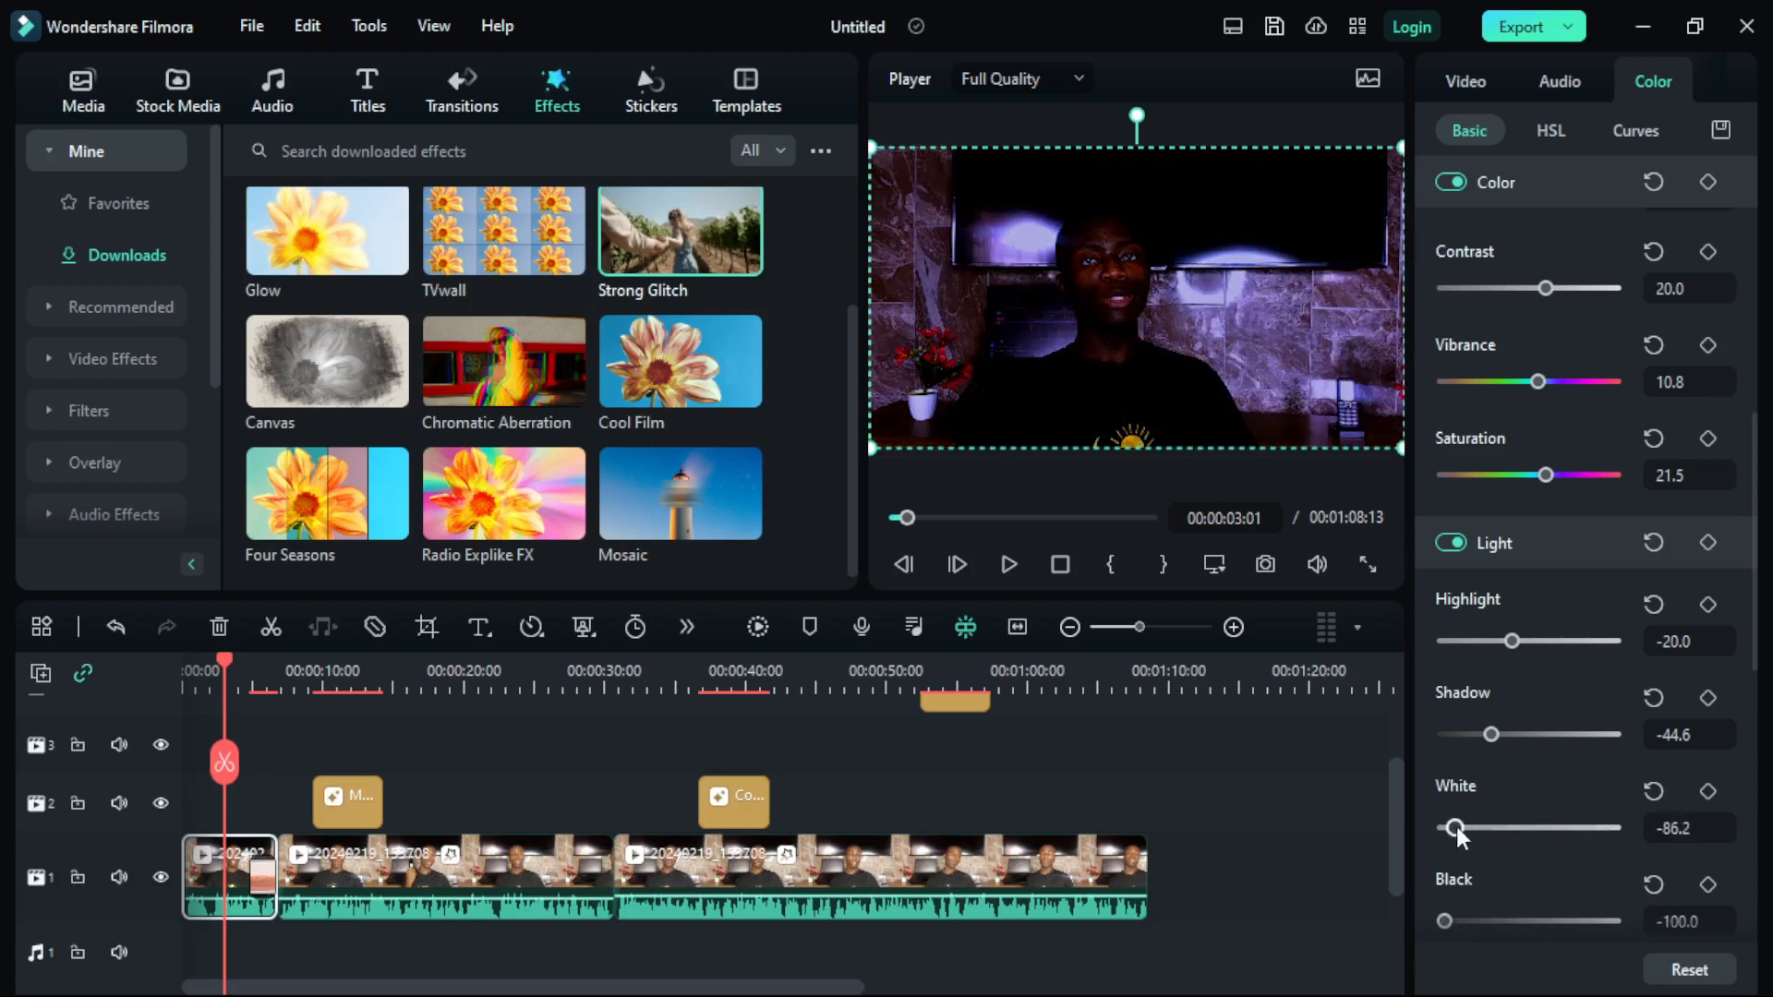
{"action": "left_click", "coordinate": [1652, 791]}
{"action": "left_click", "coordinate": [1653, 883]}
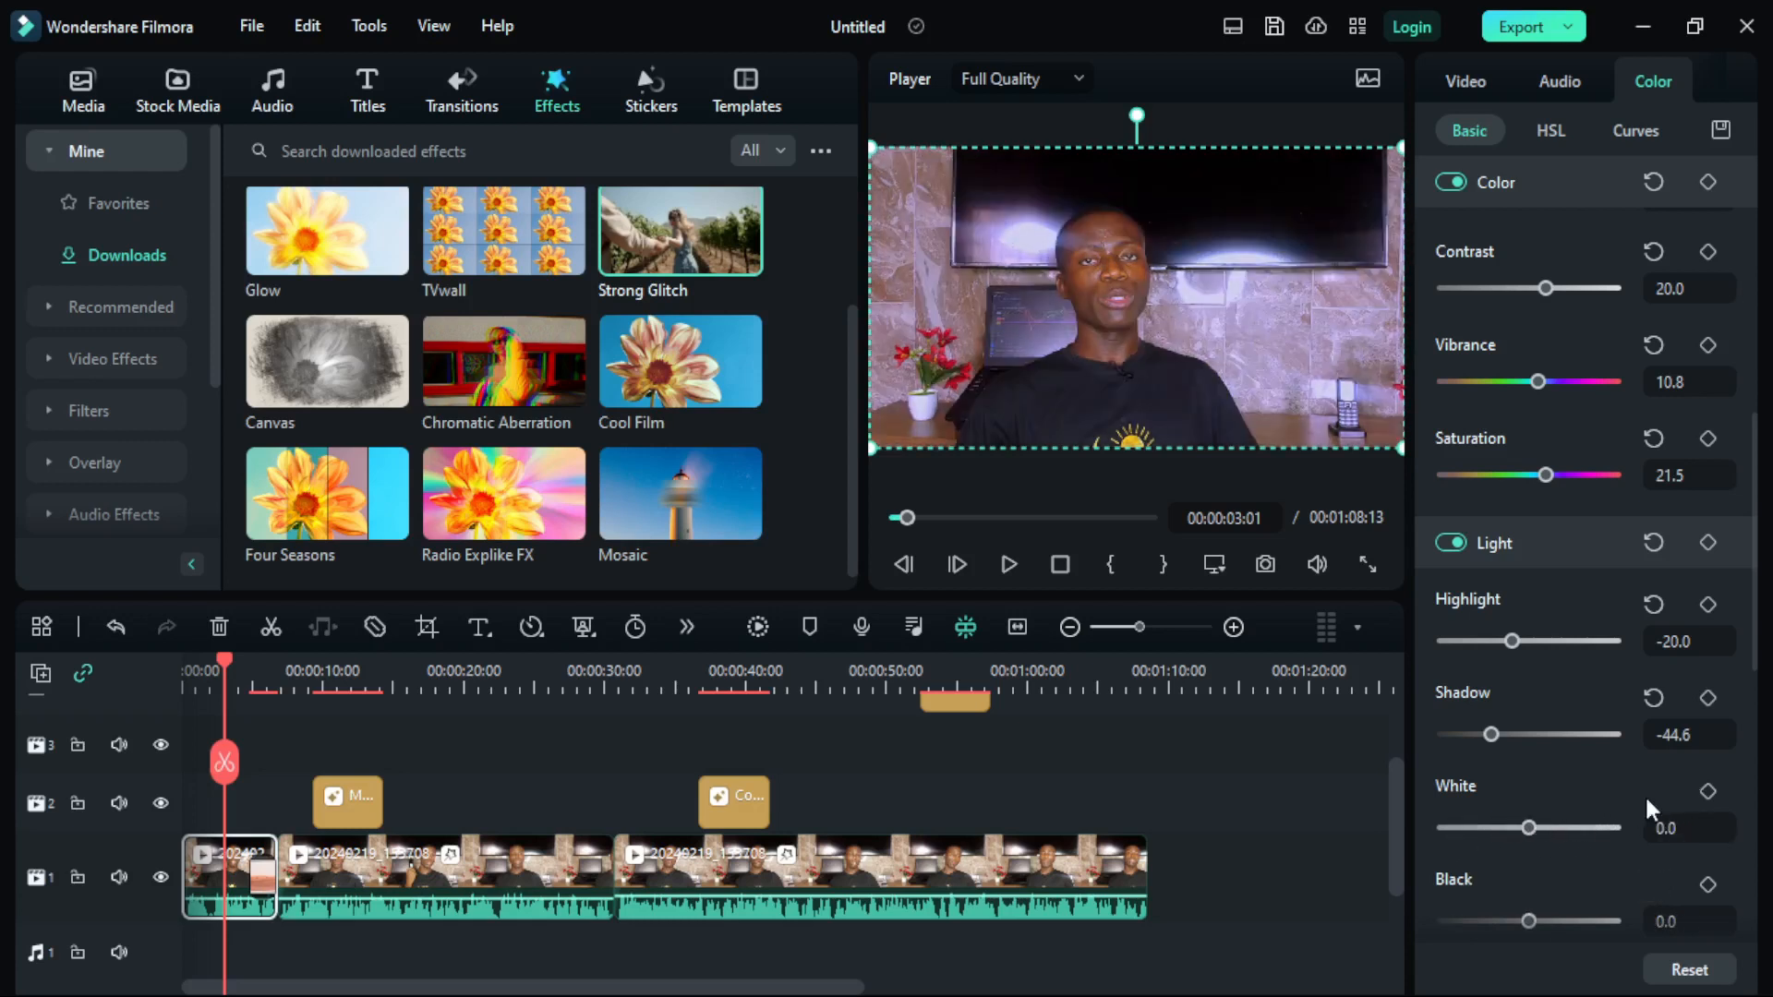
Set the first clip's vignette size to 70.0 and its roundness to 33.8
{"action": "scroll", "coordinate": [1625, 831], "scroll_direction": "down", "scroll_amount": 4}
{"action": "left_click_drag", "start_coordinate": [1613, 870], "coordinate": [1566, 859]}
{"action": "scroll", "coordinate": [1610, 796], "scroll_direction": "down", "scroll_amount": 2}
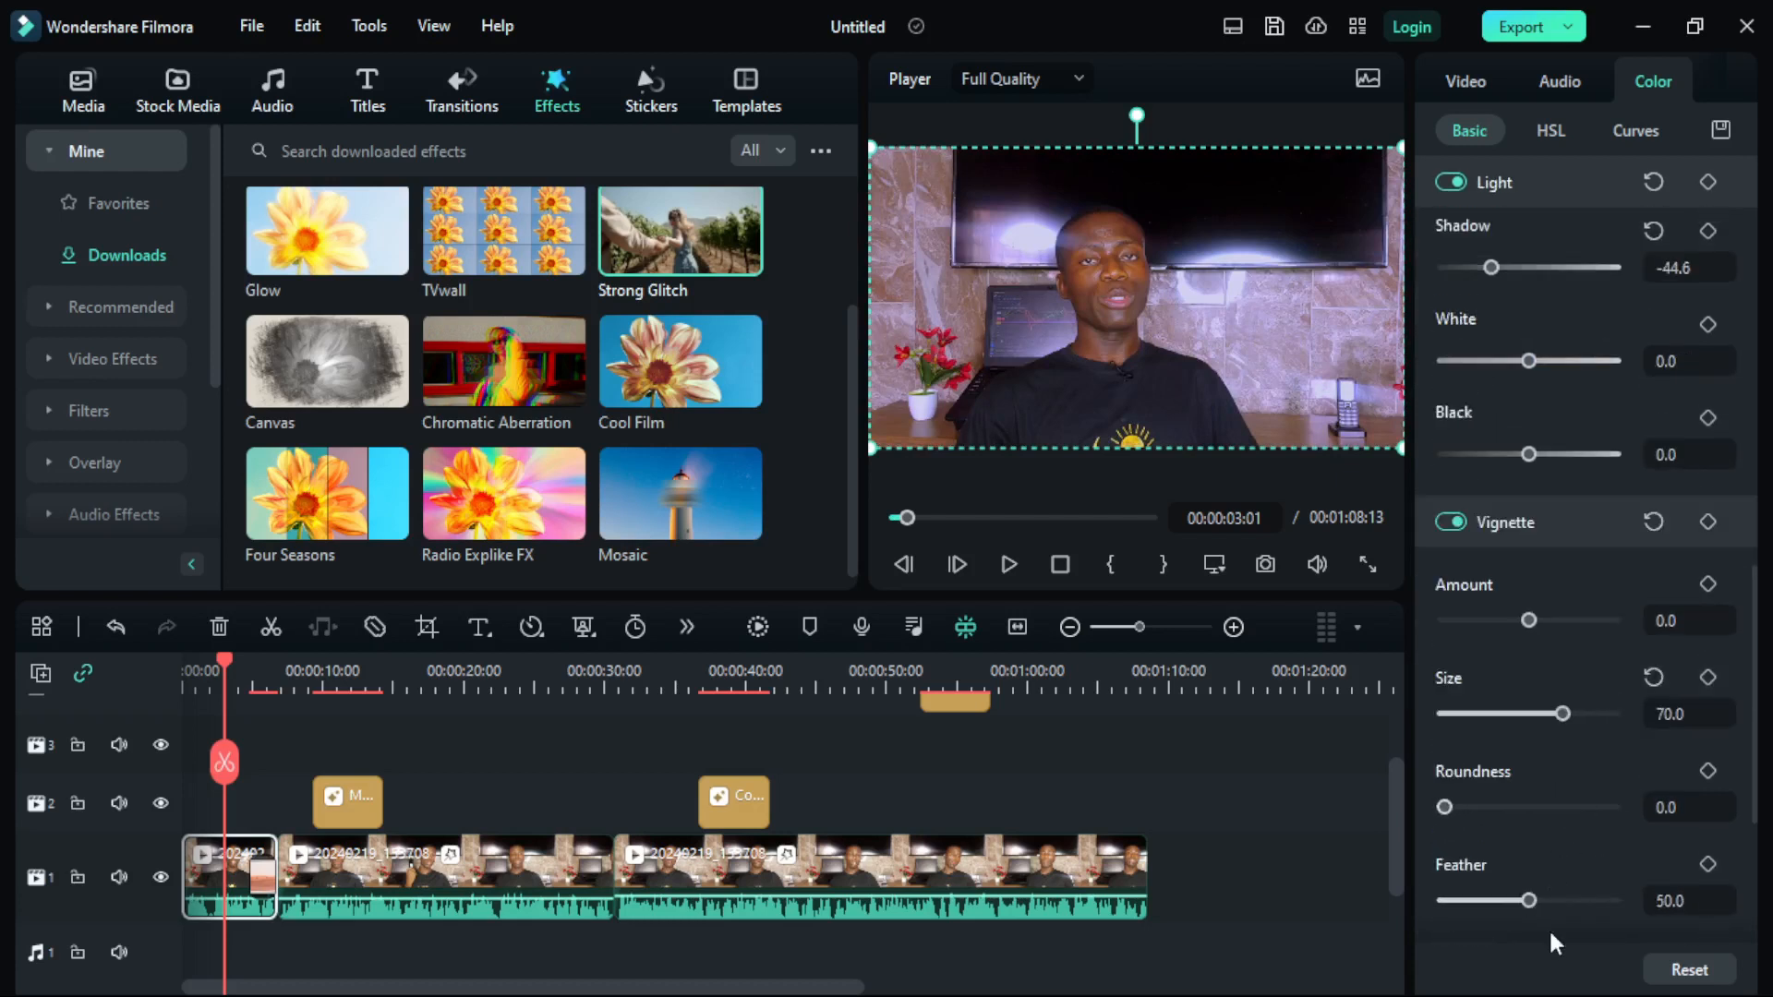
{"action": "left_click_drag", "start_coordinate": [1436, 801], "coordinate": [1499, 813]}
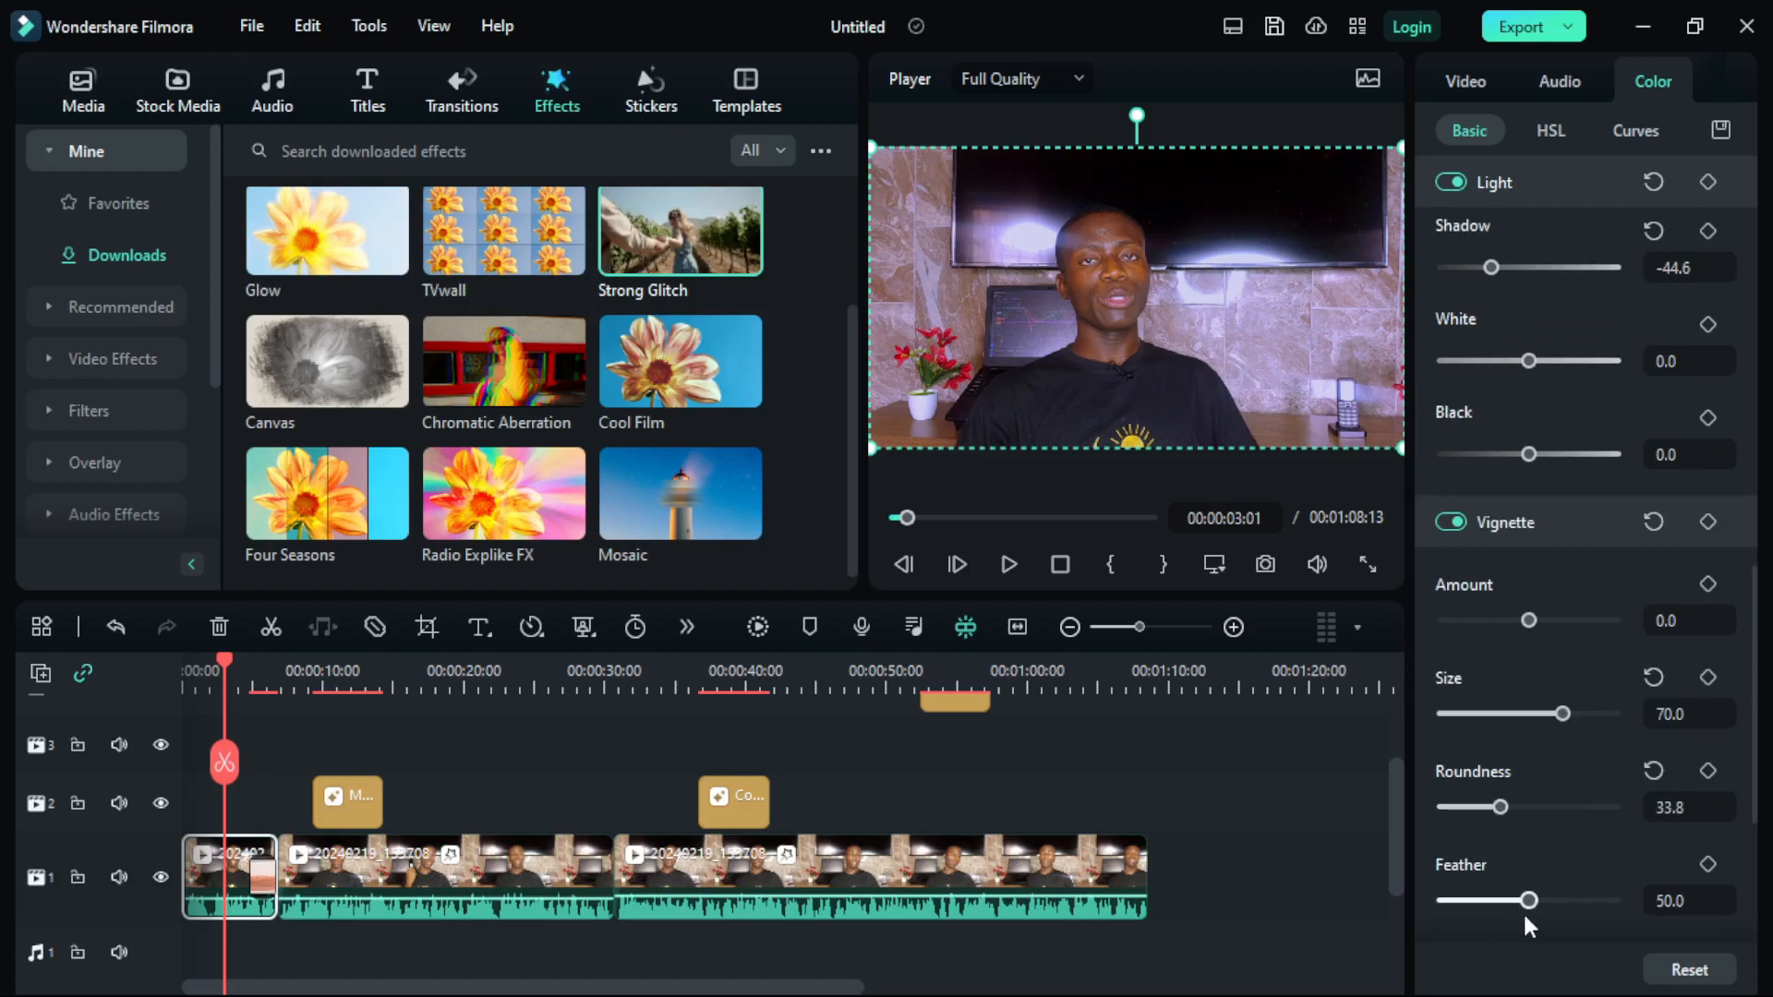
Enable Color Match for the first clip and match its colors to the reference frame at 00:00:29:04
{"action": "scroll", "coordinate": [1583, 716], "scroll_direction": "down", "scroll_amount": 5}
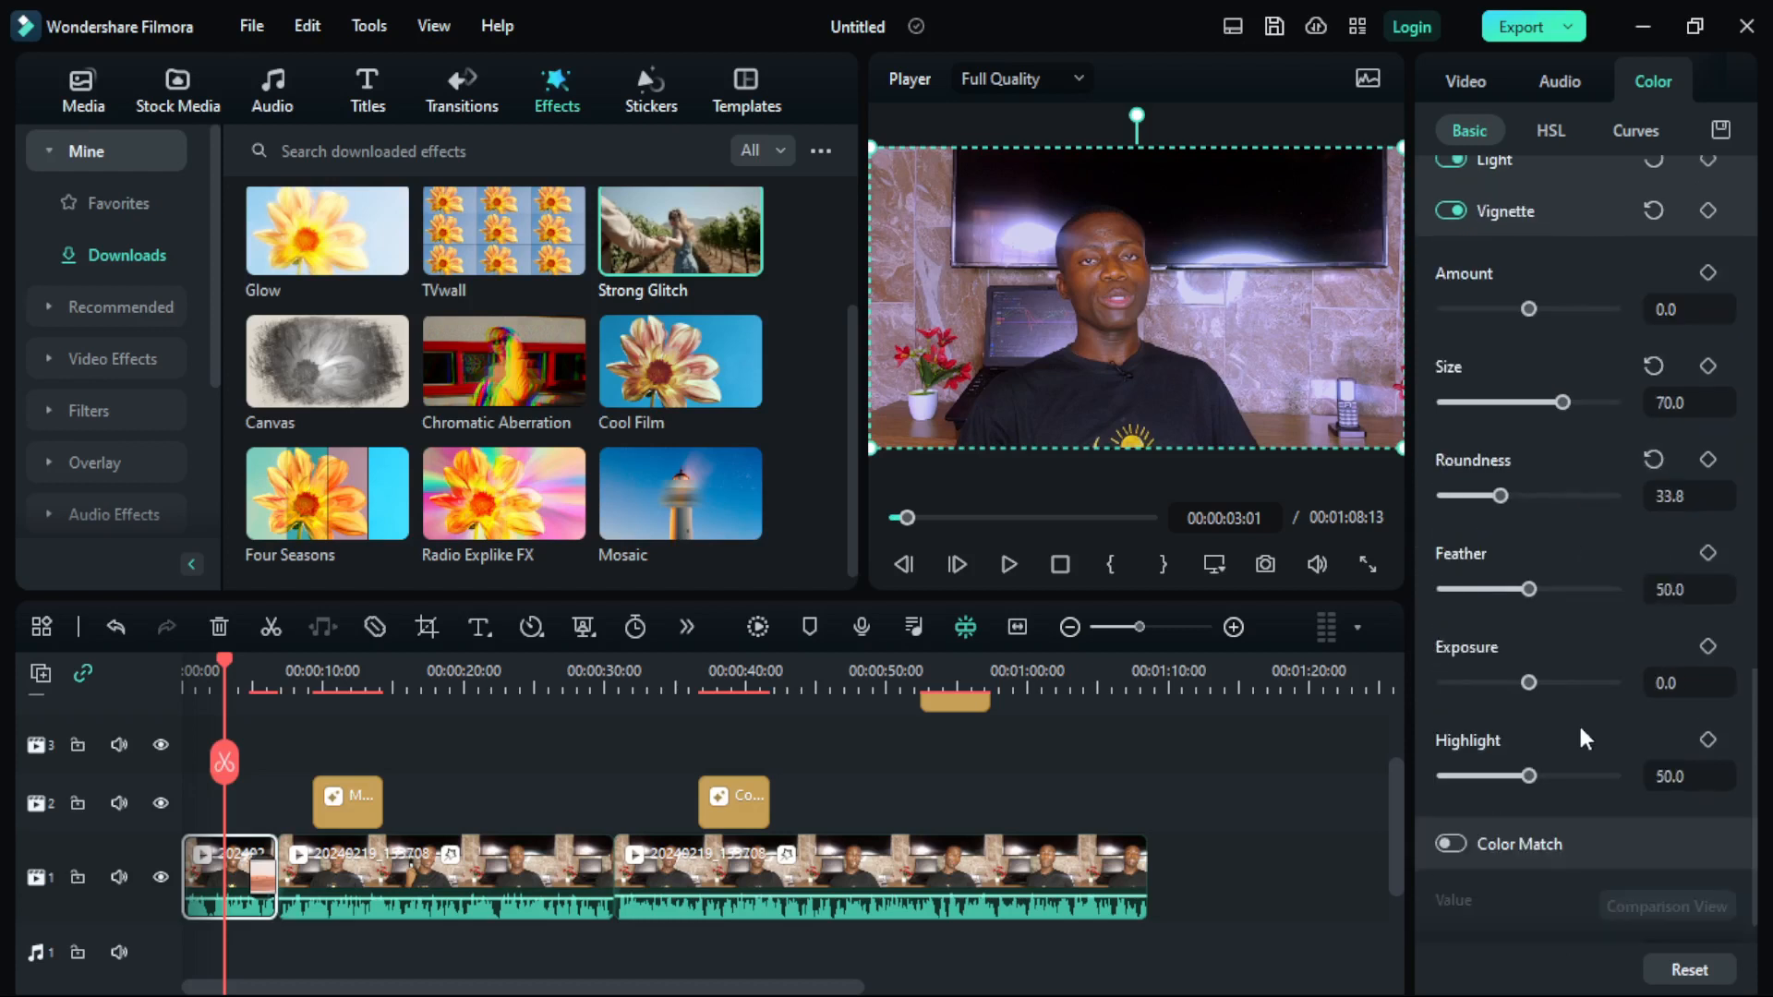
{"action": "left_click", "coordinate": [1450, 793]}
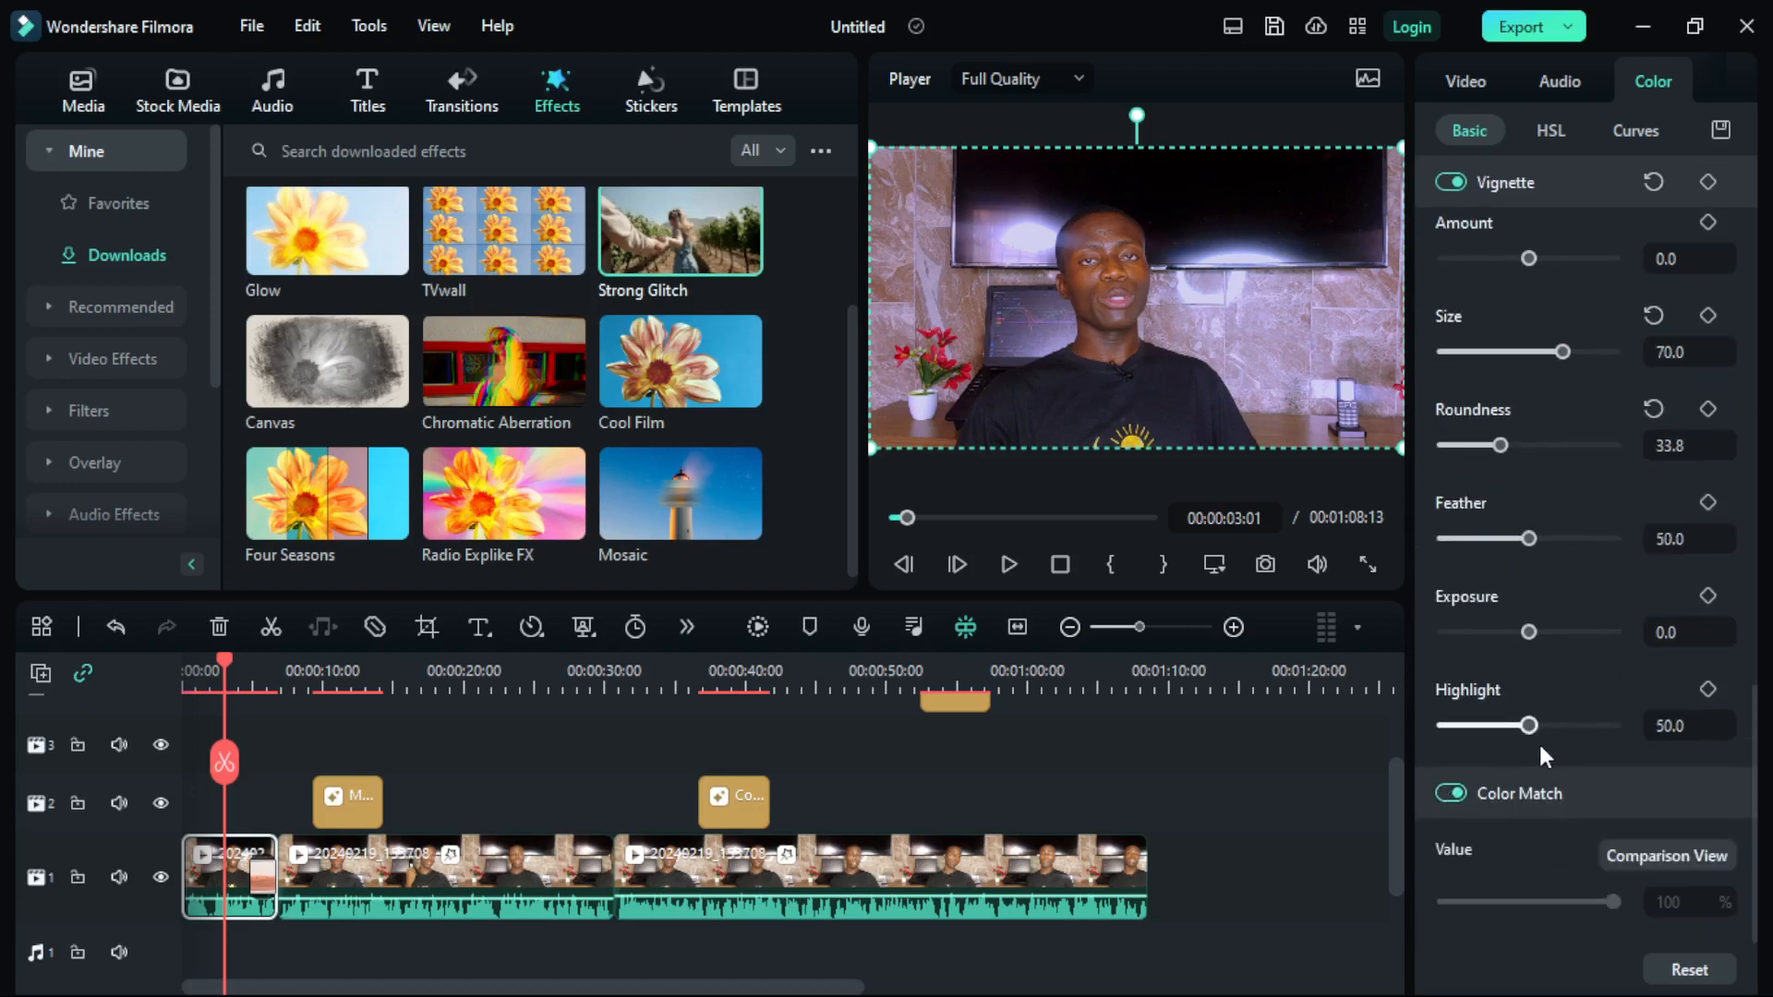
{"action": "left_click", "coordinate": [1615, 859]}
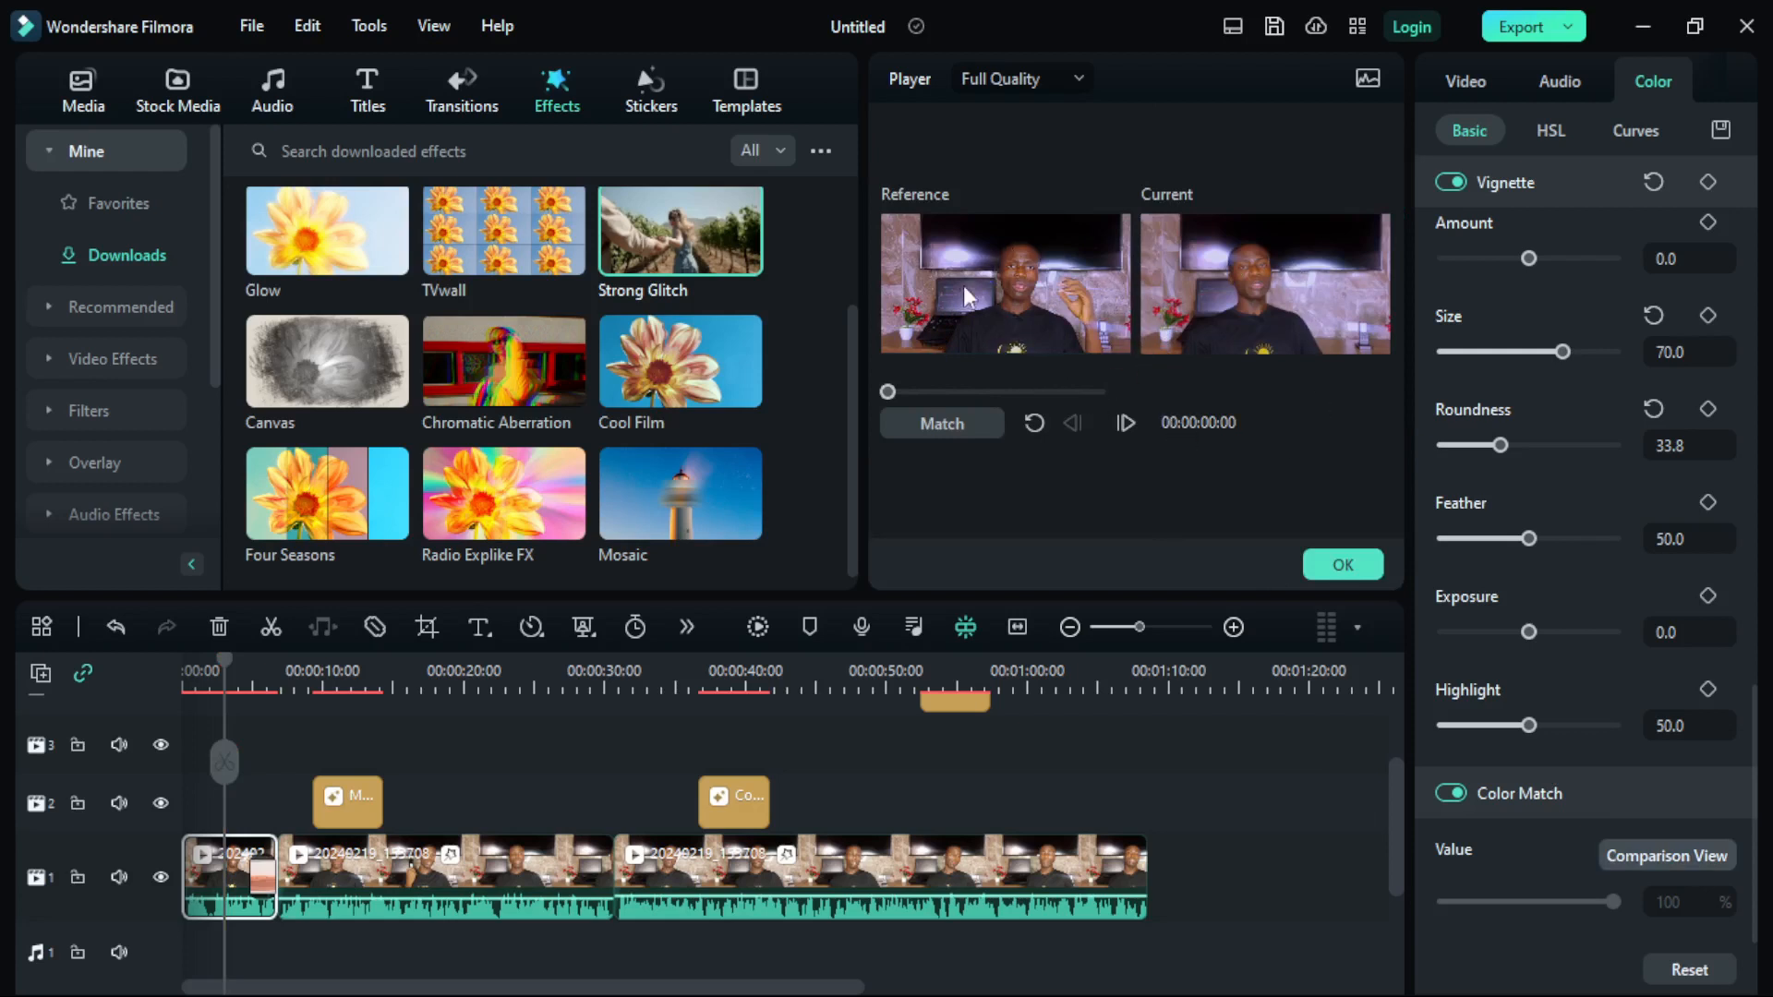
{"action": "left_click_drag", "start_coordinate": [886, 392], "coordinate": [976, 391]}
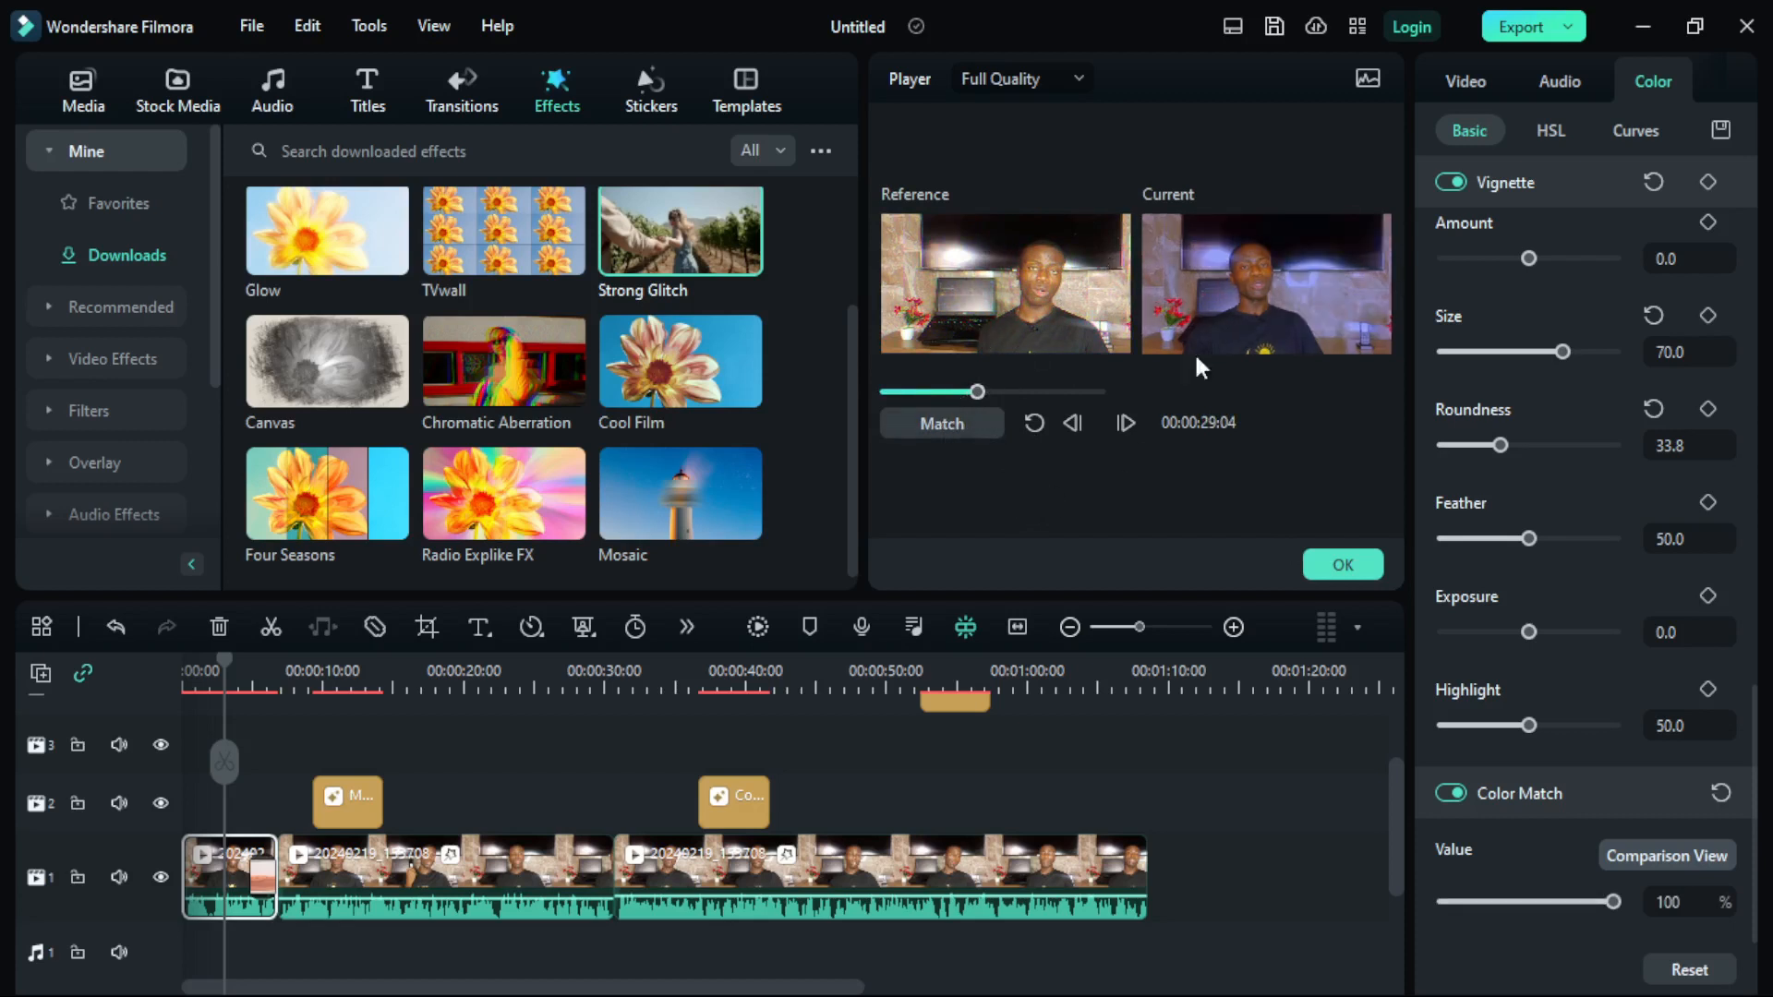
{"action": "left_click", "coordinate": [1315, 563]}
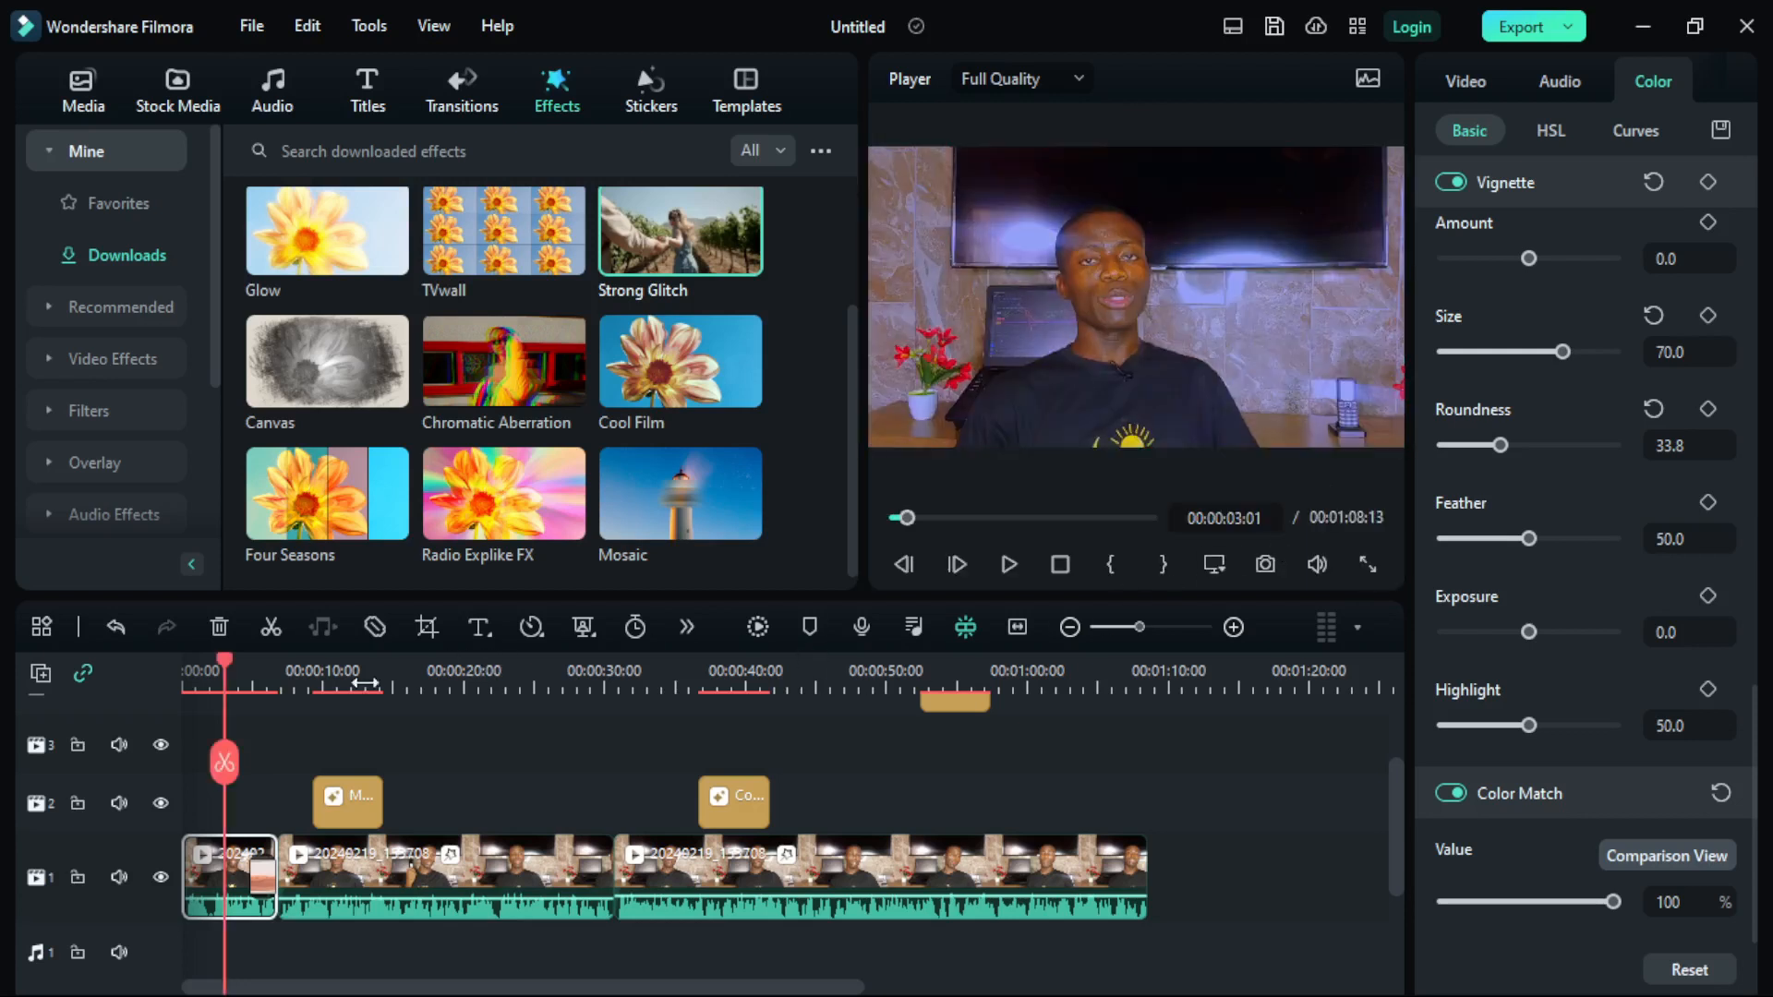
Reset all of the first clip's color adjustments, including its vignette and Color Match
{"action": "left_click", "coordinate": [1681, 968]}
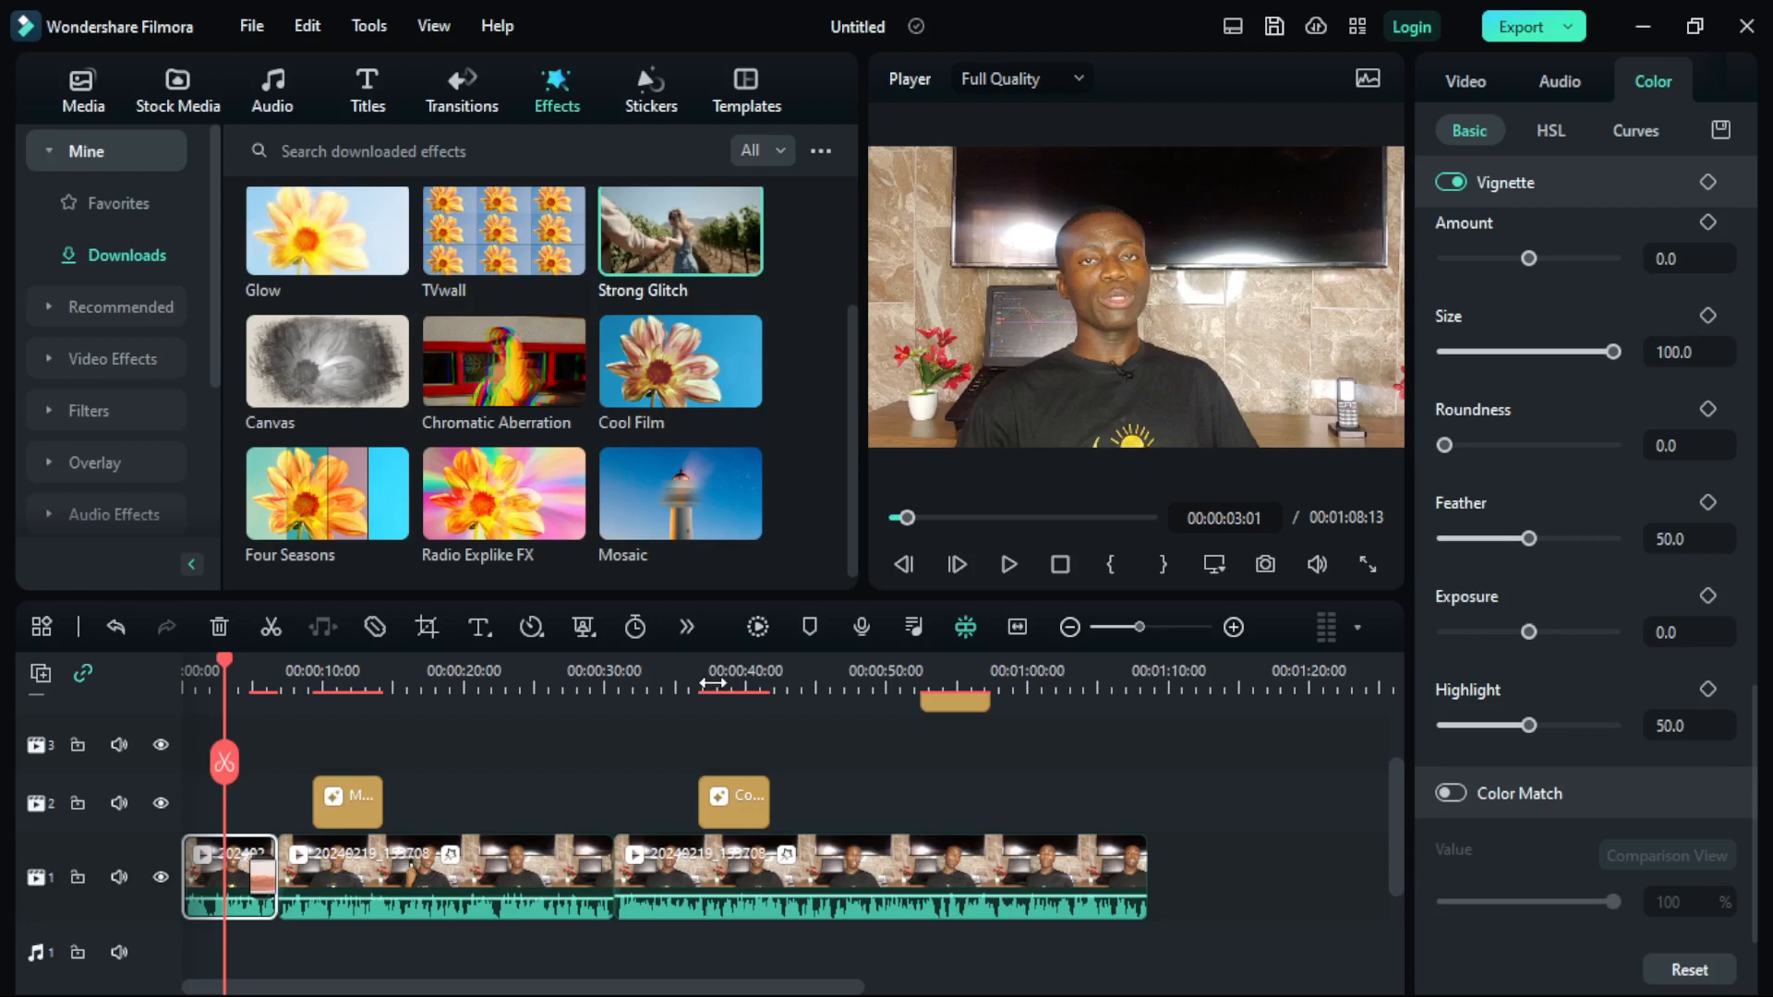
{"action": "double_click", "coordinate": [848, 24]}
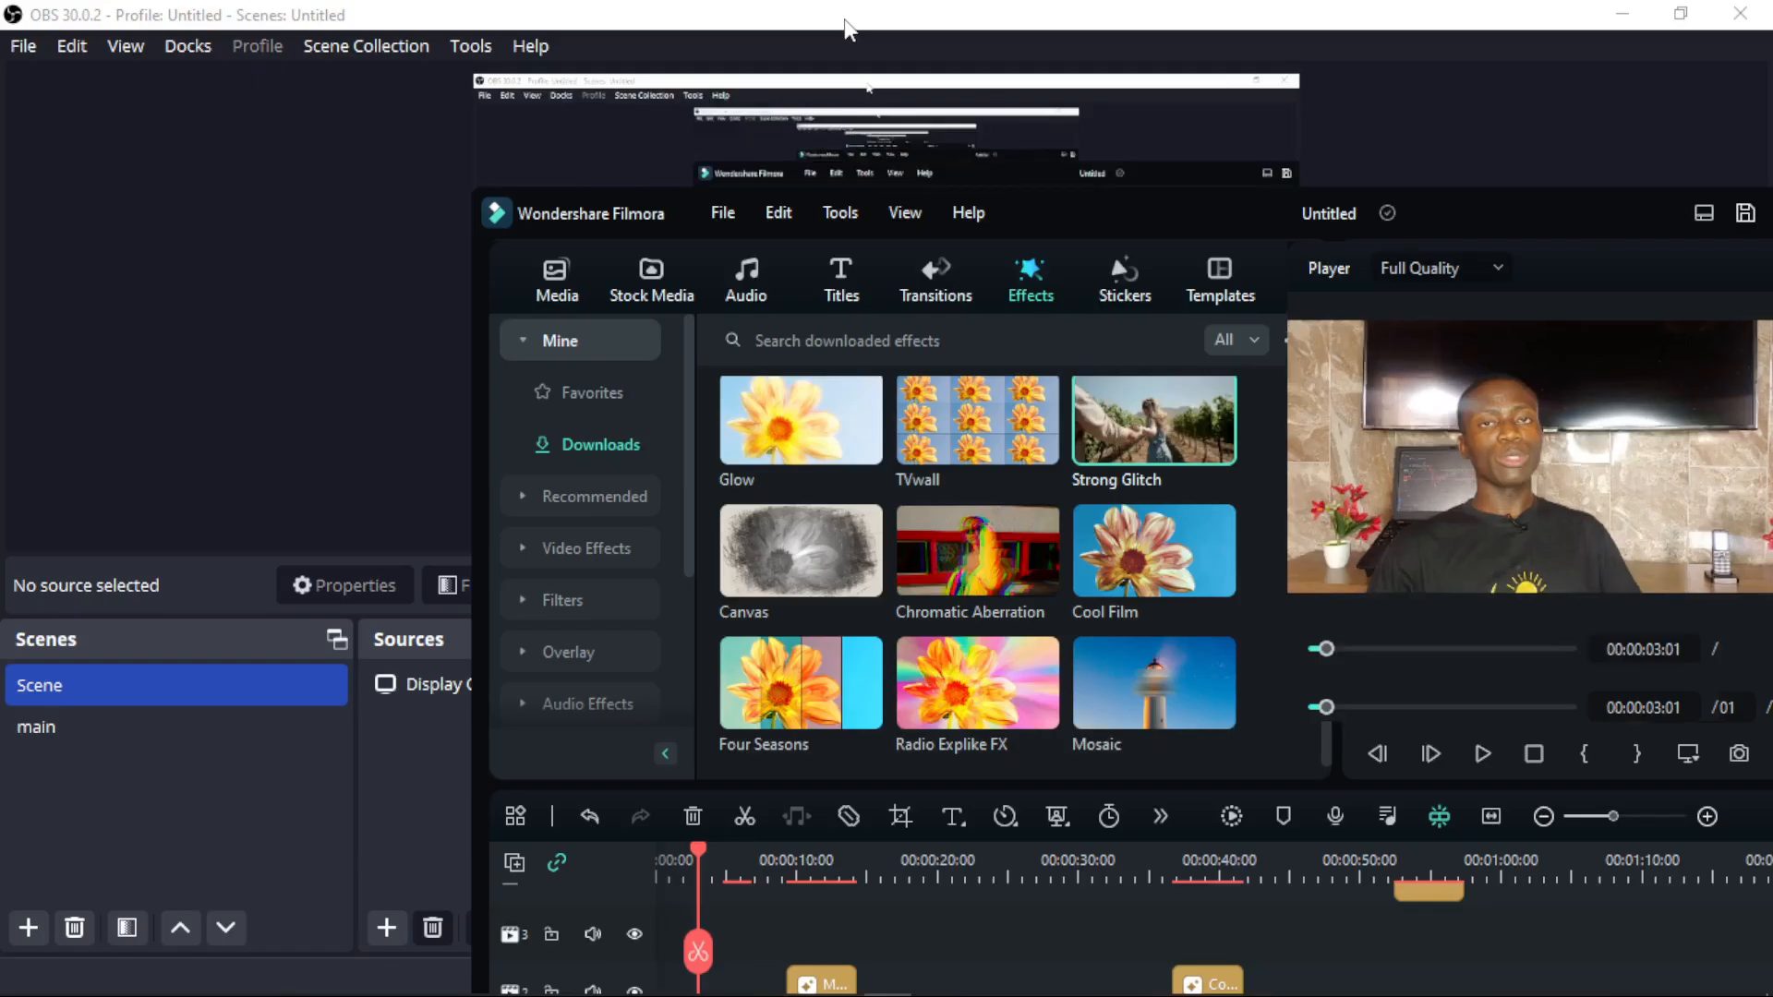
{"action": "left_click_drag", "start_coordinate": [1376, 211], "coordinate": [1263, 0]}
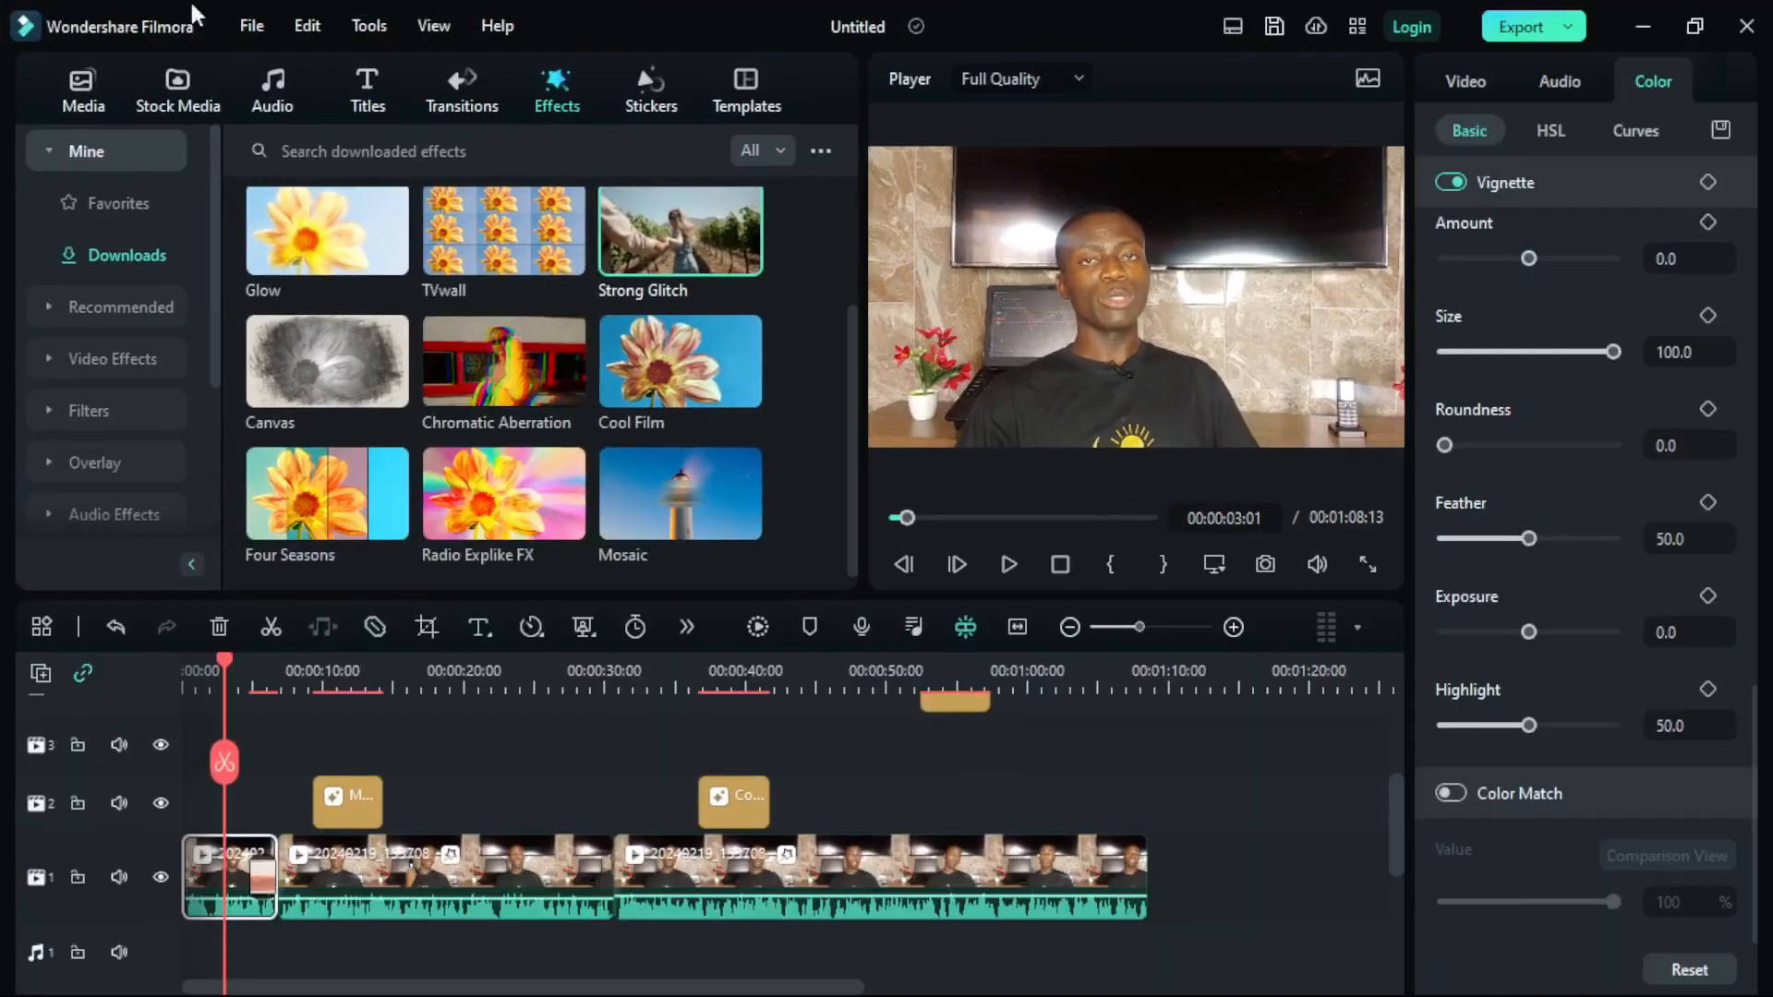
{"action": "left_click", "coordinate": [252, 25]}
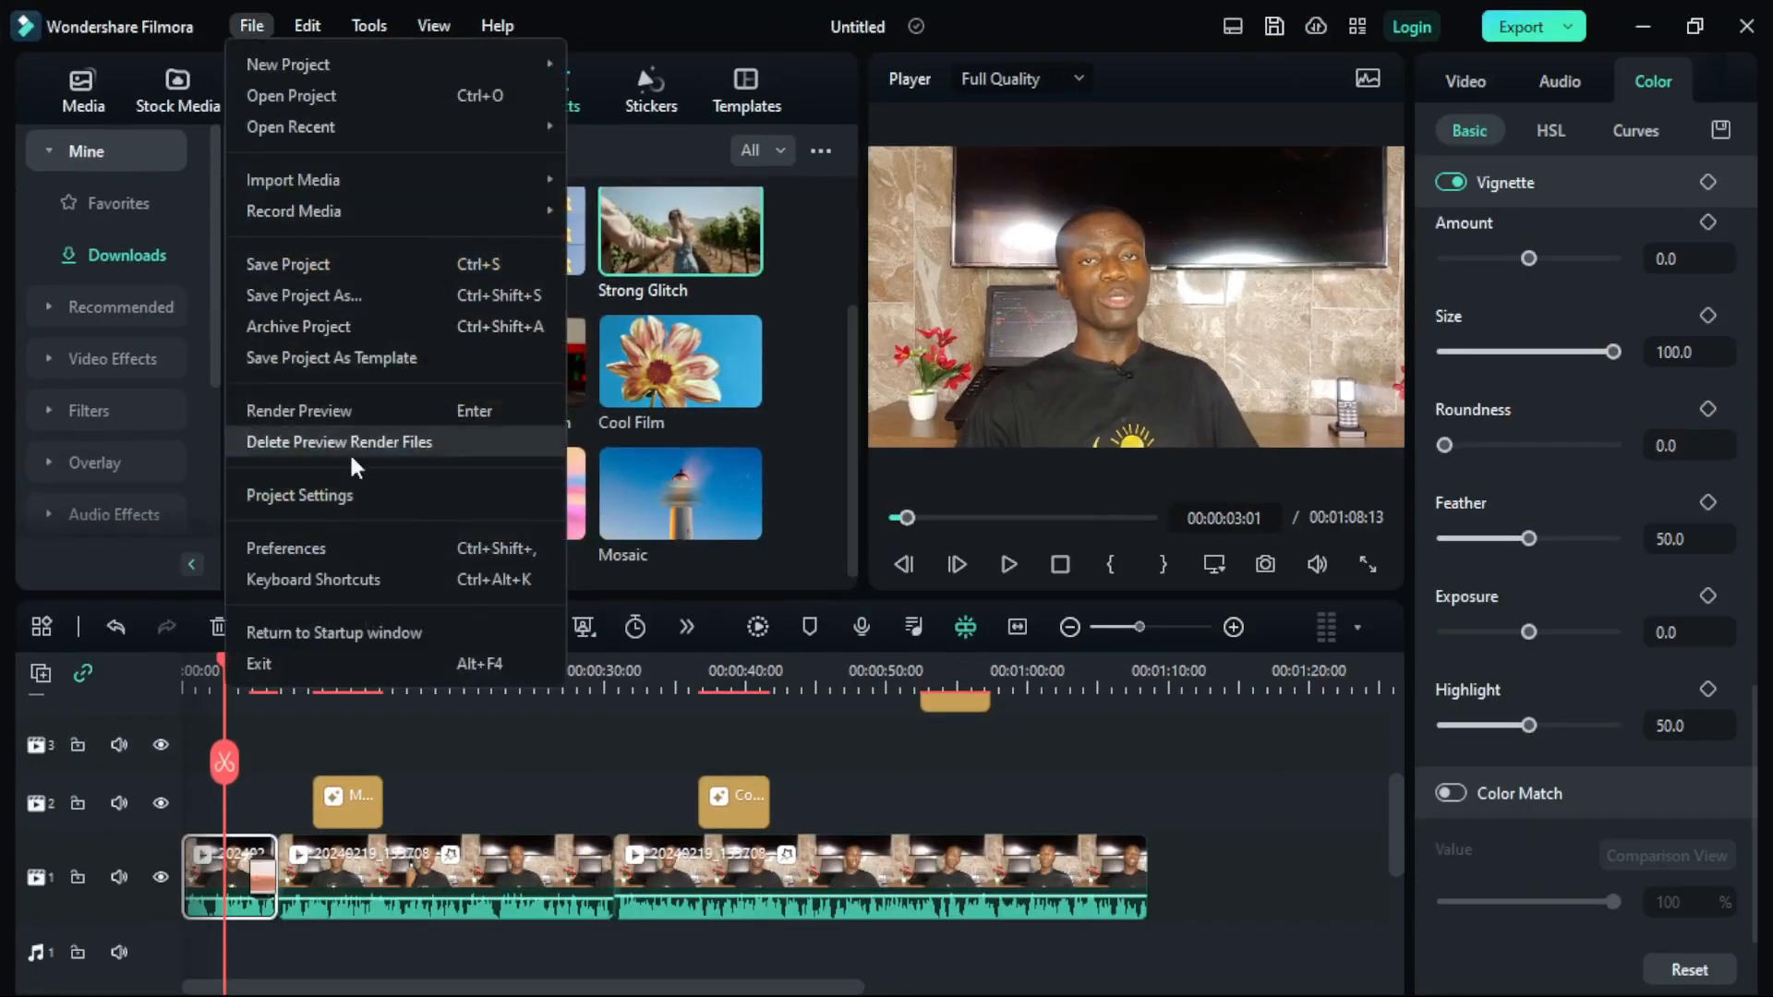
{"action": "left_click", "coordinate": [320, 257]}
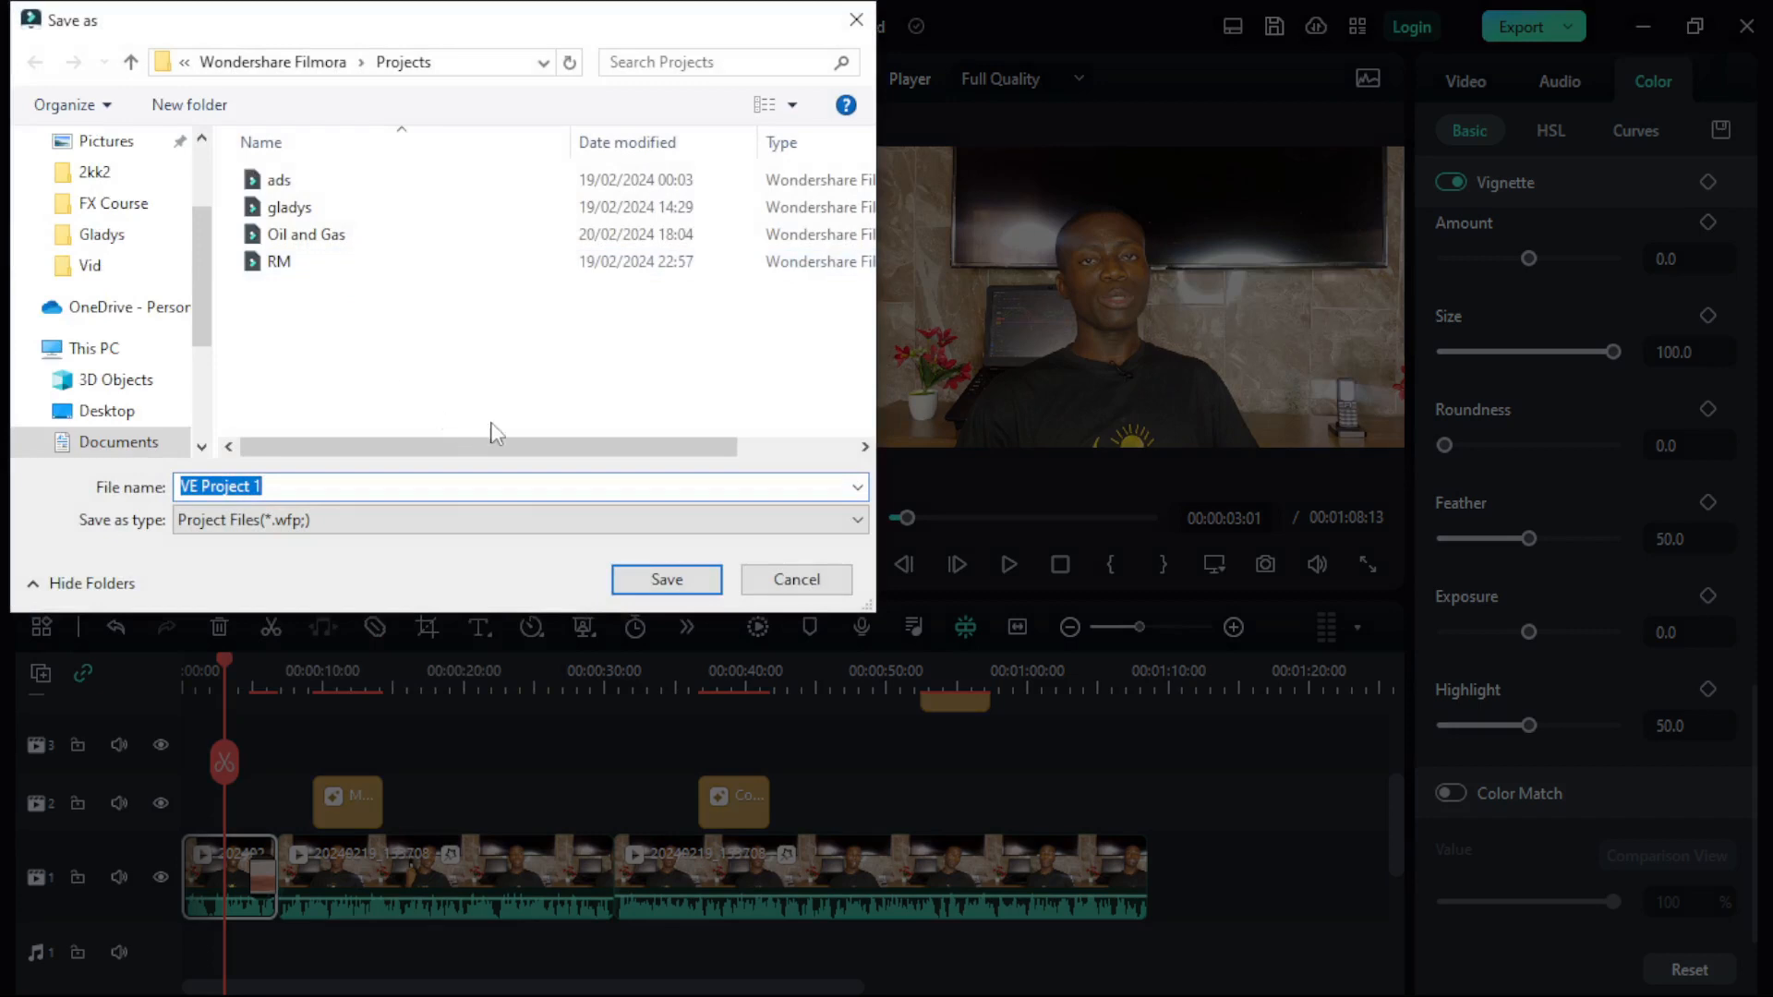
{"action": "left_click", "coordinate": [799, 582]}
Open the export settings for creating a local MP4 video and name the output file DDFGH
{"action": "left_click", "coordinate": [1569, 28]}
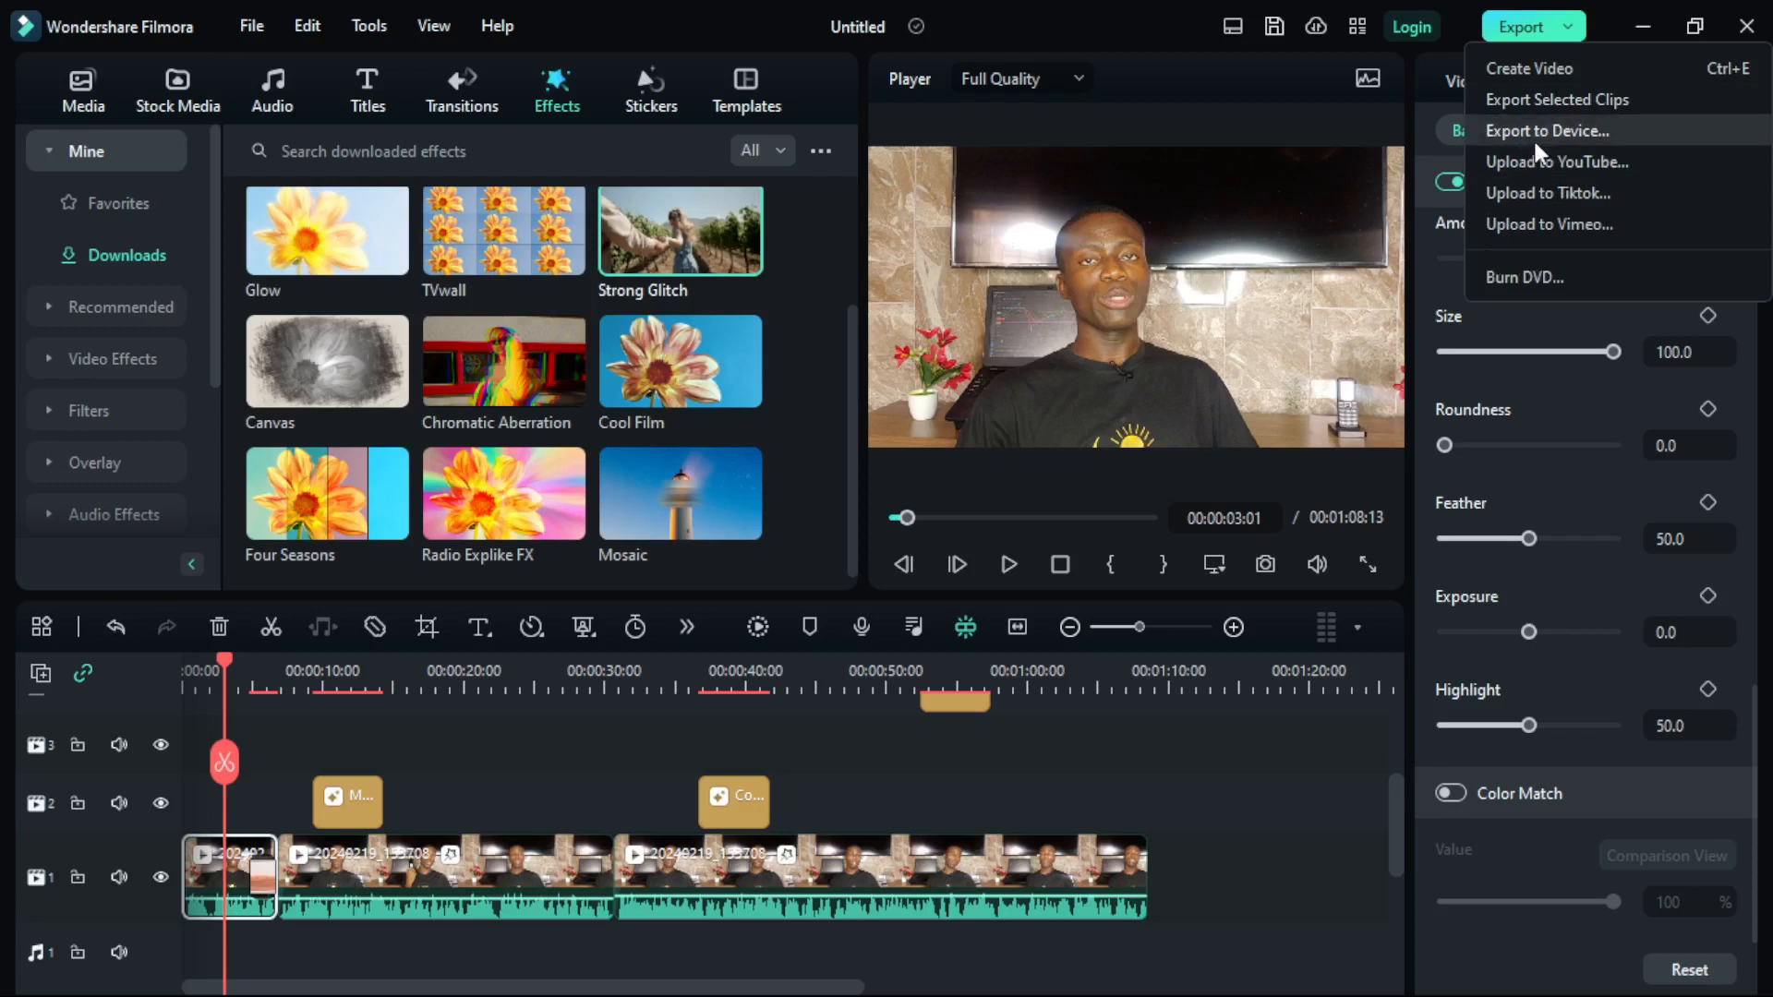
{"action": "left_click", "coordinate": [1545, 69]}
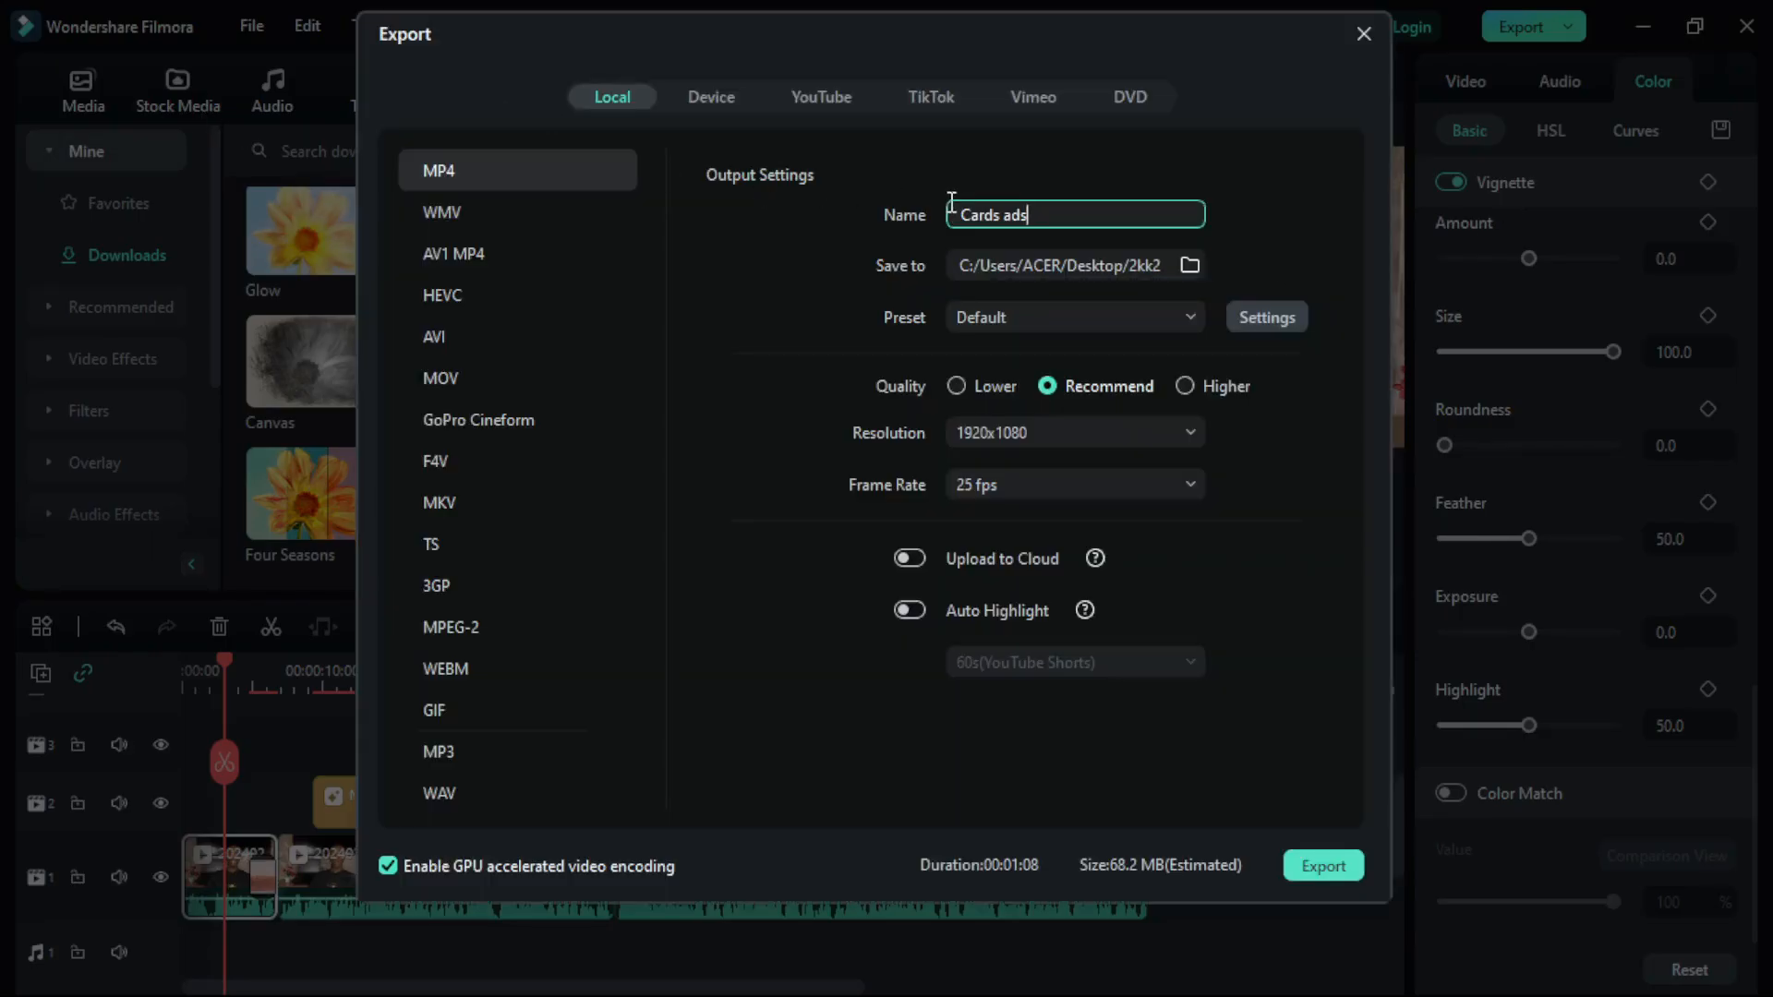
{"action": "triple_click", "coordinate": [981, 214]}
{"action": "type", "text": "DDFGH"}
Set the MP4 export quality to Higher and the frame rate to 60 fps
{"action": "left_click", "coordinate": [1174, 384]}
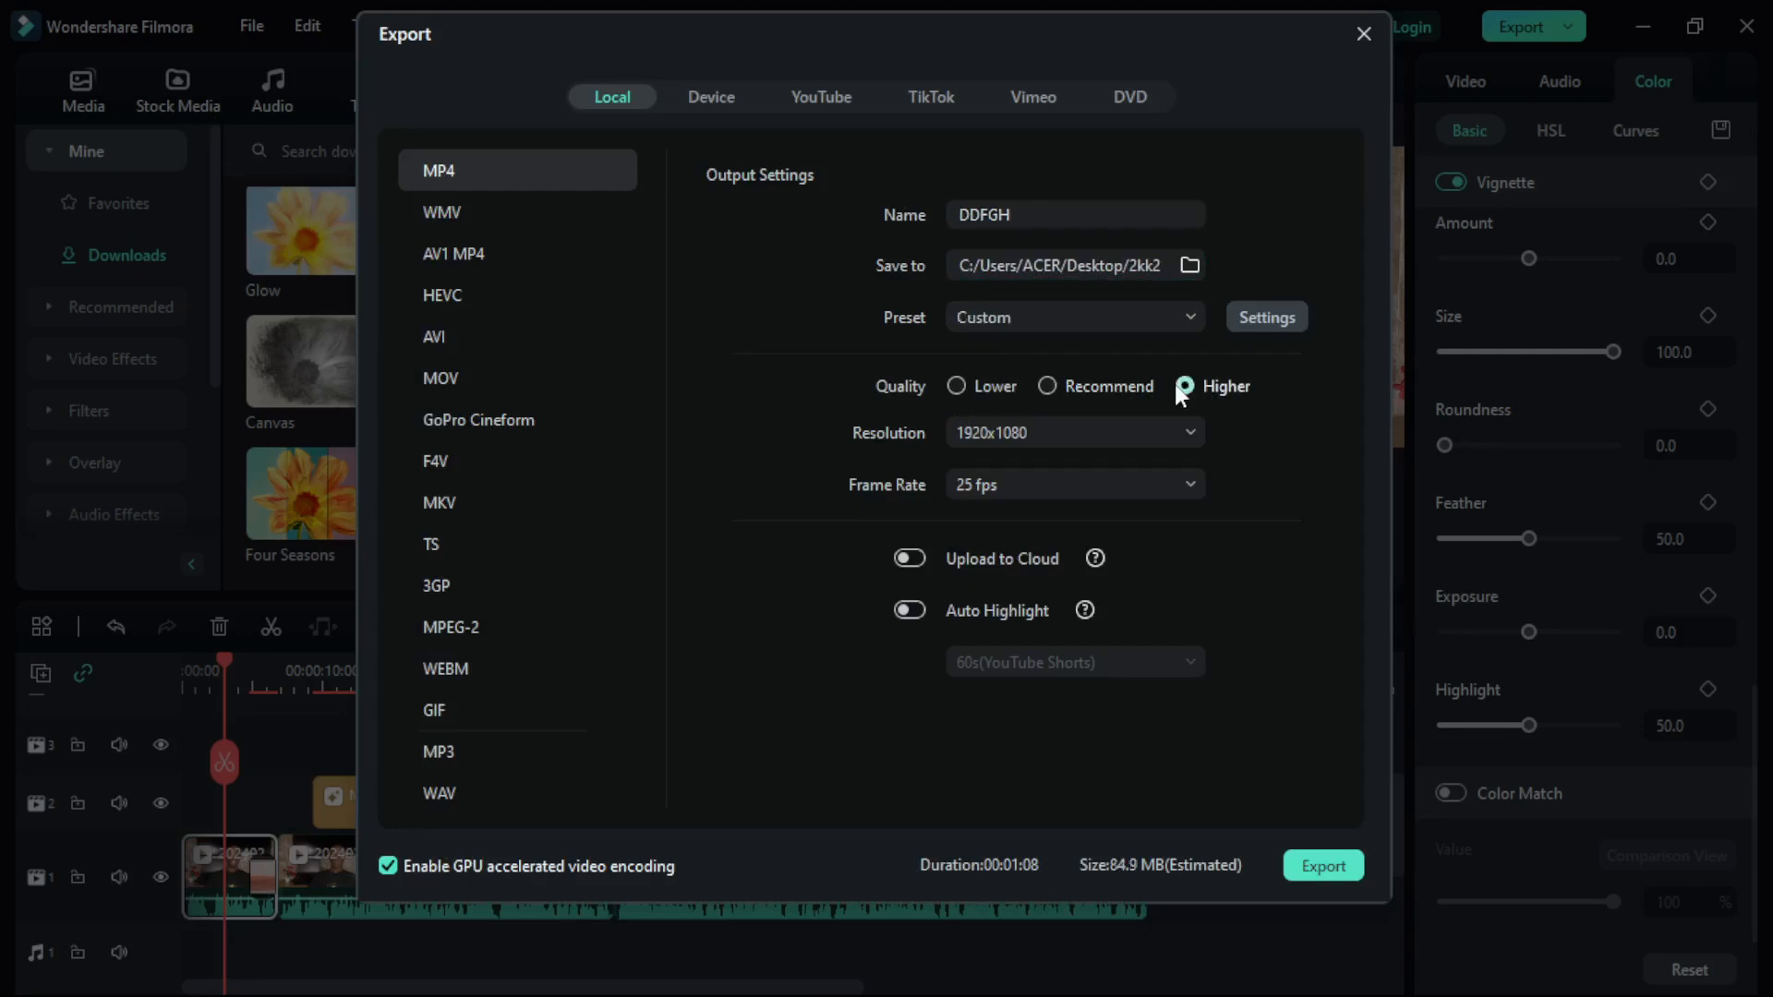
{"action": "left_click", "coordinate": [1097, 486]}
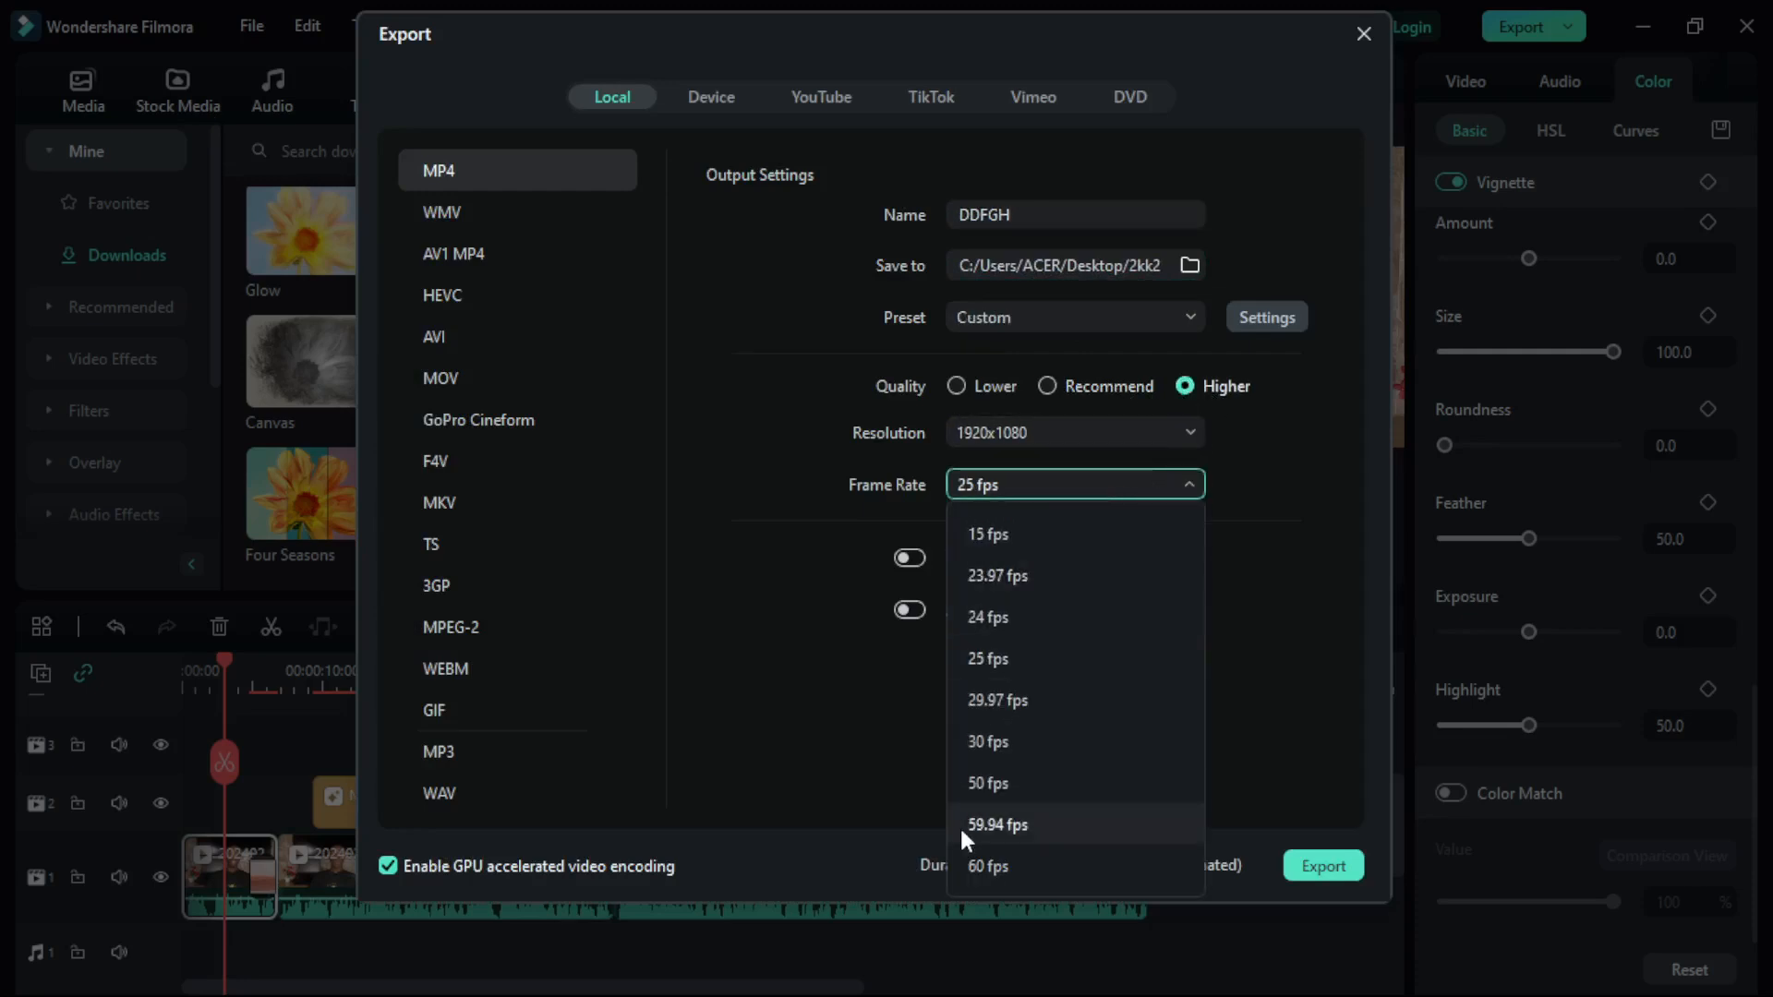
{"action": "left_click", "coordinate": [984, 868]}
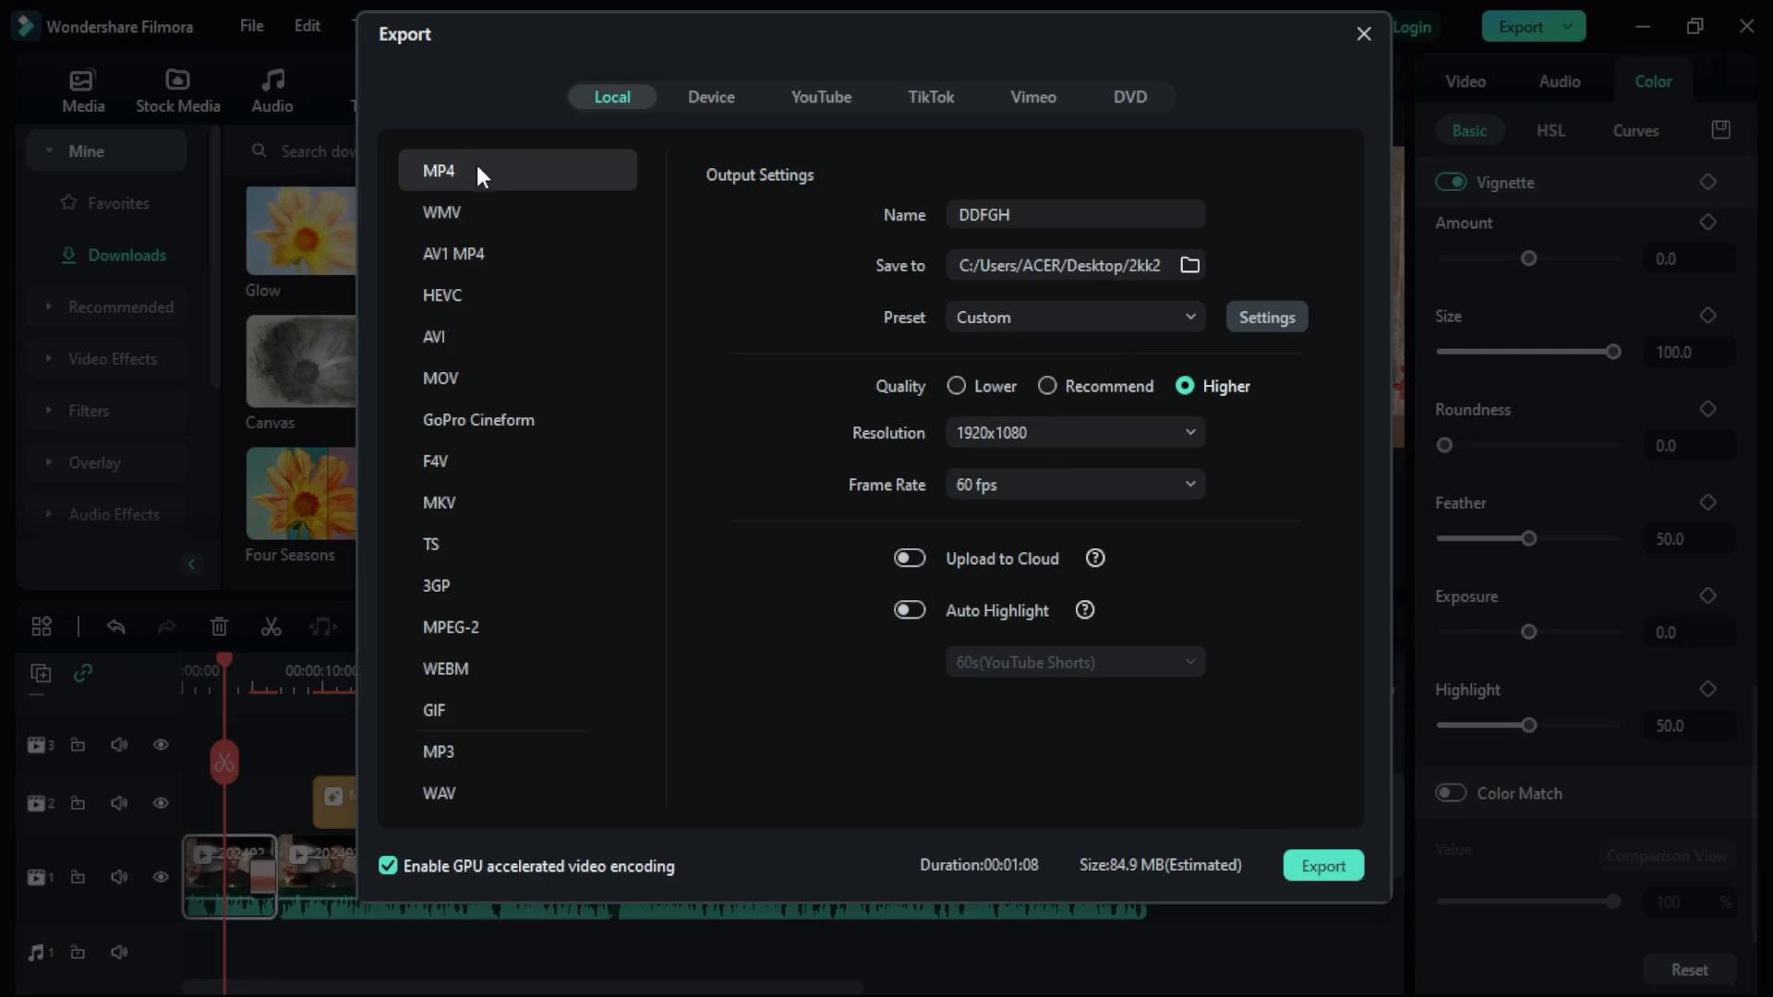
Examine the output settings of the other export formats, including WMV, AV1 MP4, HEVC, AVI, MOV, F4V, MKV, 3GP, MPEG-2 and MP3
{"action": "left_click", "coordinate": [482, 208]}
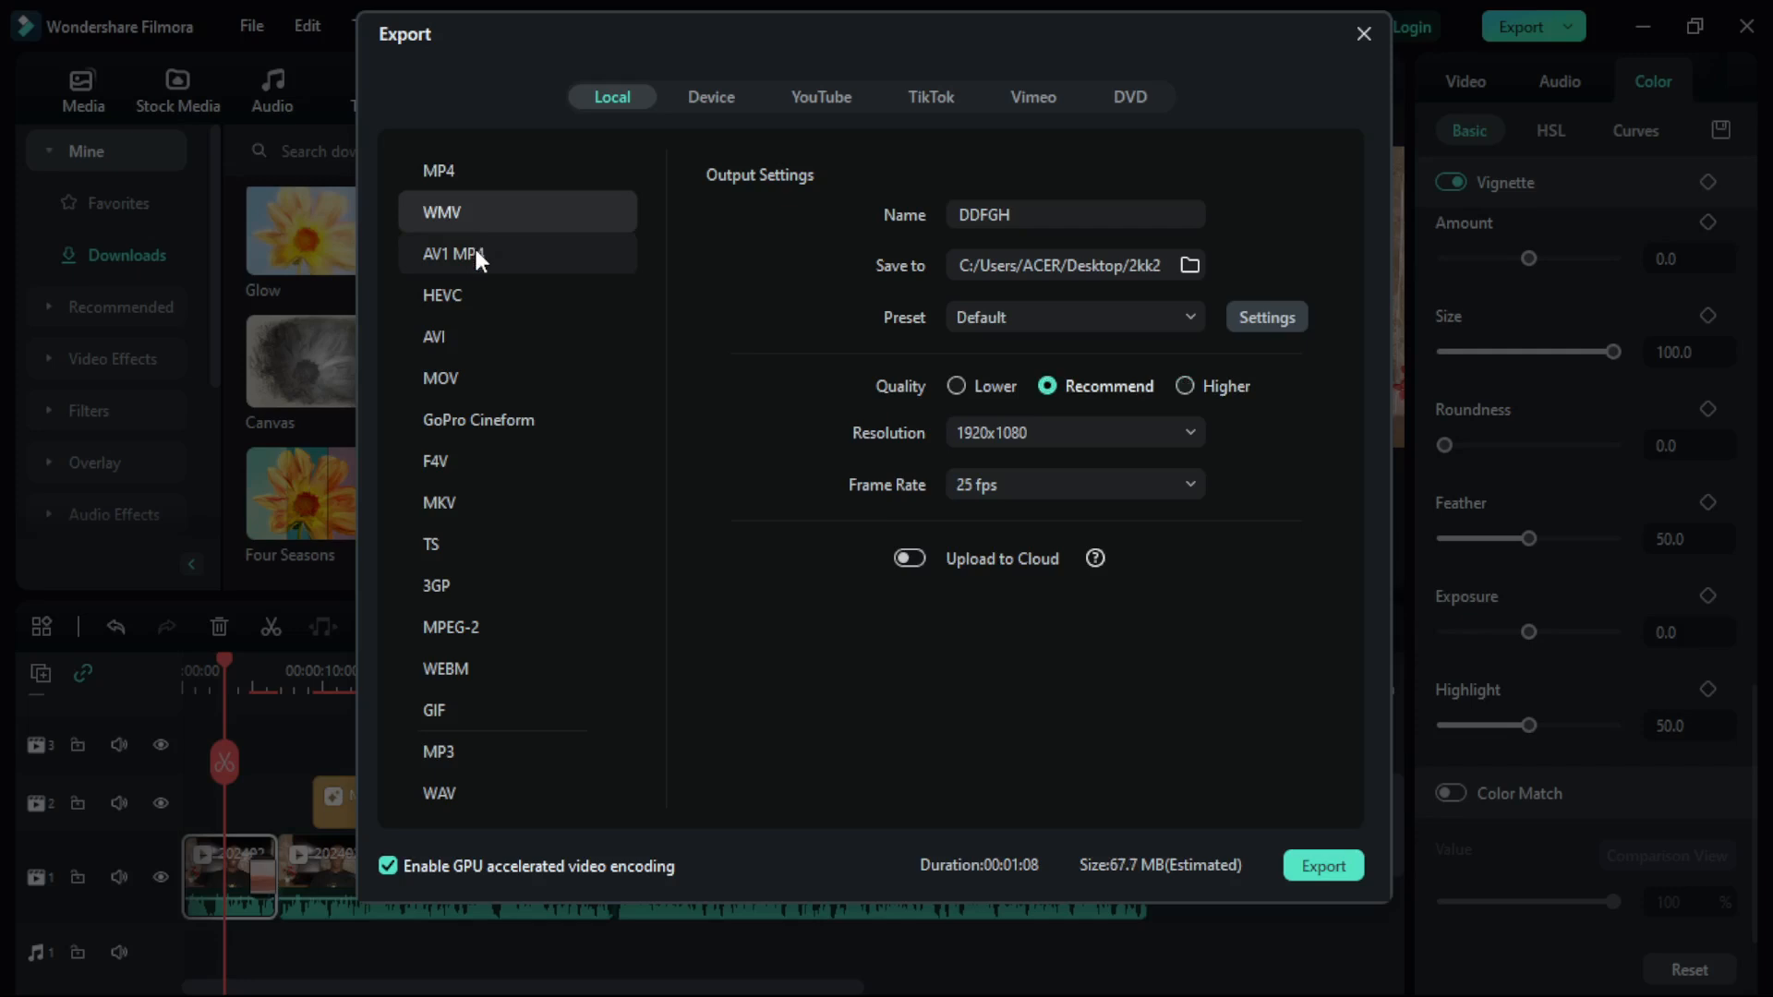
{"action": "left_click", "coordinate": [476, 250]}
{"action": "left_click", "coordinate": [483, 297]}
{"action": "left_click", "coordinate": [484, 337]}
{"action": "left_click", "coordinate": [498, 378]}
{"action": "left_click", "coordinate": [471, 461]}
{"action": "left_click", "coordinate": [448, 506]}
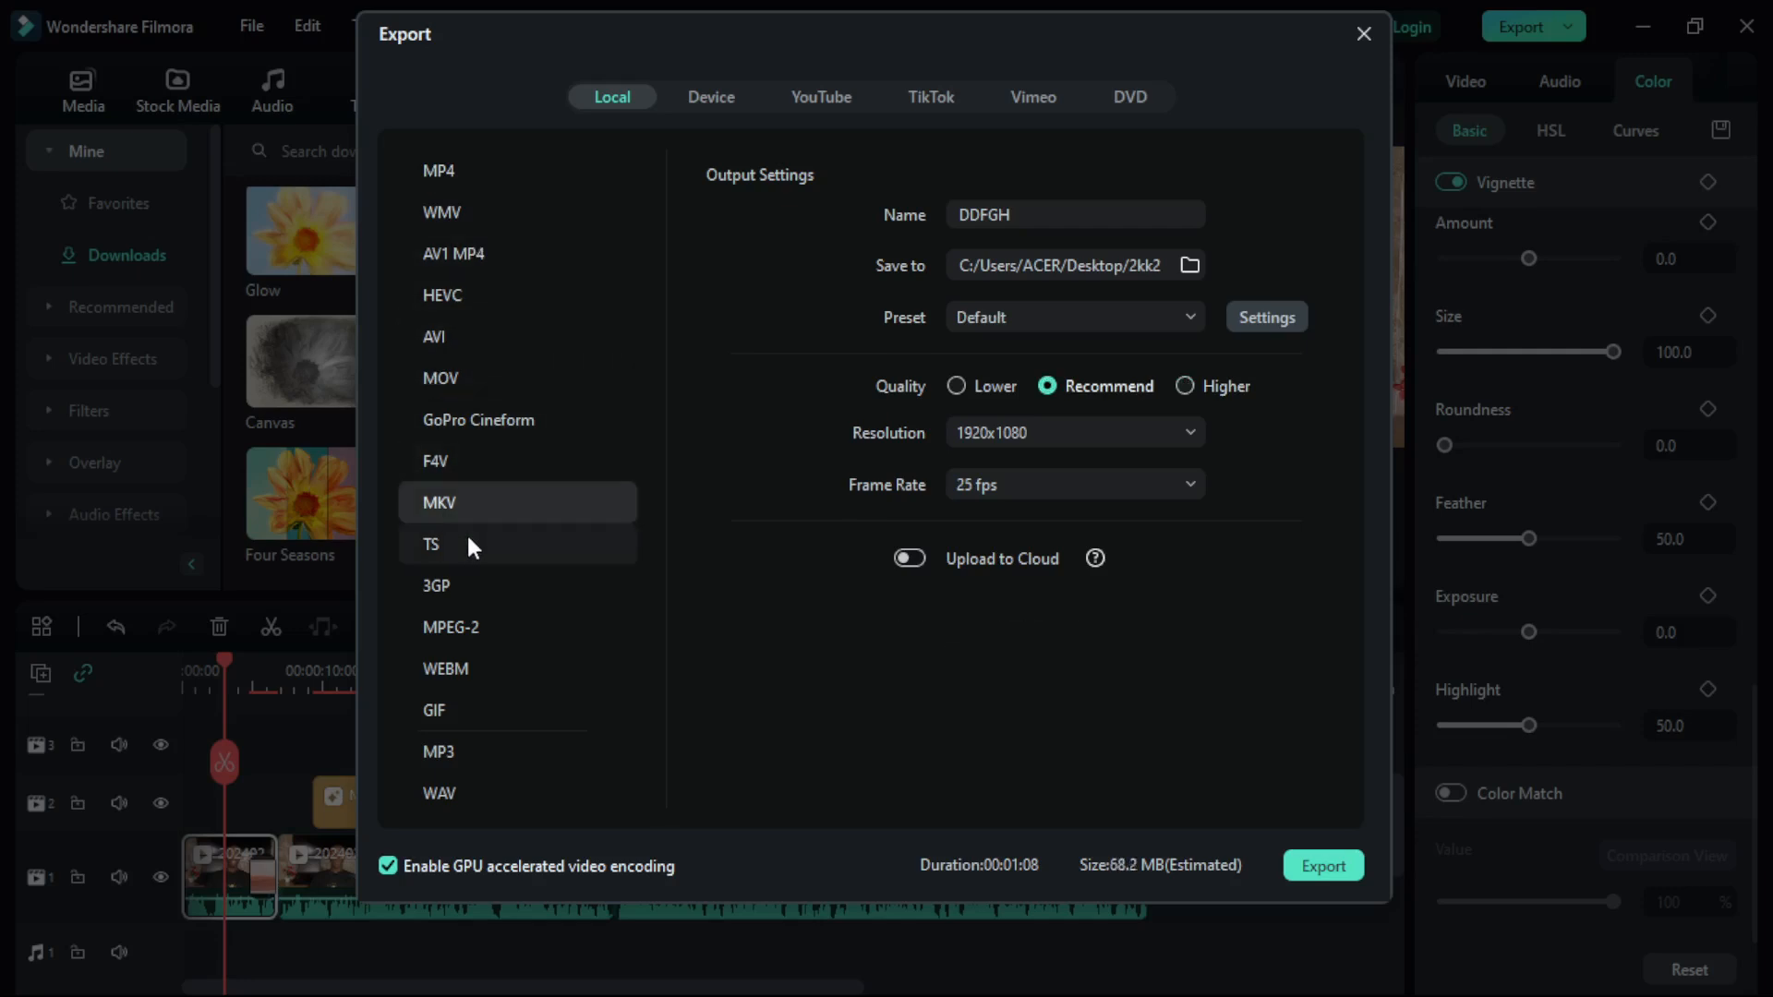
{"action": "left_click", "coordinate": [462, 585]}
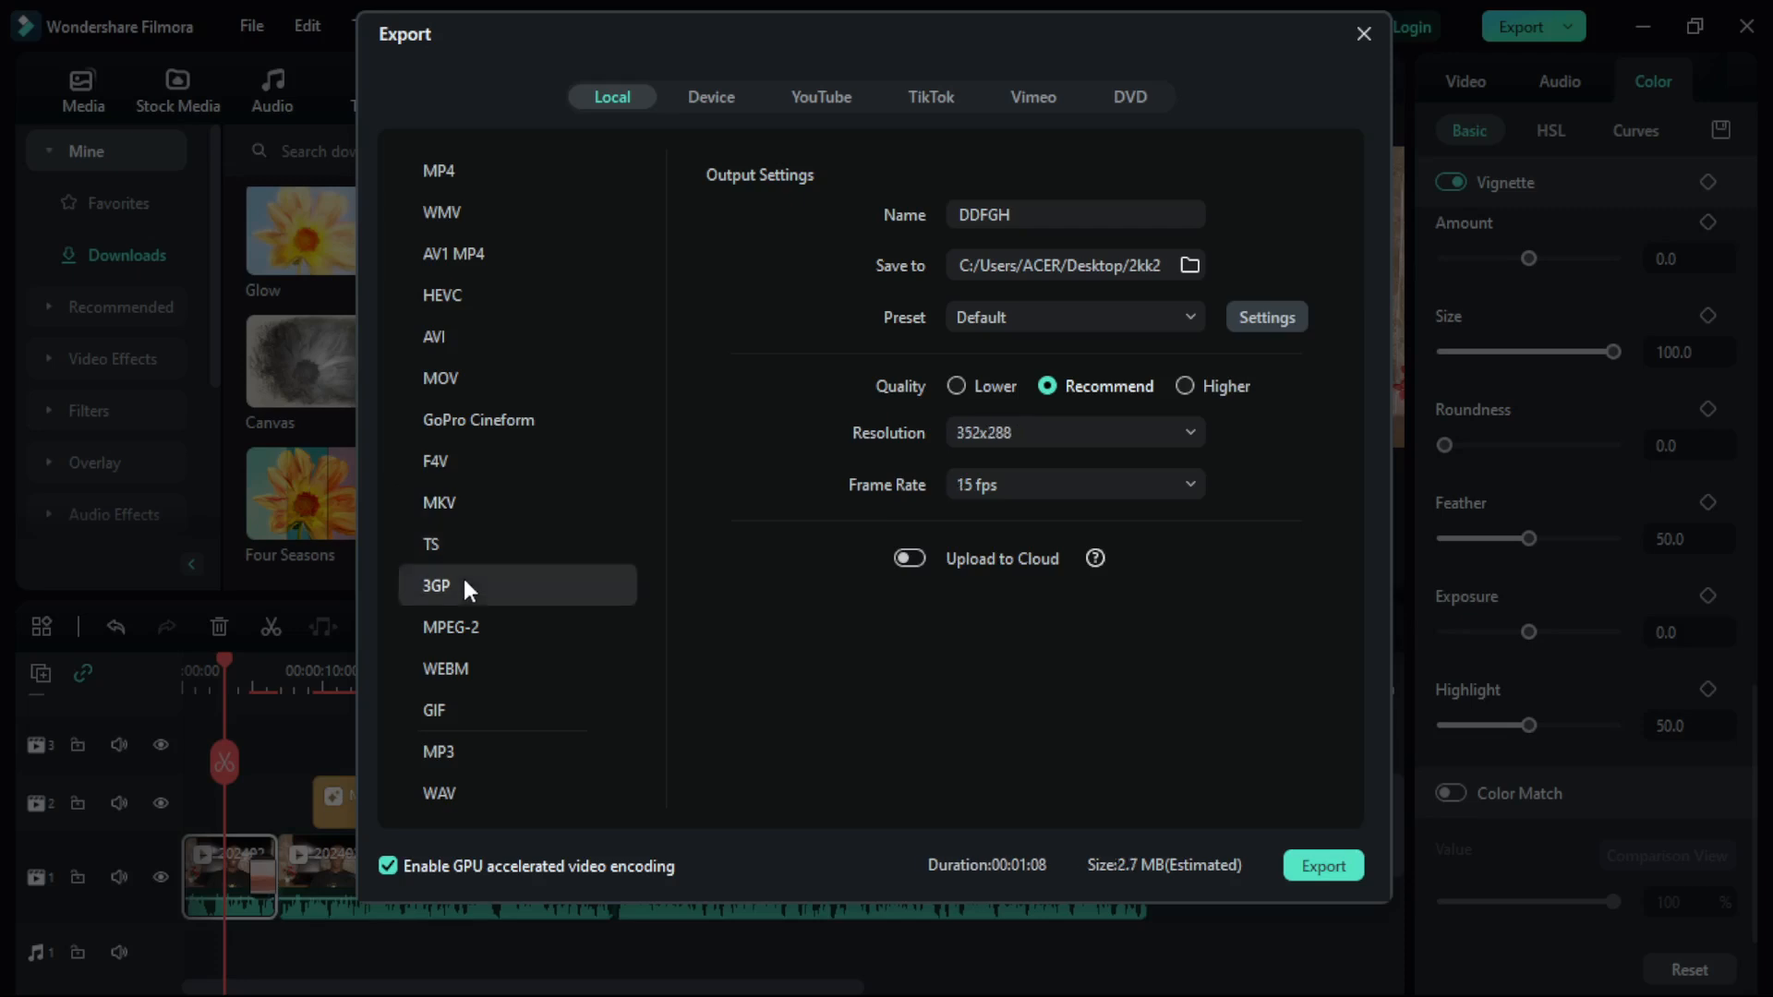
{"action": "left_click", "coordinate": [482, 627]}
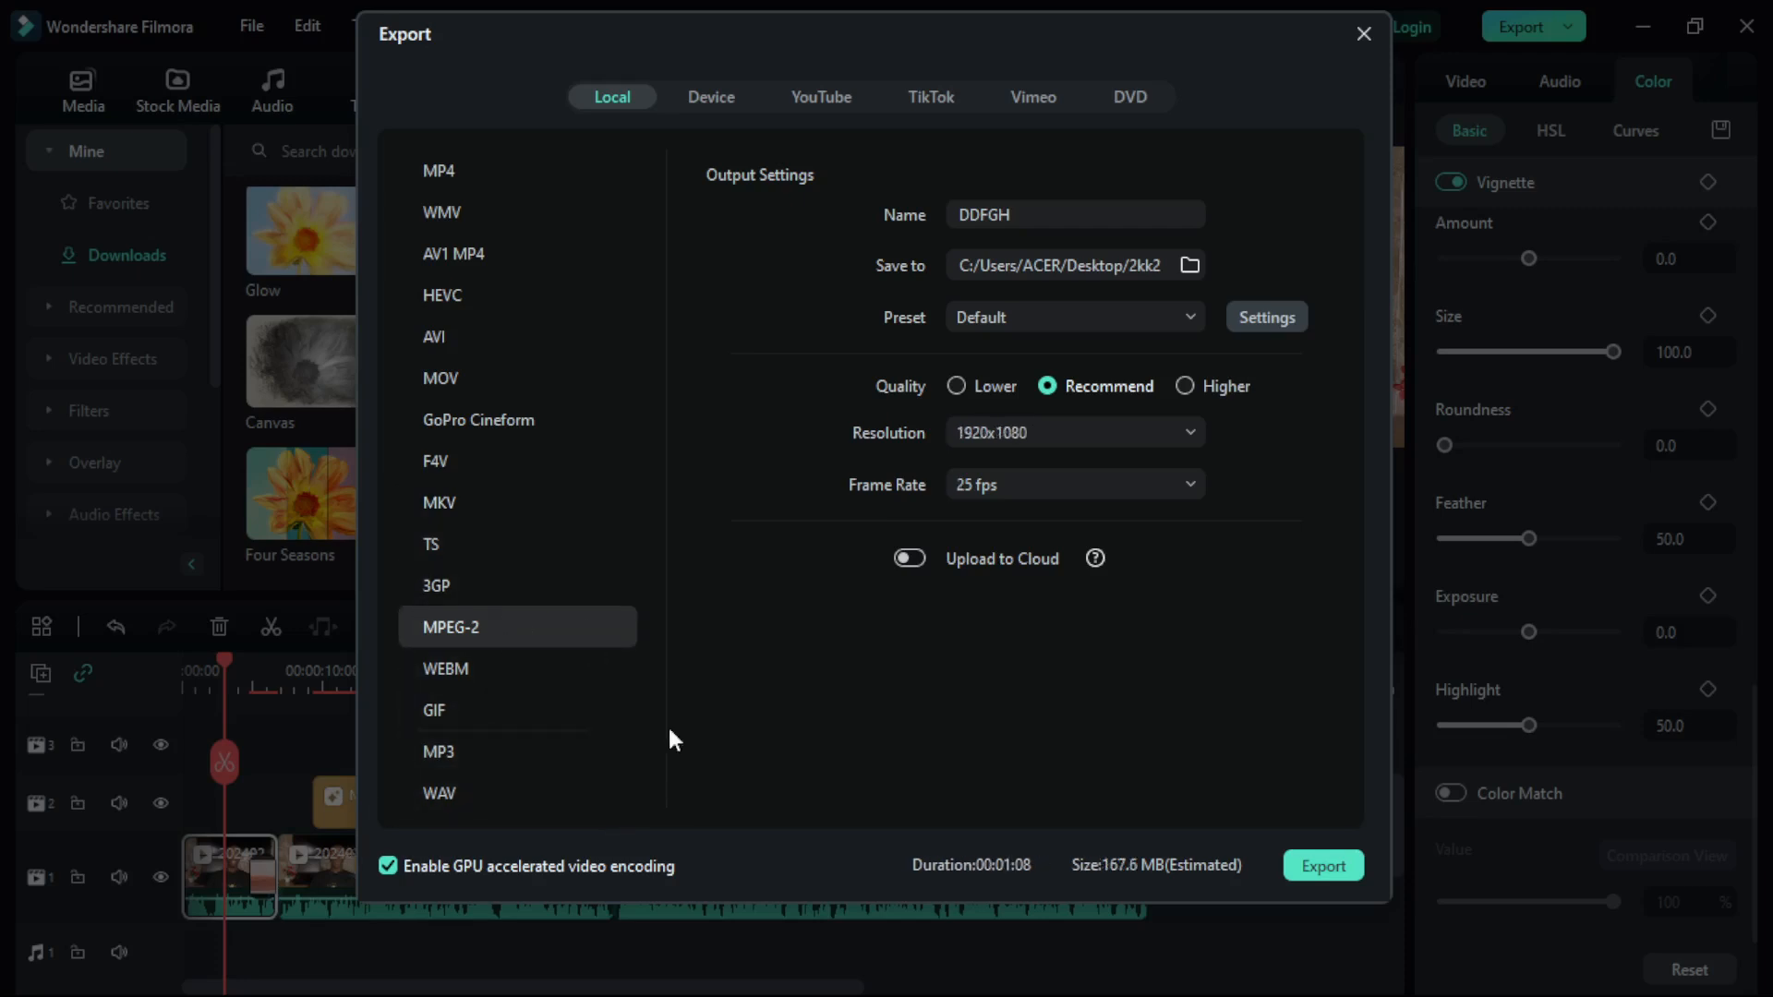
{"action": "left_click", "coordinate": [474, 750]}
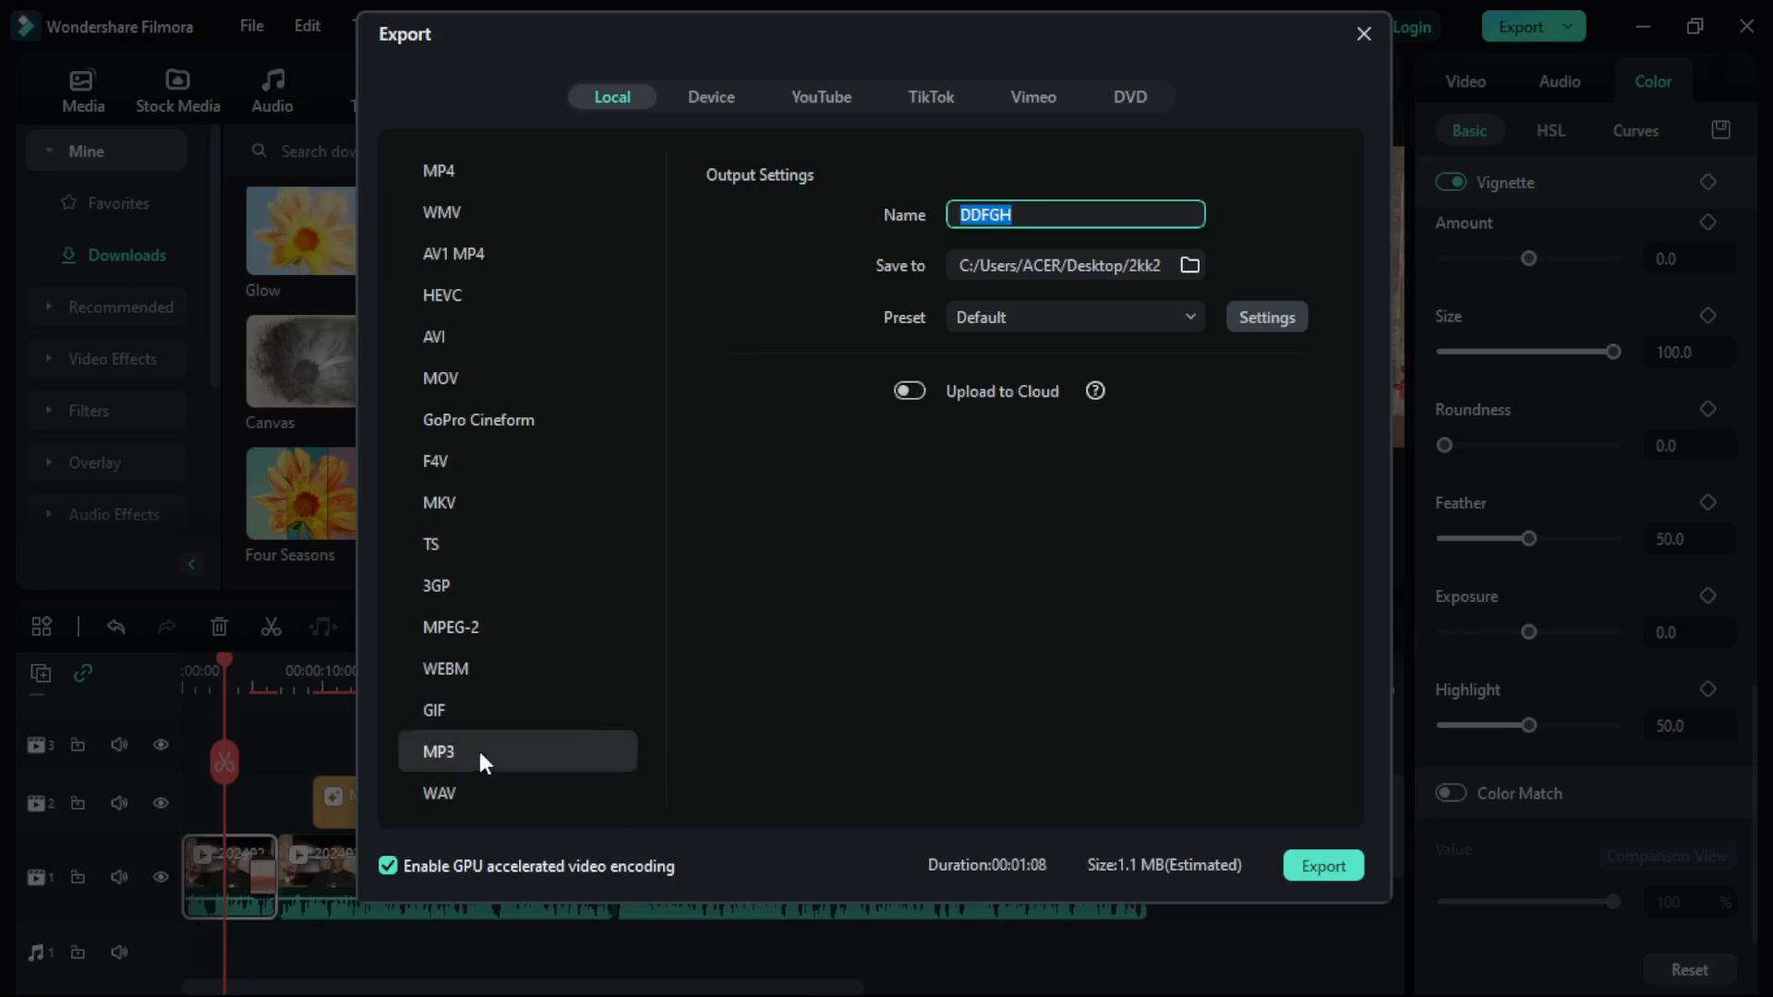
Choose MP4 as the export format again and enable Auto Highlight with the 60s (YouTube Shorts) option
{"action": "left_click", "coordinate": [482, 163]}
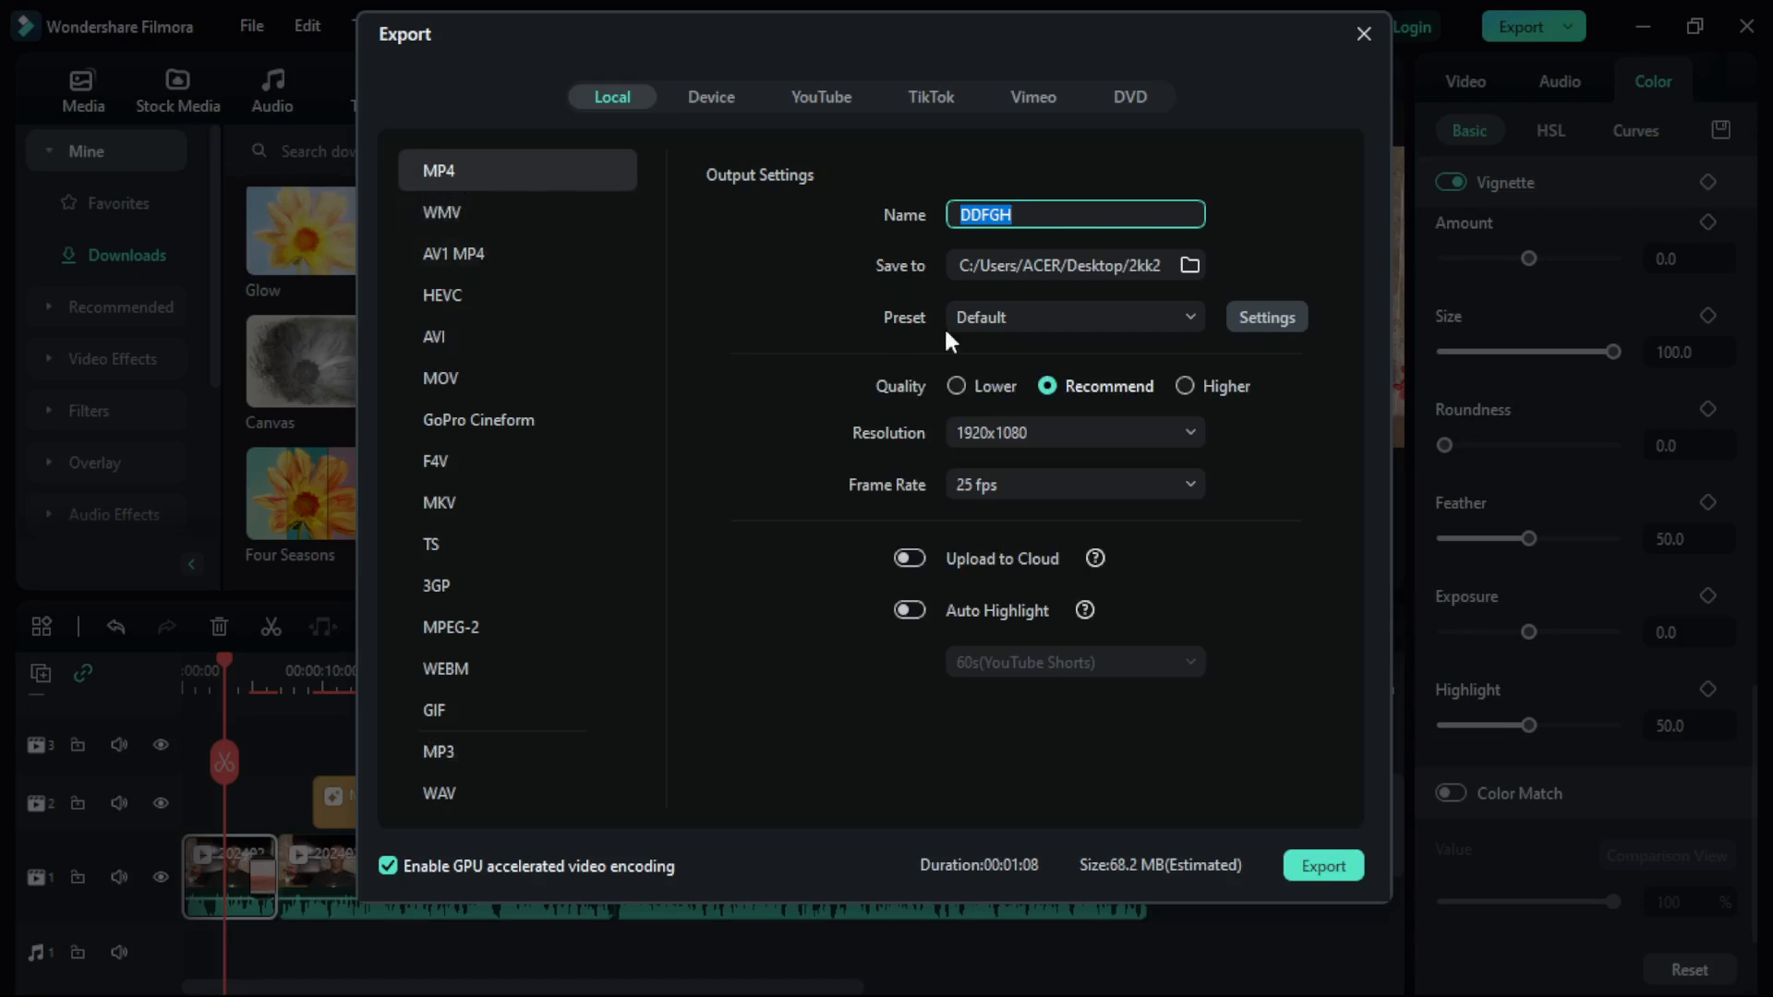
{"action": "left_click", "coordinate": [909, 557]}
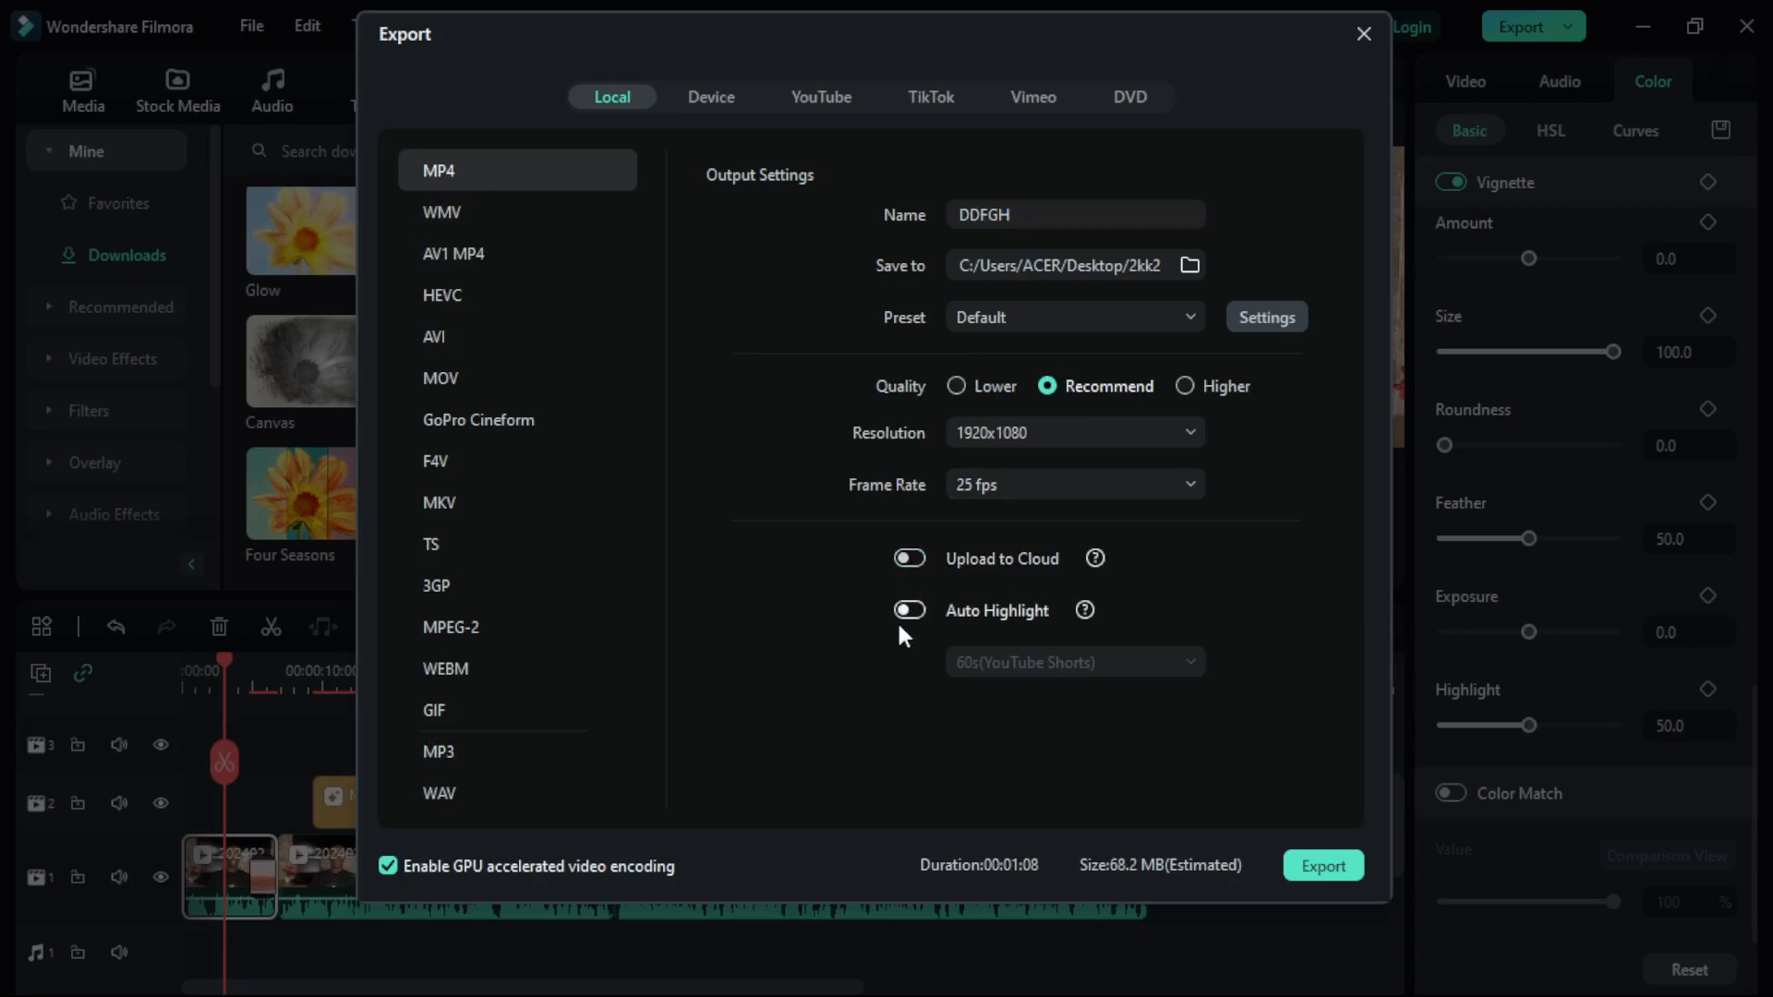
{"action": "left_click", "coordinate": [911, 611]}
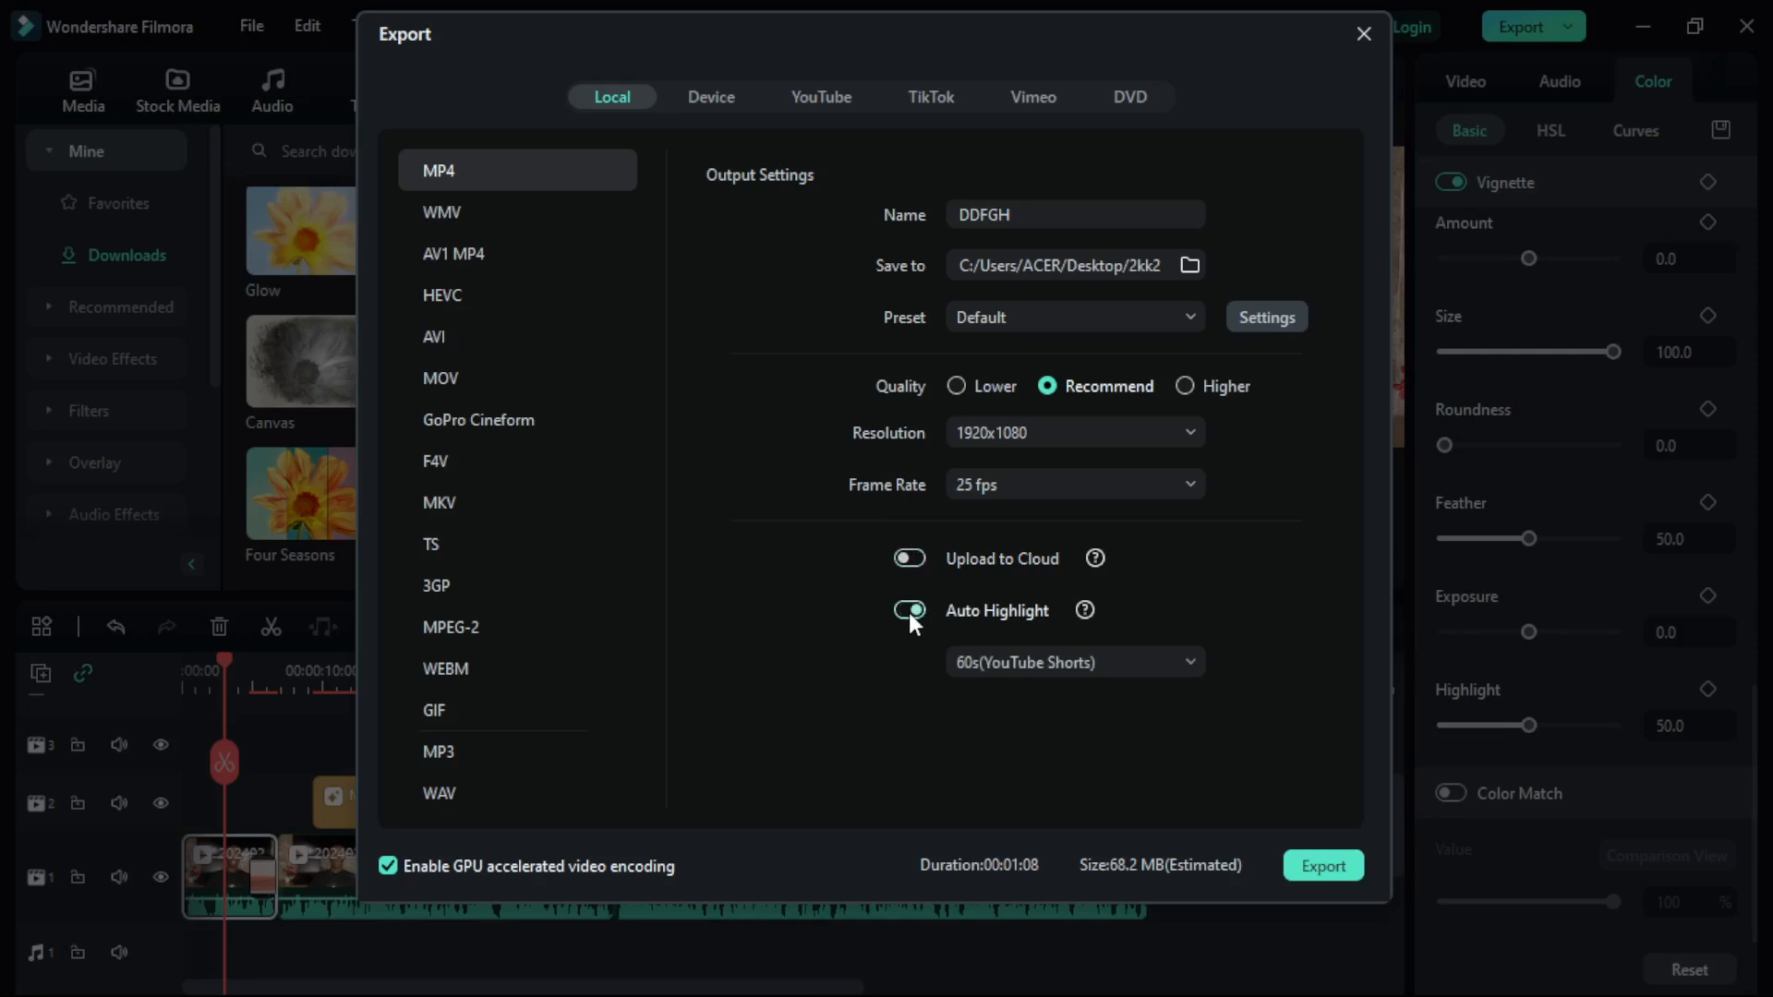